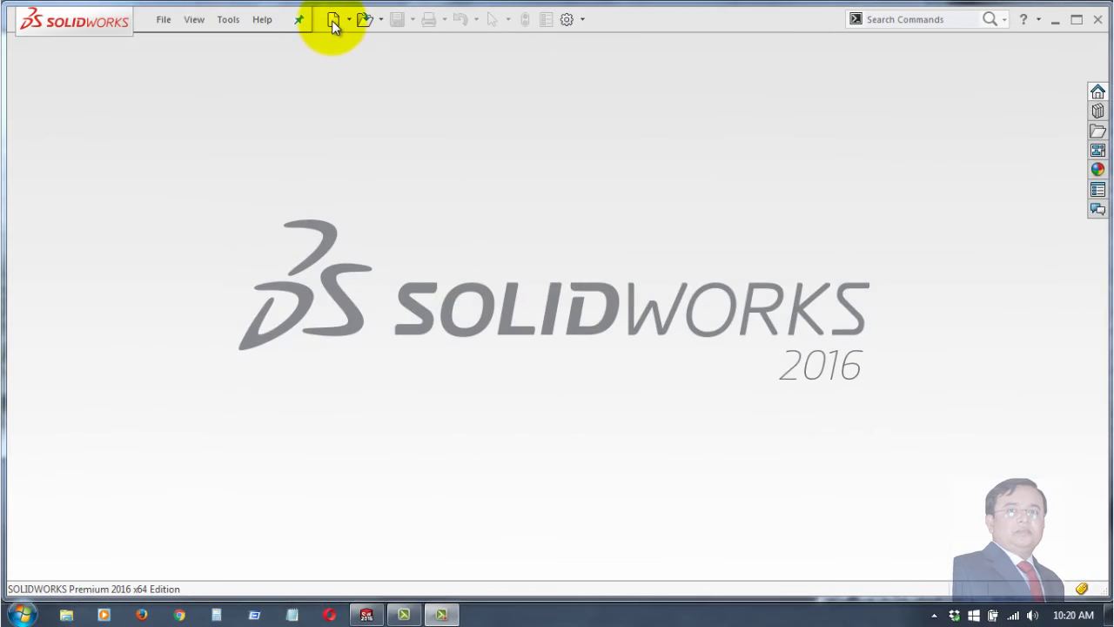
# - Create a new part document from the Part MM template
pyautogui.click(332, 19)
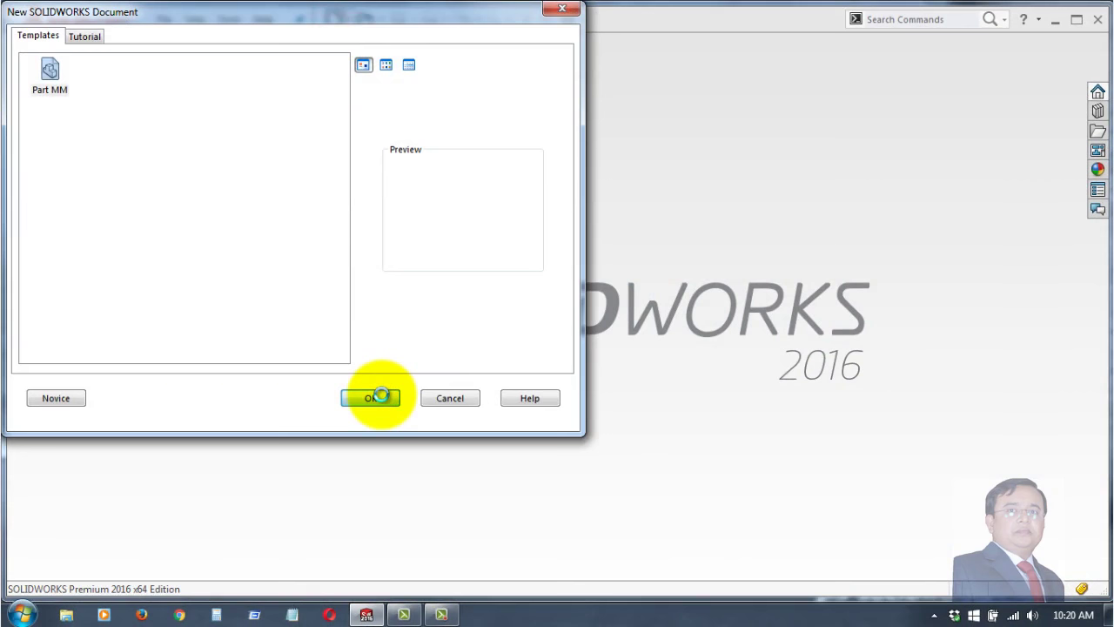
pyautogui.click(381, 396)
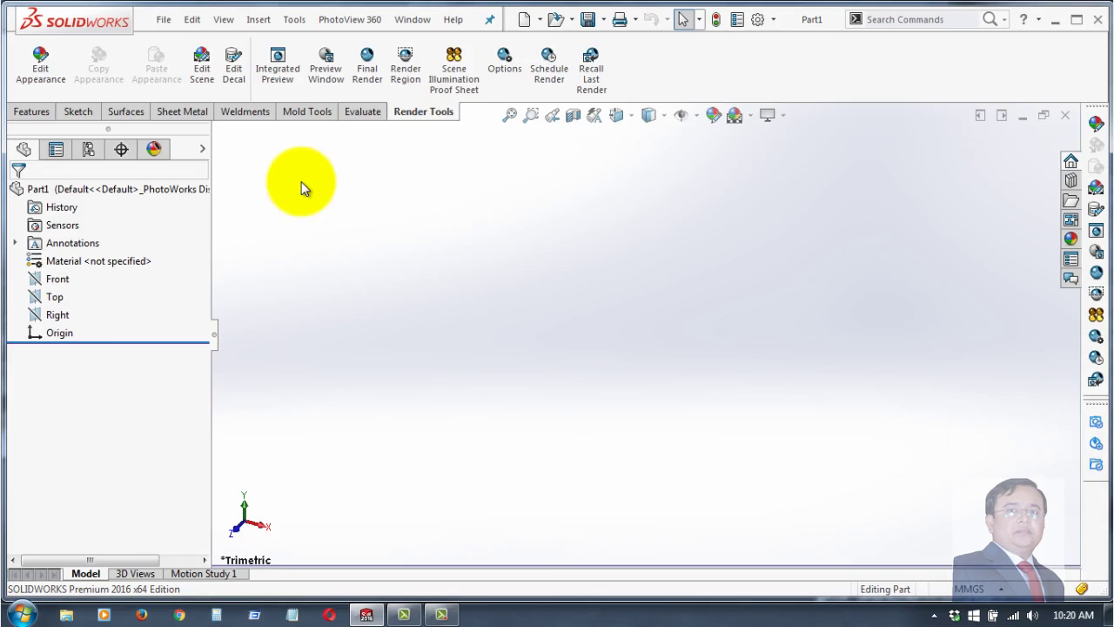
# - Start a sketch on the Front plane and draw a vertical line upward from the origin
pyautogui.click(48, 281)
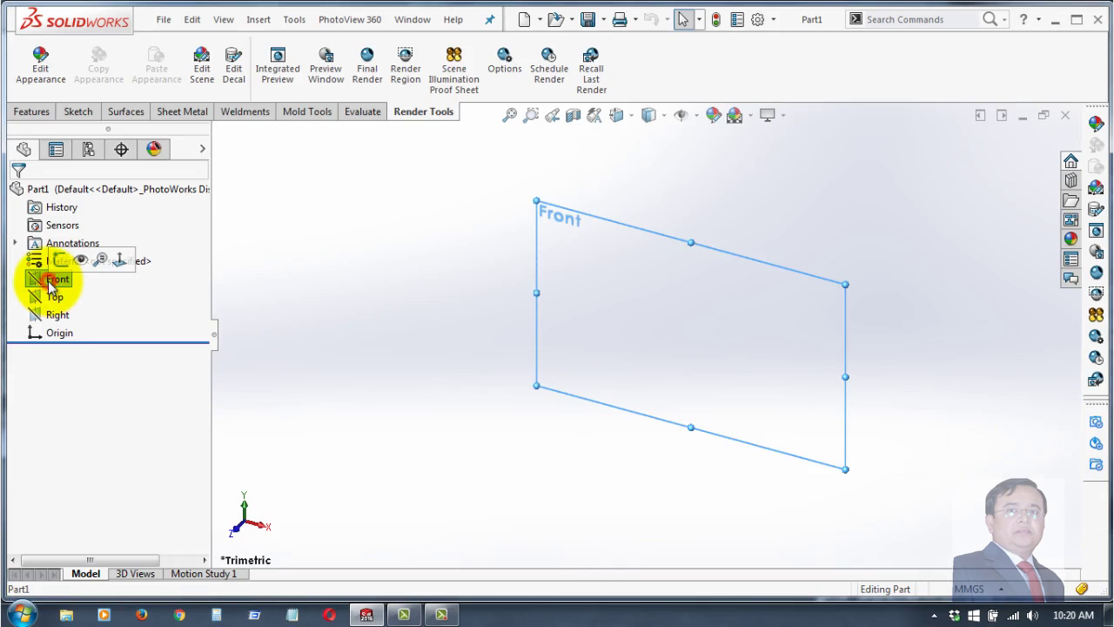
pyautogui.click(54, 252)
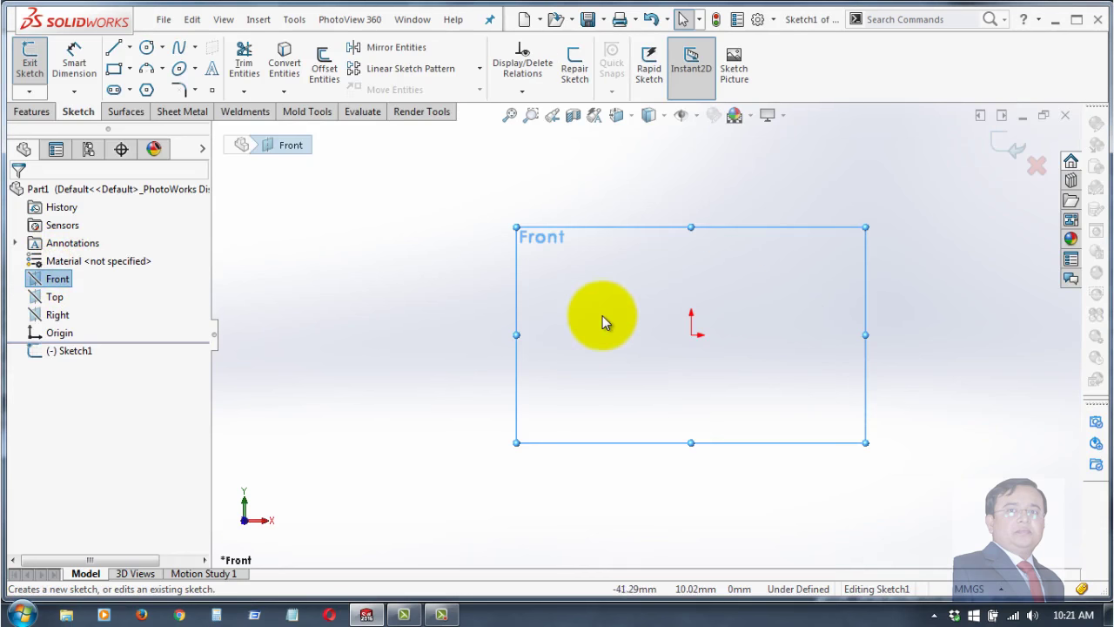
pyautogui.click(130, 49)
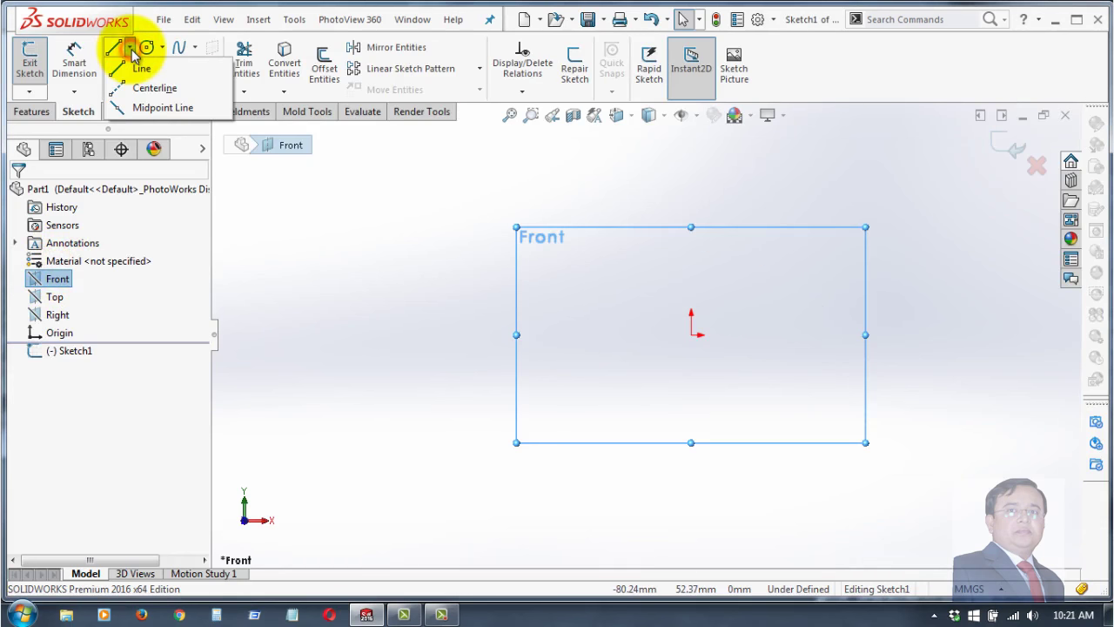
pyautogui.click(130, 66)
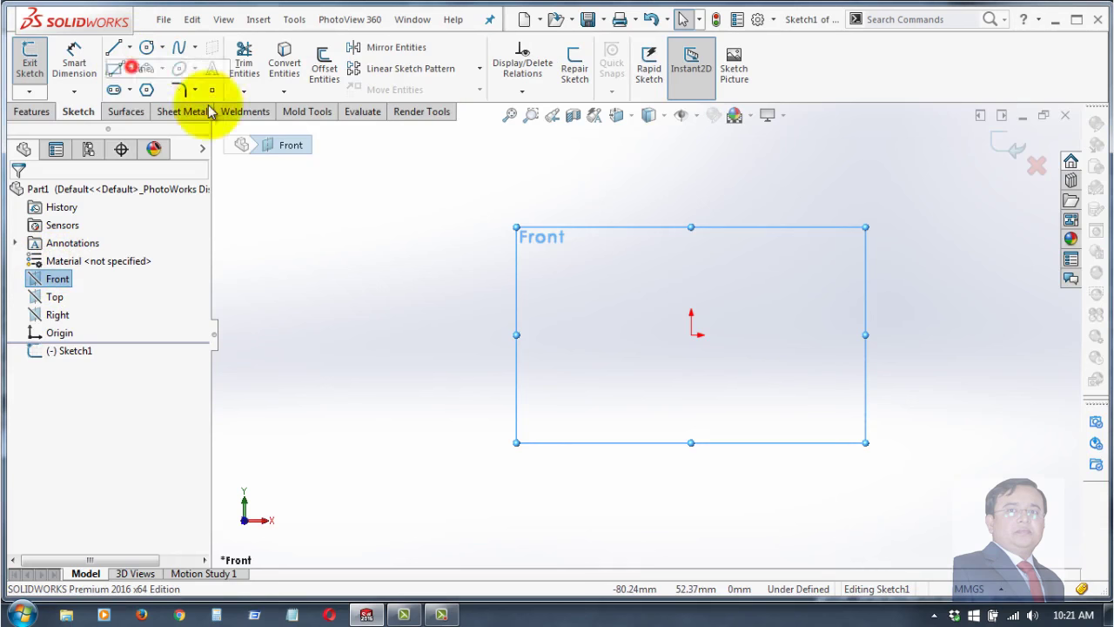
pyautogui.click(690, 334)
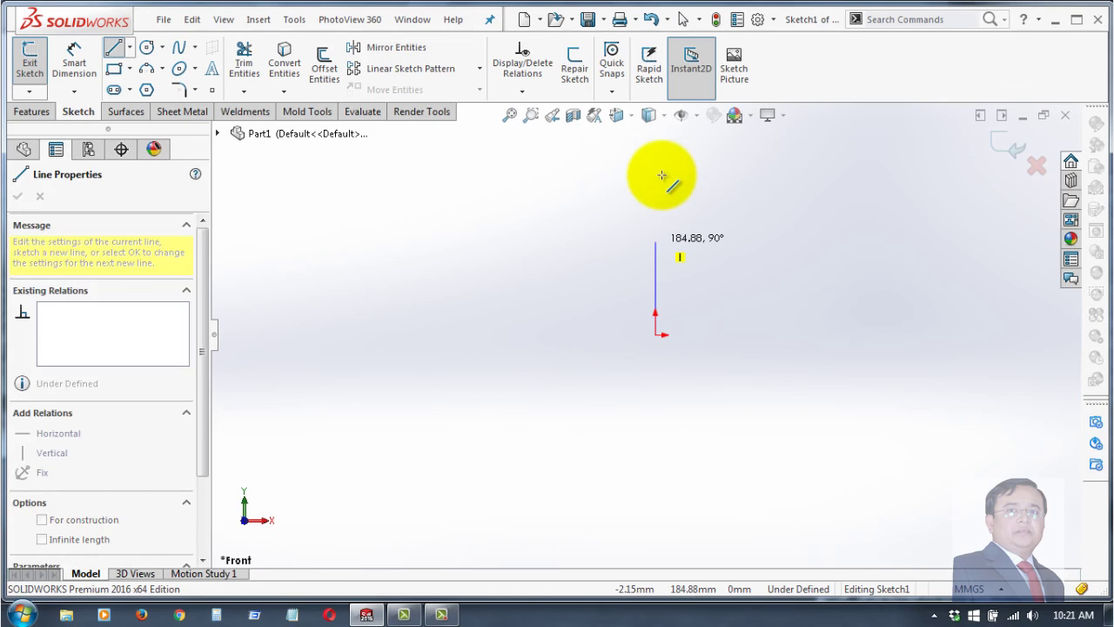
pyautogui.scroll(-3, 661, 176)
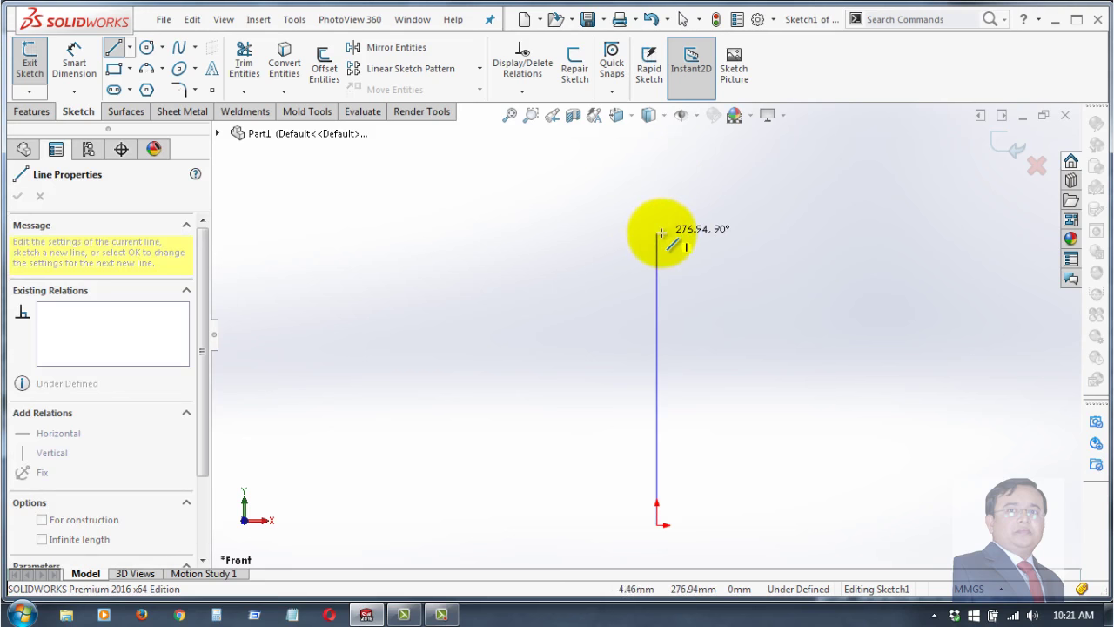
pyautogui.click(657, 232)
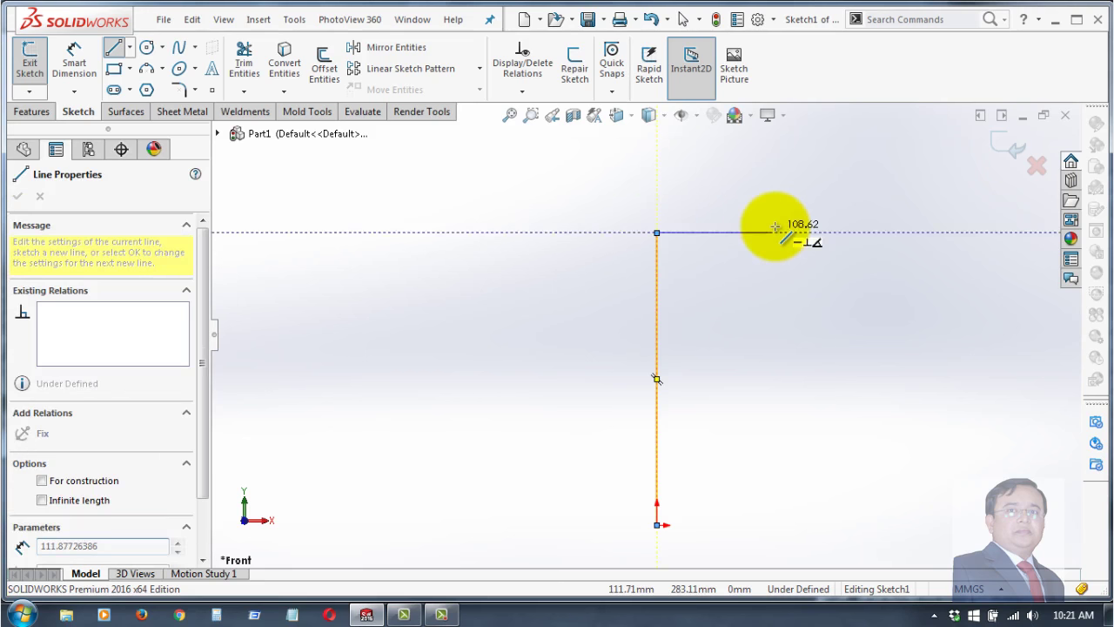
pyautogui.rightClick(775, 227)
pyautogui.click(816, 239)
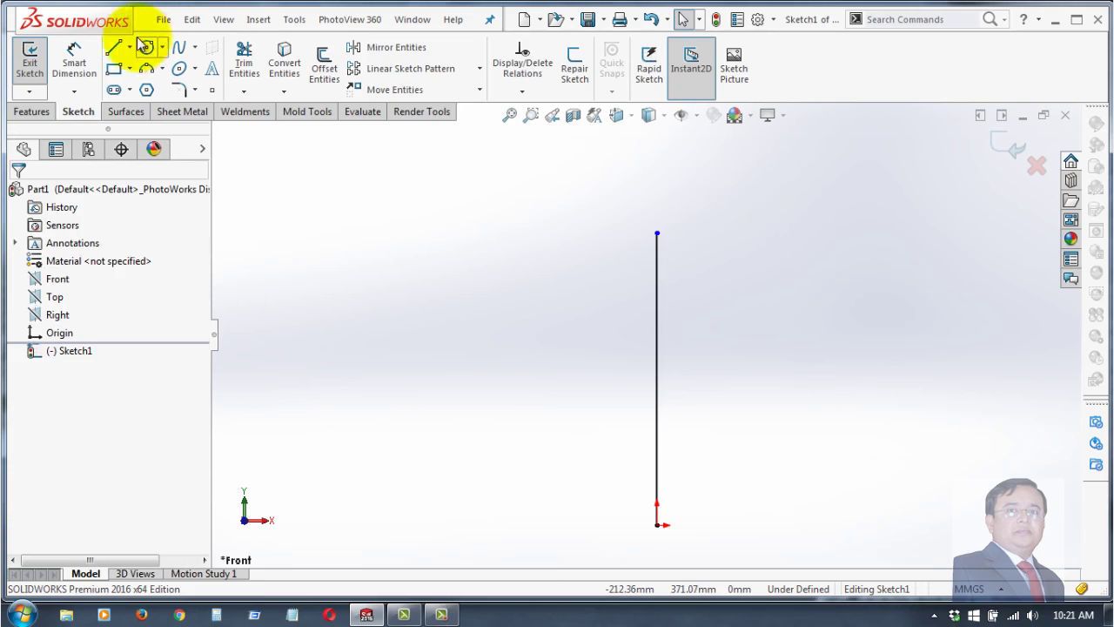
# - Dimension the vertical line to 160 mm, placing the dimension on its left
pyautogui.click(74, 59)
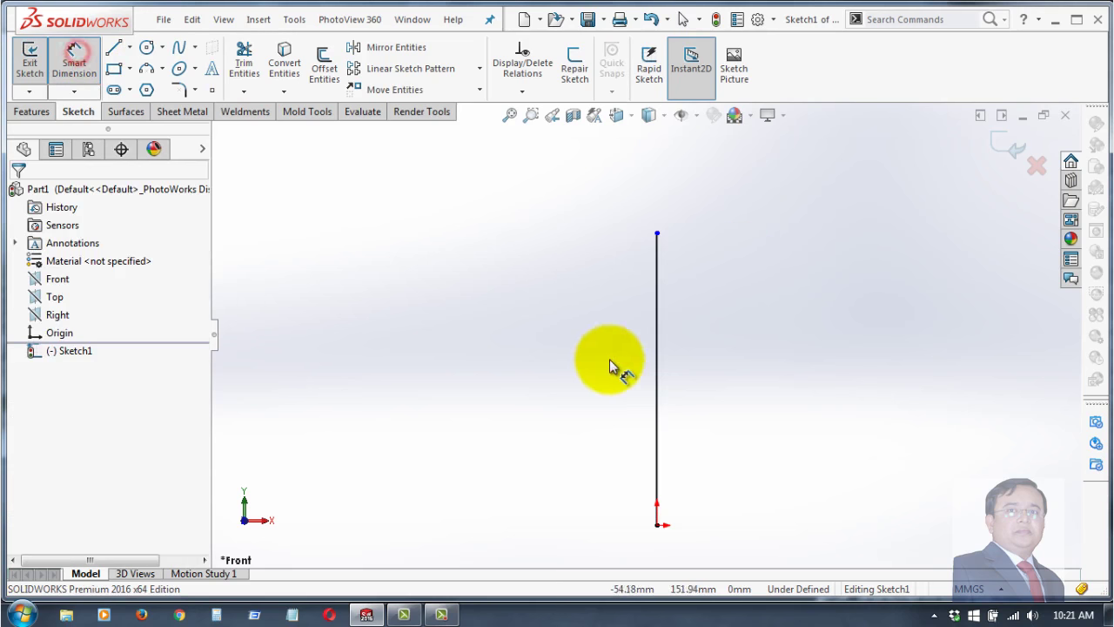
pyautogui.click(658, 353)
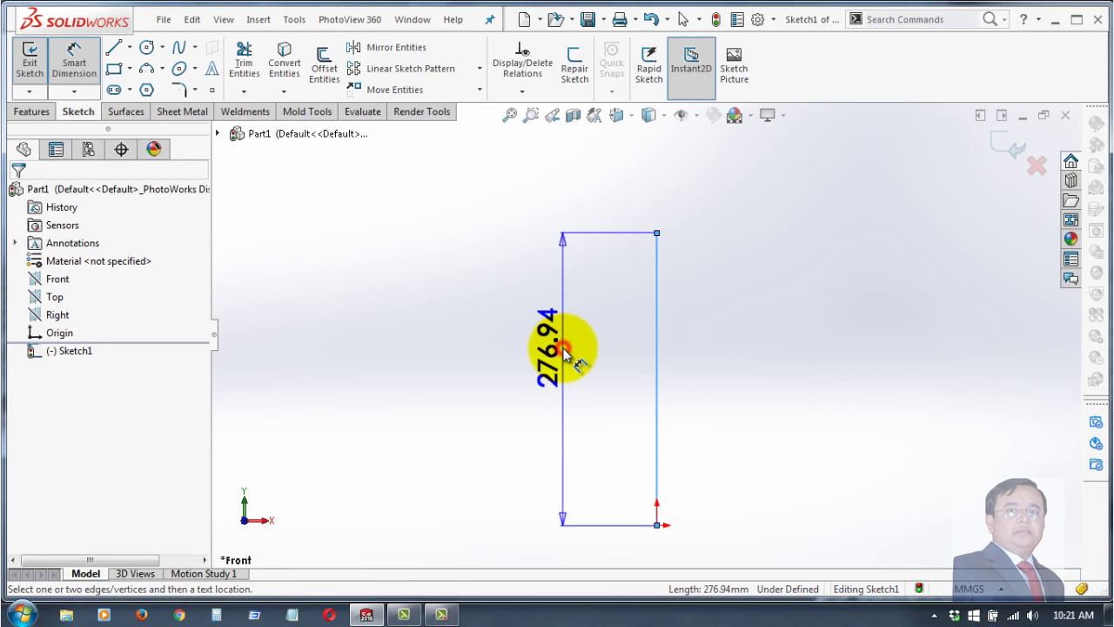
pyautogui.click(563, 348)
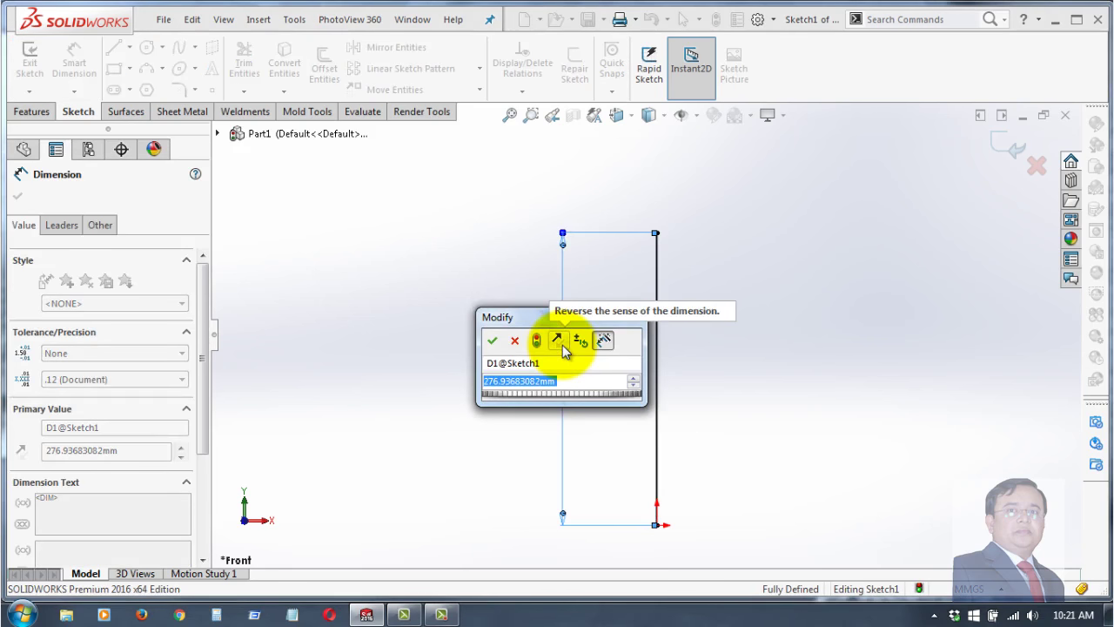
pyautogui.write('160')
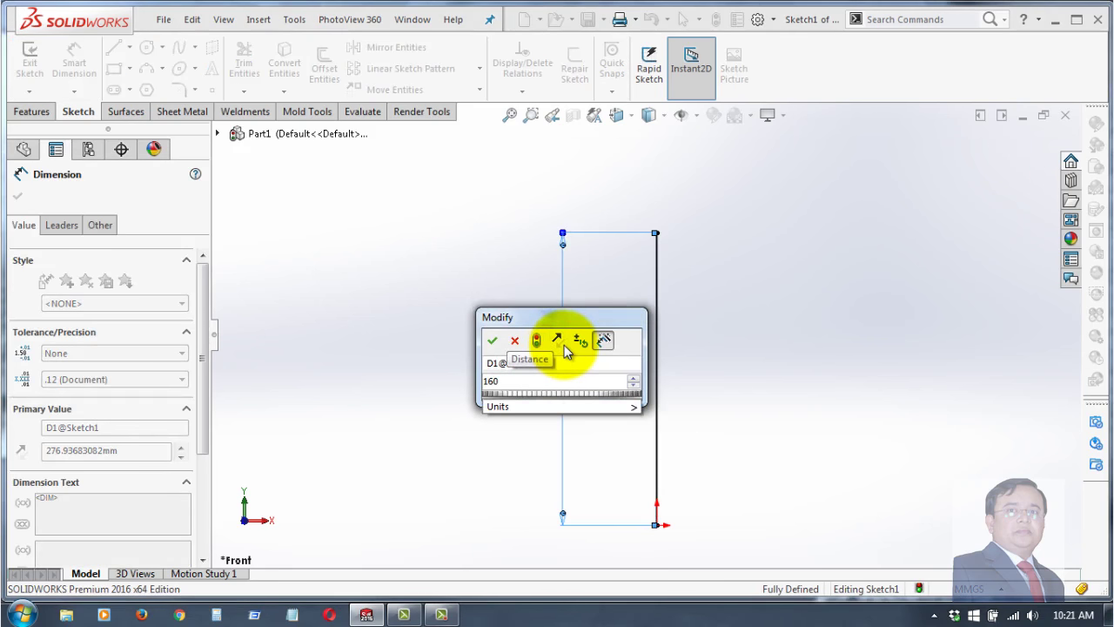
pyautogui.press('Return')
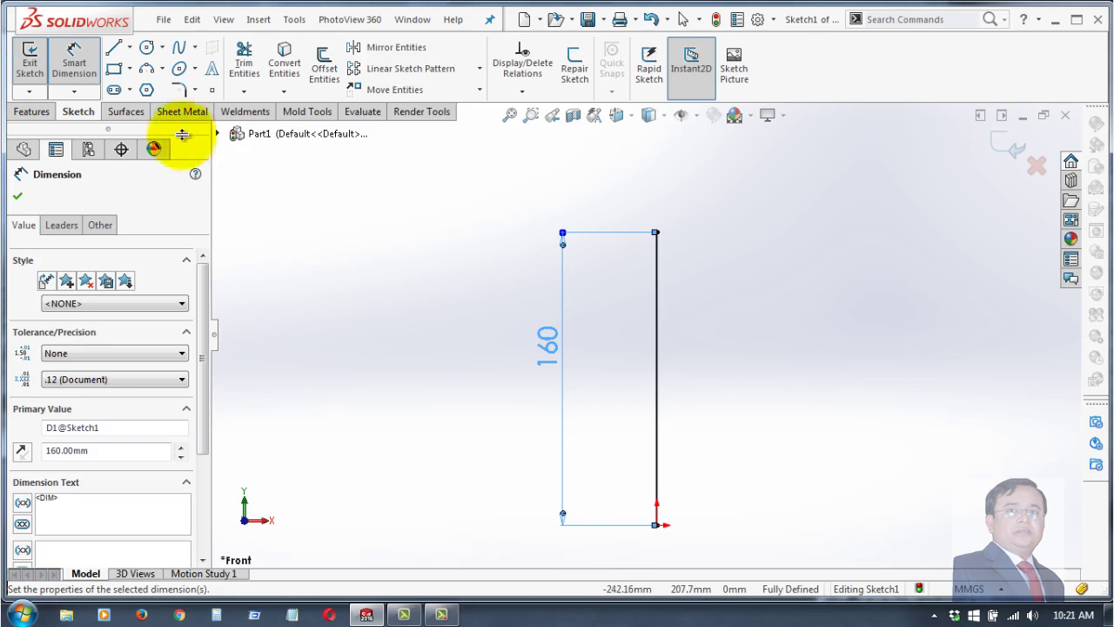
# - Draw a horizontal line running right from the origin
pyautogui.click(114, 50)
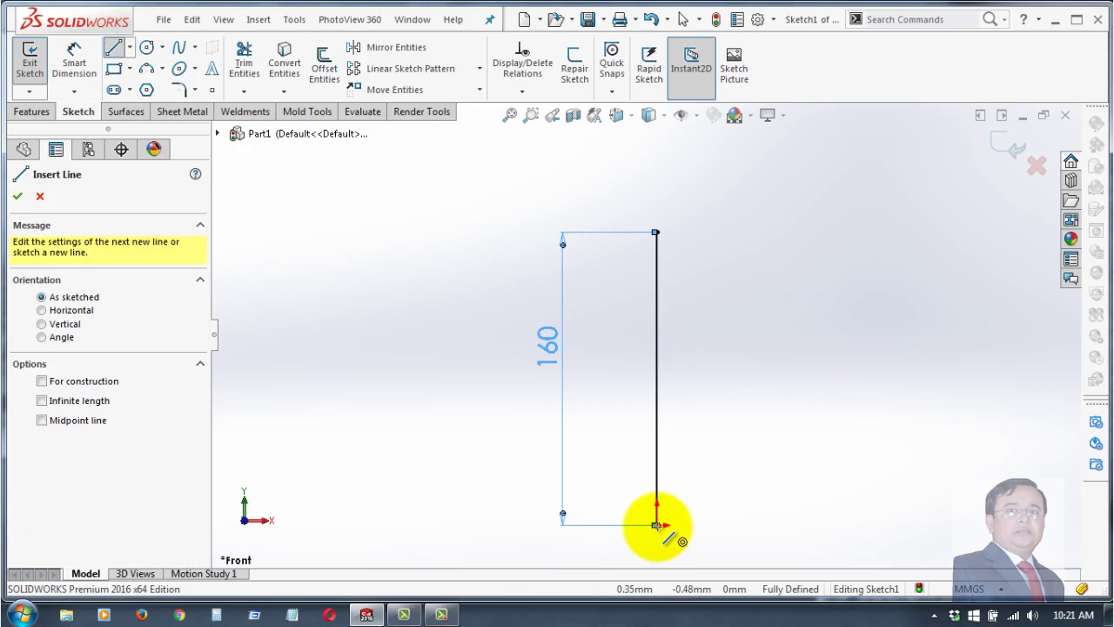
pyautogui.moveTo(656, 525); pyautogui.dragTo(860, 525)
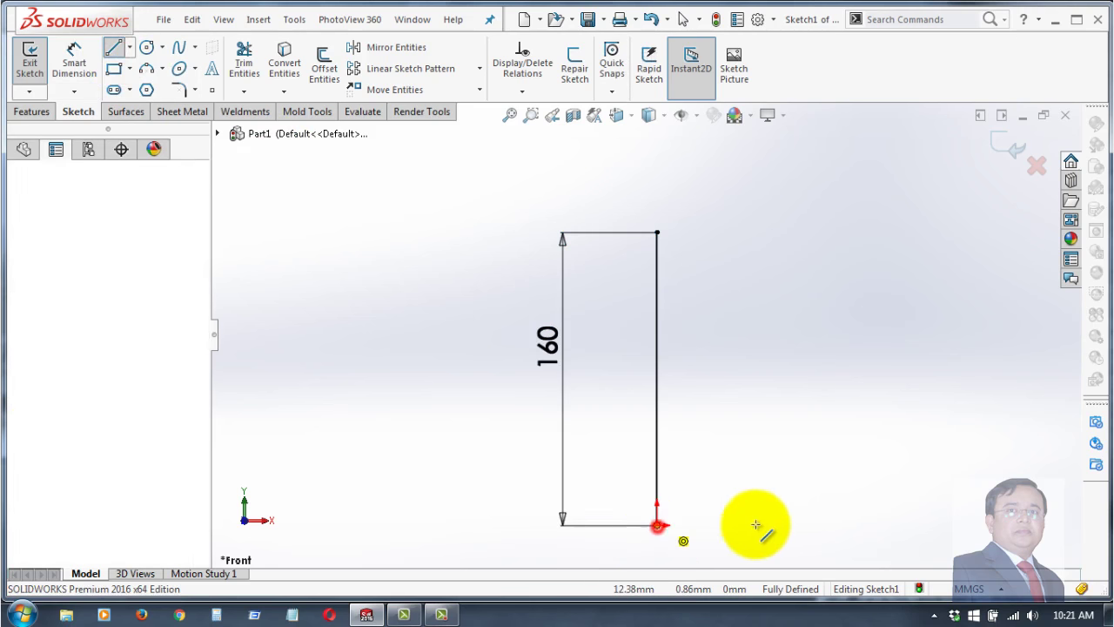
pyautogui.rightClick(892, 405)
pyautogui.click(914, 393)
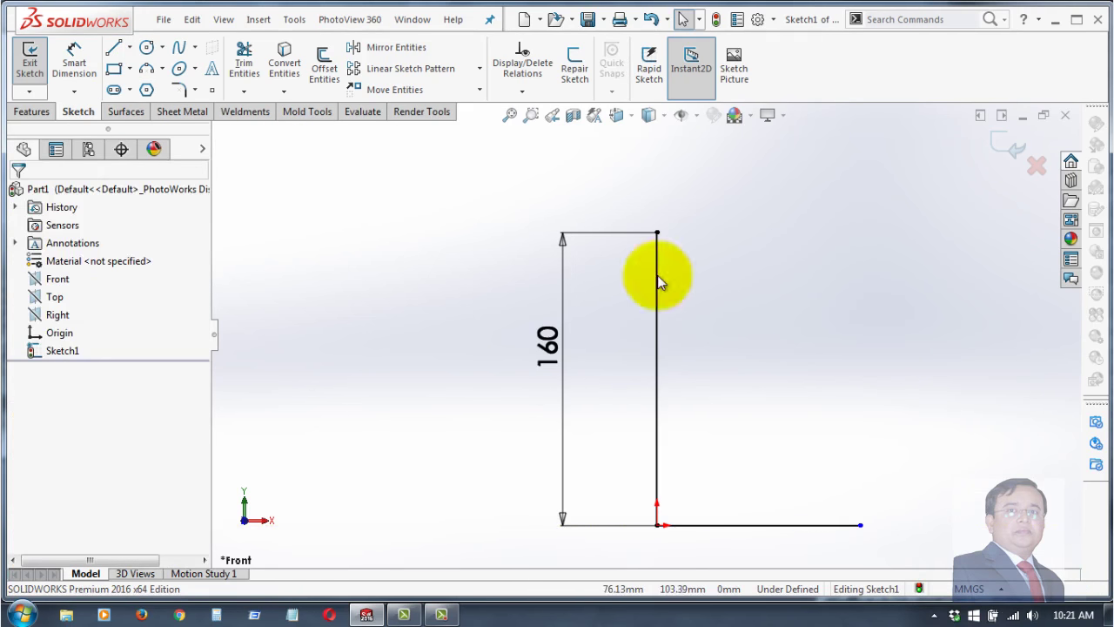
# - Draw a horizontal centerline from the vertical line out to the right
pyautogui.click(130, 48)
pyautogui.click(153, 87)
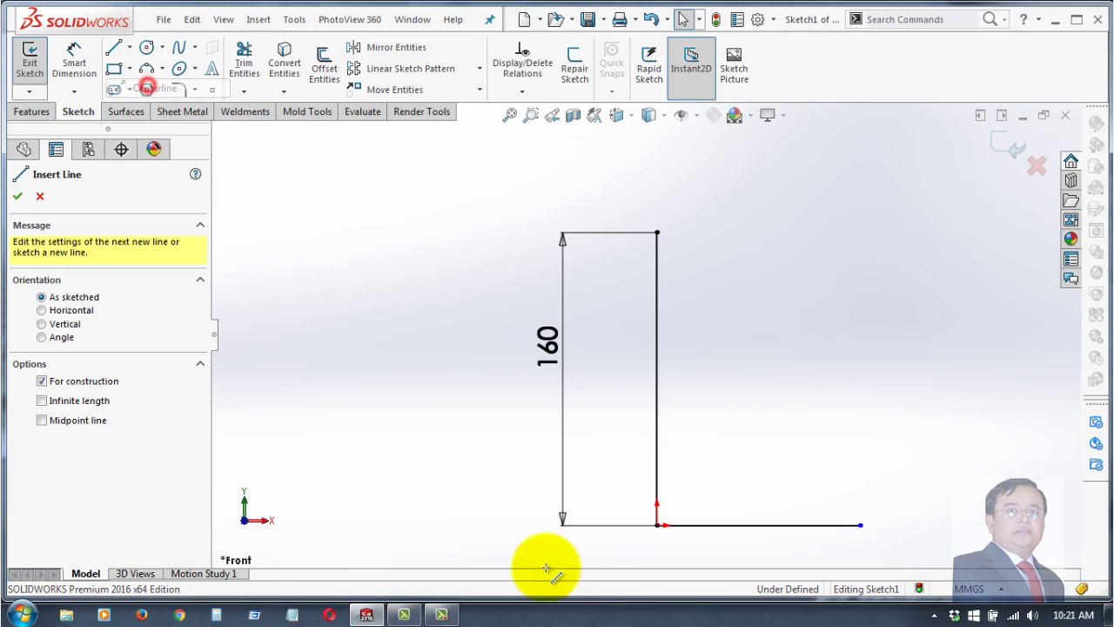
pyautogui.click(658, 470)
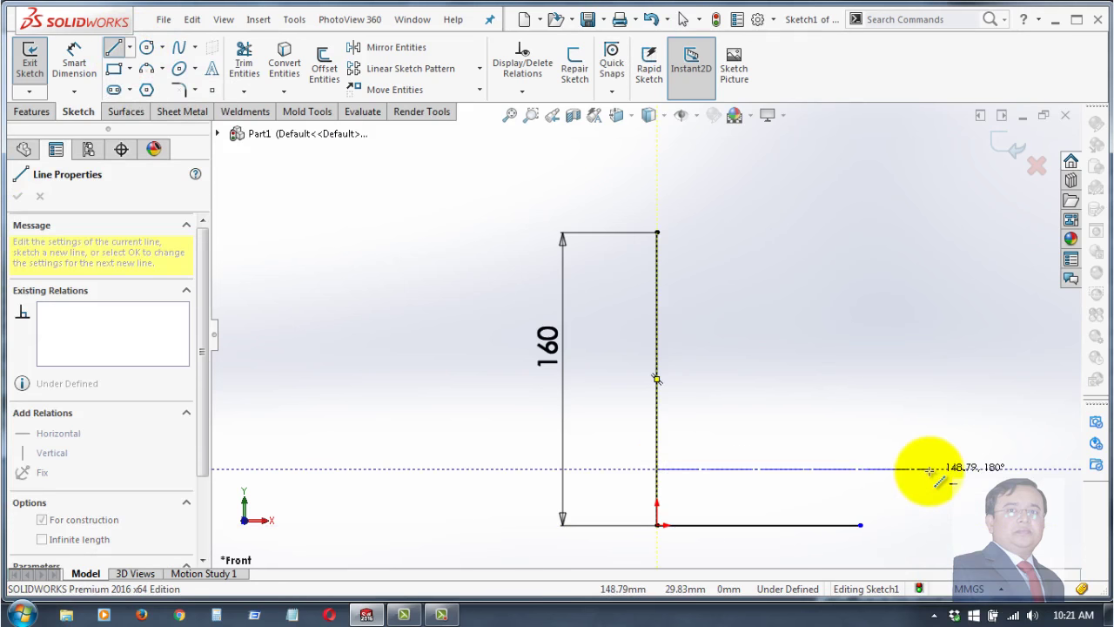
pyautogui.click(929, 470)
pyautogui.rightClick(918, 369)
pyautogui.click(951, 383)
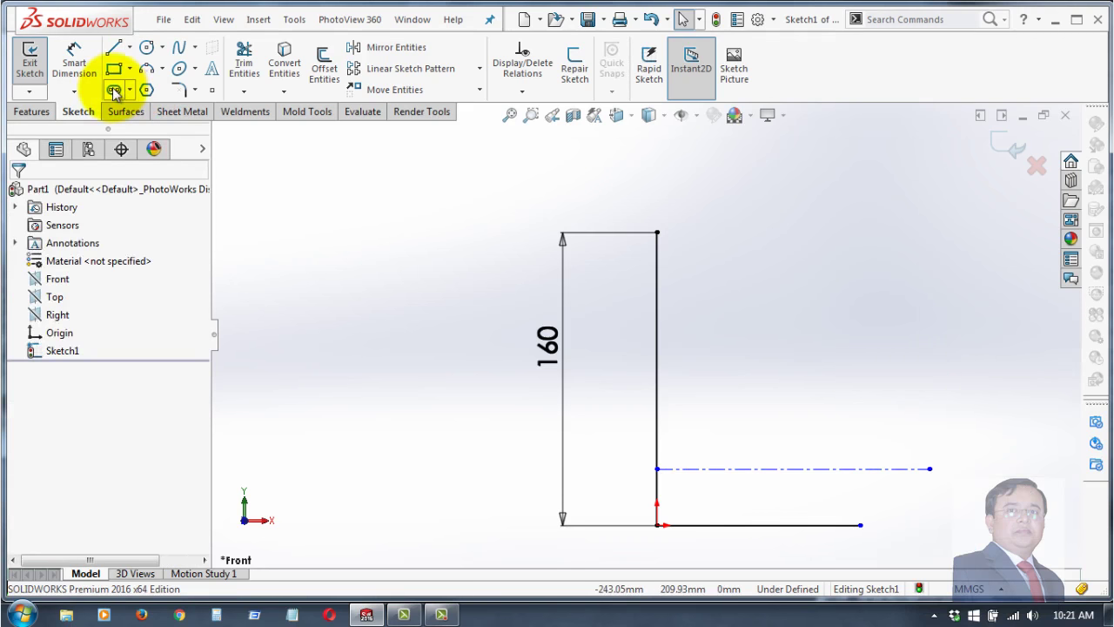
# - Dimension the bottom horizontal line to 45 mm and the centerline to 55 mm
pyautogui.click(75, 54)
pyautogui.scroll(-2, 753, 522)
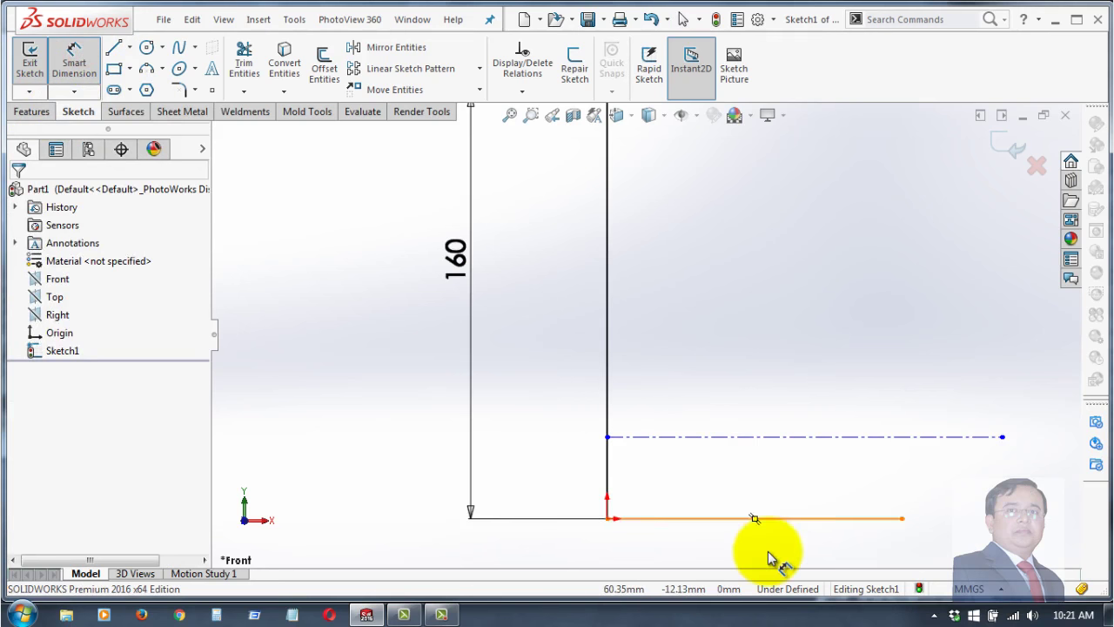
pyautogui.scroll(2, 723, 509)
pyautogui.click(696, 462)
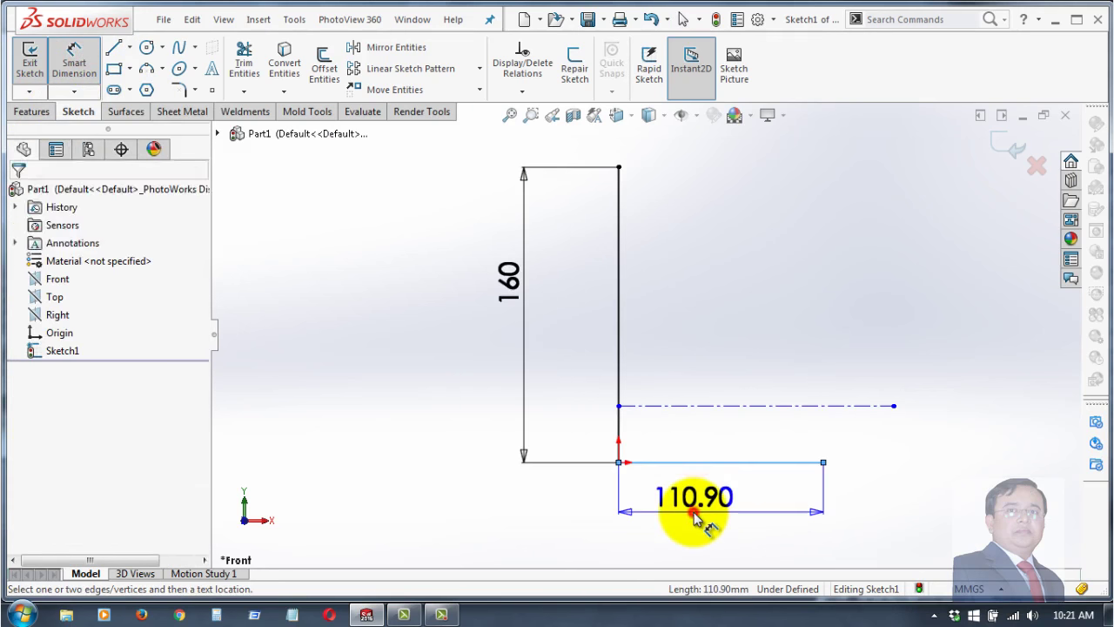
pyautogui.click(694, 515)
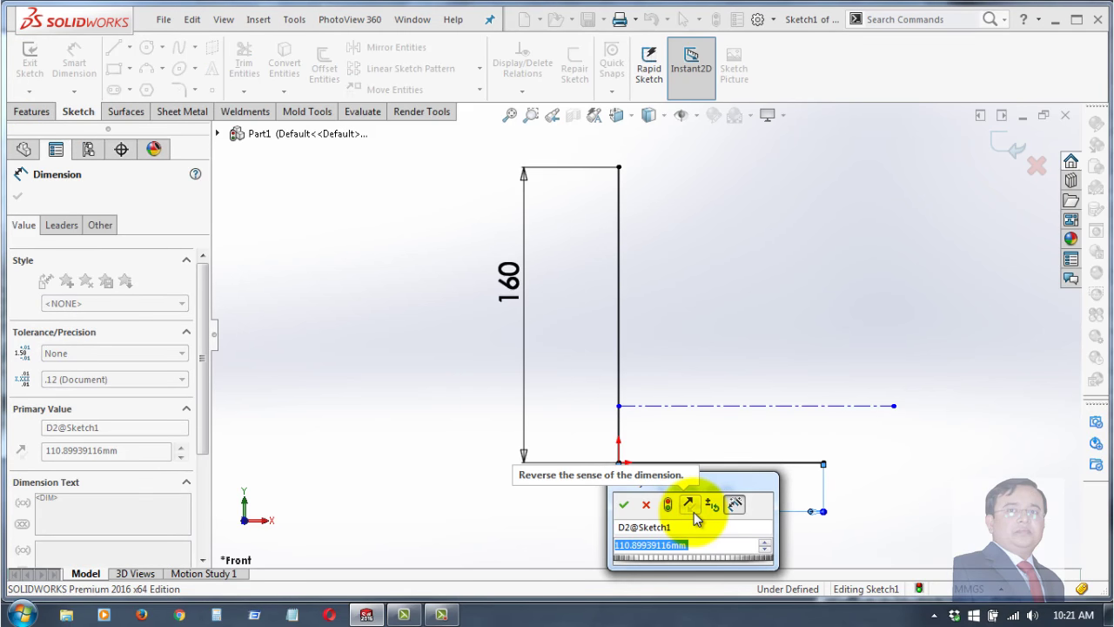
pyautogui.write('45')
pyautogui.press('Return')
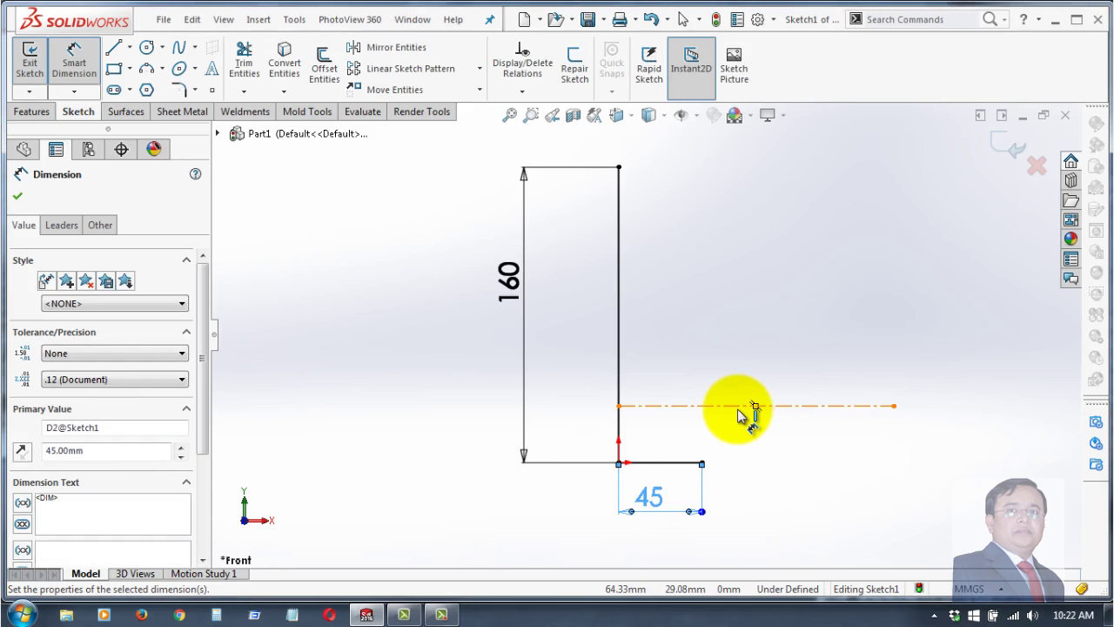
pyautogui.click(731, 411)
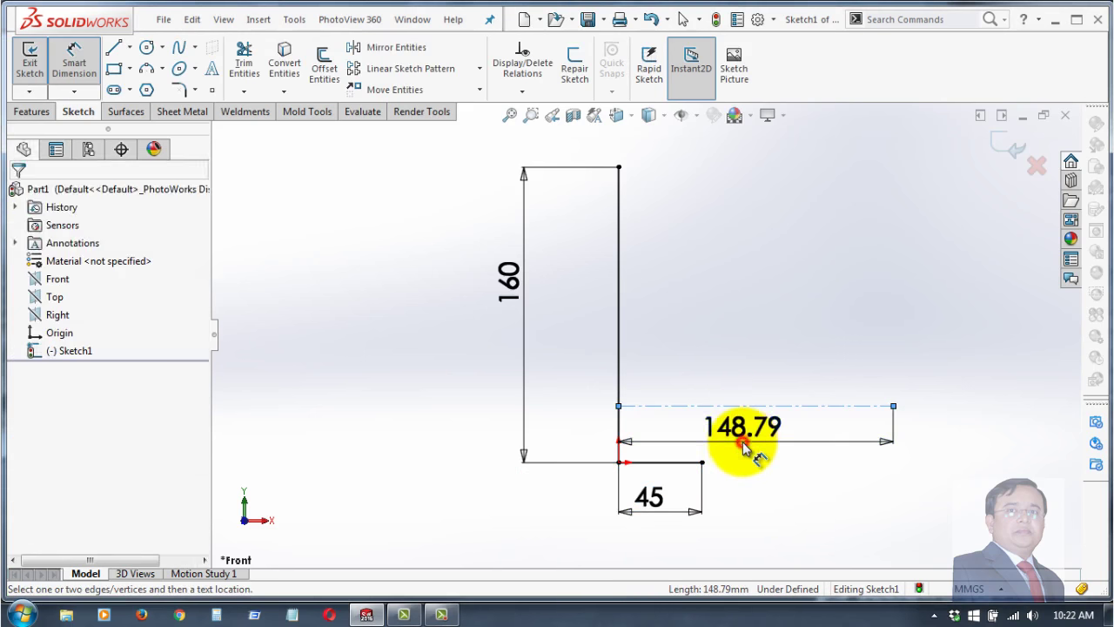
pyautogui.click(757, 454)
pyautogui.write('55')
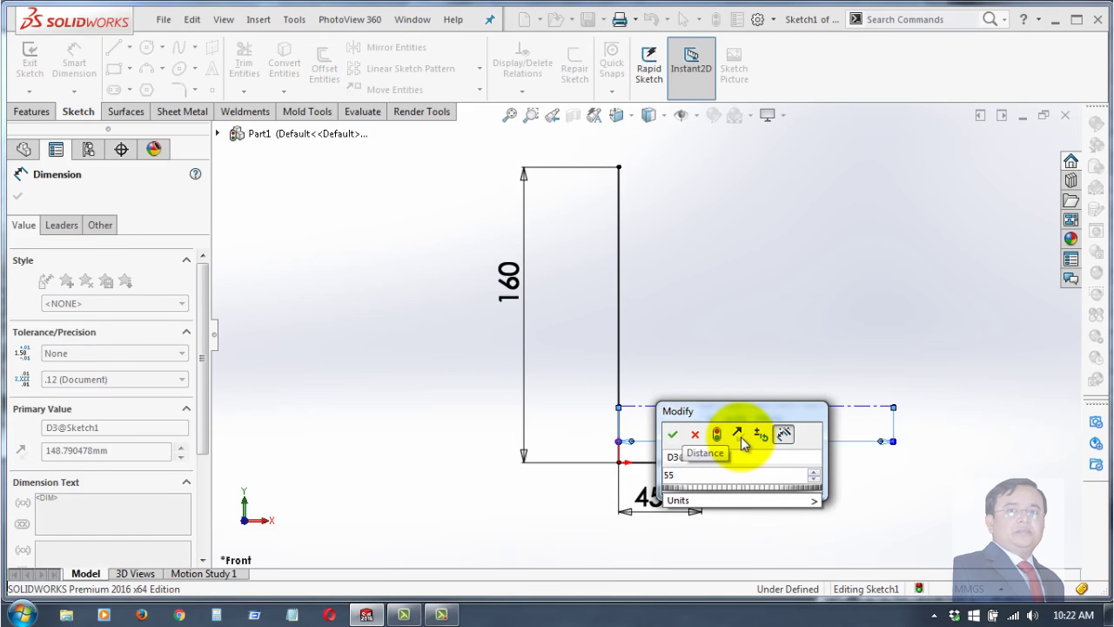
pyautogui.press('Return')
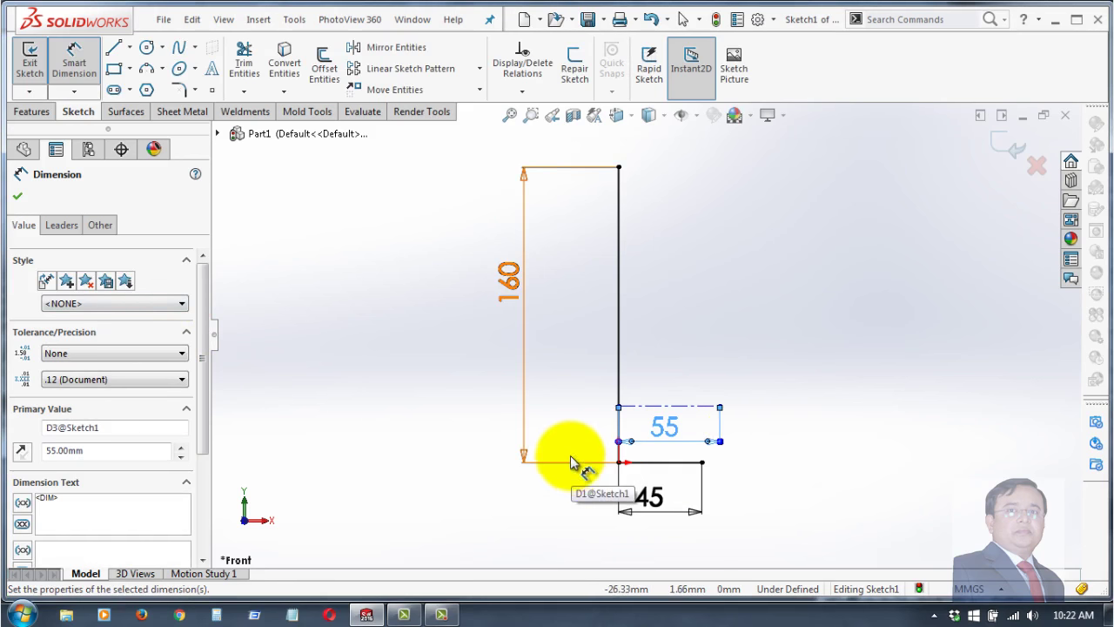
pyautogui.scroll(-1, 571, 457)
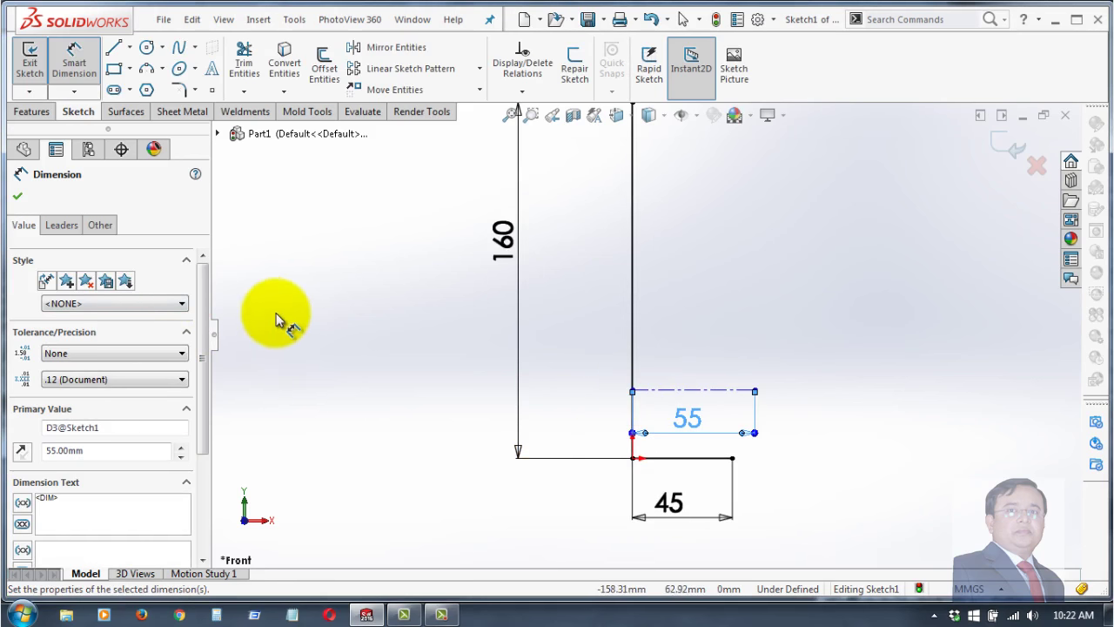
pyautogui.click(18, 196)
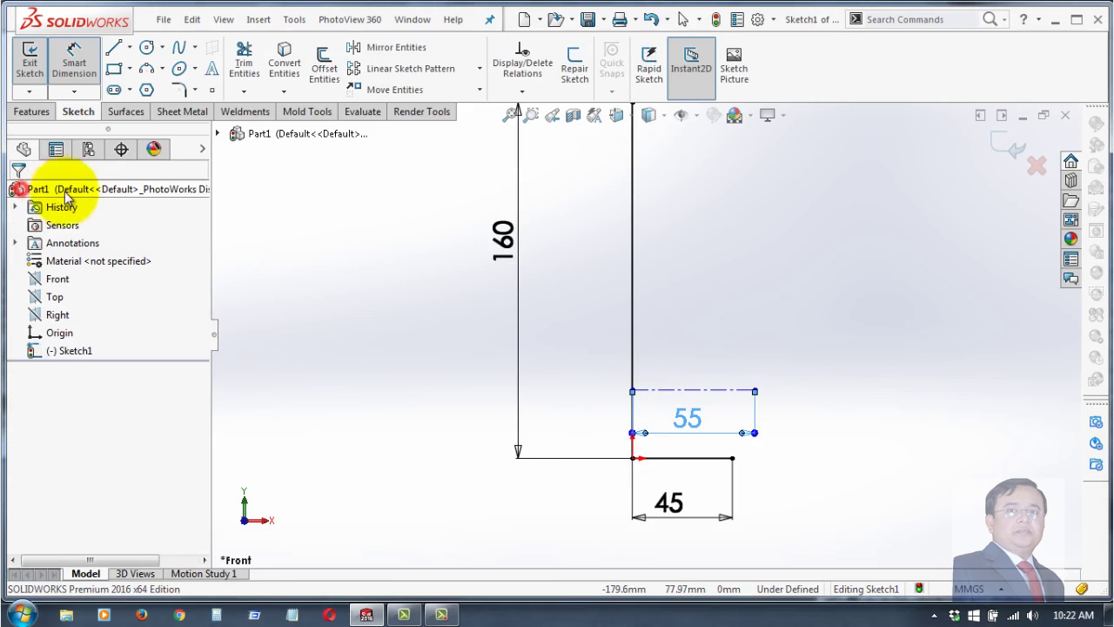
# - Dimension the vertical gap between the centreline and base line to 8 mm
pyautogui.click(73, 54)
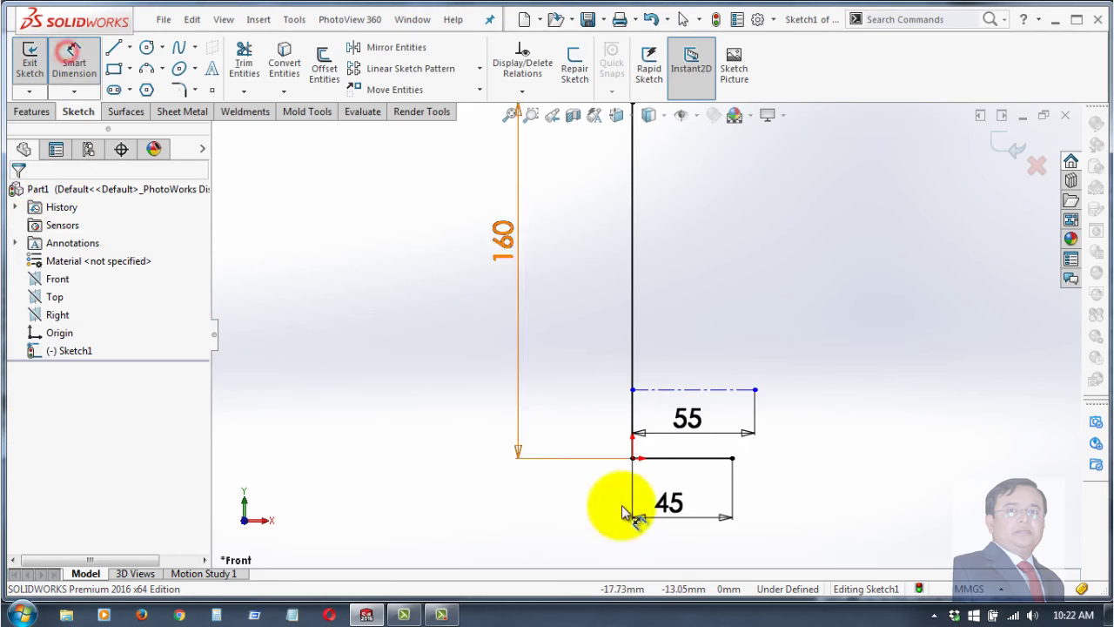
pyautogui.click(633, 390)
pyautogui.click(633, 457)
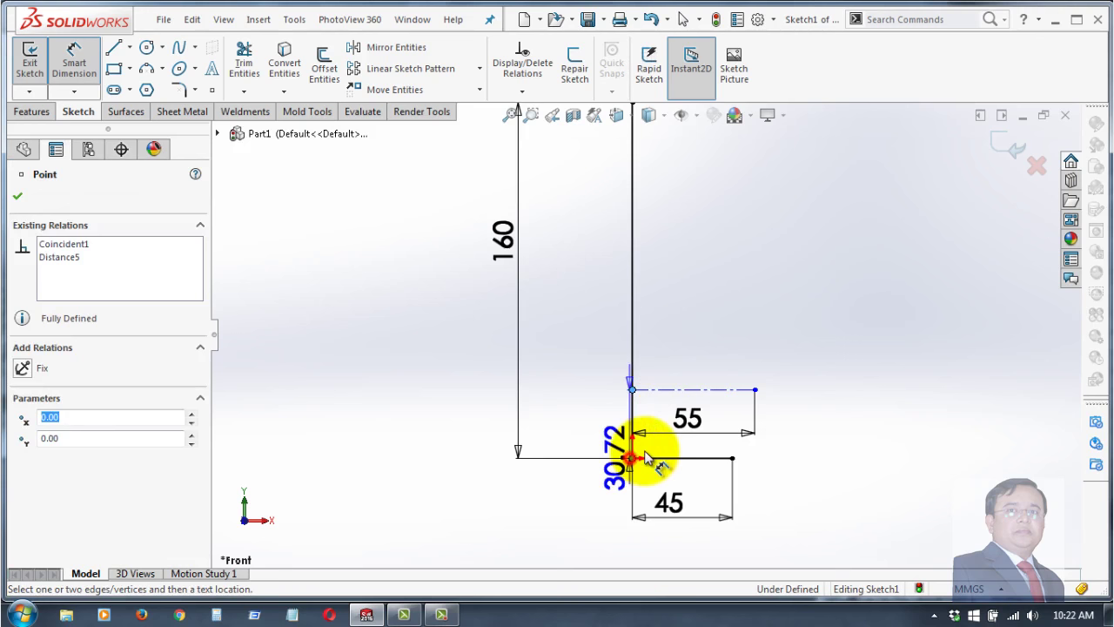
pyautogui.click(590, 431)
pyautogui.write('8')
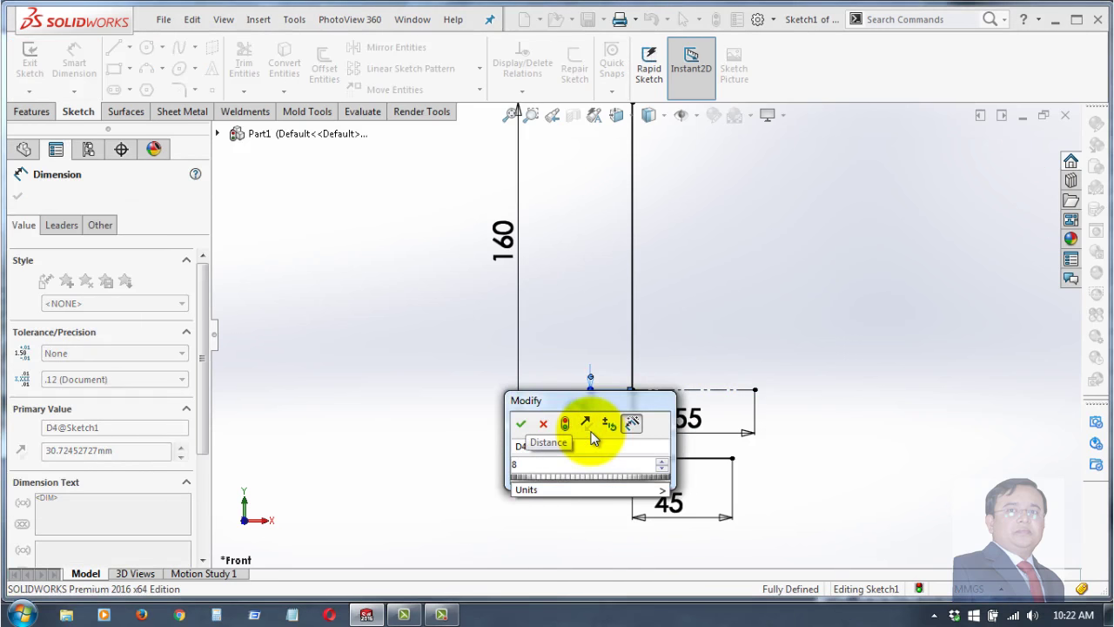
pyautogui.press('Return')
pyautogui.press('f')
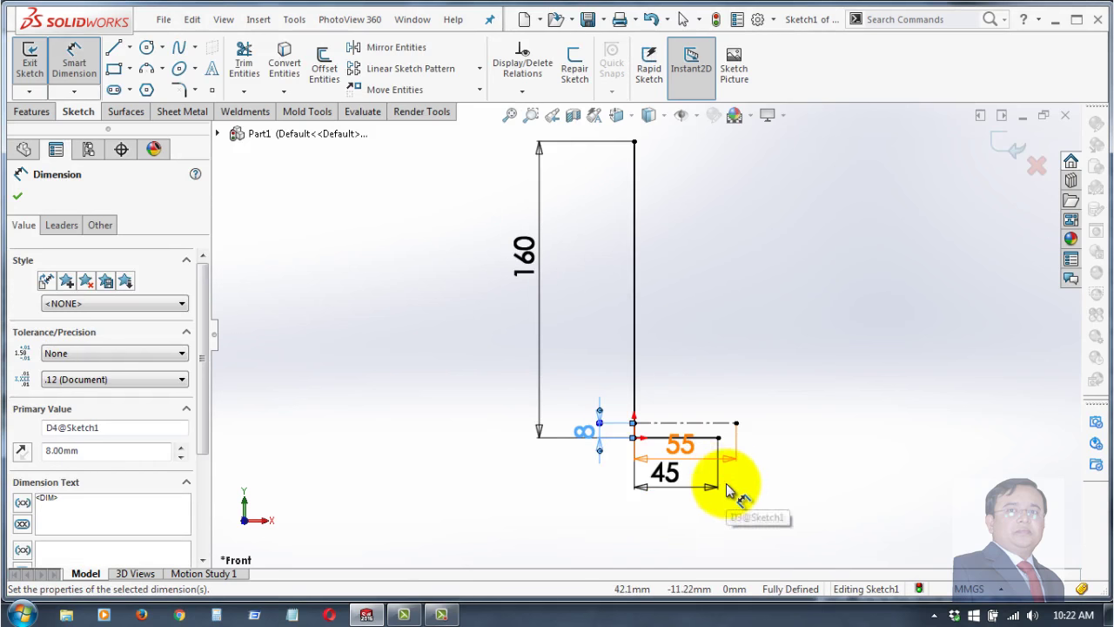
pyautogui.scroll(-1, 697, 418)
pyautogui.scroll(-1, 723, 396)
pyautogui.scroll(-1, 675, 405)
pyautogui.scroll(-1, 648, 390)
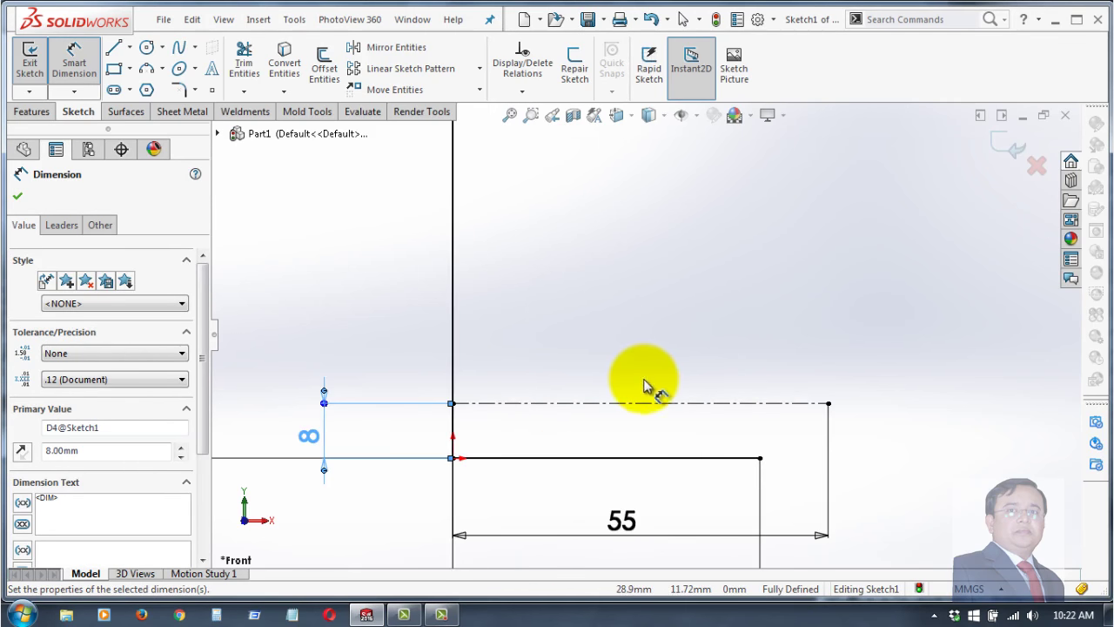
pyautogui.scroll(-1, 649, 390)
# - Draw a 3-point arc from the base line's right end to the centreline's end
pyautogui.click(18, 197)
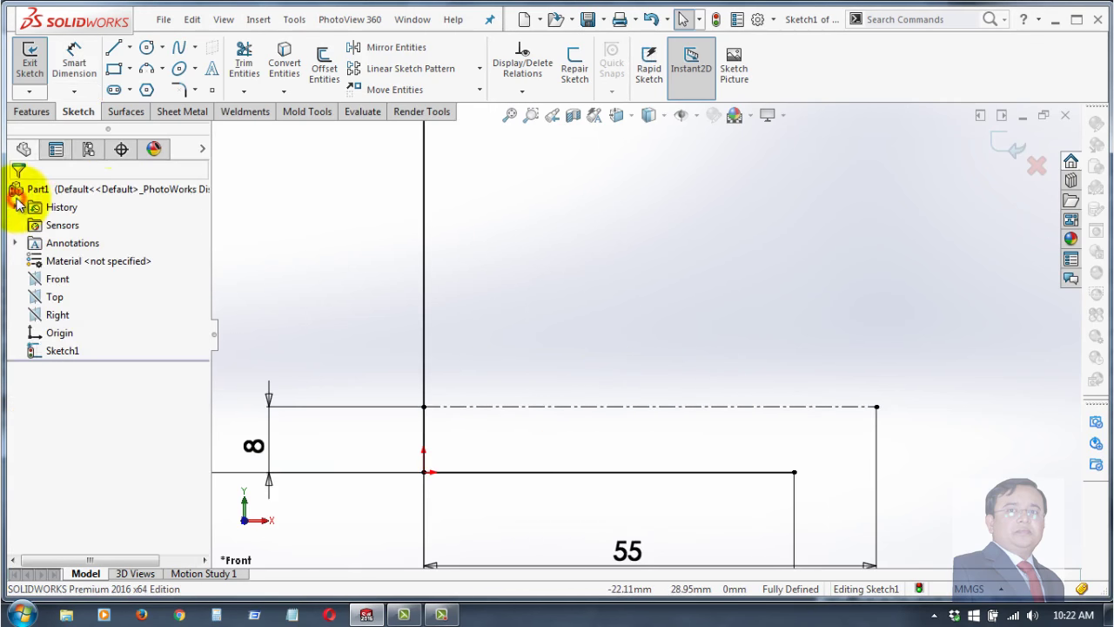
pyautogui.click(162, 69)
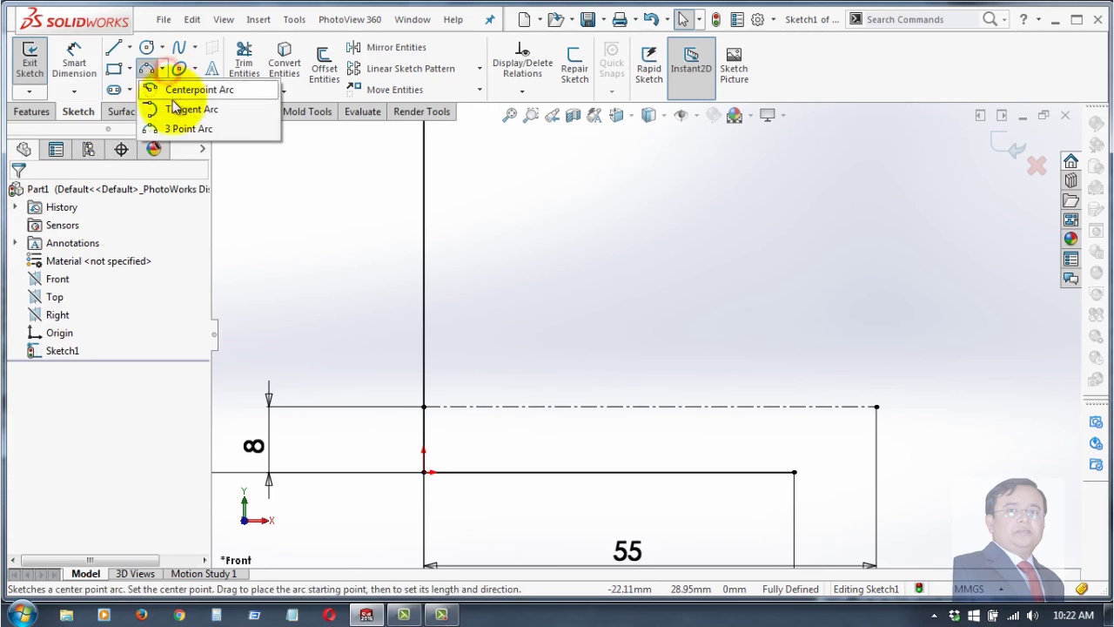
pyautogui.click(188, 129)
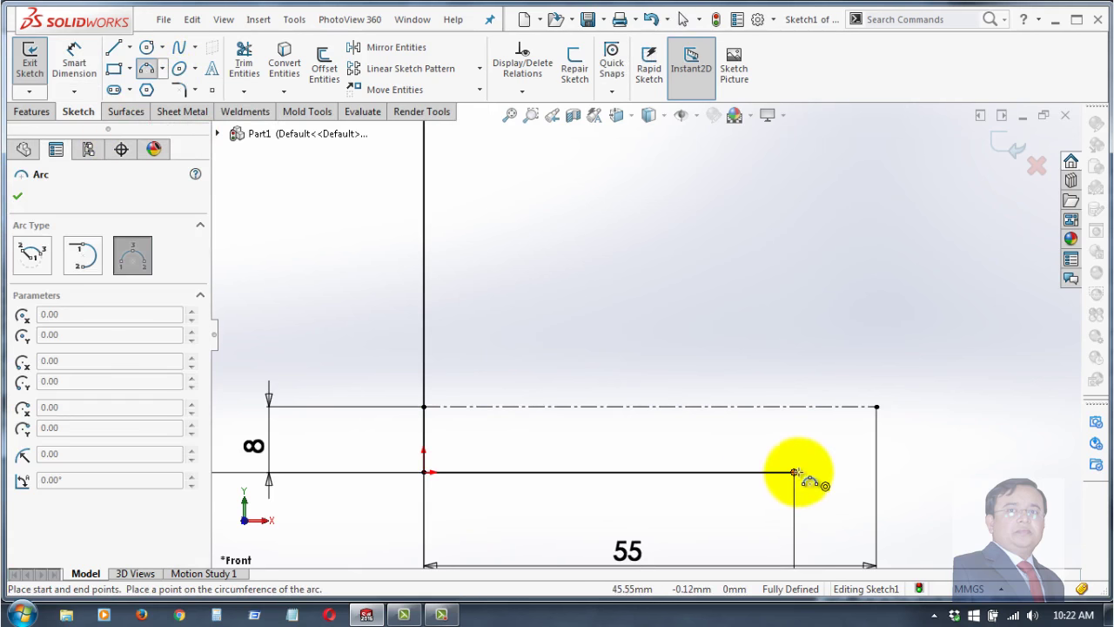
pyautogui.click(793, 472)
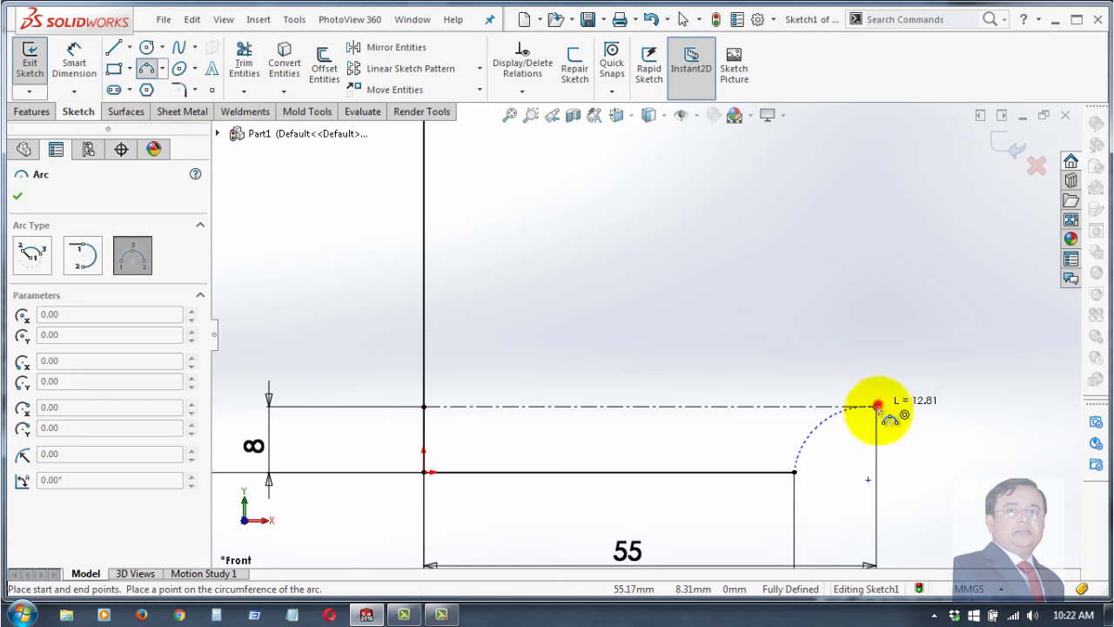
pyautogui.click(876, 407)
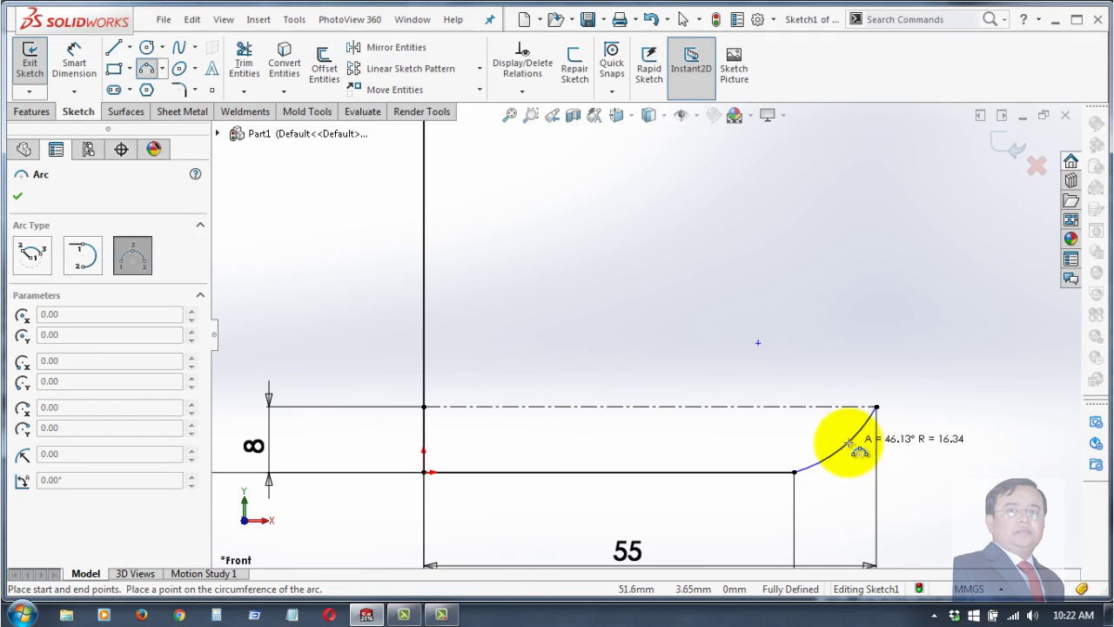
pyautogui.click(849, 444)
pyautogui.rightClick(846, 348)
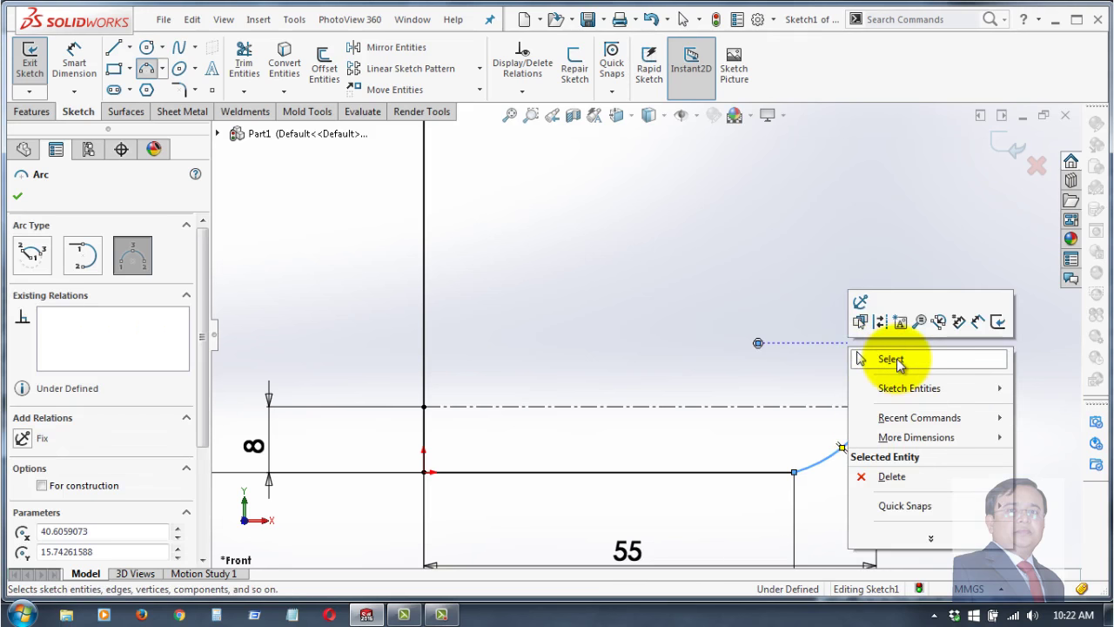
pyautogui.click(892, 358)
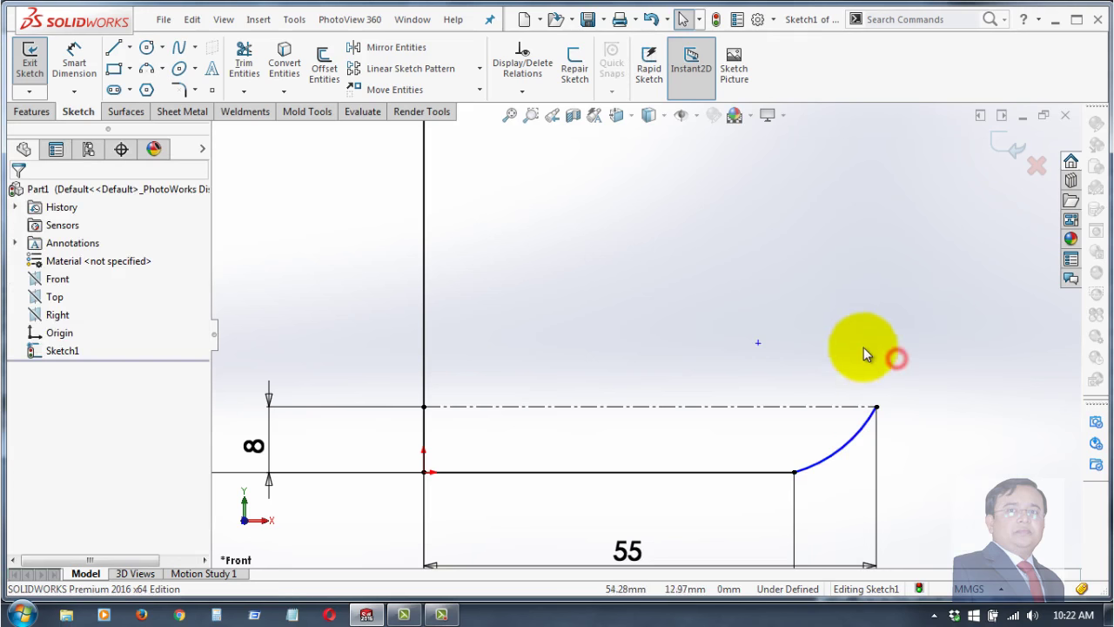
# - Make the arc tangent to the horizontal base line
pyautogui.click(770, 474)
pyautogui.keyDown('ctrl'); pyautogui.click(832, 454); pyautogui.keyUp('ctrl')
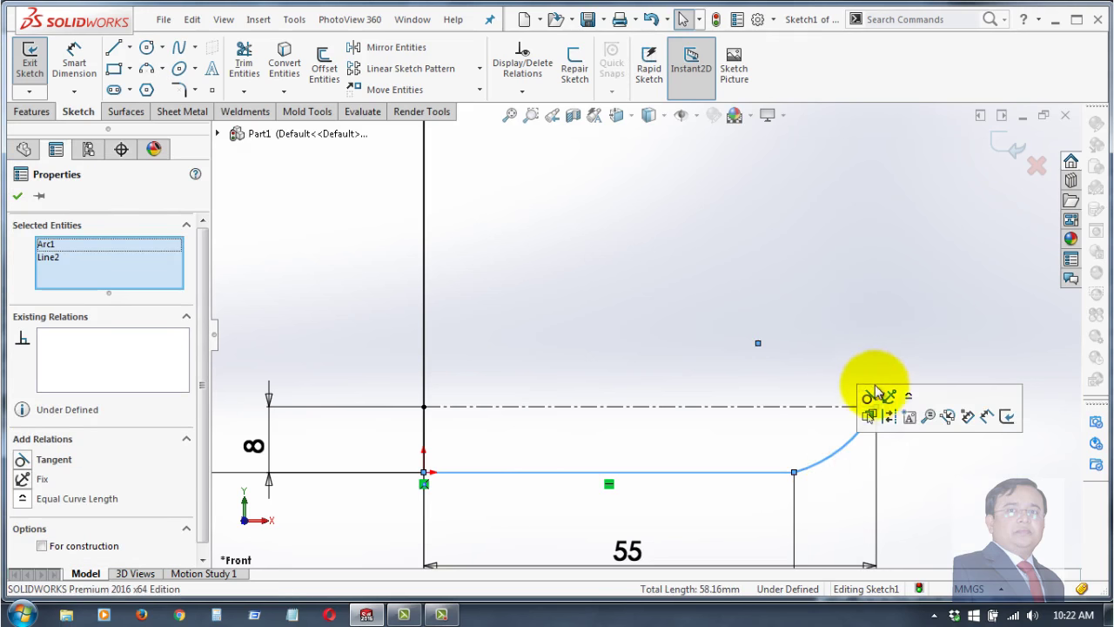
pyautogui.click(877, 402)
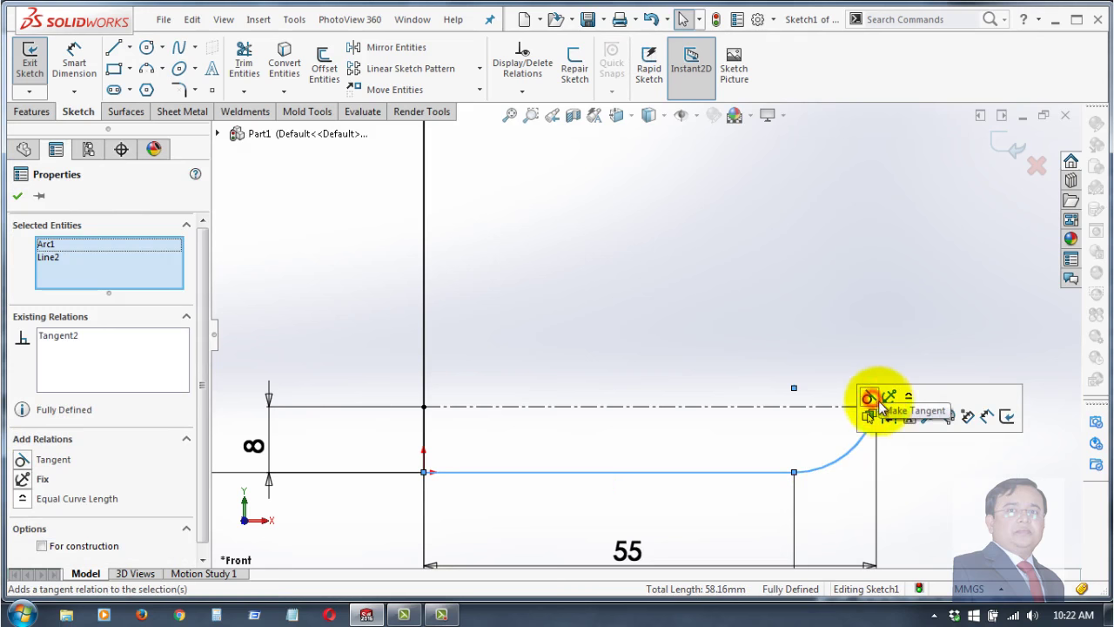
pyautogui.click(1013, 471)
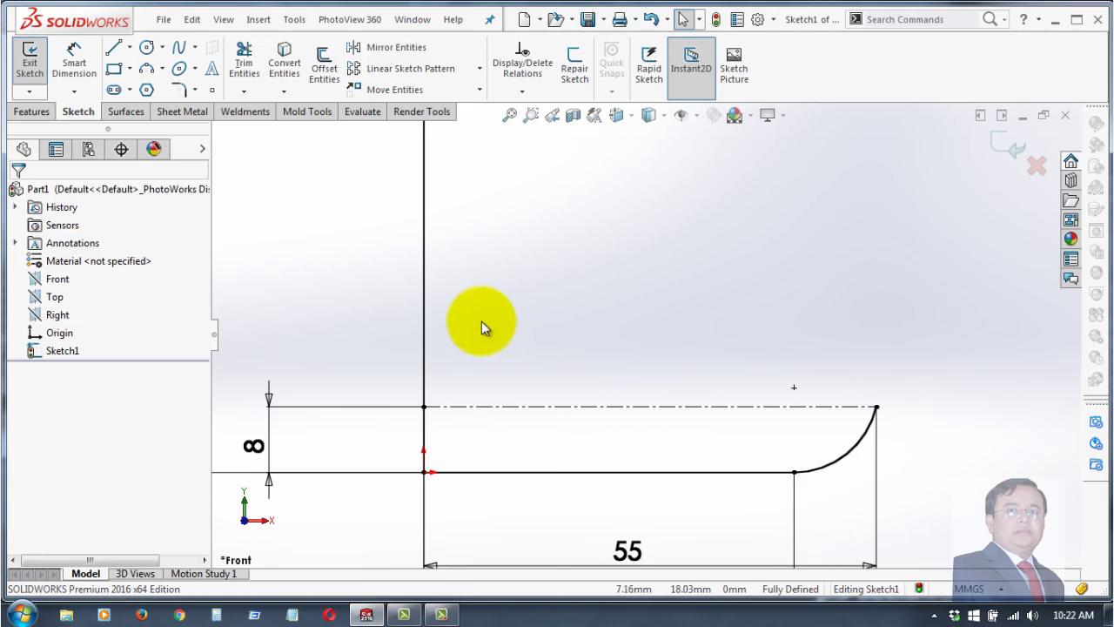
pyautogui.scroll(3, 749, 432)
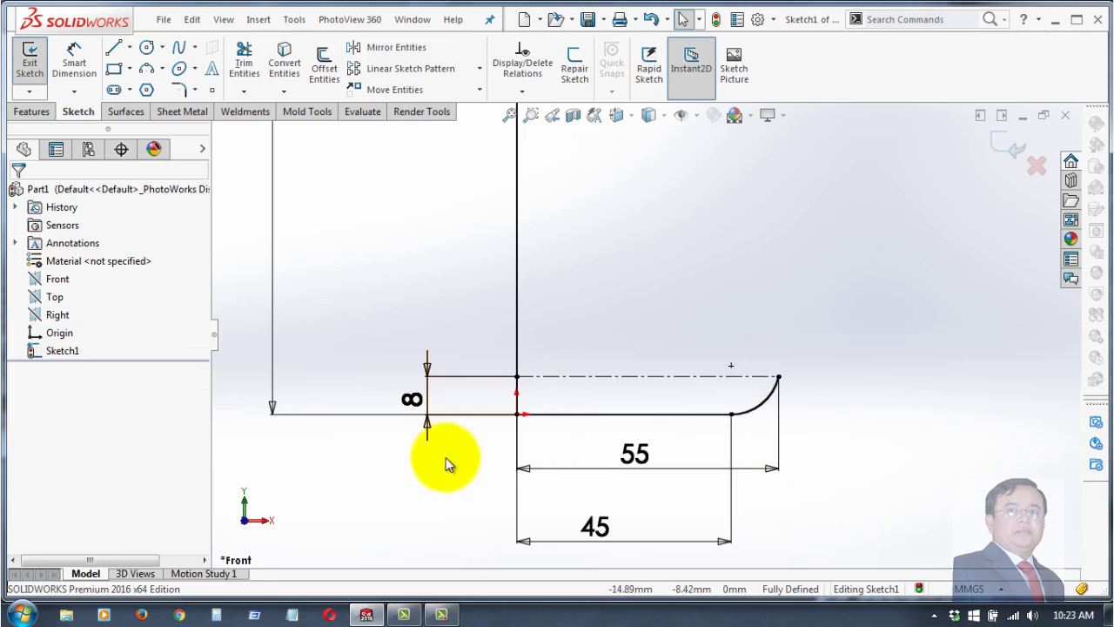
pyautogui.scroll(2, 446, 460)
pyautogui.scroll(3, 662, 279)
pyautogui.scroll(1, 740, 247)
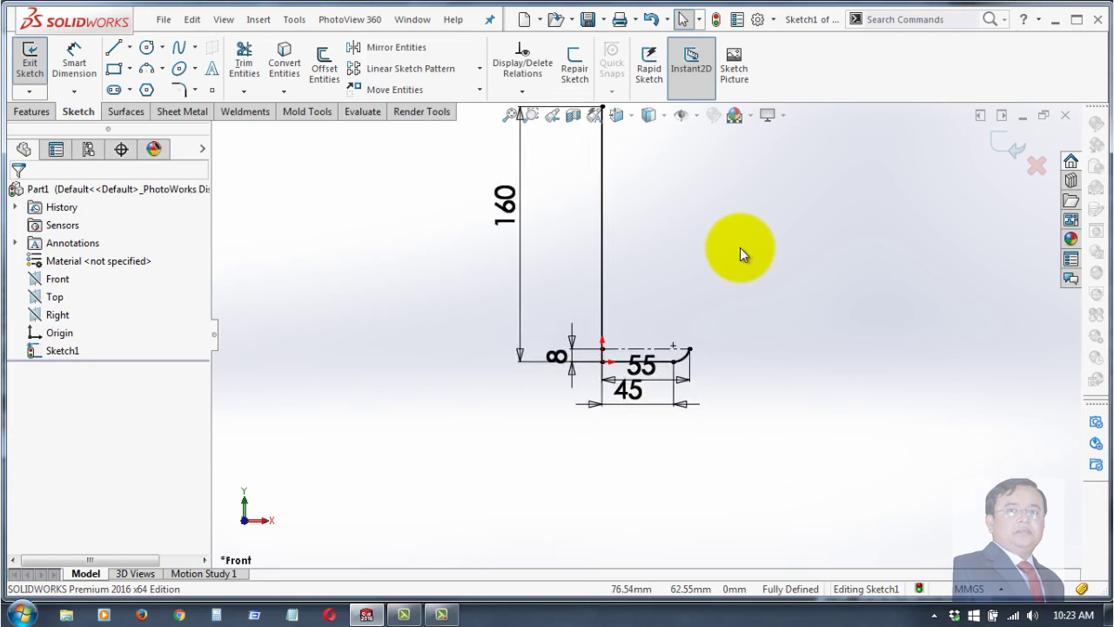
pyautogui.scroll(1, 740, 248)
pyautogui.scroll(-1, 636, 178)
pyautogui.scroll(-1, 590, 152)
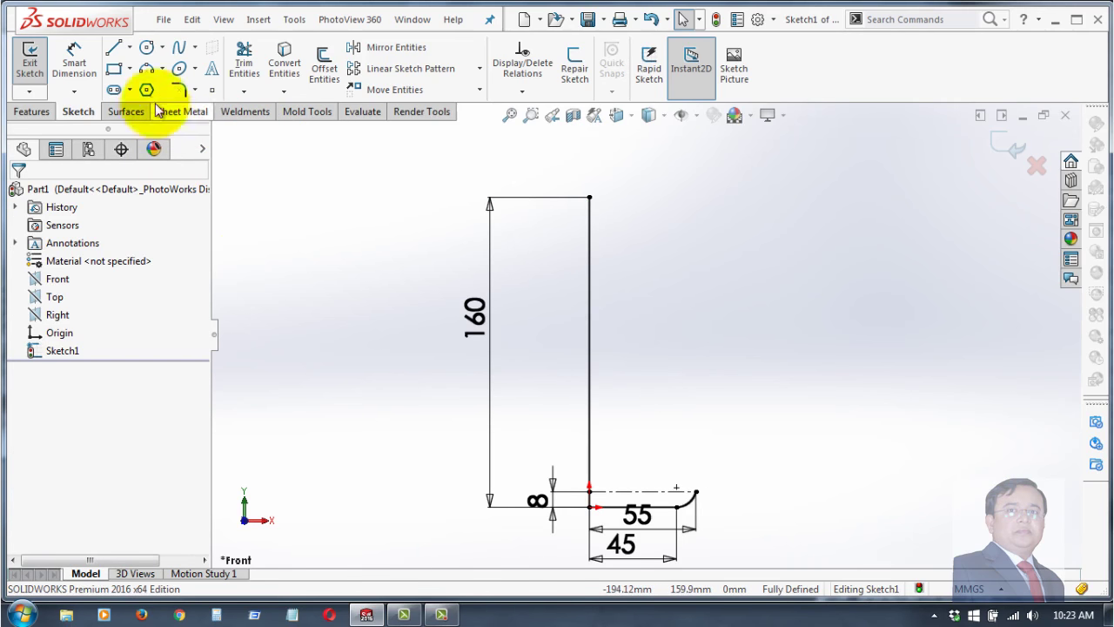
# - Draw a horizontal line rightward from the top of the 160 mm vertical line
pyautogui.click(113, 47)
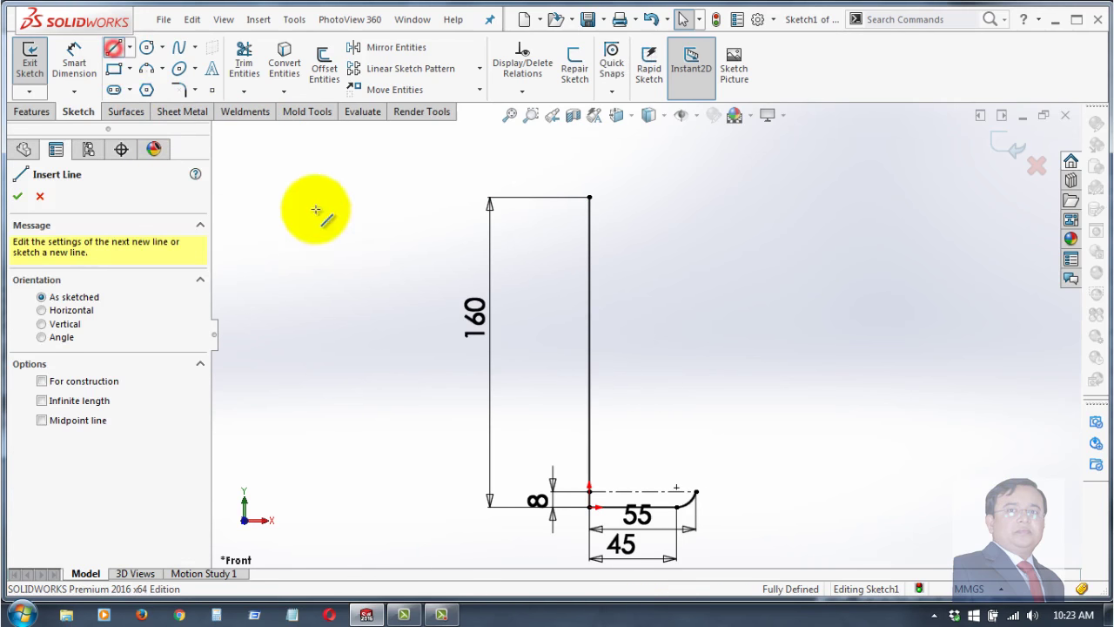
pyautogui.click(589, 196)
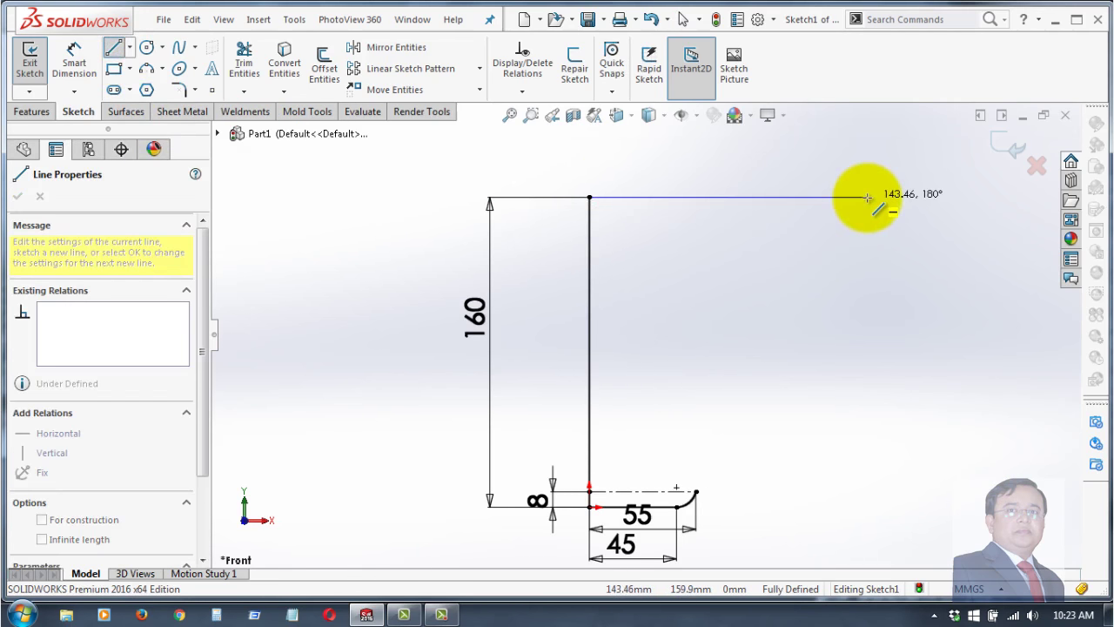
pyautogui.click(867, 198)
pyautogui.rightClick(858, 281)
pyautogui.click(893, 296)
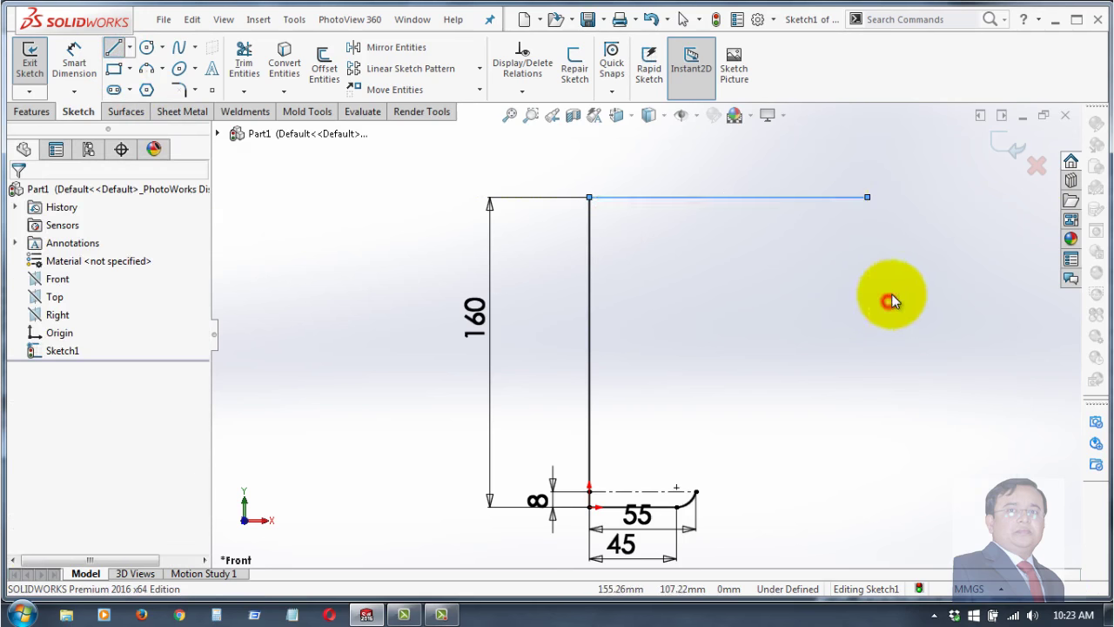
# - Dimension the new top line to 65 mm
pyautogui.click(74, 56)
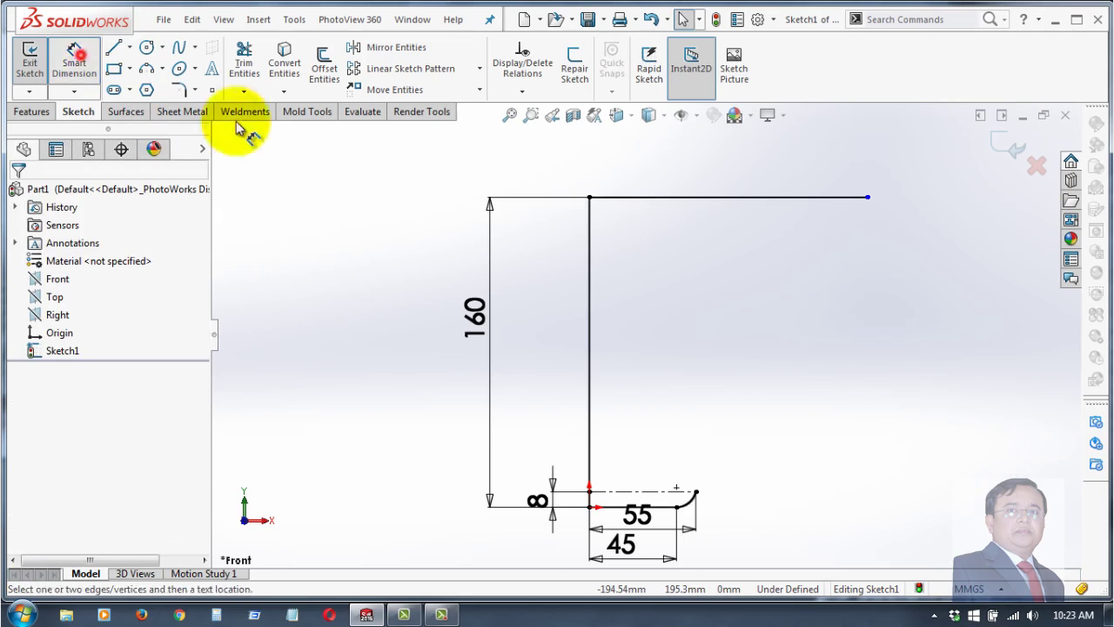
pyautogui.click(667, 199)
pyautogui.click(688, 166)
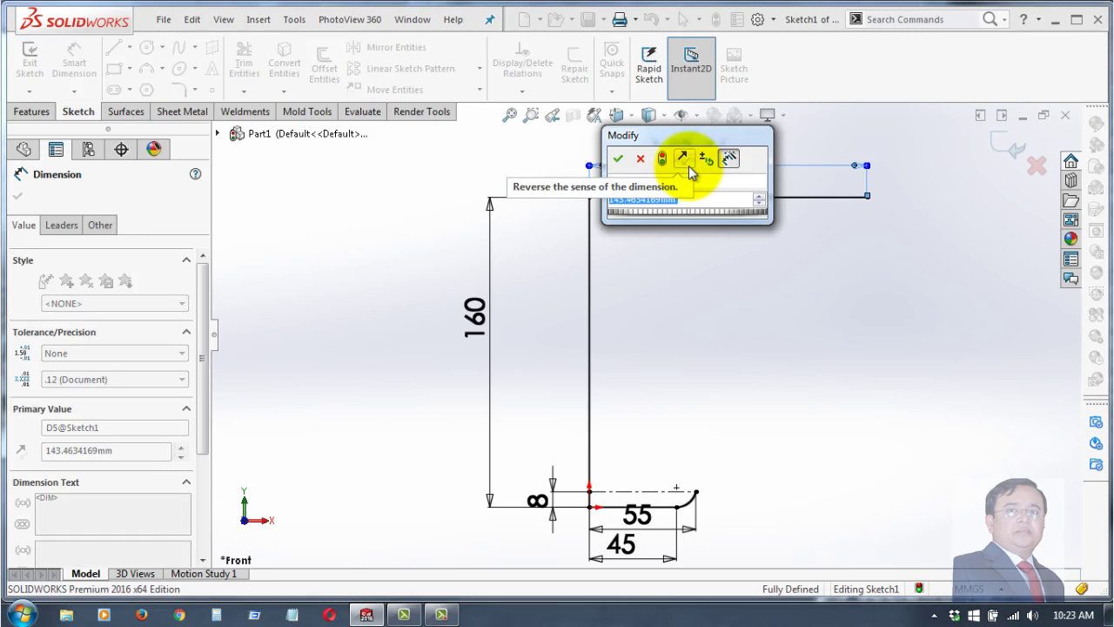
pyautogui.write('65')
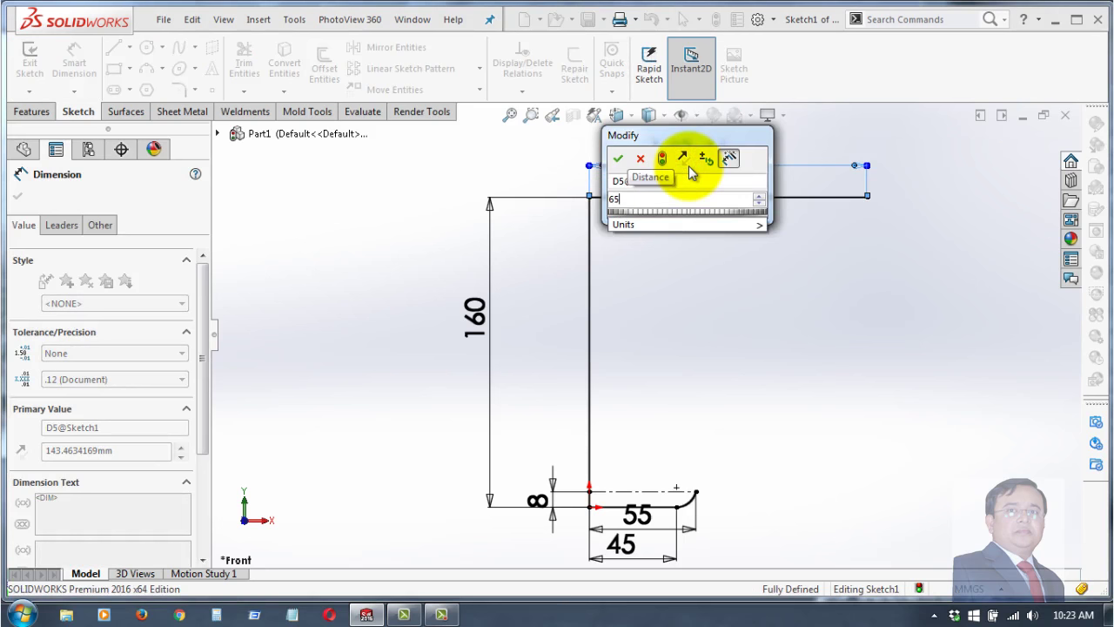
pyautogui.press('Return')
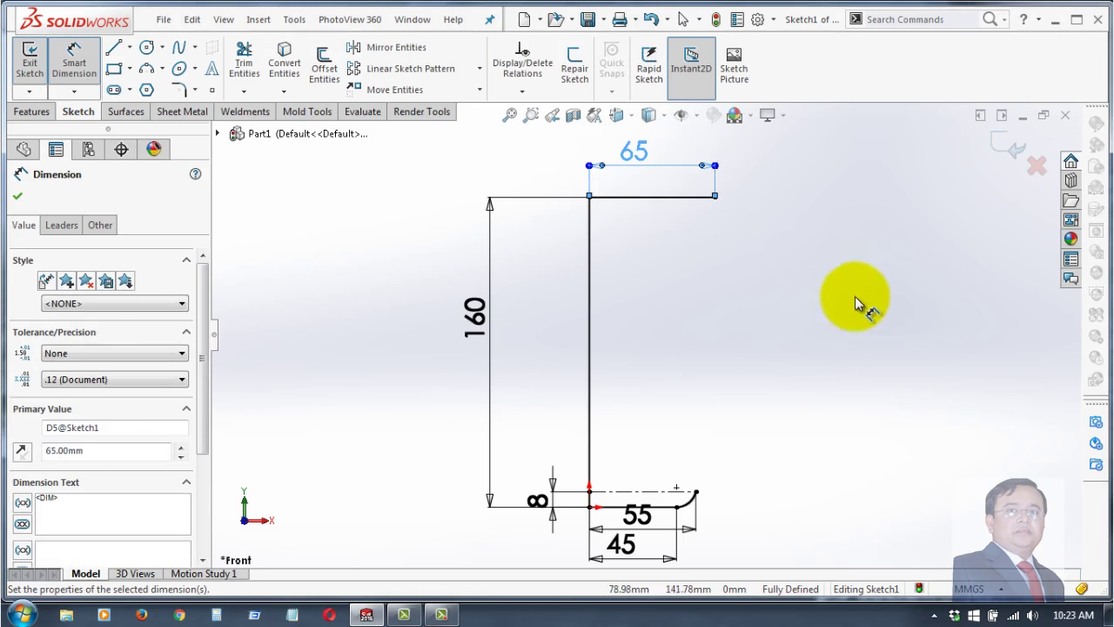
pyautogui.click(18, 196)
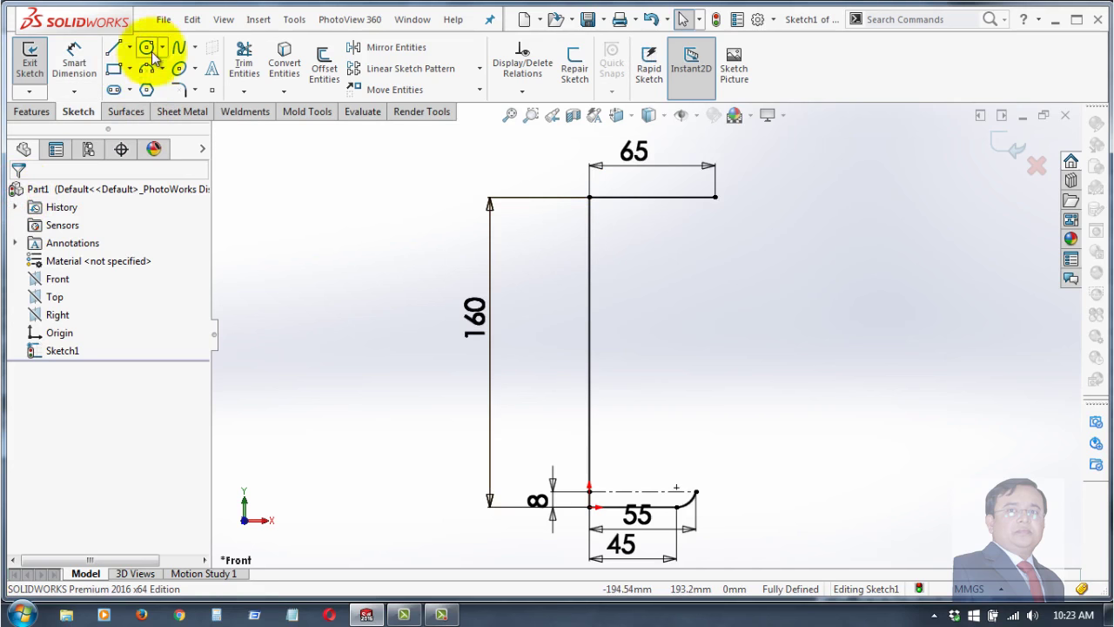
pyautogui.click(181, 48)
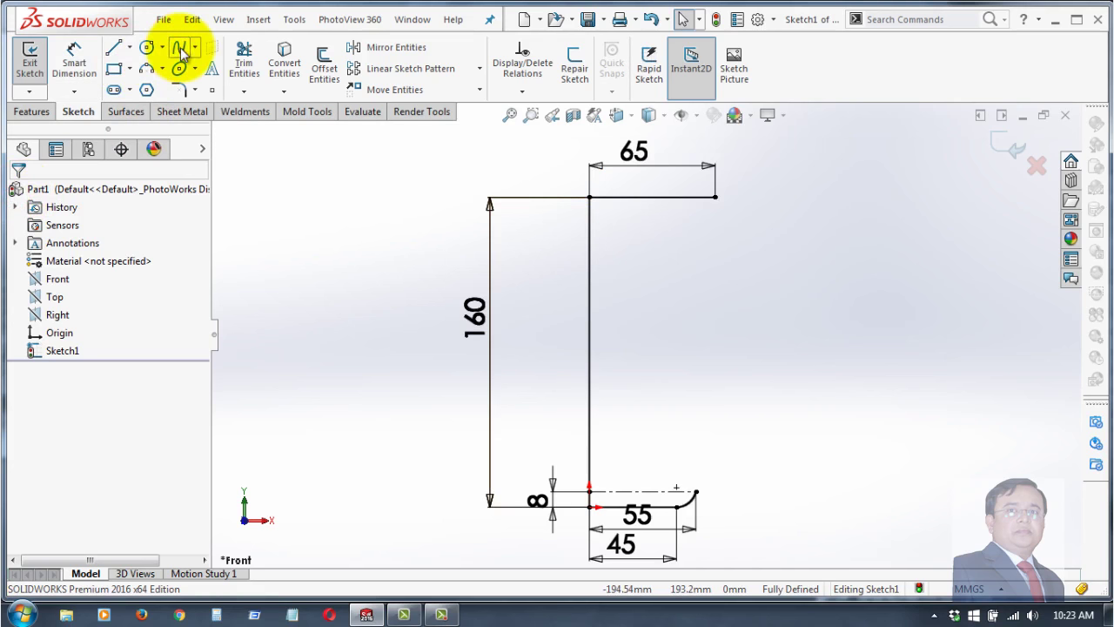
pyautogui.click(715, 197)
pyautogui.click(696, 491)
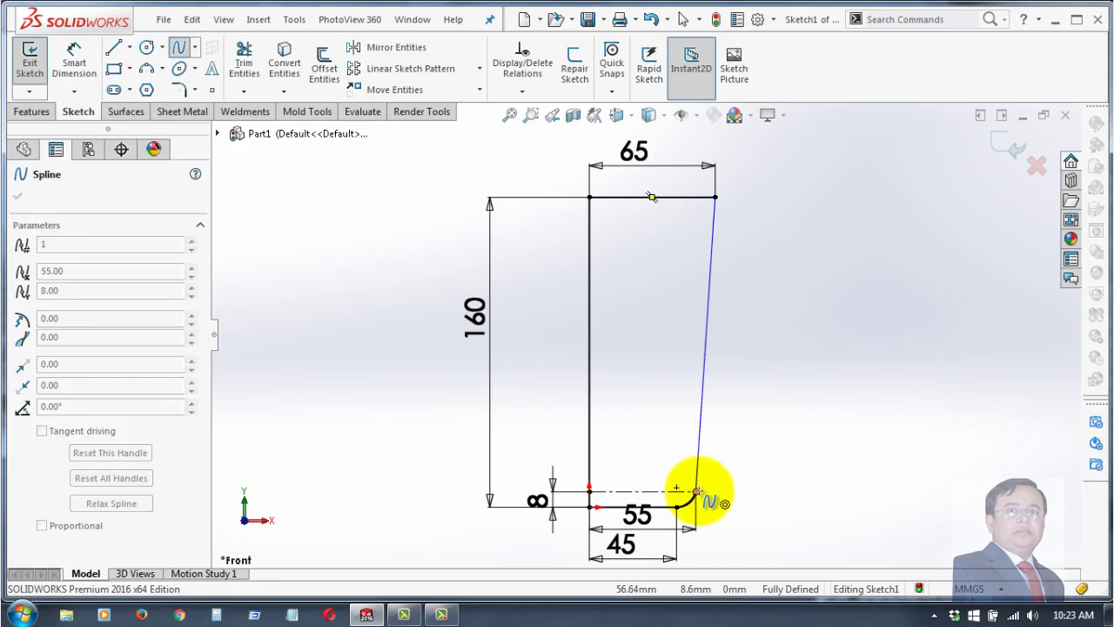
pyautogui.rightClick(821, 386)
pyautogui.click(859, 398)
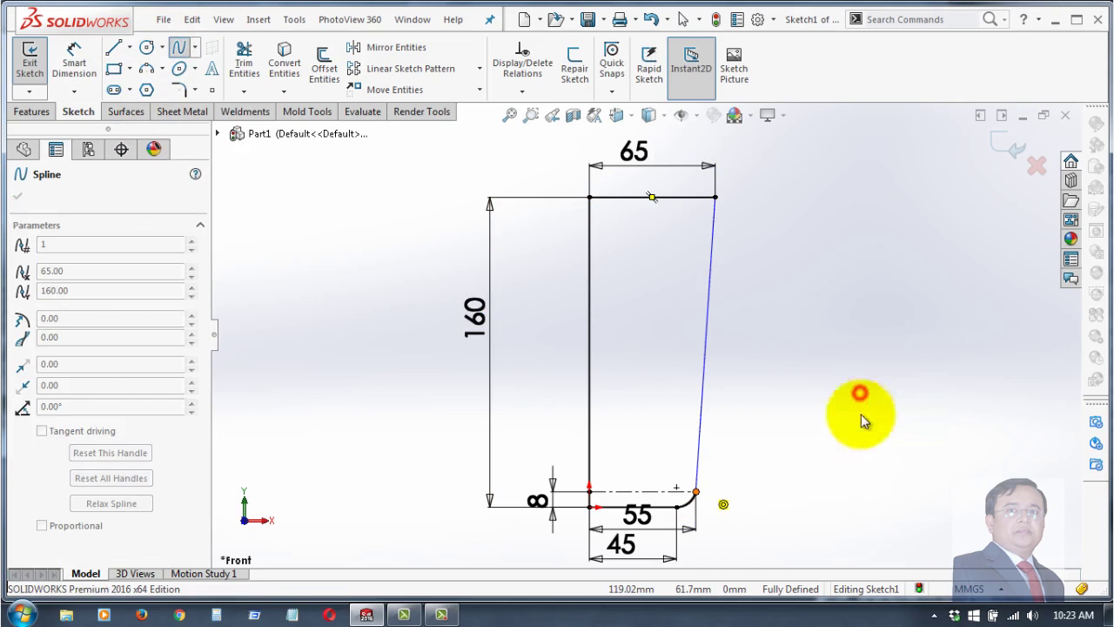
pyautogui.scroll(-2, 716, 427)
pyautogui.scroll(-2, 697, 491)
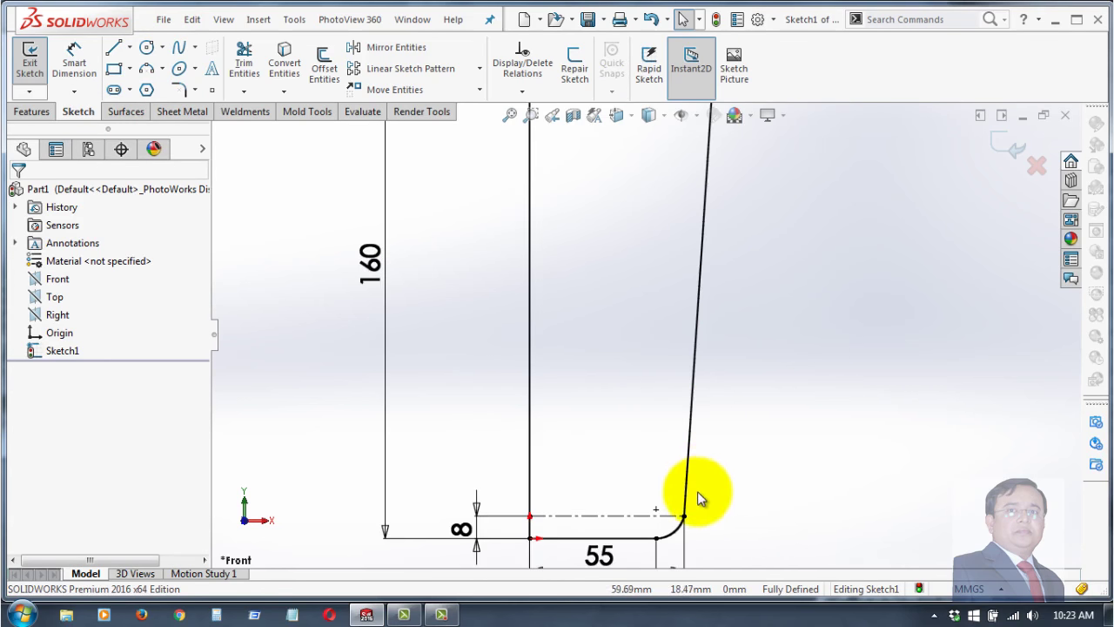
pyautogui.scroll(1, 701, 490)
pyautogui.scroll(1, 709, 489)
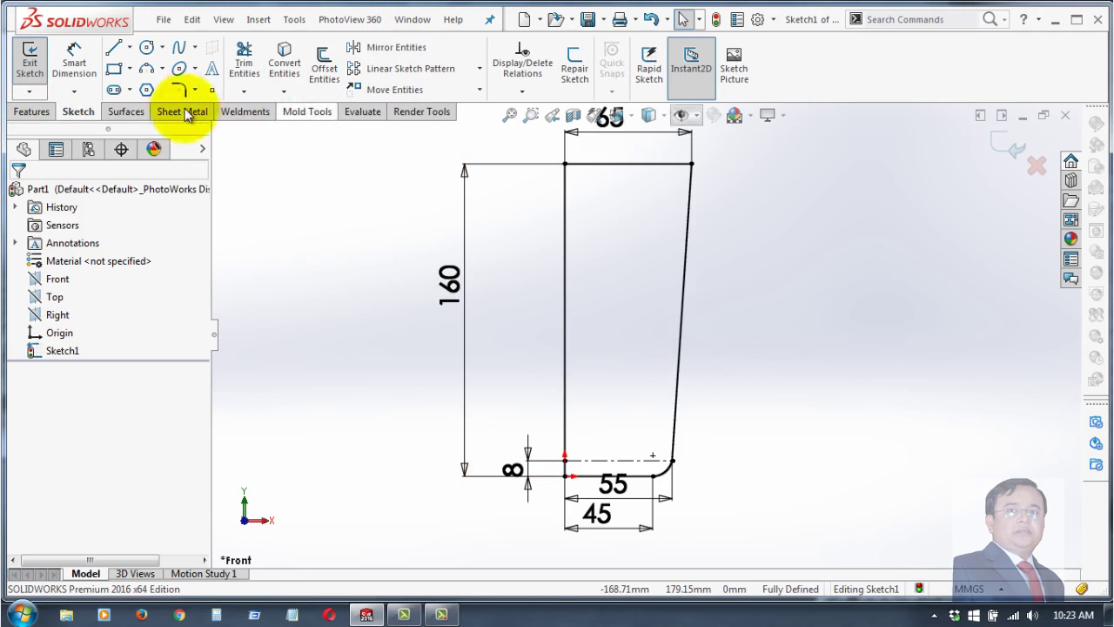
# - Revolve the profile 360° about the vertical 160 mm line to create Revolve1
pyautogui.click(32, 112)
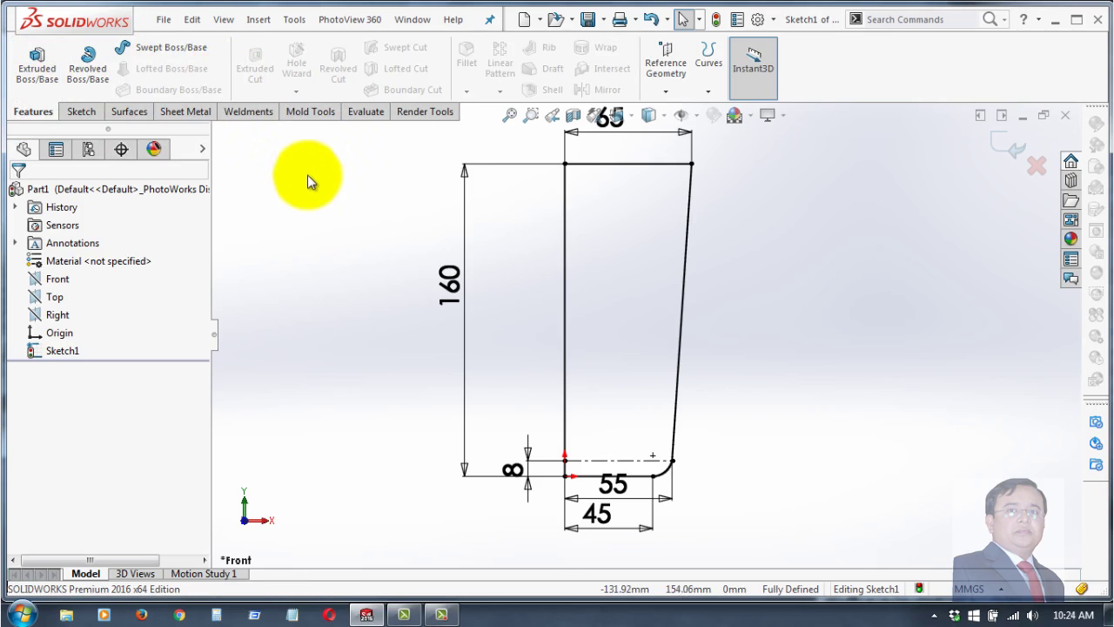
pyautogui.click(92, 69)
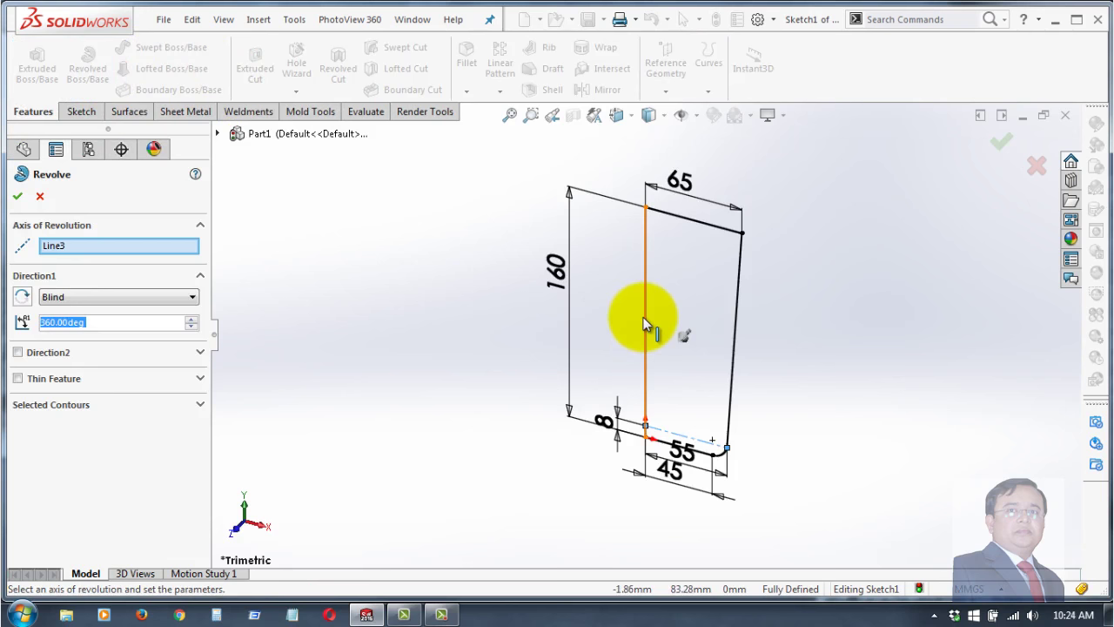
pyautogui.click(645, 317)
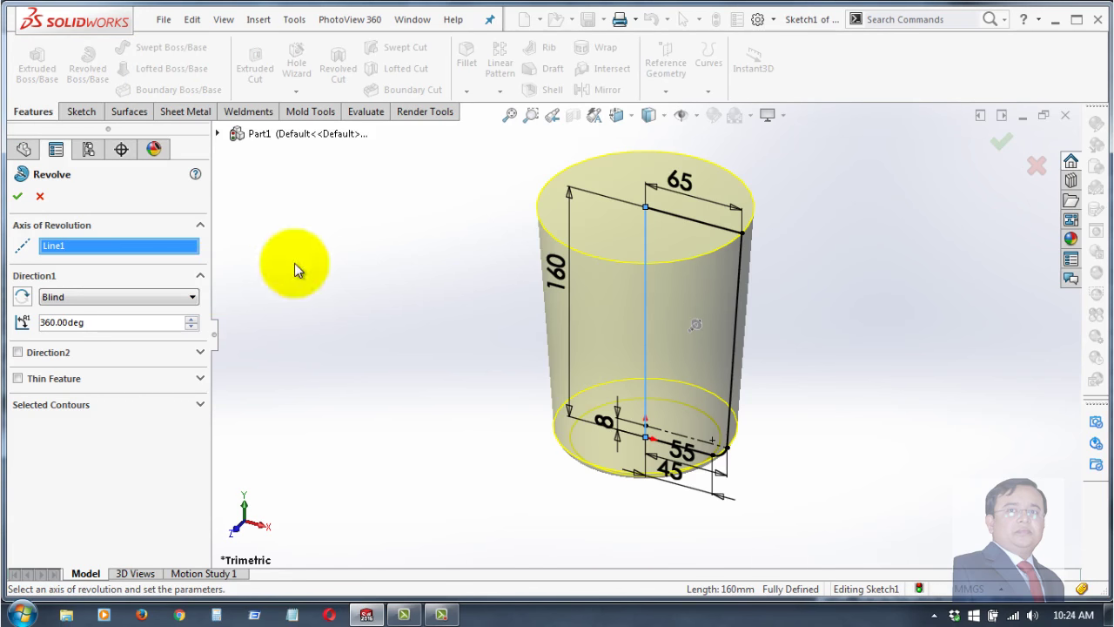
pyautogui.moveTo(459, 355)
pyautogui.mouseDown(button='middle')
pyautogui.moveTo(501, 330)
pyautogui.moveTo(505, 192)
pyautogui.moveTo(440, 336)
pyautogui.mouseUp(button='middle')
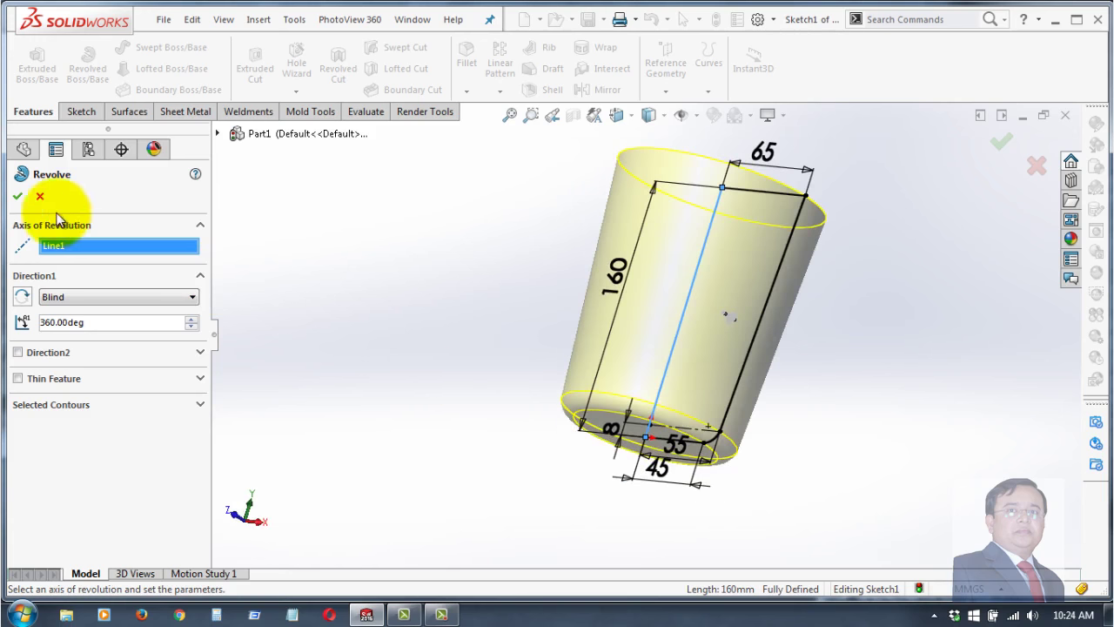
pyautogui.click(17, 195)
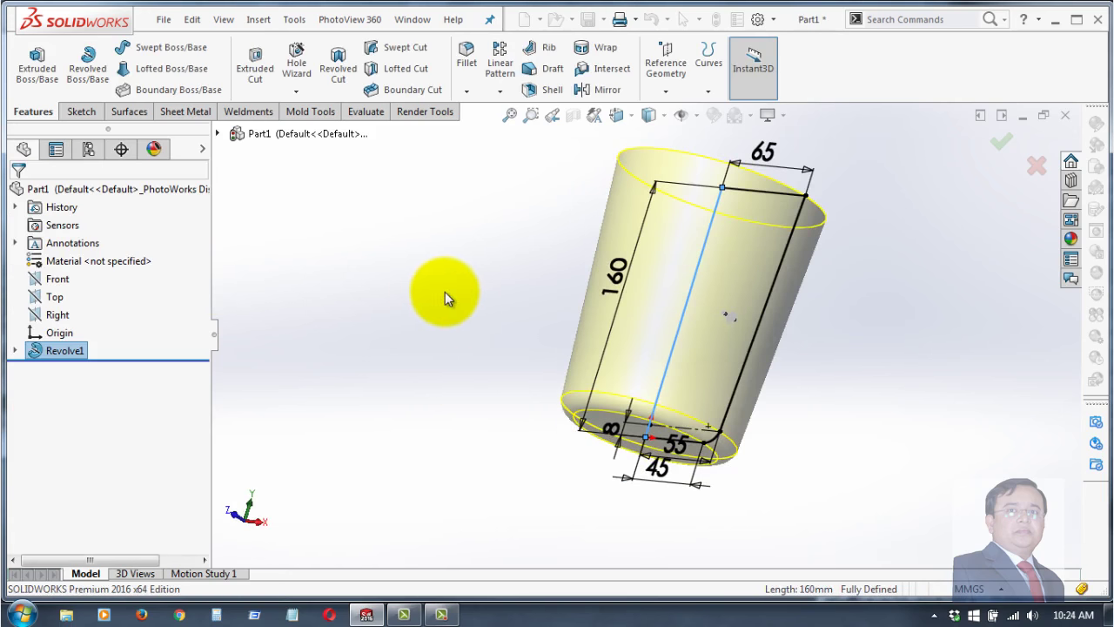
# - Turn the cup to expose its flat top face and start a new sketch on it
pyautogui.moveTo(505, 247)
pyautogui.mouseDown(button='middle')
pyautogui.moveTo(418, 410)
pyautogui.moveTo(410, 281)
pyautogui.moveTo(562, 284)
pyautogui.moveTo(510, 310)
pyautogui.mouseUp(button='middle')
pyautogui.click(510, 310)
pyautogui.moveTo(853, 363)
pyautogui.mouseDown(button='middle')
pyautogui.moveTo(829, 324)
pyautogui.moveTo(923, 166)
pyautogui.moveTo(739, 316)
pyautogui.moveTo(840, 129)
pyautogui.moveTo(820, 363)
pyautogui.moveTo(821, 348)
pyautogui.moveTo(864, 345)
pyautogui.moveTo(817, 345)
pyautogui.mouseUp(button='middle')
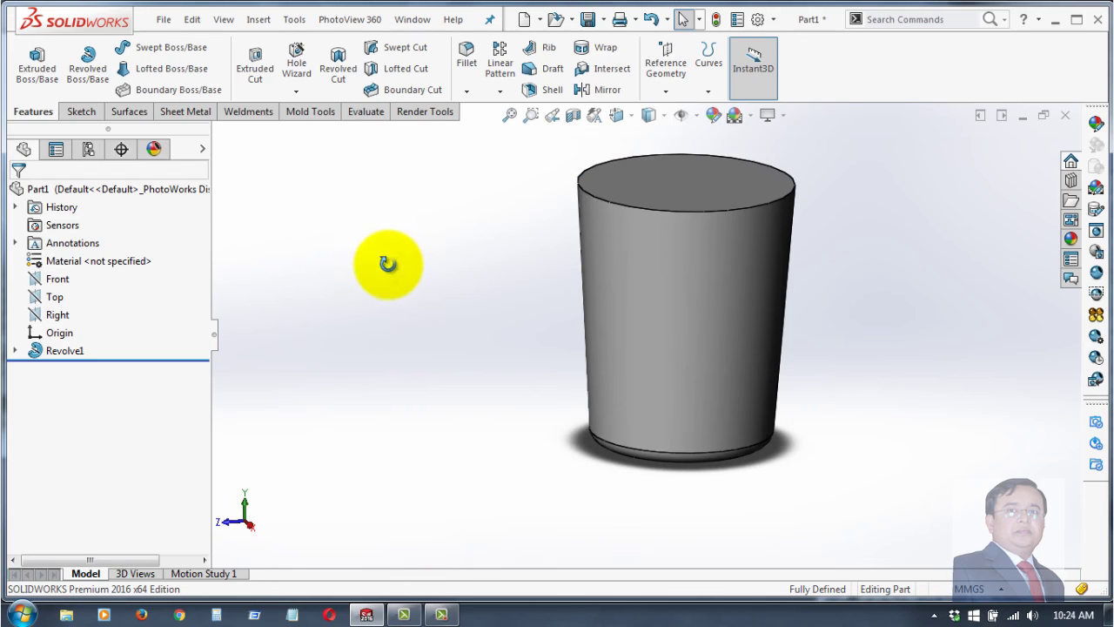
pyautogui.moveTo(386, 245); pyautogui.dragTo(462, 375, button='middle')
pyautogui.click(672, 259)
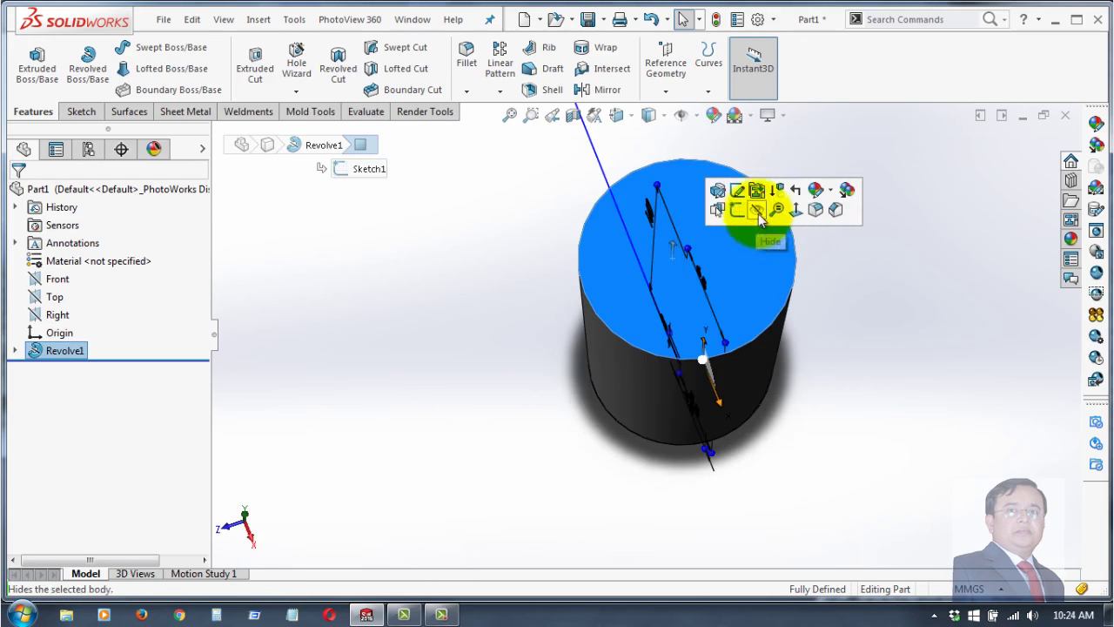
pyautogui.click(727, 206)
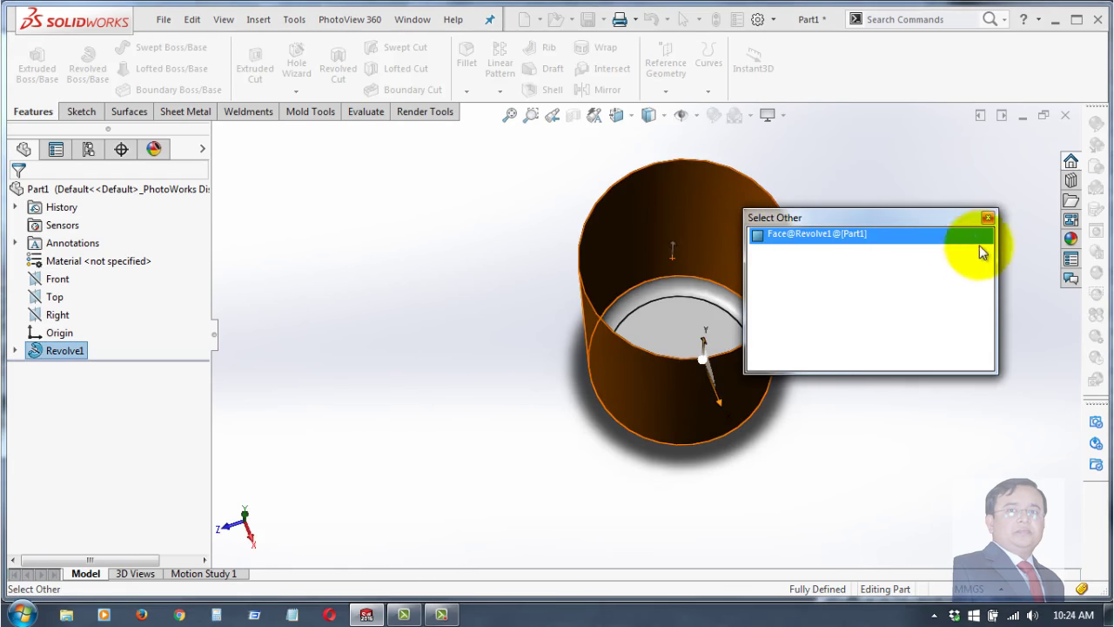
pyautogui.click(987, 218)
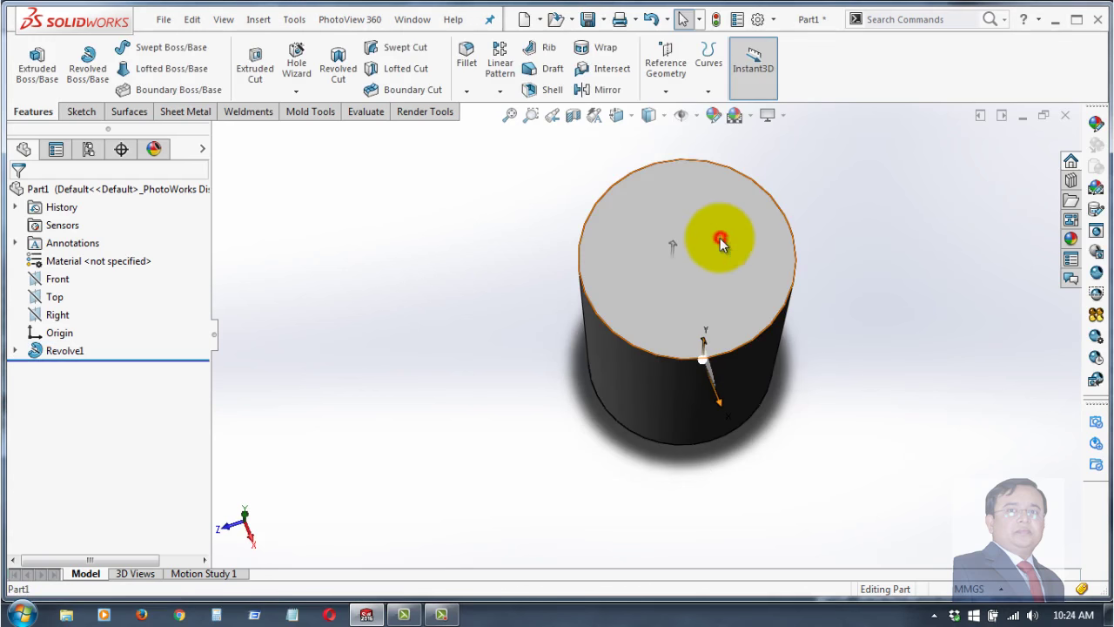
pyautogui.click(721, 242)
pyautogui.click(784, 192)
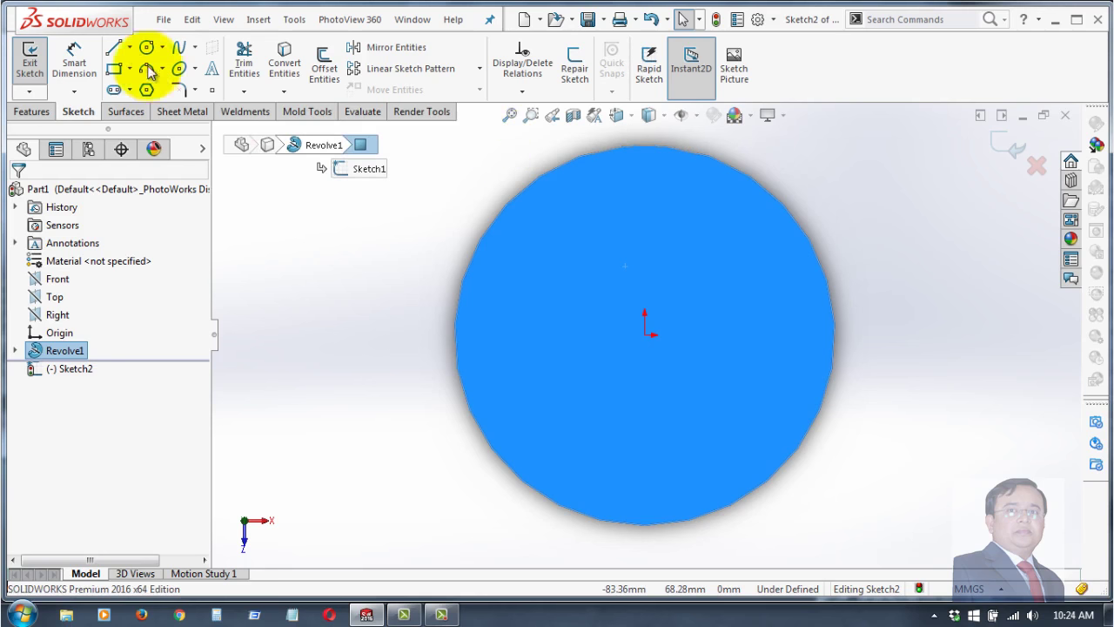
# - Draw a centreline from the origin past the rim and convert the 130 mm rim edge
pyautogui.click(130, 47)
pyautogui.click(151, 83)
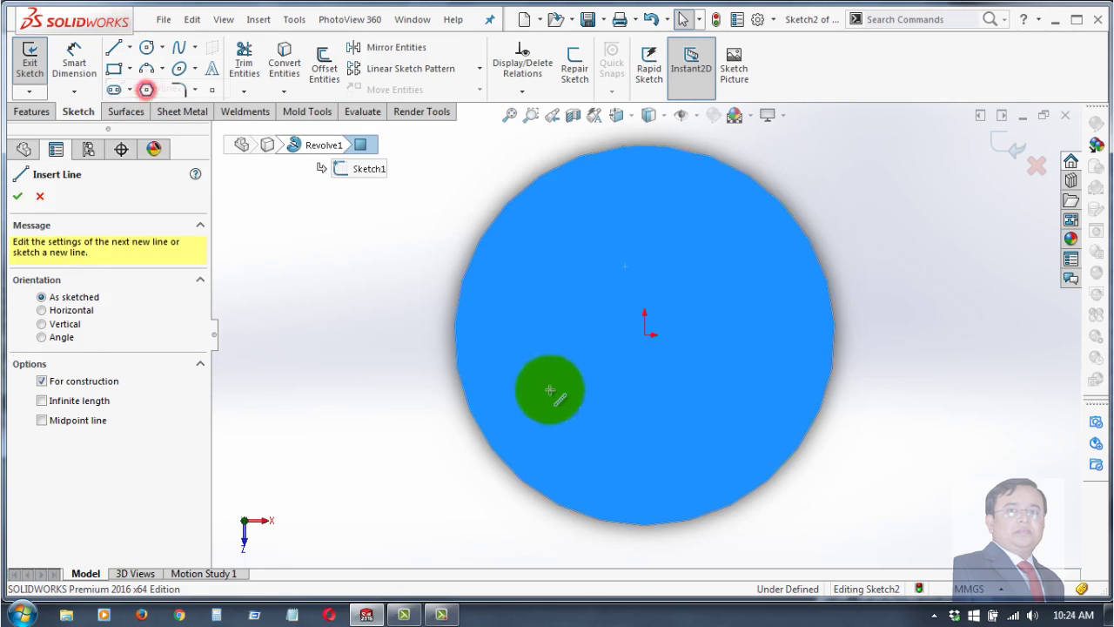
pyautogui.click(647, 336)
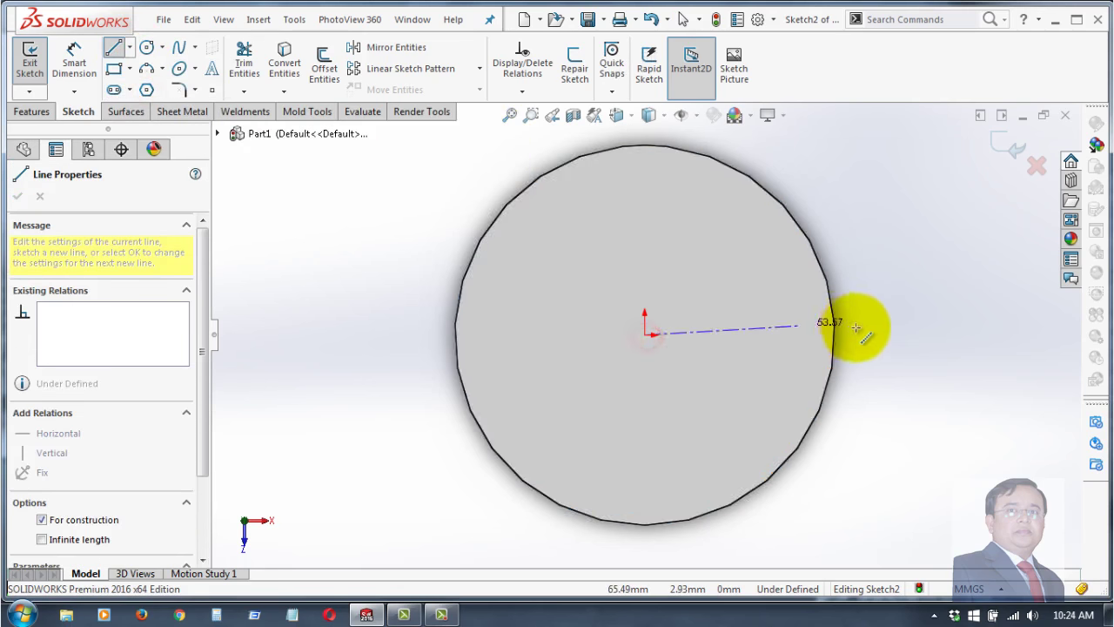
pyautogui.click(982, 296)
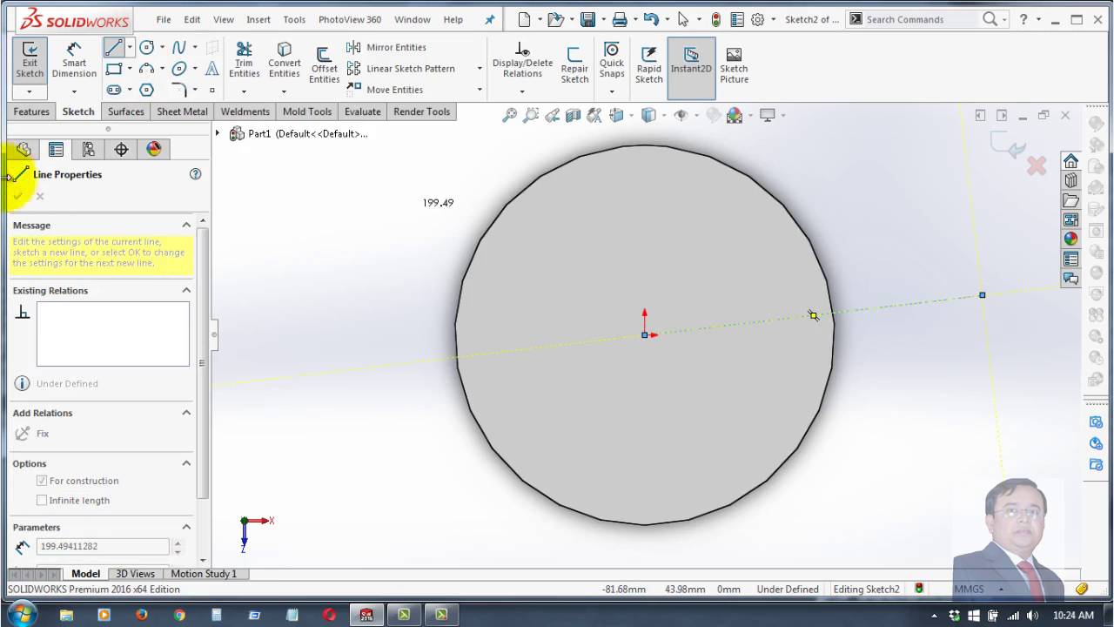
pyautogui.press('Escape')
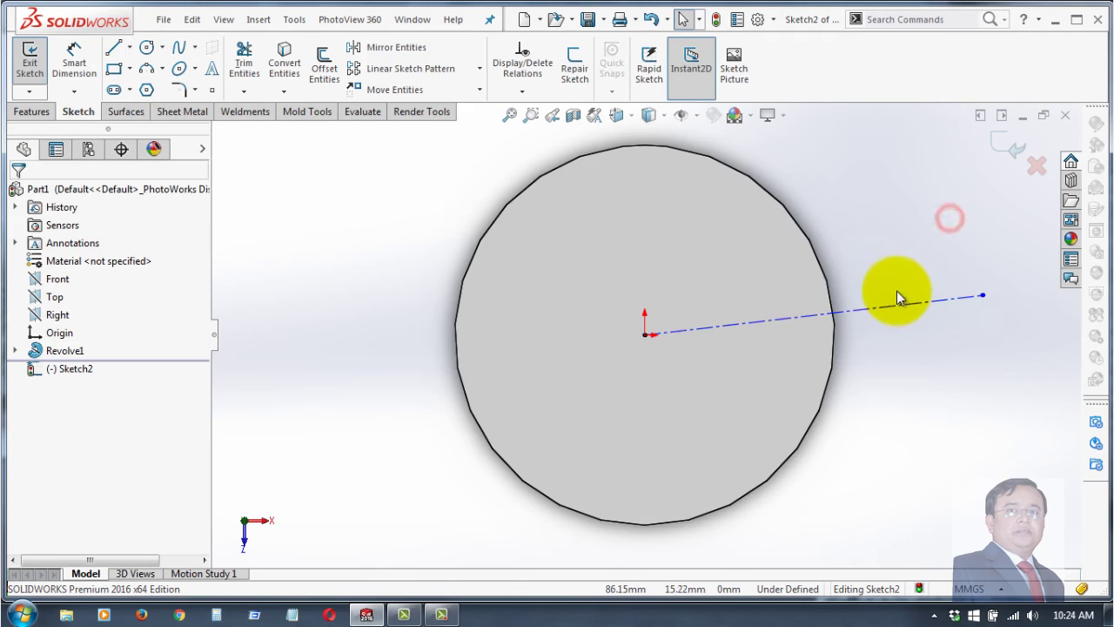
pyautogui.click(897, 304)
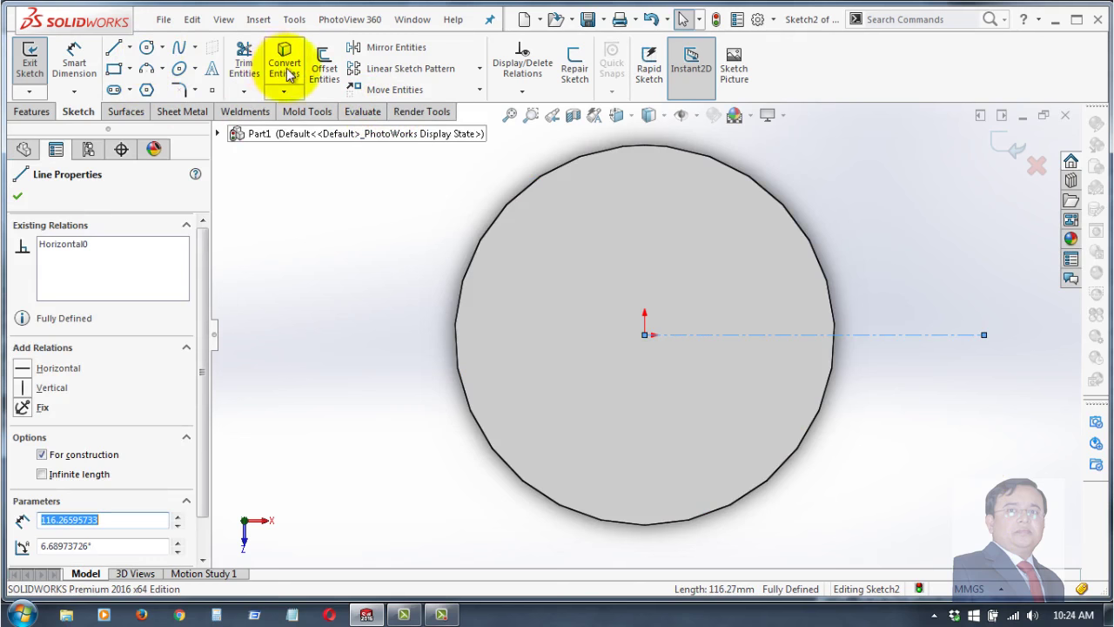
pyautogui.click(19, 195)
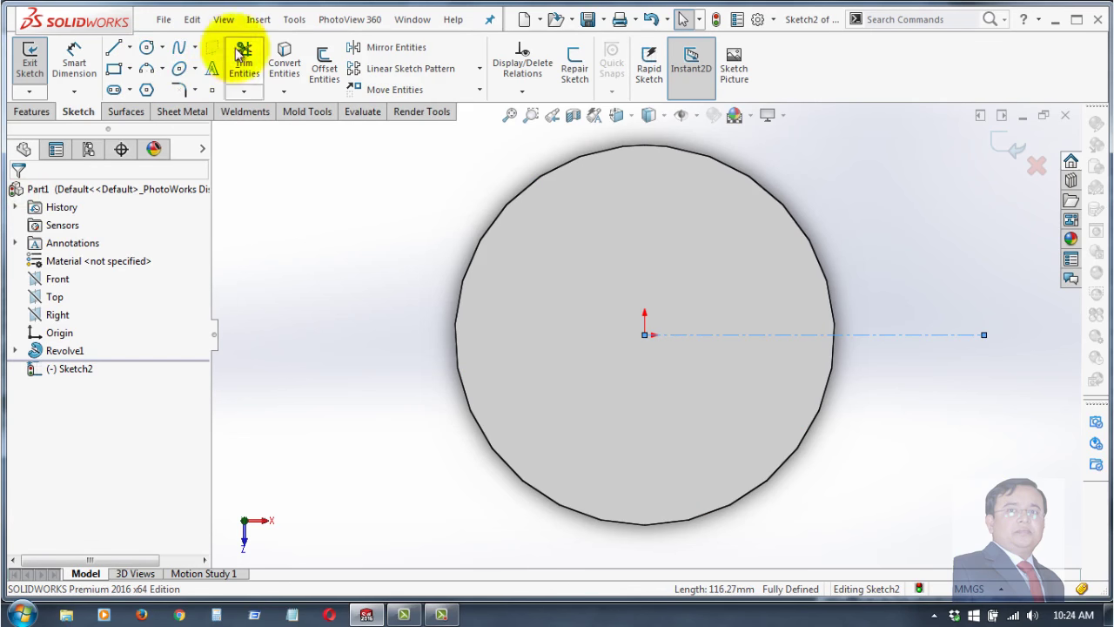
pyautogui.click(828, 286)
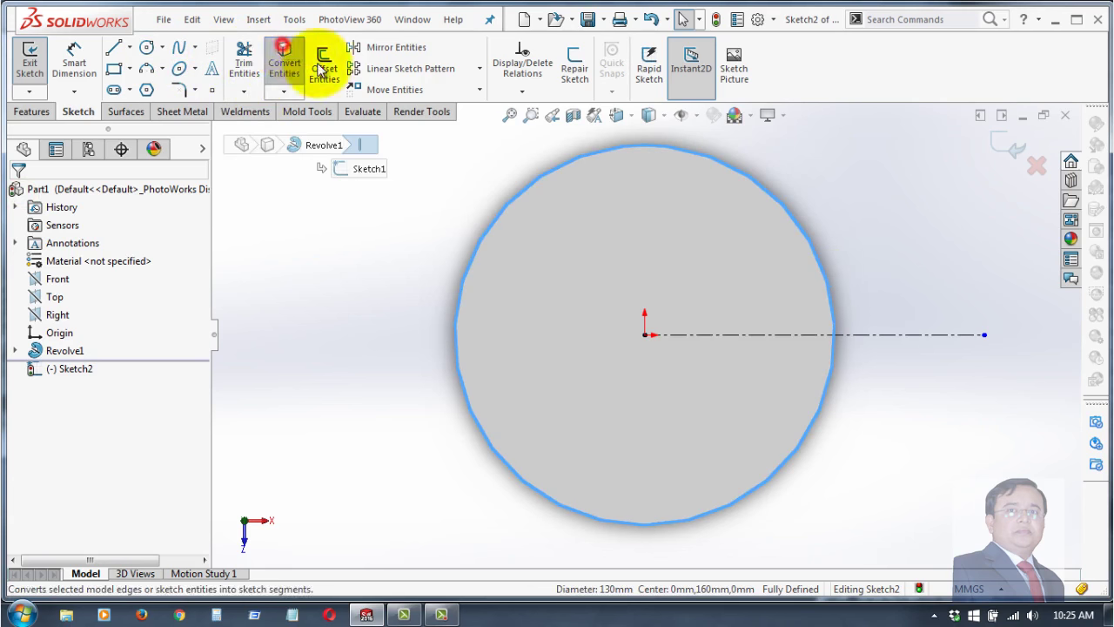
pyautogui.click(283, 68)
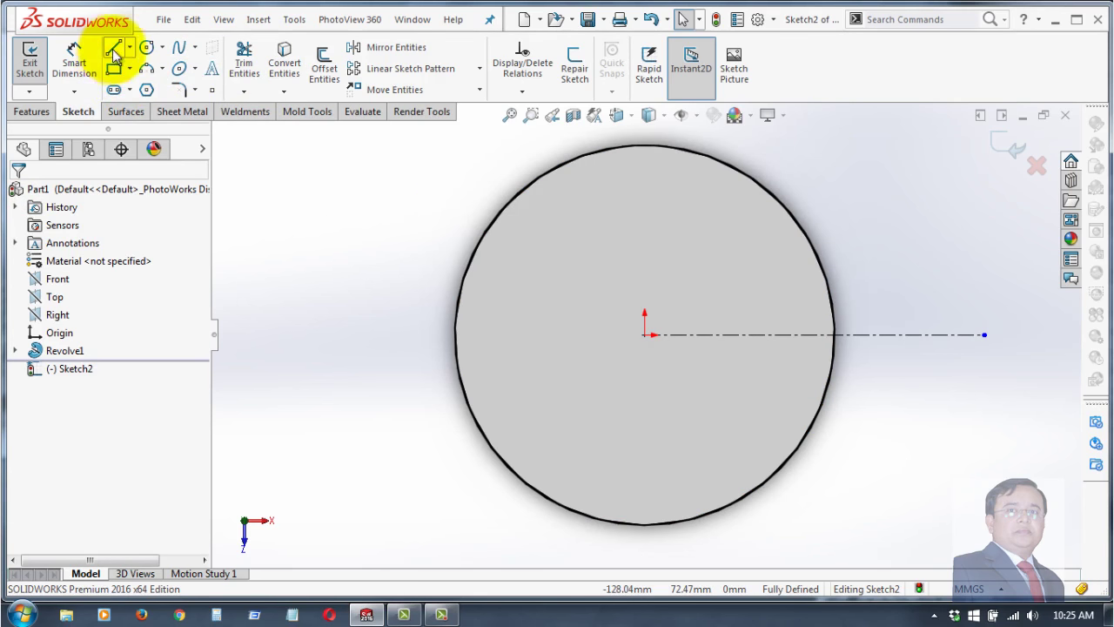
# - Dimension the centreline's outer end 90.40 mm from the rim circle, then view the sketch face-on
pyautogui.click(75, 54)
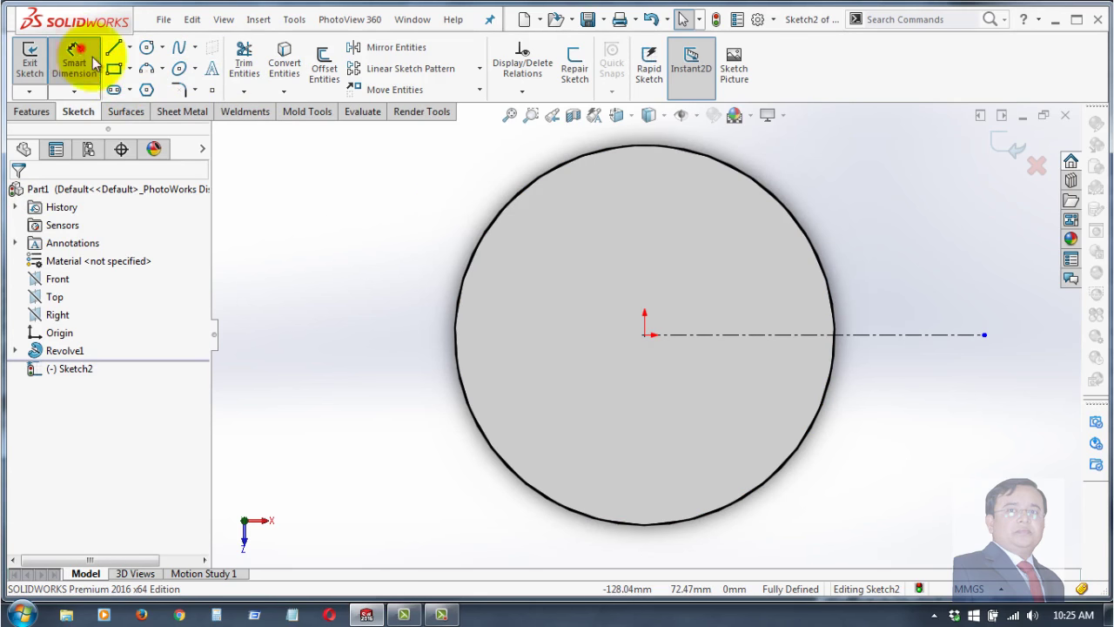
pyautogui.click(985, 336)
pyautogui.click(839, 338)
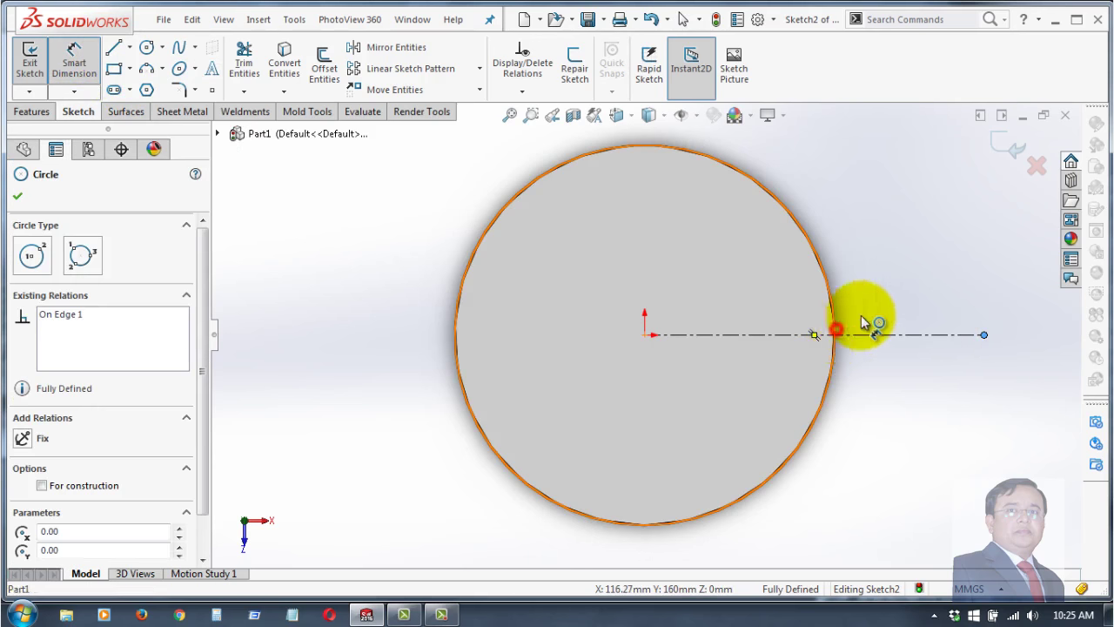
pyautogui.click(886, 292)
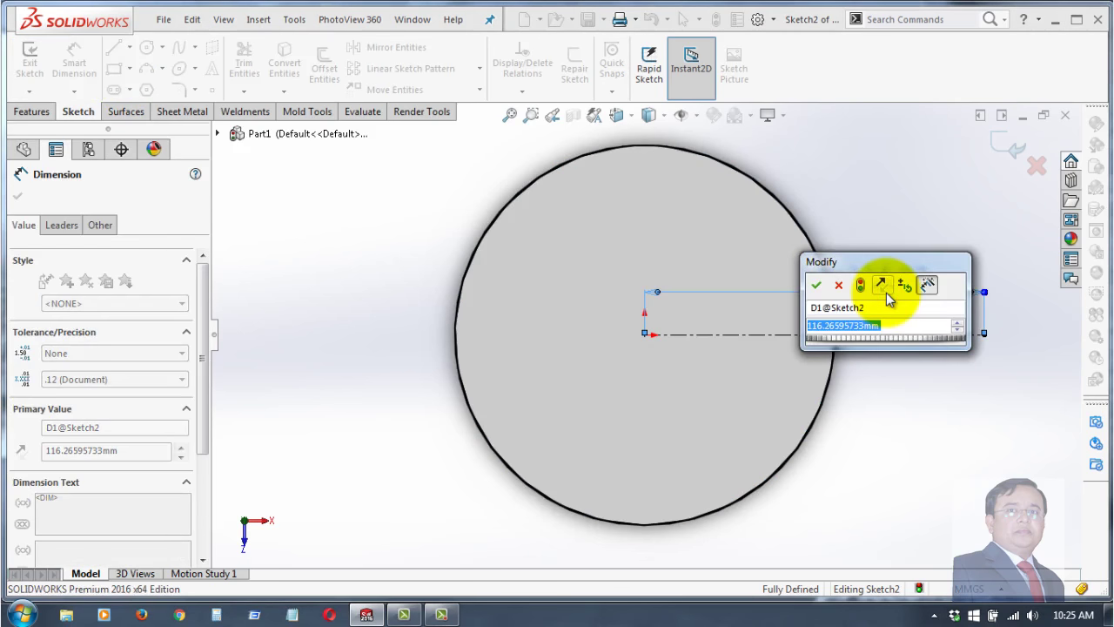
pyautogui.write('90')
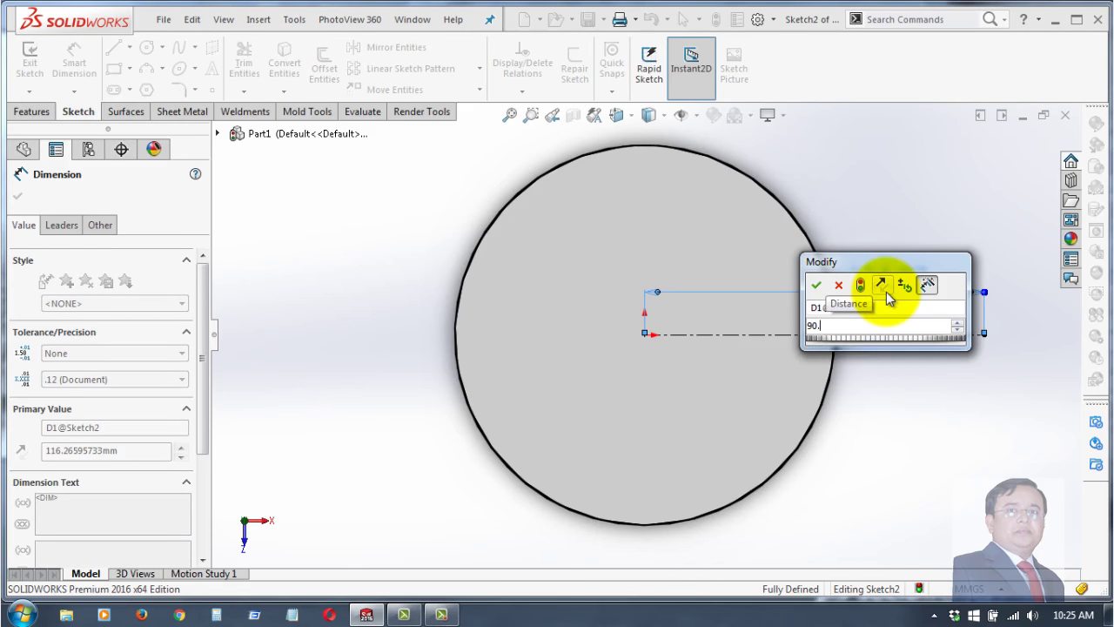
pyautogui.write('.4')
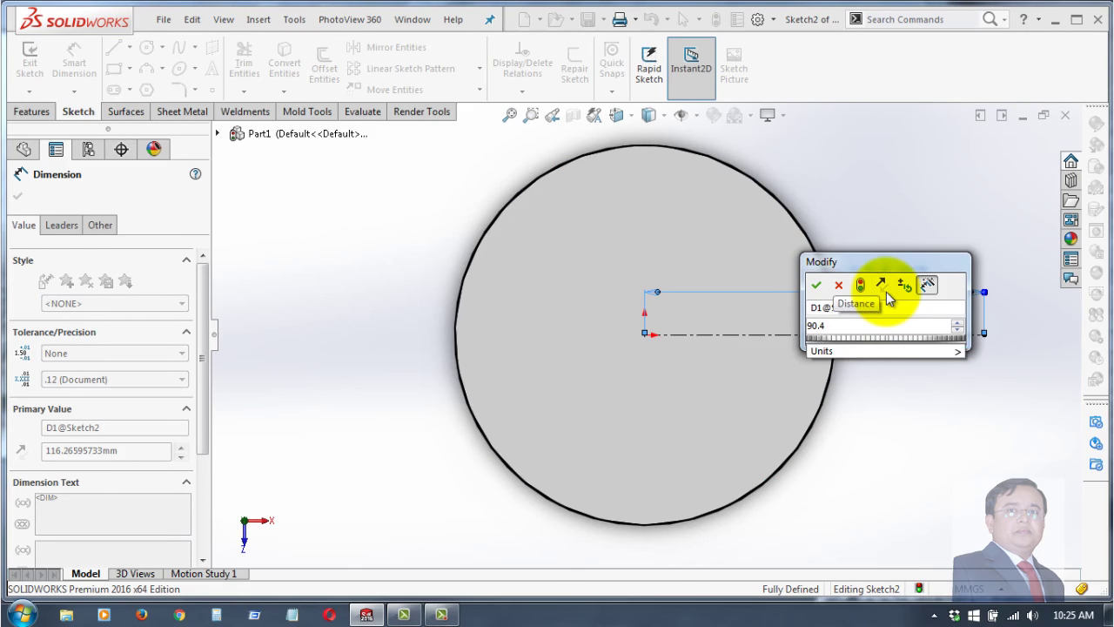
pyautogui.press('Return')
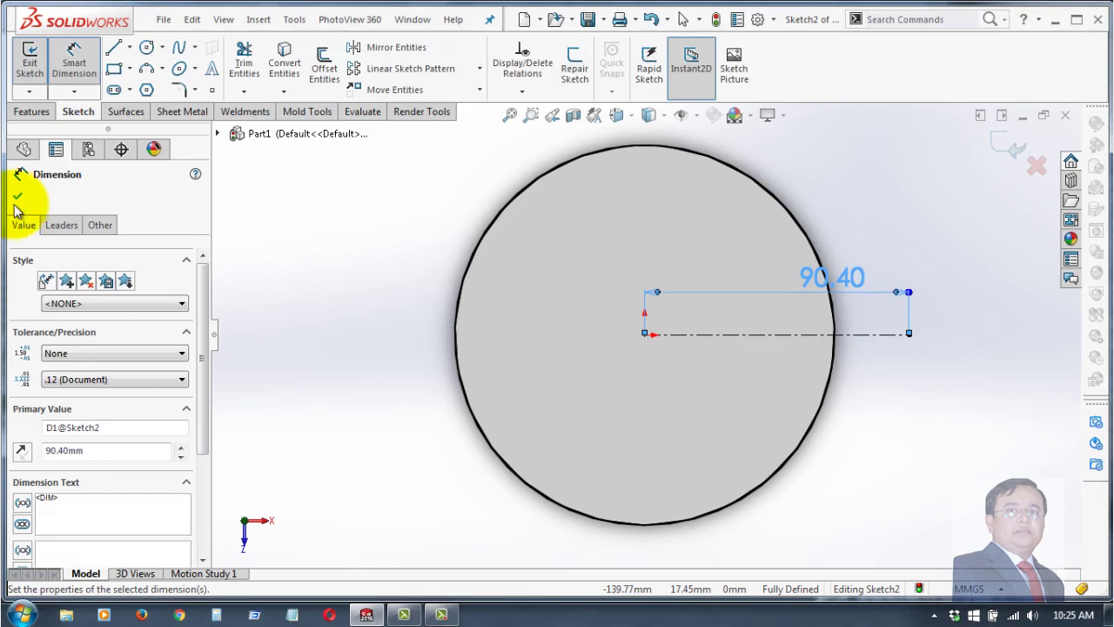
pyautogui.click(17, 197)
pyautogui.press('Escape')
pyautogui.moveTo(901, 438)
pyautogui.mouseDown(button='middle')
pyautogui.moveTo(901, 325)
pyautogui.moveTo(961, 446)
pyautogui.mouseUp(button='middle')
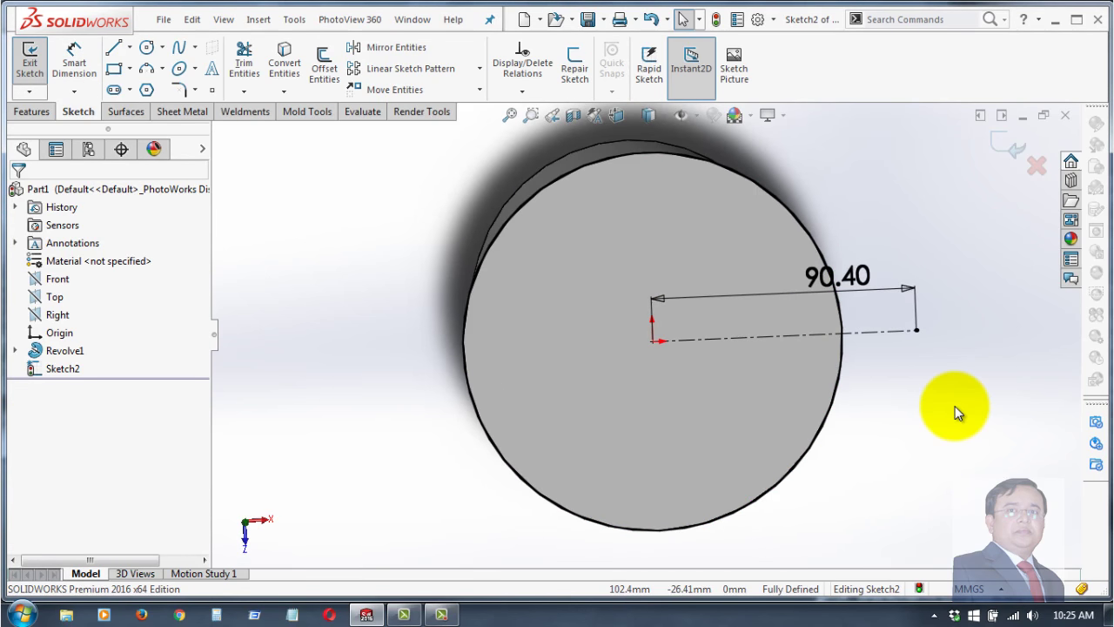
pyautogui.hotkey('ctrl', '8')
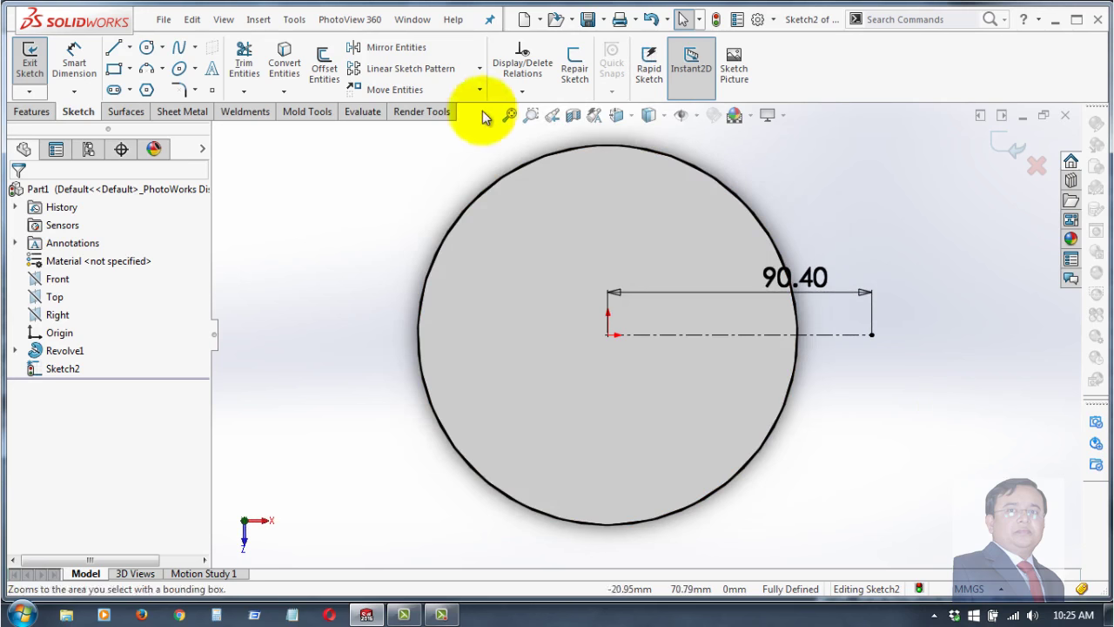
# - Draw the slanted lines from the centreline's outer end back to the rim circle
pyautogui.click(115, 53)
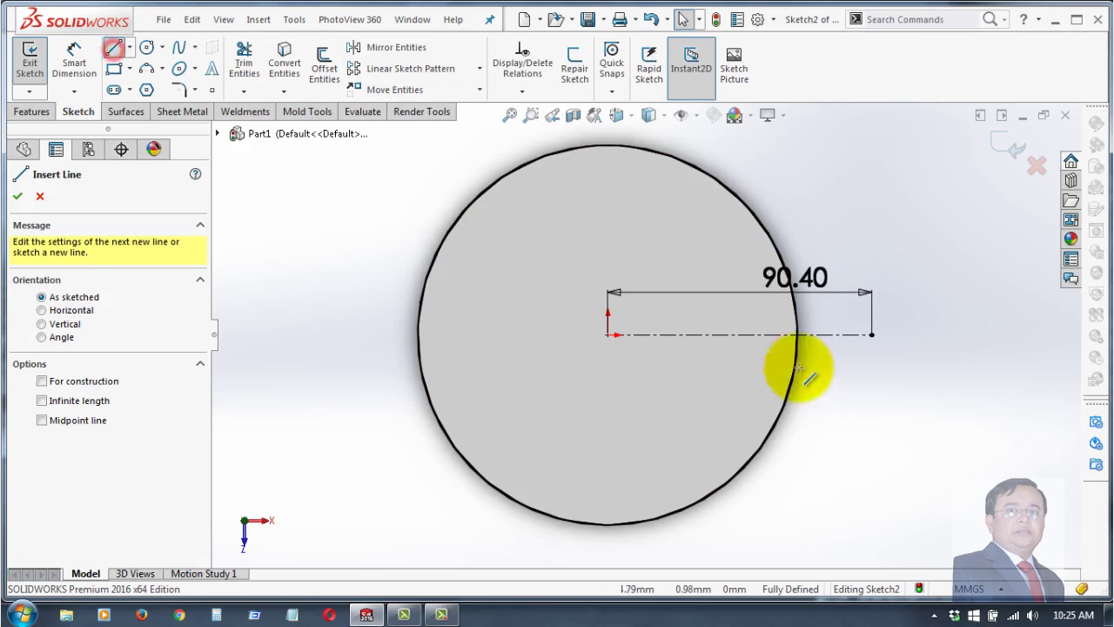
pyautogui.click(873, 335)
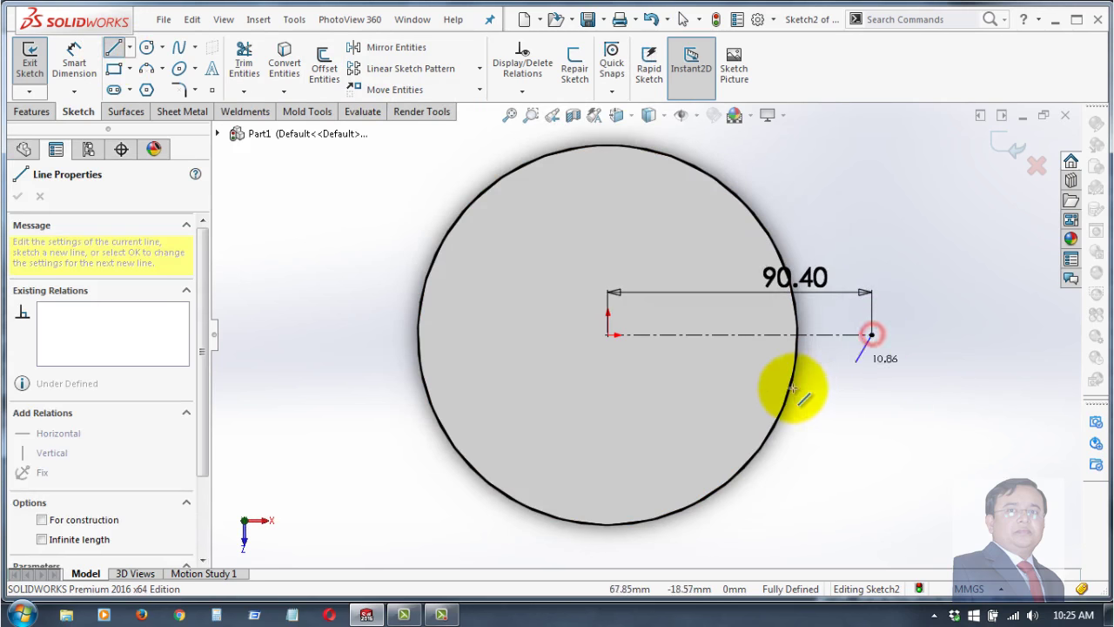
pyautogui.click(790, 386)
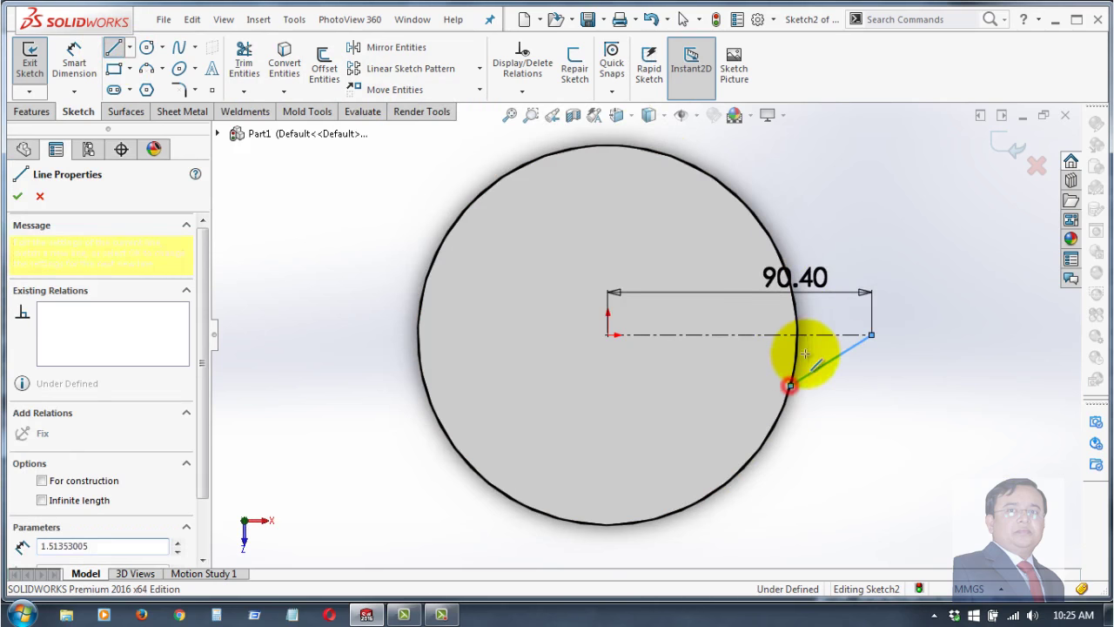
pyautogui.rightClick(954, 300)
pyautogui.click(977, 313)
pyautogui.scroll(-2, 857, 334)
pyautogui.scroll(-1, 819, 298)
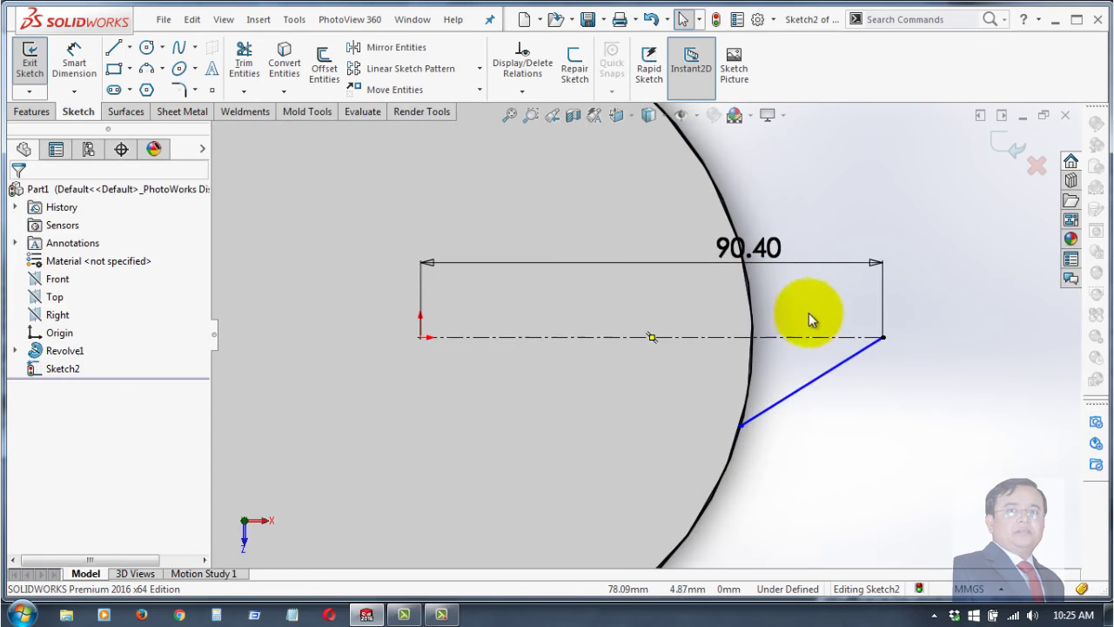
pyautogui.click(111, 47)
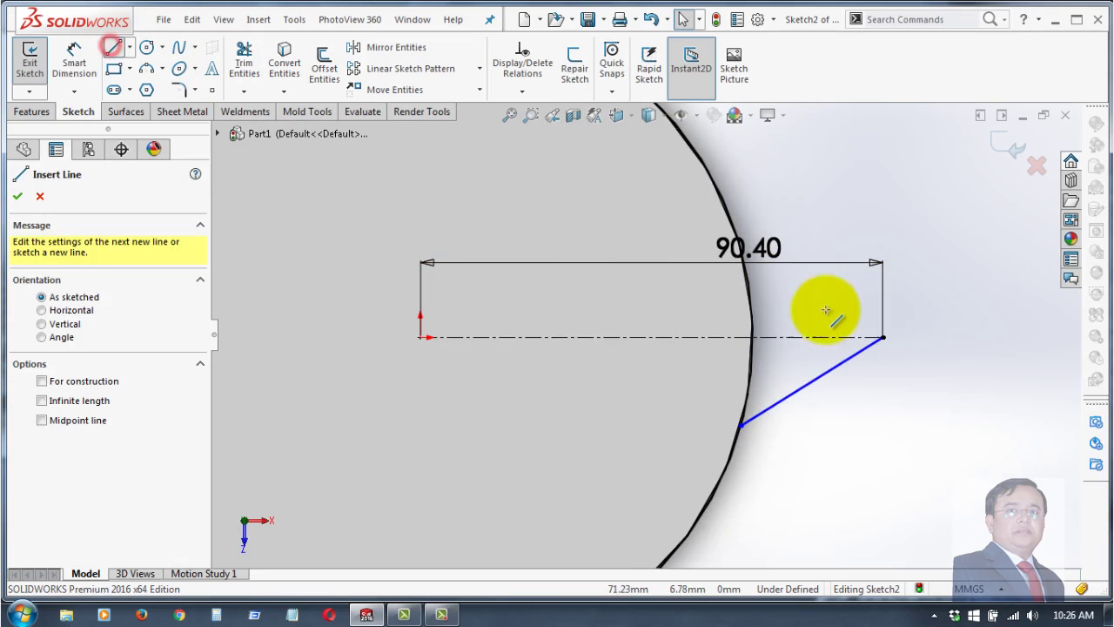
pyautogui.click(884, 338)
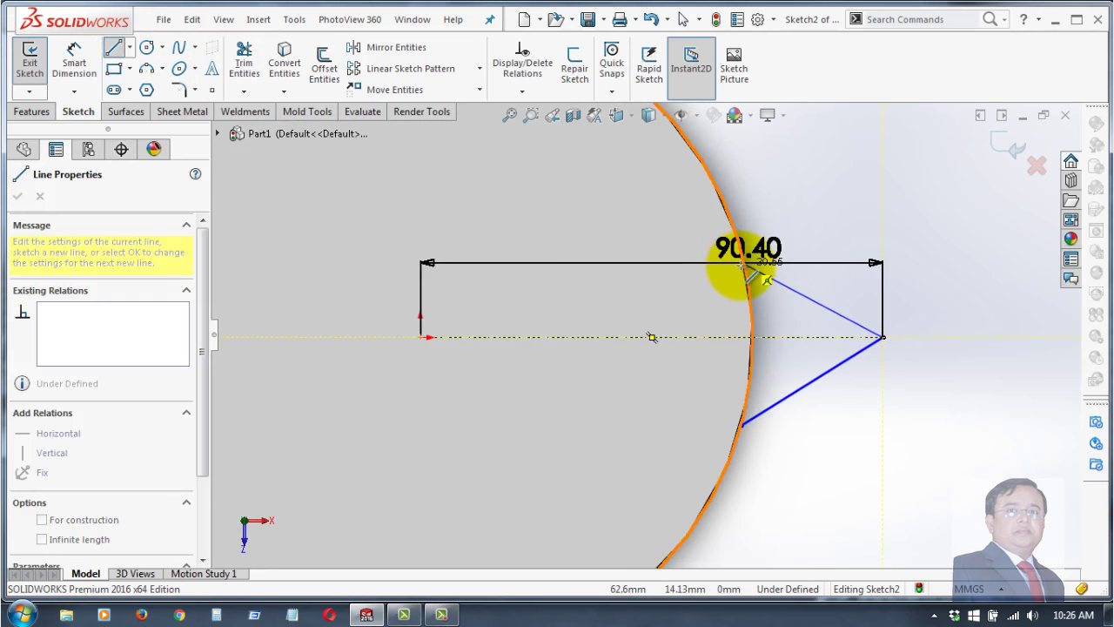
pyautogui.click(742, 263)
pyautogui.rightClick(944, 264)
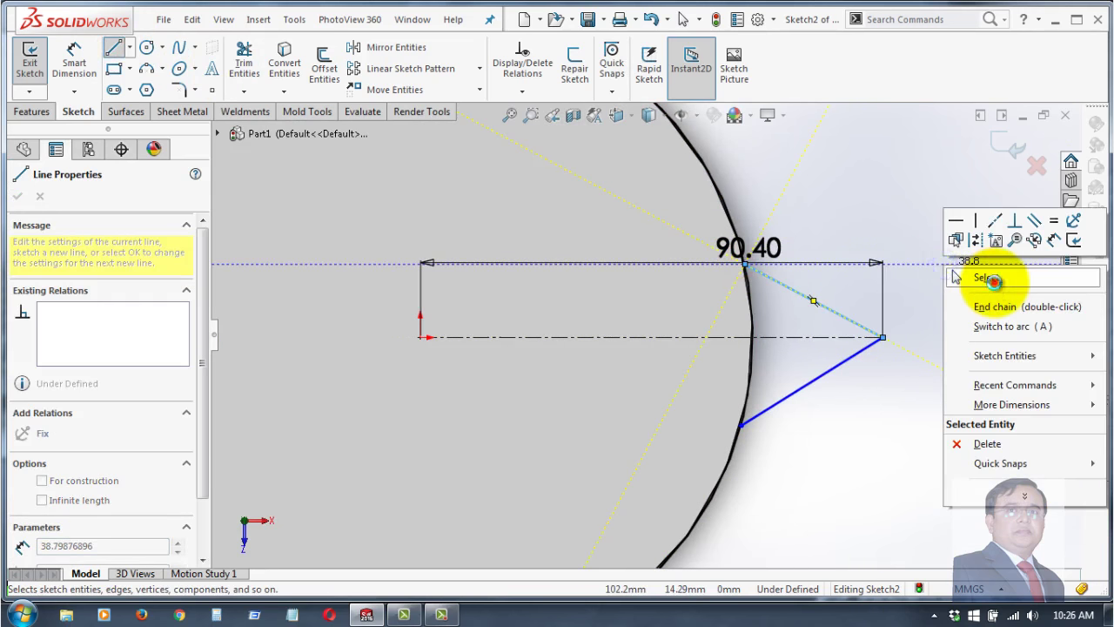
pyautogui.click(993, 280)
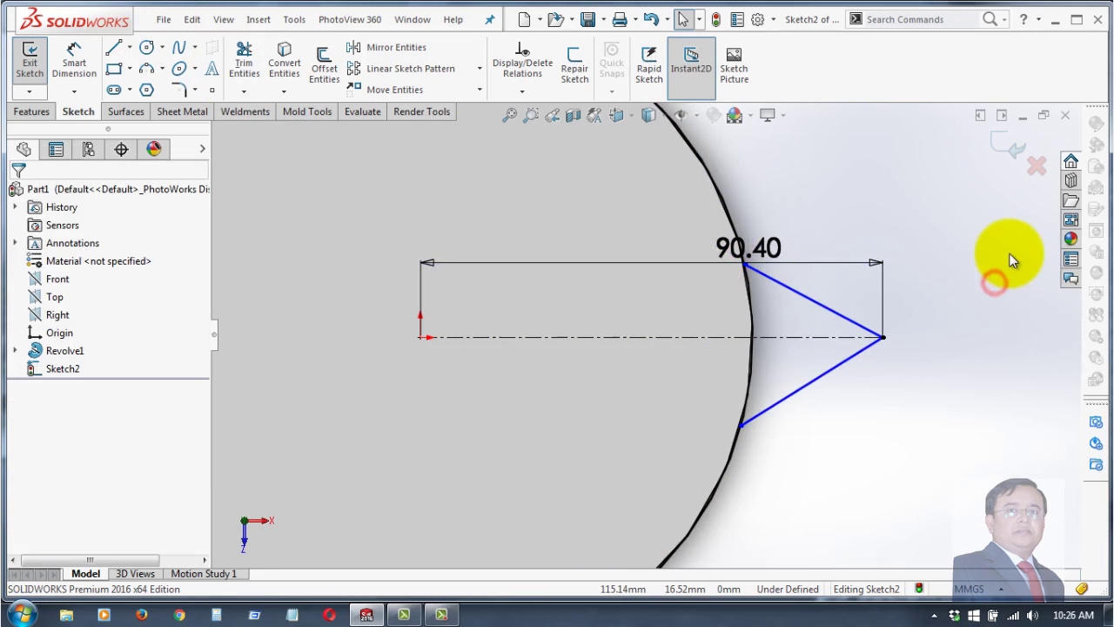
# - Make the upper and lower slanted lines symmetric about the centreline
pyautogui.click(831, 318)
pyautogui.keyDown('ctrl'); pyautogui.click(829, 337); pyautogui.keyUp('ctrl')
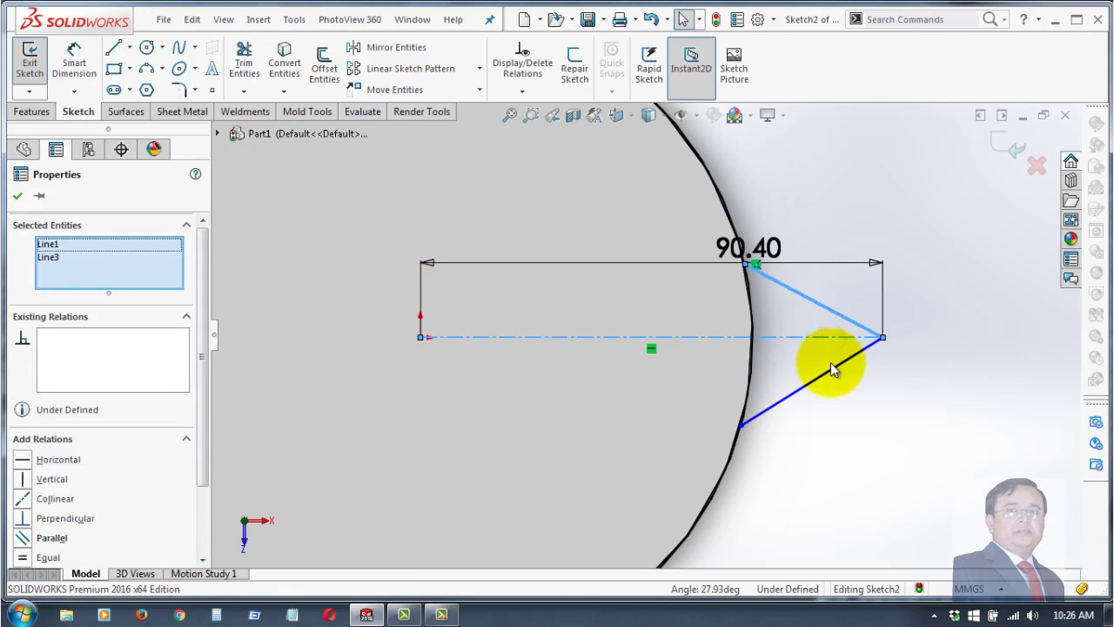
pyautogui.keyDown('ctrl'); pyautogui.click(834, 376); pyautogui.keyUp('ctrl')
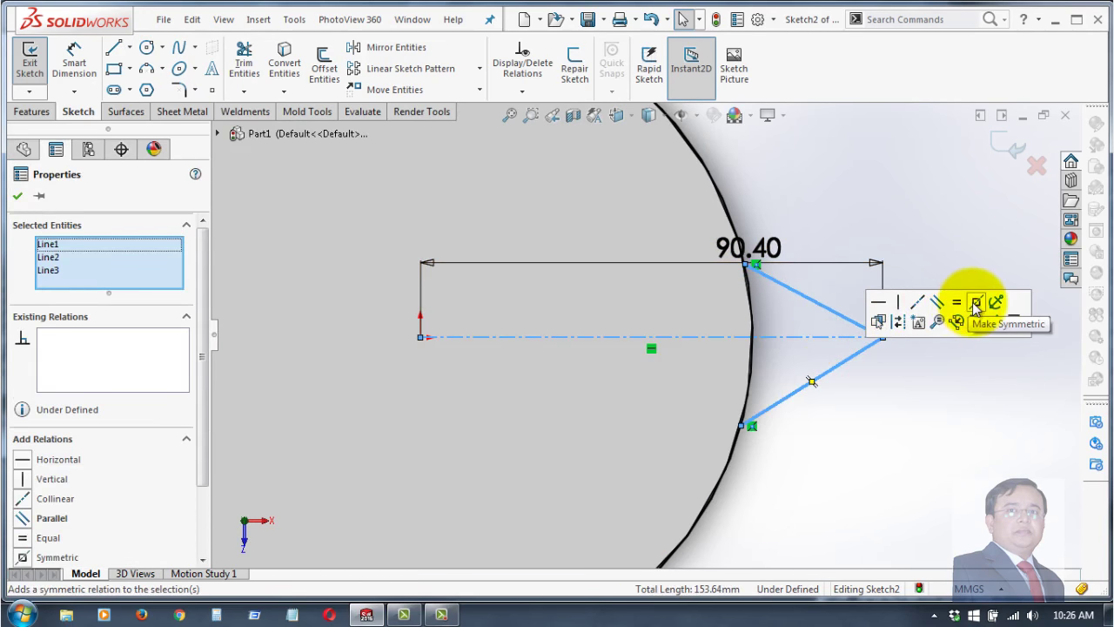
pyautogui.click(17, 195)
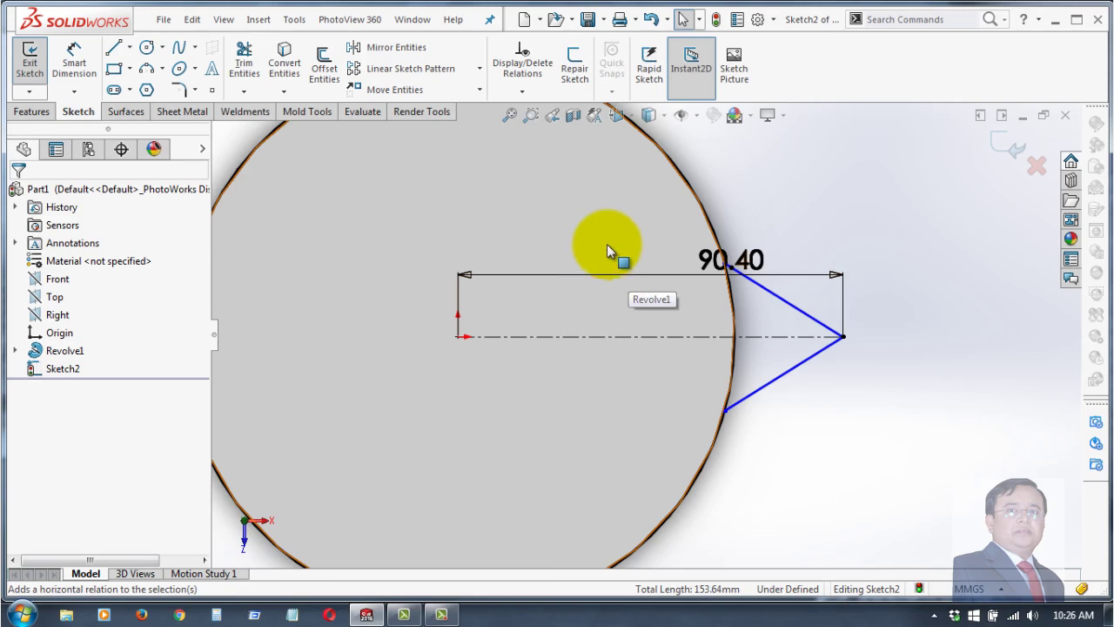
pyautogui.scroll(-2, 627, 231)
pyautogui.scroll(-1, 891, 362)
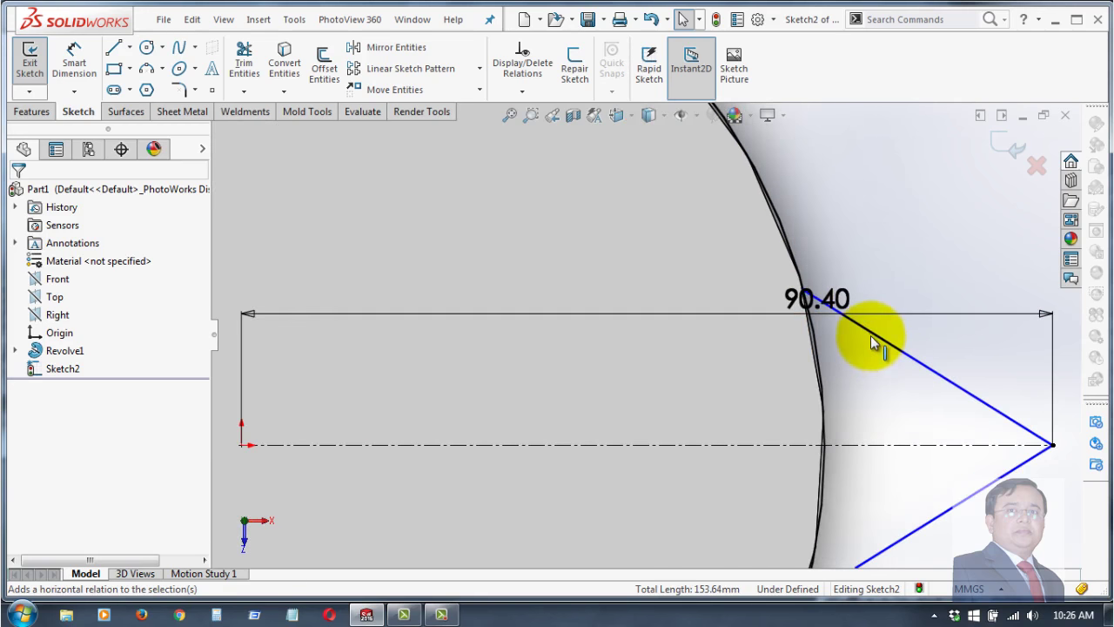
# - Dimension the vertical gap between the two lines' rim endpoints as 25.40 mm
pyautogui.click(75, 56)
pyautogui.scroll(-2, 801, 344)
pyautogui.scroll(-2, 807, 271)
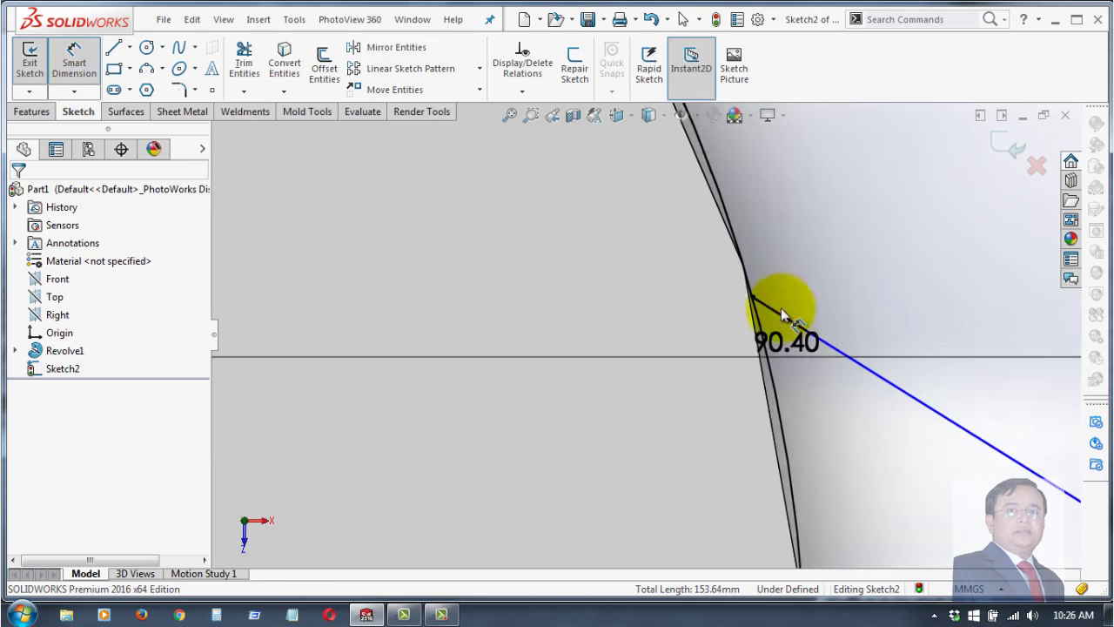
pyautogui.scroll(-2, 780, 307)
pyautogui.click(716, 298)
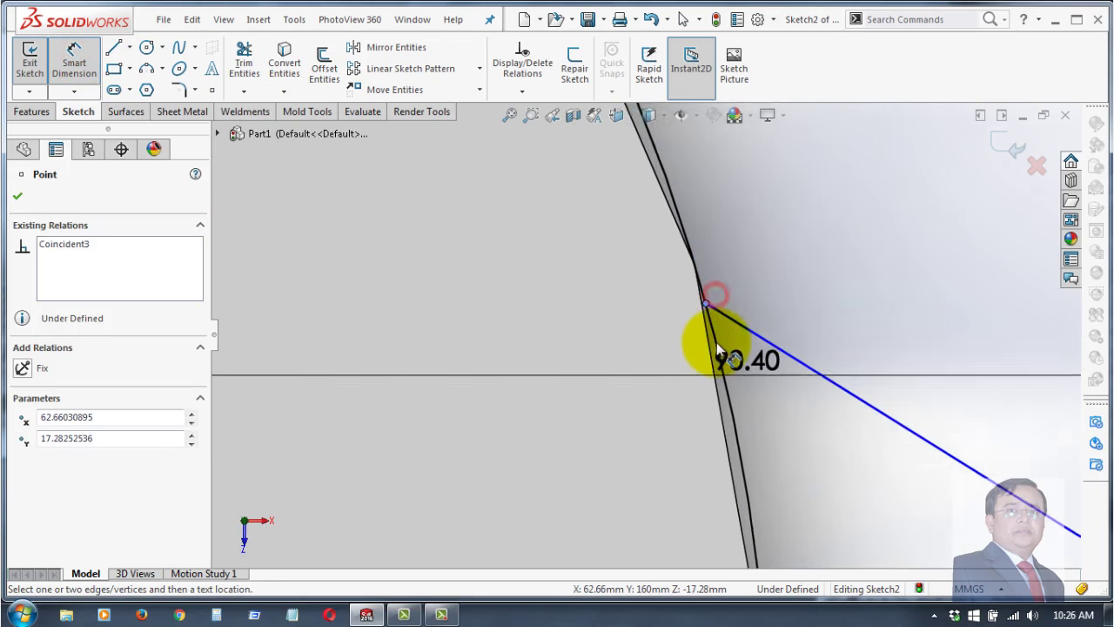
pyautogui.scroll(2, 702, 368)
pyautogui.scroll(2, 684, 418)
pyautogui.scroll(2, 628, 421)
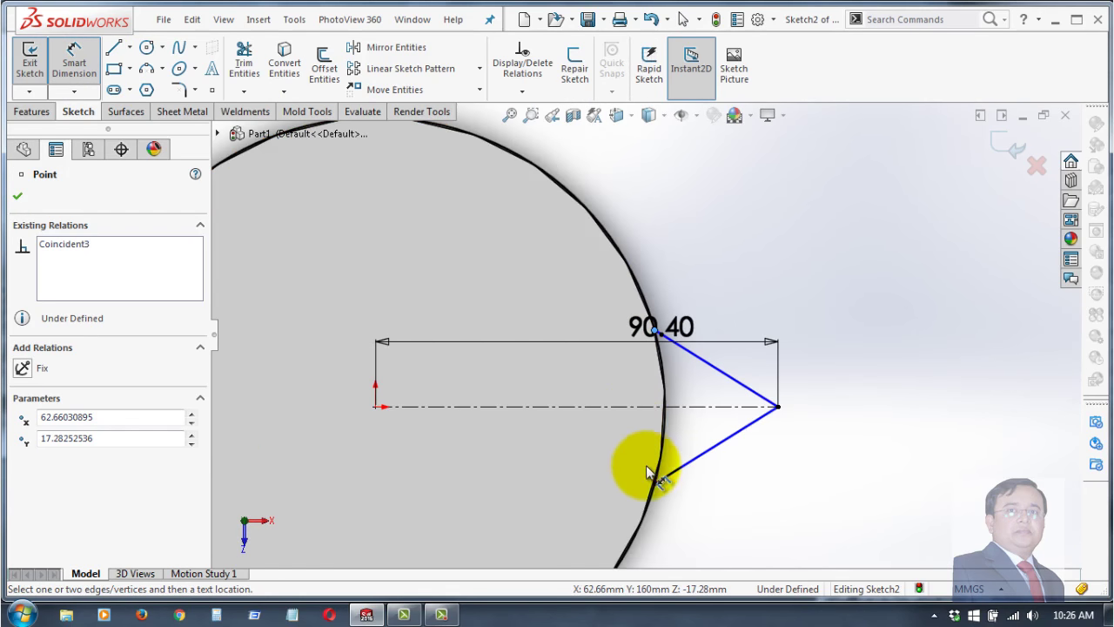
pyautogui.scroll(-2, 653, 477)
pyautogui.scroll(-2, 660, 452)
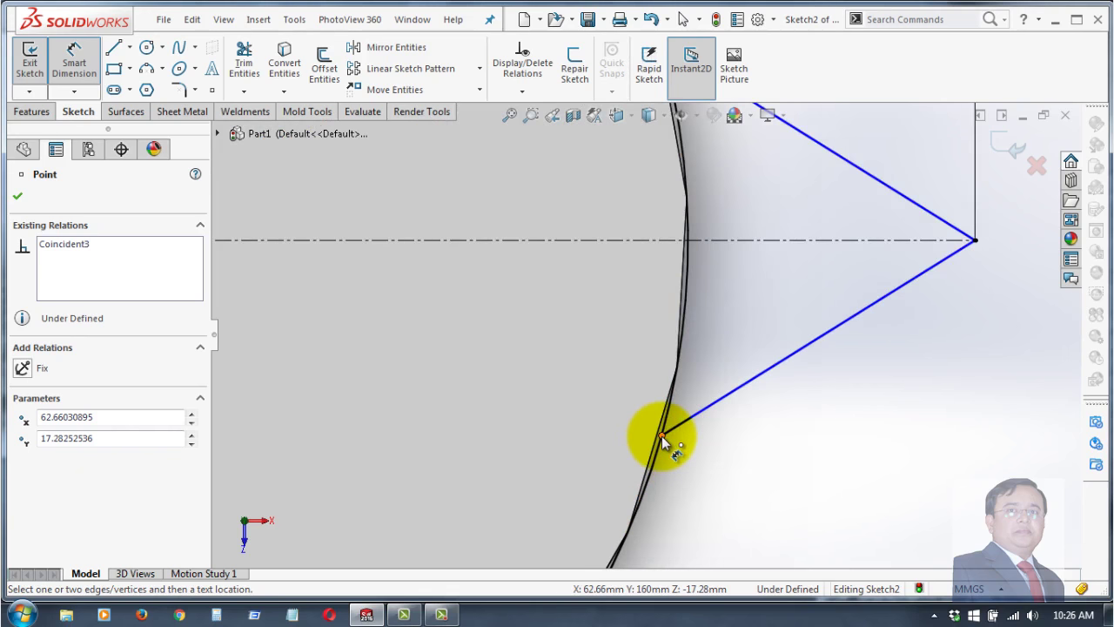
pyautogui.click(661, 437)
pyautogui.scroll(2, 510, 344)
pyautogui.scroll(2, 513, 322)
pyautogui.scroll(1, 522, 324)
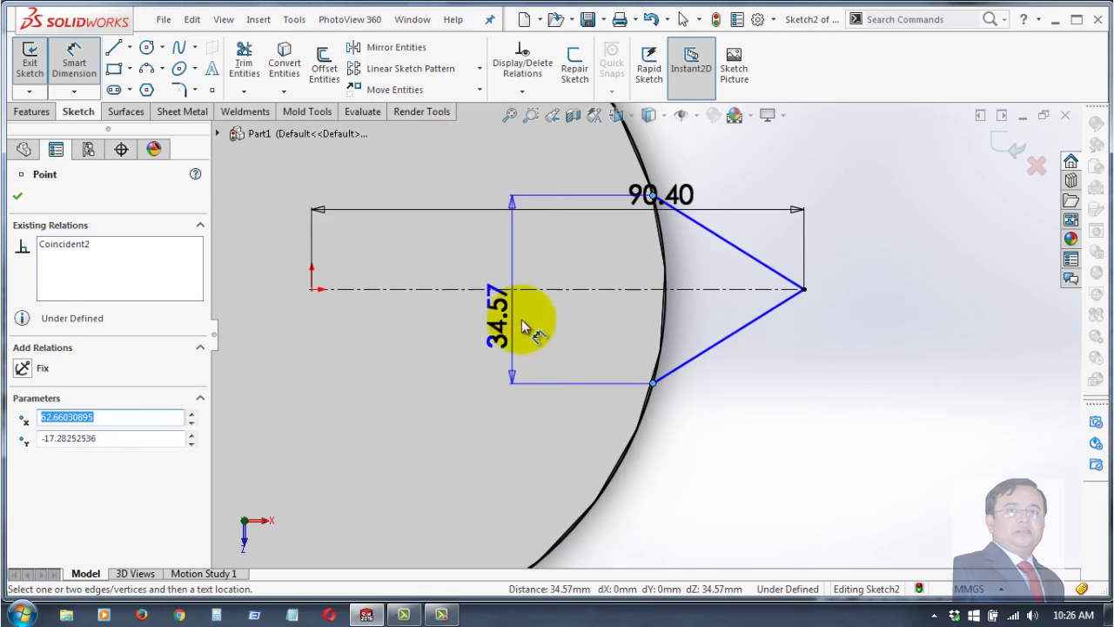
pyautogui.click(565, 331)
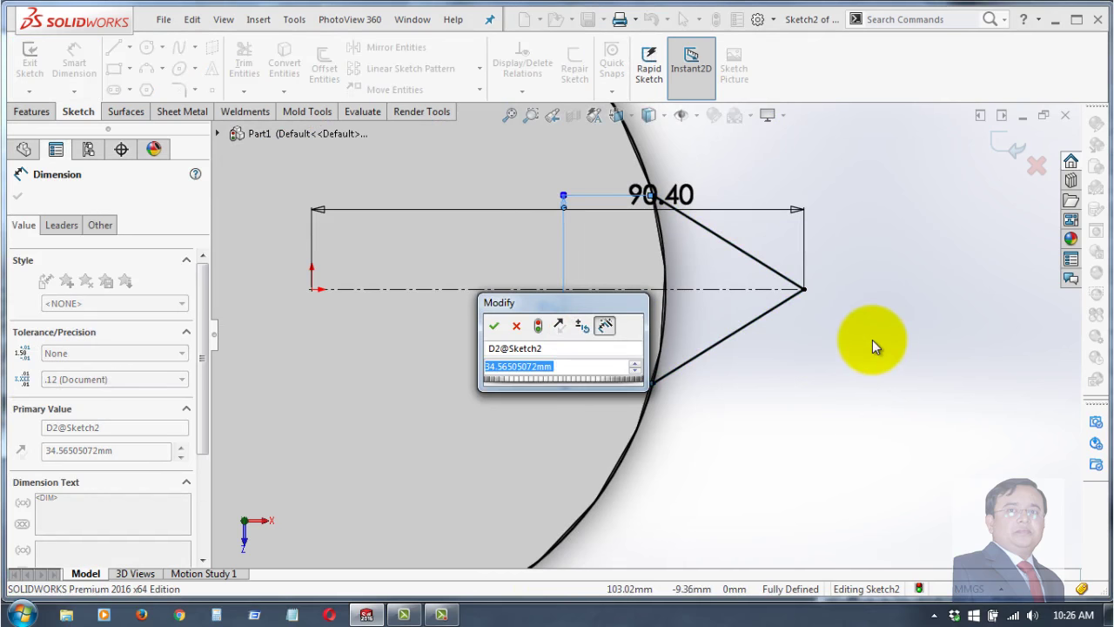
pyautogui.write('25')
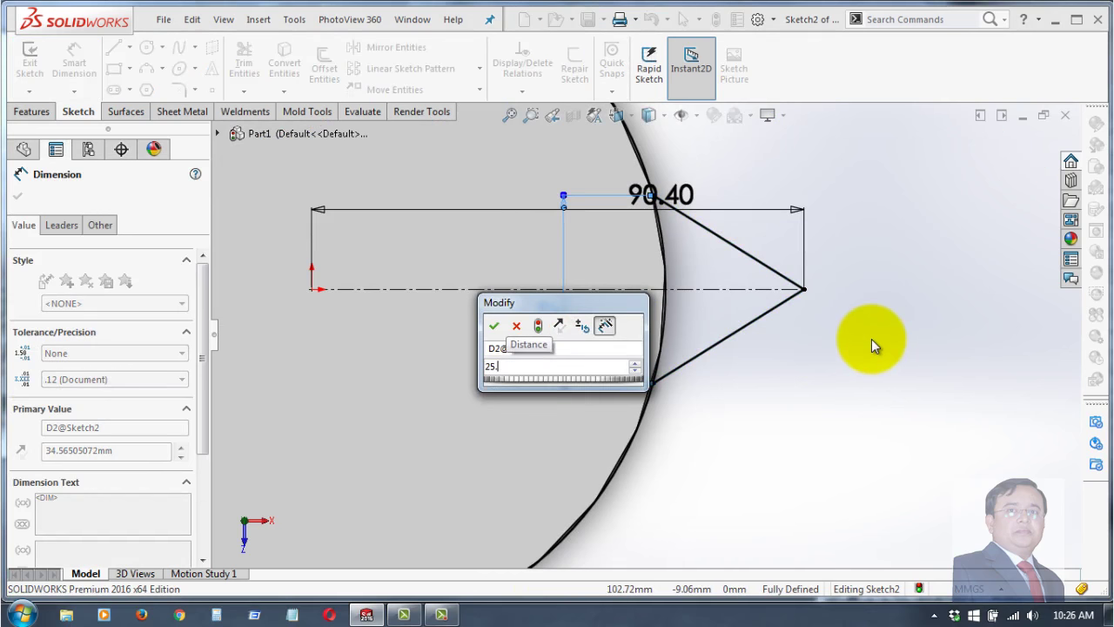
pyautogui.write('.4')
pyautogui.press('Return')
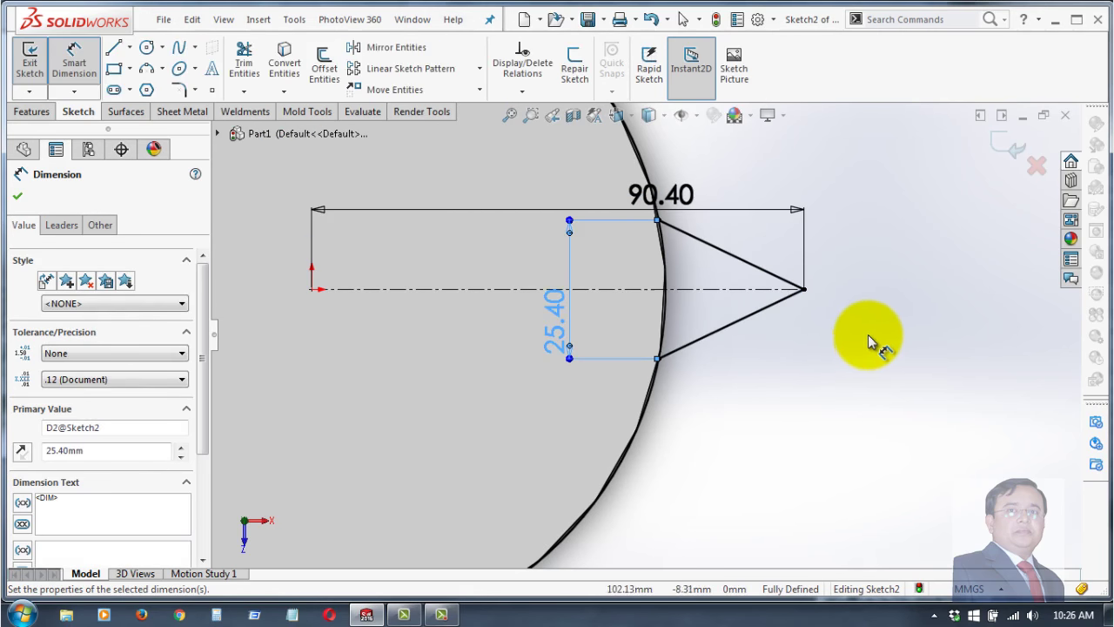
# - Exit Sketch2 and select the mug's flat top face
pyautogui.click(15, 202)
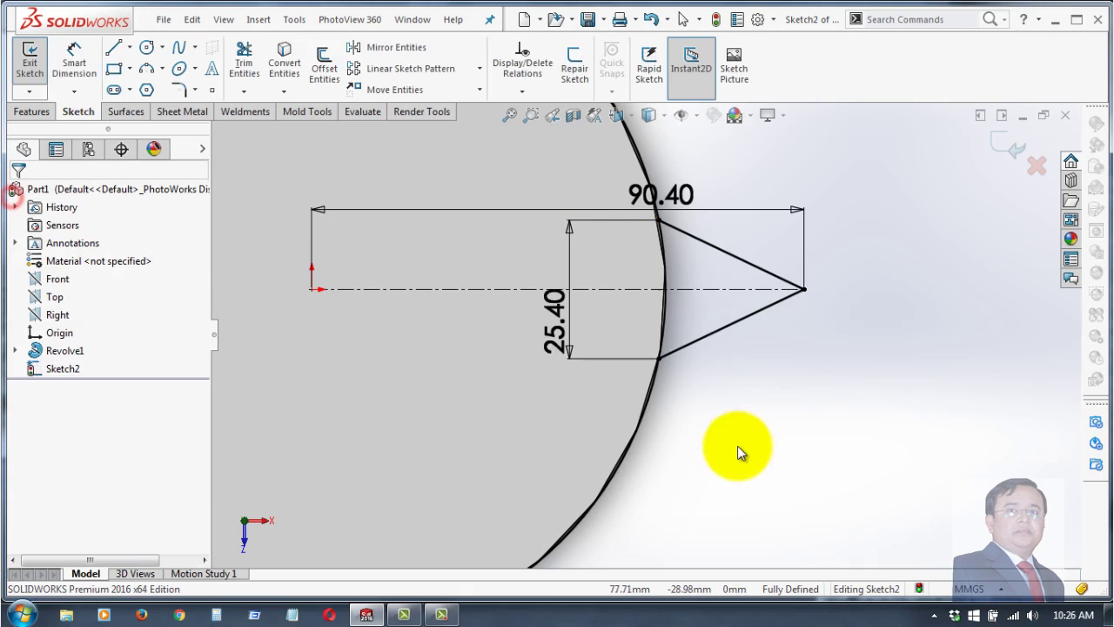
pyautogui.moveTo(728, 459); pyautogui.dragTo(723, 329, button='middle')
pyautogui.scroll(3, 772, 450)
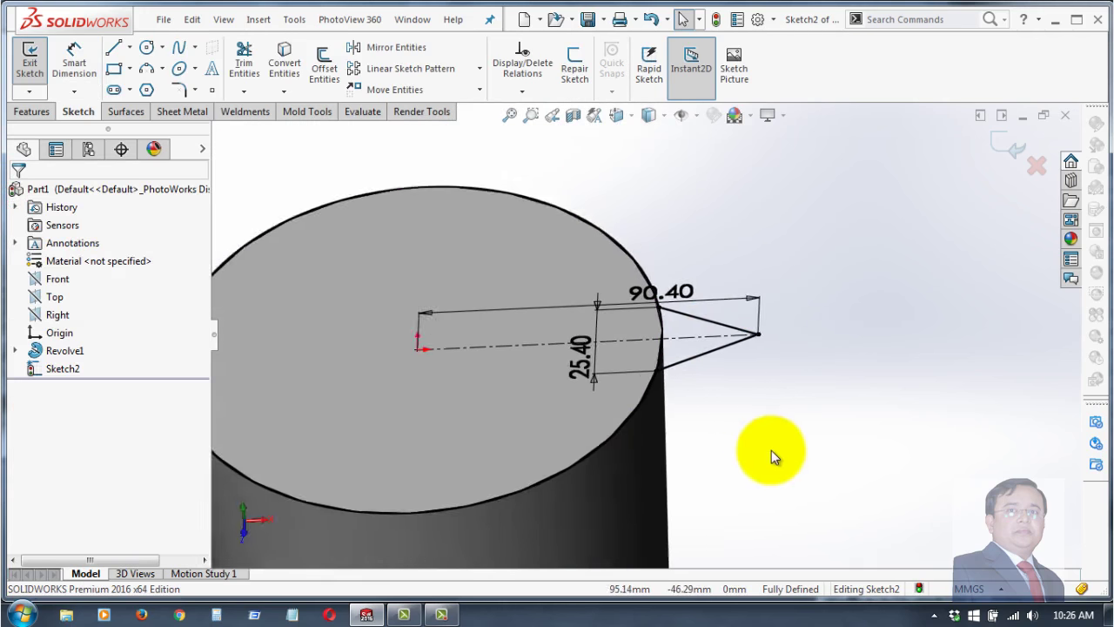
pyautogui.moveTo(772, 450)
pyautogui.mouseDown(button='middle')
pyautogui.moveTo(577, 427)
pyautogui.moveTo(531, 391)
pyautogui.mouseUp(button='middle')
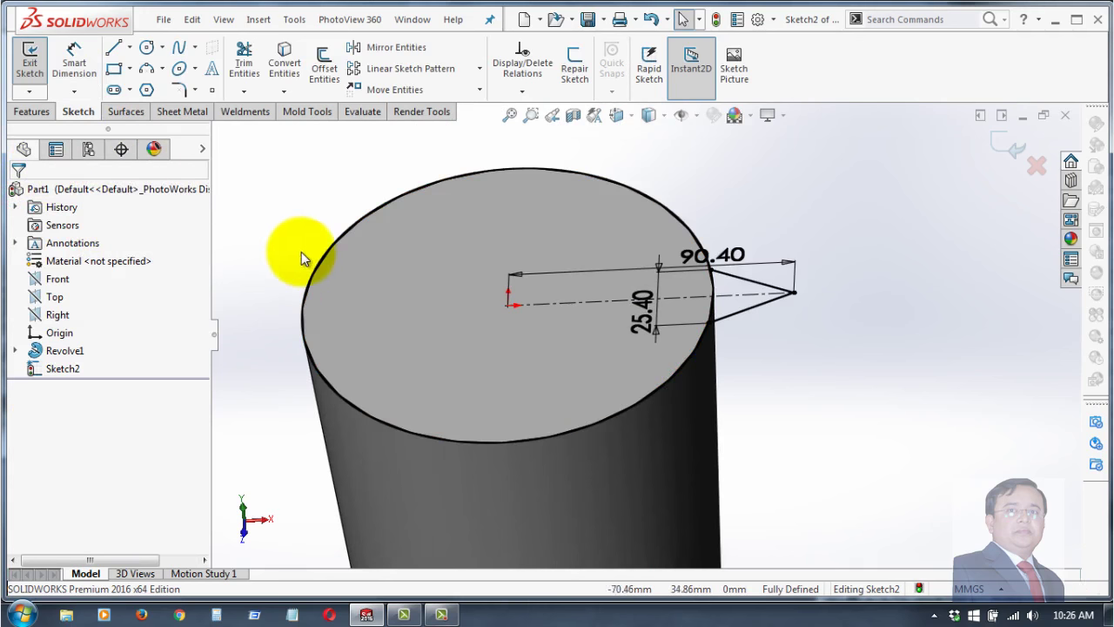
pyautogui.click(999, 146)
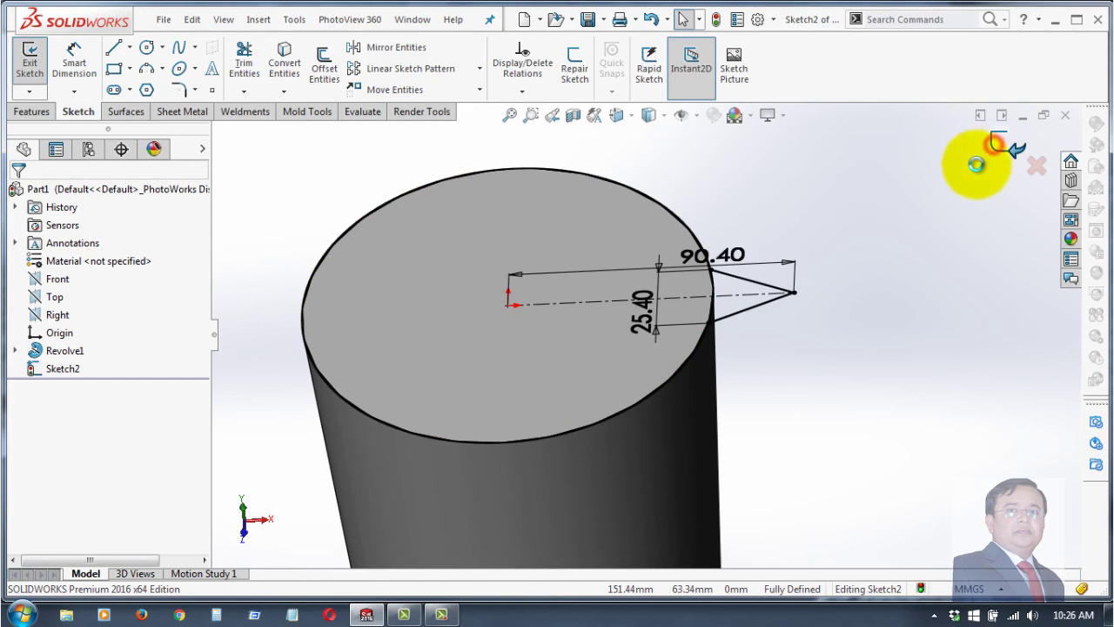
pyautogui.moveTo(860, 356)
pyautogui.mouseDown(button='middle')
pyautogui.moveTo(877, 248)
pyautogui.moveTo(965, 323)
pyautogui.moveTo(920, 430)
pyautogui.moveTo(684, 331)
pyautogui.mouseUp(button='middle')
pyautogui.click(642, 293)
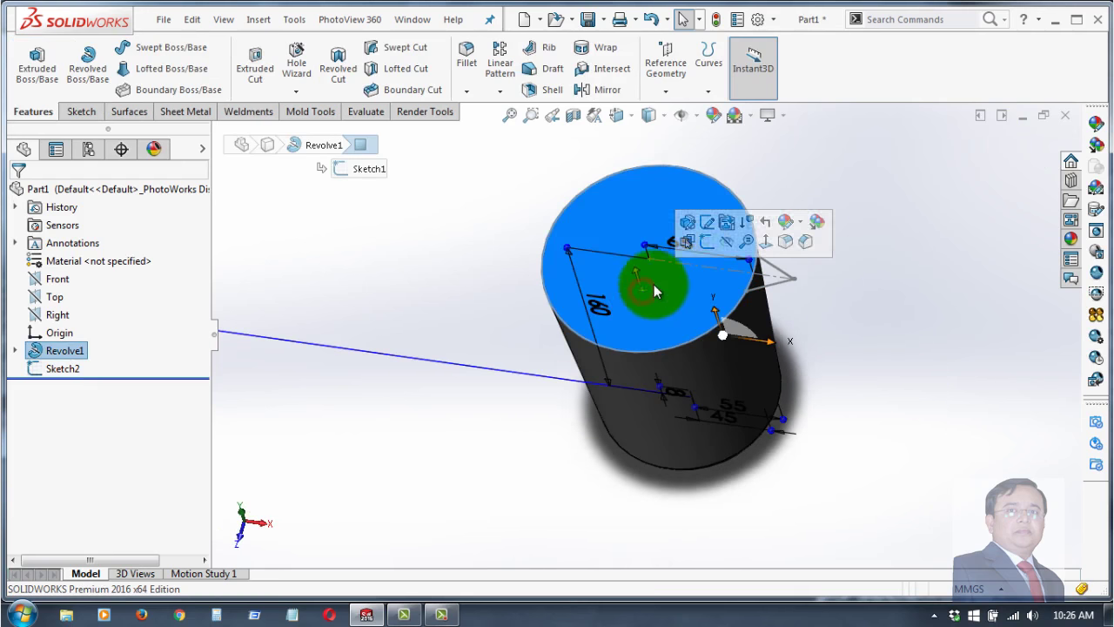
# - Create Plane1 offset 30 mm below the mug's top face, with flipped offset and normal
pyautogui.click(665, 89)
pyautogui.click(695, 227)
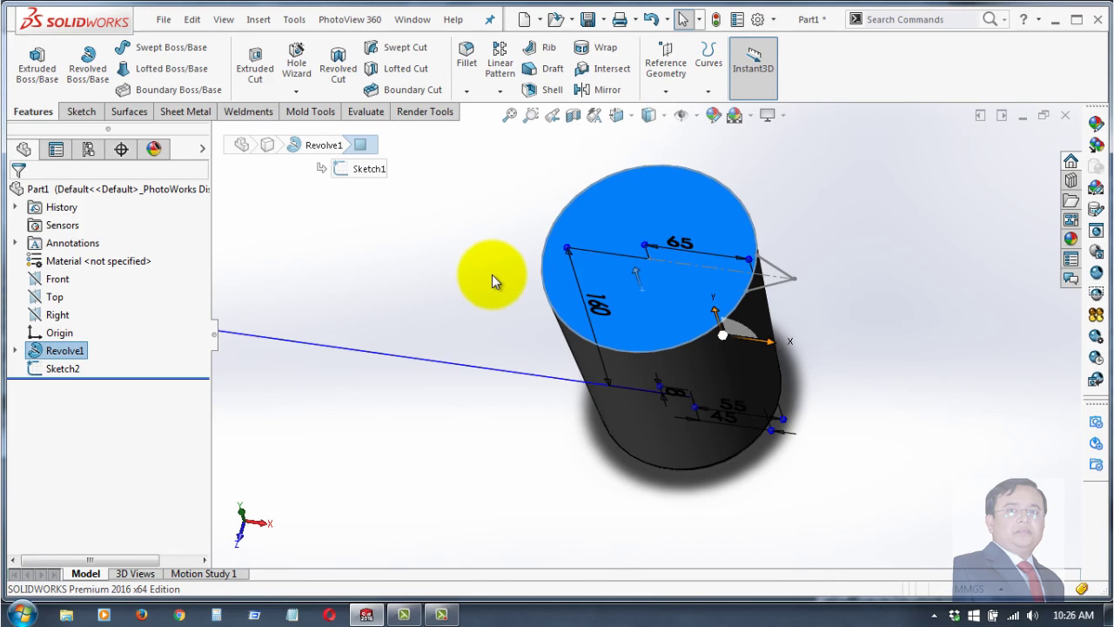
pyautogui.moveTo(493, 315)
pyautogui.mouseDown(button='middle')
pyautogui.moveTo(485, 433)
pyautogui.moveTo(427, 443)
pyautogui.mouseUp(button='middle')
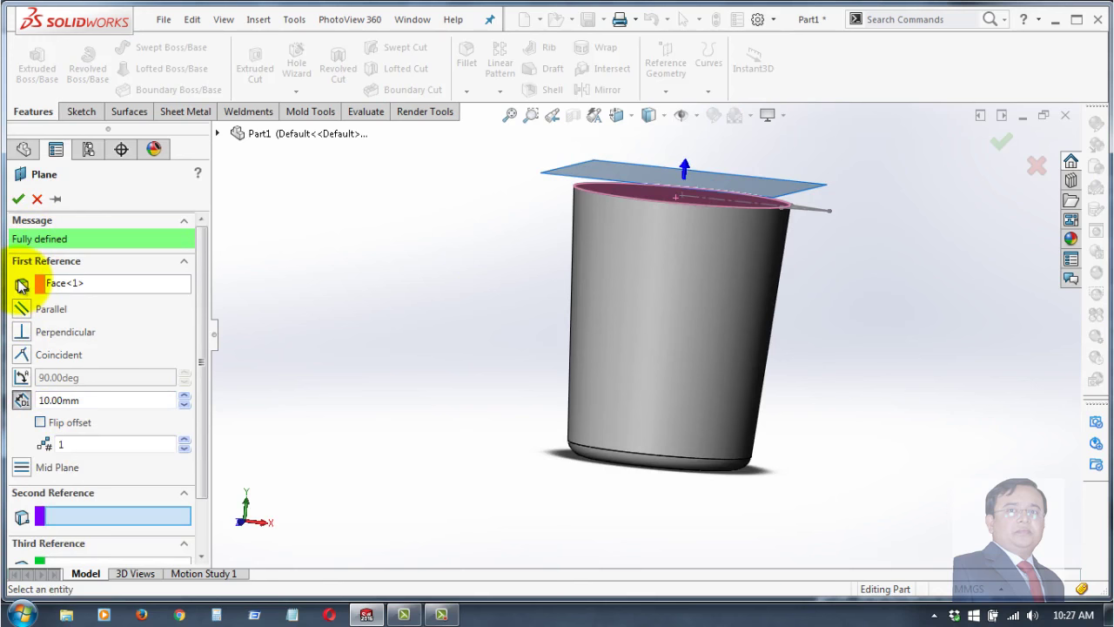
pyautogui.click(40, 423)
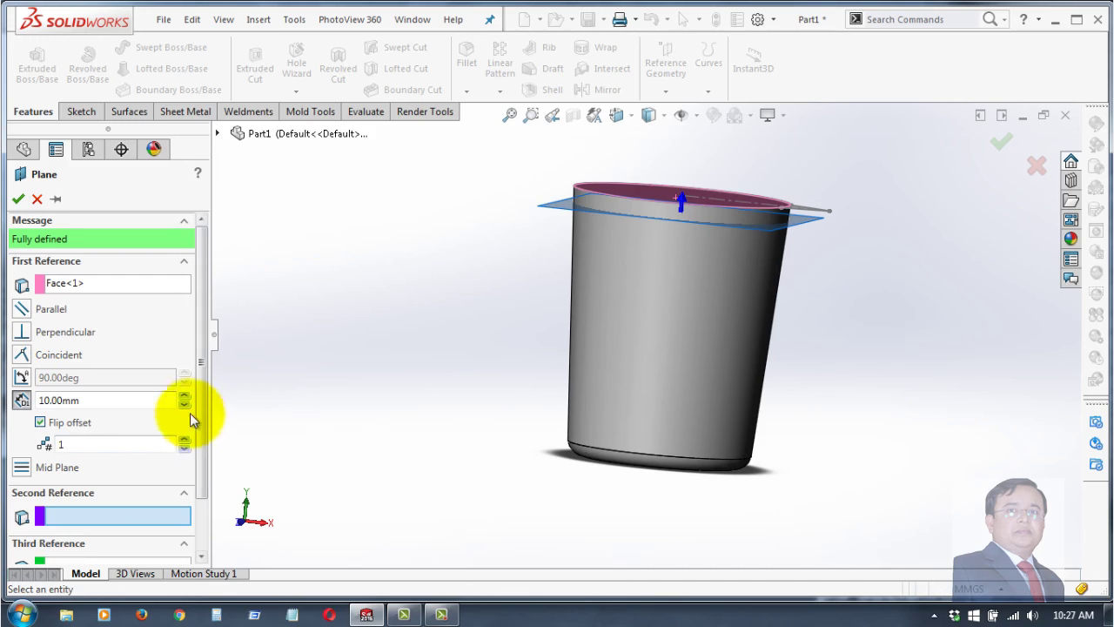
pyautogui.doubleClick(96, 399)
pyautogui.write('30')
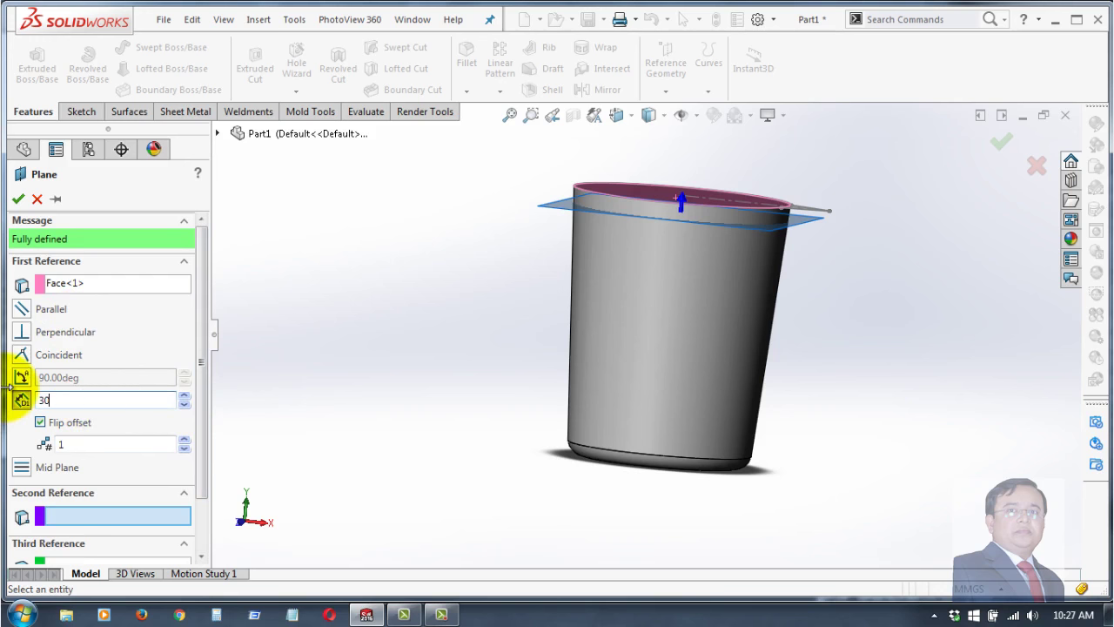
pyautogui.press('Return')
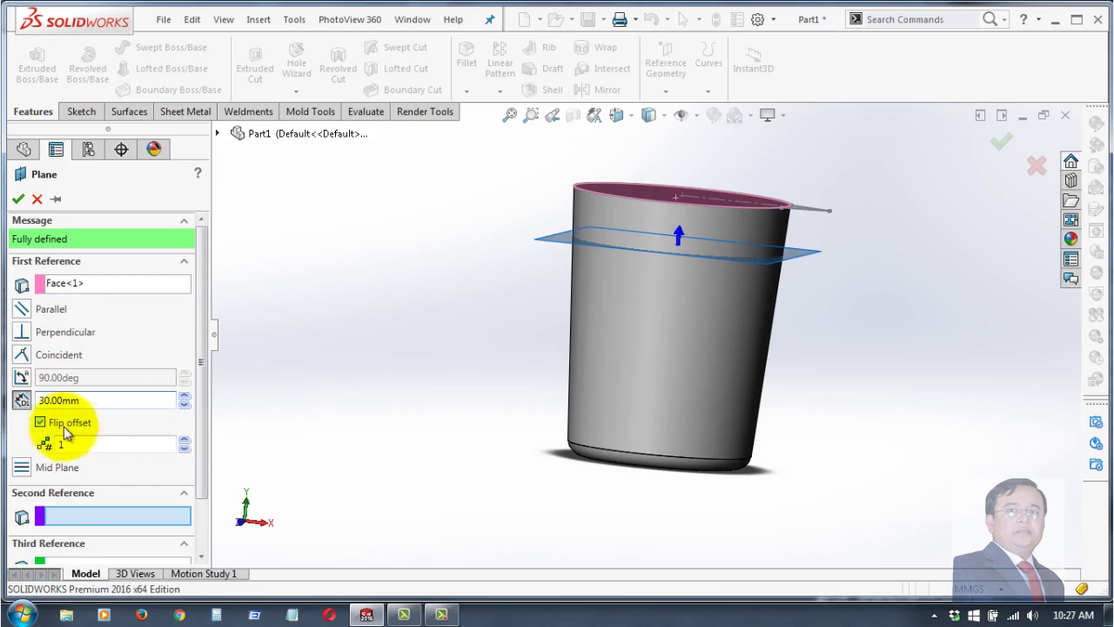
pyautogui.click(39, 423)
pyautogui.click(39, 423)
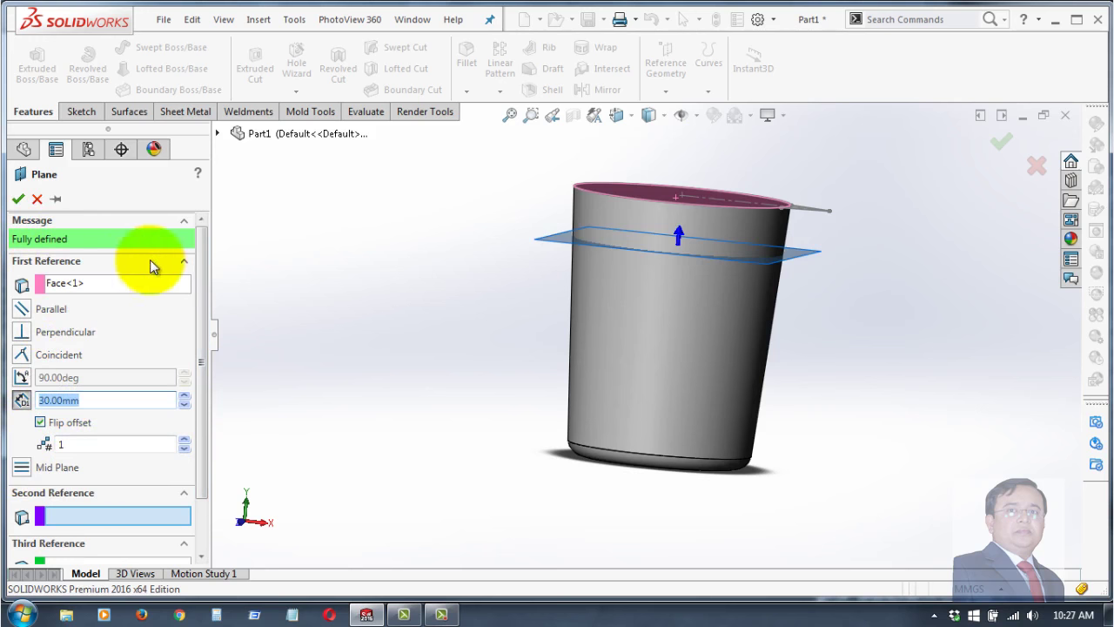
pyautogui.moveTo(203, 292); pyautogui.dragTo(202, 383)
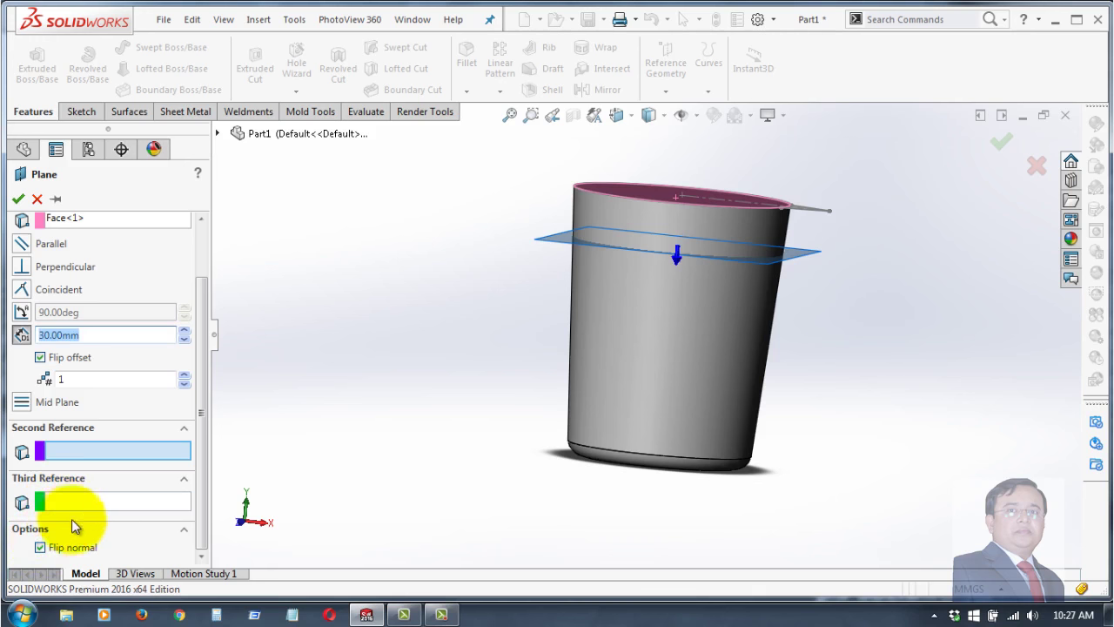
pyautogui.click(41, 546)
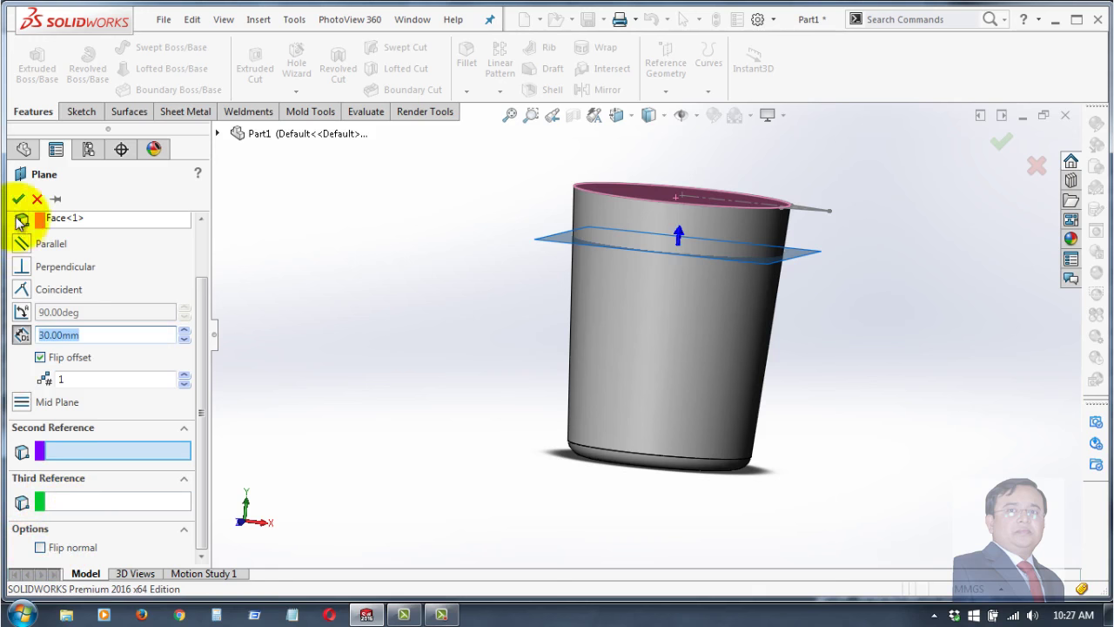
pyautogui.rightClick(425, 364)
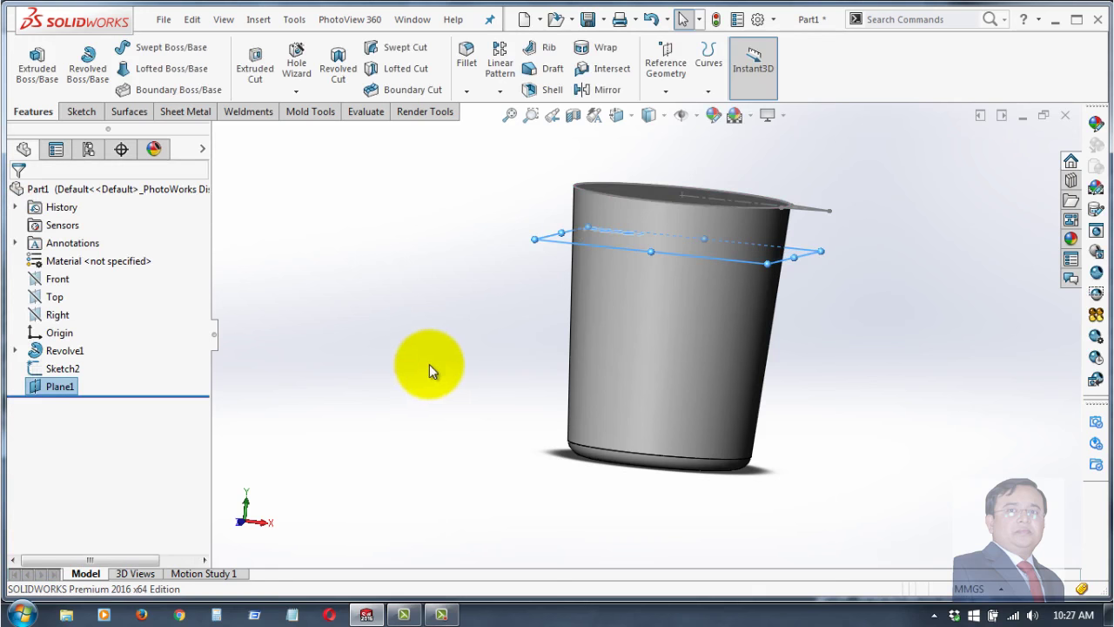
pyautogui.click(375, 303)
pyautogui.moveTo(589, 351); pyautogui.dragTo(792, 391, button='middle')
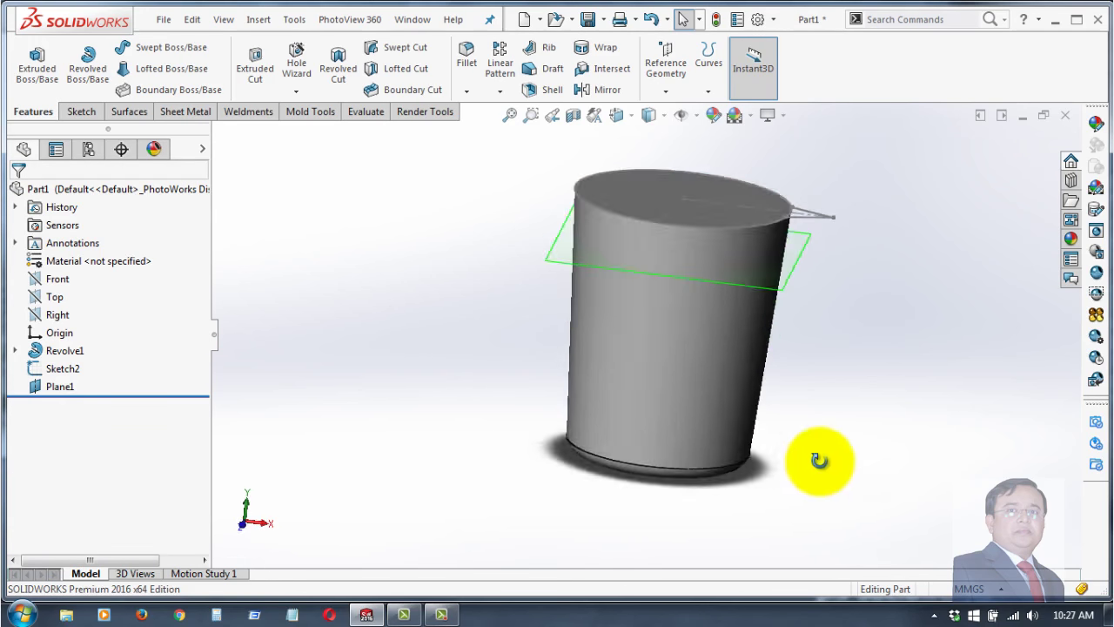
pyautogui.click(754, 351)
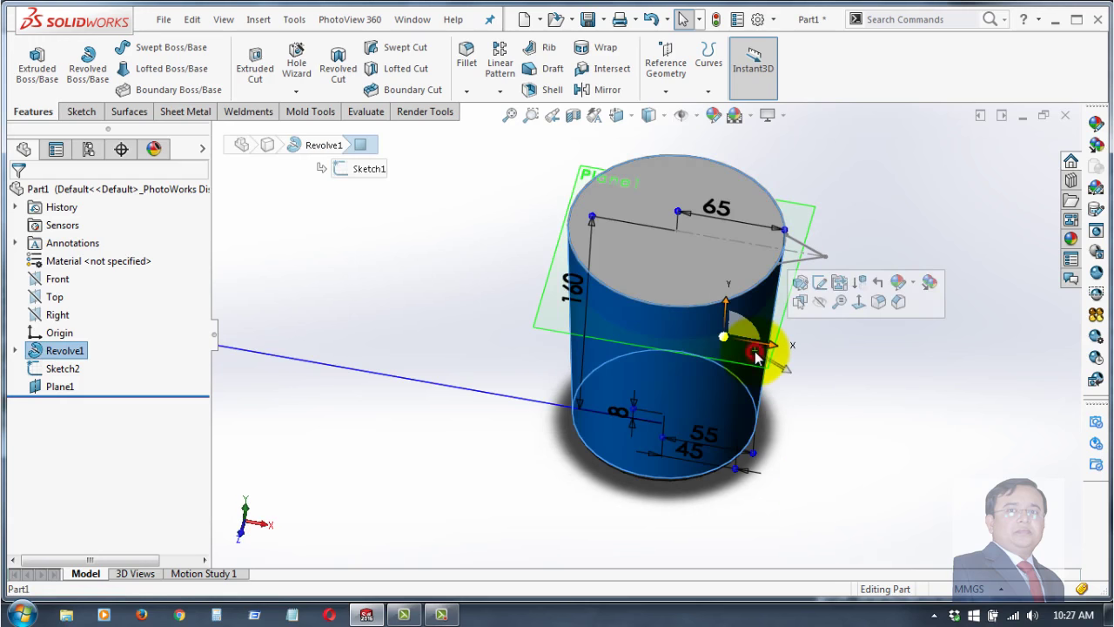
pyautogui.click(821, 283)
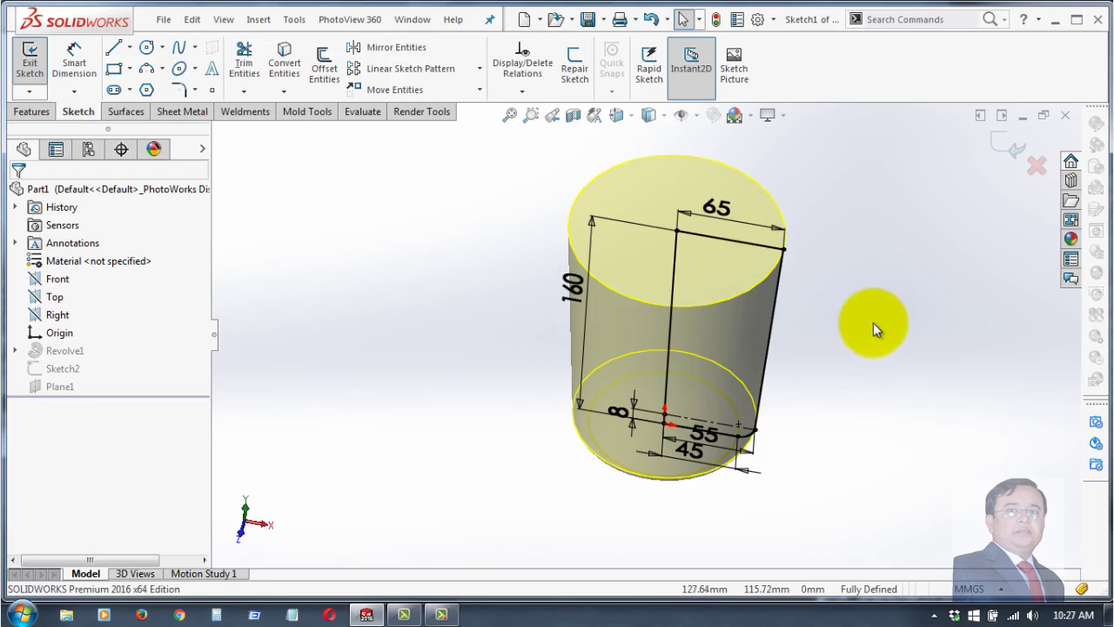
pyautogui.moveTo(864, 331)
pyautogui.mouseDown(button='middle')
pyautogui.moveTo(833, 450)
pyautogui.moveTo(855, 334)
pyautogui.mouseUp(button='middle')
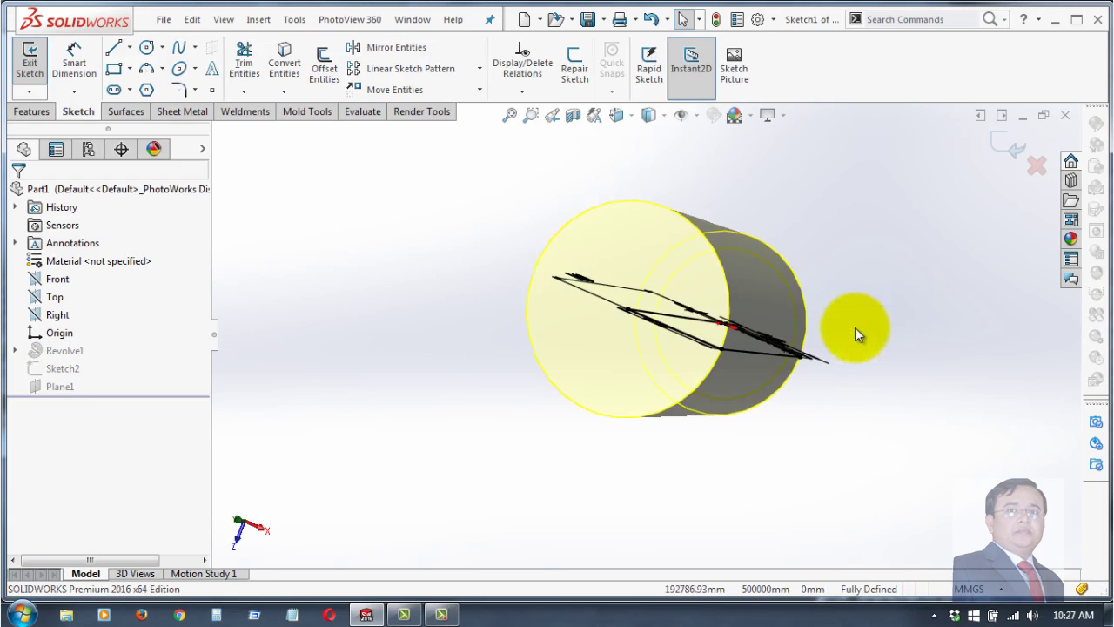
pyautogui.moveTo(868, 396)
pyautogui.mouseDown(button='middle')
pyautogui.moveTo(890, 235)
pyautogui.moveTo(769, 287)
pyautogui.mouseUp(button='middle')
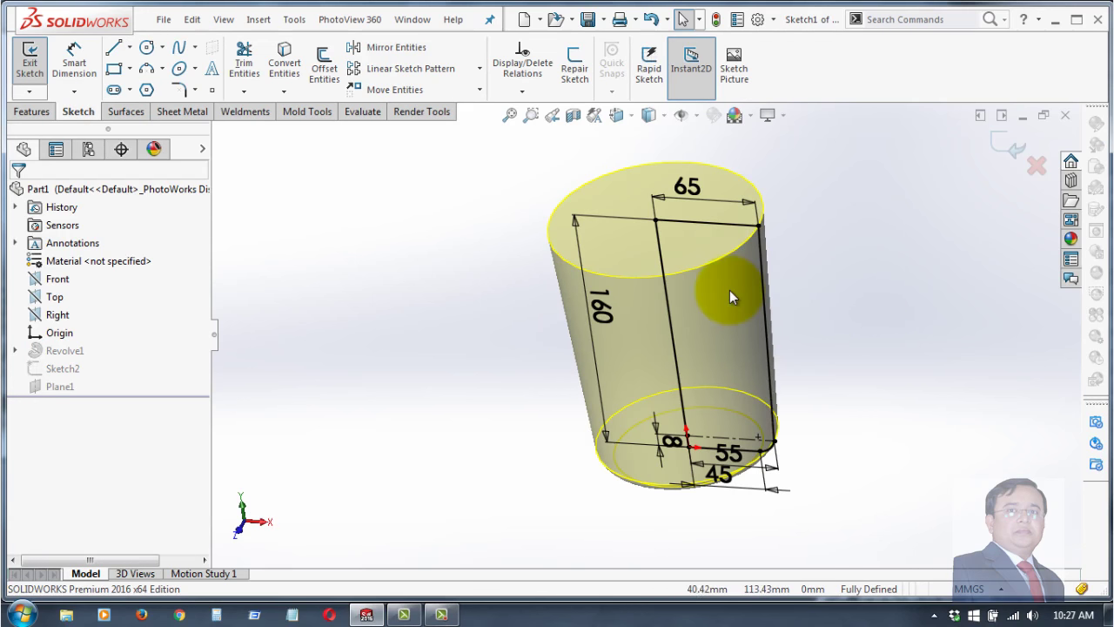
pyautogui.click(709, 305)
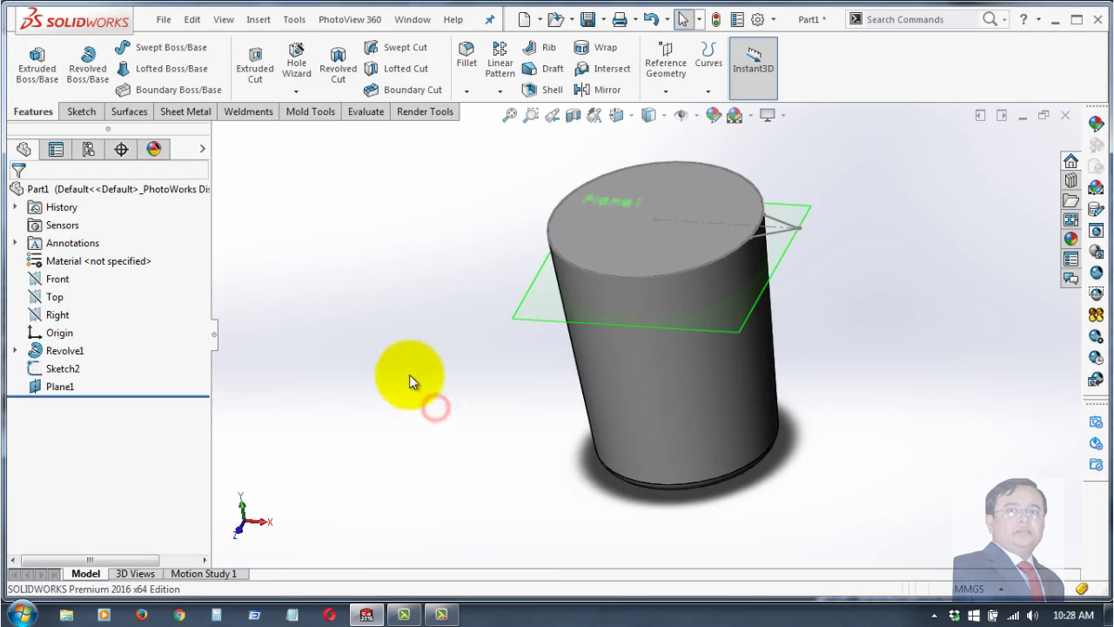
pyautogui.moveTo(410, 374); pyautogui.dragTo(423, 485, button='middle')
pyautogui.click(59, 388)
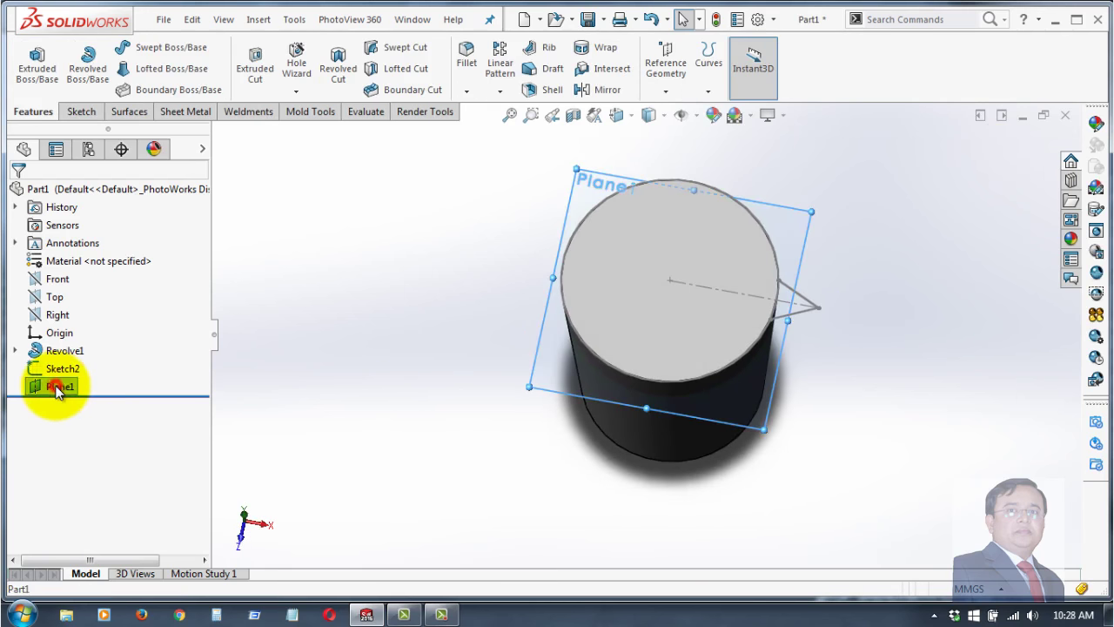
pyautogui.click(68, 362)
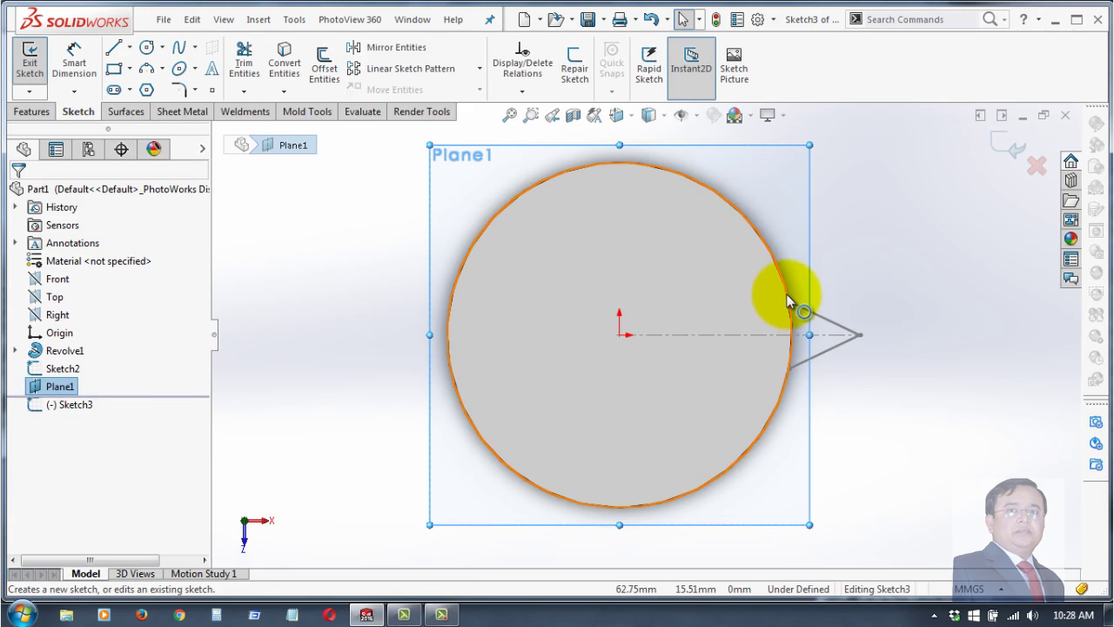
pyautogui.click(776, 405)
pyautogui.moveTo(921, 467); pyautogui.dragTo(913, 374, button='middle')
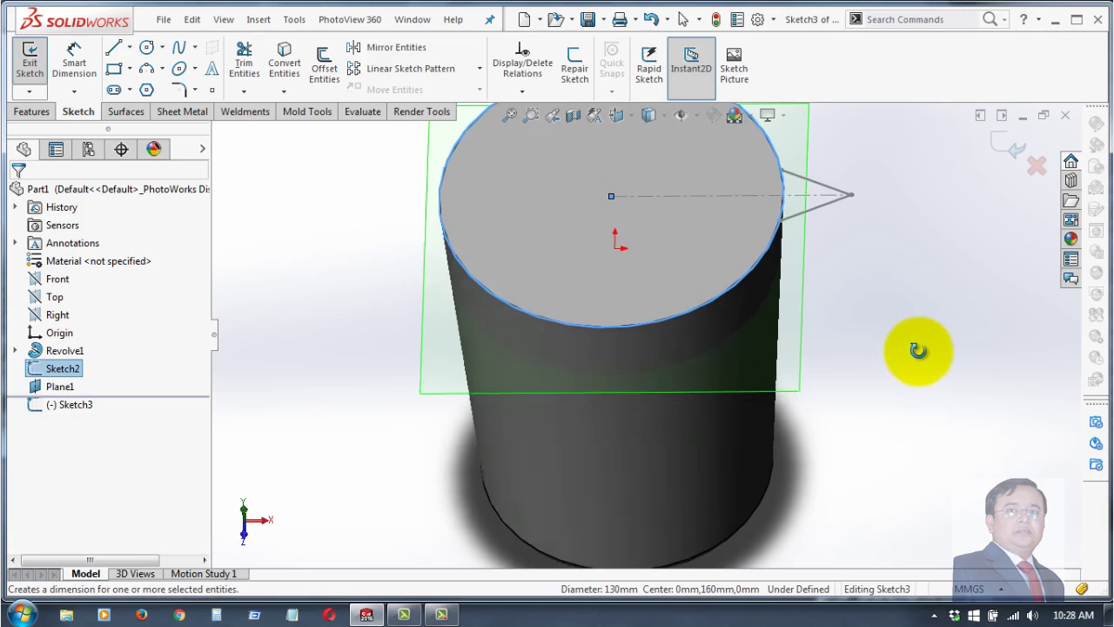
pyautogui.click(694, 364)
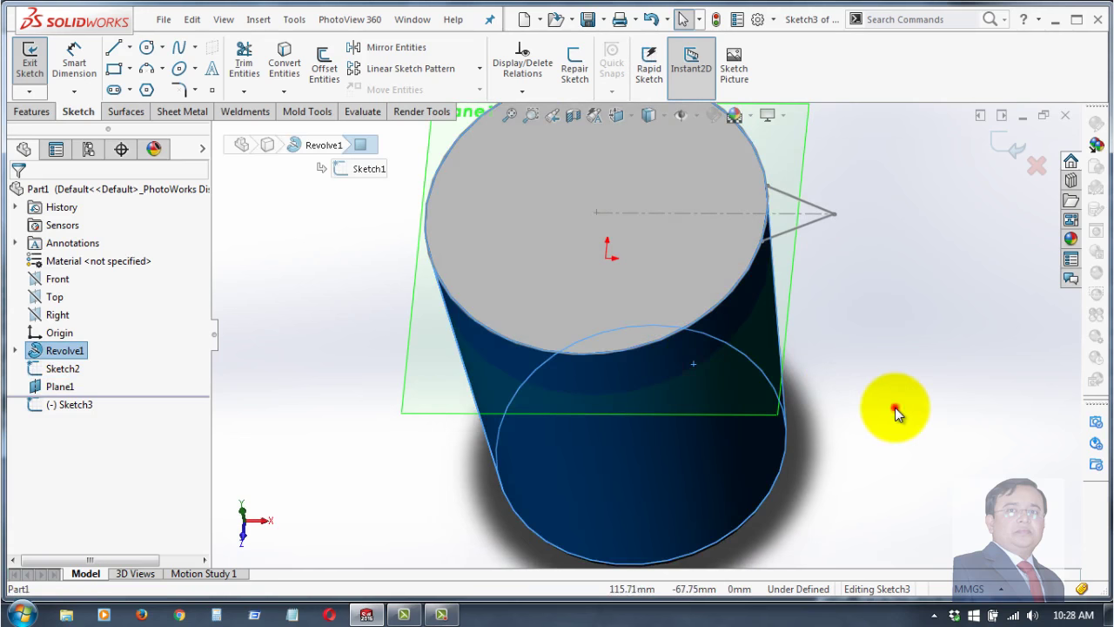
pyautogui.click(897, 413)
pyautogui.hotkey('ctrl', '8')
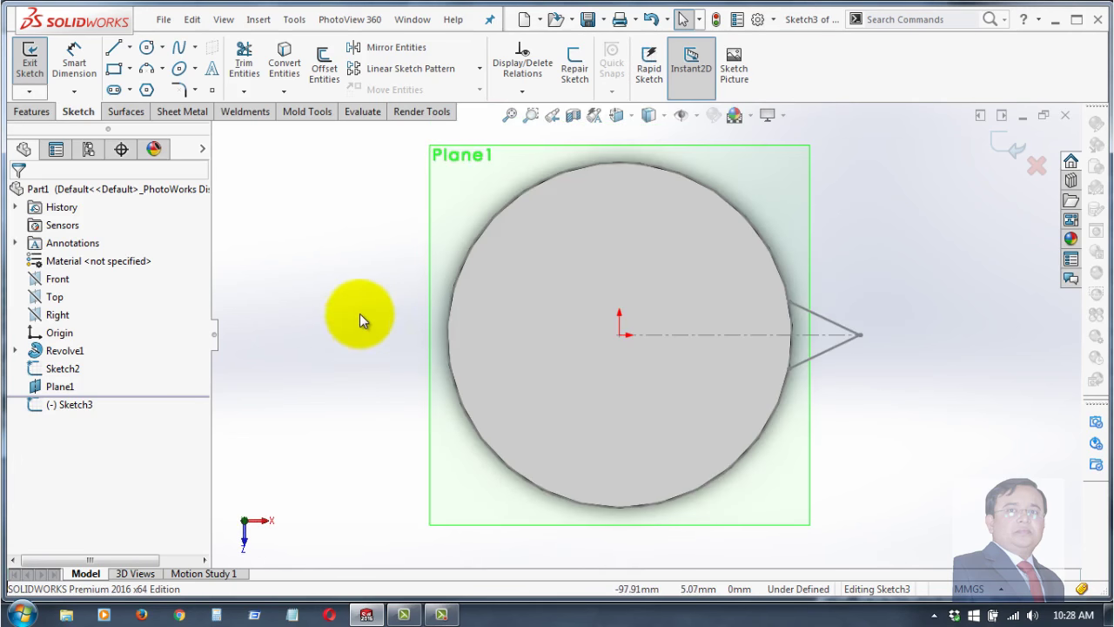
pyautogui.moveTo(359, 313); pyautogui.dragTo(366, 149, button='middle')
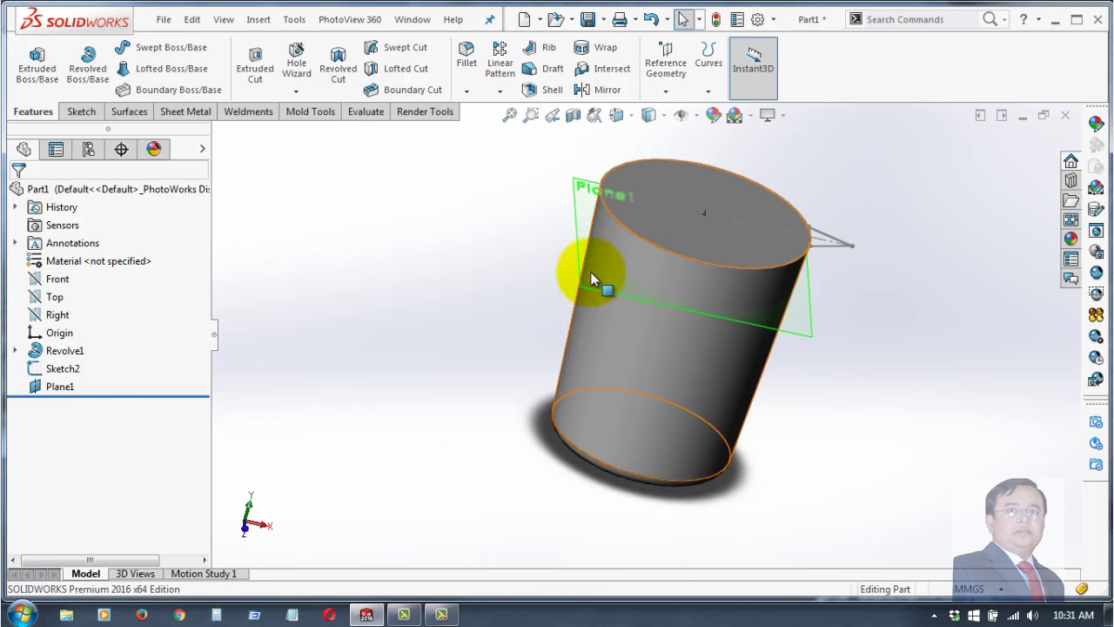
# - Start a sketch on Plane1 and convert the mug's bottom edge into a 110 mm circle
pyautogui.doubleClick(591, 273)
pyautogui.click(999, 349)
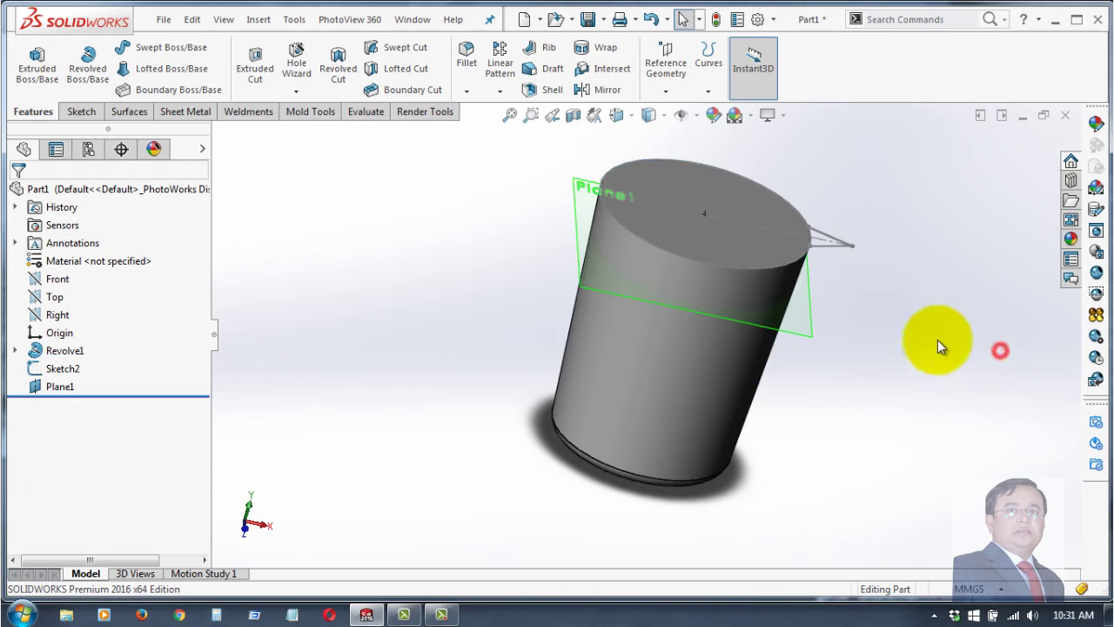
pyautogui.click(807, 329)
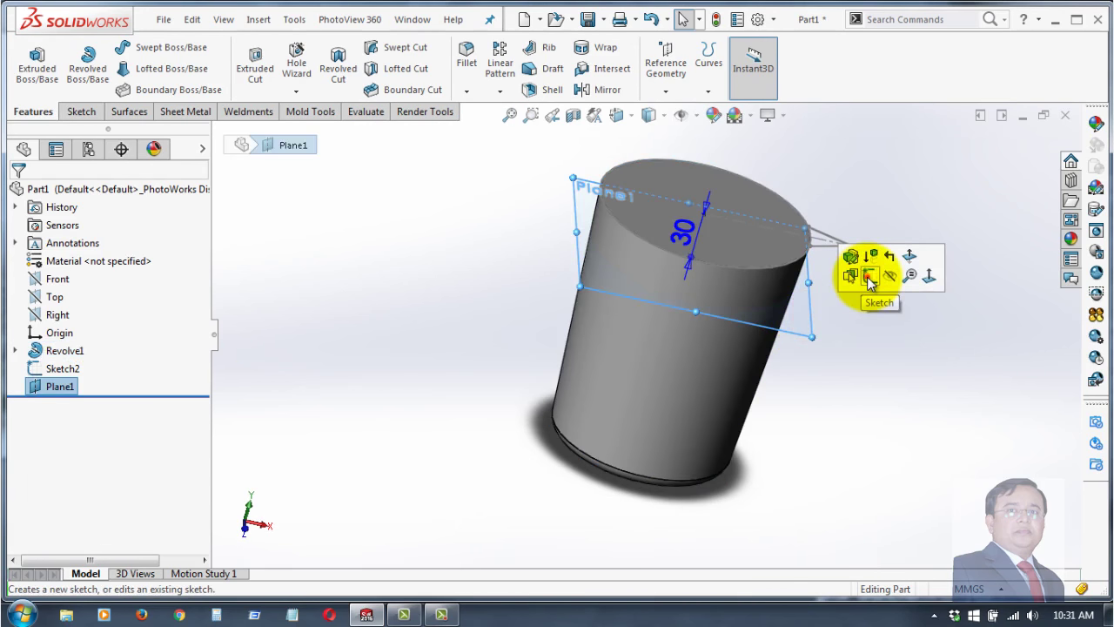
pyautogui.click(868, 277)
pyautogui.moveTo(868, 495); pyautogui.dragTo(794, 490, button='middle')
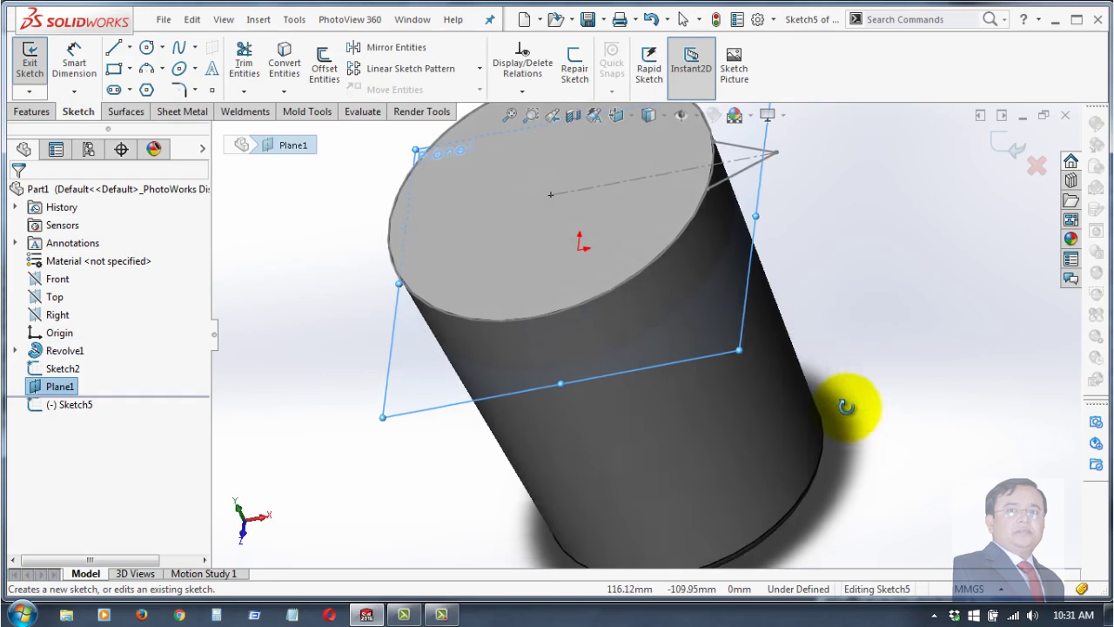
pyautogui.click(795, 490)
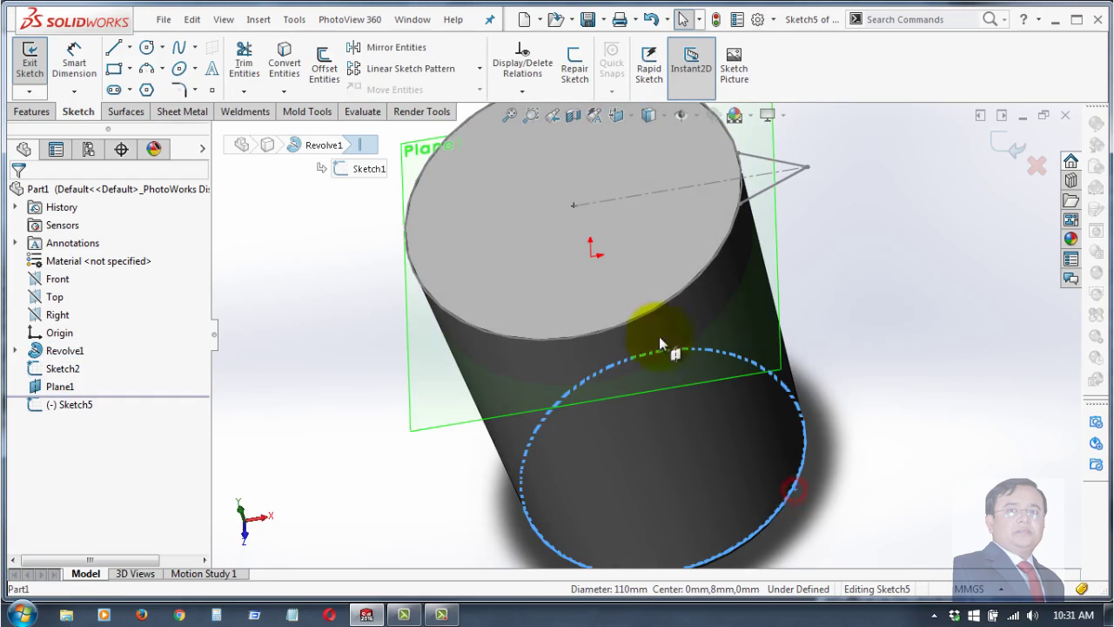
pyautogui.click(284, 61)
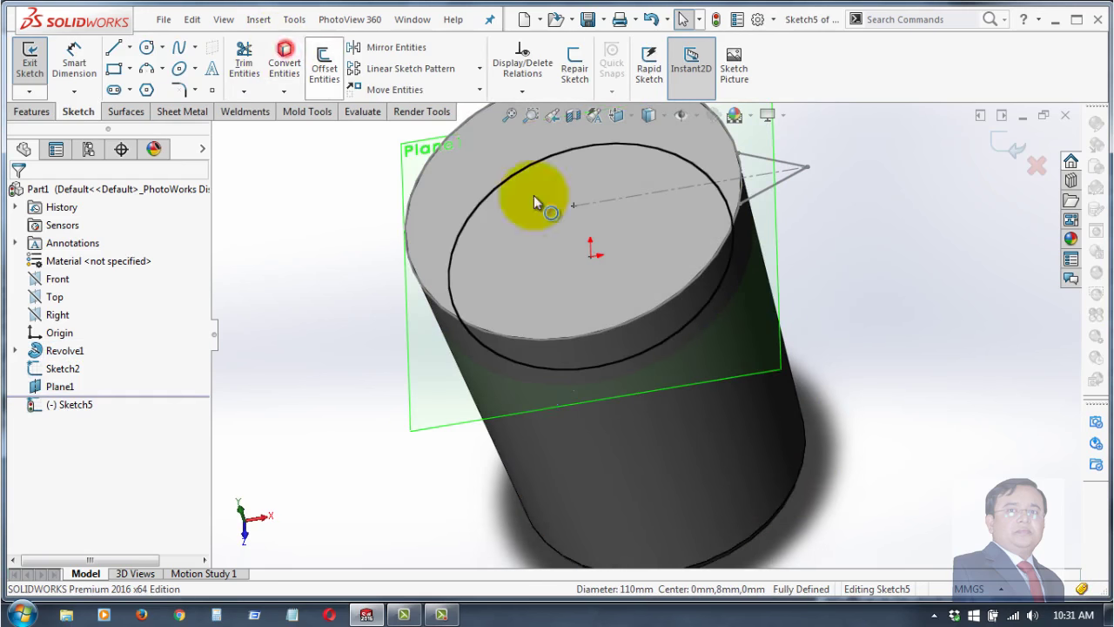
pyautogui.moveTo(964, 451)
pyautogui.mouseDown(button='middle')
pyautogui.moveTo(925, 304)
pyautogui.moveTo(970, 430)
pyautogui.moveTo(960, 468)
pyautogui.mouseUp(button='middle')
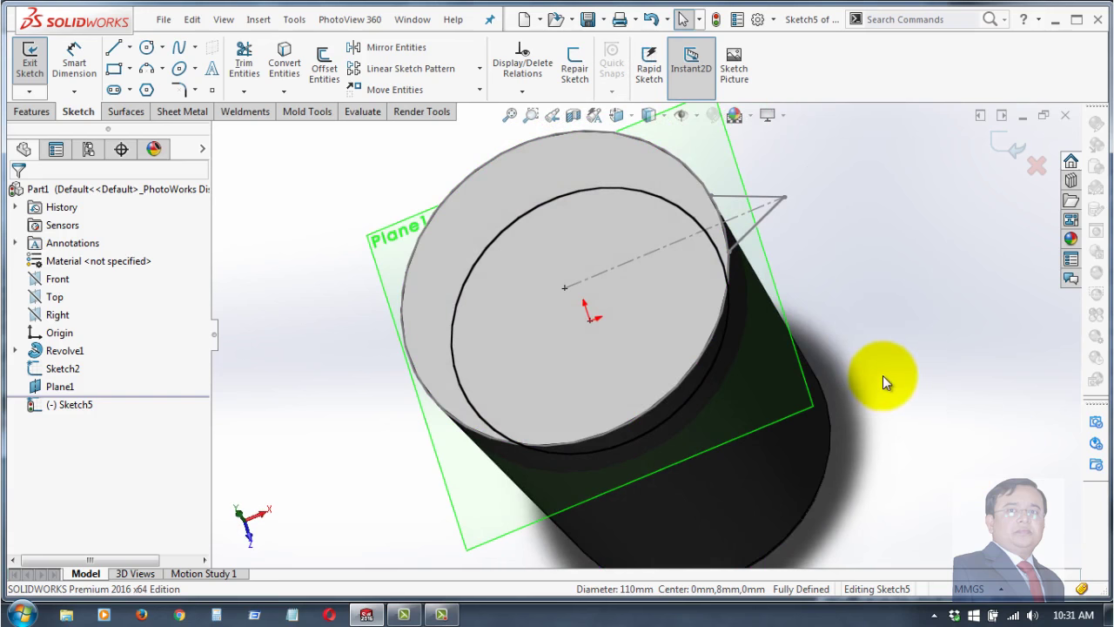
pyautogui.moveTo(883, 375)
pyautogui.mouseDown(button='middle')
pyautogui.moveTo(883, 286)
pyautogui.moveTo(869, 280)
pyautogui.mouseUp(button='middle')
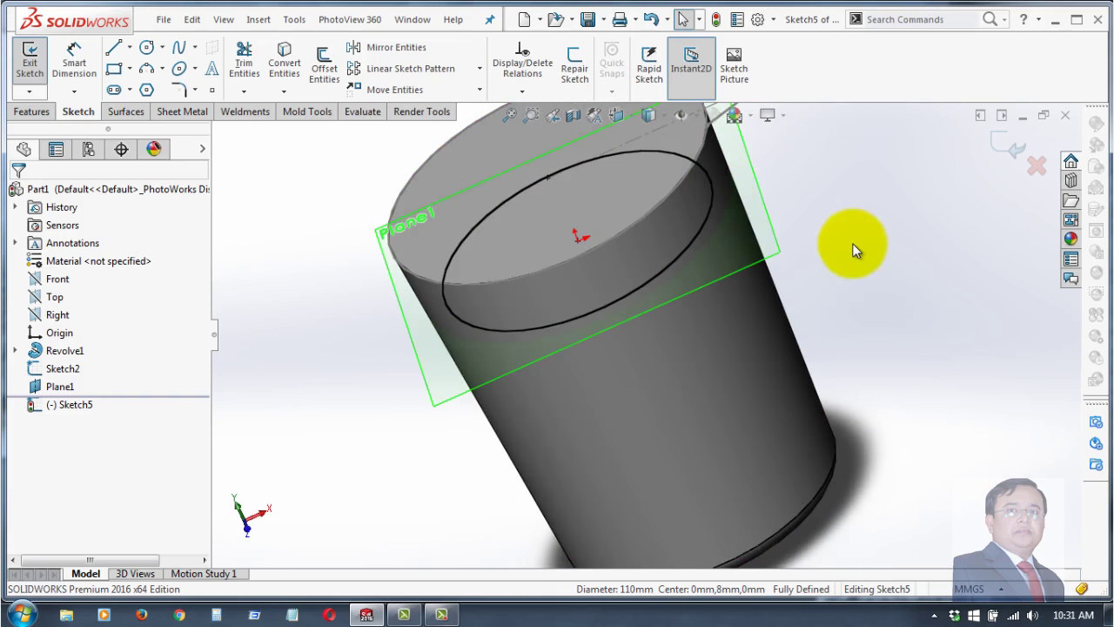
pyautogui.hotkey('ctrl', '8')
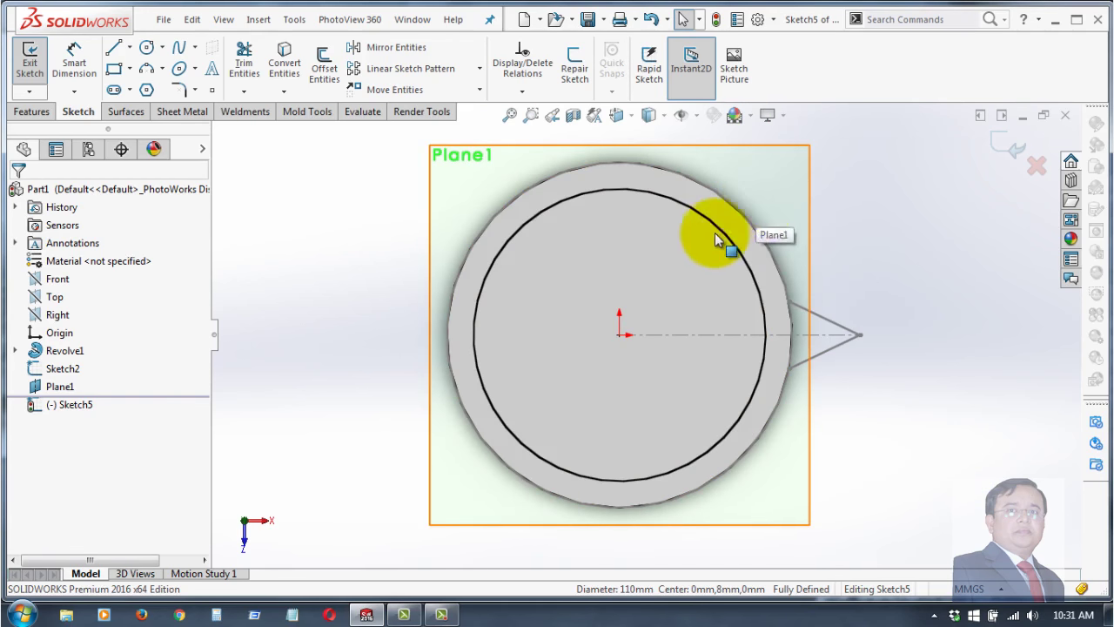
# - Place a point where the circle meets the spout centerline and exit Sketch5
pyautogui.click(210, 92)
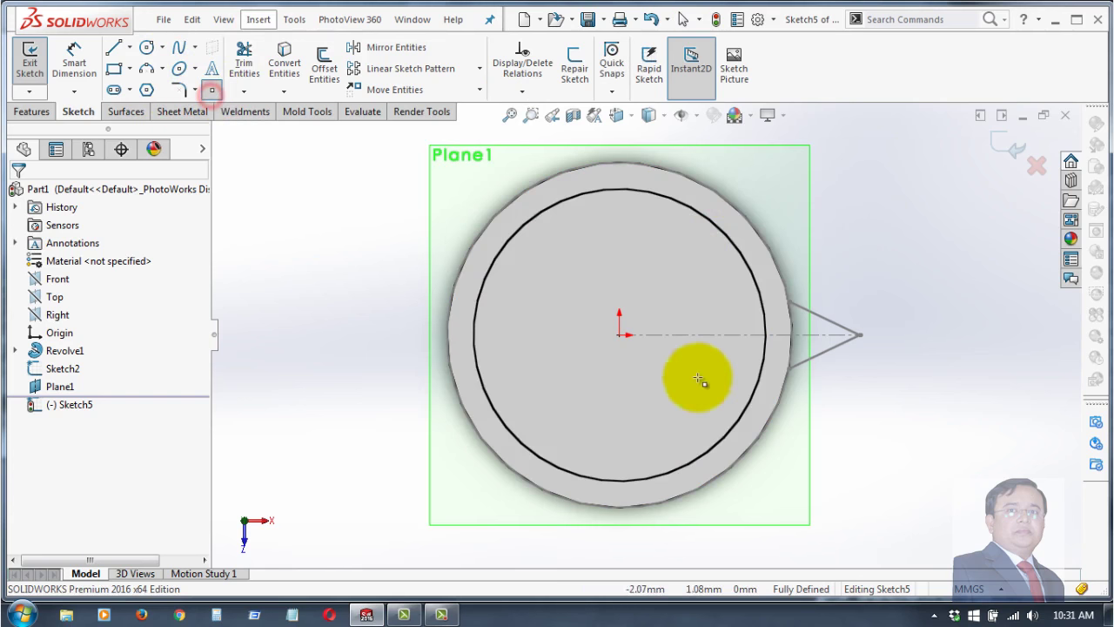
pyautogui.click(766, 335)
pyautogui.rightClick(908, 368)
pyautogui.click(953, 378)
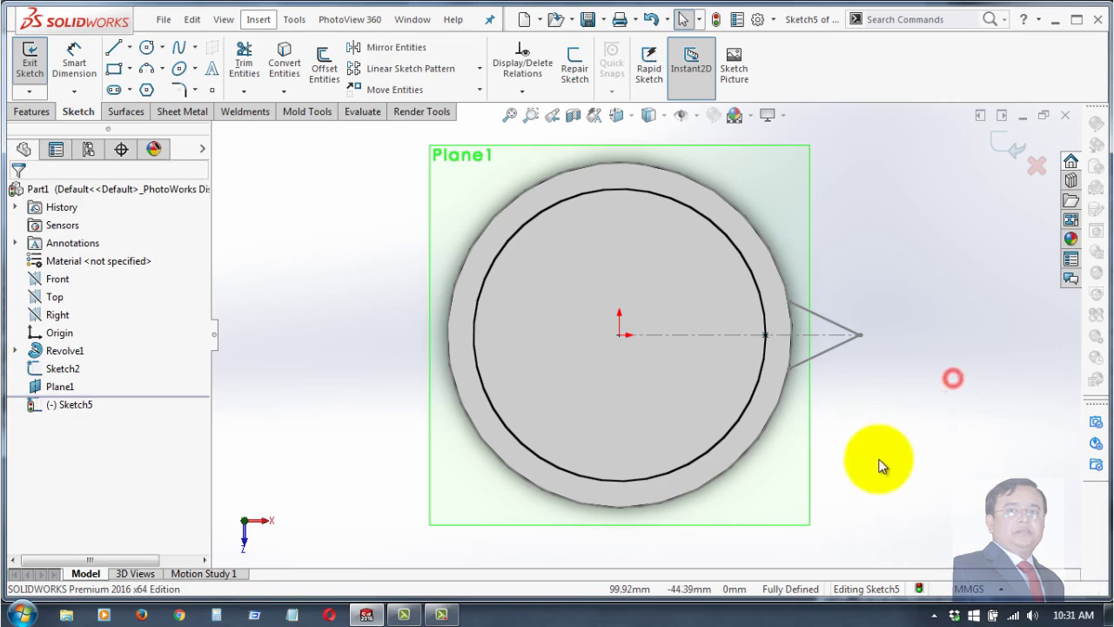
pyautogui.moveTo(879, 466); pyautogui.dragTo(815, 256, button='middle')
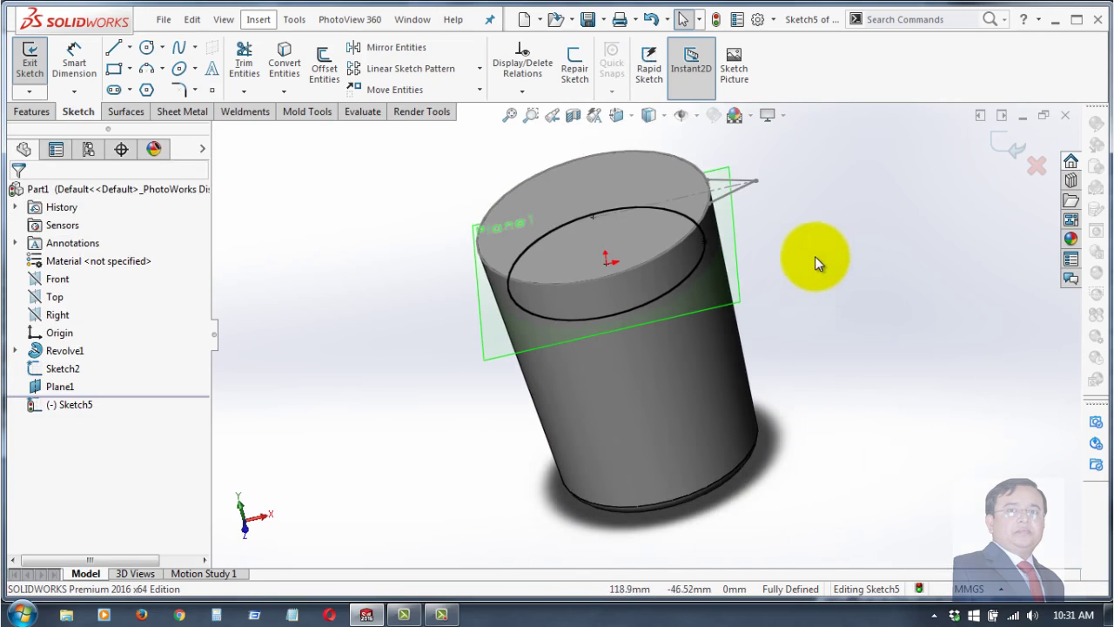
pyautogui.scroll(2, 761, 255)
pyautogui.moveTo(732, 321)
pyautogui.mouseDown(button='middle')
pyautogui.moveTo(728, 299)
pyautogui.moveTo(703, 296)
pyautogui.moveTo(718, 305)
pyautogui.mouseUp(button='middle')
pyautogui.click(30, 113)
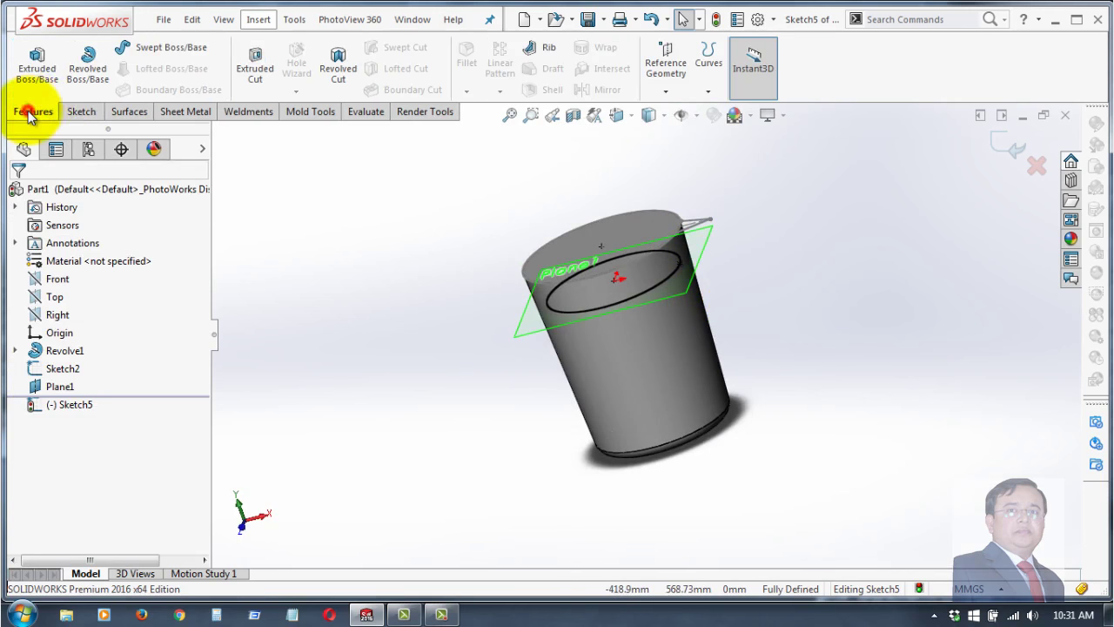
pyautogui.click(1013, 153)
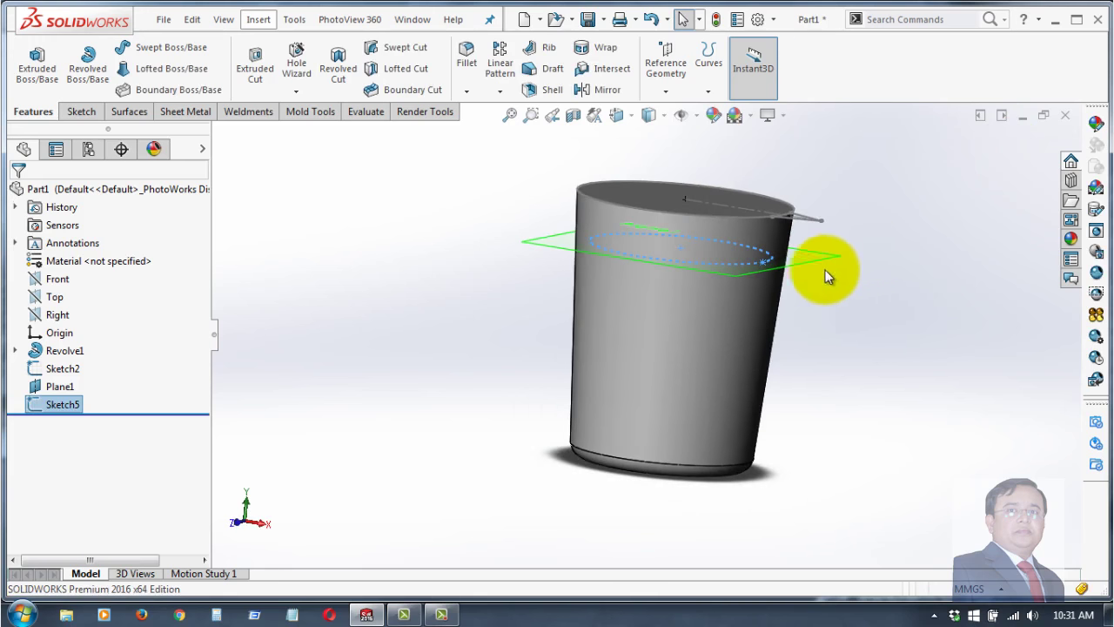
pyautogui.click(764, 261)
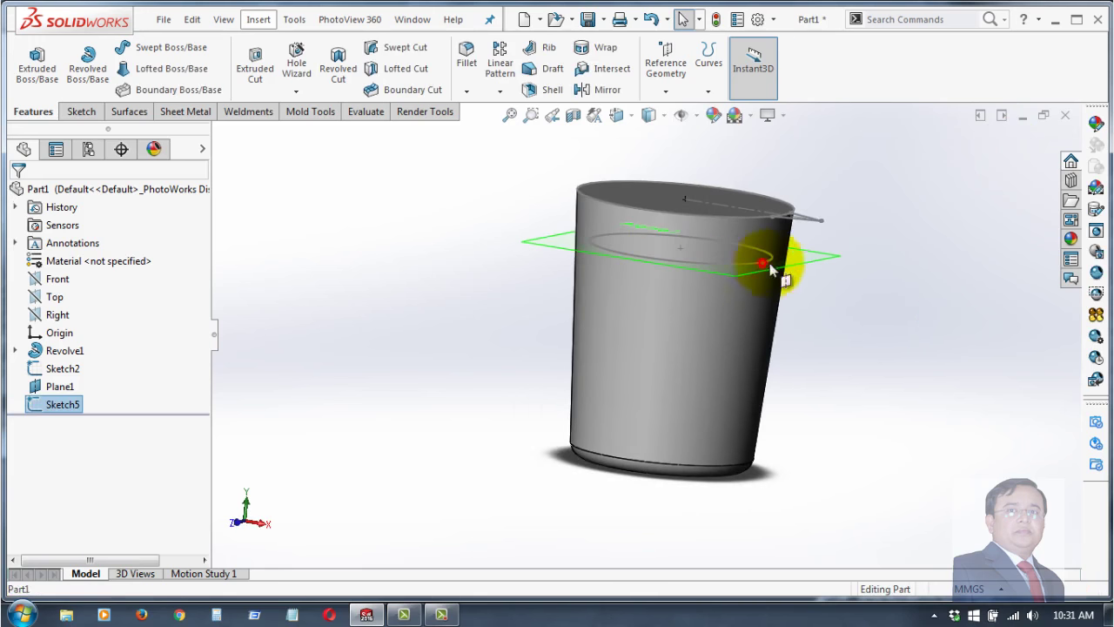
# - Try a loft using the short sketch line as an open-group profile, then cancel it
pyautogui.click(157, 68)
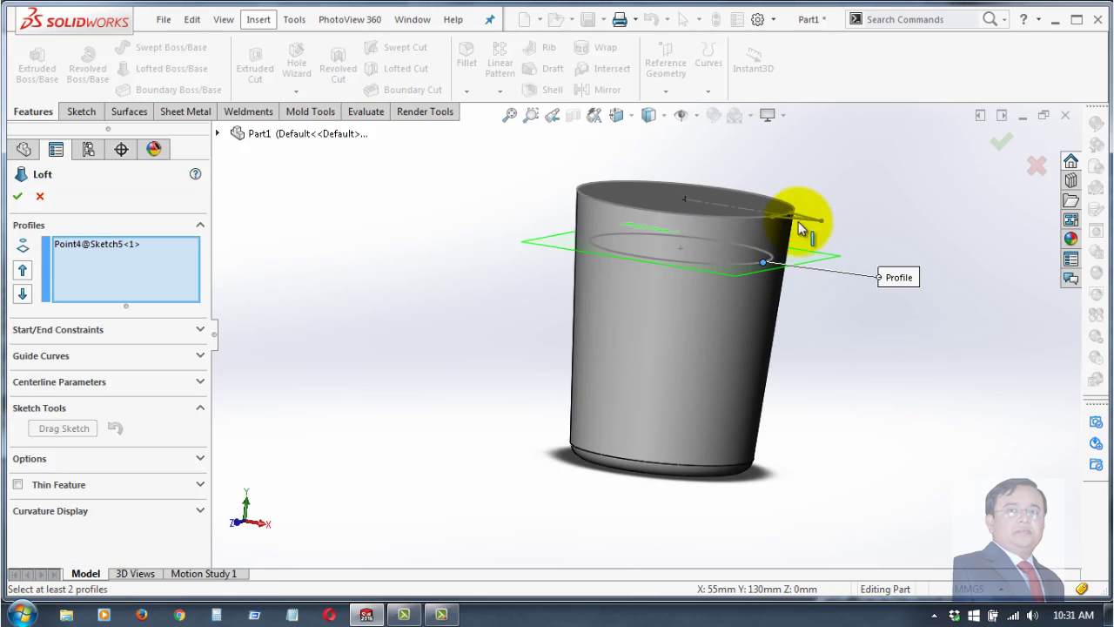
pyautogui.moveTo(858, 249); pyautogui.dragTo(808, 360, button='middle')
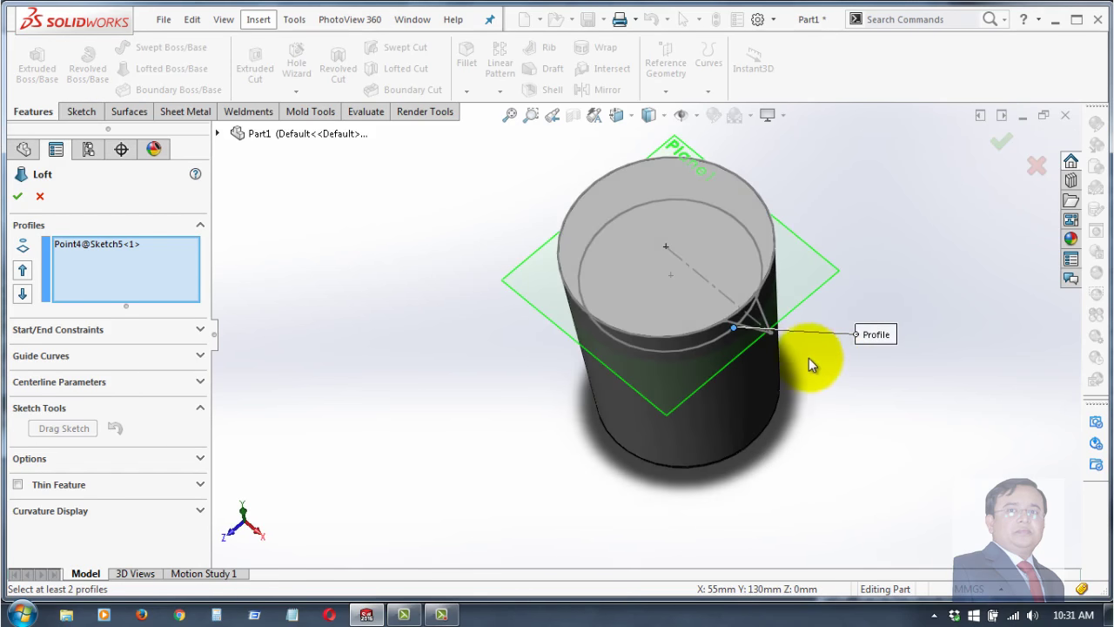
pyautogui.click(757, 332)
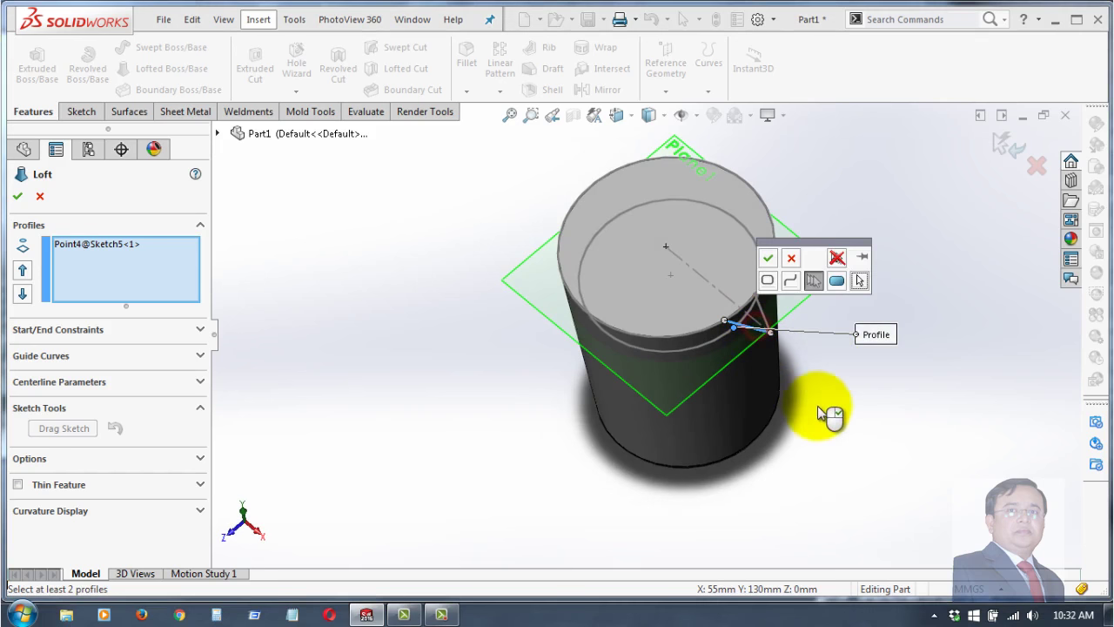
pyautogui.click(766, 259)
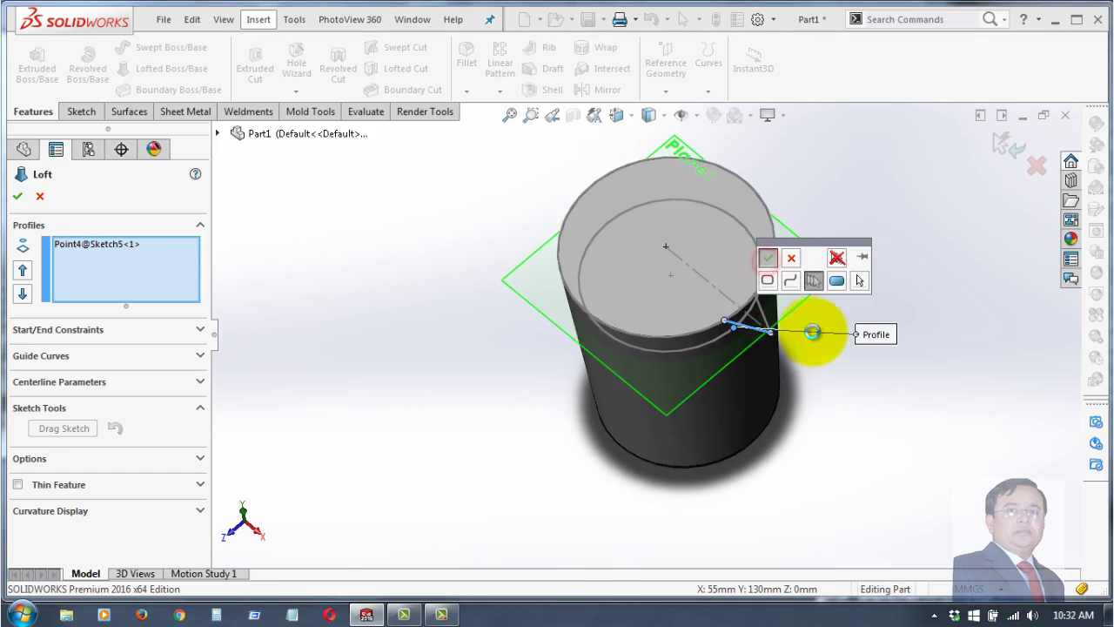
pyautogui.moveTo(809, 386)
pyautogui.mouseDown(button='middle')
pyautogui.moveTo(807, 289)
pyautogui.moveTo(721, 311)
pyautogui.mouseUp(button='middle')
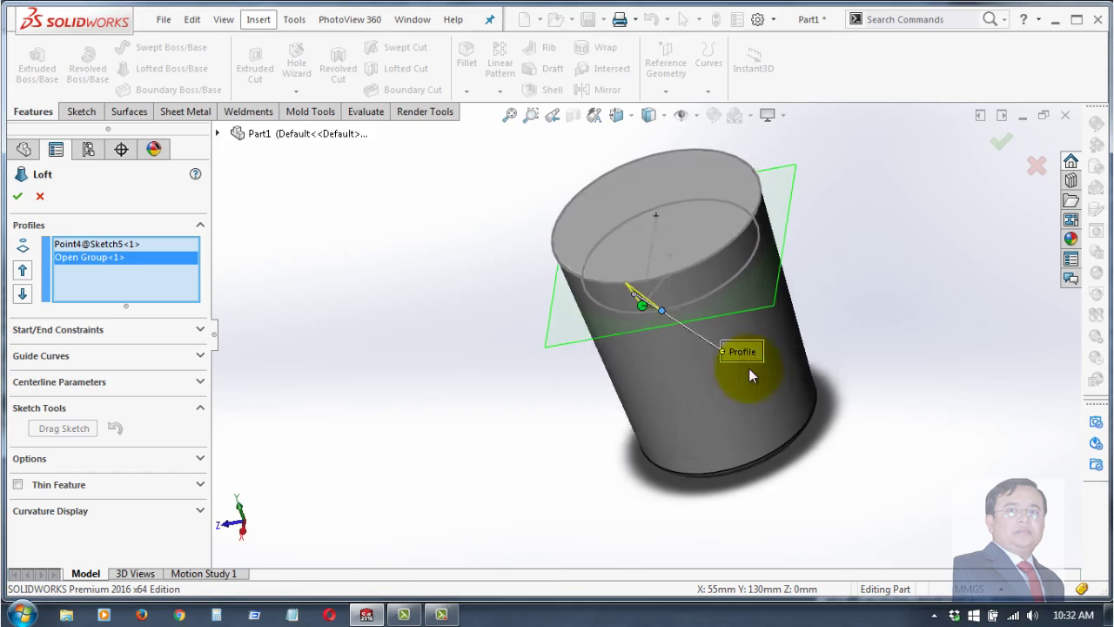
pyautogui.click(667, 296)
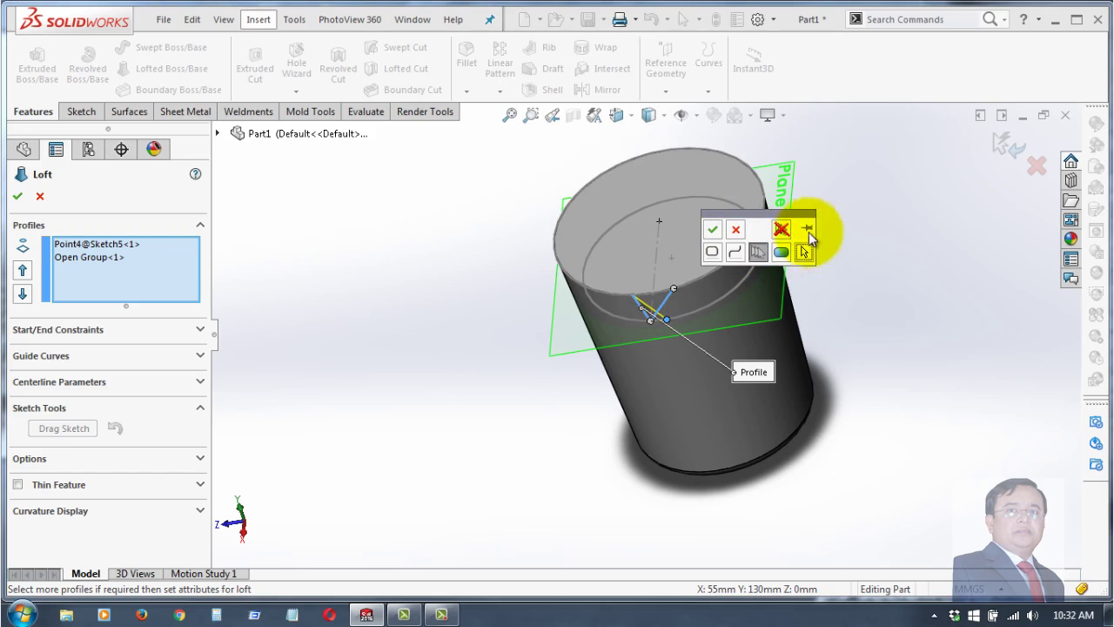
pyautogui.click(713, 229)
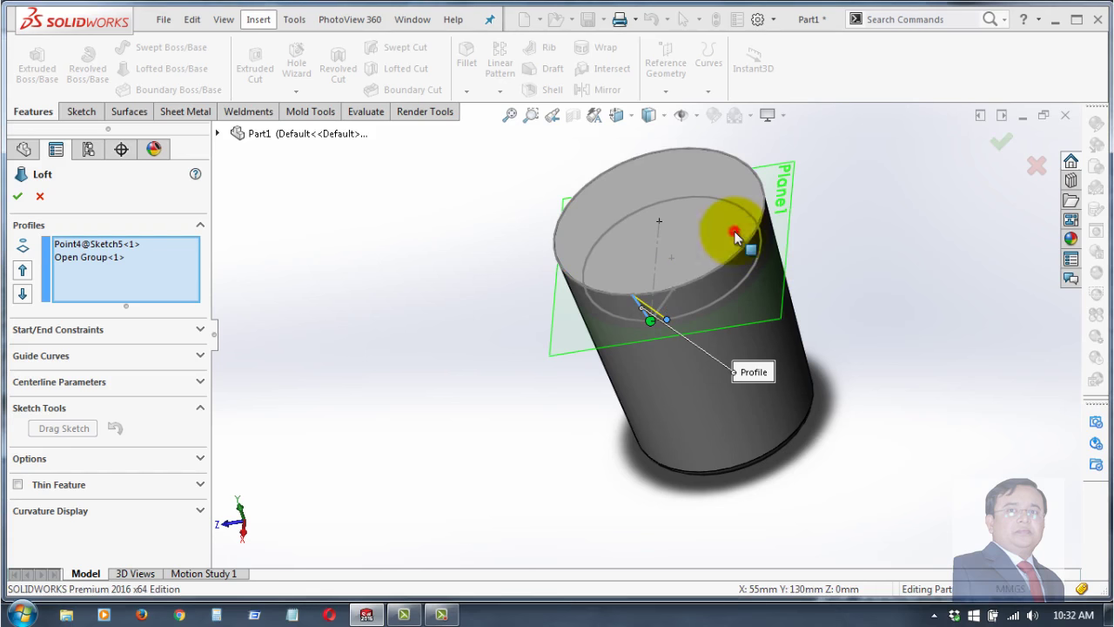
pyautogui.click(39, 196)
pyautogui.moveTo(355, 386)
pyautogui.mouseDown(button='middle')
pyautogui.moveTo(436, 418)
pyautogui.moveTo(333, 466)
pyautogui.mouseUp(button='middle')
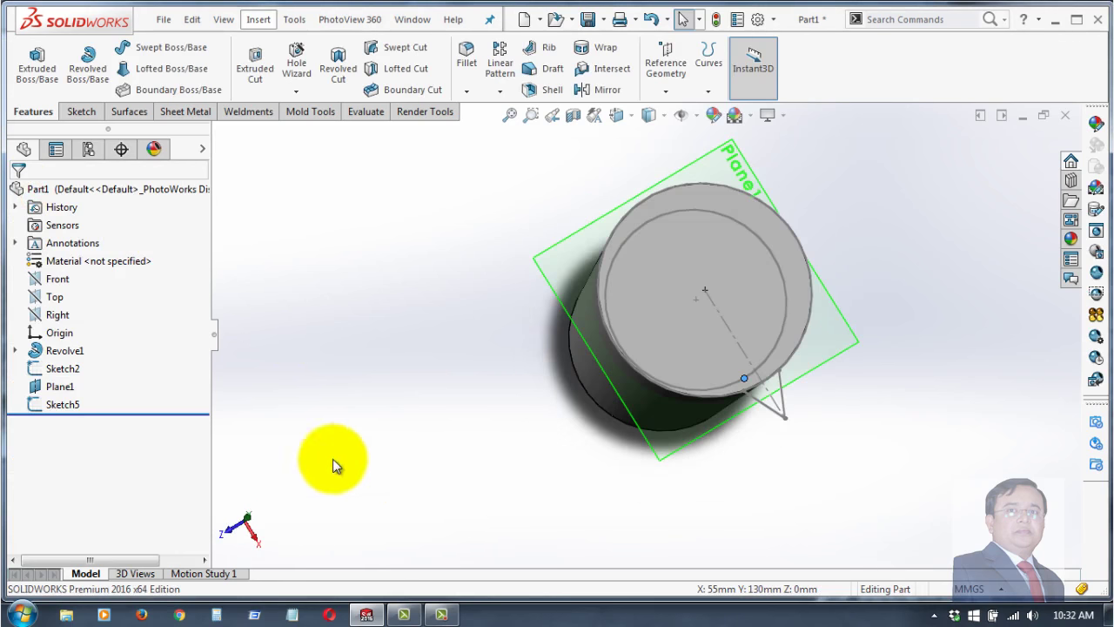
pyautogui.click(61, 369)
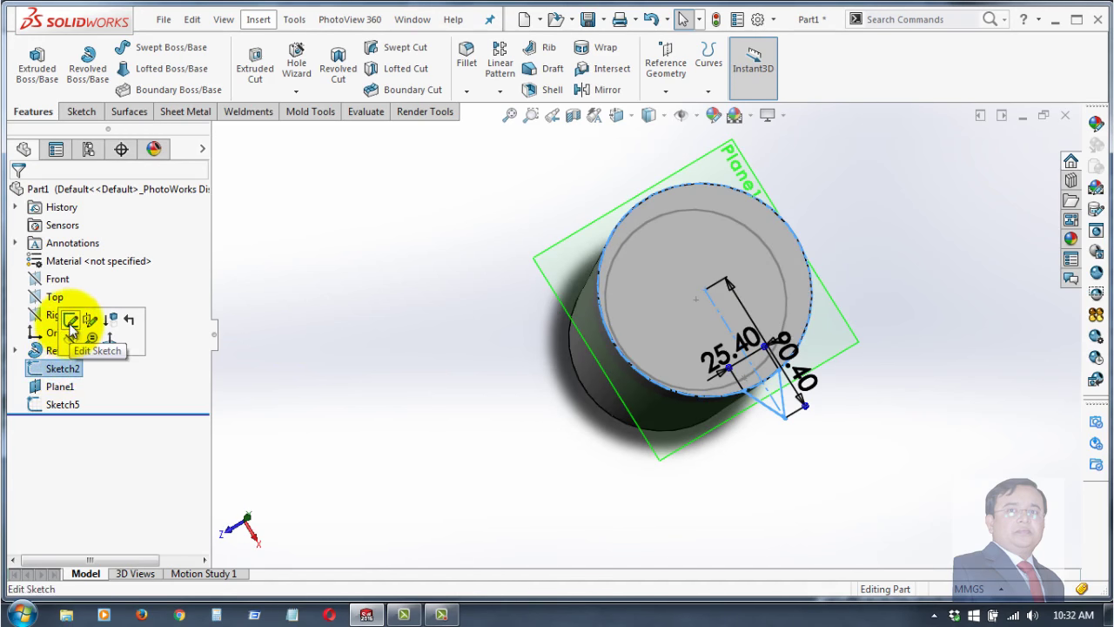
pyautogui.click(69, 324)
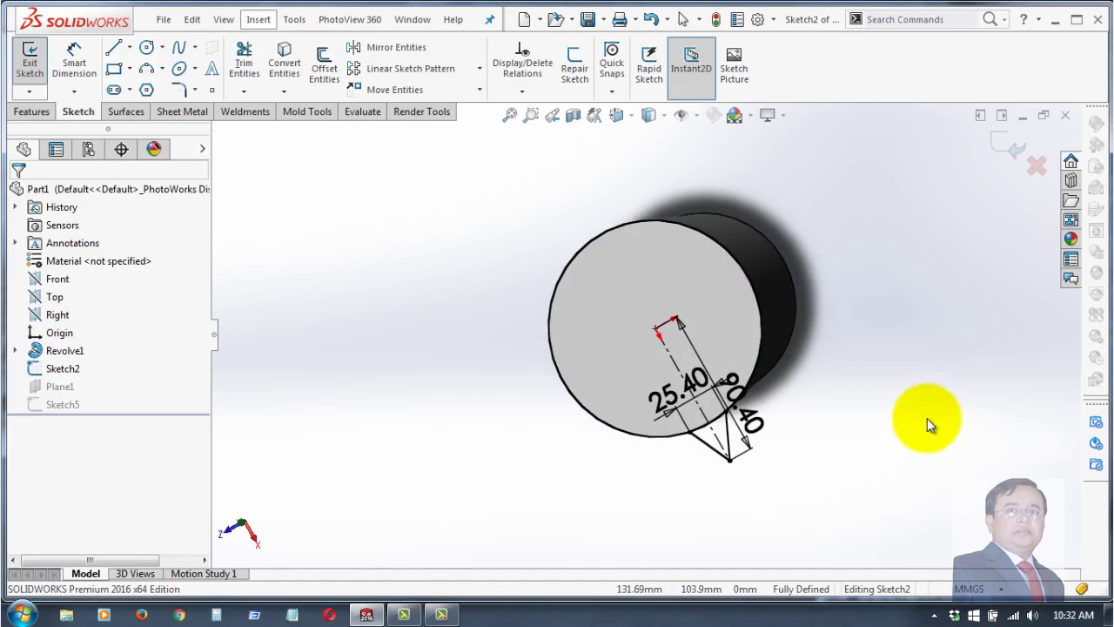
pyautogui.click(245, 63)
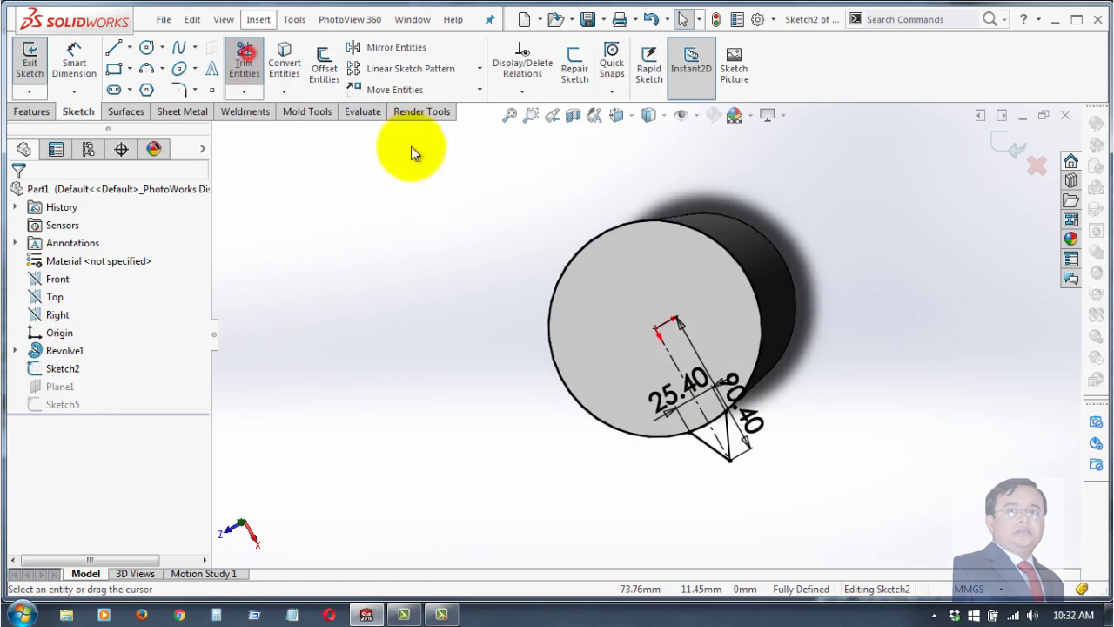
pyautogui.click(570, 212)
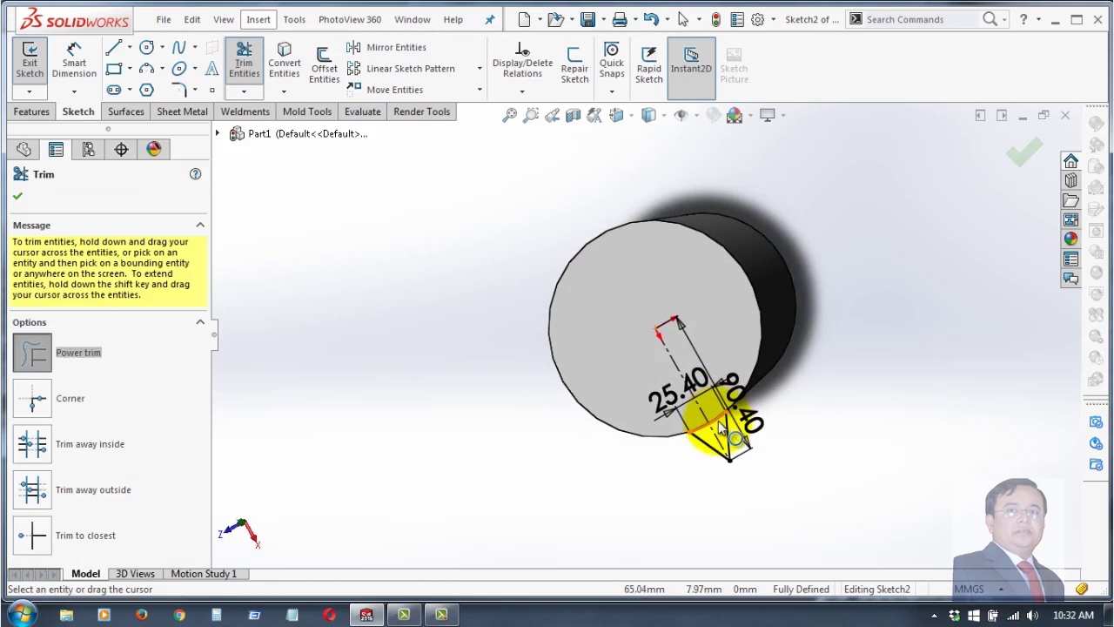
pyautogui.click(21, 197)
pyautogui.moveTo(435, 410); pyautogui.dragTo(443, 342, button='middle')
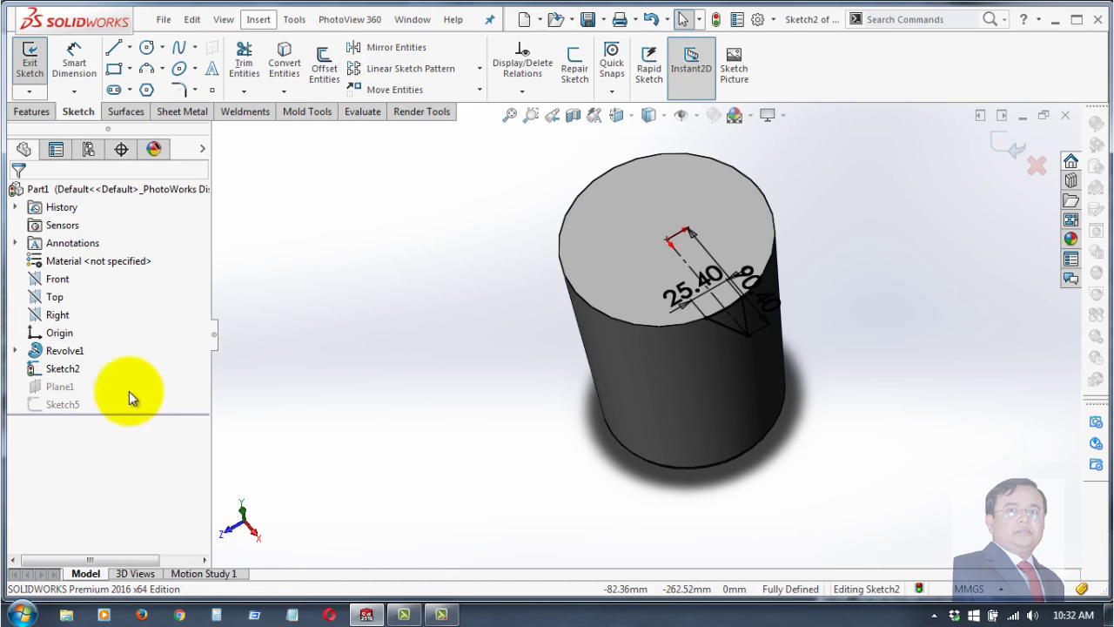
pyautogui.click(1008, 148)
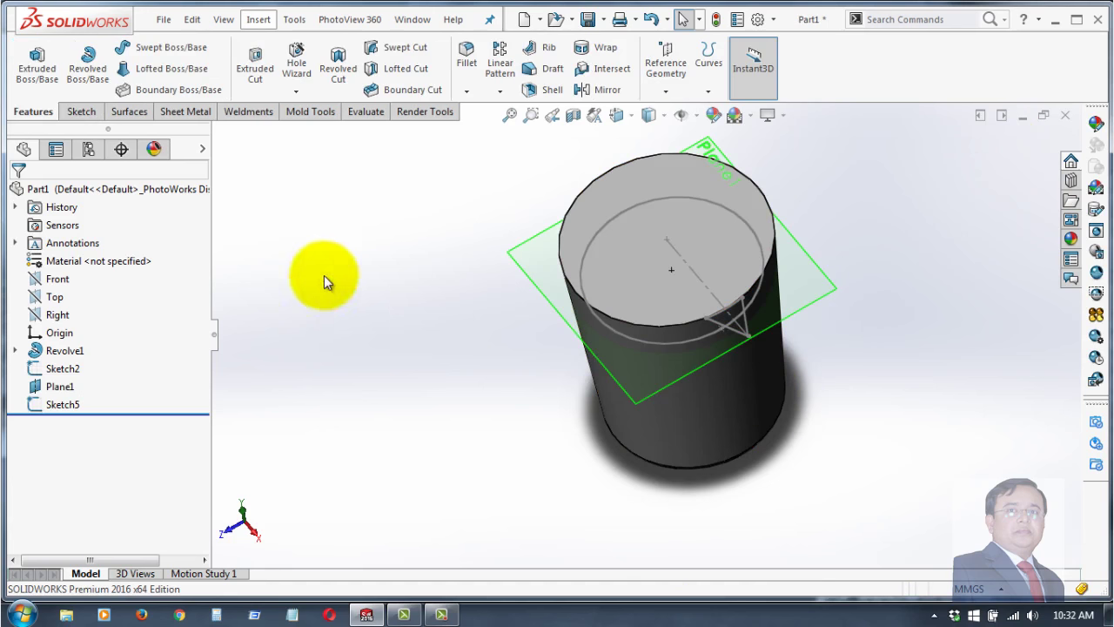
# - Loft from Sketch2 to the Sketch5 point to form the pointed spout
pyautogui.click(157, 68)
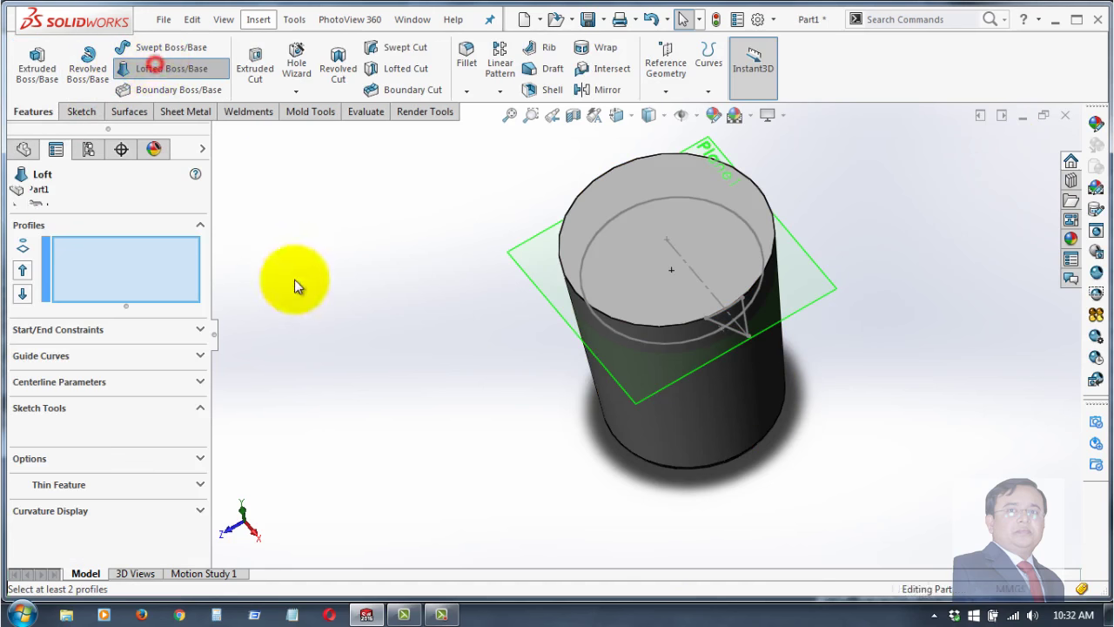
pyautogui.click(729, 327)
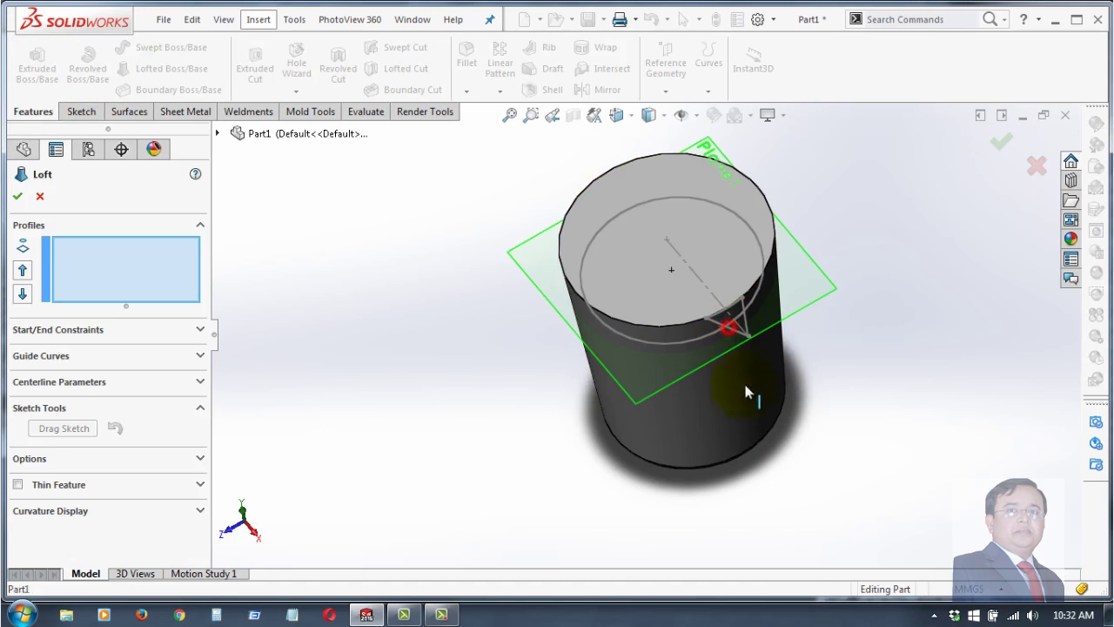
pyautogui.moveTo(835, 433); pyautogui.dragTo(846, 328, button='middle')
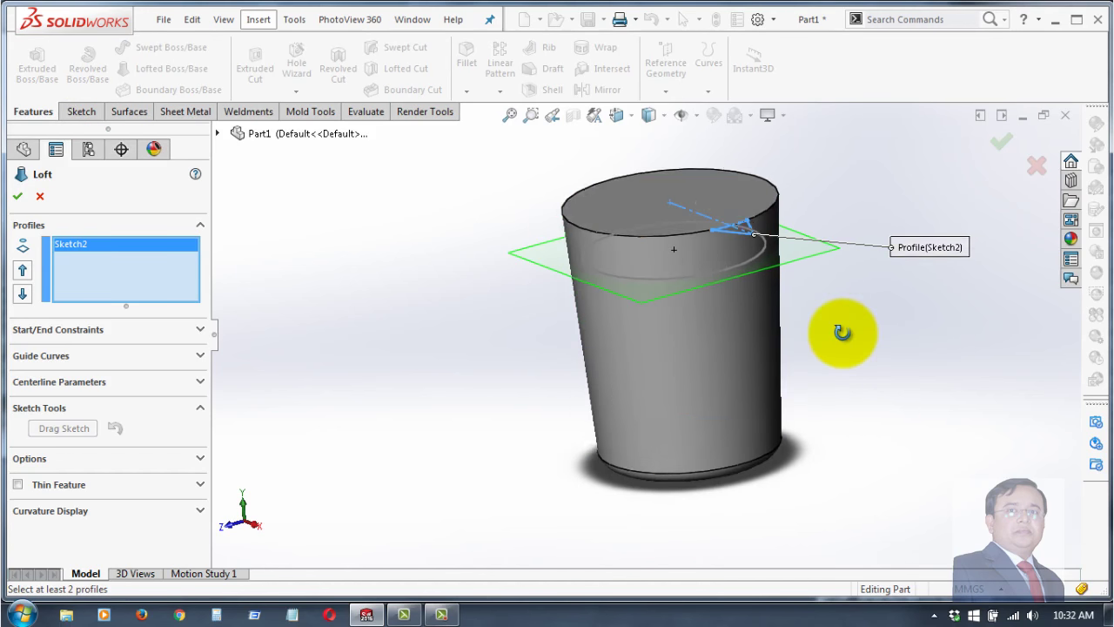
pyautogui.click(724, 269)
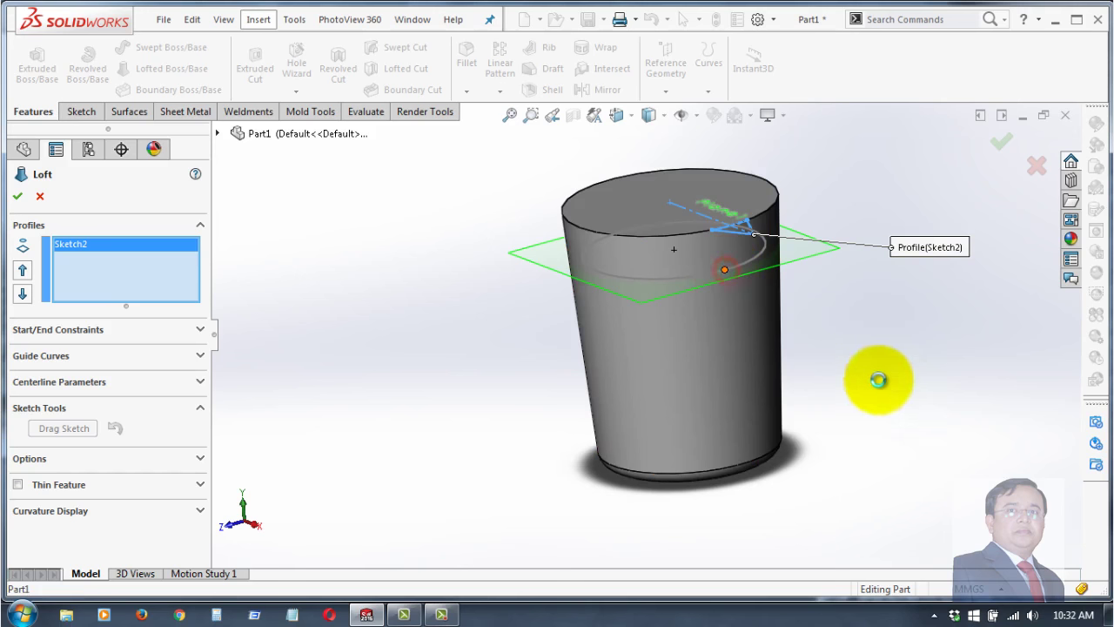
pyautogui.moveTo(891, 402); pyautogui.dragTo(895, 497, button='middle')
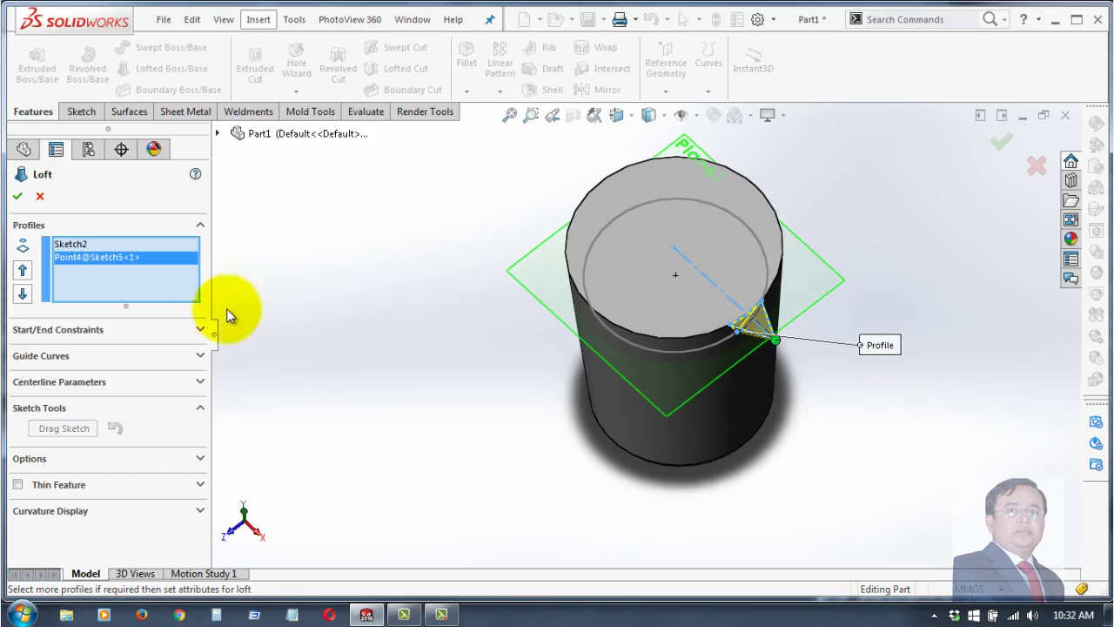
pyautogui.click(17, 200)
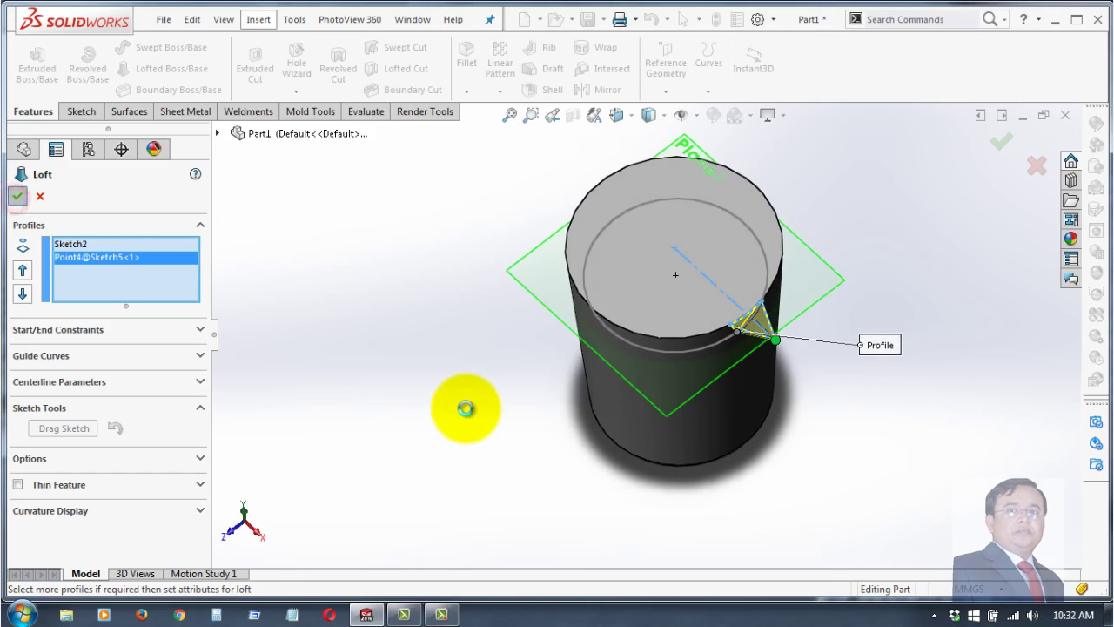
pyautogui.moveTo(455, 368); pyautogui.dragTo(463, 341, button='middle')
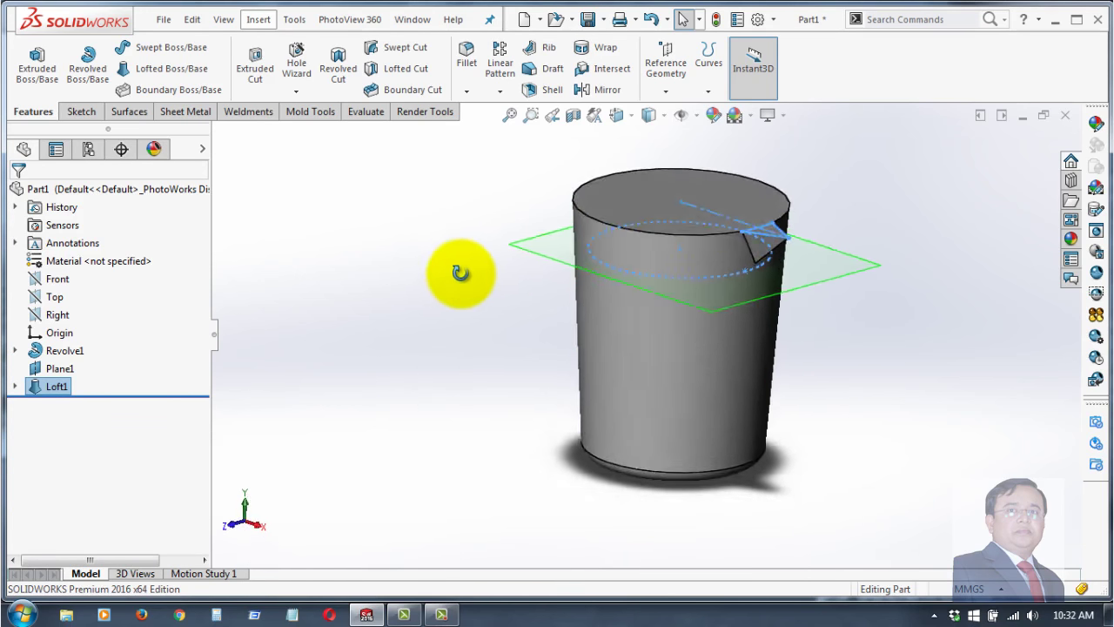
pyautogui.moveTo(839, 249); pyautogui.dragTo(883, 418, button='middle')
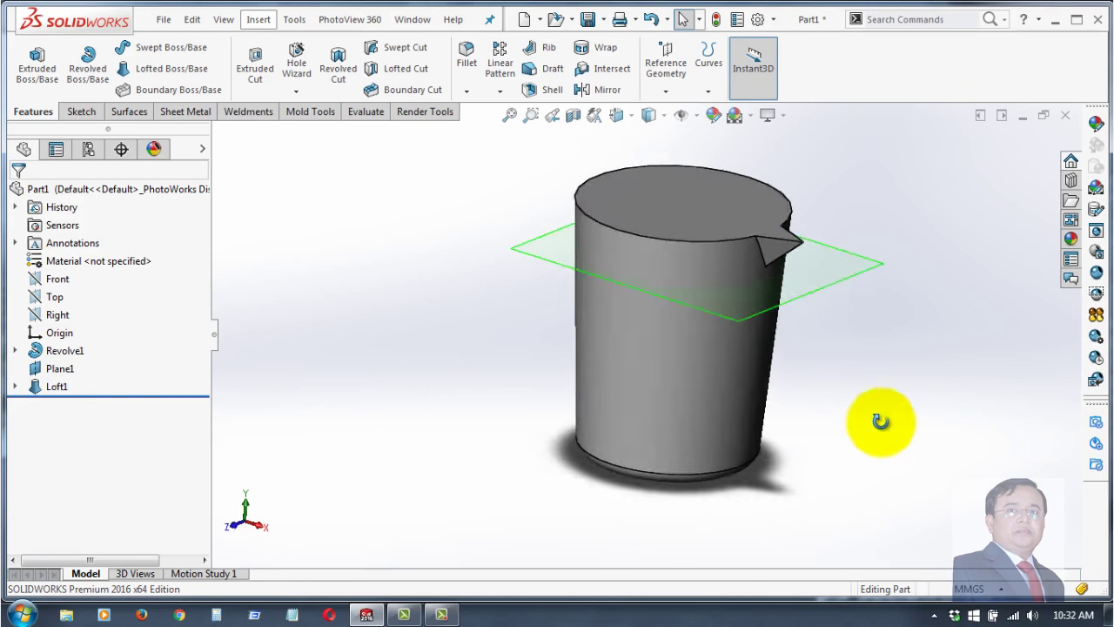
pyautogui.click(837, 287)
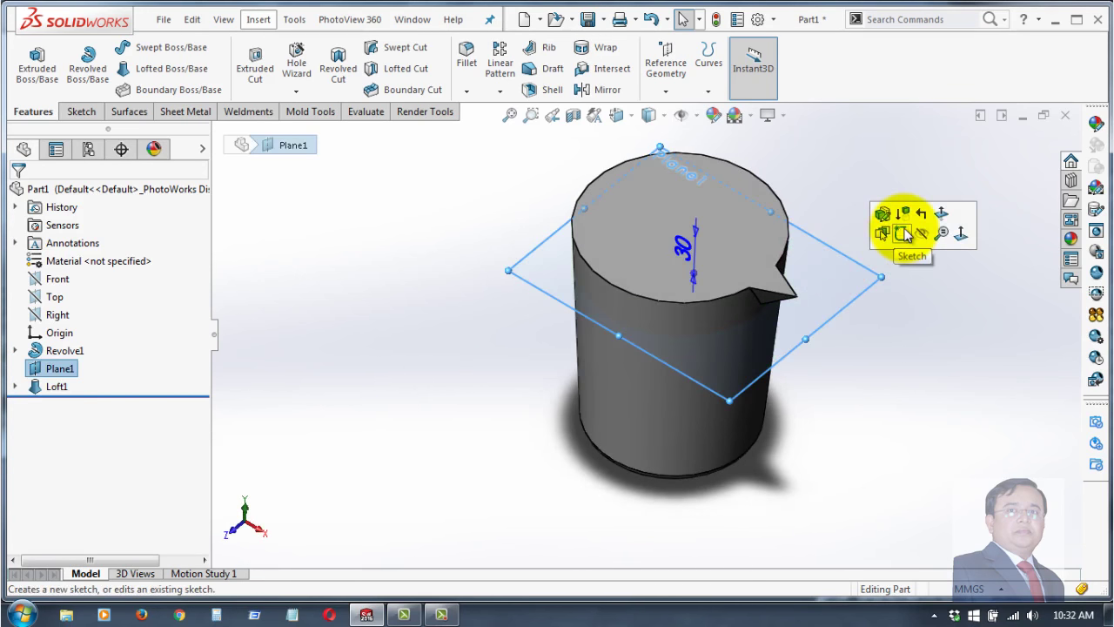
pyautogui.click(909, 262)
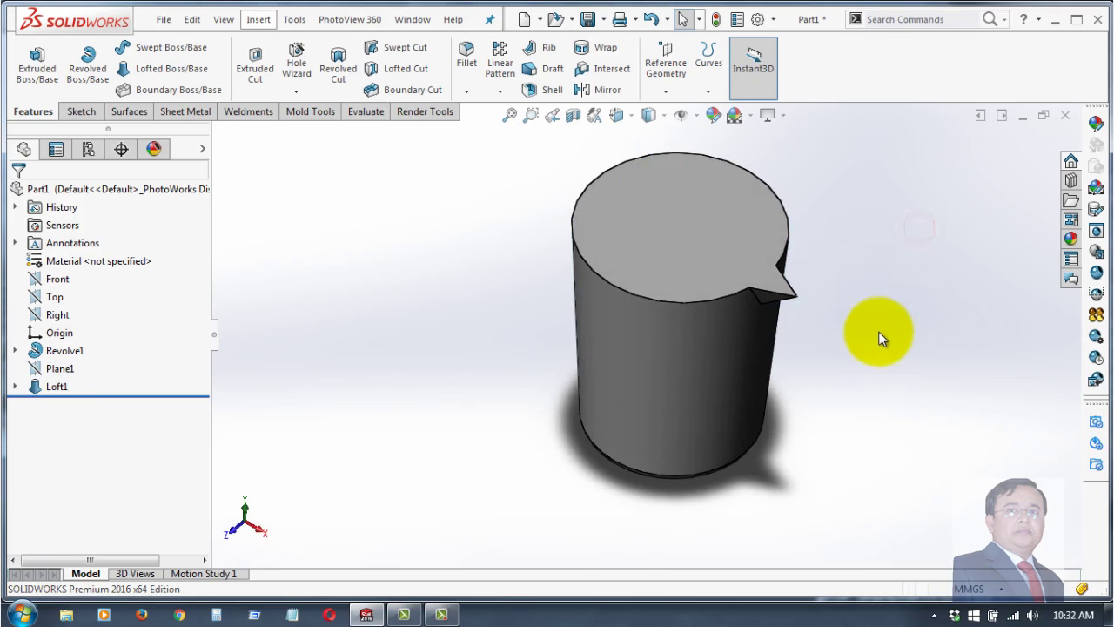
pyautogui.moveTo(873, 331); pyautogui.dragTo(866, 435, button='middle')
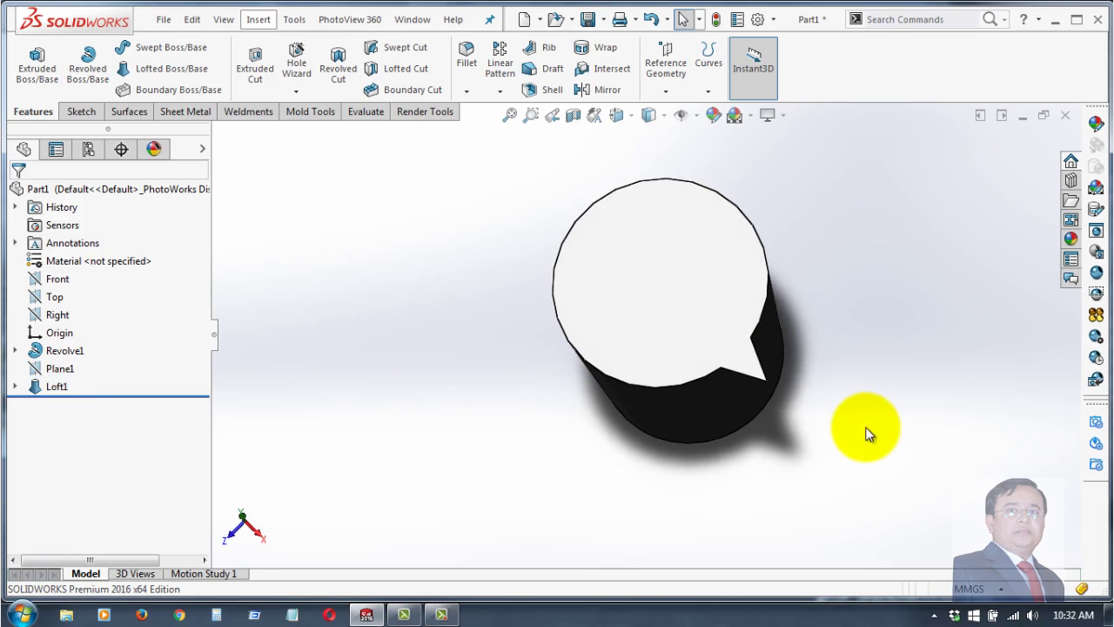
pyautogui.click(763, 326)
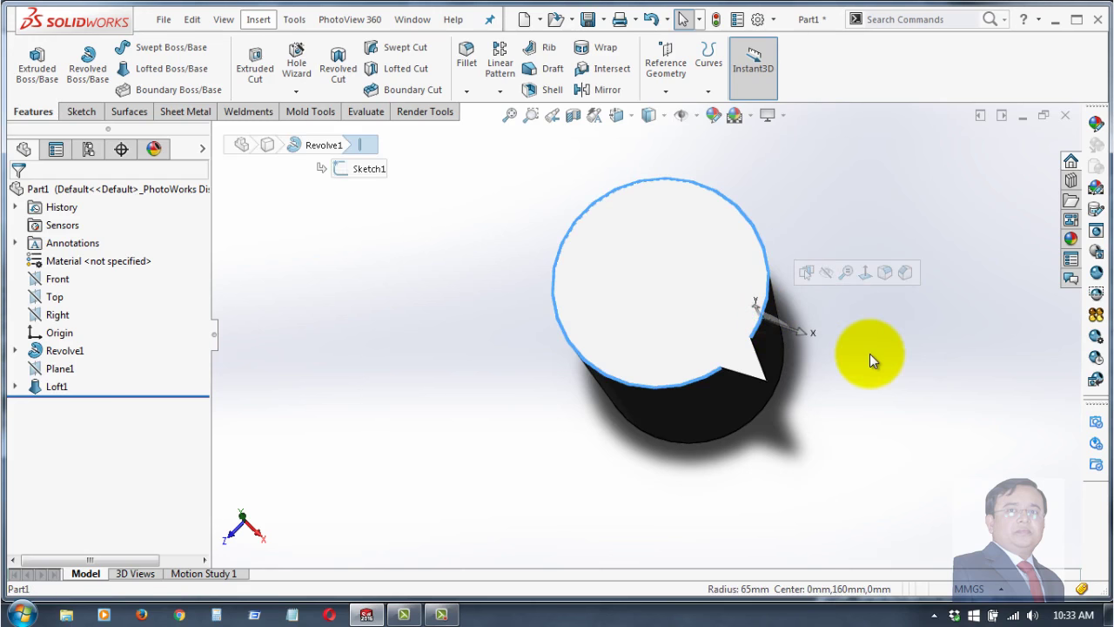
pyautogui.click(831, 390)
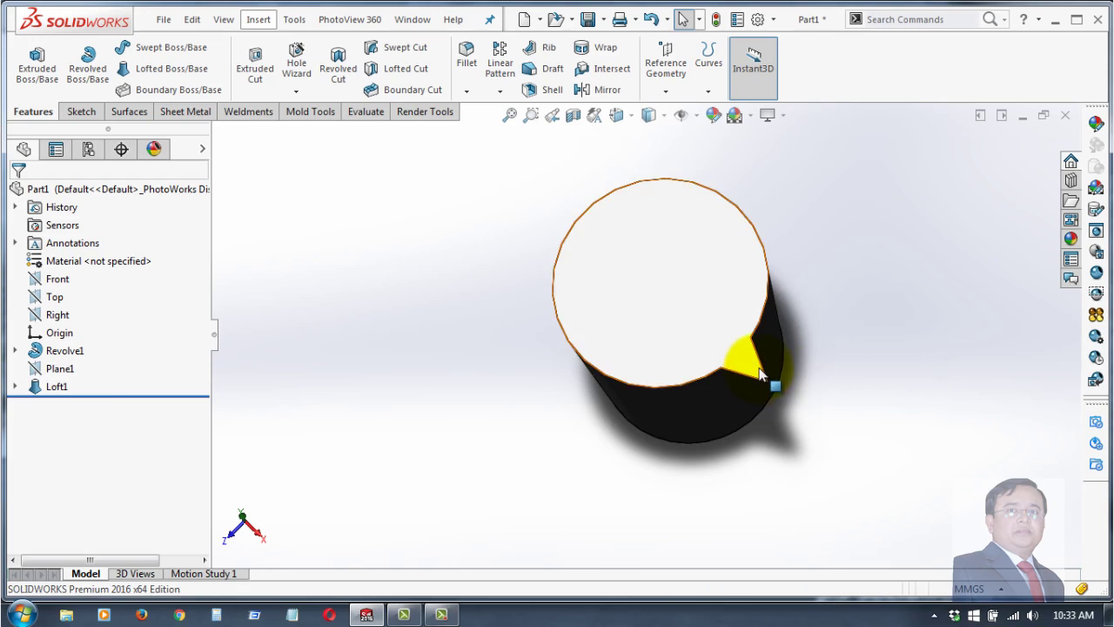
pyautogui.click(760, 368)
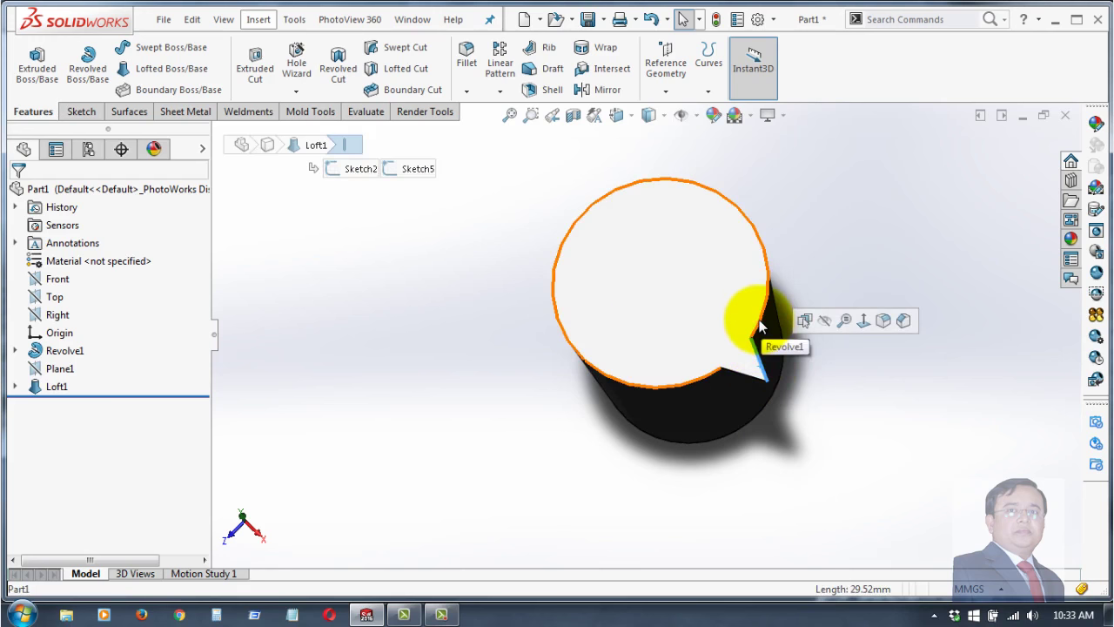
pyautogui.click(760, 323)
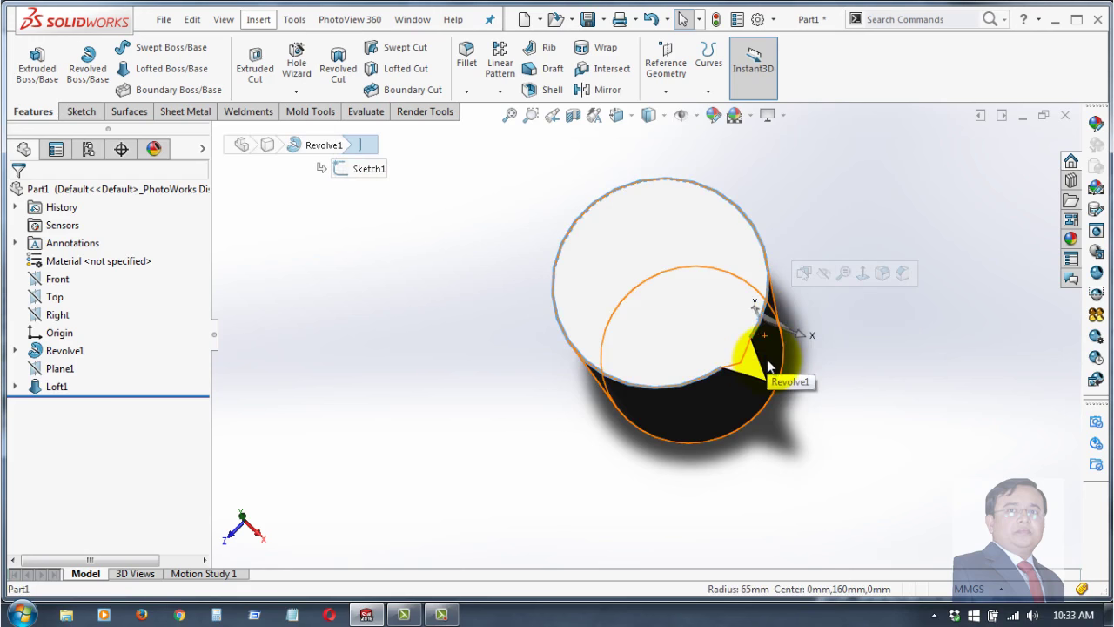
pyautogui.click(766, 387)
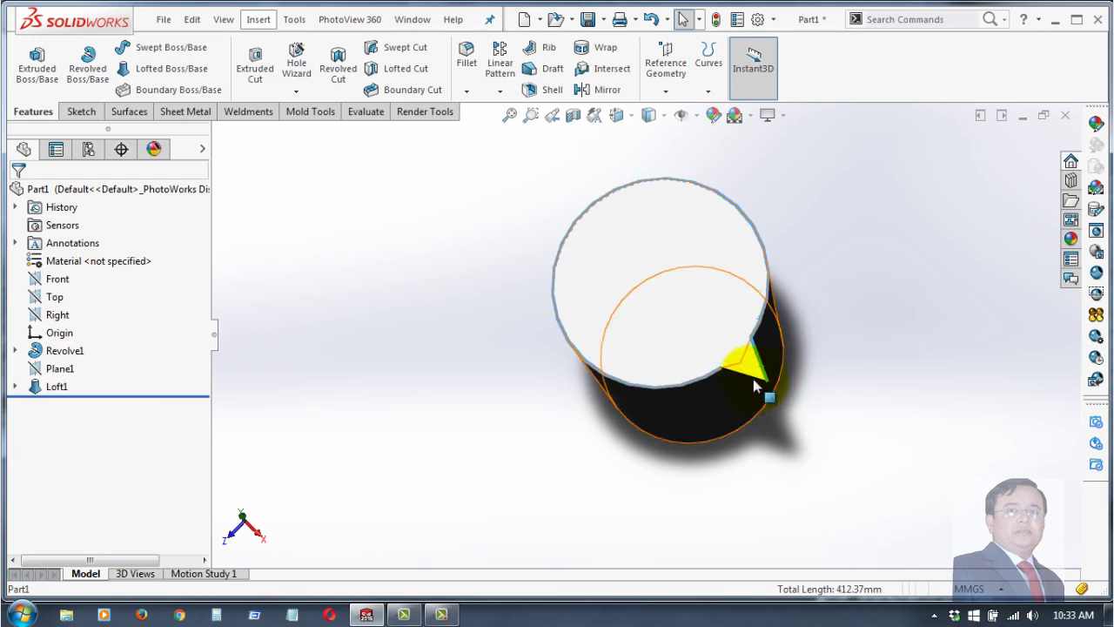
pyautogui.keyDown('ctrl'); pyautogui.click(754, 381); pyautogui.keyUp('ctrl')
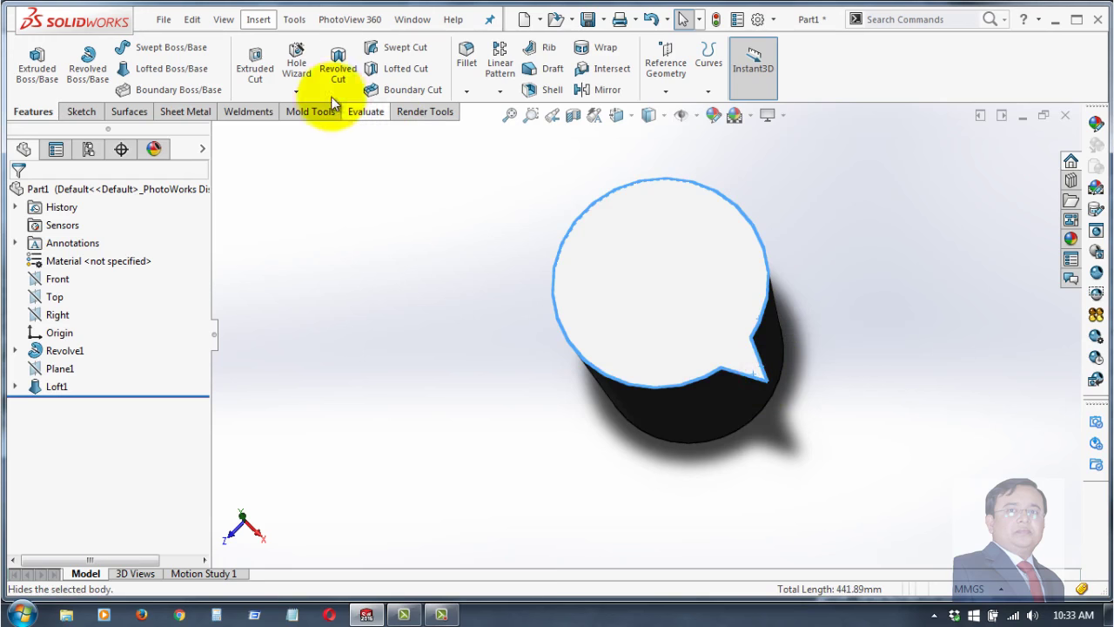
pyautogui.click(81, 112)
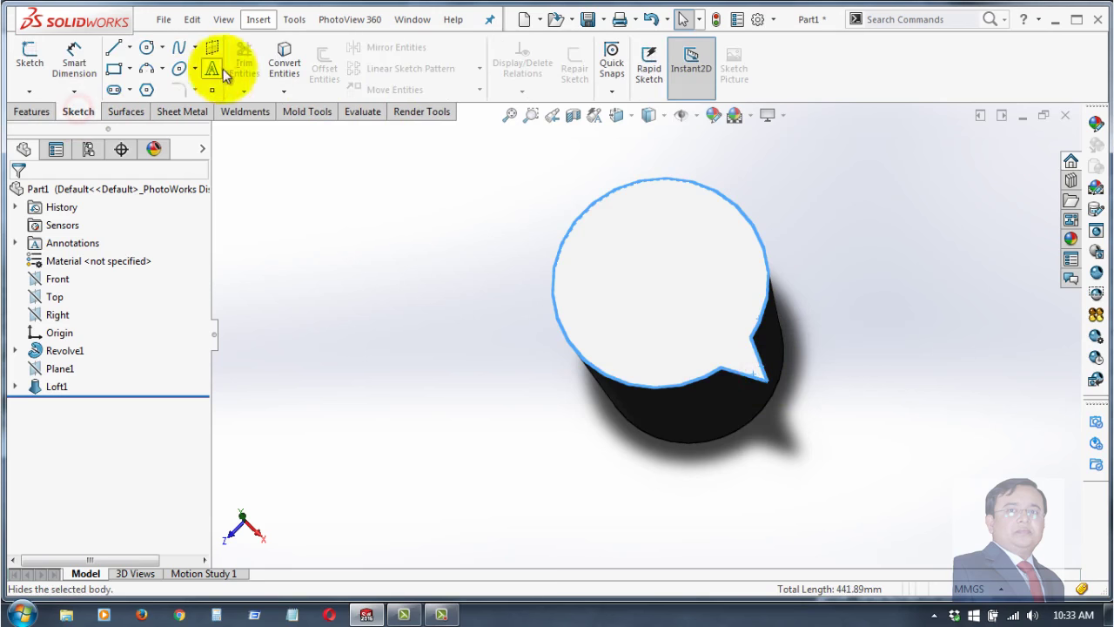
pyautogui.click(286, 50)
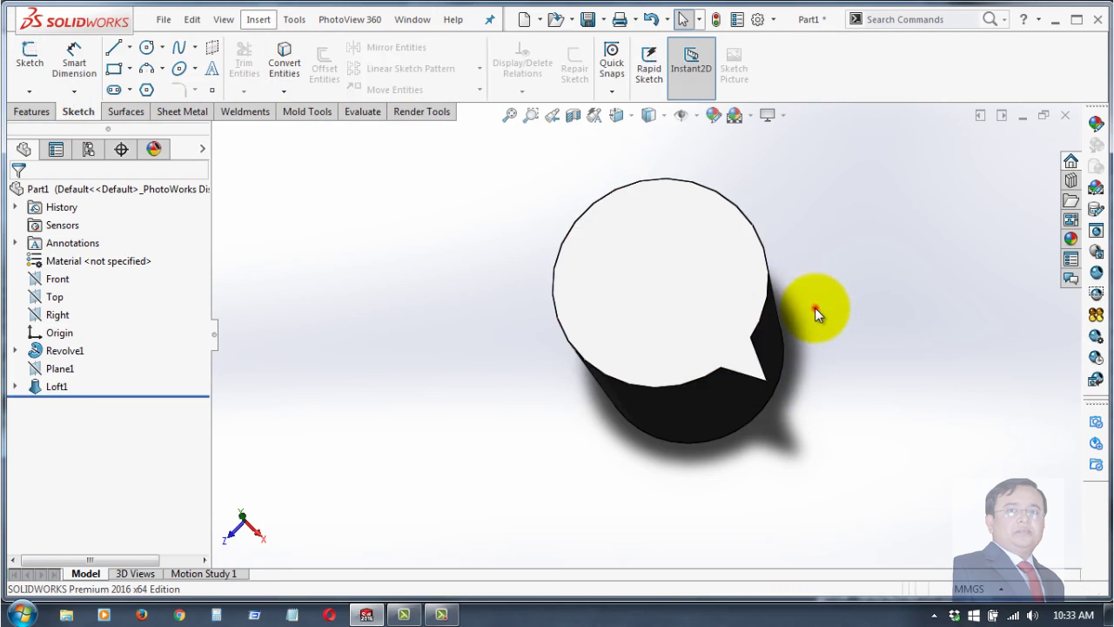
pyautogui.moveTo(825, 380); pyautogui.dragTo(763, 269, button='middle')
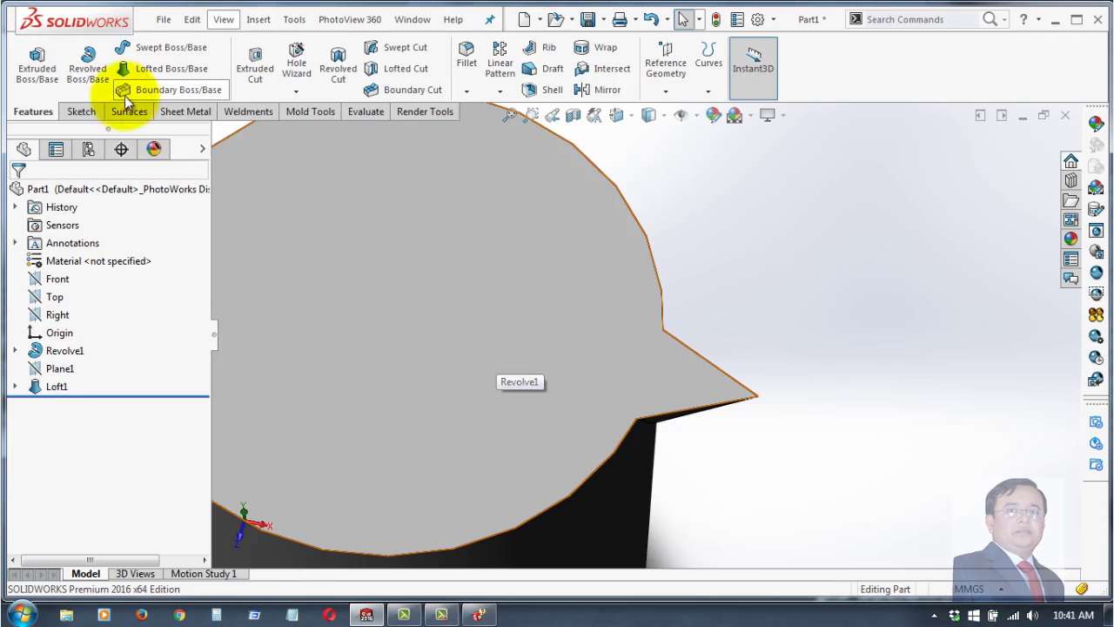
# - Start a new sketch on the mug's top face
pyautogui.click(461, 253)
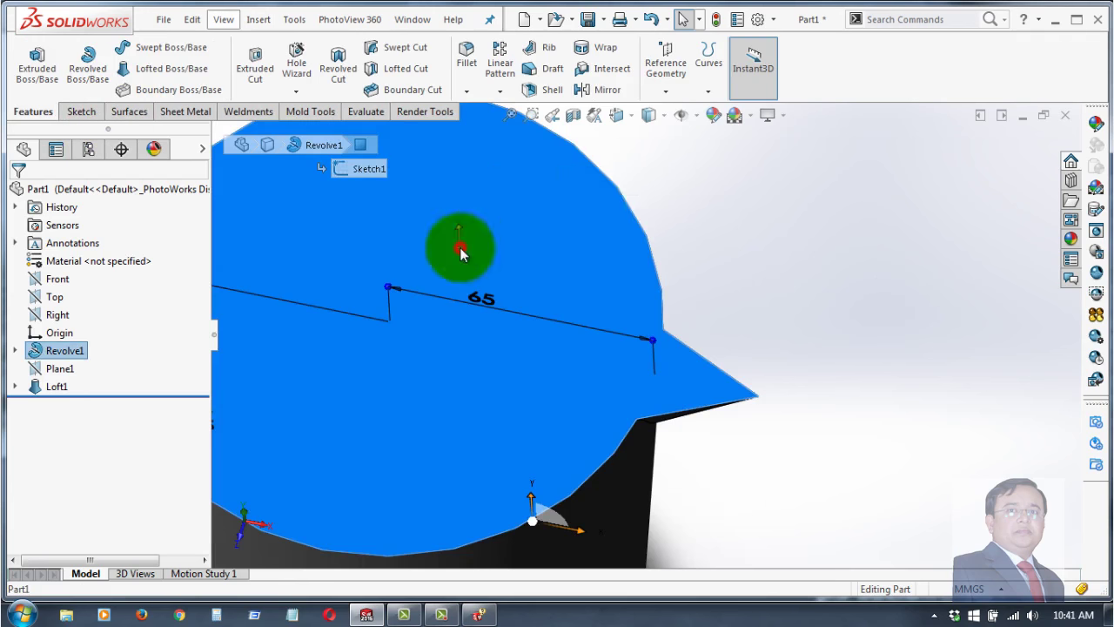
pyautogui.click(520, 195)
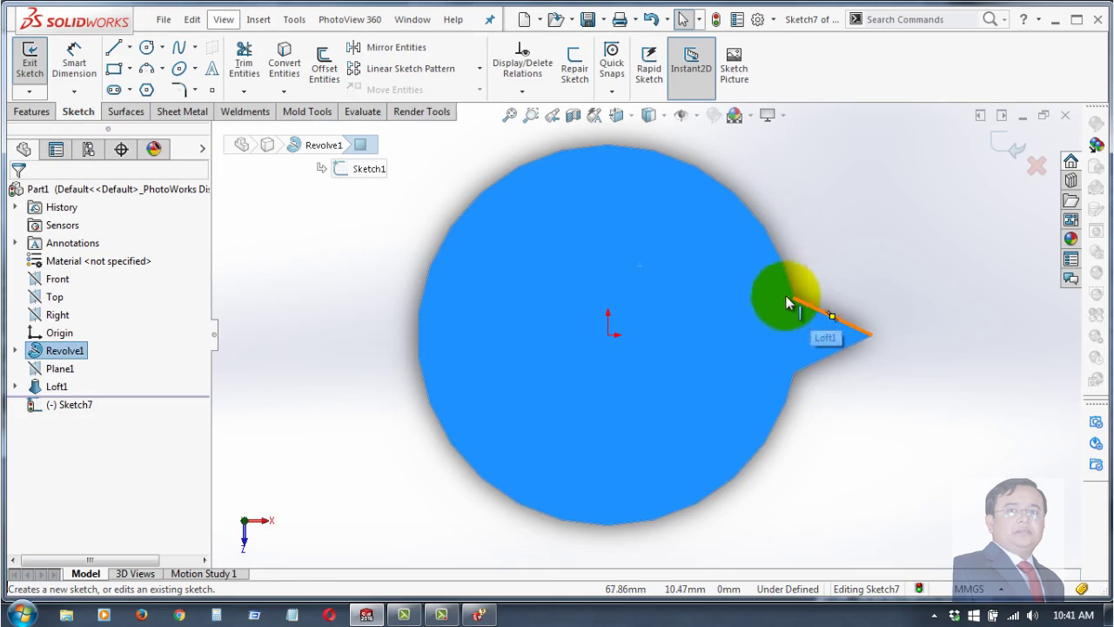
pyautogui.moveTo(953, 438); pyautogui.dragTo(703, 399, button='middle')
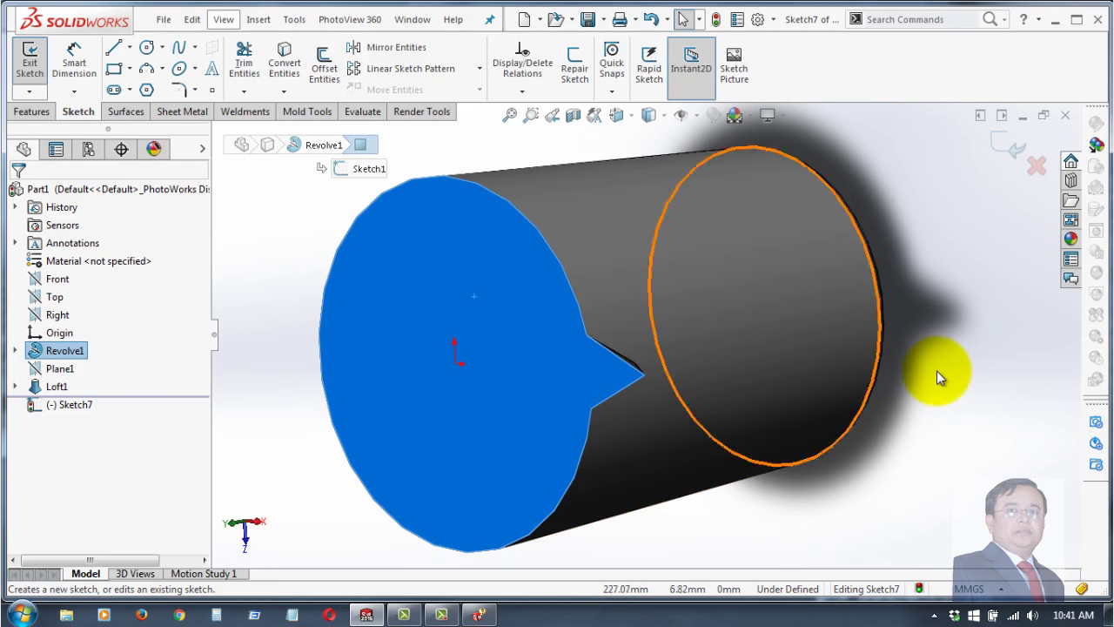
pyautogui.moveTo(937, 371)
pyautogui.mouseDown(button='middle')
pyautogui.moveTo(900, 398)
pyautogui.moveTo(828, 407)
pyautogui.mouseUp(button='middle')
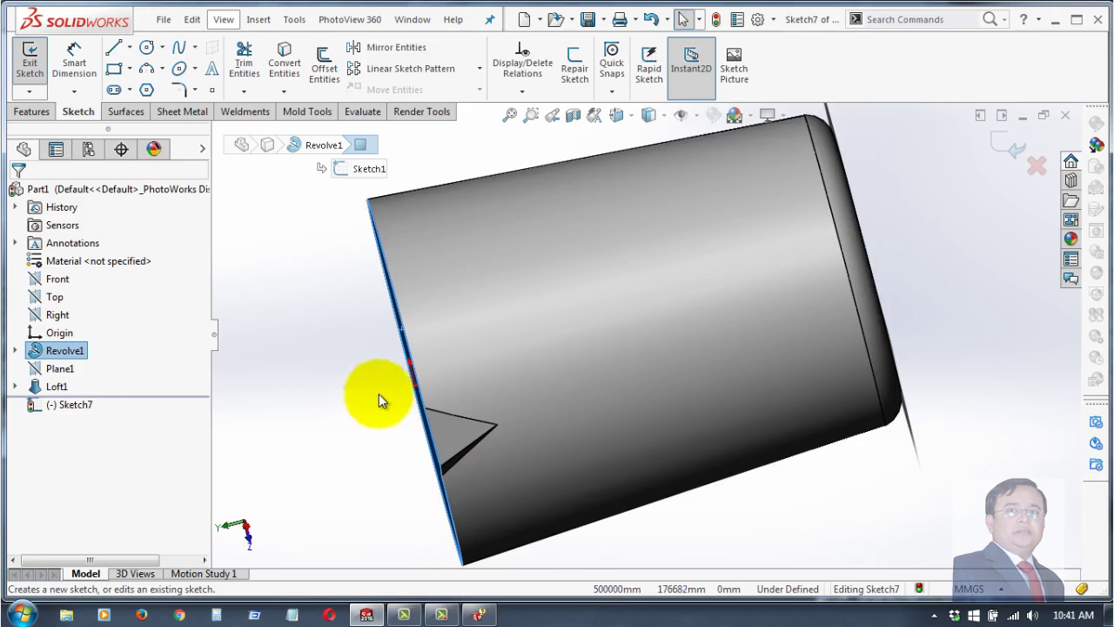
pyautogui.moveTo(360, 406); pyautogui.dragTo(398, 378, button='middle')
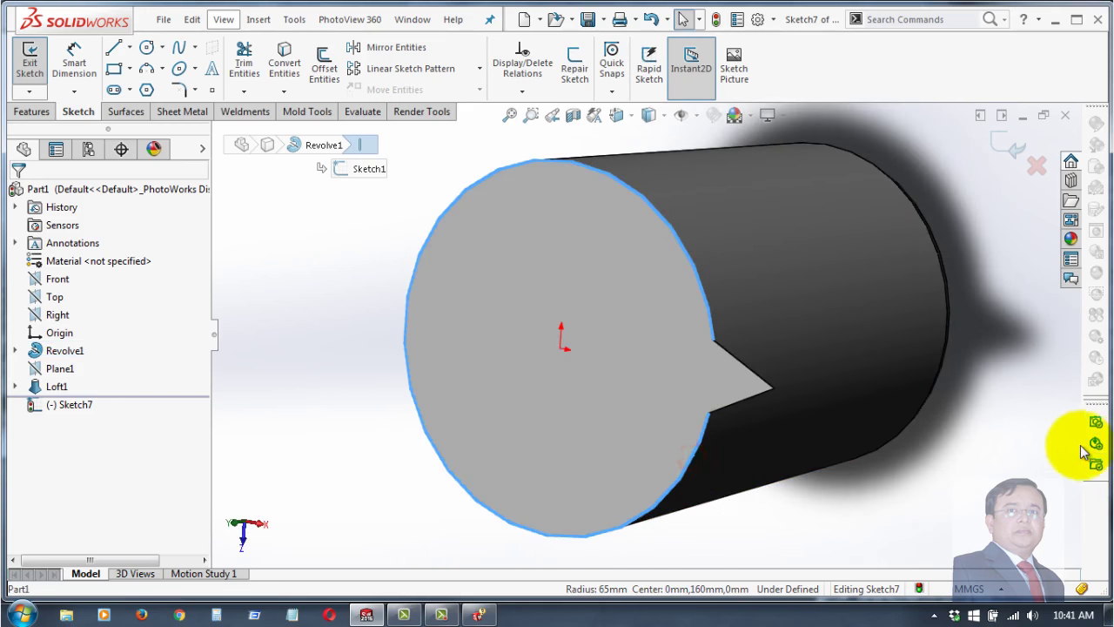
pyautogui.moveTo(1085, 448); pyautogui.dragTo(1049, 457, button='middle')
# - Convert the rim outline and both spout notch edges into sketch geometry
pyautogui.click(284, 61)
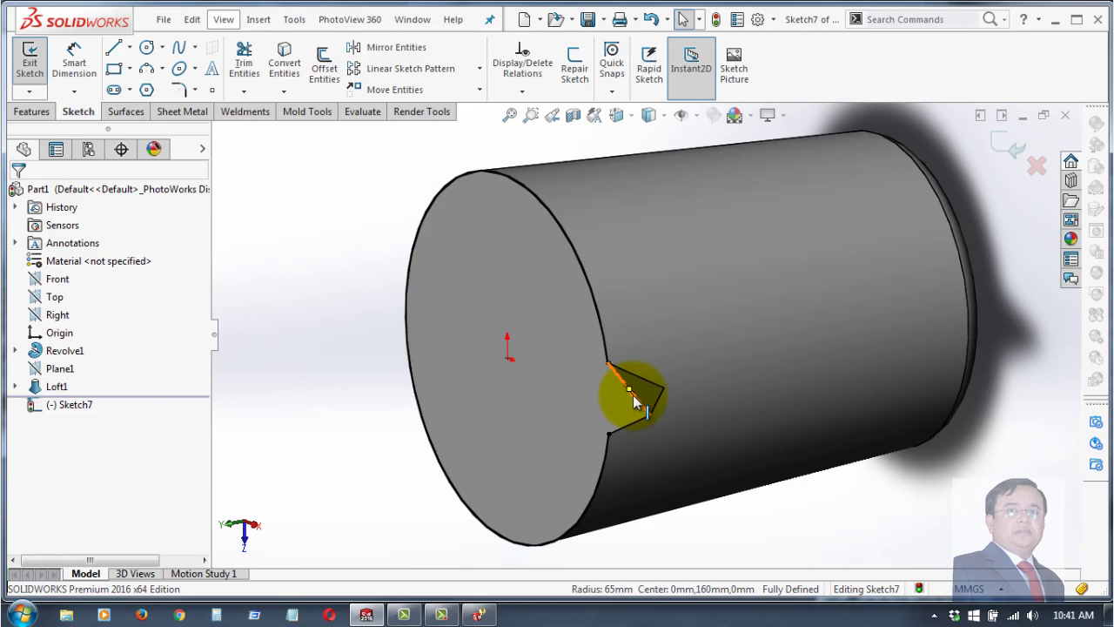
pyautogui.moveTo(632, 396); pyautogui.dragTo(641, 424)
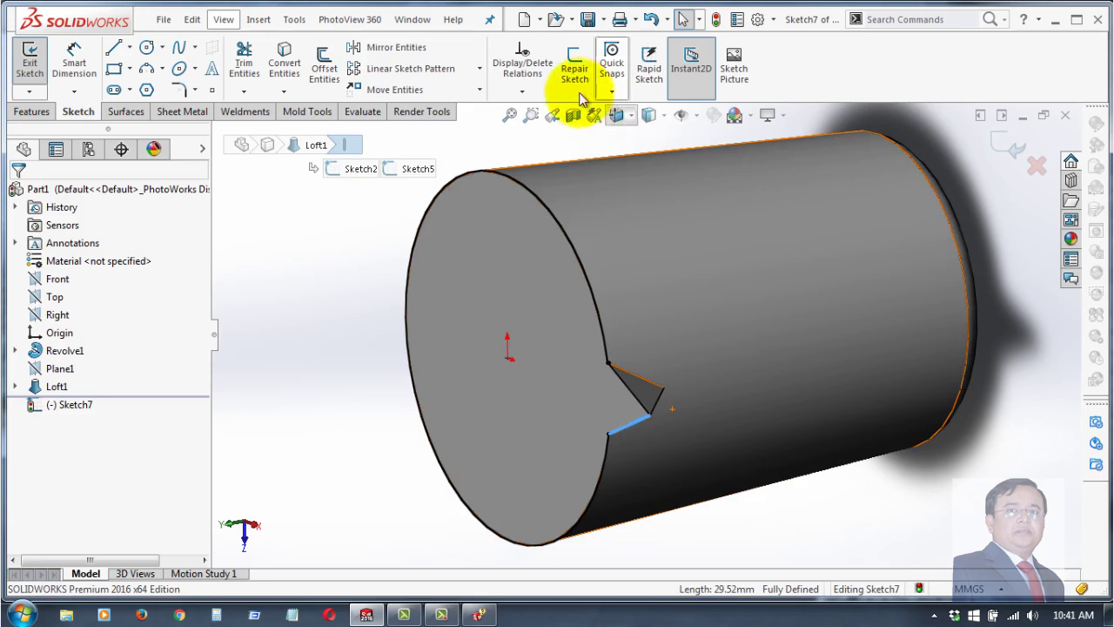
pyautogui.click(285, 54)
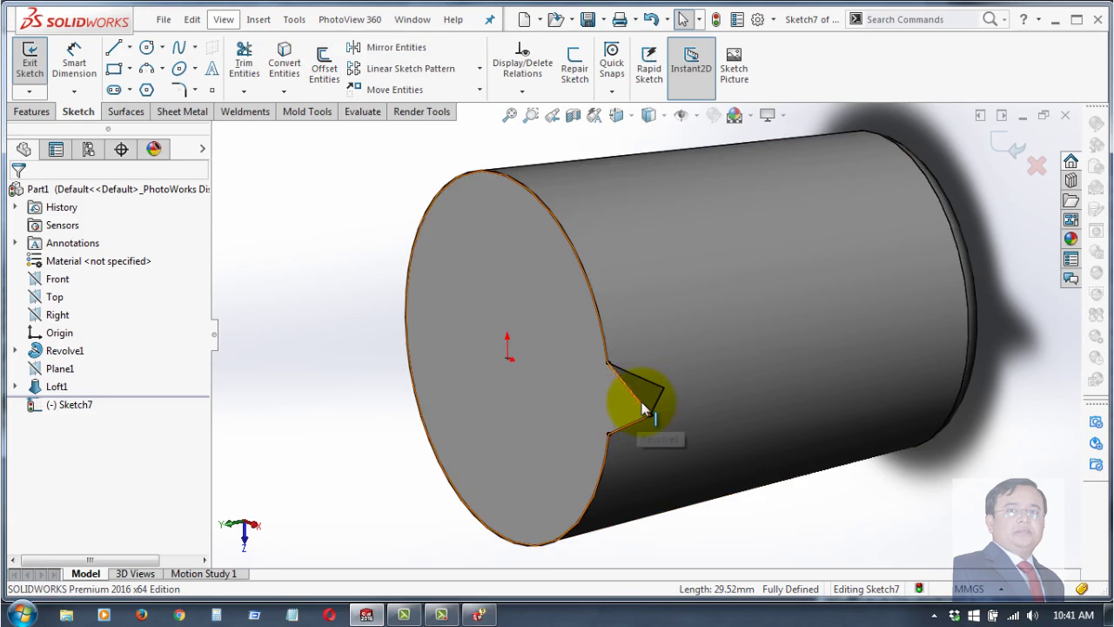
pyautogui.click(645, 408)
pyautogui.click(289, 56)
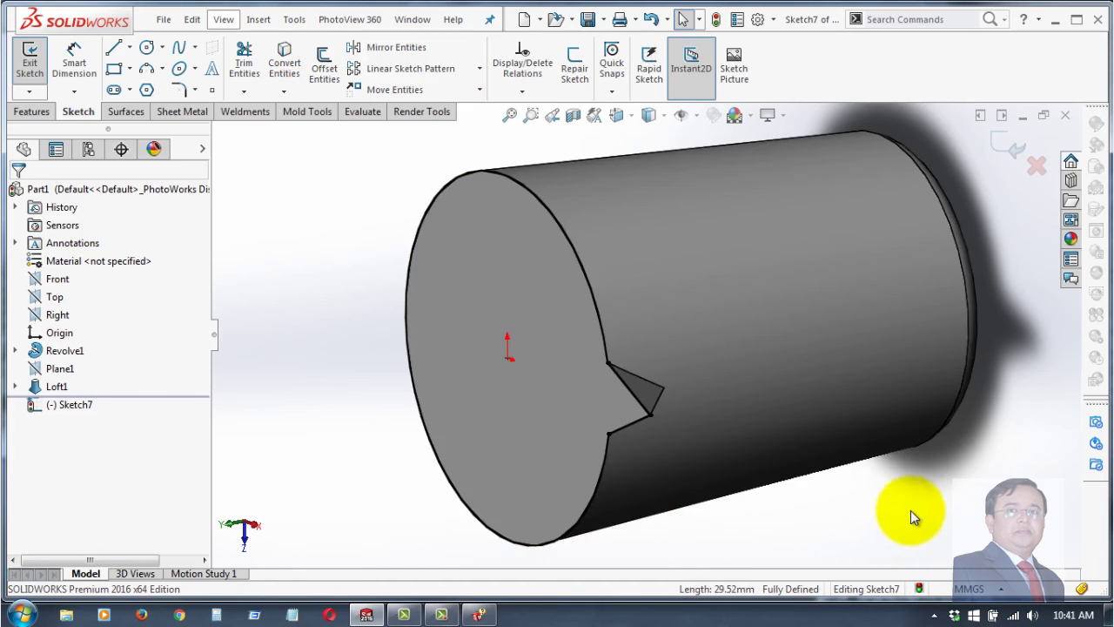
pyautogui.hotkey('ctrl', '8')
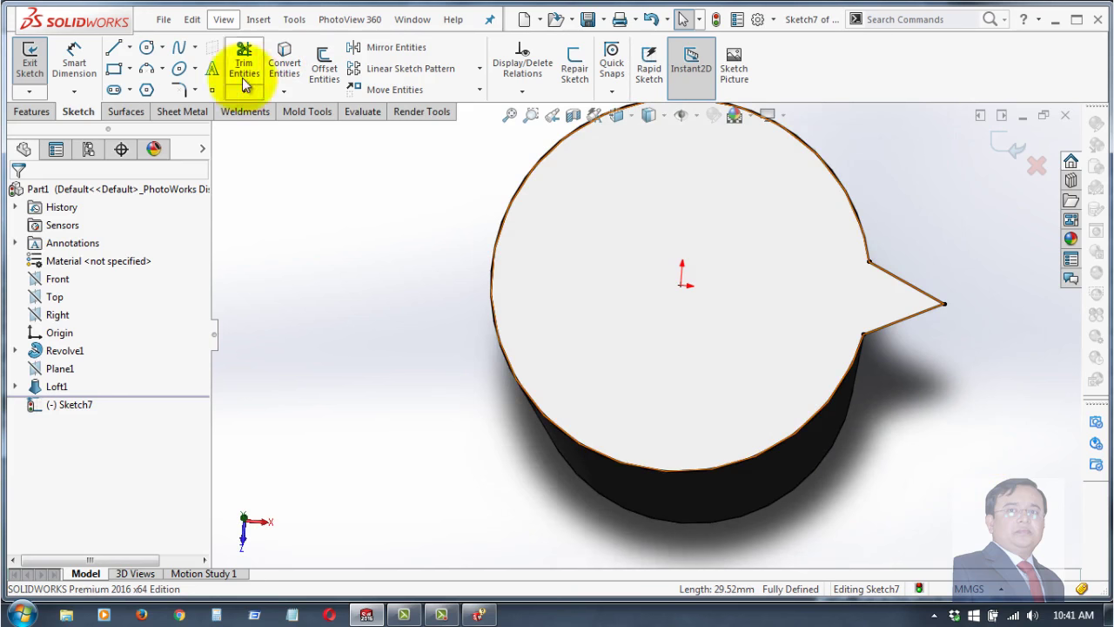
# - Offset the rim-and-spout outline 5 mm outward
pyautogui.click(321, 64)
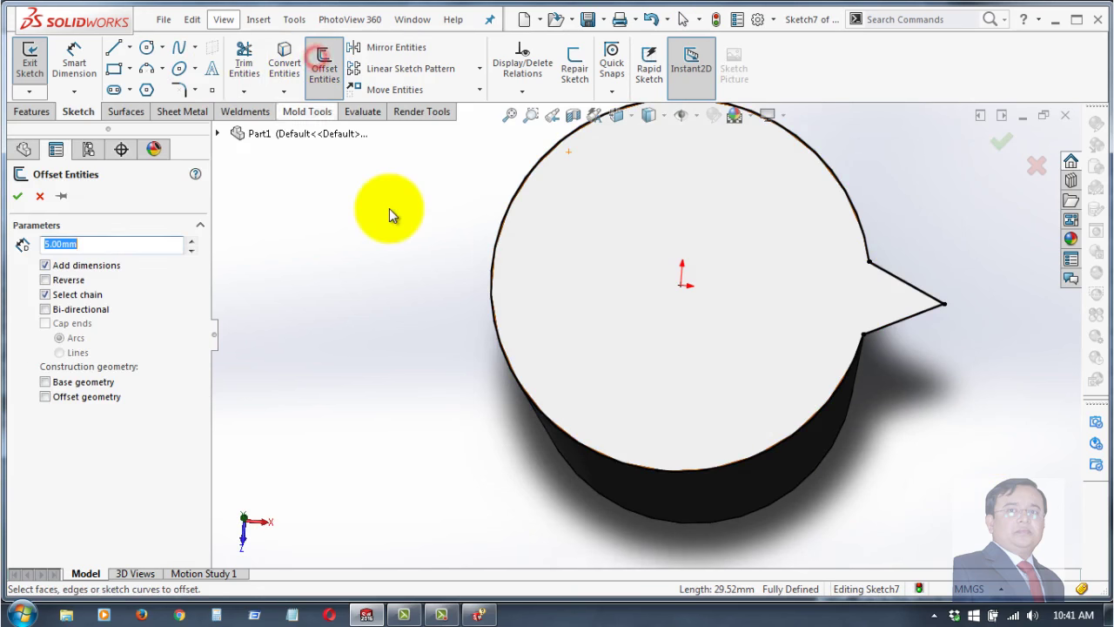
pyautogui.click(496, 333)
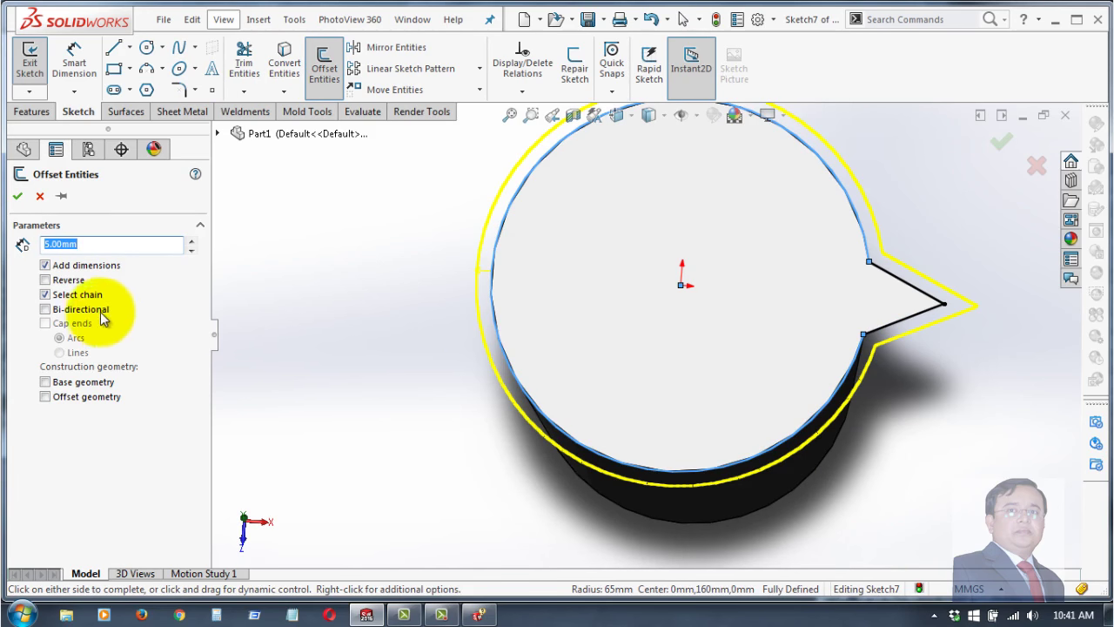
pyautogui.click(15, 198)
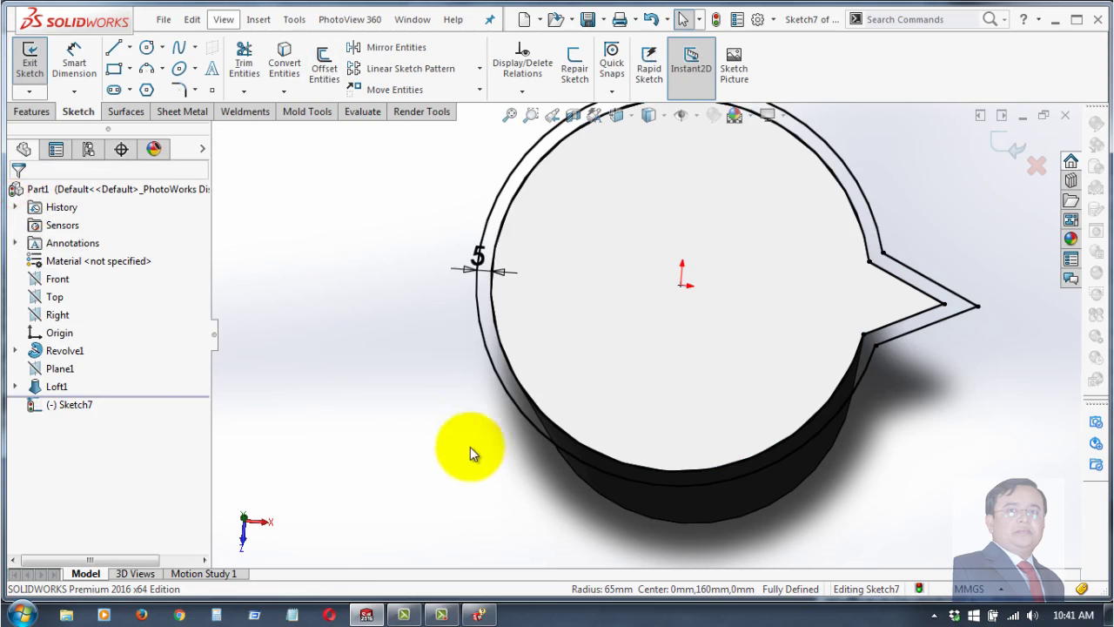
pyautogui.click(482, 312)
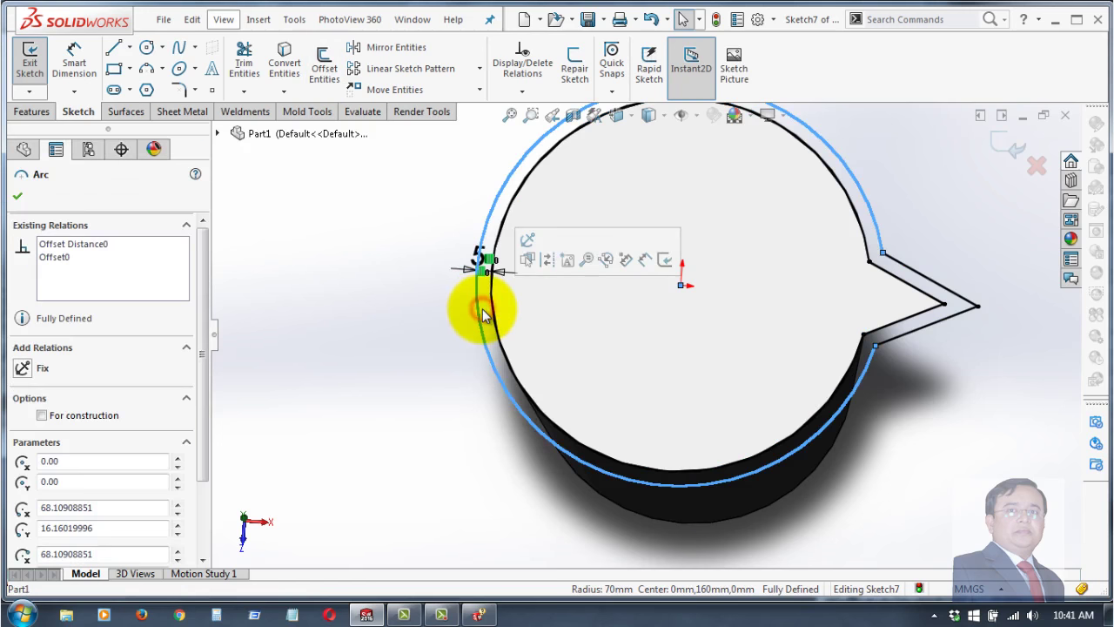
# - Extrude Sketch7's ring between the outlines with a 5.00 mm Blind depth
pyautogui.click(33, 112)
pyautogui.click(37, 61)
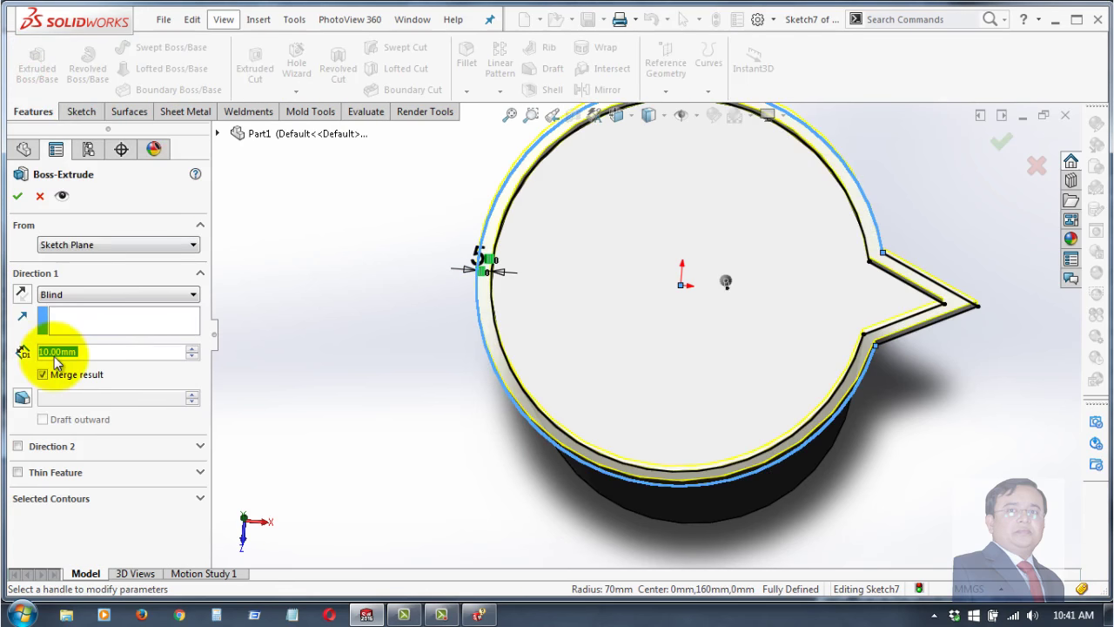
pyautogui.moveTo(87, 352); pyautogui.dragTo(7, 352)
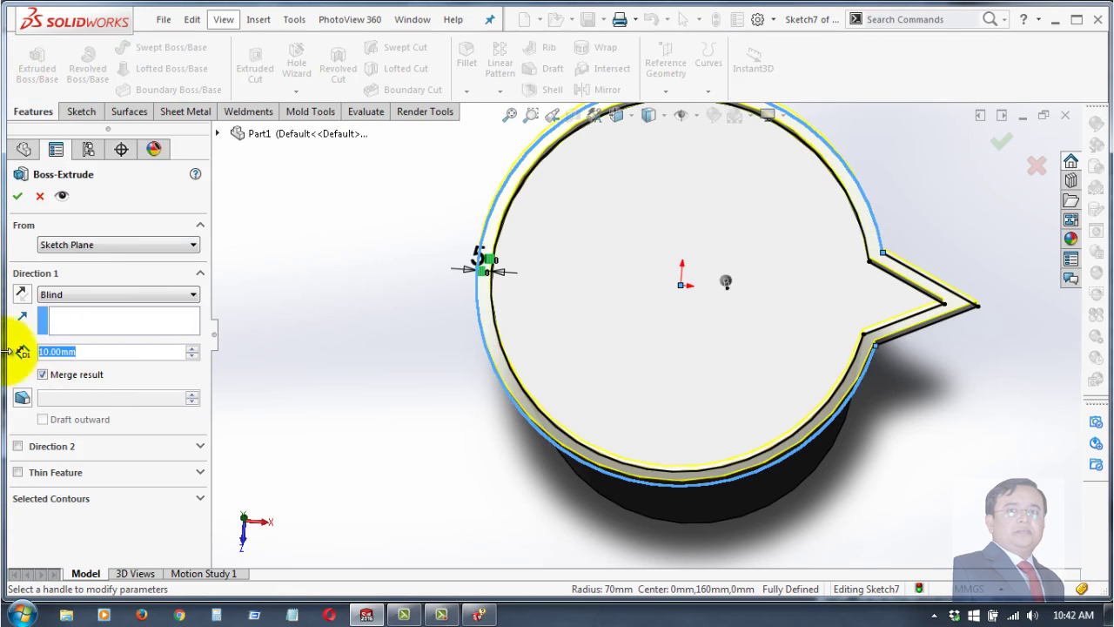
pyautogui.write('5')
pyautogui.press('Return')
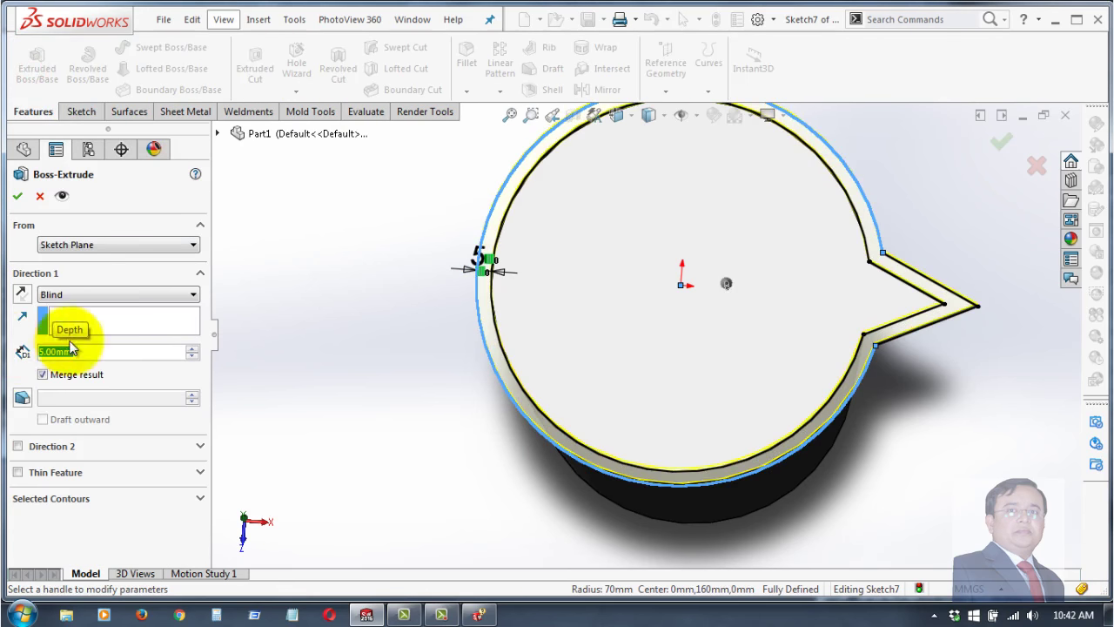
# - Check the lip preview around the rim and spout, then accept Boss-Extrude6
pyautogui.moveTo(438, 360); pyautogui.dragTo(639, 280, button='middle')
pyautogui.scroll(3, 800, 329)
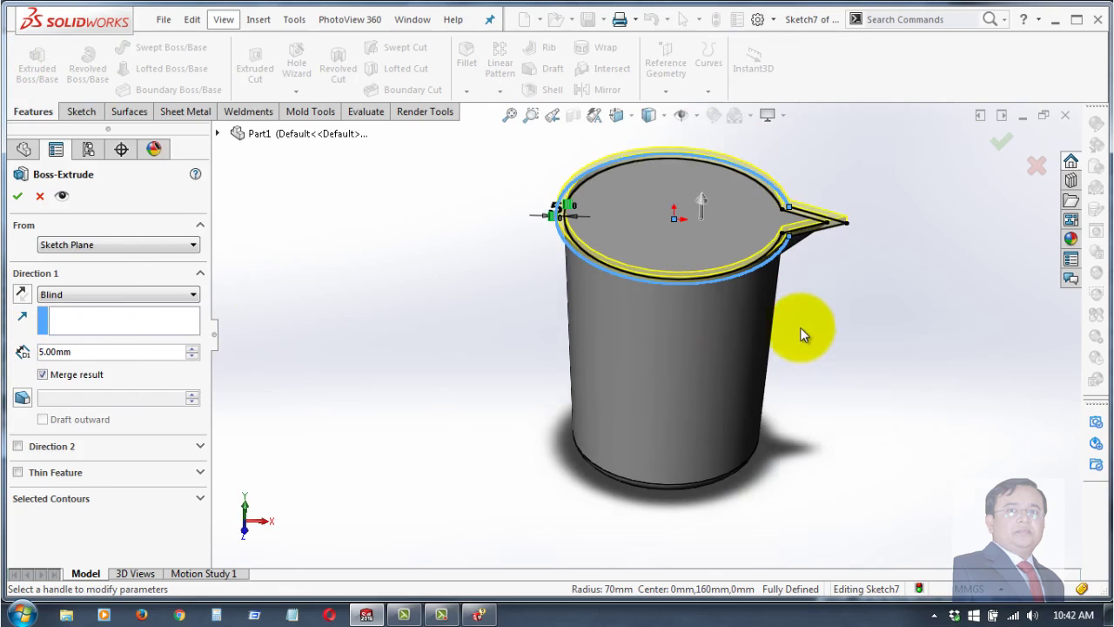
pyautogui.moveTo(796, 350); pyautogui.dragTo(794, 252, button='middle')
pyautogui.scroll(-2, 795, 252)
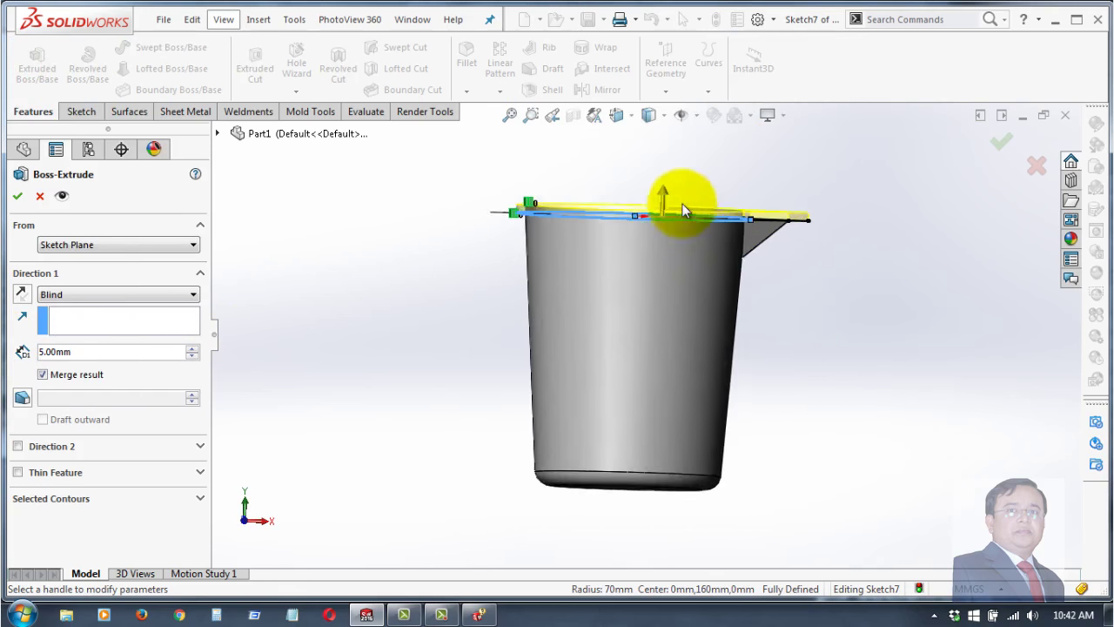
pyautogui.scroll(-3, 683, 203)
pyautogui.scroll(-2, 645, 254)
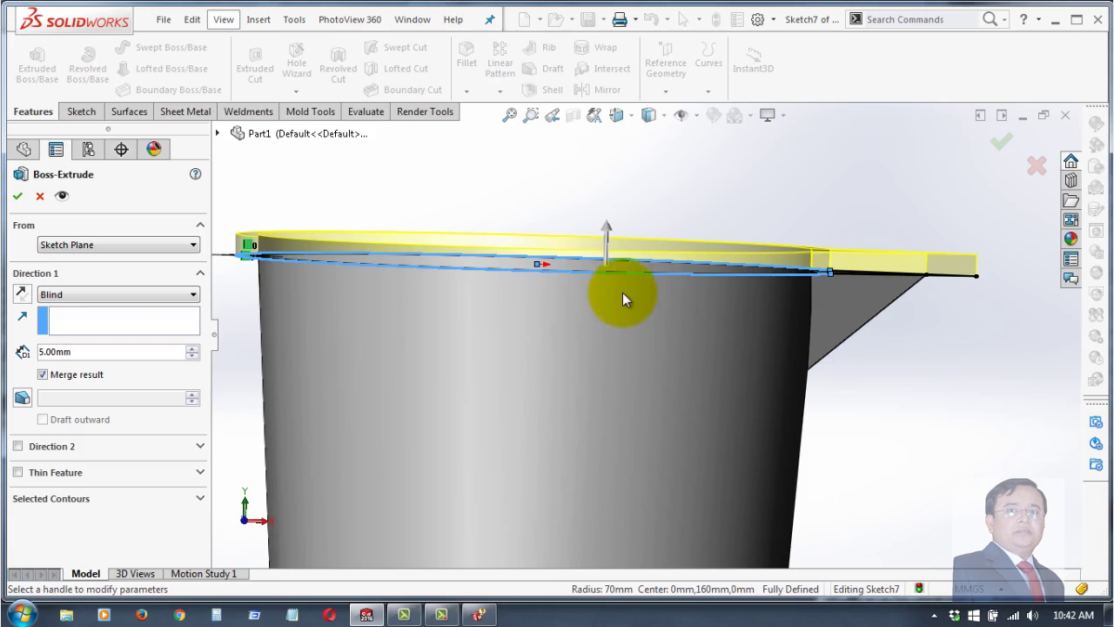
pyautogui.moveTo(622, 292); pyautogui.dragTo(624, 209, button='middle')
pyautogui.moveTo(566, 338)
pyautogui.mouseDown(button='middle')
pyautogui.moveTo(557, 247)
pyautogui.moveTo(517, 329)
pyautogui.moveTo(489, 353)
pyautogui.mouseUp(button='middle')
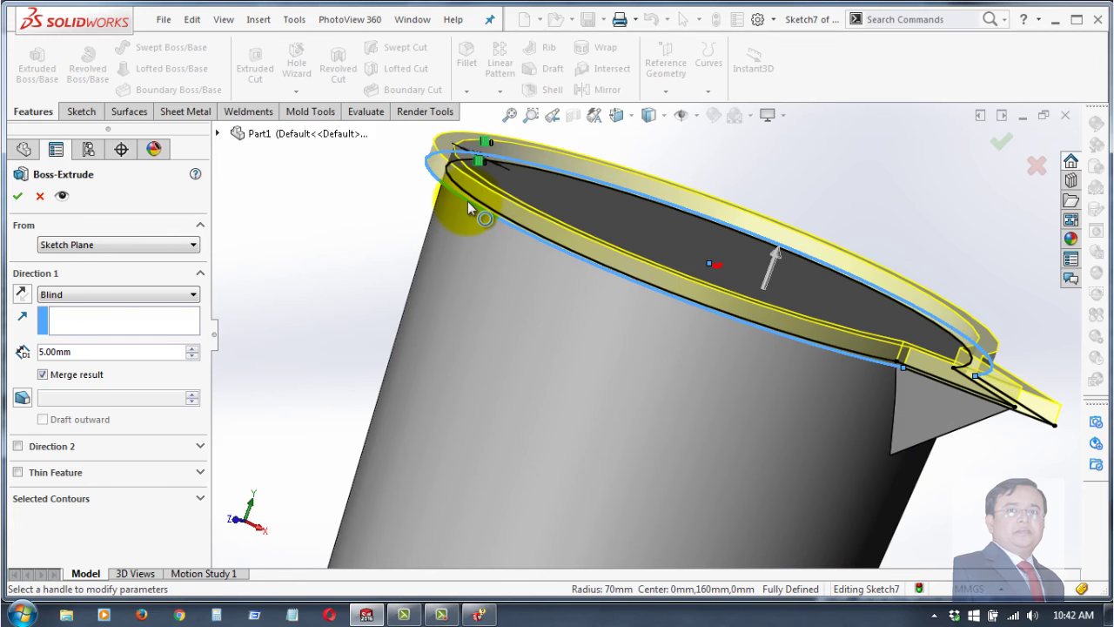
pyautogui.click(18, 197)
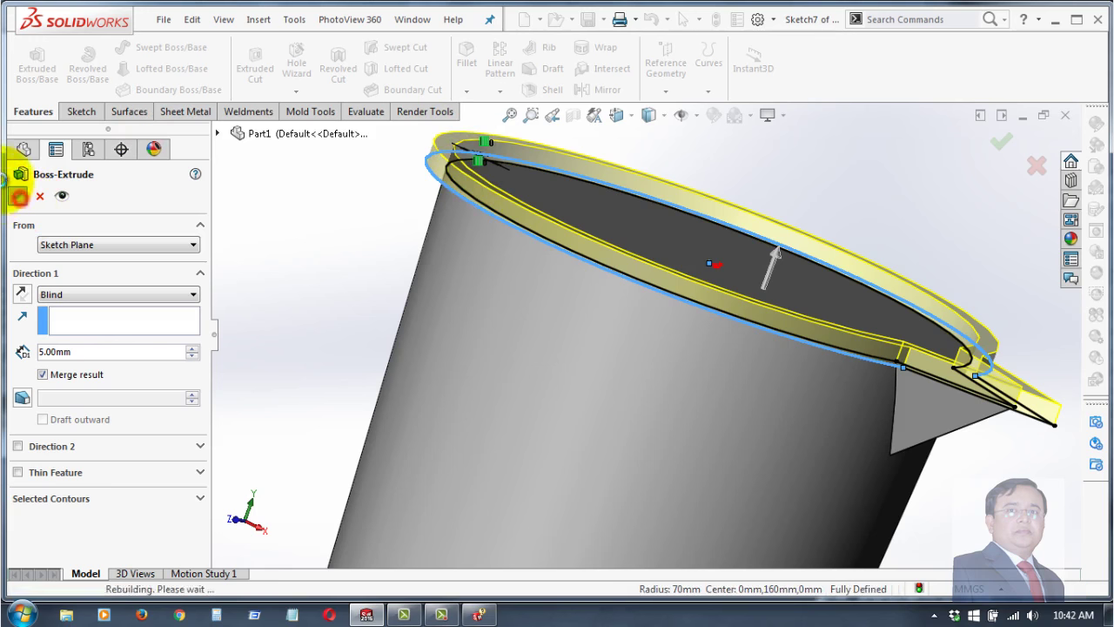
pyautogui.click(340, 266)
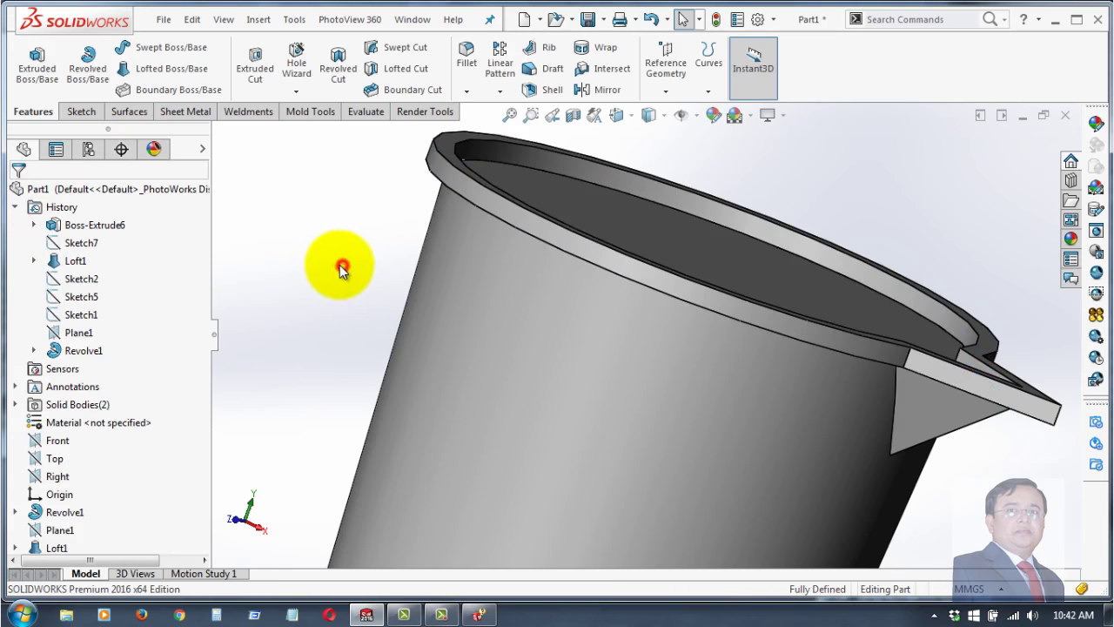
pyautogui.moveTo(372, 261)
pyautogui.mouseDown(button='middle')
pyautogui.moveTo(293, 323)
pyautogui.moveTo(299, 269)
pyautogui.moveTo(347, 255)
pyautogui.moveTo(314, 268)
pyautogui.mouseUp(button='middle')
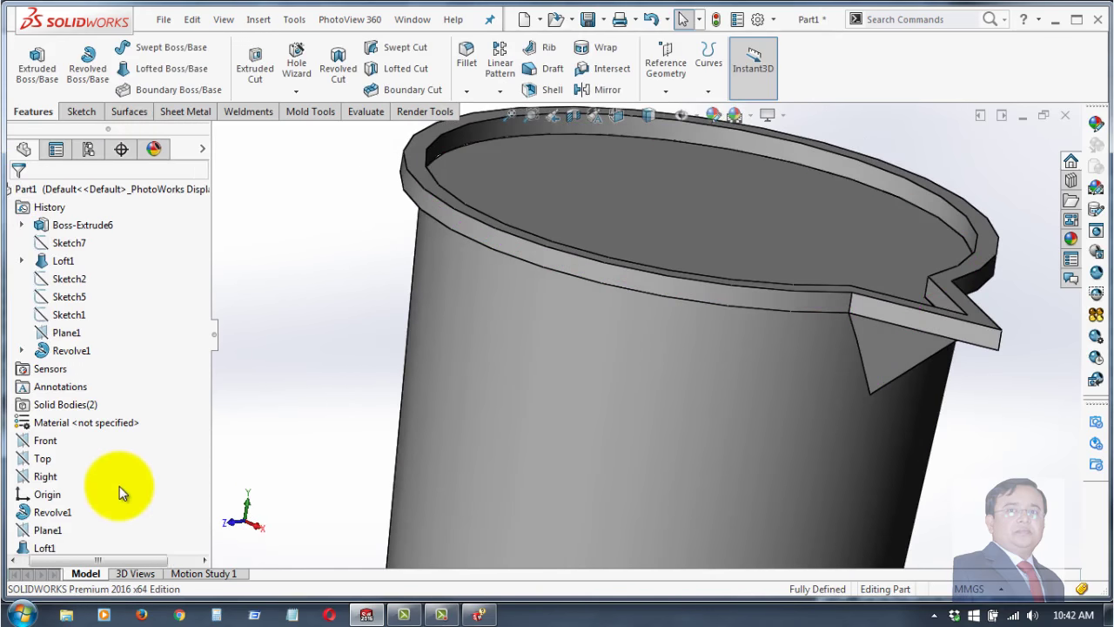
pyautogui.click(57, 548)
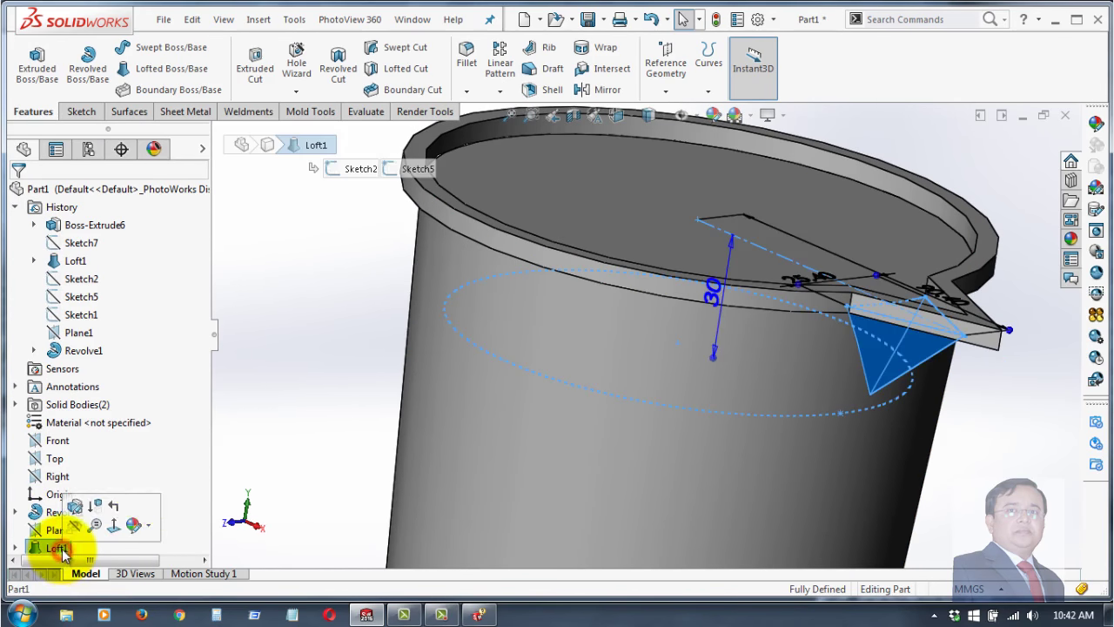
pyautogui.click(320, 455)
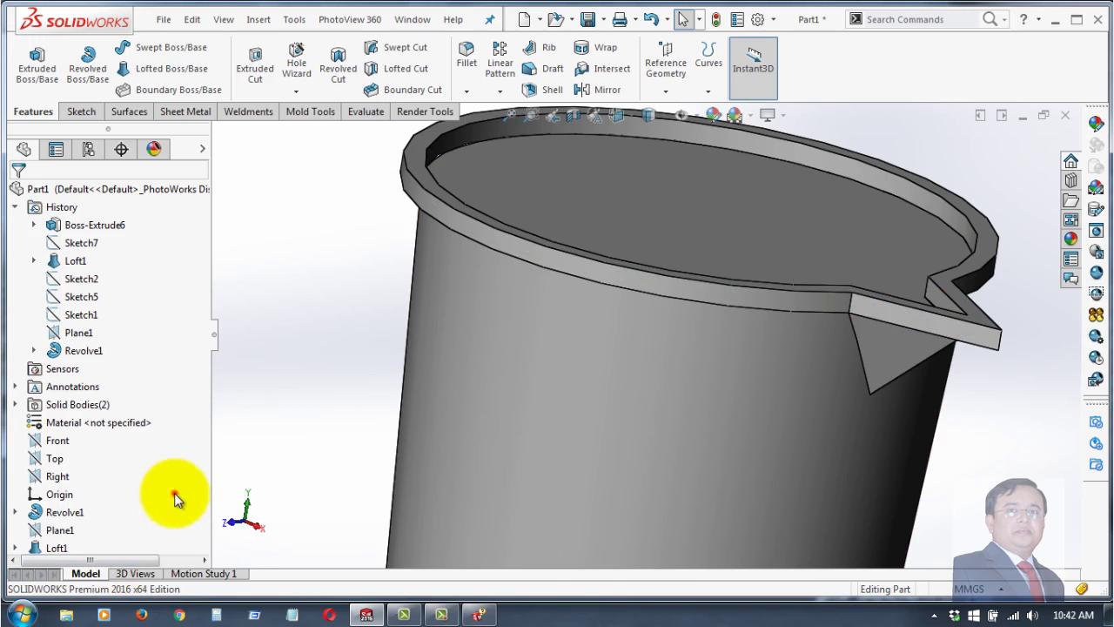
pyautogui.moveTo(174, 493); pyautogui.dragTo(24, 387)
pyautogui.click(336, 374)
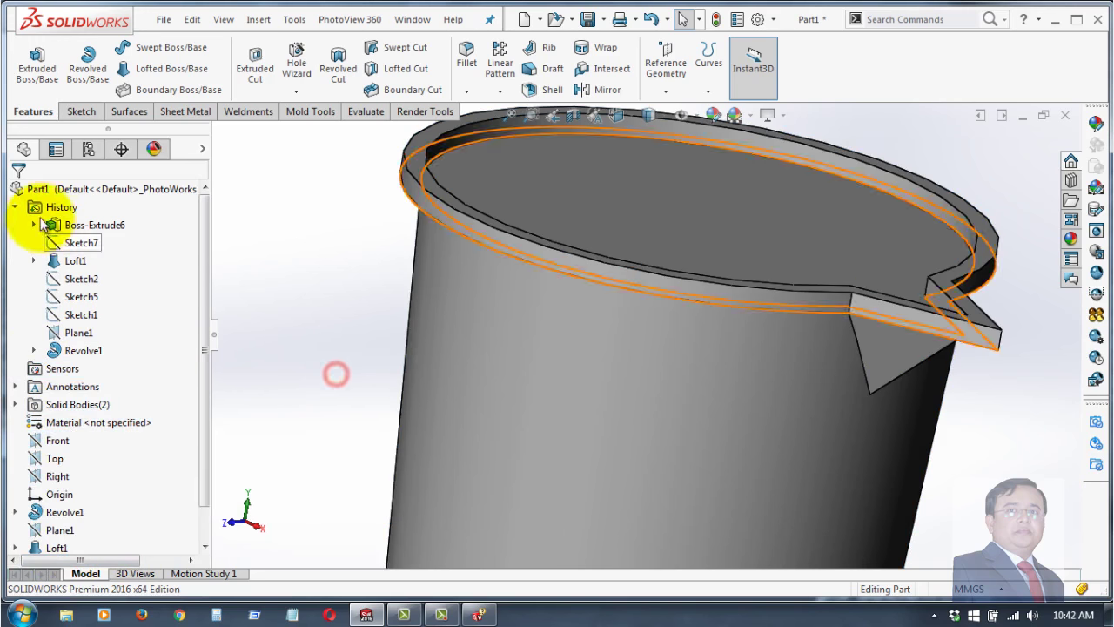
# - Edit Boss-Extrude6 and reverse its 5.00 mm Blind direction so the lip extends downward
pyautogui.click(15, 208)
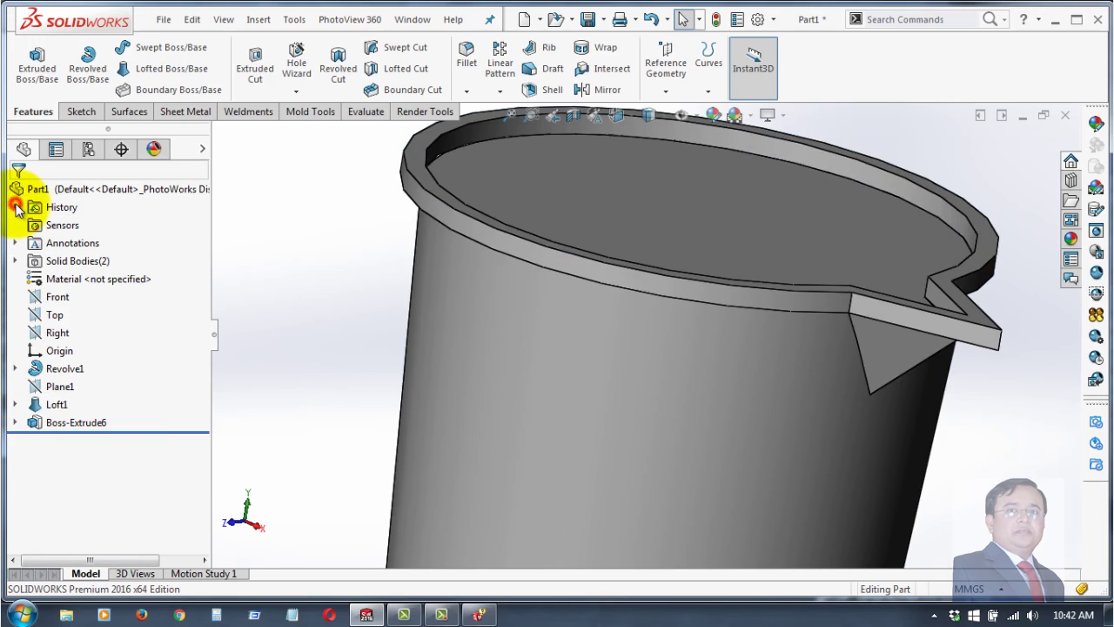
pyautogui.click(87, 423)
pyautogui.click(98, 375)
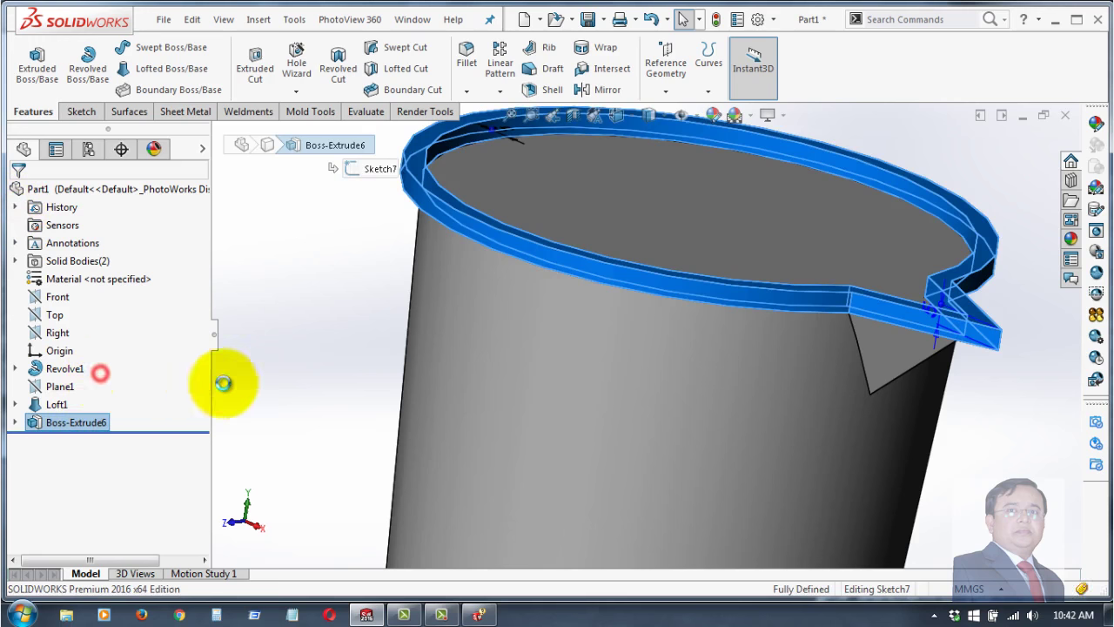
pyautogui.moveTo(360, 378); pyautogui.dragTo(292, 365, button='middle')
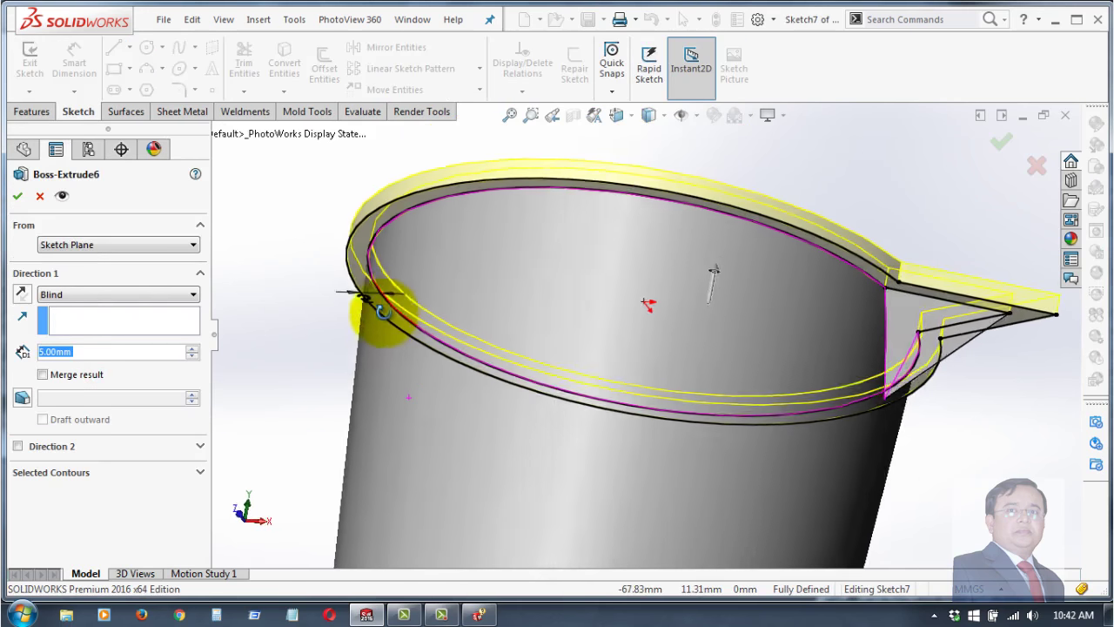
pyautogui.click(22, 296)
pyautogui.click(17, 198)
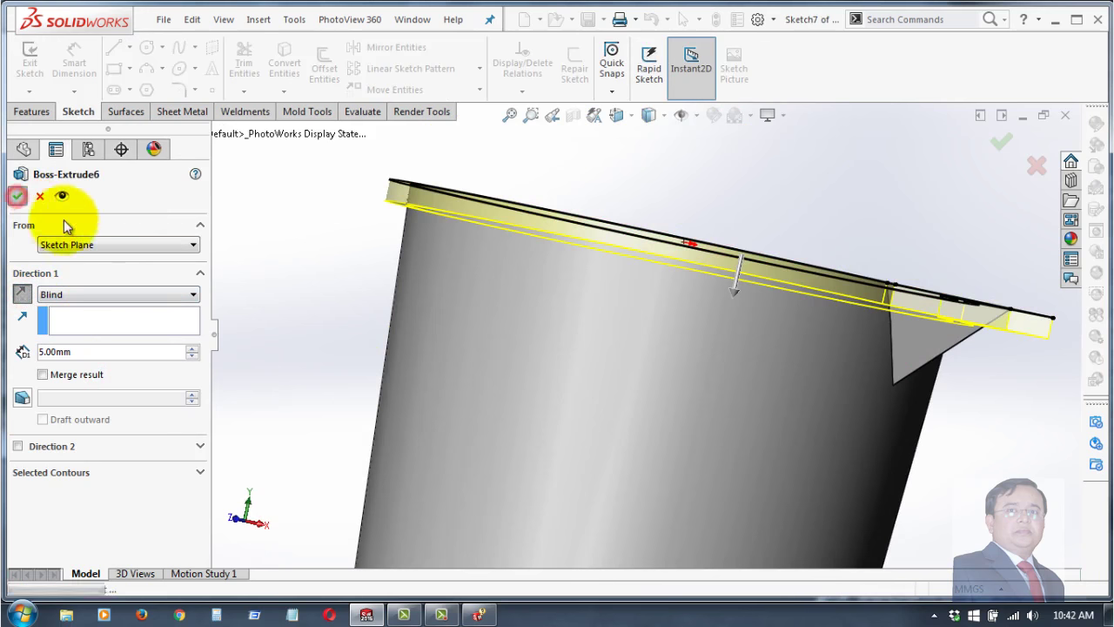
pyautogui.click(316, 266)
pyautogui.moveTo(320, 274)
pyautogui.mouseDown(button='middle')
pyautogui.moveTo(322, 304)
pyautogui.moveTo(286, 378)
pyautogui.moveTo(853, 321)
pyautogui.mouseUp(button='middle')
# - Shell the mug with 1.5 mm walls, removing the top face to open it
pyautogui.click(735, 290)
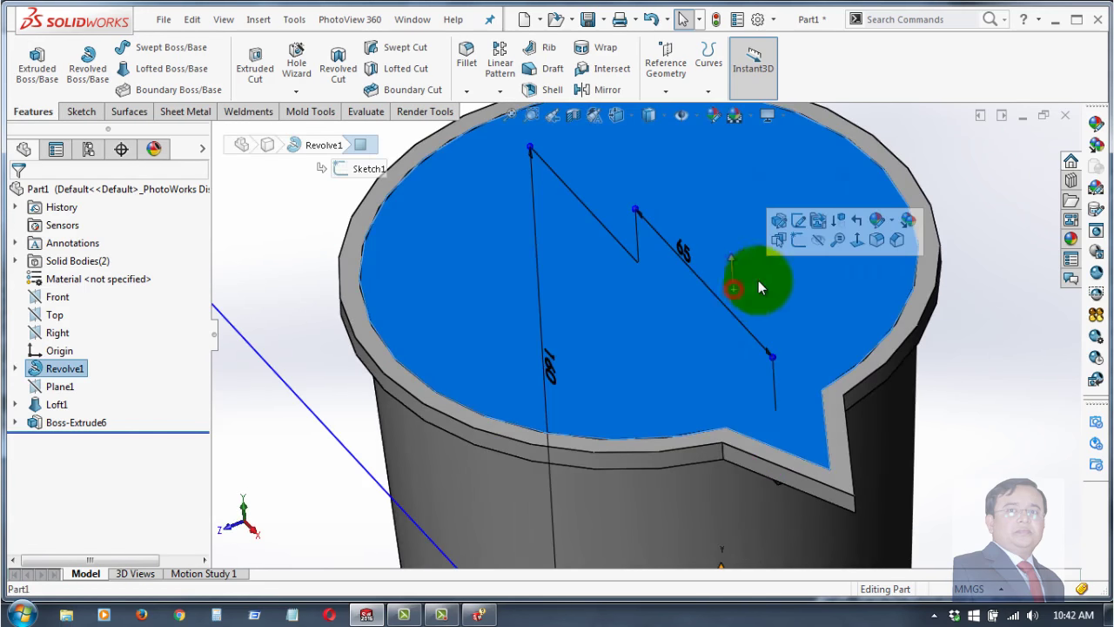
pyautogui.click(554, 91)
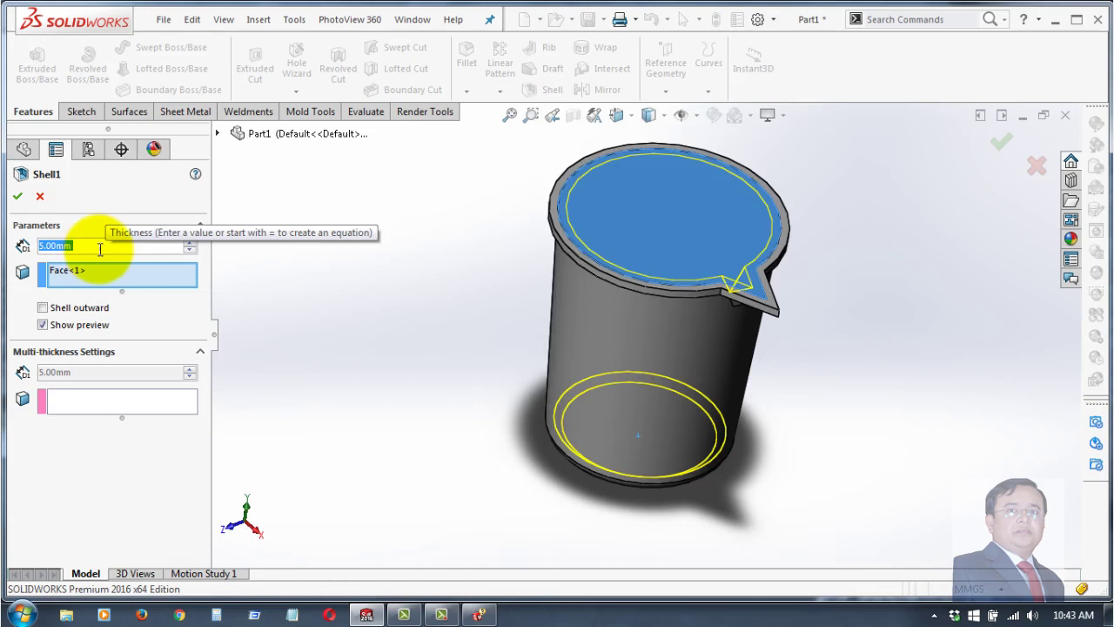
pyautogui.write('1.5')
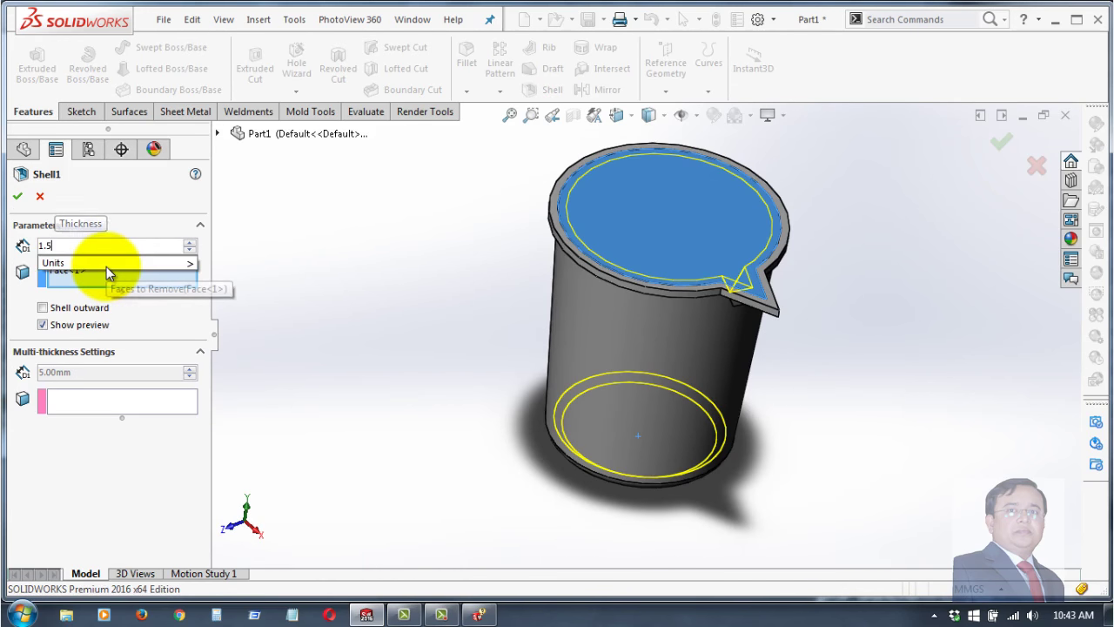
pyautogui.press('Return')
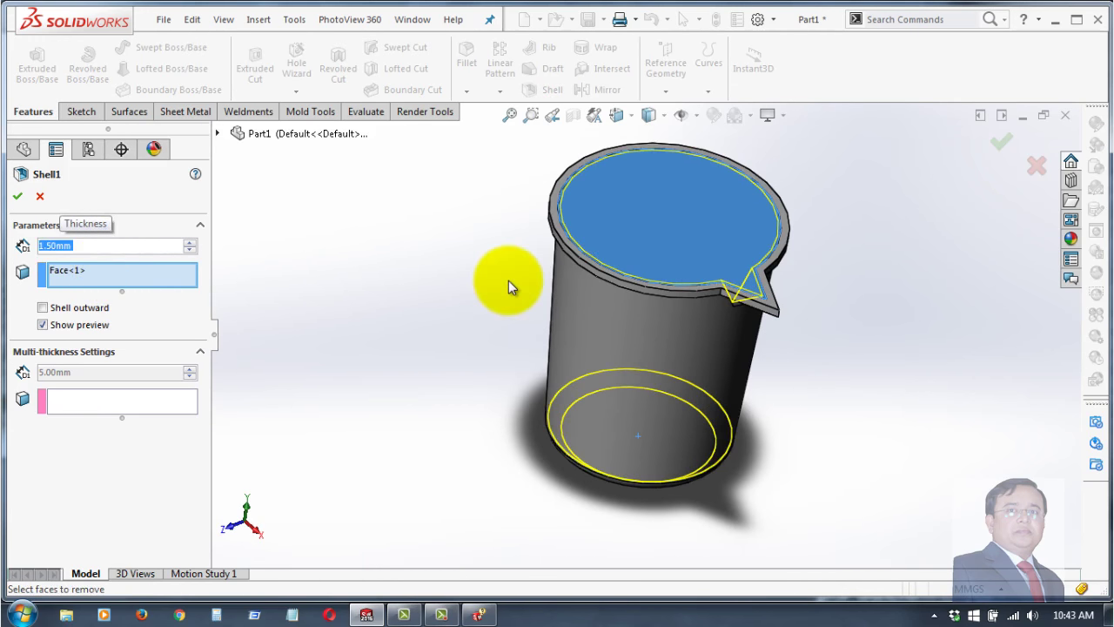
pyautogui.moveTo(508, 280); pyautogui.dragTo(456, 417, button='middle')
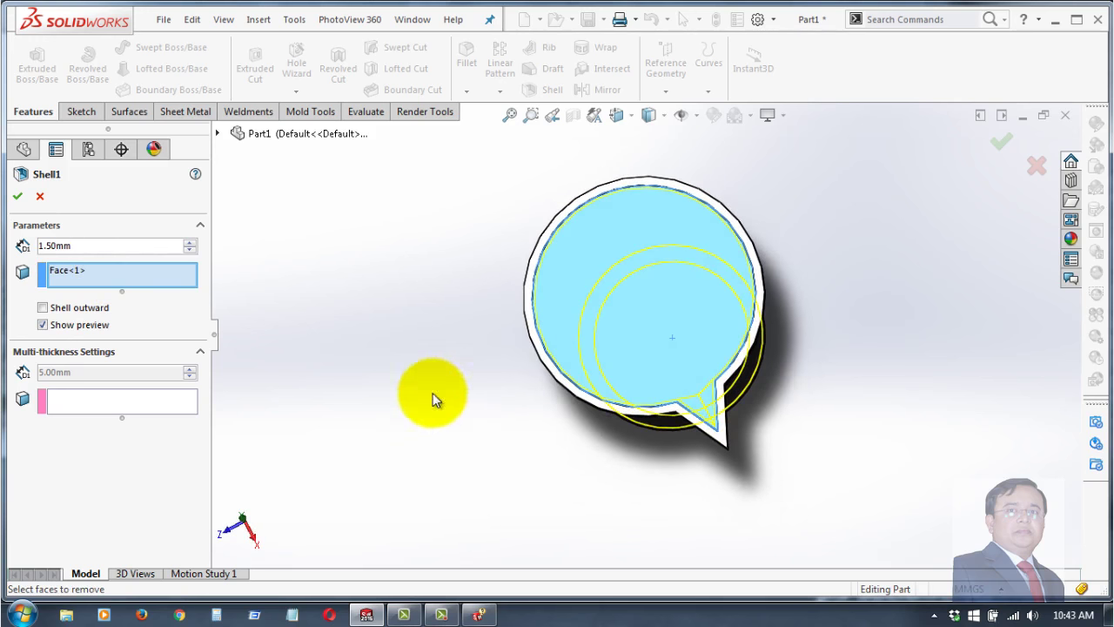
pyautogui.click(16, 197)
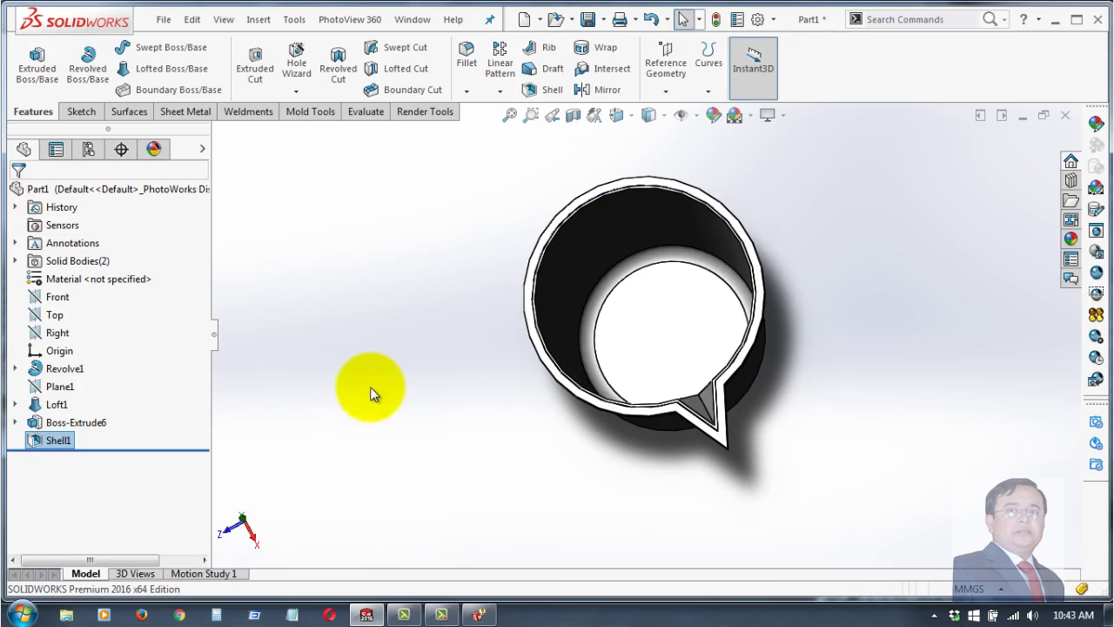
pyautogui.moveTo(370, 387); pyautogui.dragTo(395, 201, button='middle')
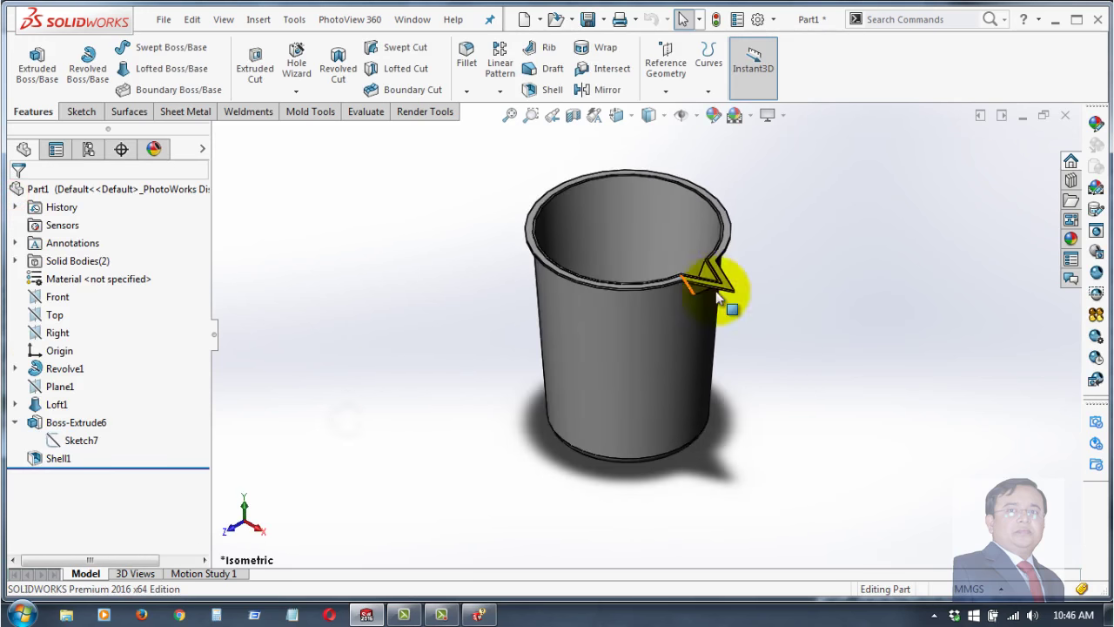
pyautogui.click(573, 115)
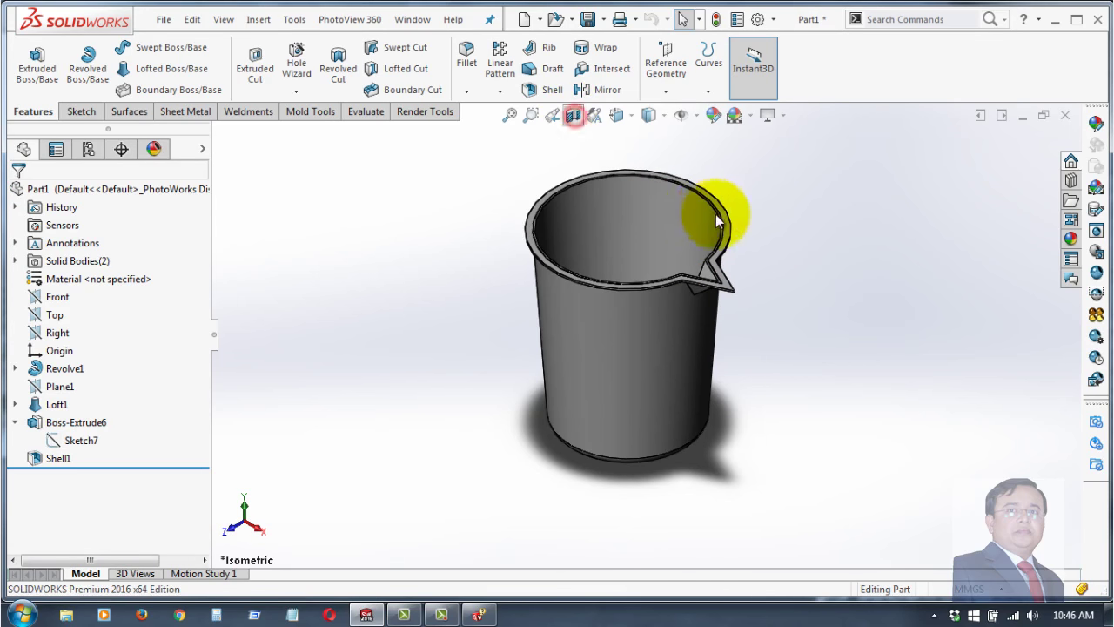
pyautogui.moveTo(815, 344)
pyautogui.mouseDown(button='middle')
pyautogui.moveTo(833, 299)
pyautogui.moveTo(876, 299)
pyautogui.moveTo(490, 308)
pyautogui.mouseUp(button='middle')
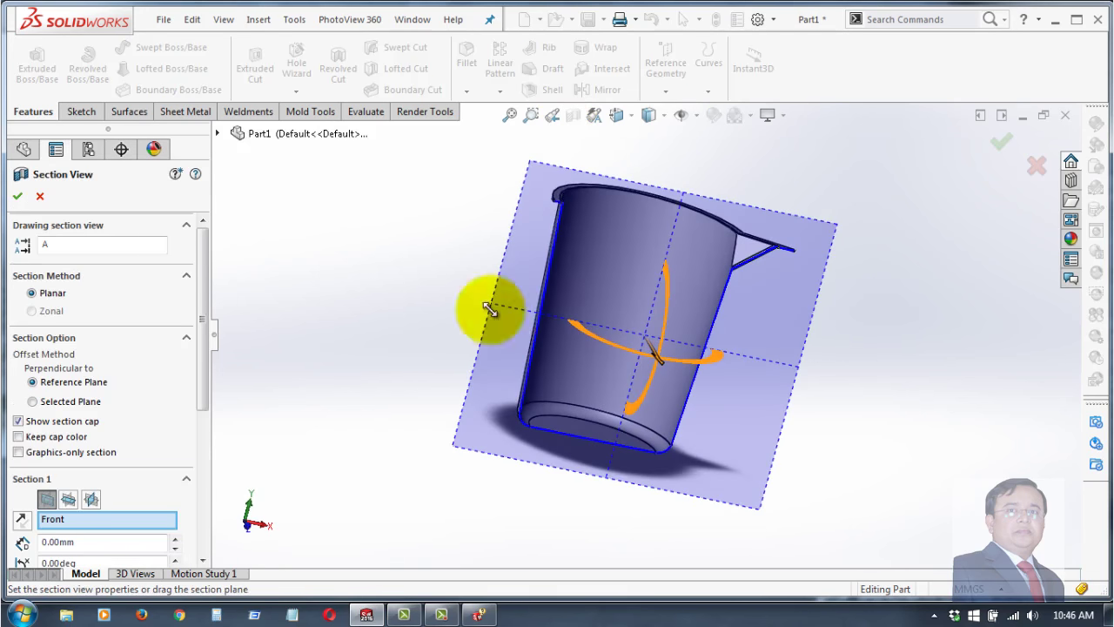
pyautogui.click(17, 197)
pyautogui.moveTo(810, 363)
pyautogui.mouseDown(button='middle')
pyautogui.moveTo(758, 256)
pyautogui.moveTo(794, 225)
pyautogui.moveTo(766, 473)
pyautogui.moveTo(725, 434)
pyautogui.moveTo(630, 397)
pyautogui.moveTo(562, 410)
pyautogui.moveTo(600, 366)
pyautogui.moveTo(632, 242)
pyautogui.moveTo(590, 293)
pyautogui.moveTo(786, 293)
pyautogui.moveTo(716, 328)
pyautogui.mouseUp(button='middle')
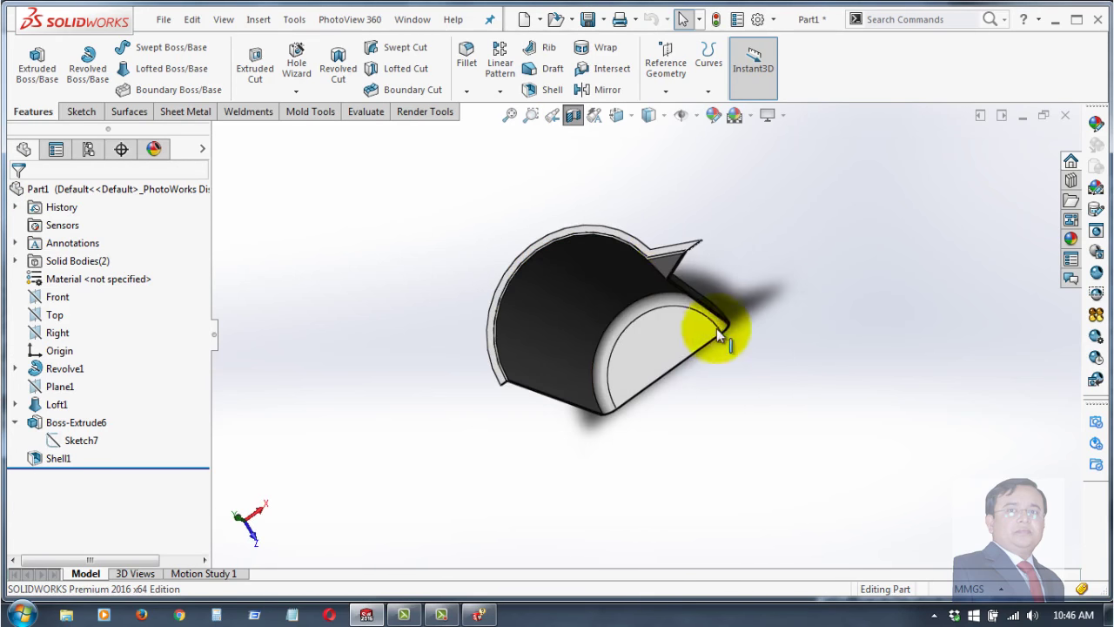
pyautogui.click(572, 114)
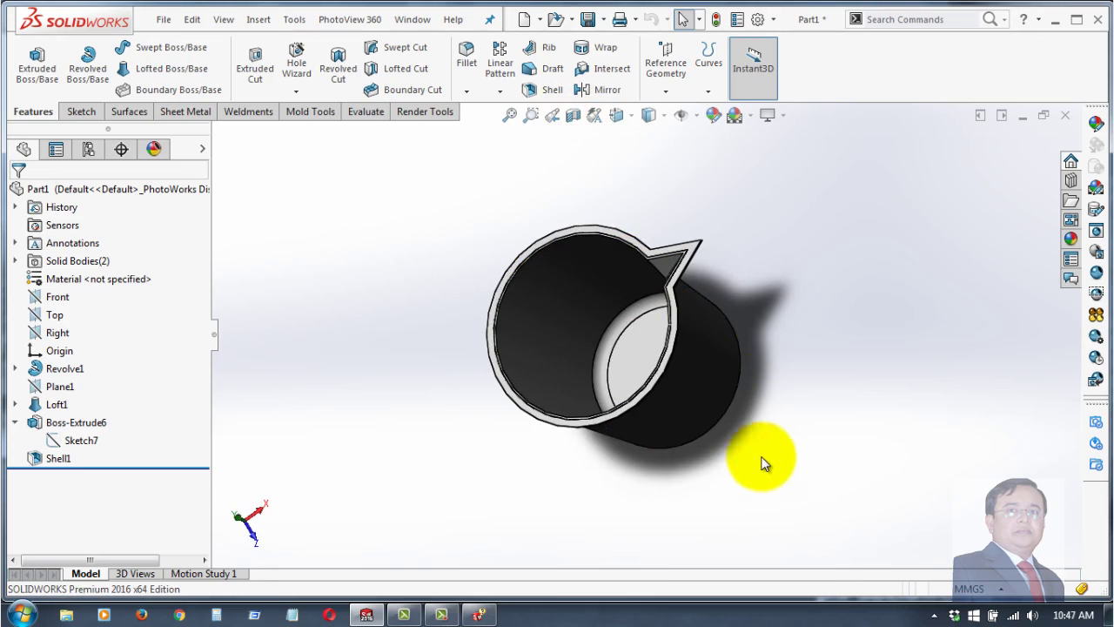
pyautogui.scroll(-2, 670, 287)
pyautogui.scroll(-3, 714, 225)
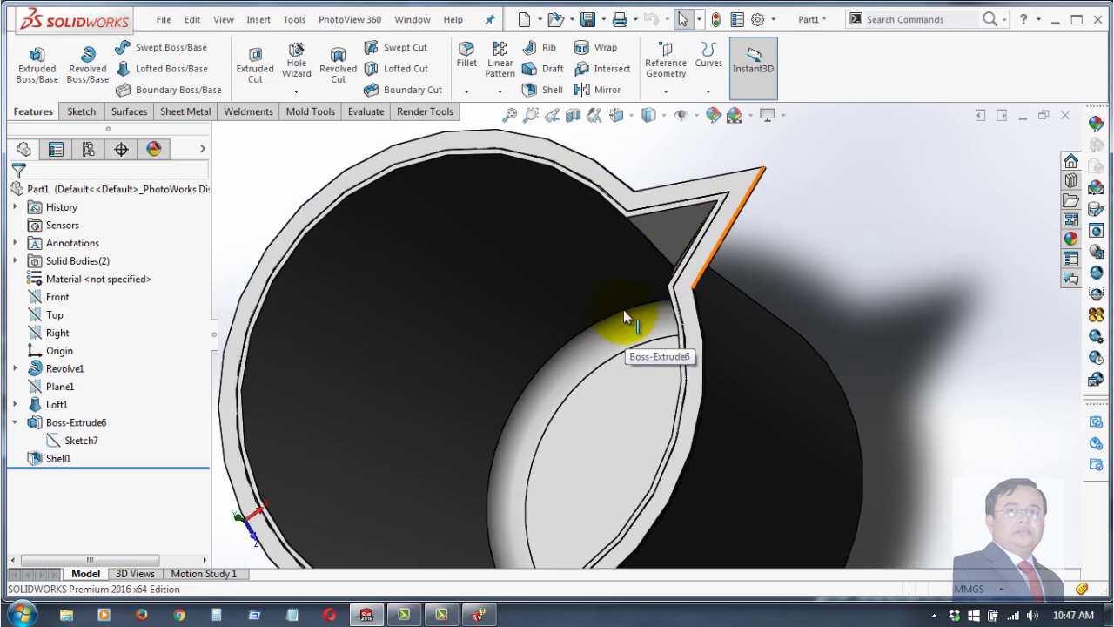
pyautogui.scroll(-3, 748, 184)
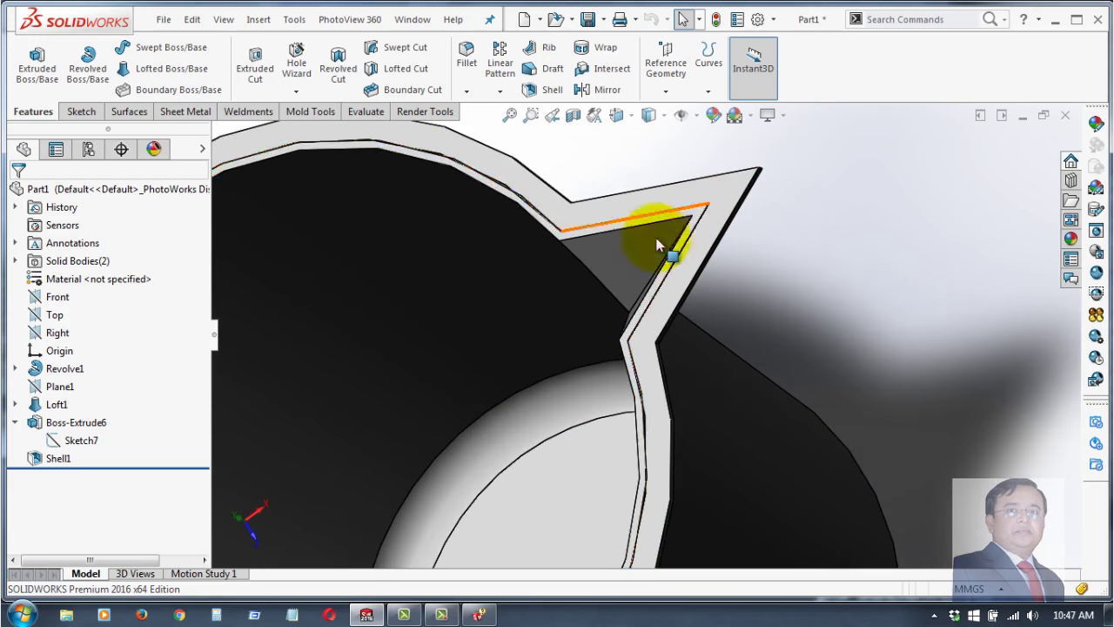
# - Round the spout tip point in Sketch7 with a 3.00 mm sketch fillet, then exit and rebuild
pyautogui.click(67, 445)
pyautogui.click(80, 391)
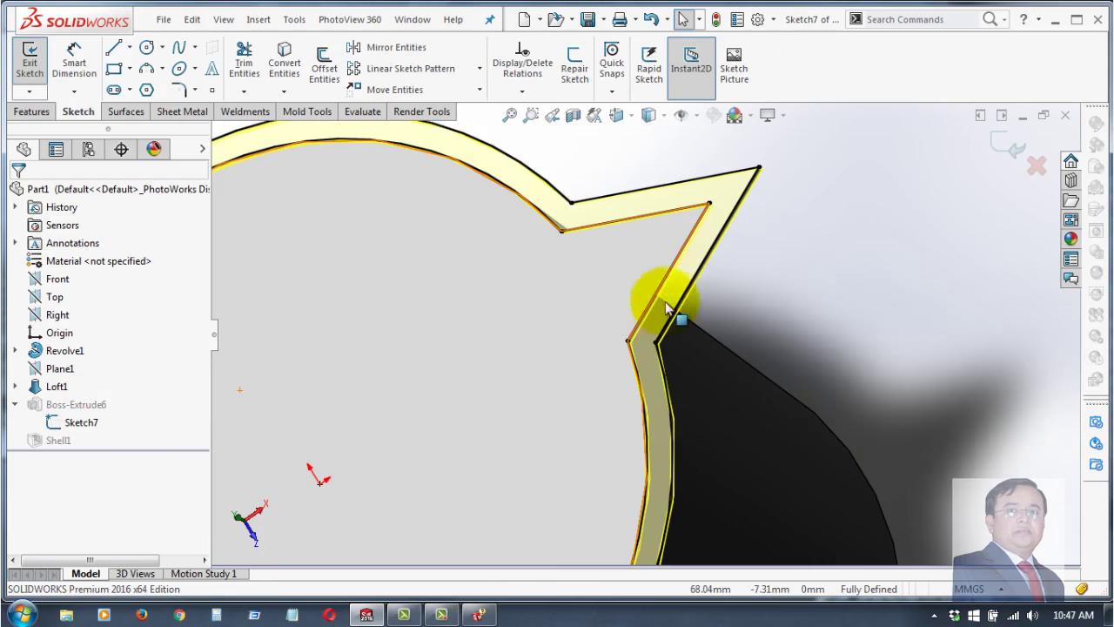
pyautogui.click(757, 167)
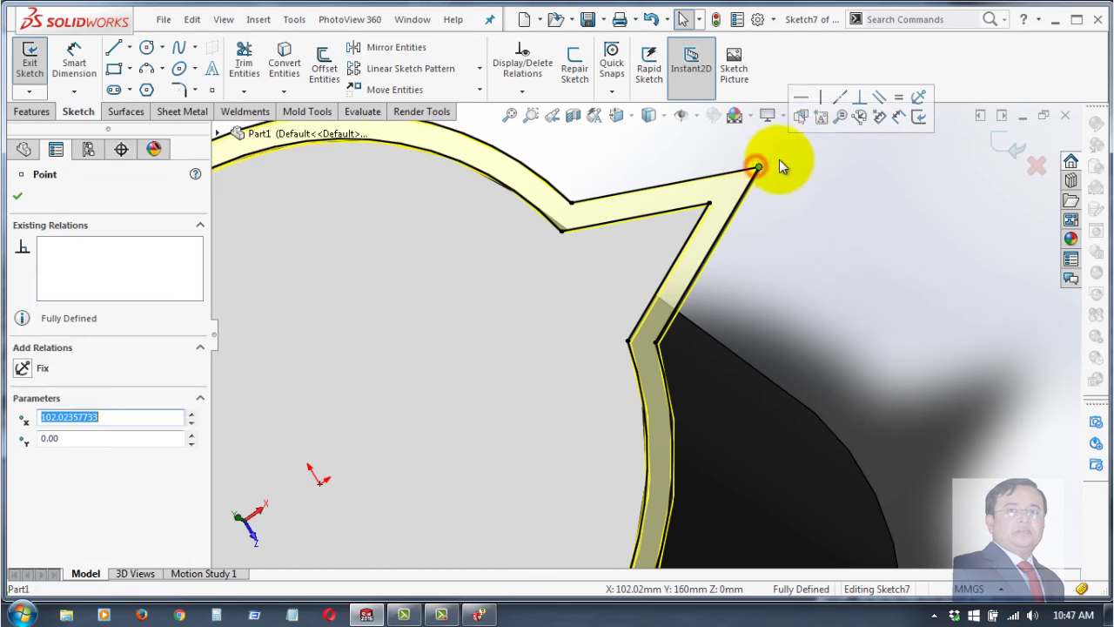
pyautogui.click(183, 91)
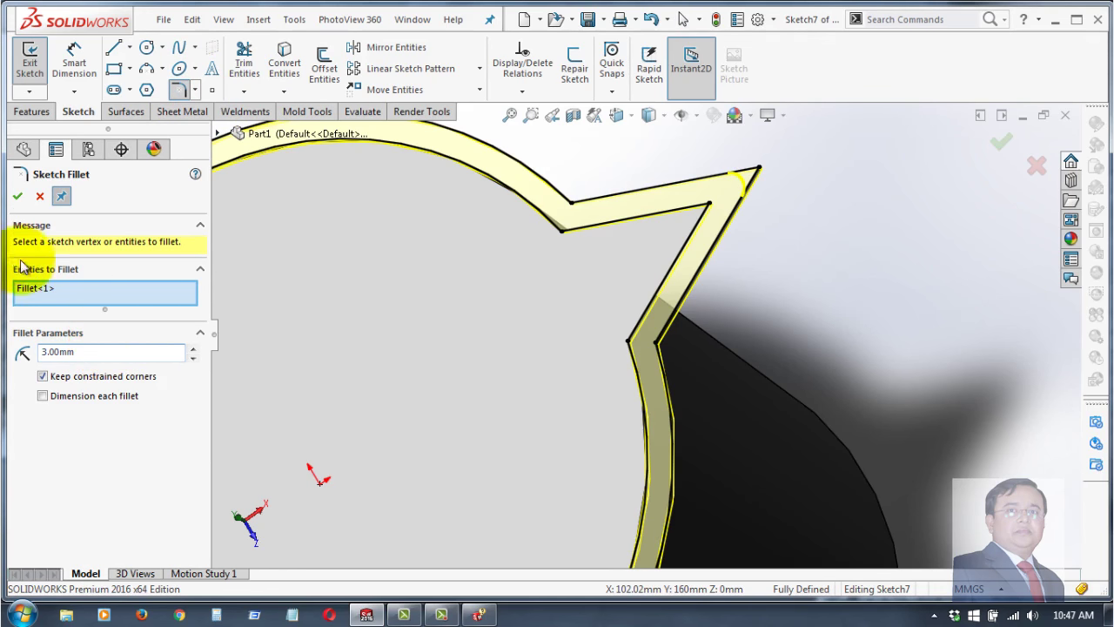
pyautogui.click(17, 197)
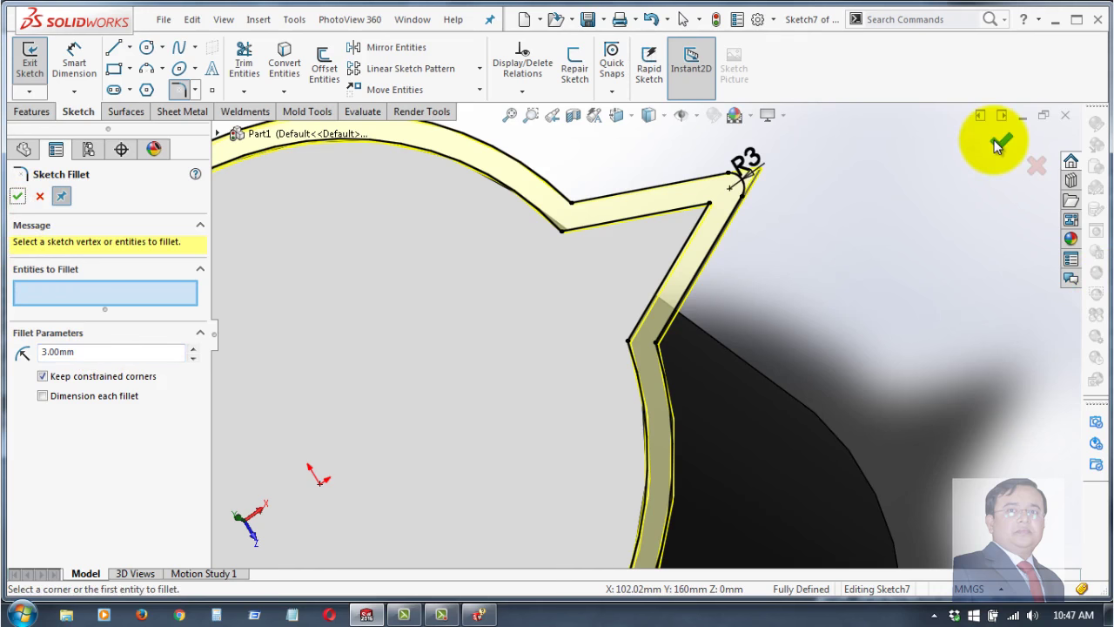
pyautogui.click(997, 141)
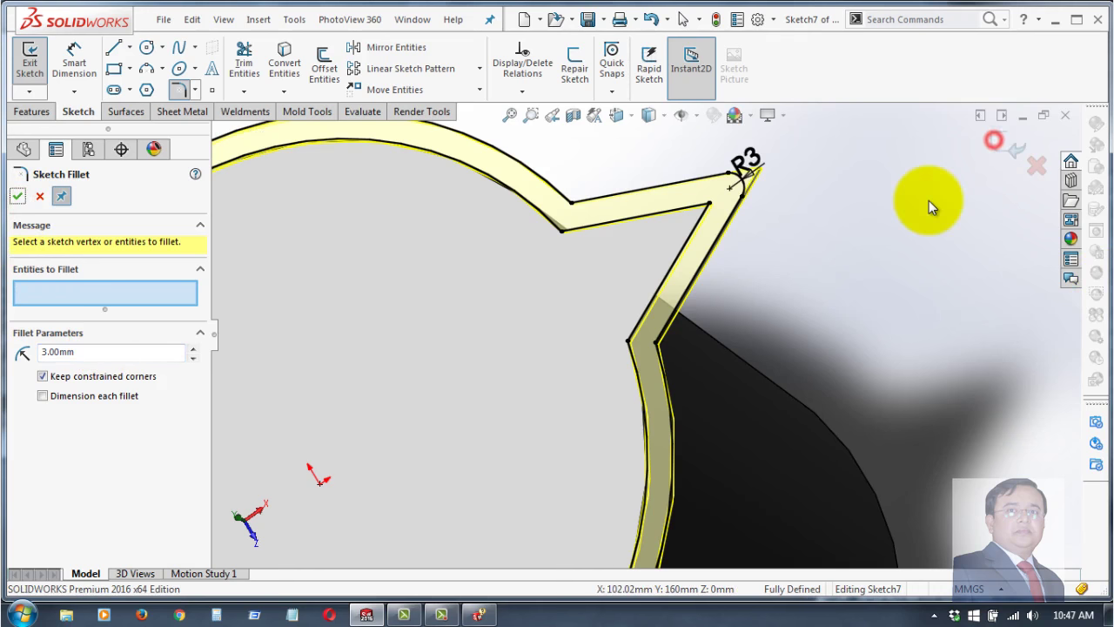
pyautogui.click(1001, 148)
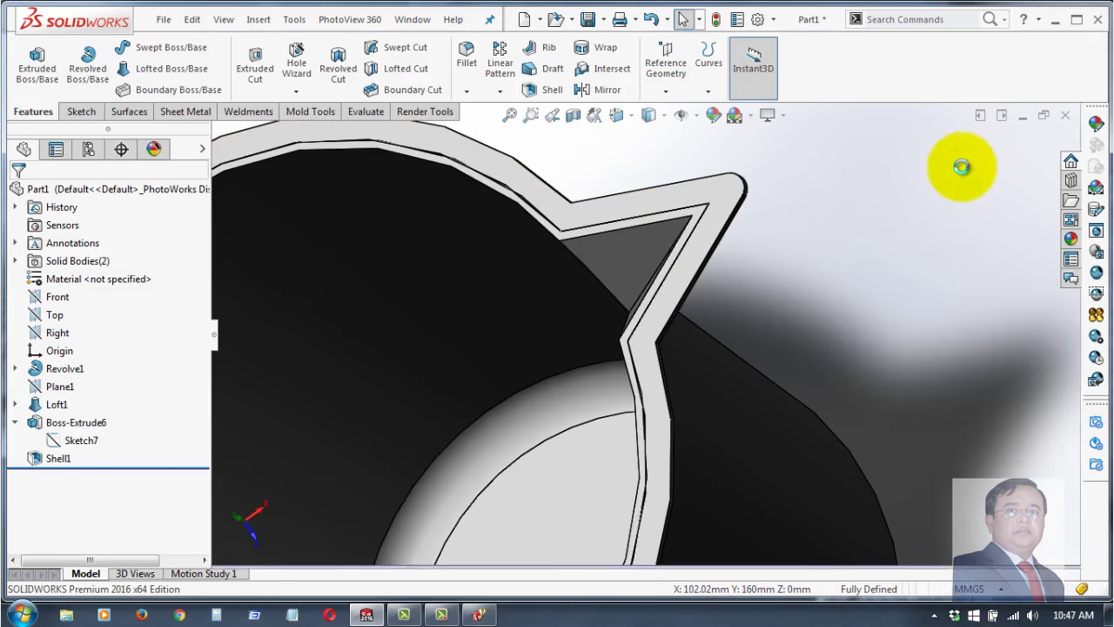
pyautogui.hotkey('ctrl', '7')
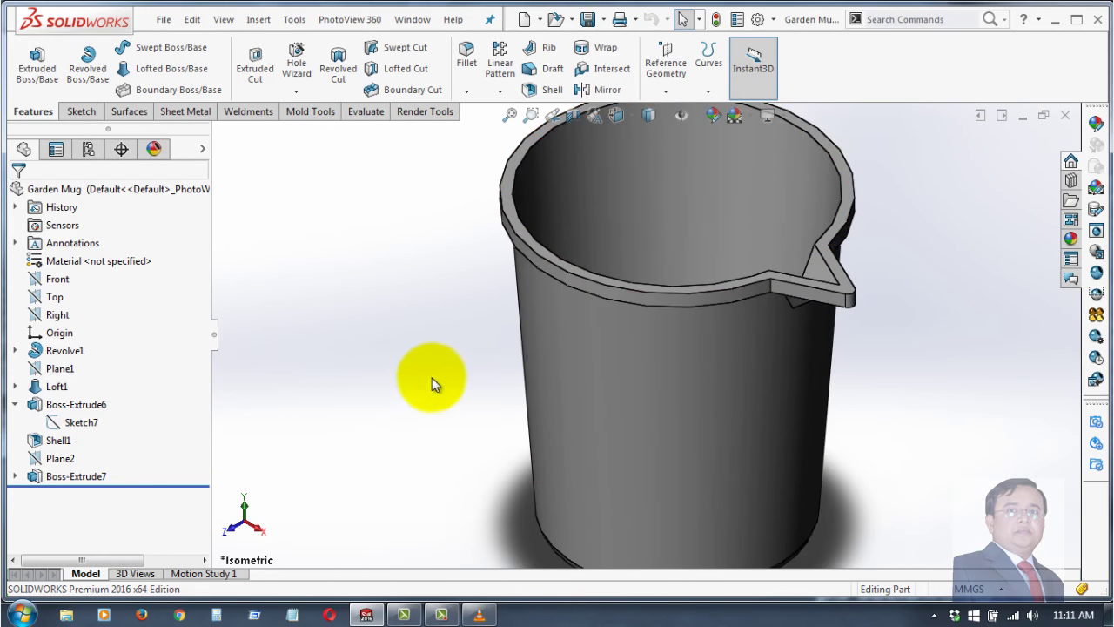
# - Apply a Front-plane section view and inspect the rim lip and wall profile
pyautogui.moveTo(432, 378)
pyautogui.mouseDown(button='middle')
pyautogui.moveTo(474, 297)
pyautogui.moveTo(579, 490)
pyautogui.moveTo(484, 490)
pyautogui.moveTo(518, 482)
pyautogui.mouseUp(button='middle')
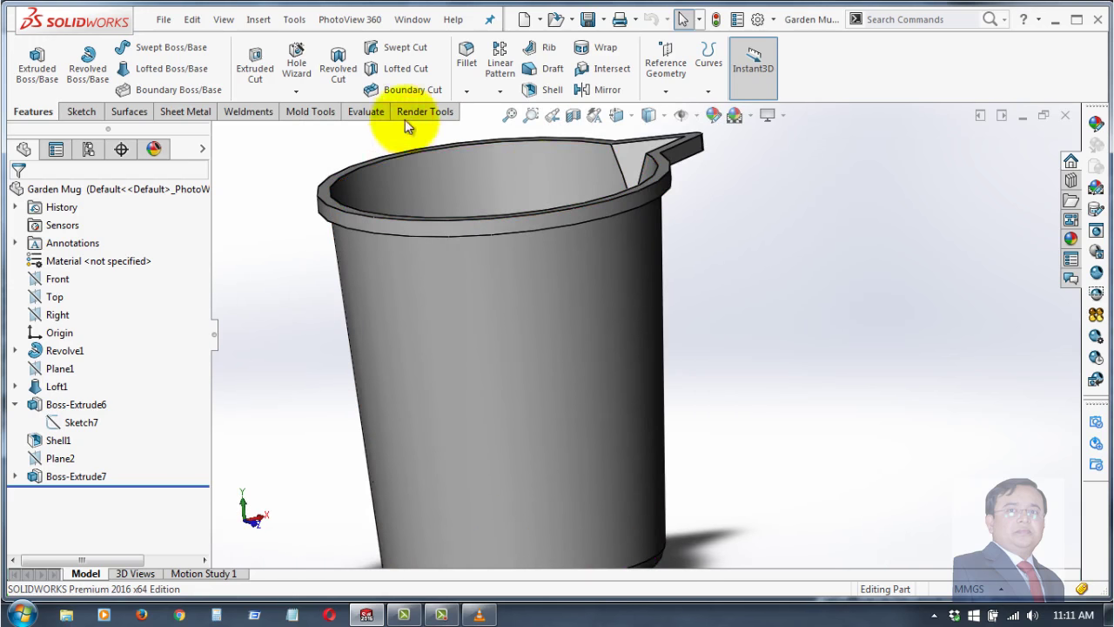
pyautogui.click(572, 118)
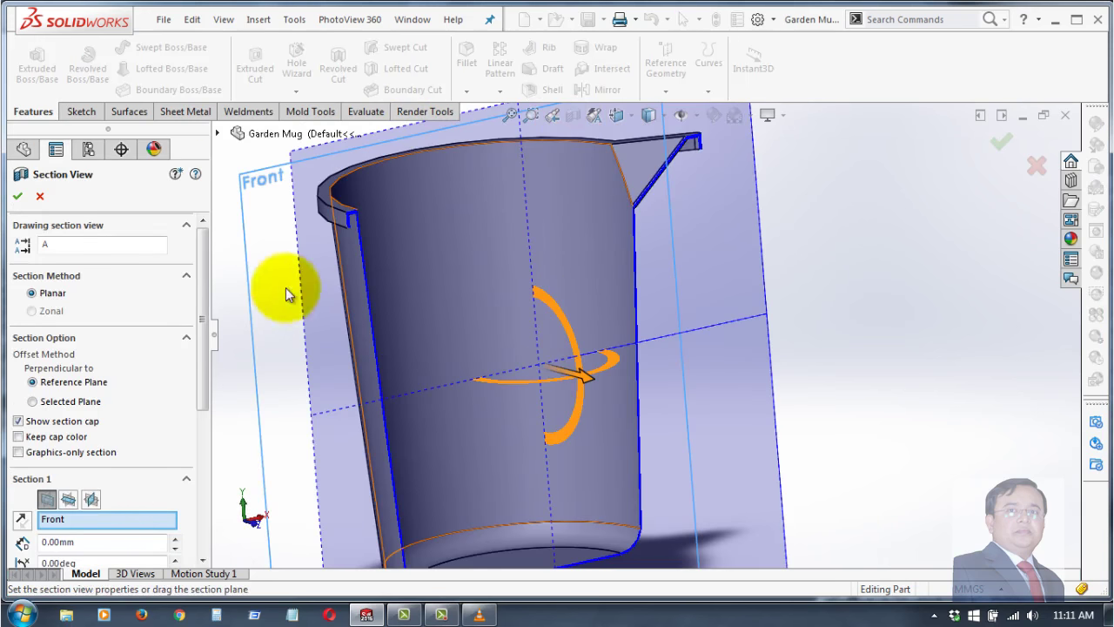
pyautogui.click(21, 196)
pyautogui.moveTo(815, 334); pyautogui.dragTo(683, 322, button='middle')
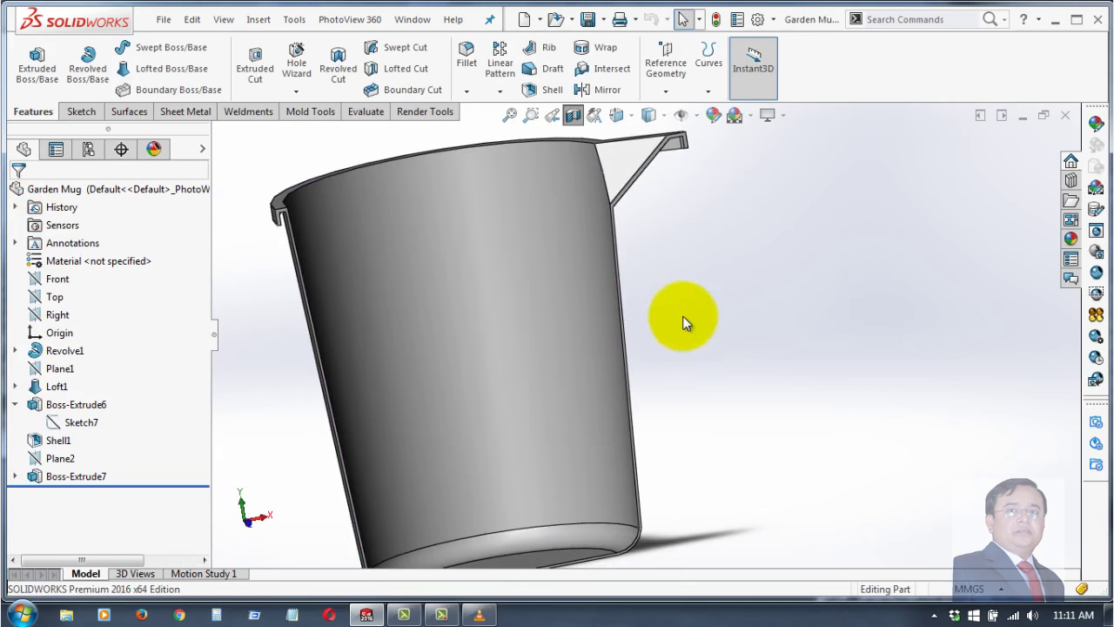
pyautogui.scroll(2, 398, 219)
pyautogui.scroll(-4, 583, 253)
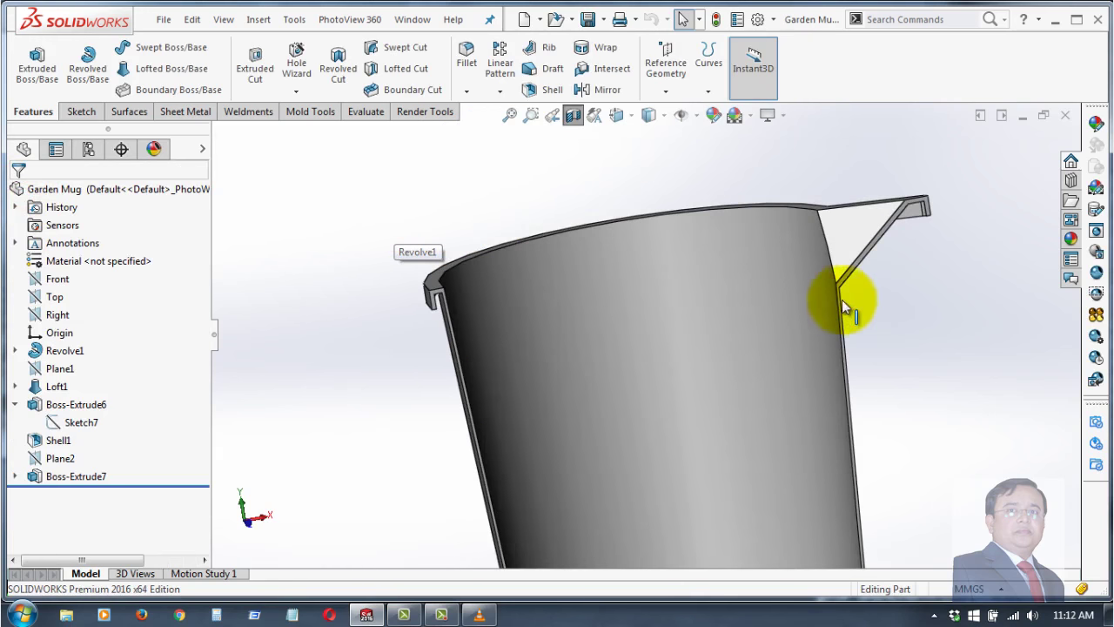
pyautogui.scroll(-2, 385, 298)
pyautogui.scroll(-3, 378, 339)
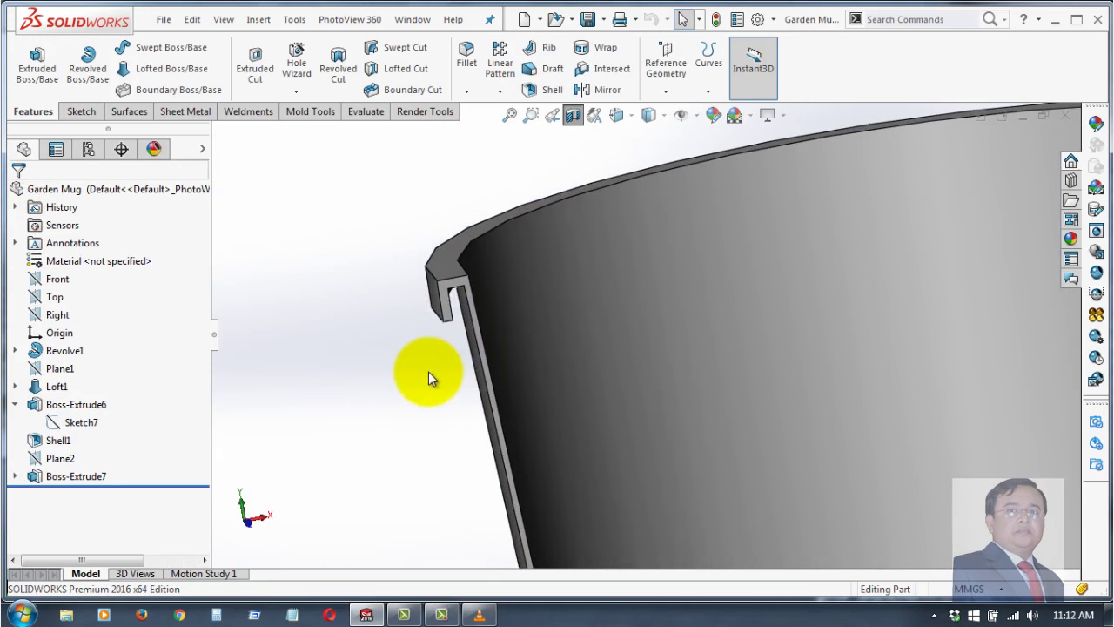
pyautogui.moveTo(428, 372)
pyautogui.mouseDown(button='middle')
pyautogui.moveTo(453, 142)
pyautogui.moveTo(470, 213)
pyautogui.mouseUp(button='middle')
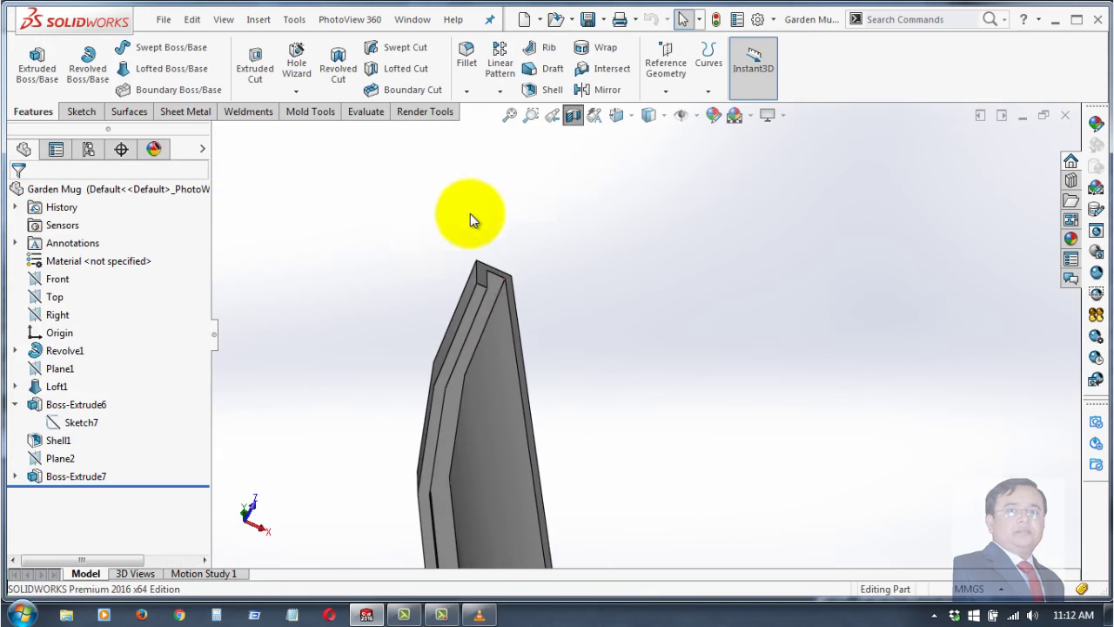
pyautogui.click(498, 290)
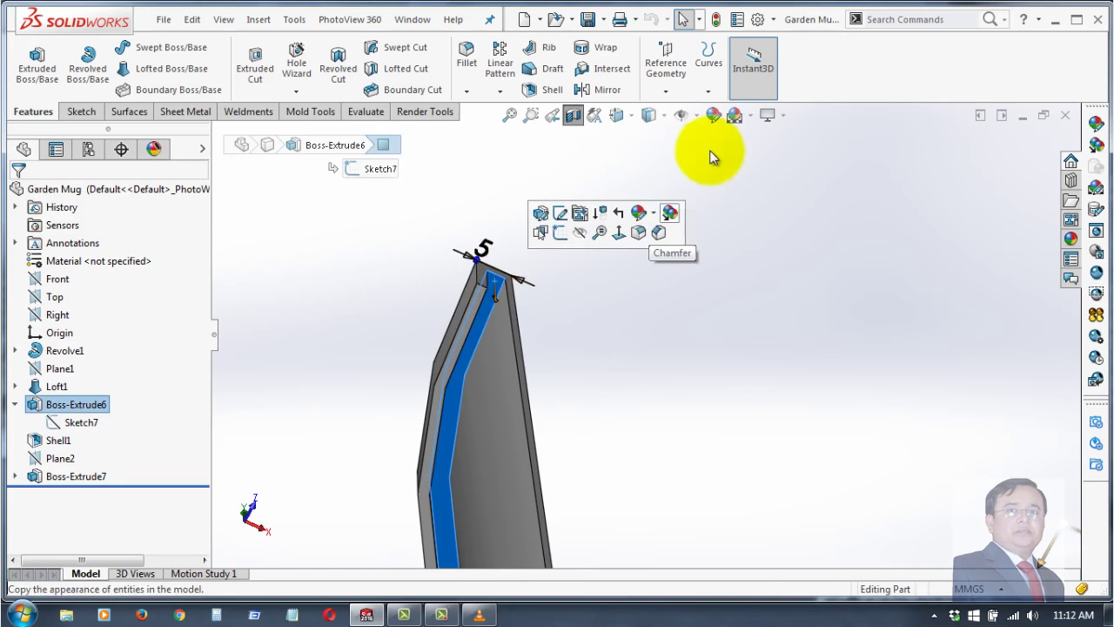
# - Create Plane4 coincident with the mug's top rim face, with Flip normal checked
pyautogui.click(667, 91)
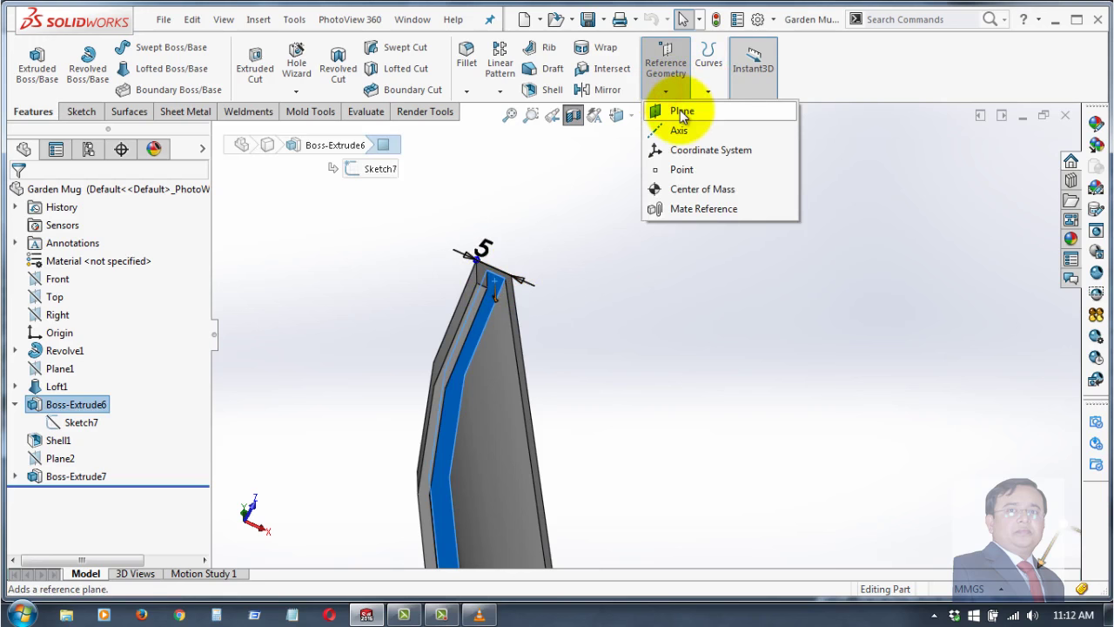
pyautogui.click(681, 113)
pyautogui.moveTo(523, 252); pyautogui.dragTo(597, 406, button='middle')
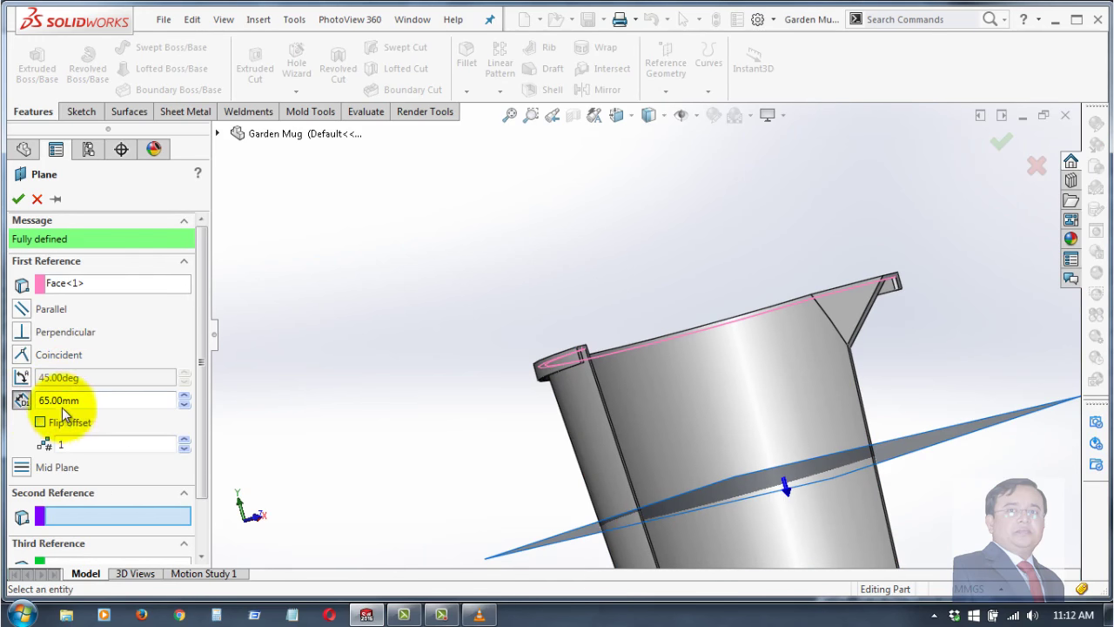
pyautogui.click(25, 355)
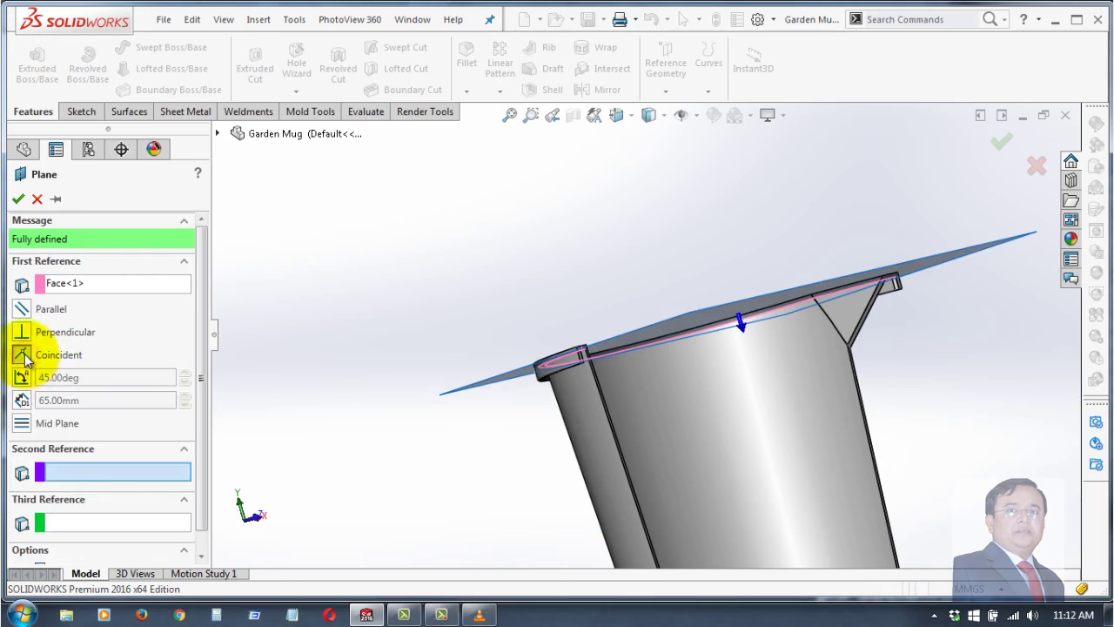
pyautogui.moveTo(336, 333)
pyautogui.mouseDown(button='middle')
pyautogui.moveTo(386, 415)
pyautogui.moveTo(405, 353)
pyautogui.moveTo(360, 298)
pyautogui.mouseUp(button='middle')
pyautogui.hotkey('ctrl', '8')
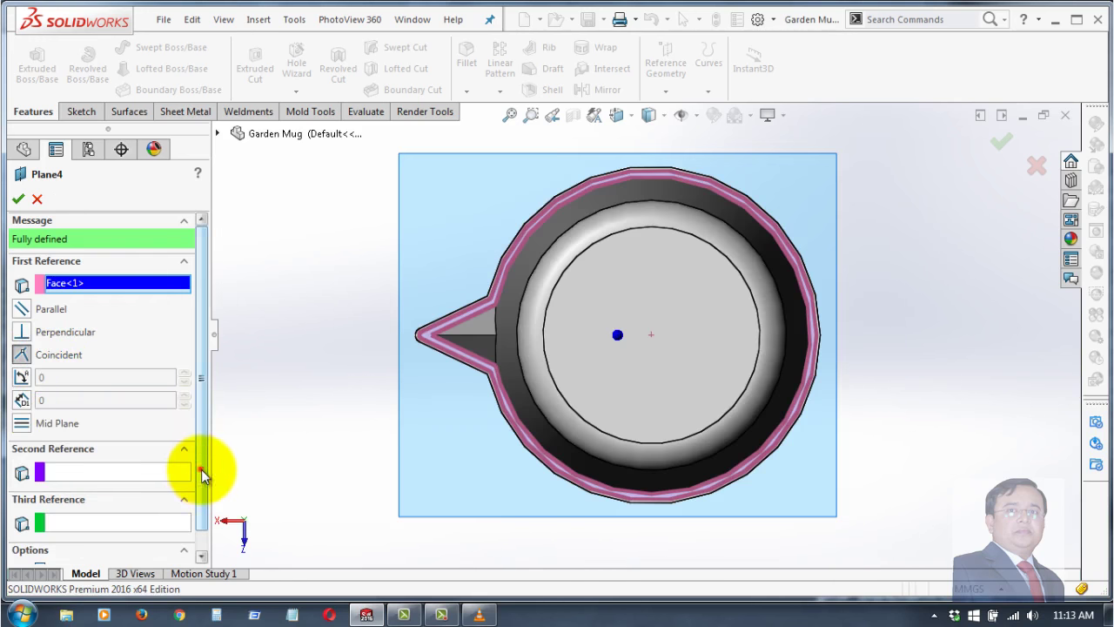
pyautogui.moveTo(201, 475); pyautogui.dragTo(201, 566)
pyautogui.click(40, 548)
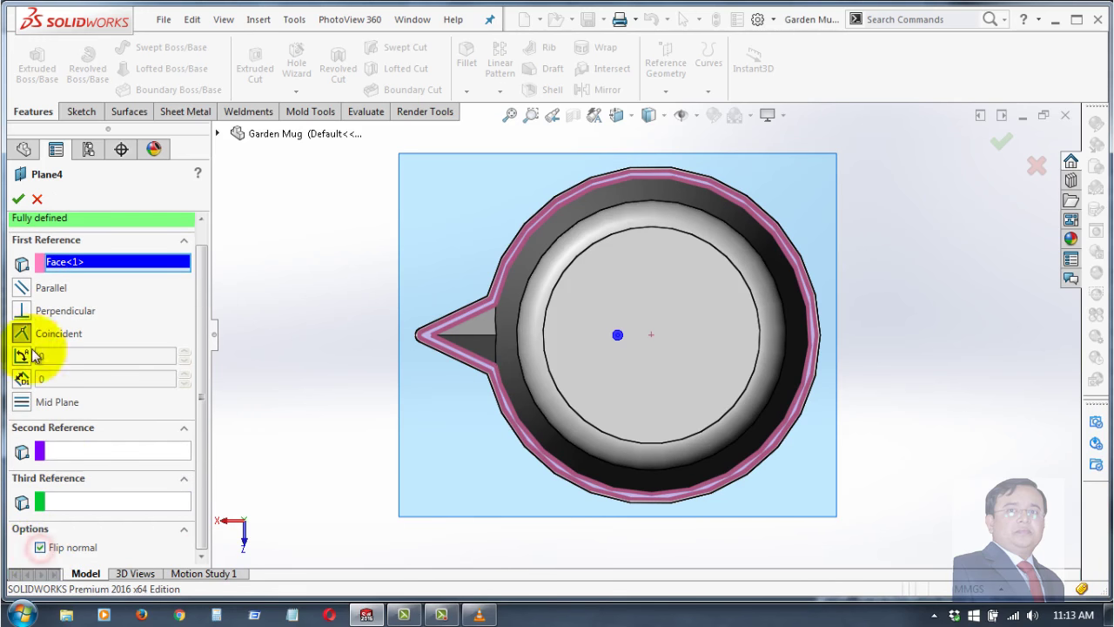
pyautogui.click(19, 199)
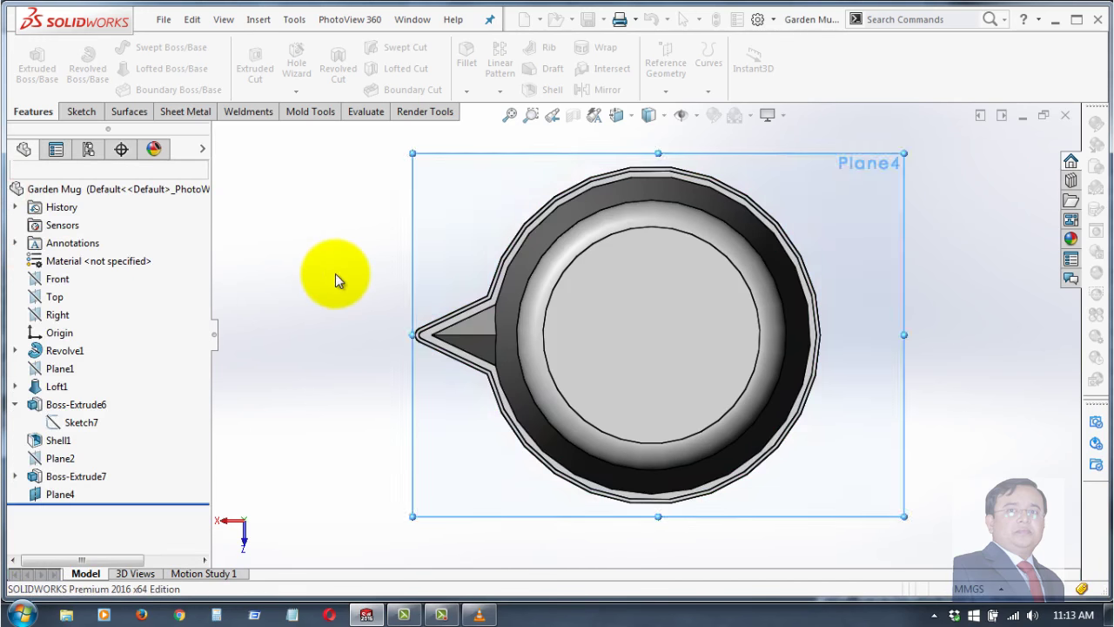
pyautogui.moveTo(990, 383)
pyautogui.mouseDown(button='middle')
pyautogui.moveTo(968, 456)
pyautogui.moveTo(898, 392)
pyautogui.mouseUp(button='middle')
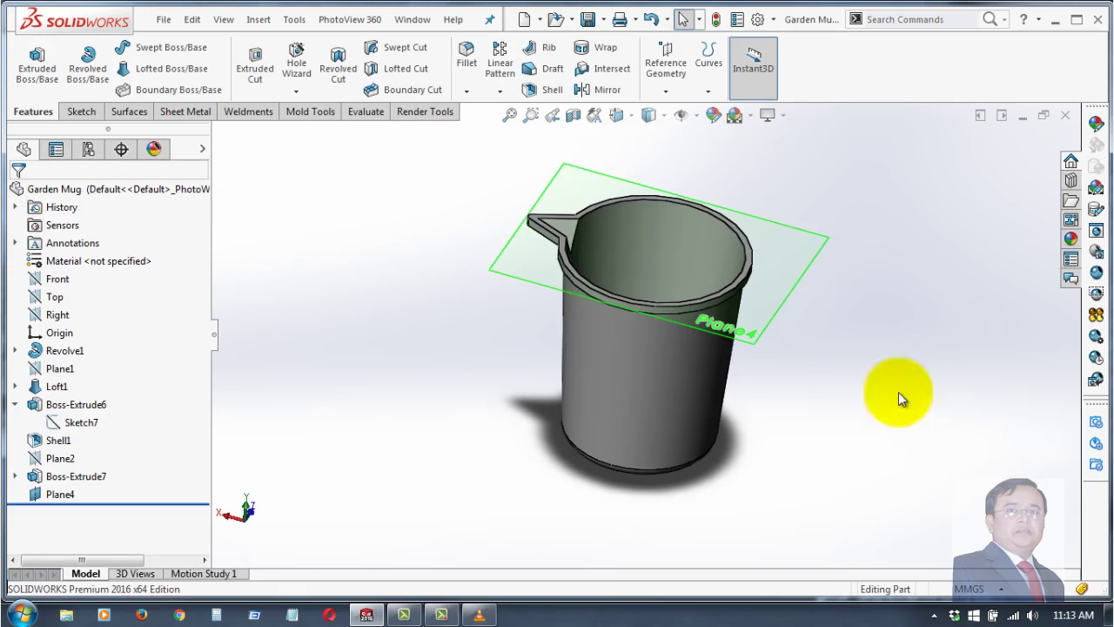
# - Start a new sketch on Plane4 and view it normal-to
pyautogui.click(783, 249)
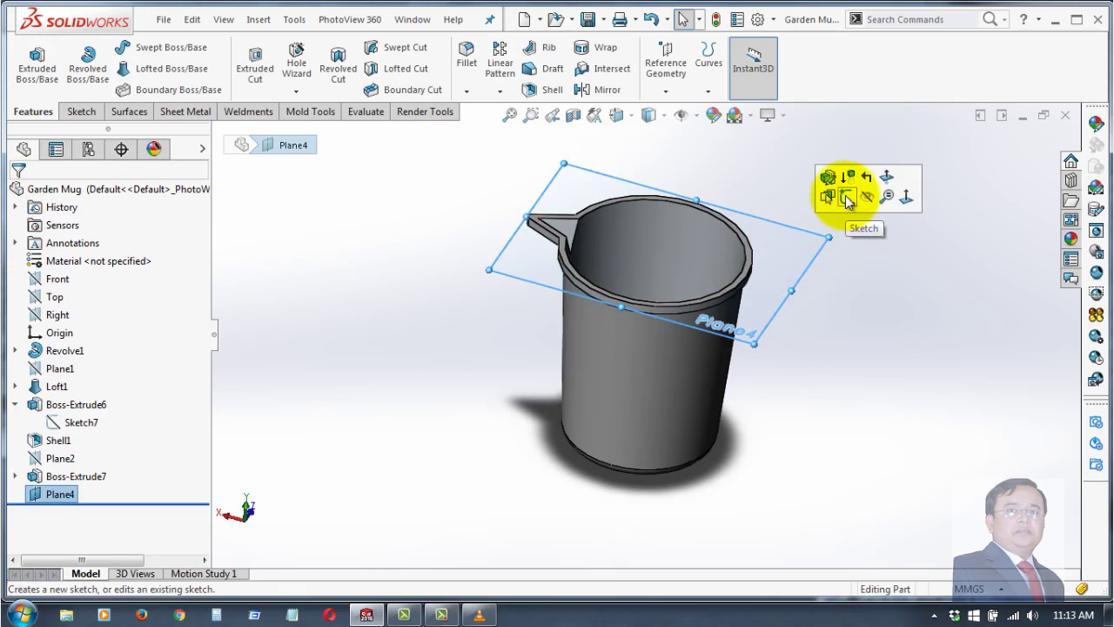
pyautogui.click(847, 198)
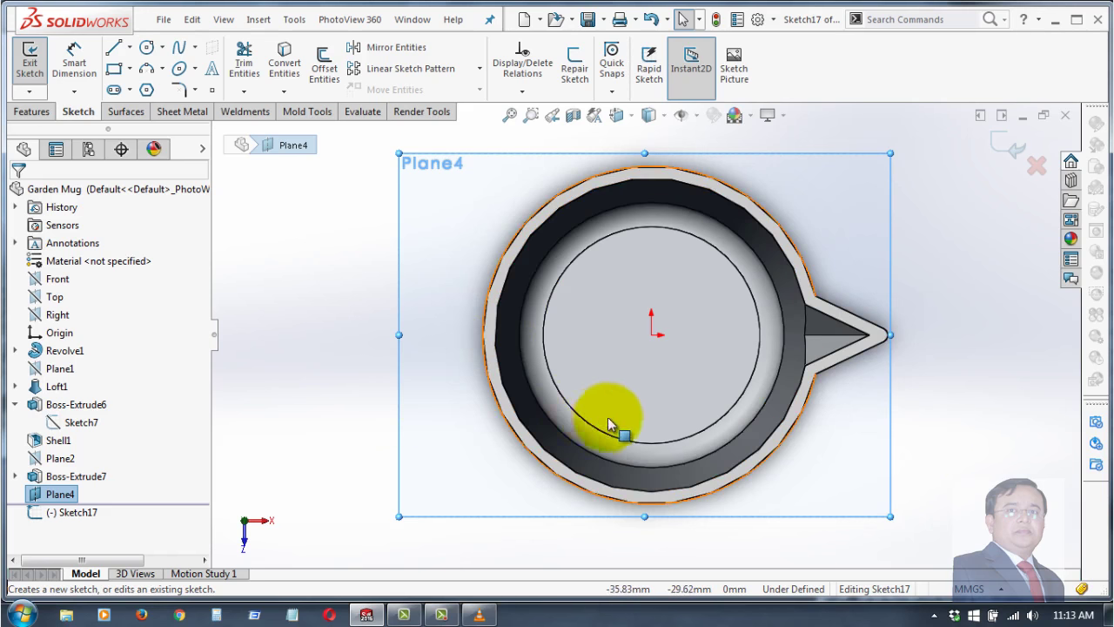
pyautogui.moveTo(702, 377)
pyautogui.mouseDown(button='middle')
pyautogui.moveTo(722, 311)
pyautogui.moveTo(562, 237)
pyautogui.mouseUp(button='middle')
pyautogui.scroll(-2, 511, 282)
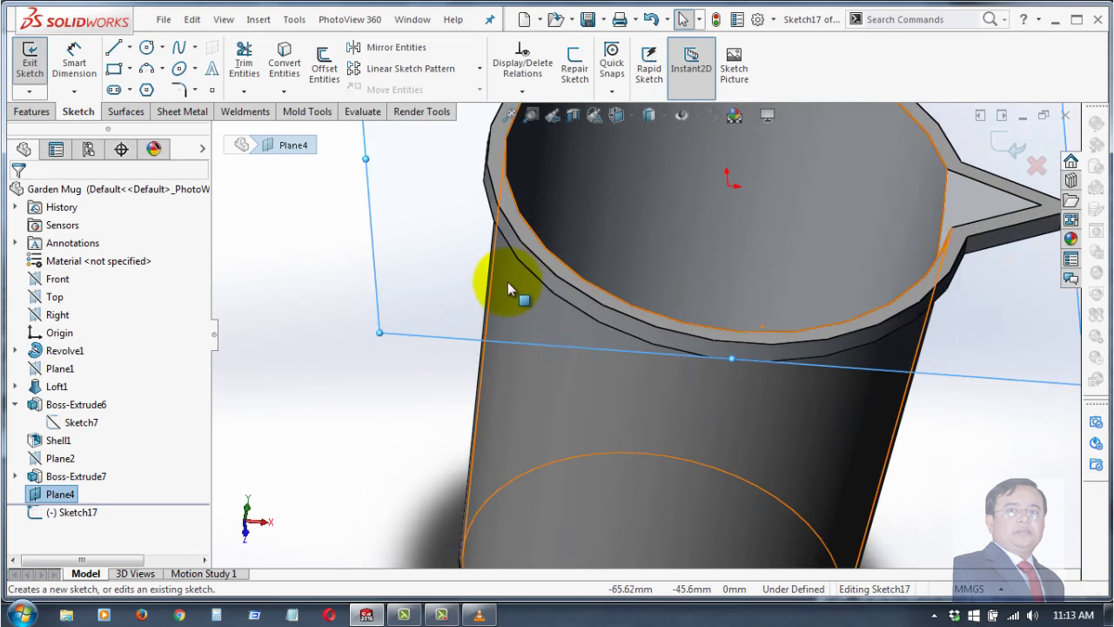
pyautogui.scroll(-1, 522, 276)
pyautogui.scroll(1, 530, 274)
pyautogui.scroll(2, 741, 265)
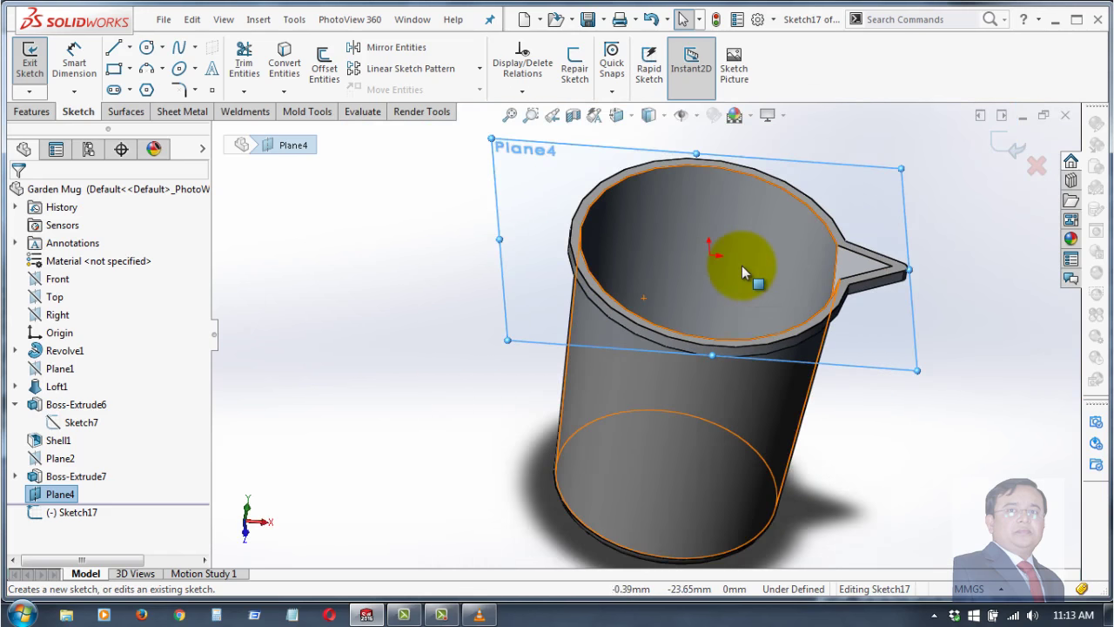
pyautogui.hotkey('ctrl', '8')
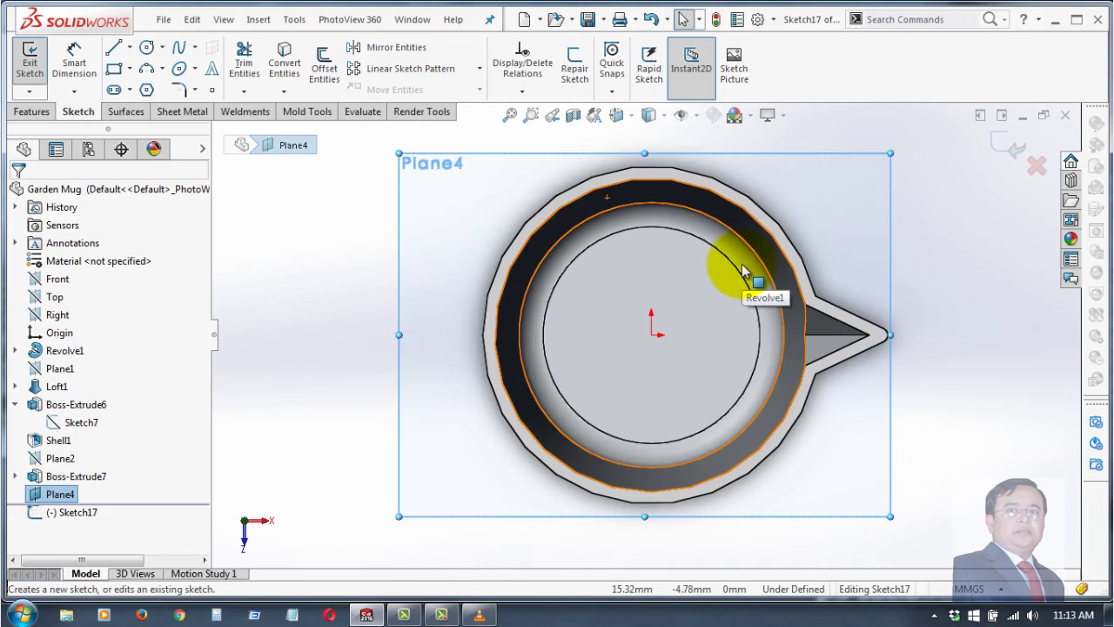
# - Draw a horizontal centerline from the origin leftward past the mug
pyautogui.click(130, 47)
pyautogui.click(148, 88)
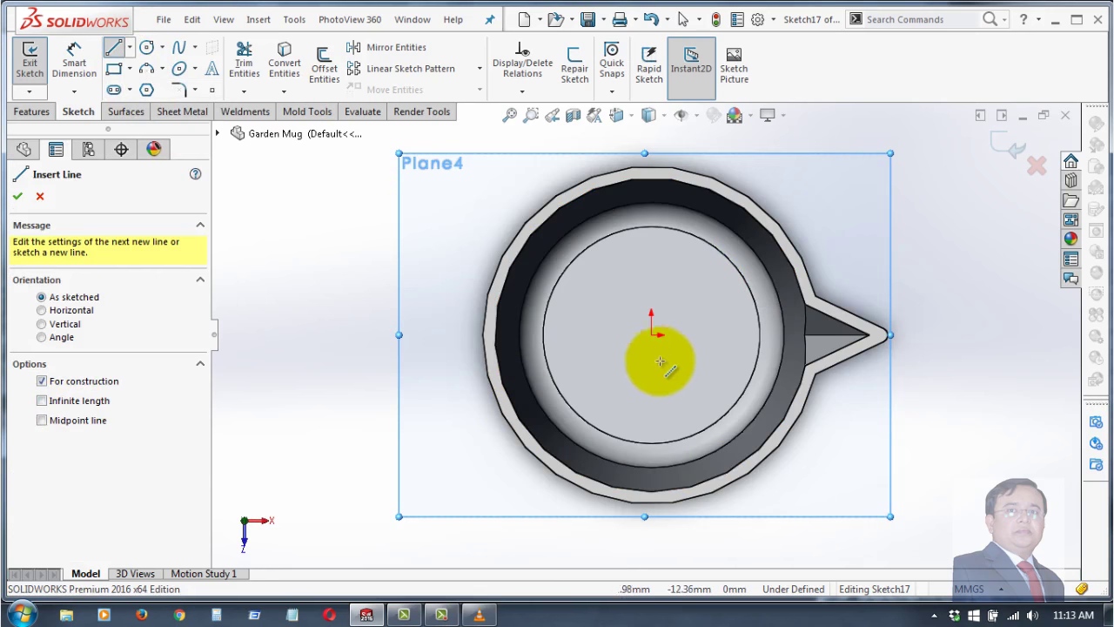
pyautogui.click(651, 334)
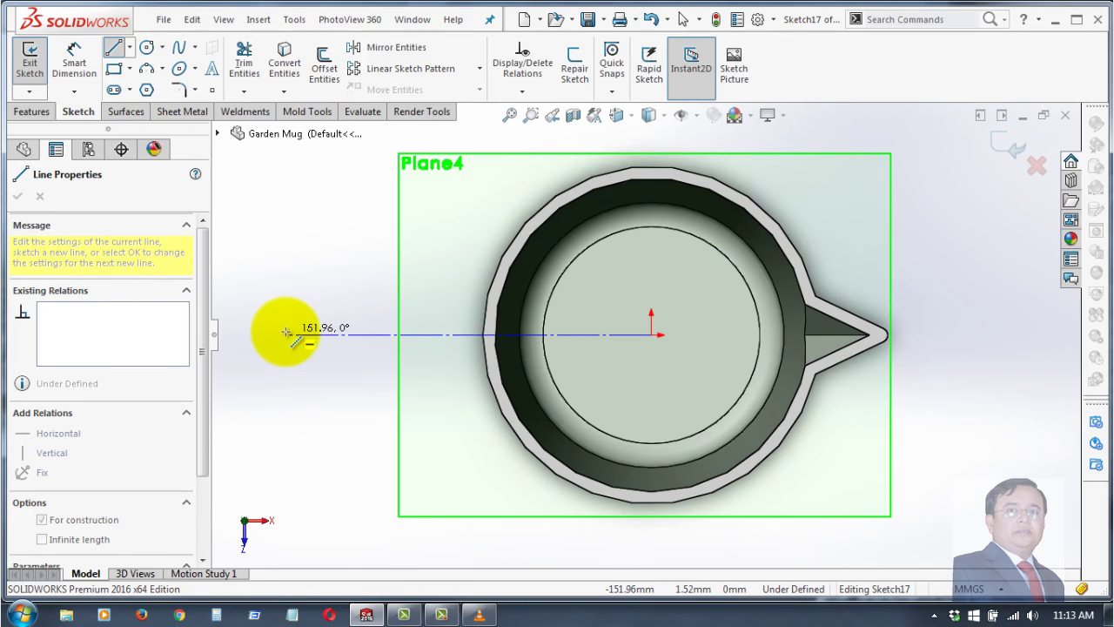
pyautogui.click(271, 334)
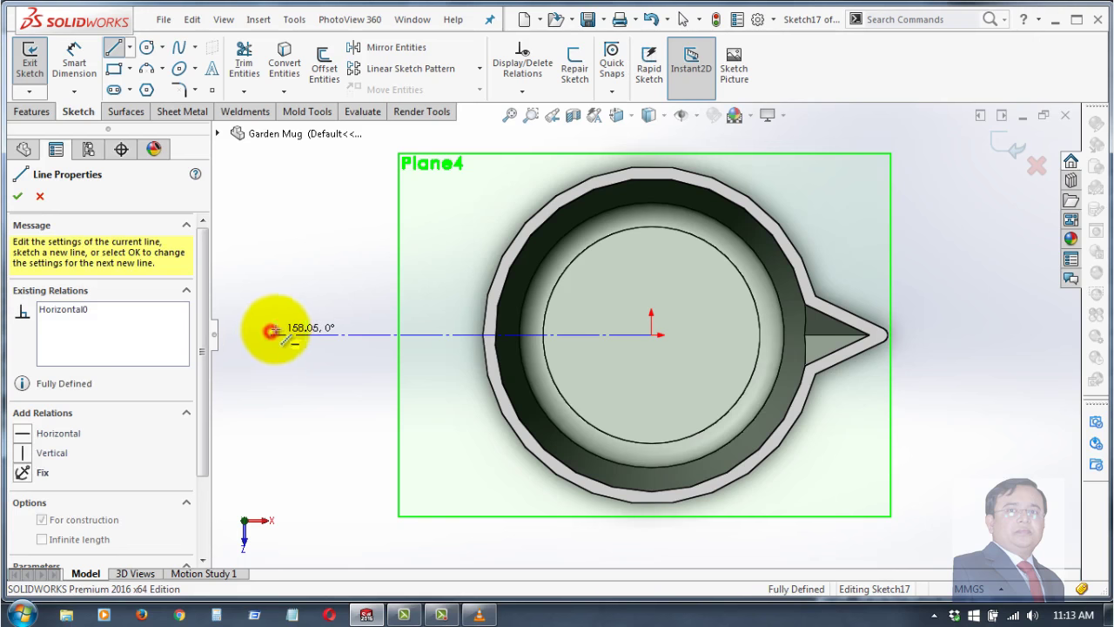
pyautogui.rightClick(311, 252)
pyautogui.click(347, 270)
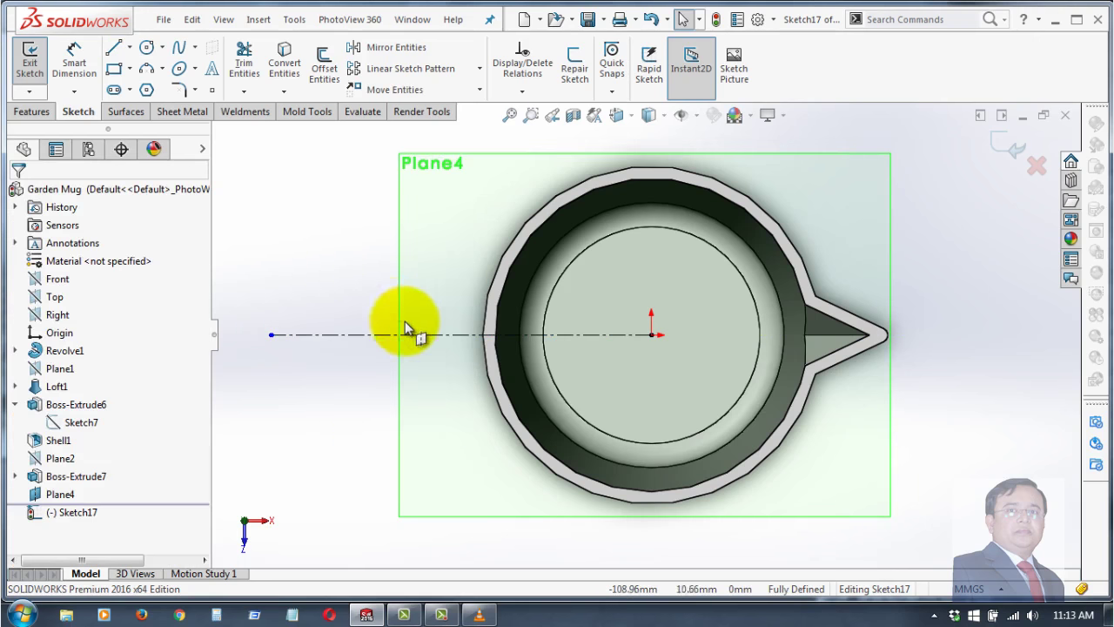
# - Draw a corner rectangle to the left of the mug
pyautogui.scroll(-1, 458, 269)
pyautogui.scroll(-1, 507, 272)
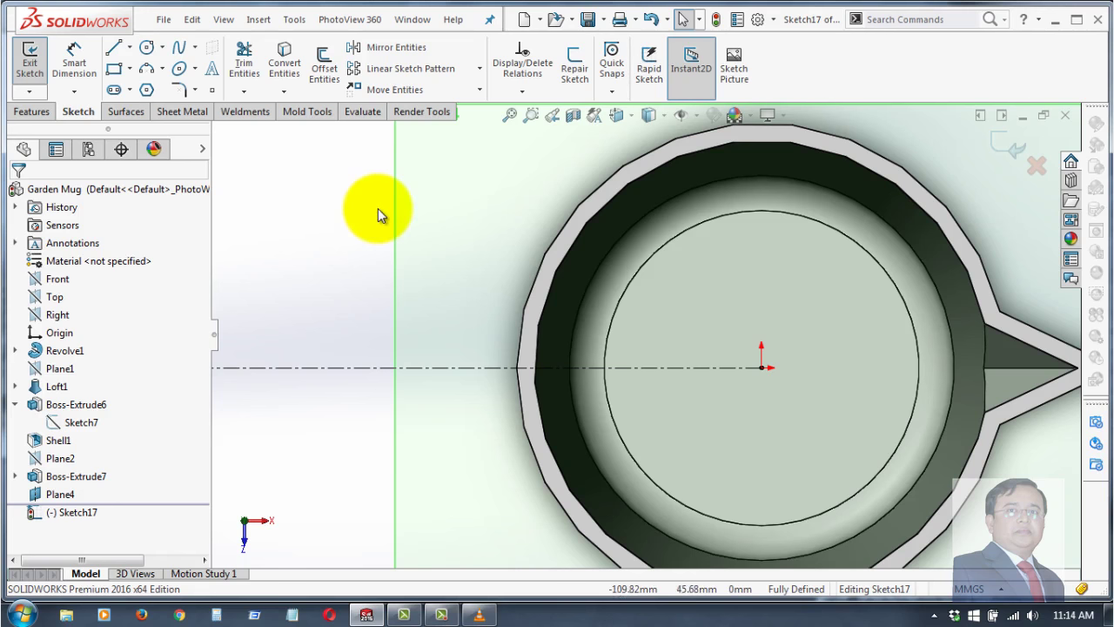
pyautogui.click(120, 70)
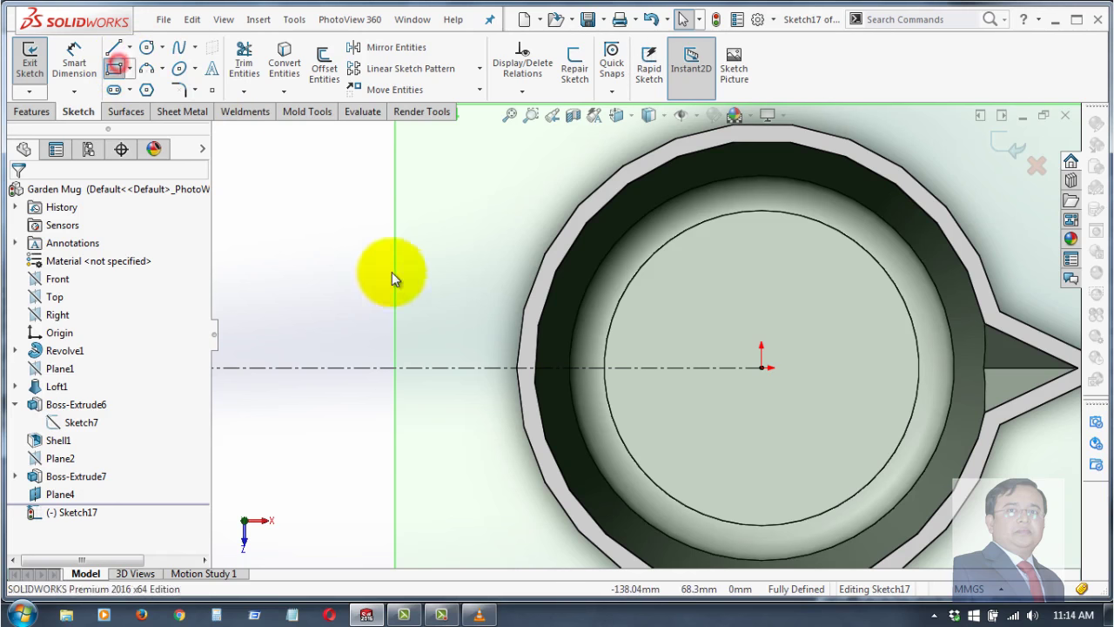
pyautogui.click(419, 263)
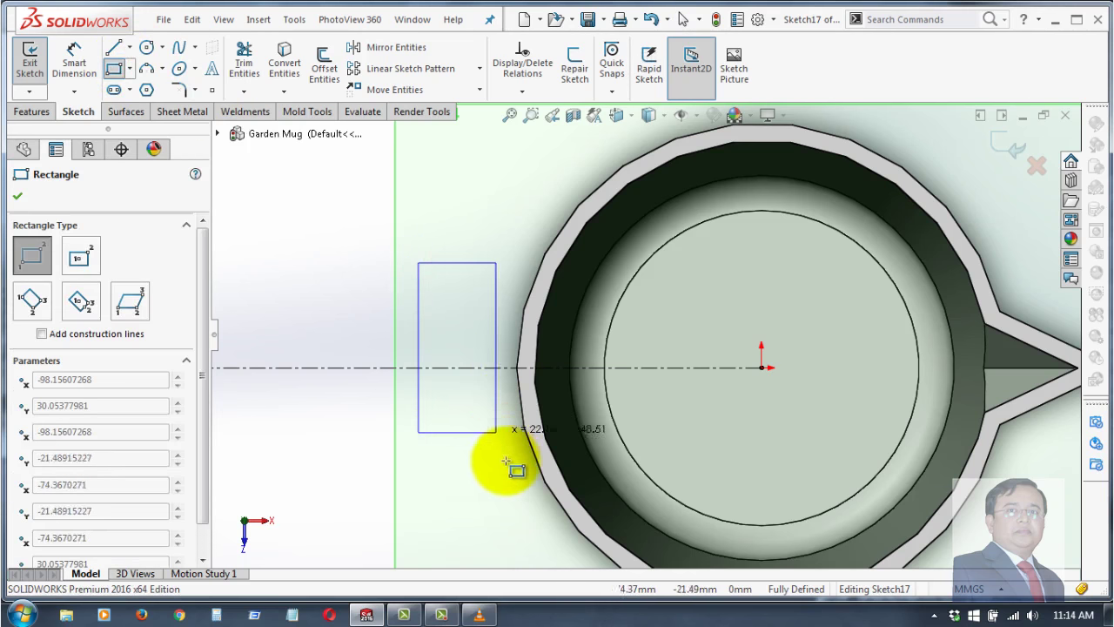
pyautogui.click(511, 494)
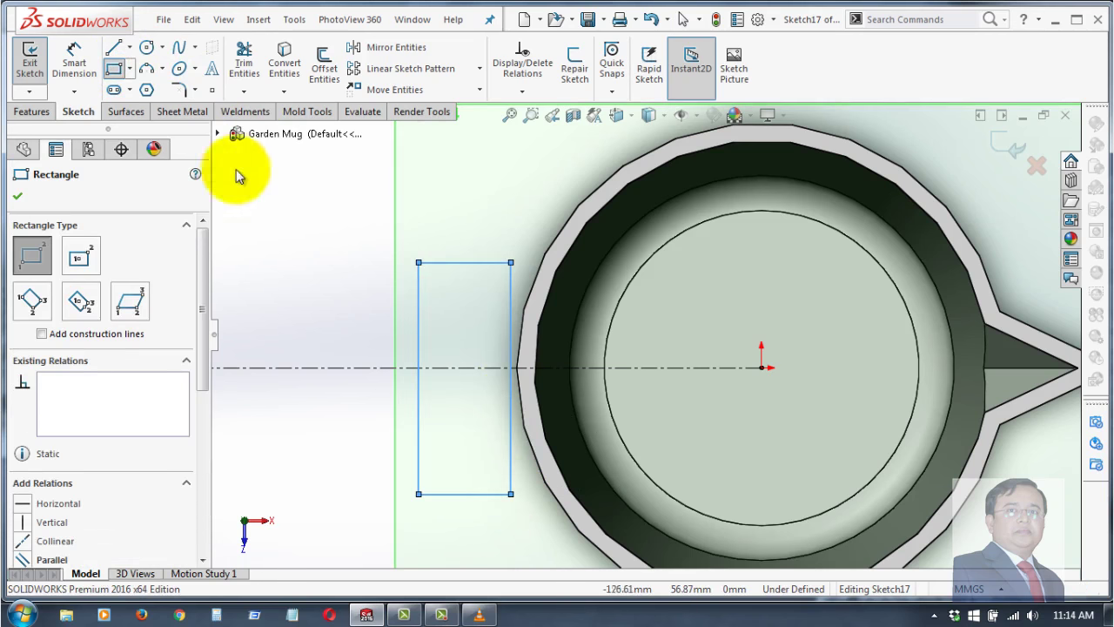
pyautogui.click(18, 197)
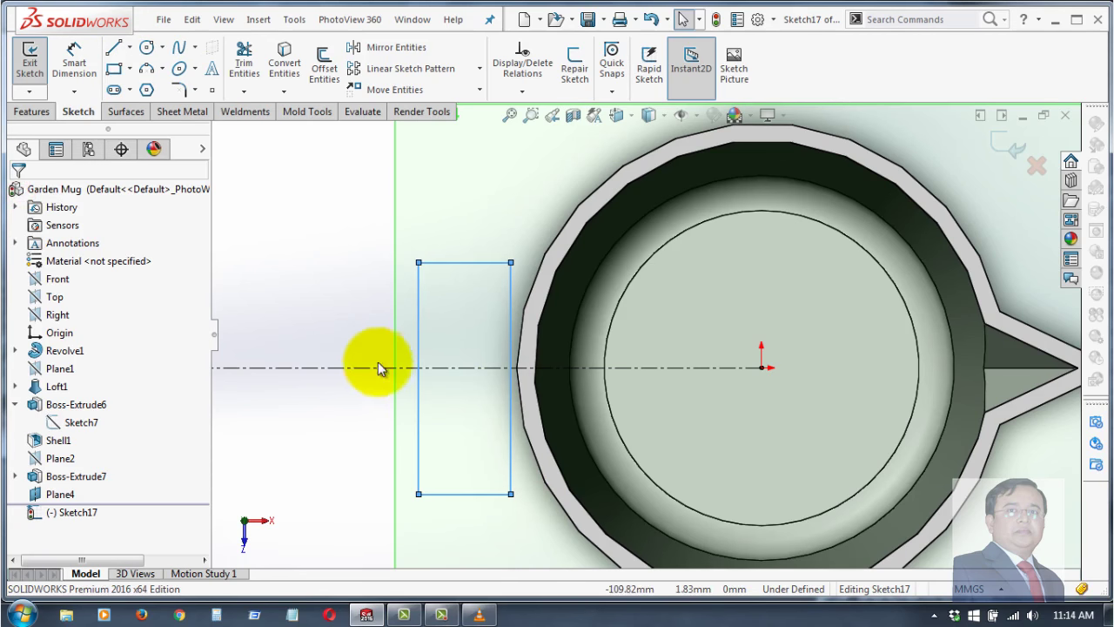
# - Make the rectangle's left-side midpoint coincident with the centerline
pyautogui.click(419, 381)
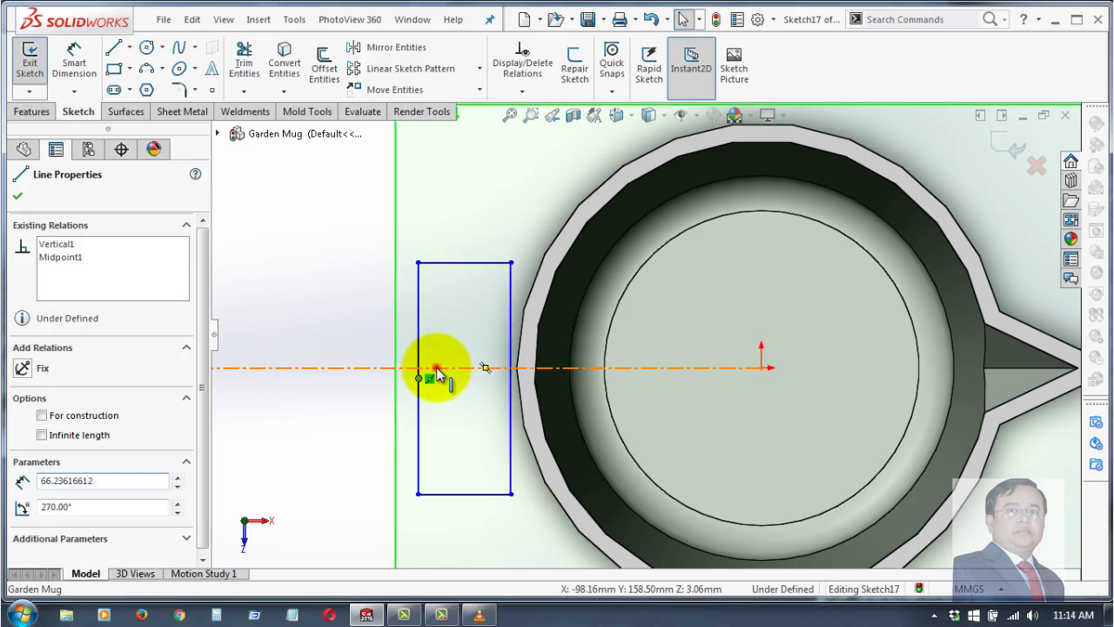
pyautogui.keyDown('ctrl'); pyautogui.click(435, 369); pyautogui.keyUp('ctrl')
pyautogui.click(500, 298)
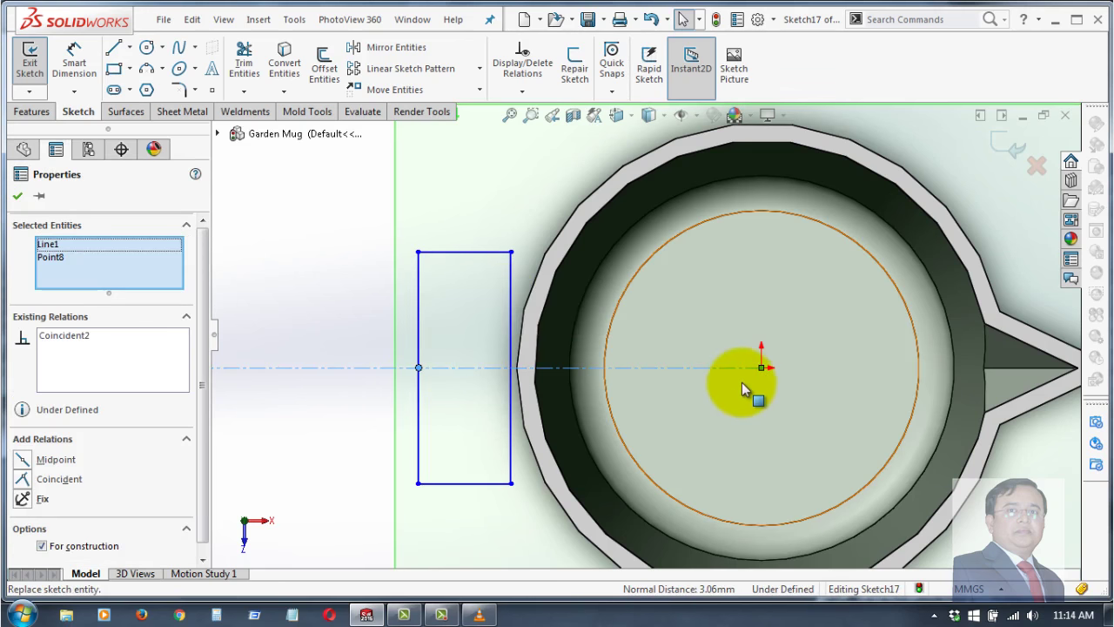
pyautogui.scroll(-2, 505, 383)
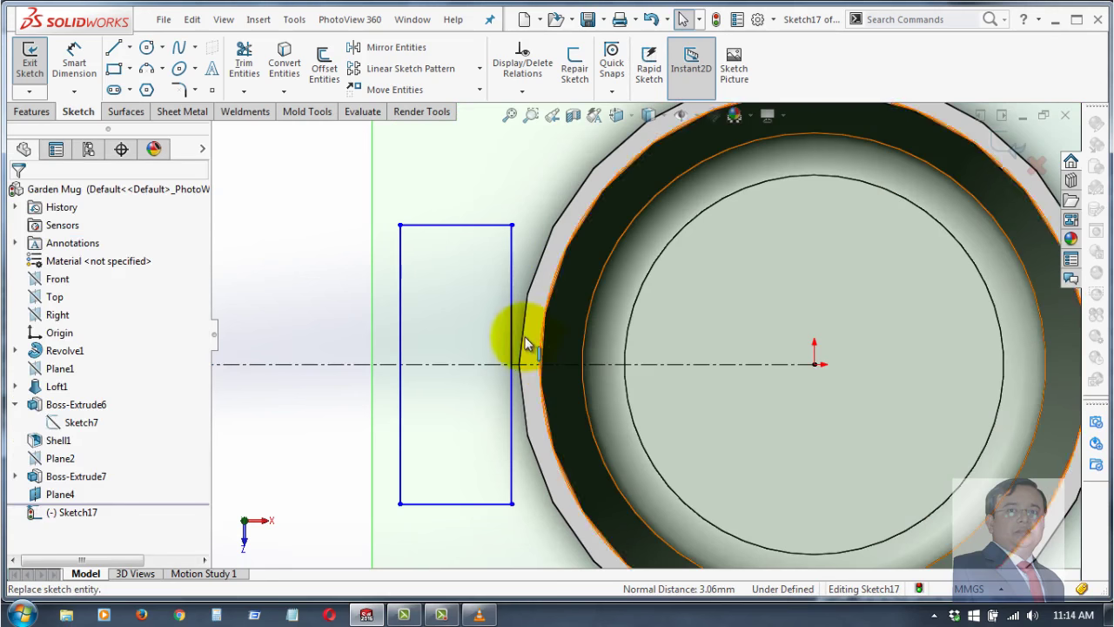
pyautogui.press('Escape')
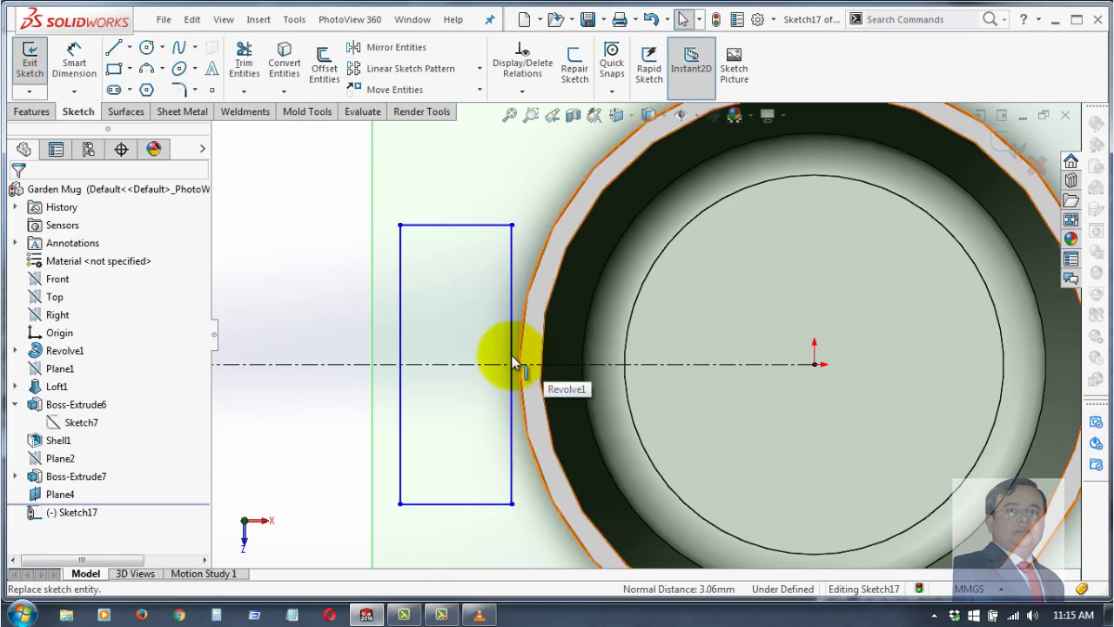
# - Make the rectangle's right side tangent to the mug's circular outer edge
pyautogui.click(514, 362)
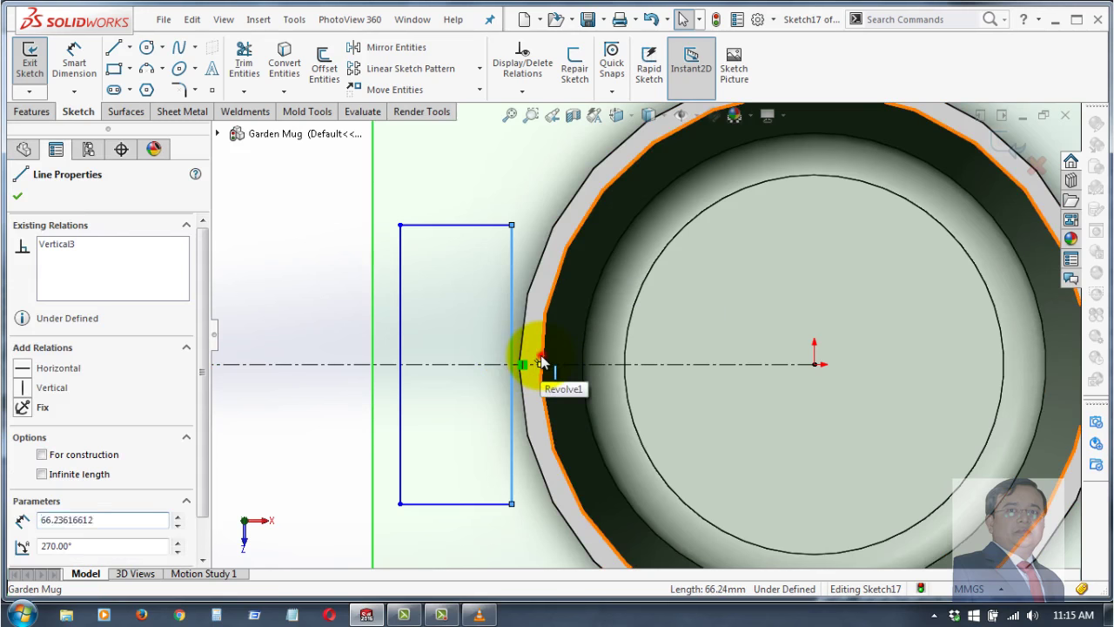
pyautogui.keyDown('ctrl'); pyautogui.click(542, 366); pyautogui.keyUp('ctrl')
pyautogui.click(586, 288)
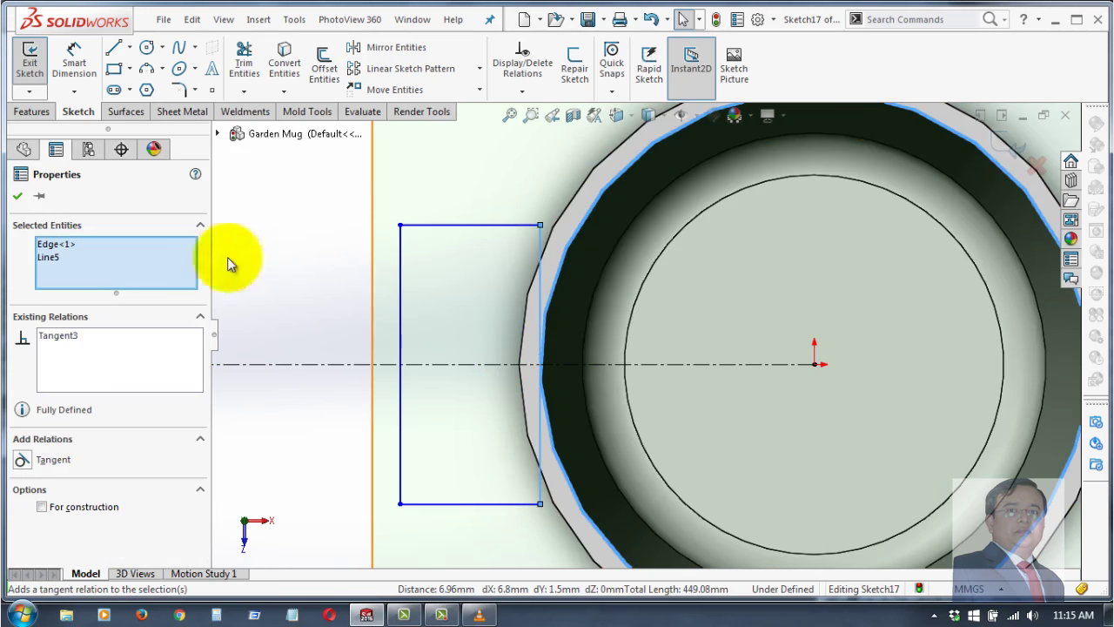
pyautogui.click(17, 195)
pyautogui.moveTo(453, 319)
pyautogui.mouseDown(button='middle')
pyautogui.moveTo(485, 154)
pyautogui.moveTo(465, 368)
pyautogui.mouseUp(button='middle')
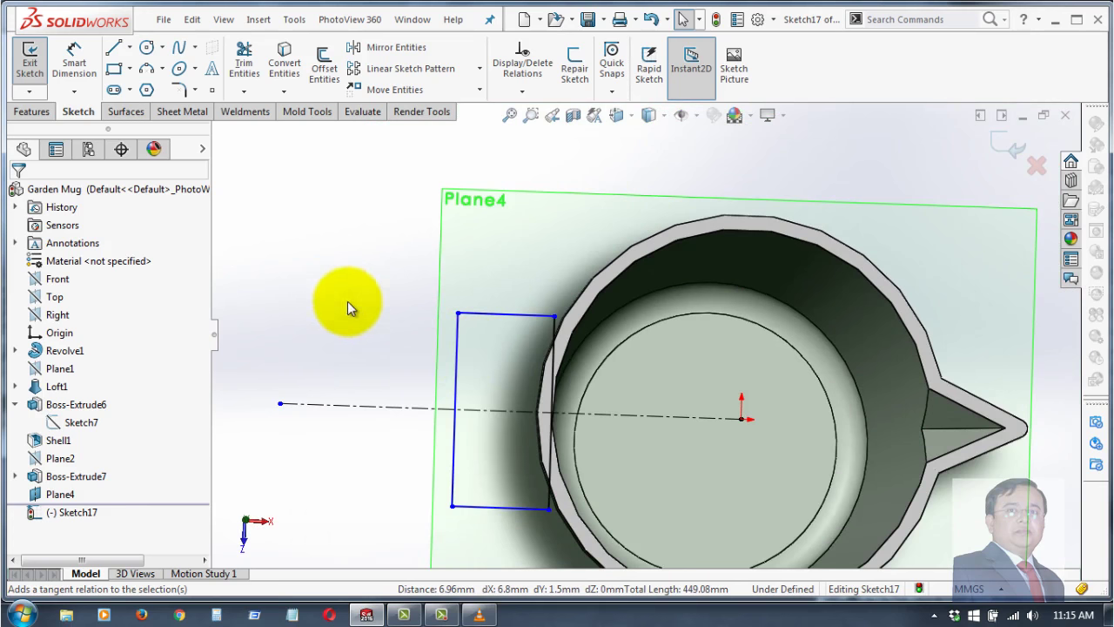
# - Convert all four rectangle lines to construction geometry and view Plane4 normal-to
pyautogui.moveTo(396, 281)
pyautogui.mouseDown()
pyautogui.moveTo(579, 589)
pyautogui.moveTo(561, 562)
pyautogui.mouseUp()
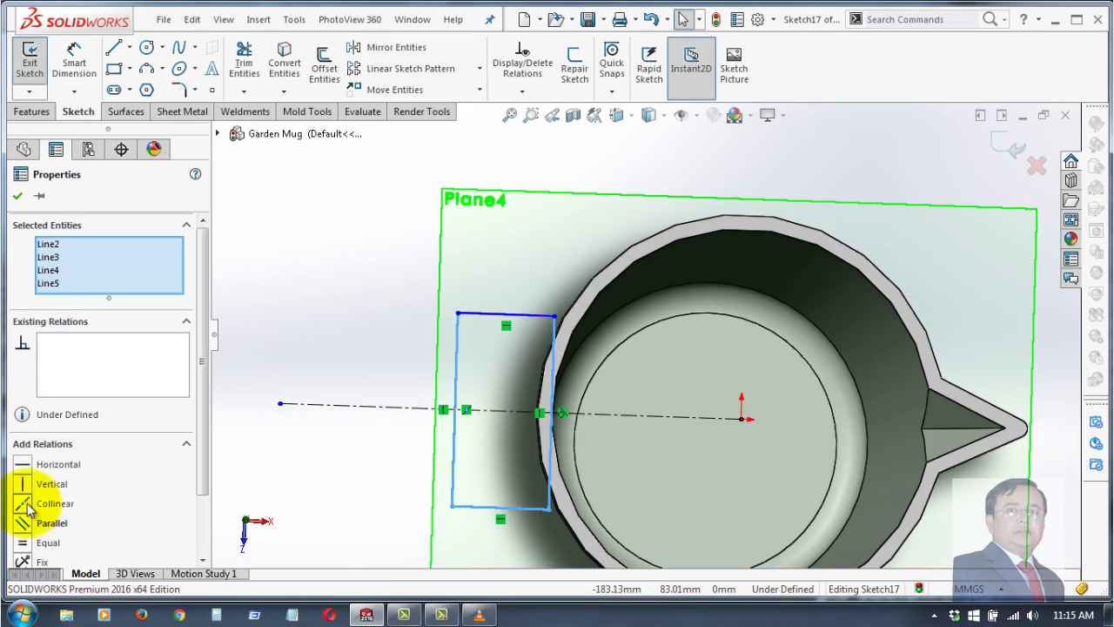
pyautogui.moveTo(206, 462); pyautogui.dragTo(205, 540)
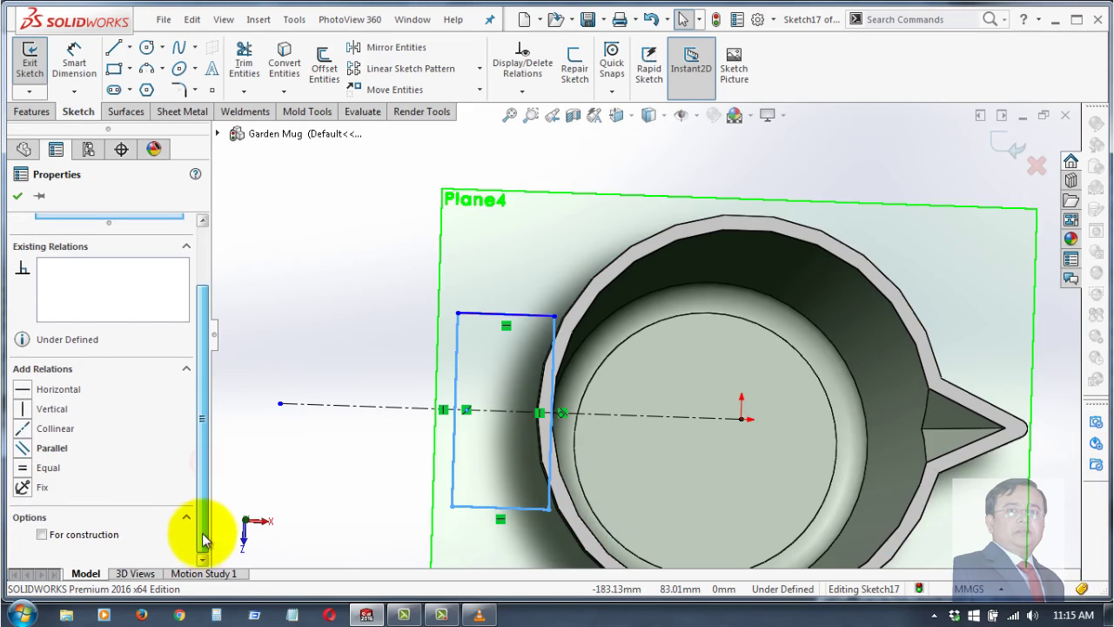
pyautogui.click(46, 535)
pyautogui.click(17, 196)
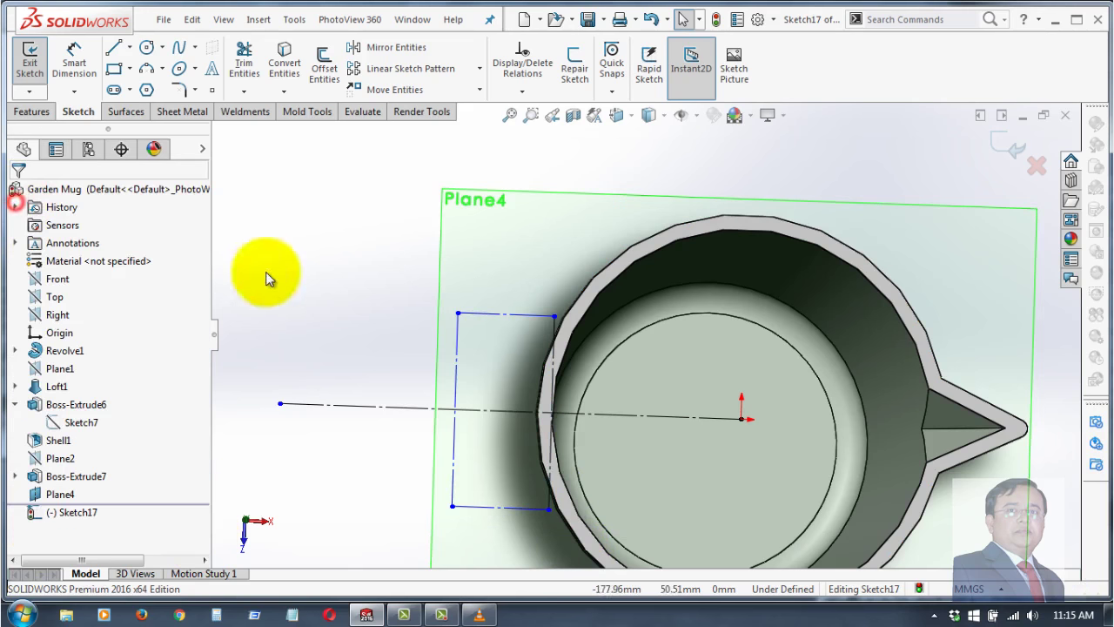
pyautogui.hotkey('ctrl', '8')
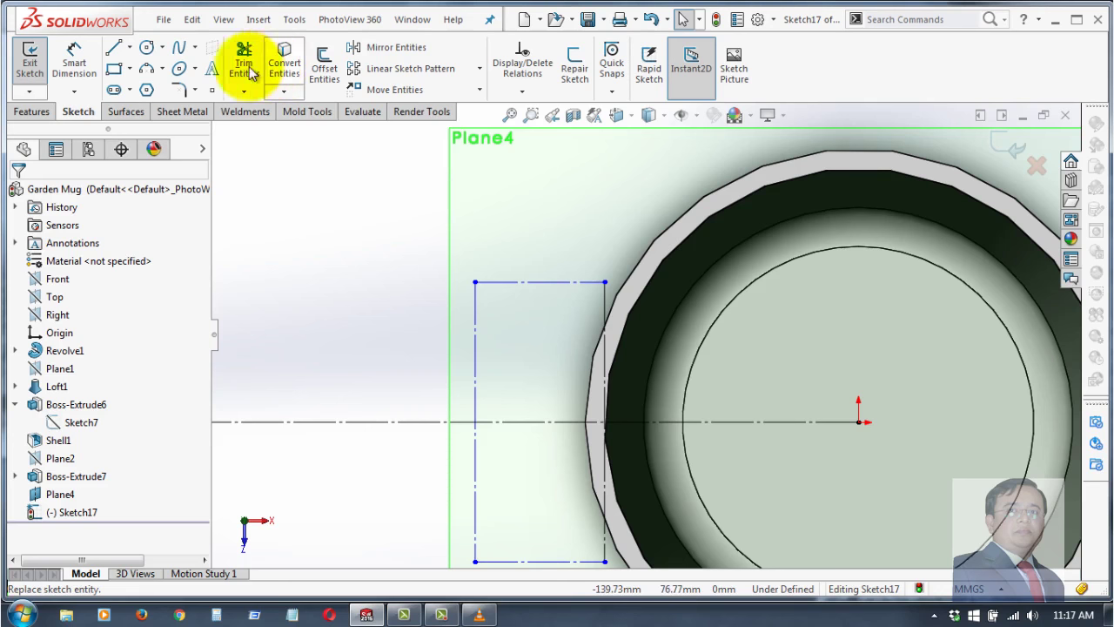
pyautogui.click(163, 73)
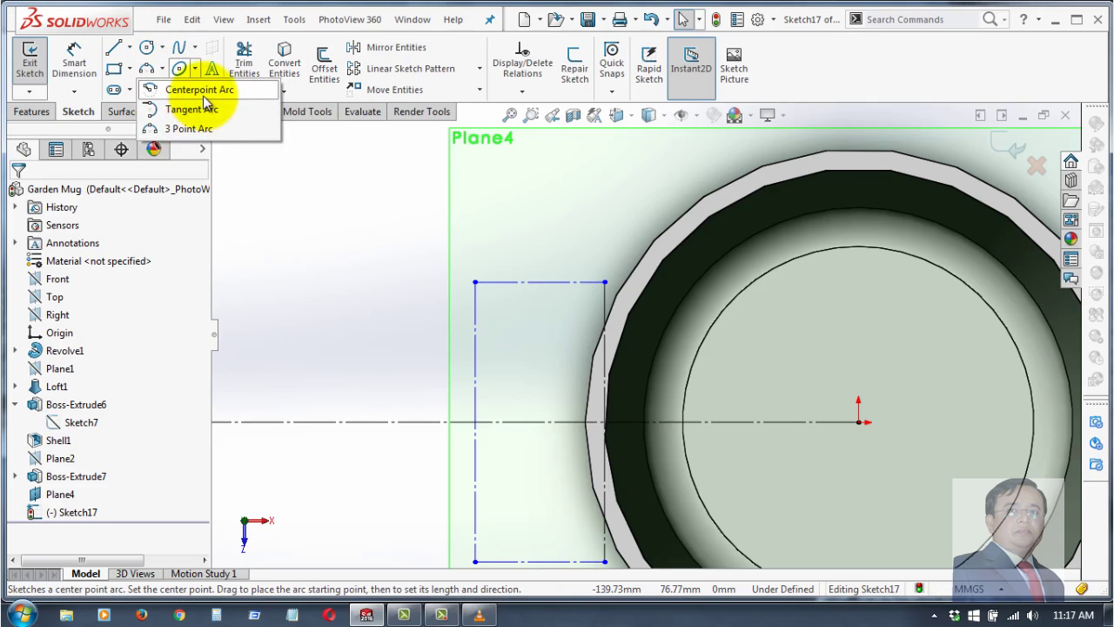
# - Draw a three-point arc spanning the rectangle's left edge, bulging right to the centreline
pyautogui.click(200, 90)
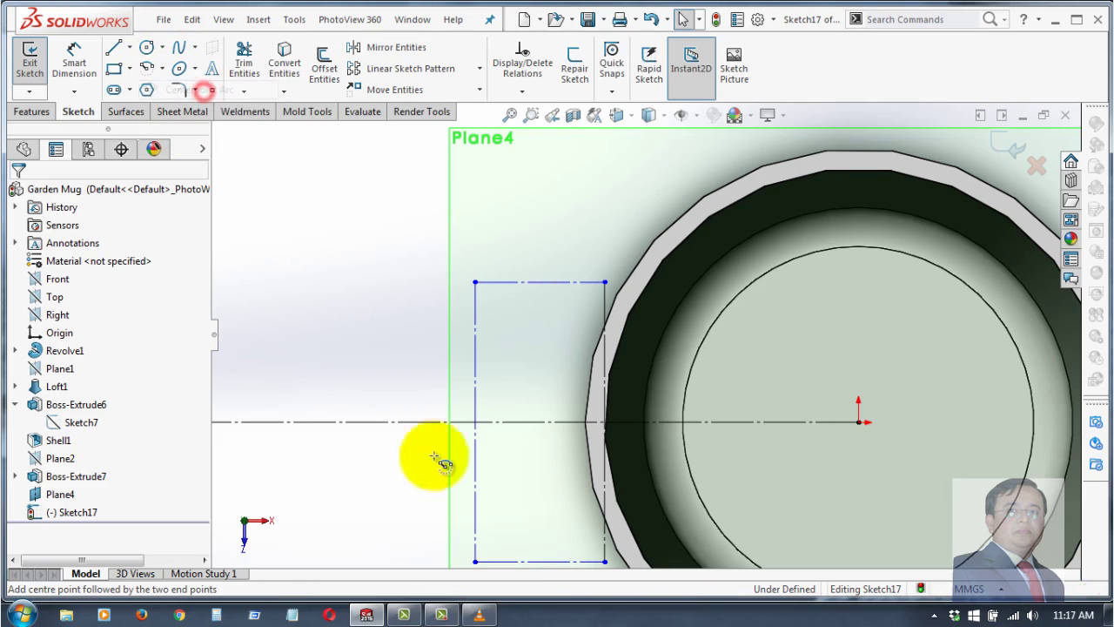
pyautogui.click(475, 423)
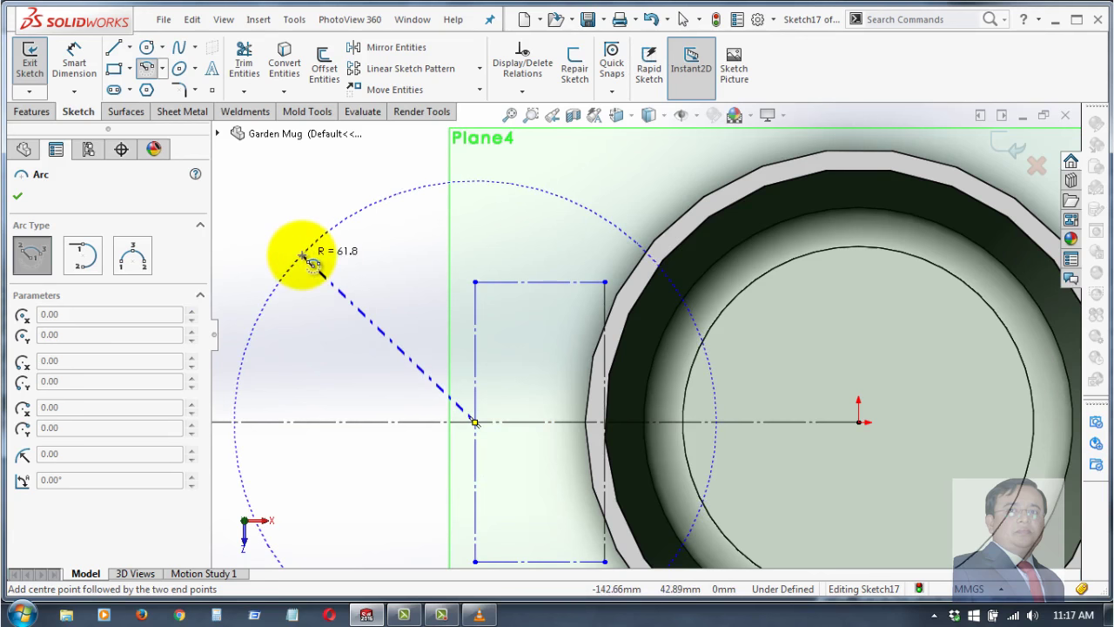
pyautogui.click(162, 67)
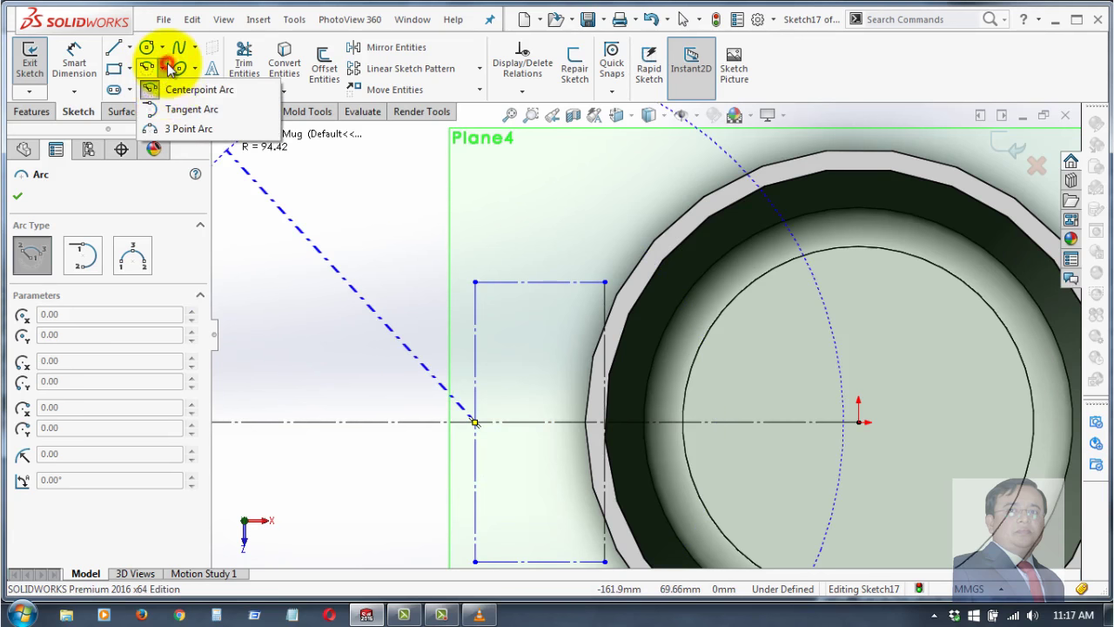
pyautogui.click(201, 131)
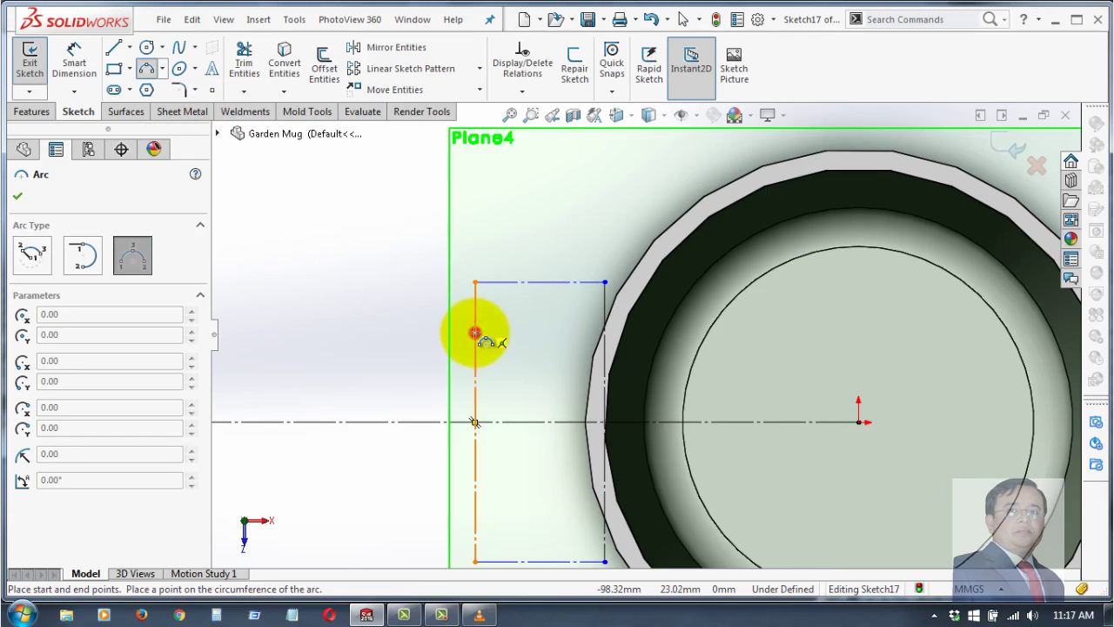
pyautogui.click(475, 333)
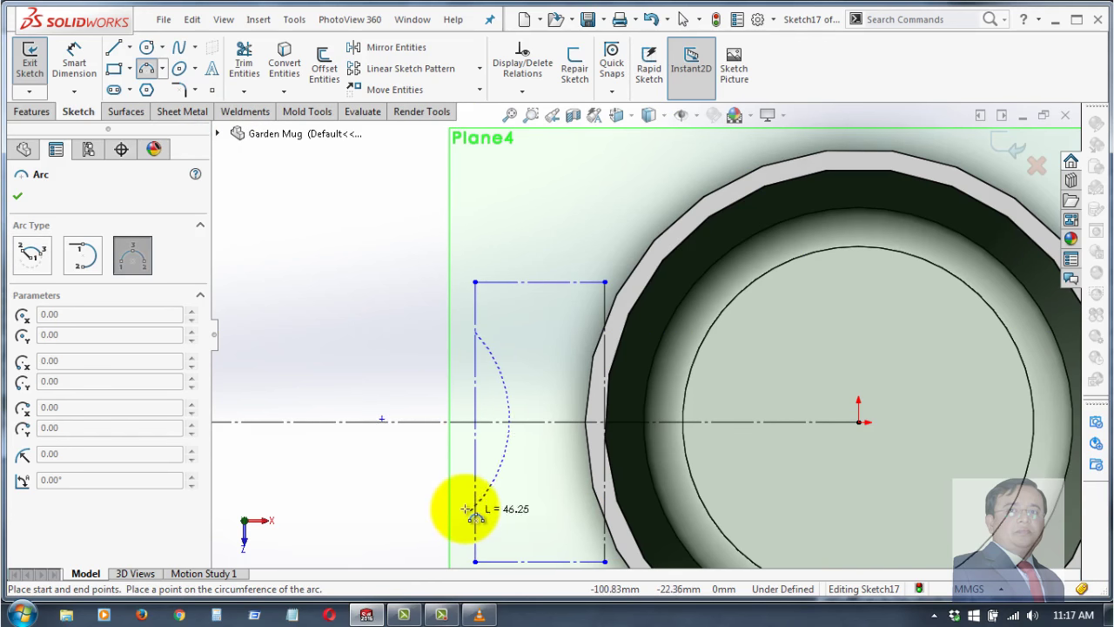
pyautogui.click(475, 507)
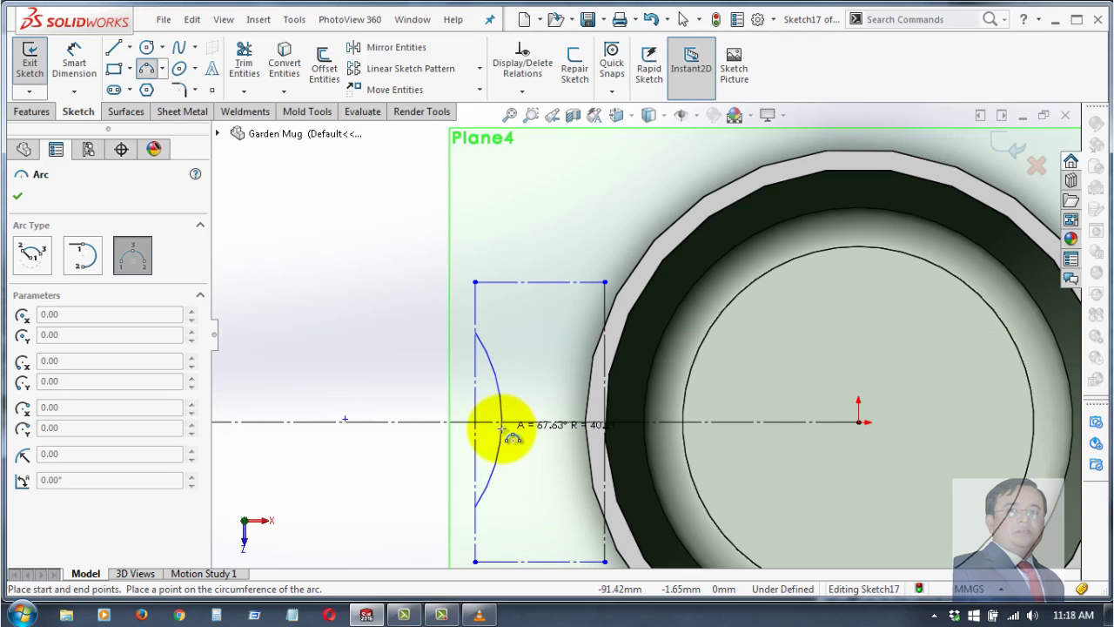
pyautogui.click(502, 423)
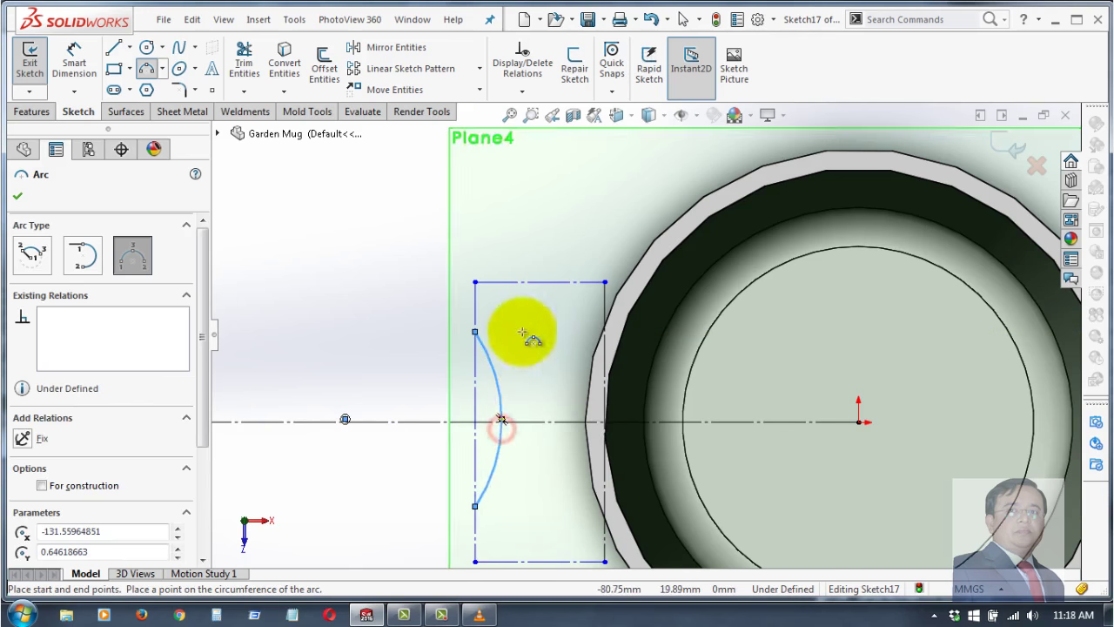
pyautogui.rightClick(335, 239)
pyautogui.click(376, 252)
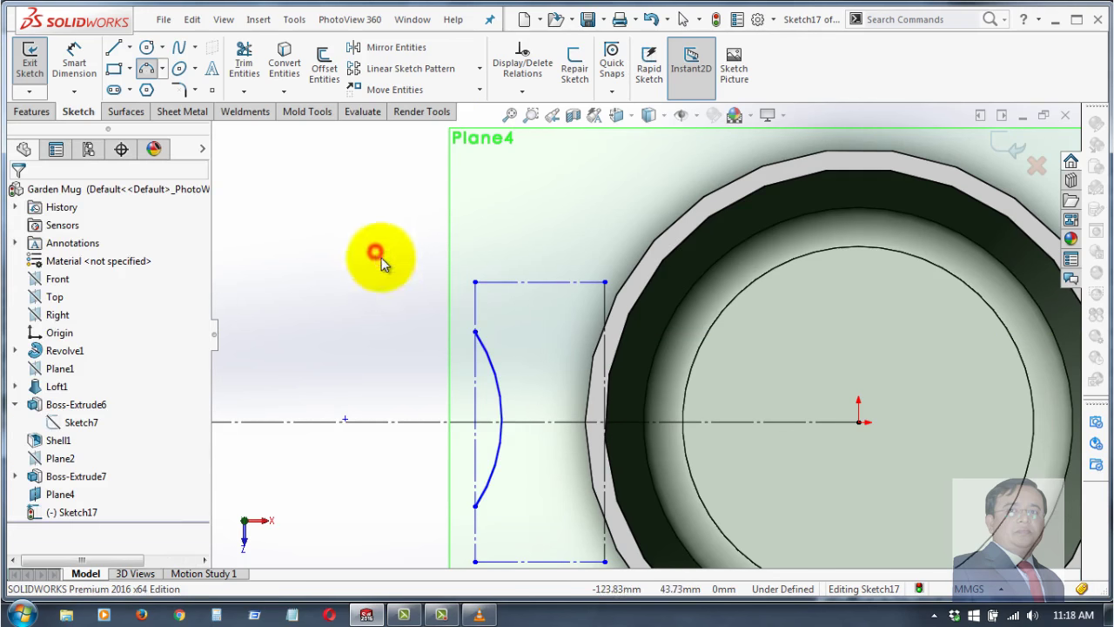
pyautogui.click(500, 444)
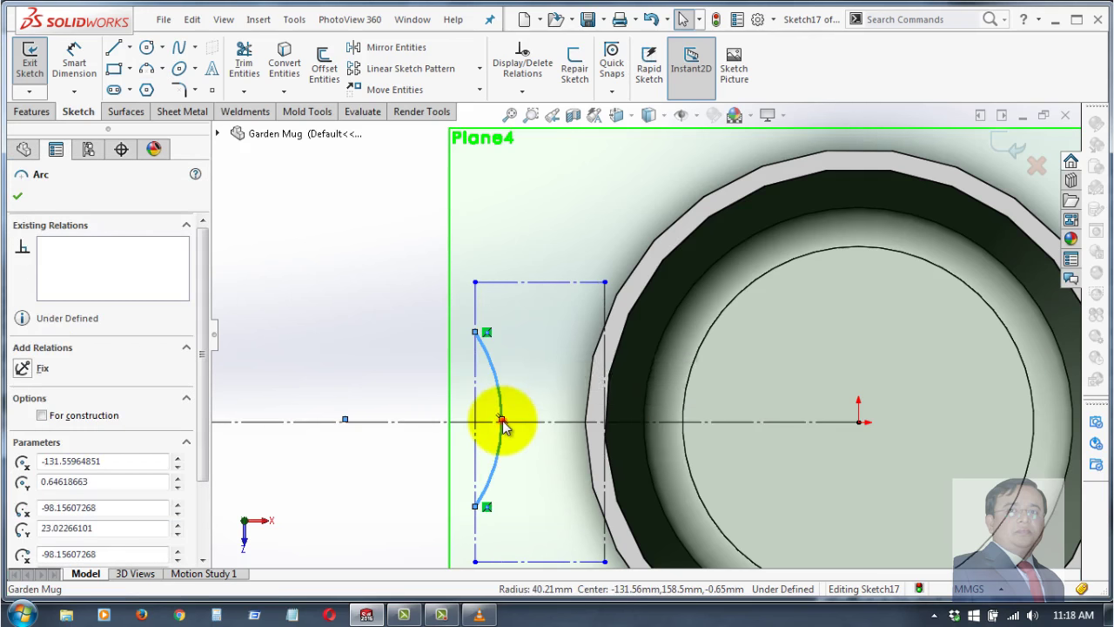
pyautogui.click(292, 342)
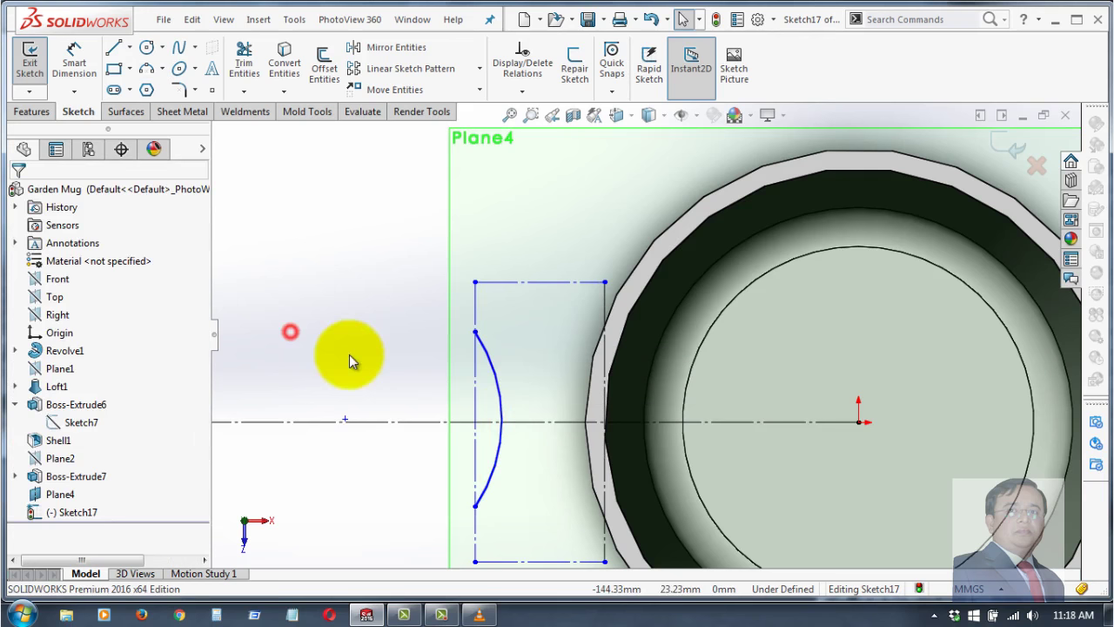
# - Make the arc's midpoint coincident with the sketch's horizontal centreline
pyautogui.click(502, 422)
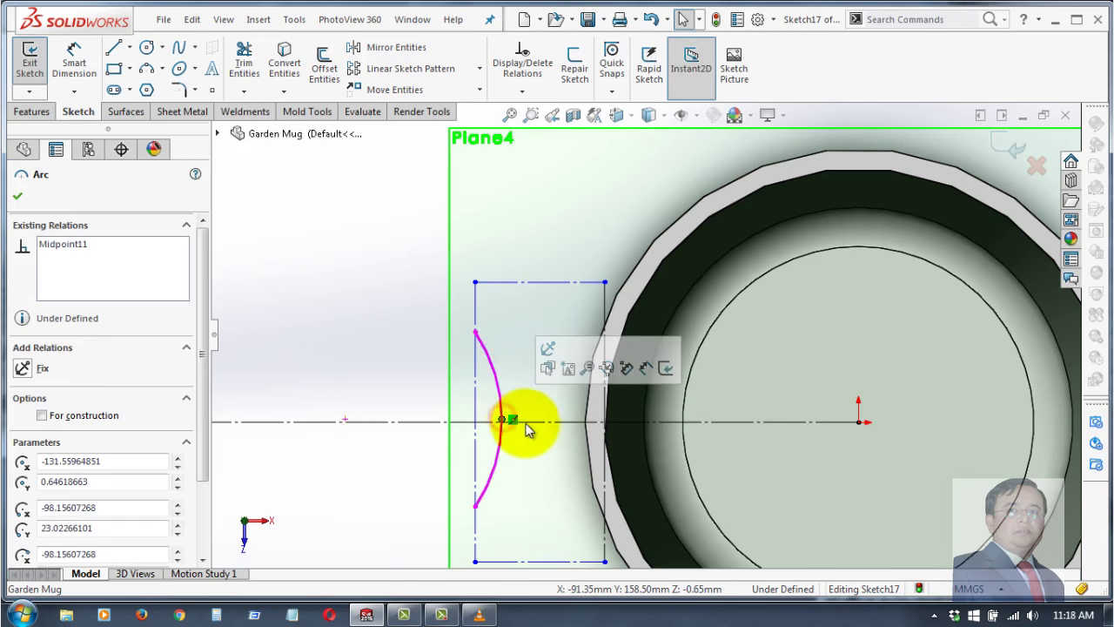
pyautogui.keyDown('ctrl'); pyautogui.click(564, 422); pyautogui.keyUp('ctrl')
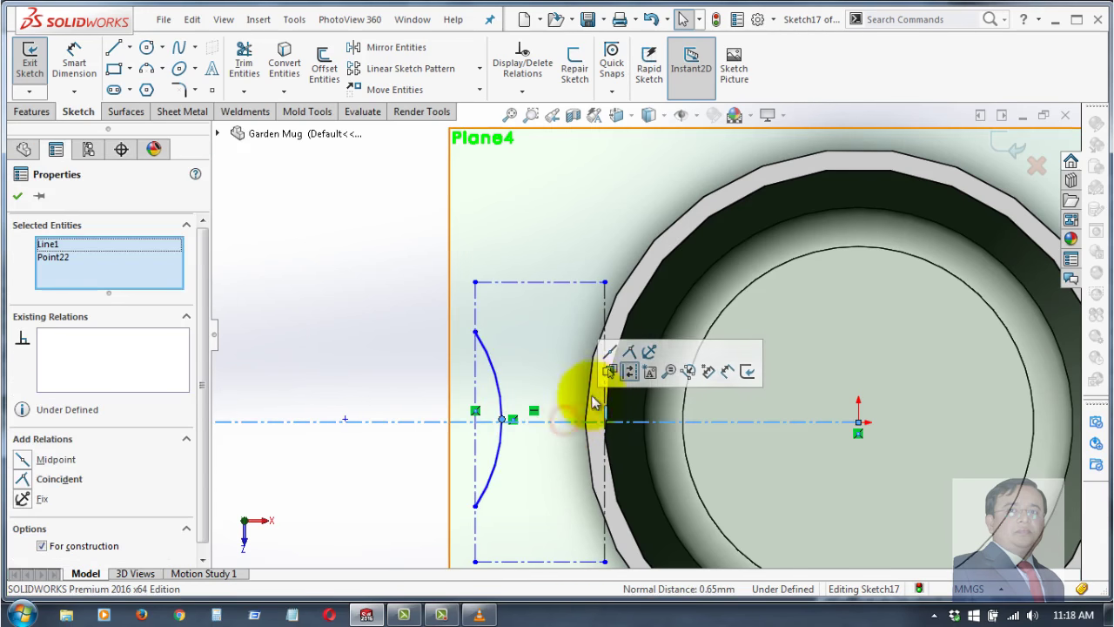
pyautogui.click(628, 354)
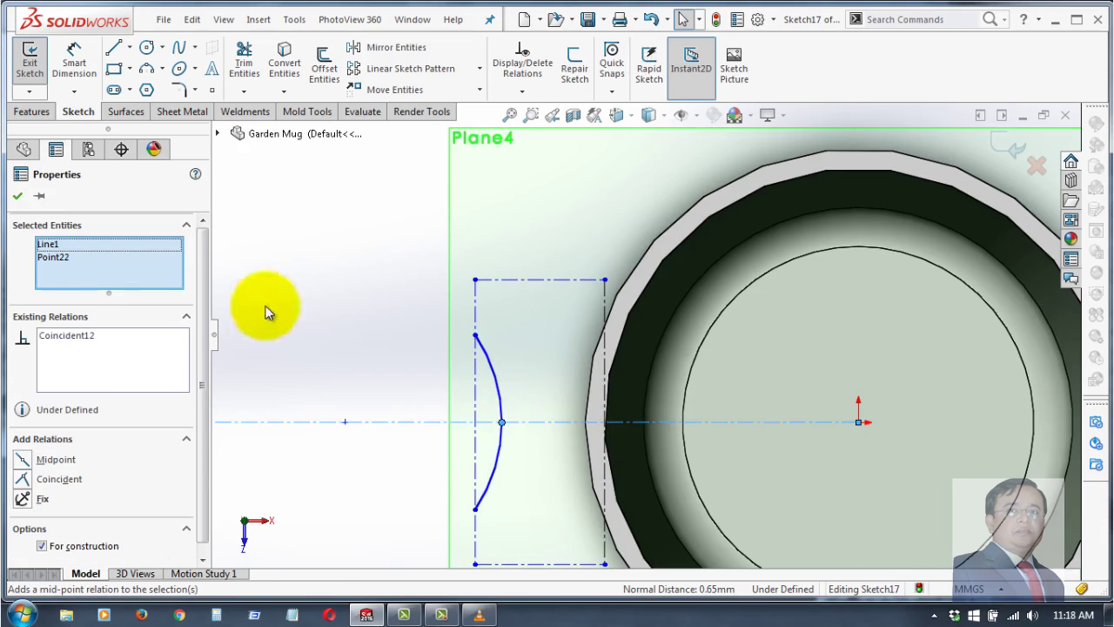
pyautogui.click(18, 198)
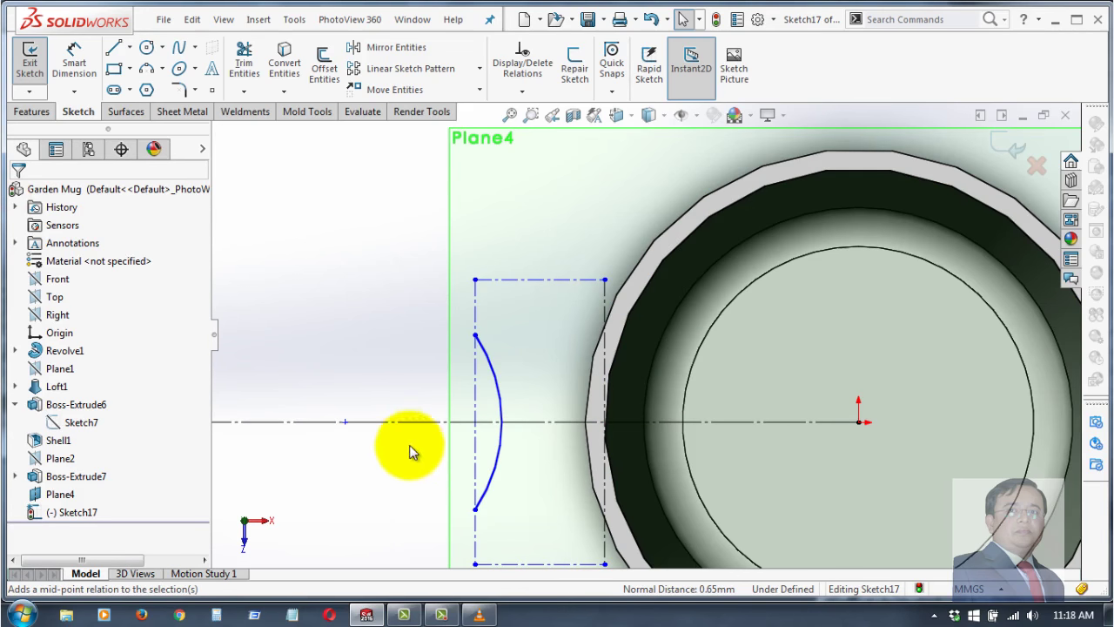
pyautogui.scroll(-1, 497, 443)
pyautogui.scroll(-1, 509, 442)
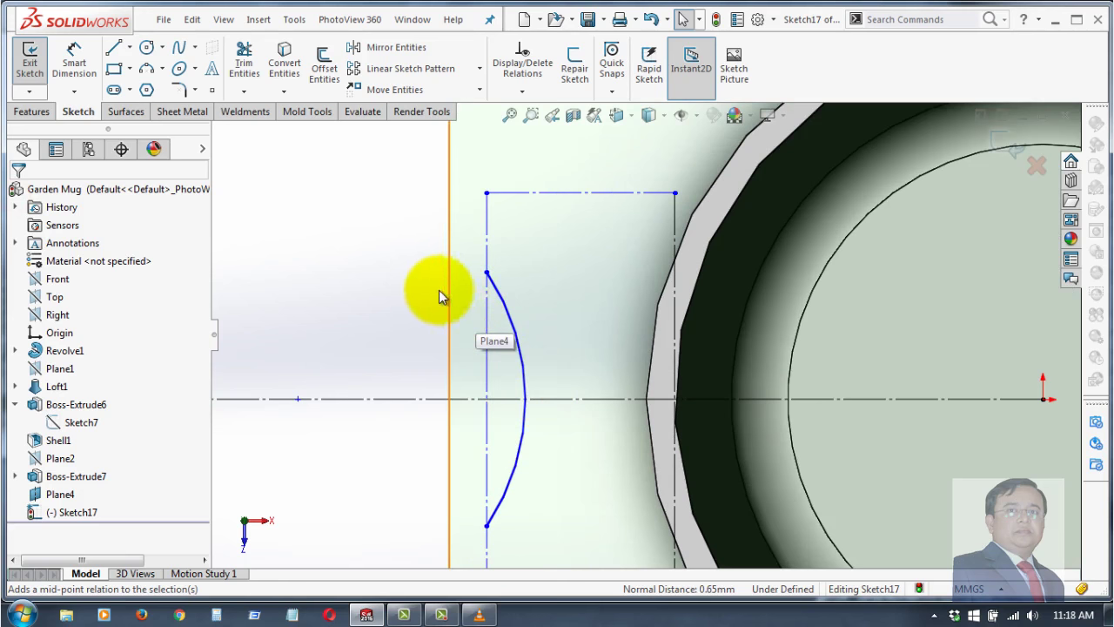
pyautogui.click(450, 237)
# - Add a vertical 35 mm Smart Dimension between the arc's top and bottom endpoints in Sketch17
pyautogui.click(77, 62)
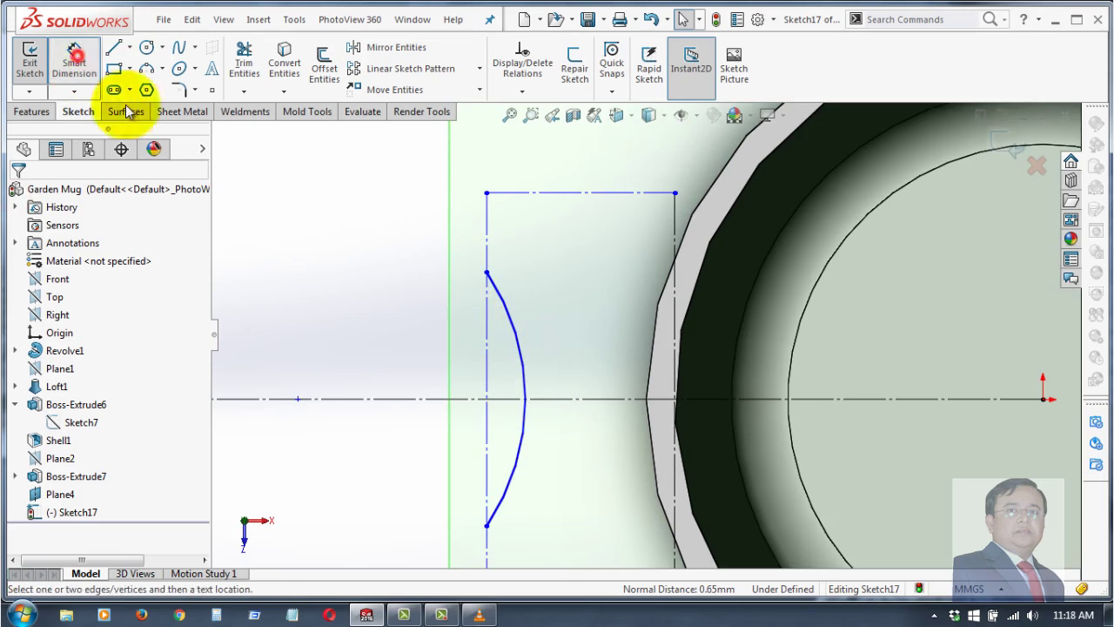
pyautogui.click(487, 272)
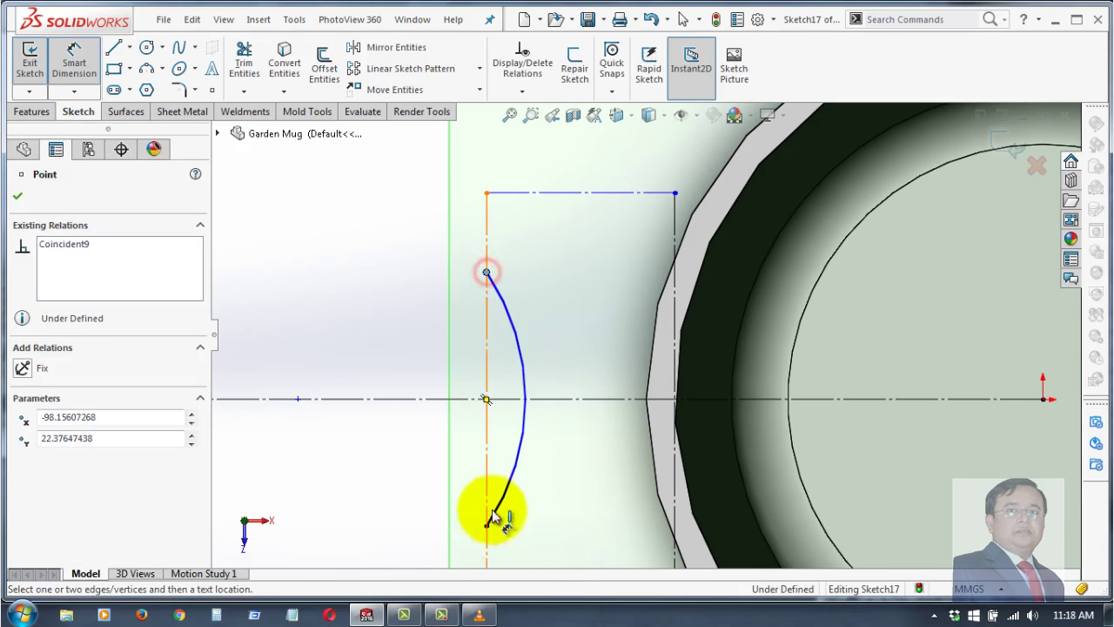
pyautogui.click(487, 524)
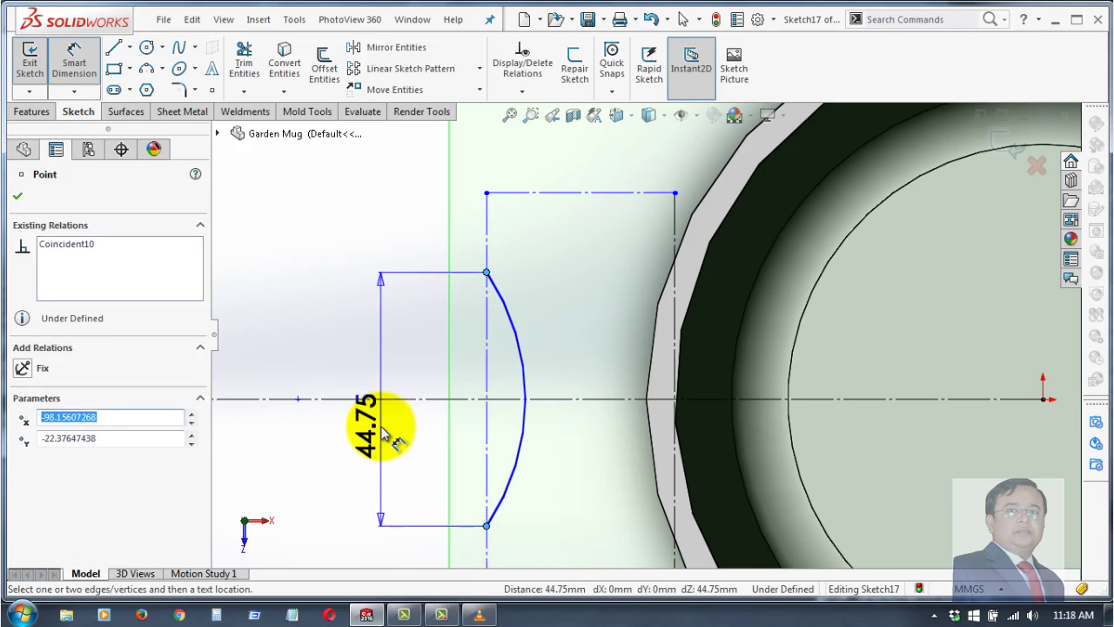
pyautogui.click(383, 433)
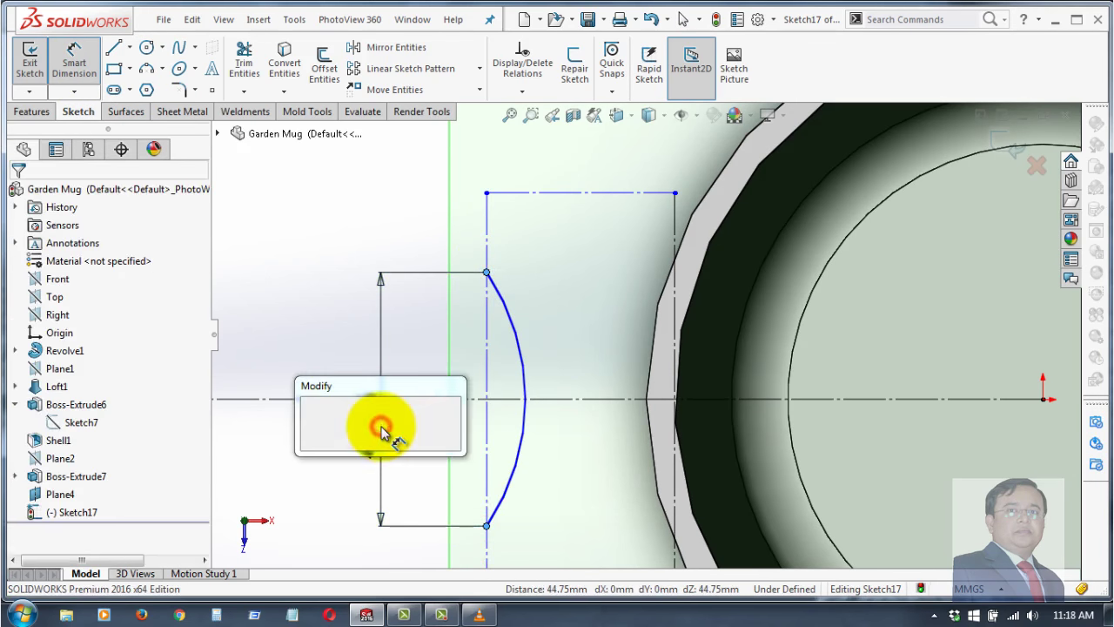
pyautogui.write('35')
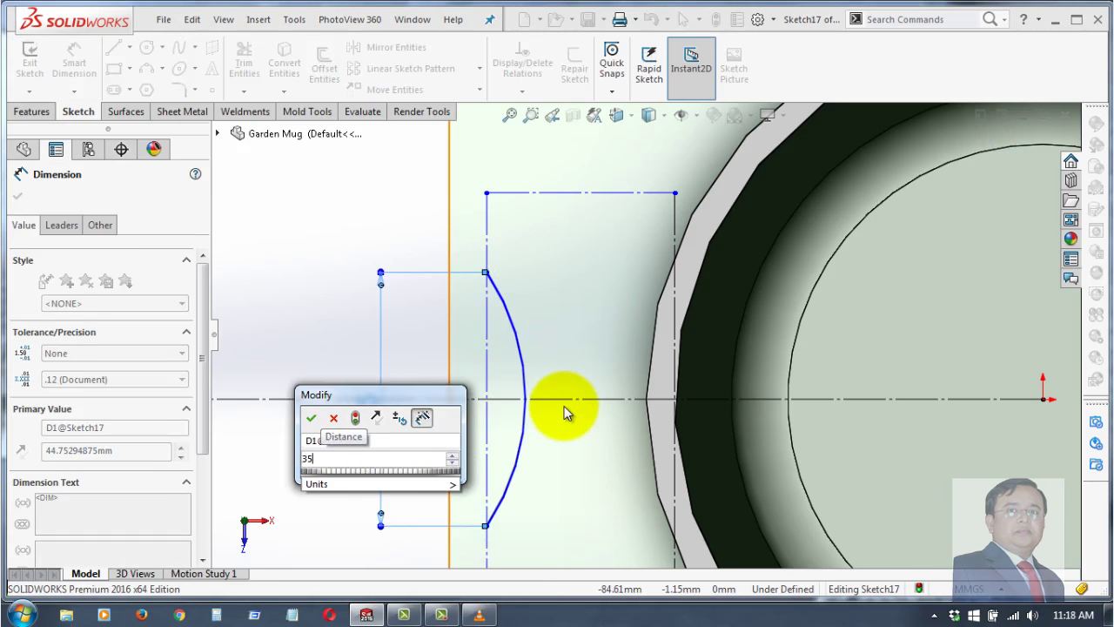
pyautogui.press('Return')
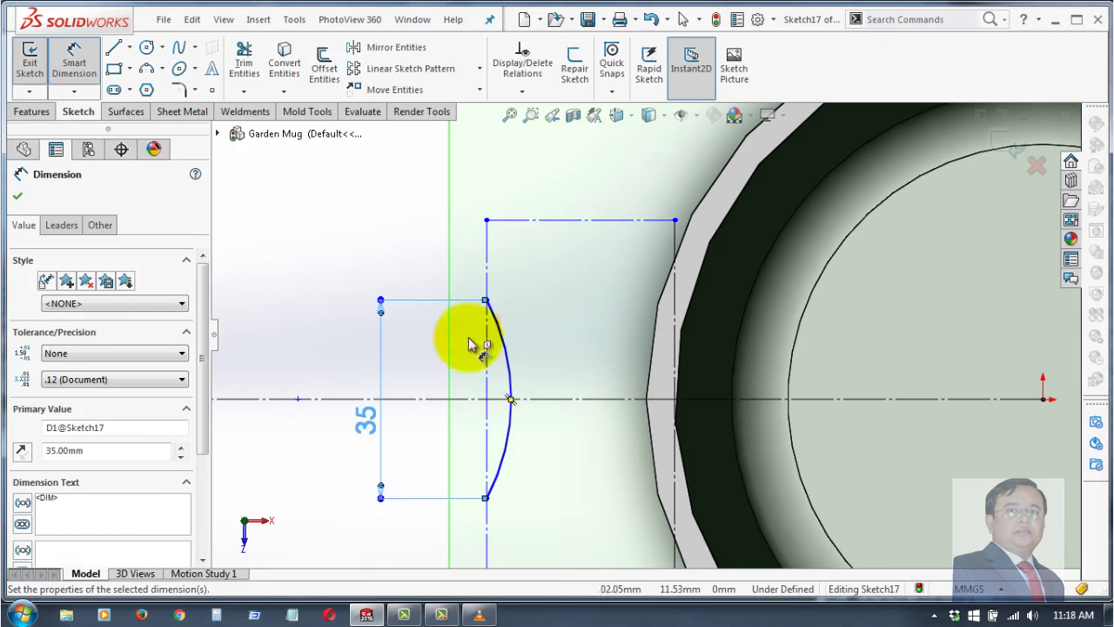
pyautogui.click(18, 201)
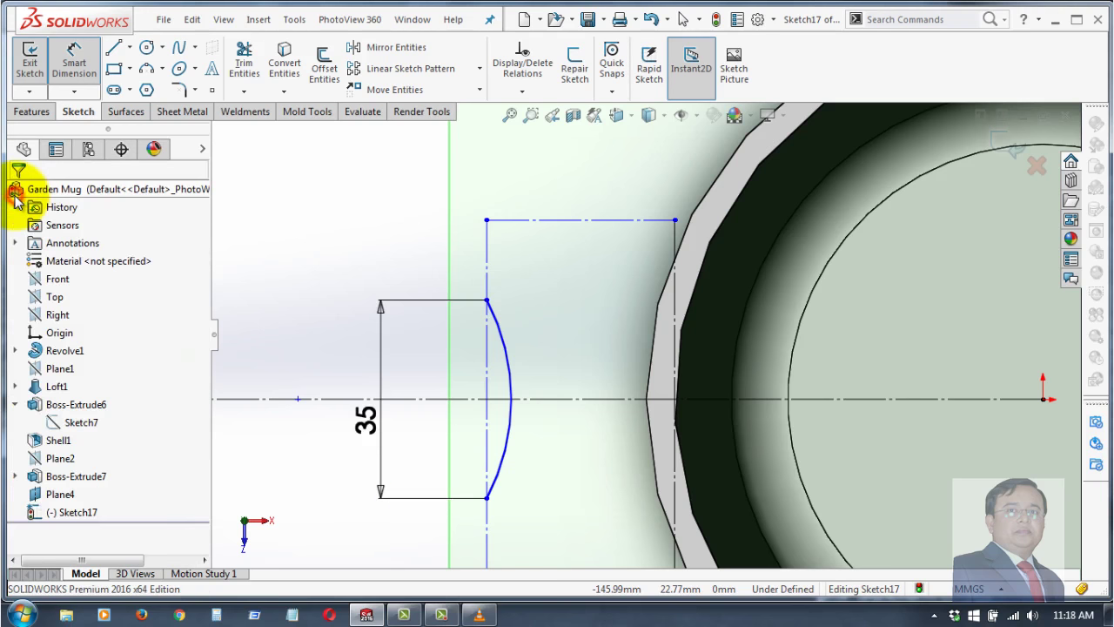
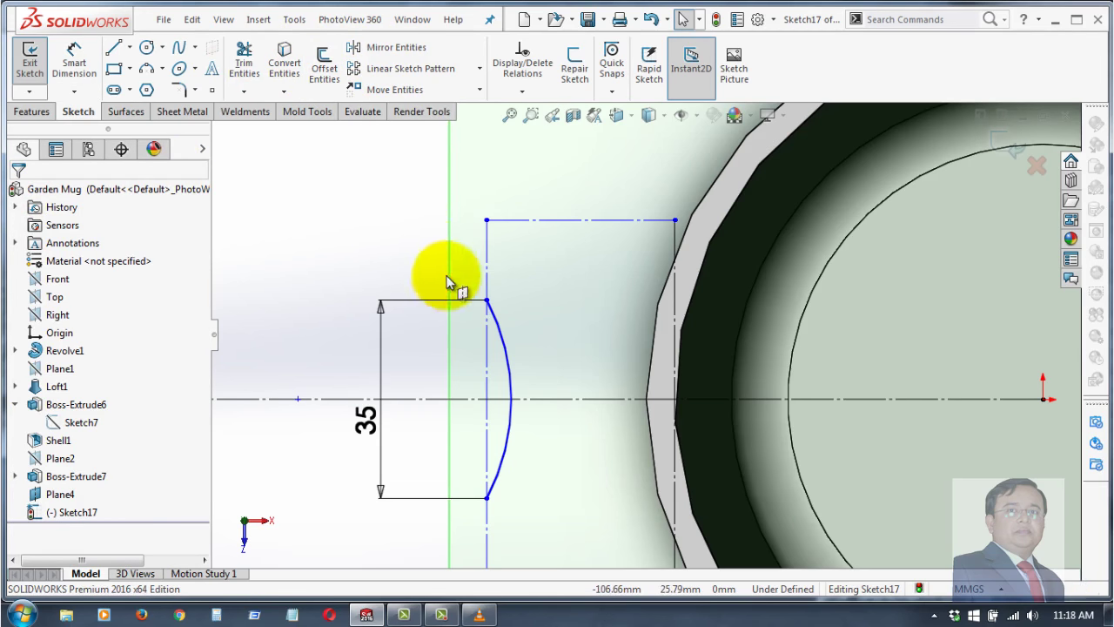
# - Make the top horizontal line coincident with the handle arc's upper endpoint
pyautogui.click(486, 300)
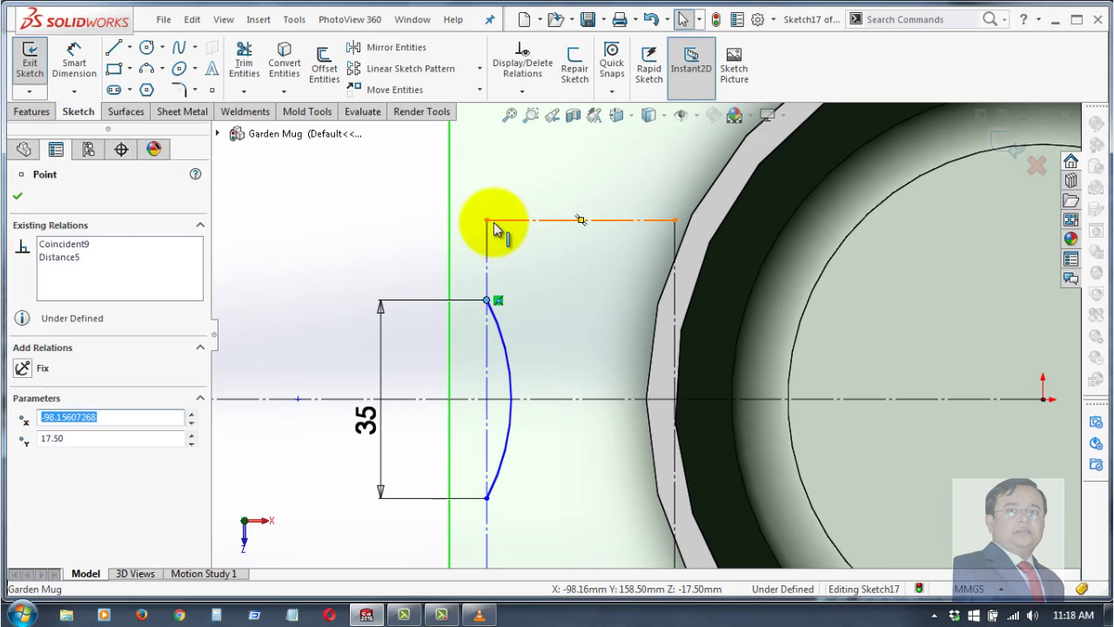
pyautogui.keyDown('ctrl'); pyautogui.click(501, 224); pyautogui.keyUp('ctrl')
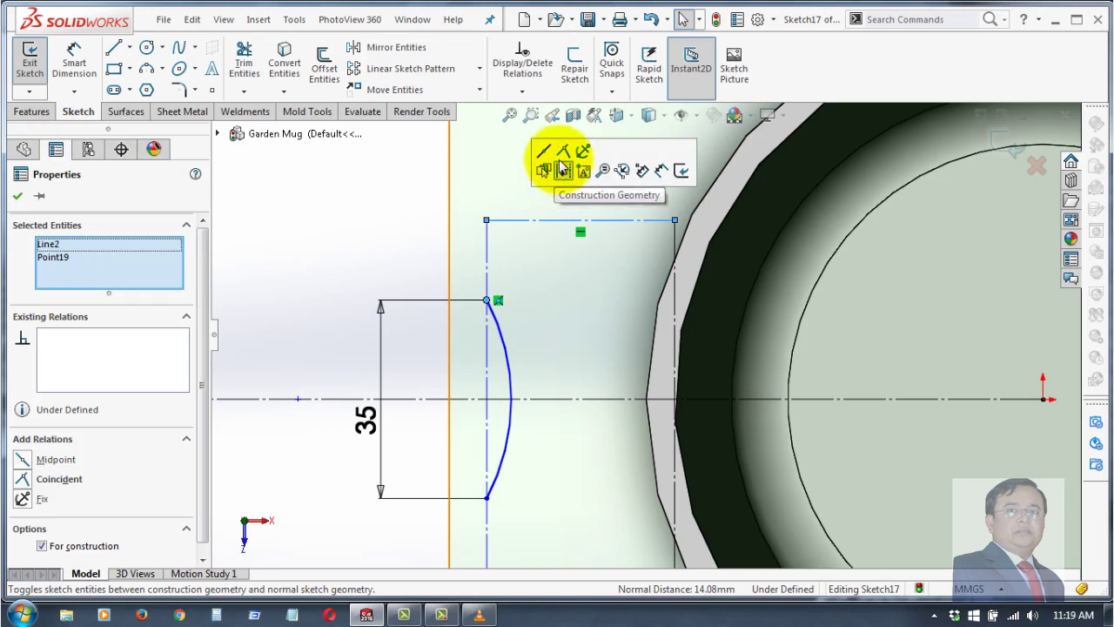
pyautogui.click(563, 159)
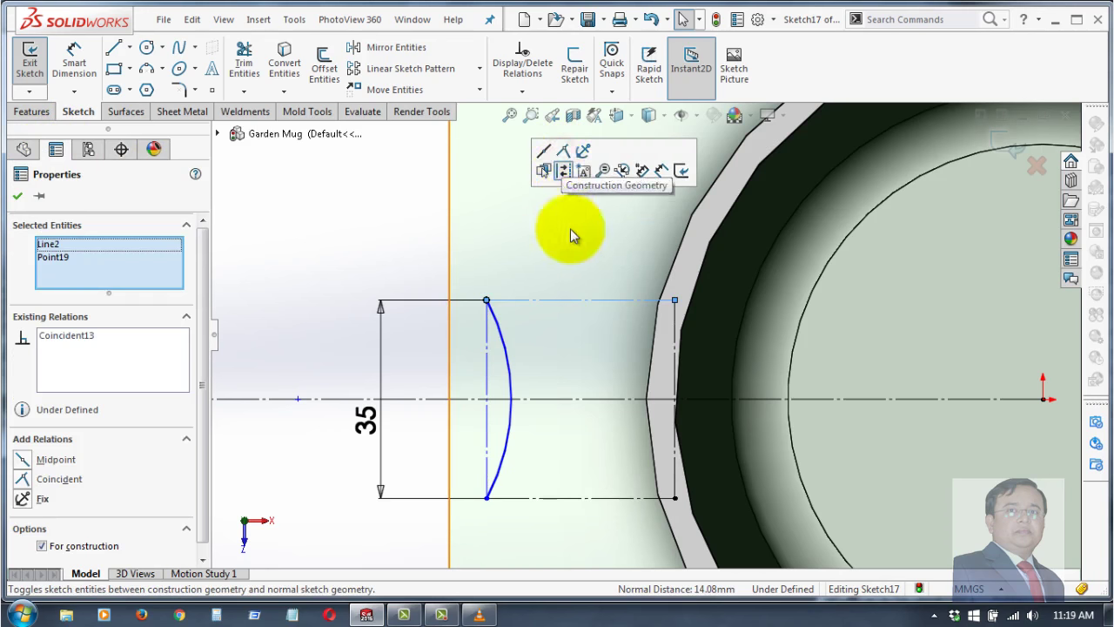
pyautogui.click(19, 198)
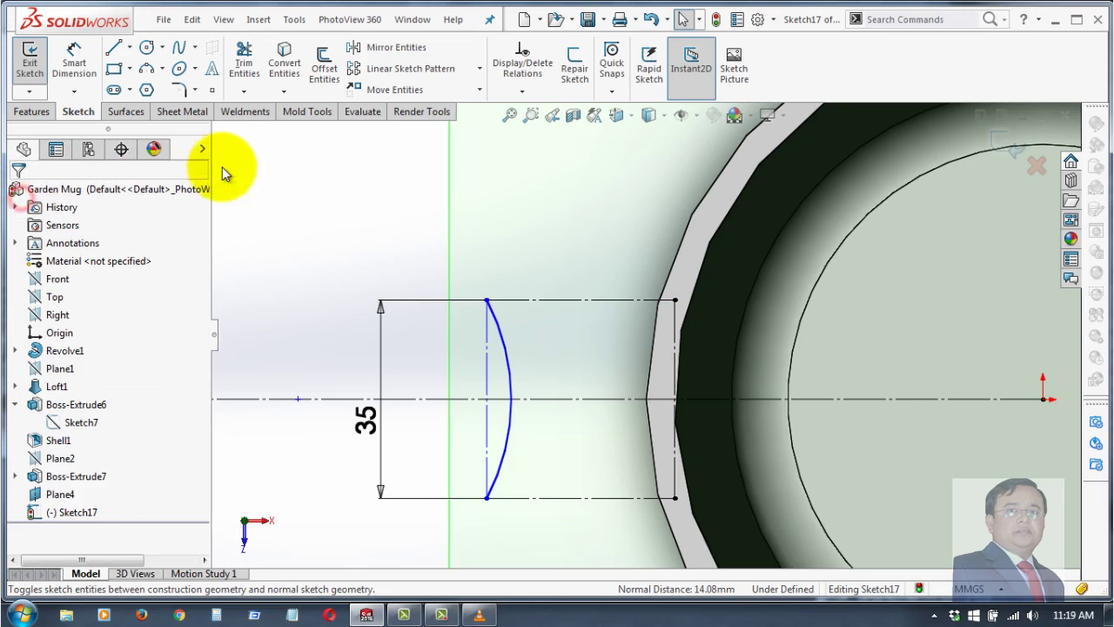
# - Offset the handle arc by 3 mm, reversed to the outer side
pyautogui.click(321, 61)
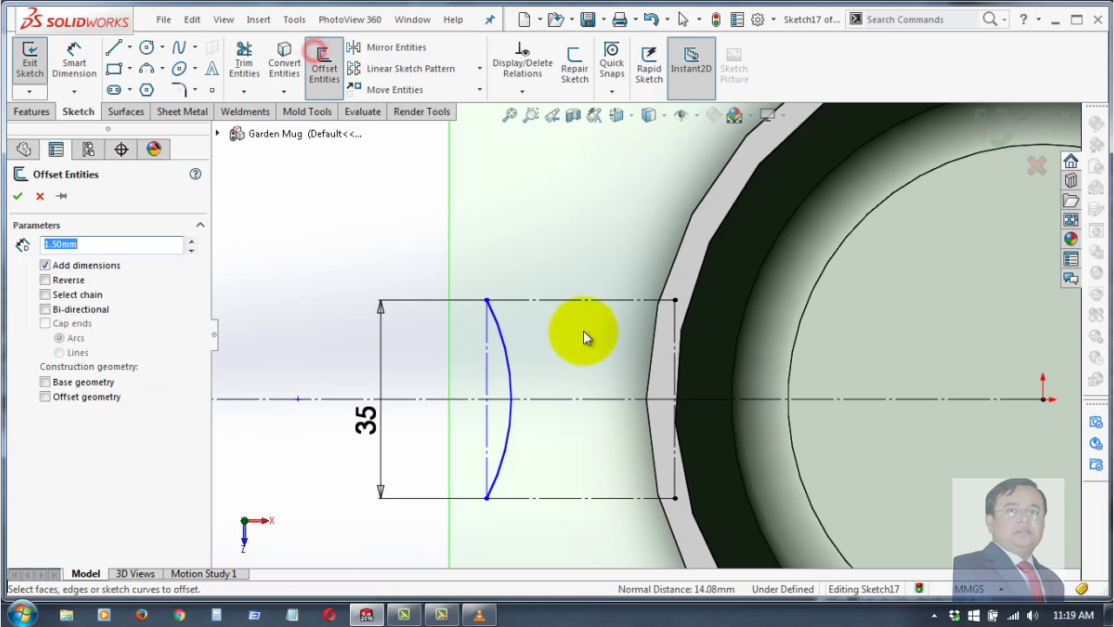
pyautogui.click(510, 374)
pyautogui.write('3')
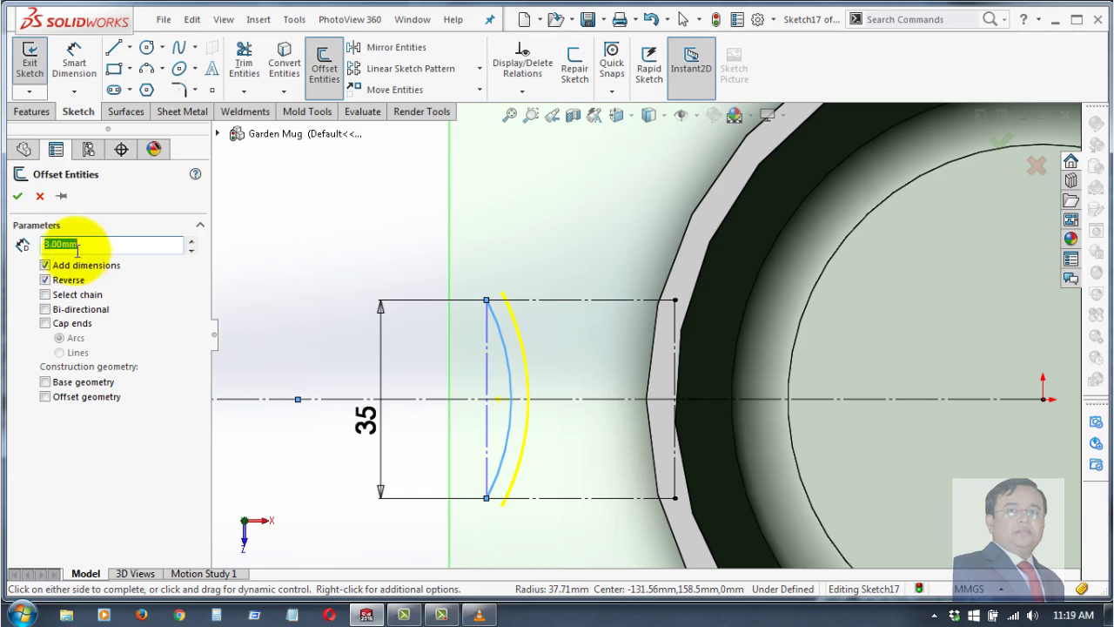
pyautogui.click(18, 195)
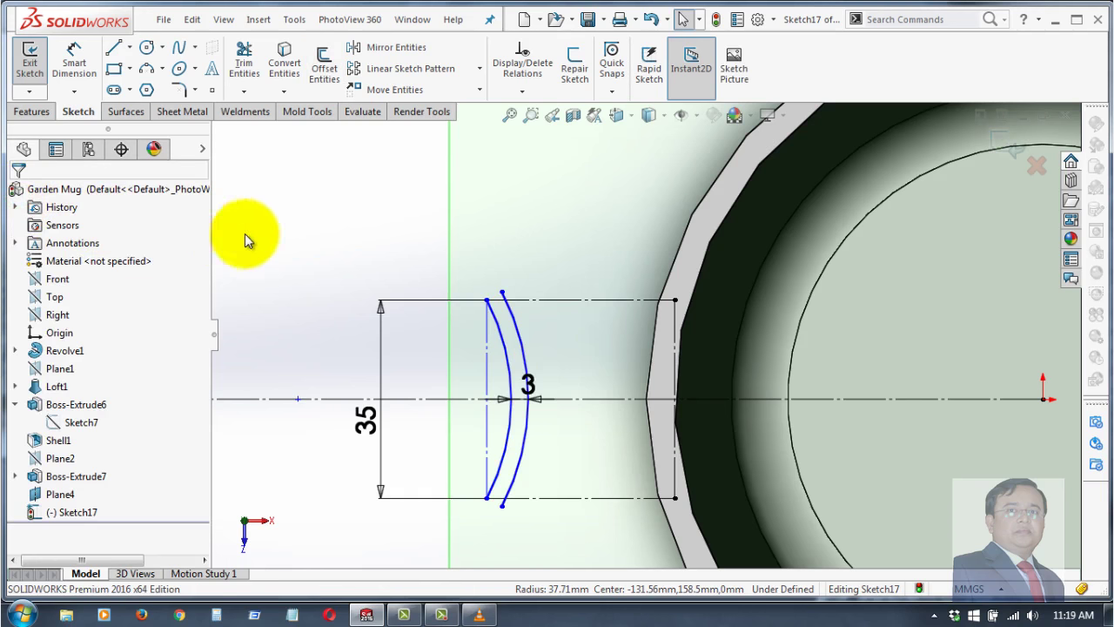
# - Power-trim the arc extensions above the top line and below the bottom line
pyautogui.click(245, 61)
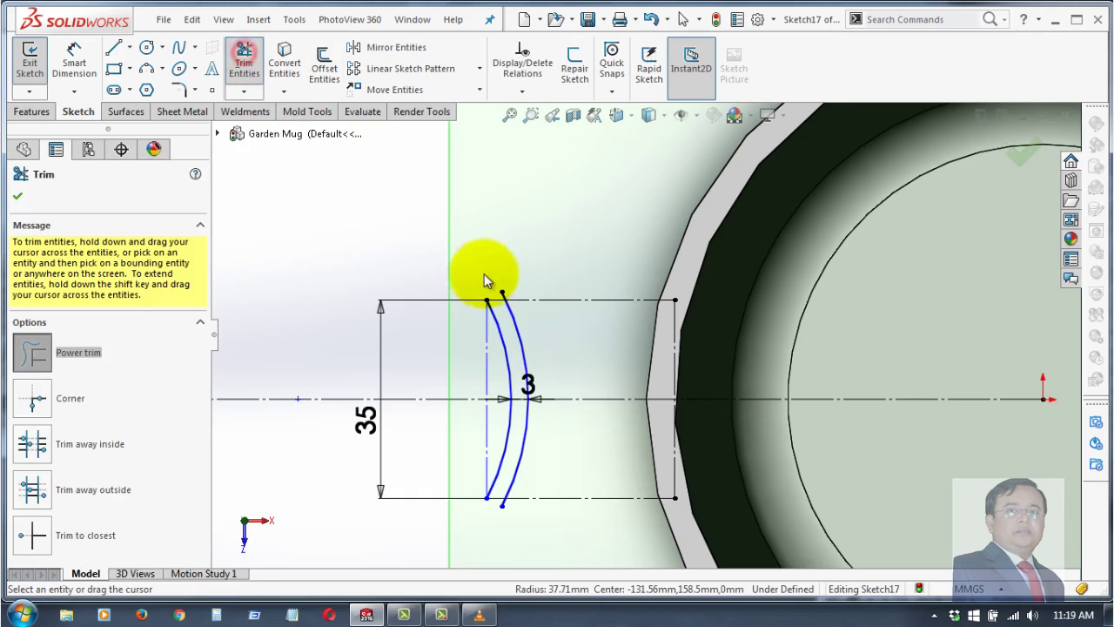
pyautogui.scroll(-2, 534, 296)
pyautogui.moveTo(528, 294); pyautogui.dragTo(473, 305)
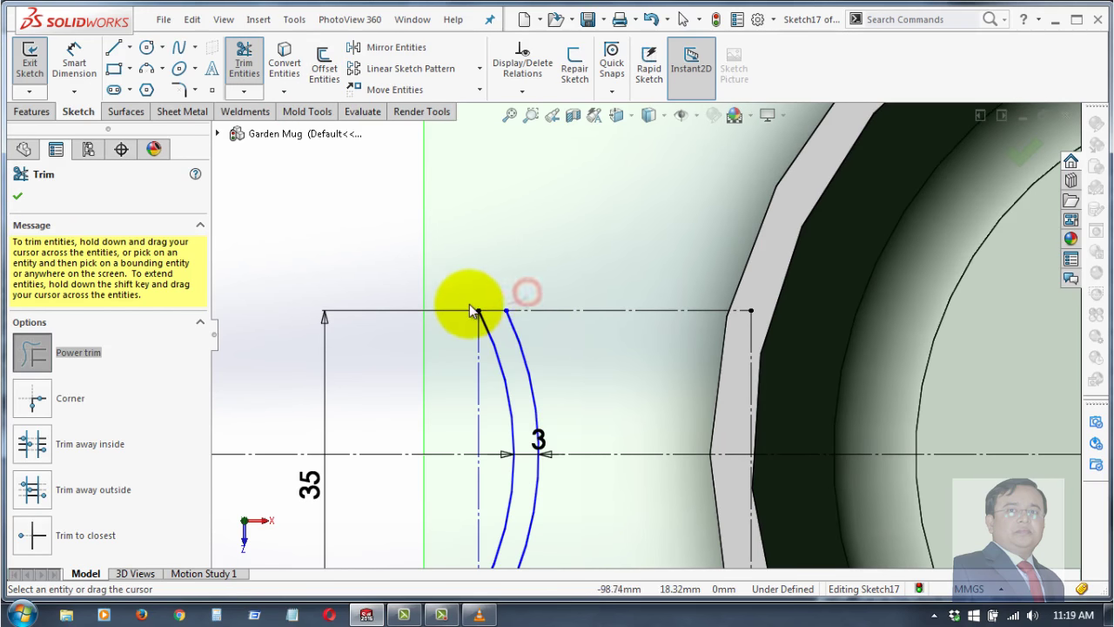
pyautogui.scroll(3, 585, 361)
pyautogui.moveTo(576, 536); pyautogui.dragTo(510, 522)
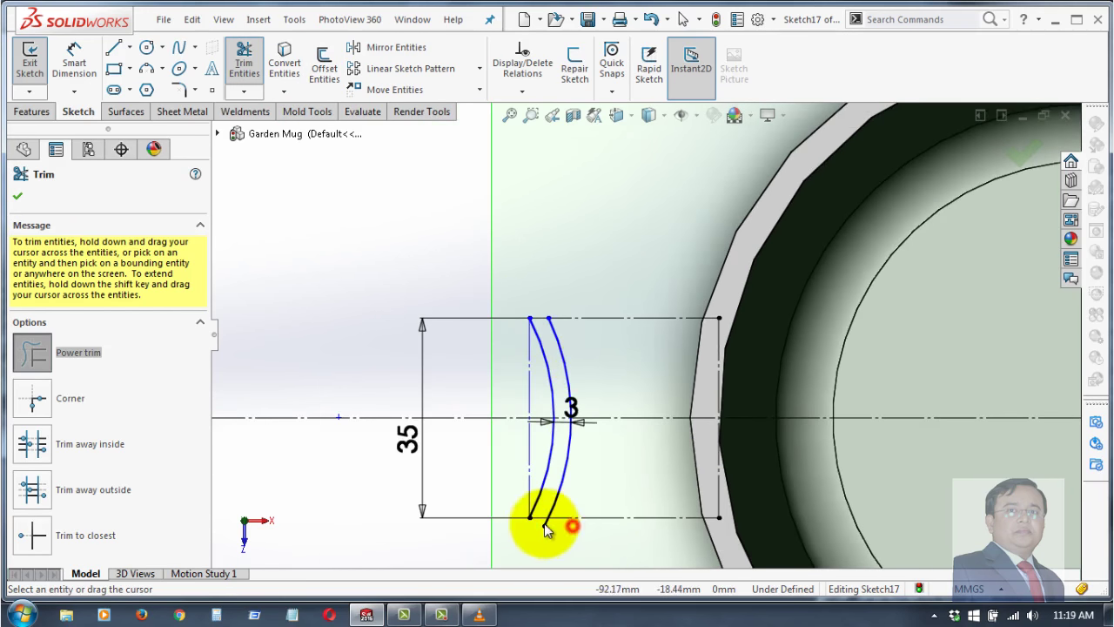
pyautogui.click(16, 196)
# - Draw short lines joining the two arcs' top ends and bottom ends
pyautogui.click(113, 47)
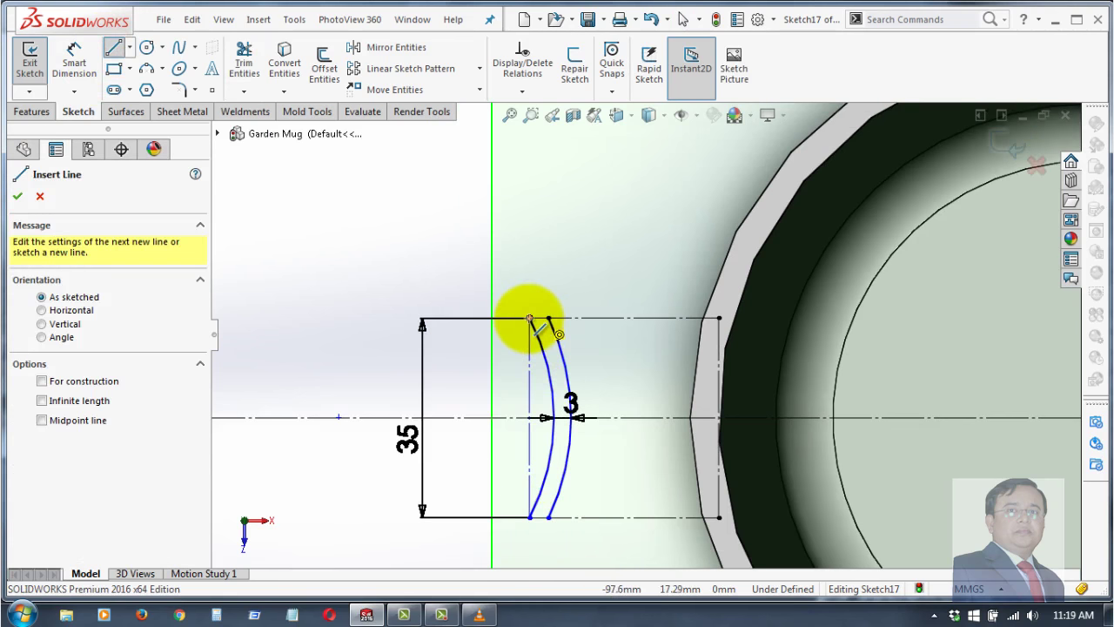
pyautogui.moveTo(529, 318); pyautogui.dragTo(548, 318)
pyautogui.rightClick(566, 246)
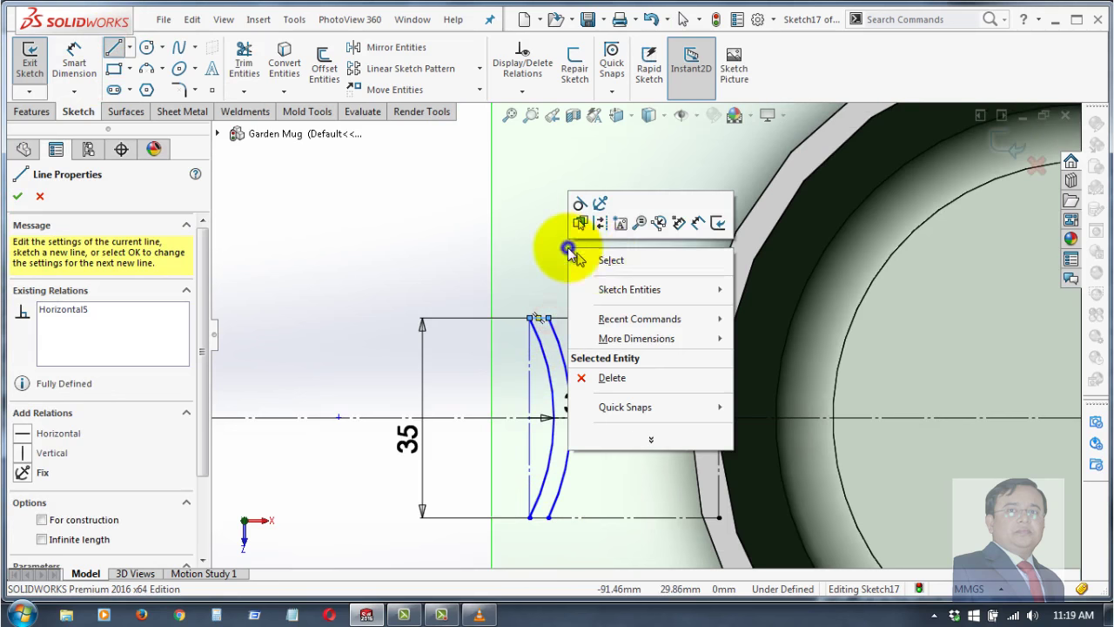
pyautogui.click(605, 259)
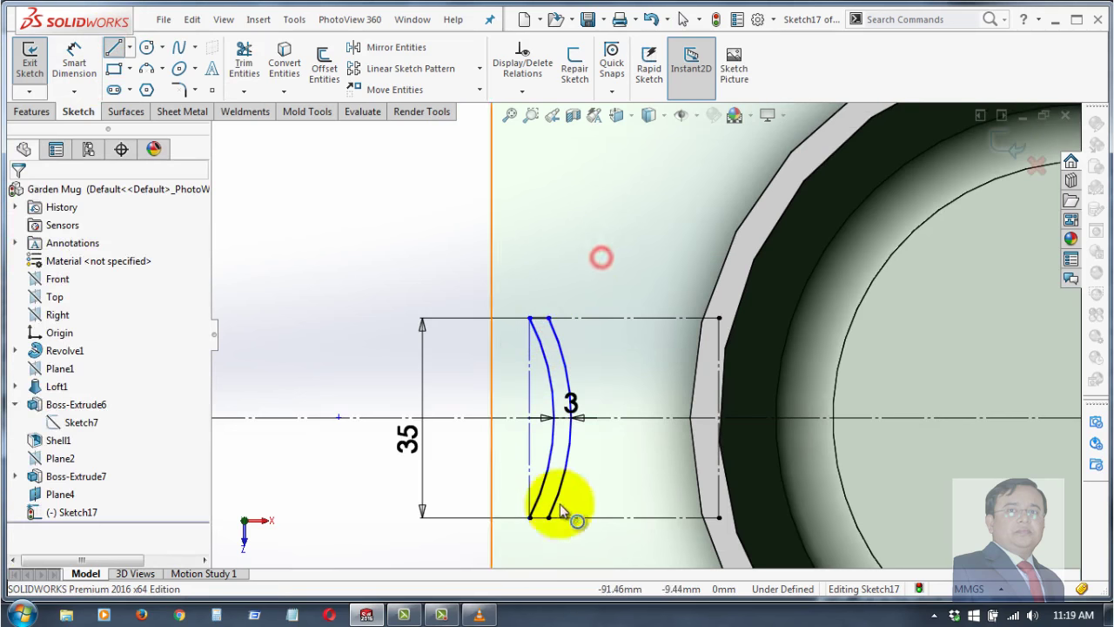
pyautogui.click(113, 47)
pyautogui.moveTo(530, 519); pyautogui.dragTo(549, 519)
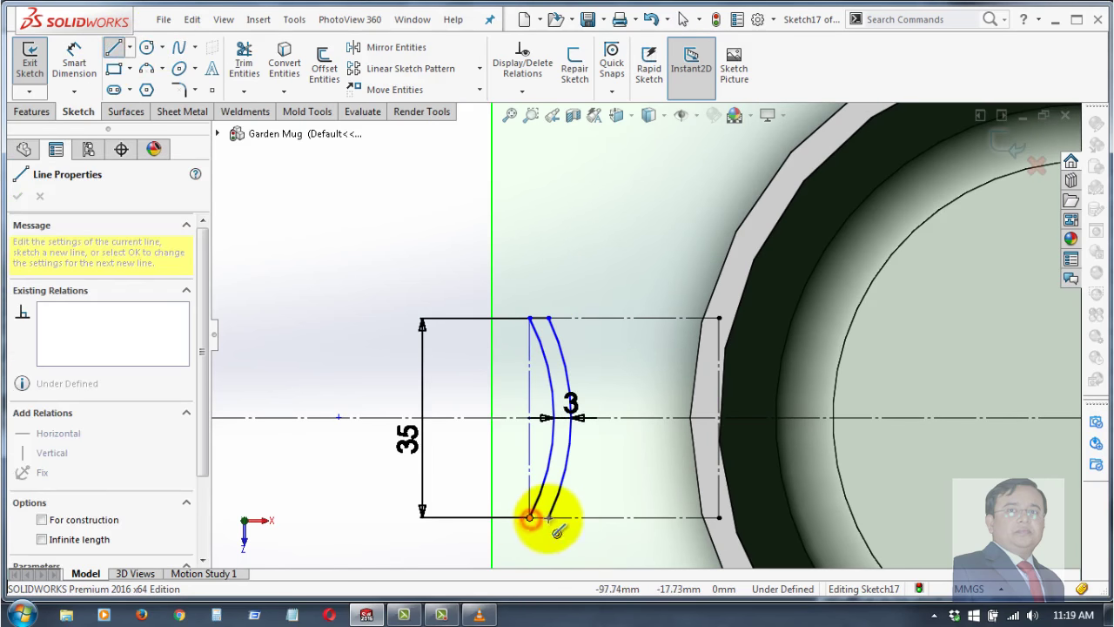
pyautogui.rightClick(577, 247)
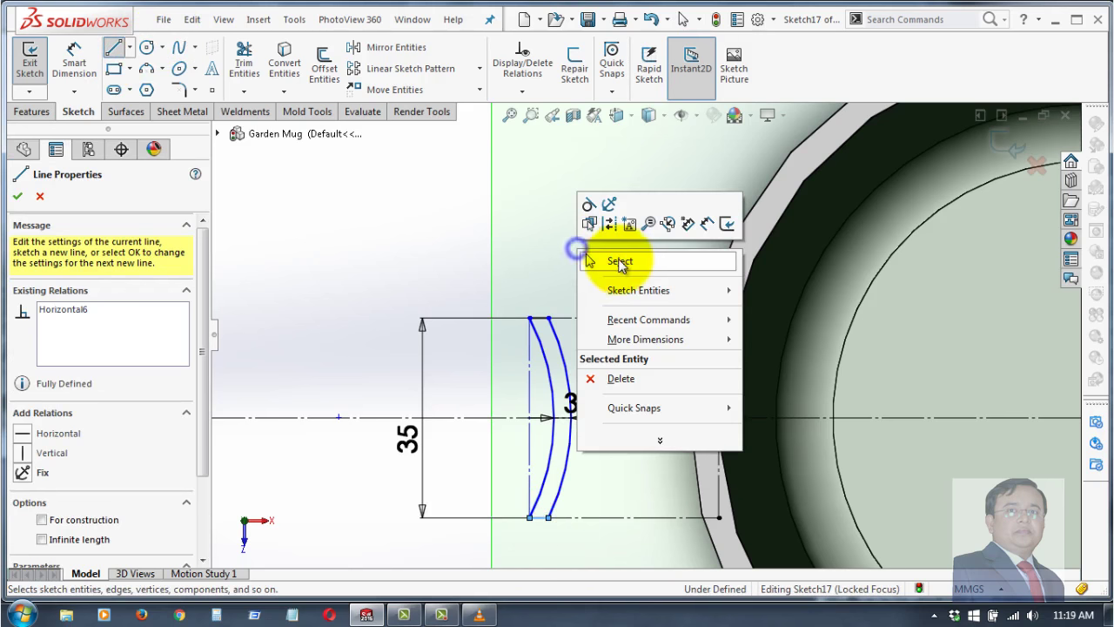
pyautogui.click(618, 258)
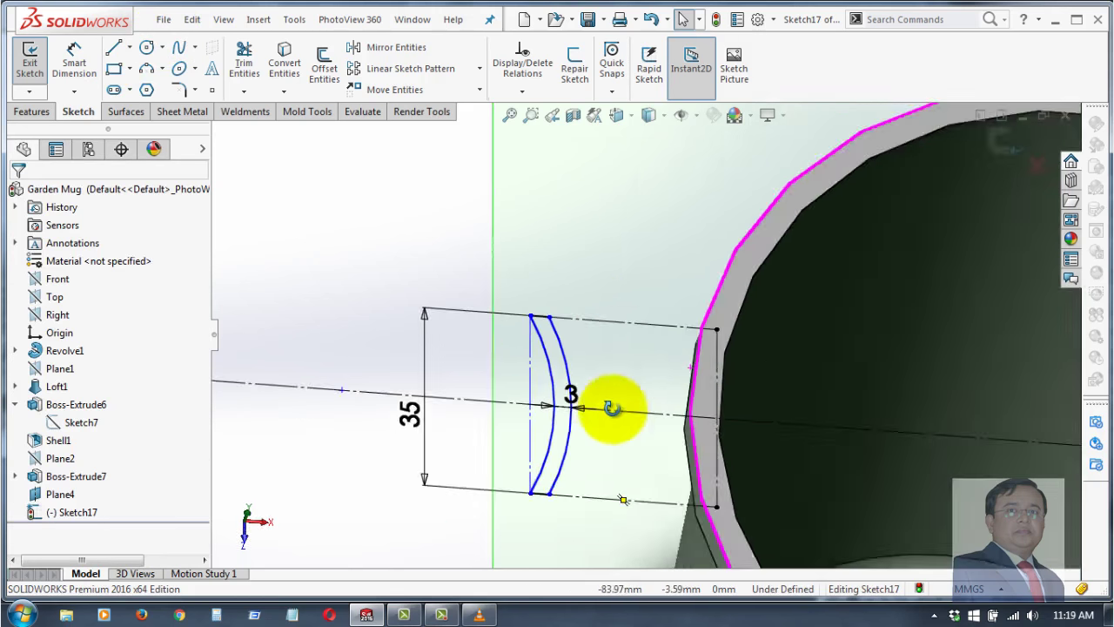
# - Exit Sketch17, leaving a closed crescent profile on Plane4
pyautogui.moveTo(598, 527)
pyautogui.mouseDown(button='middle')
pyautogui.moveTo(622, 263)
pyautogui.moveTo(598, 323)
pyautogui.moveTo(523, 372)
pyautogui.moveTo(671, 398)
pyautogui.moveTo(632, 404)
pyautogui.mouseUp(button='middle')
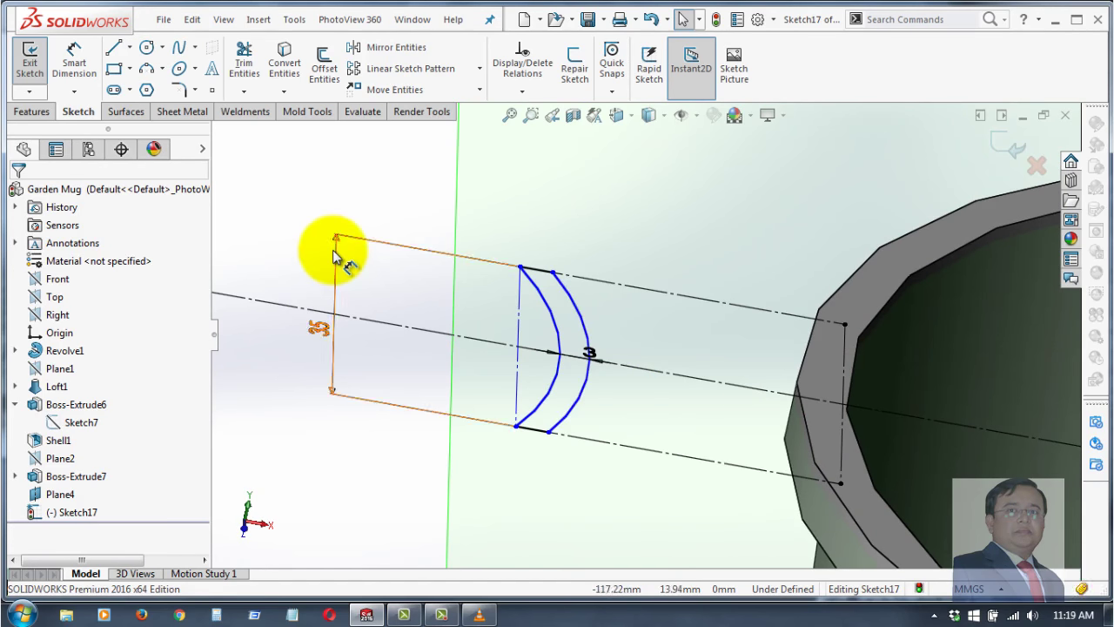
pyautogui.moveTo(303, 411); pyautogui.dragTo(236, 348, button='middle')
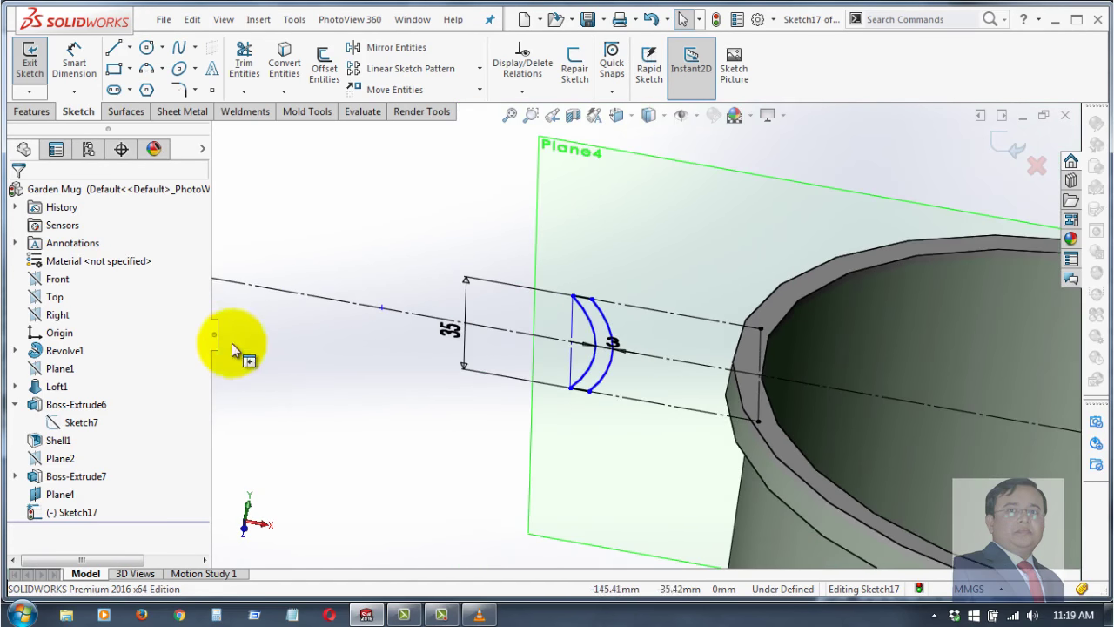
pyautogui.click(1010, 148)
# - Create Plane5 offset 100 mm from Plane4 with the offset flipped to the other side
pyautogui.scroll(5, 505, 318)
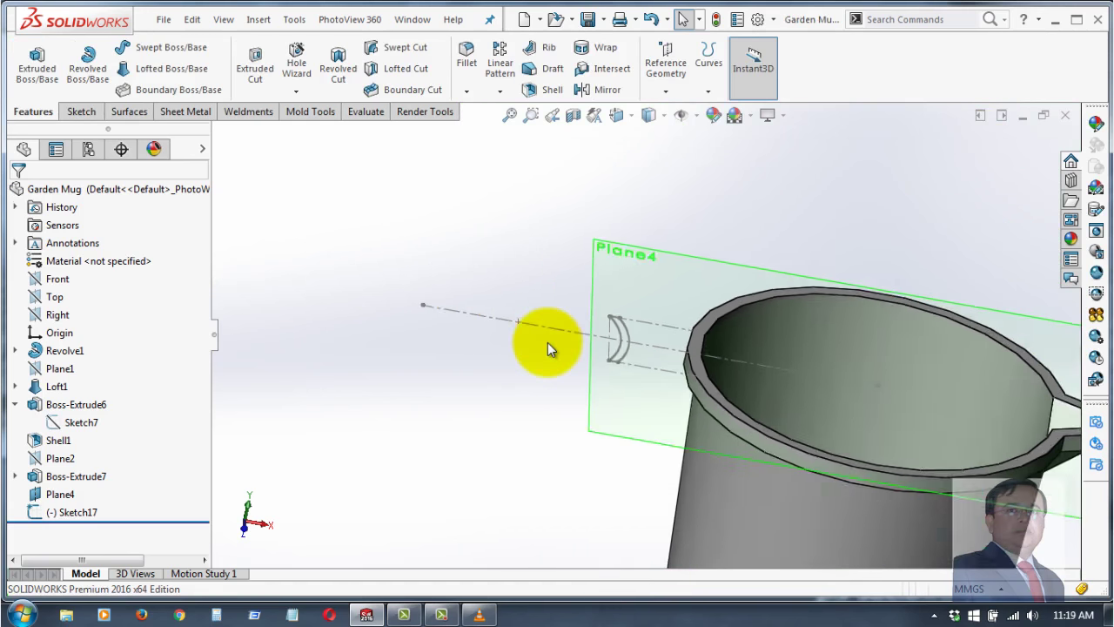
pyautogui.click(627, 374)
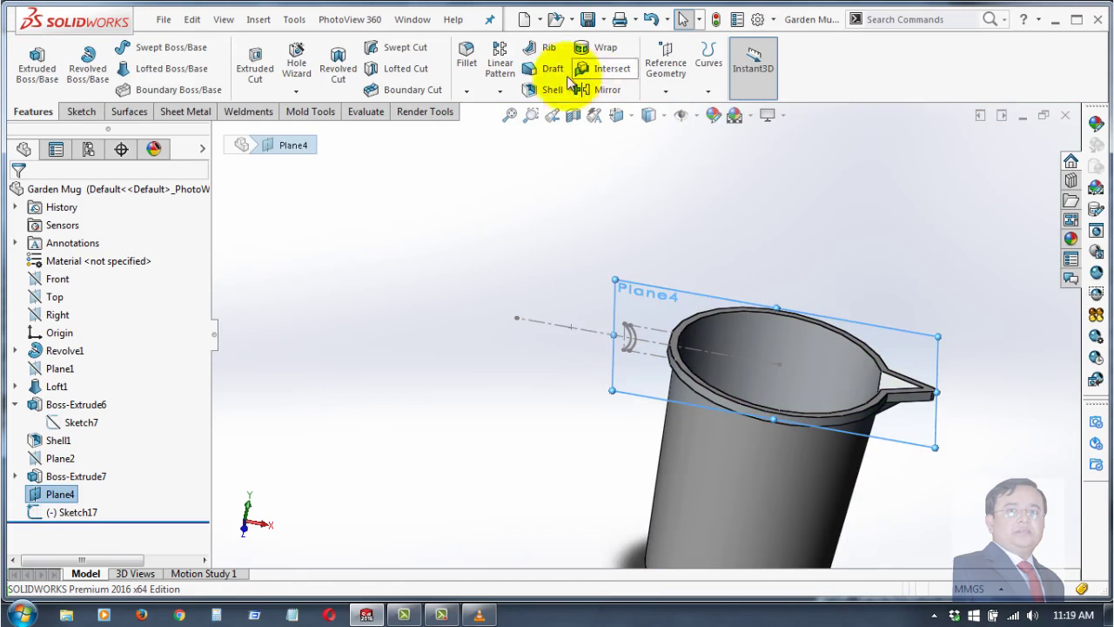
pyautogui.click(708, 91)
pyautogui.click(665, 90)
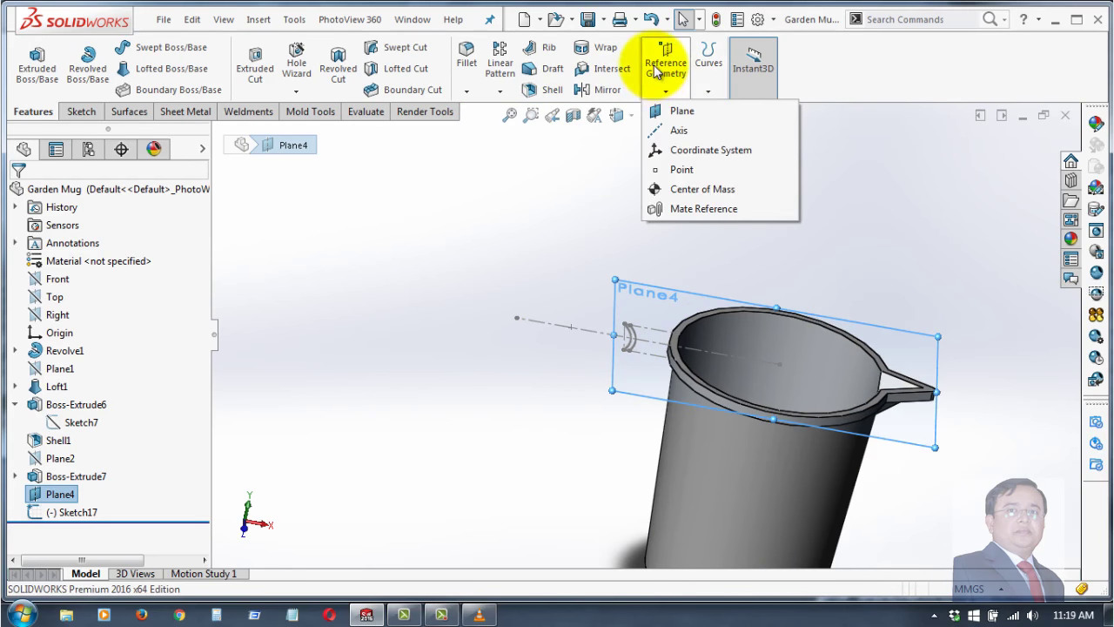
pyautogui.click(681, 111)
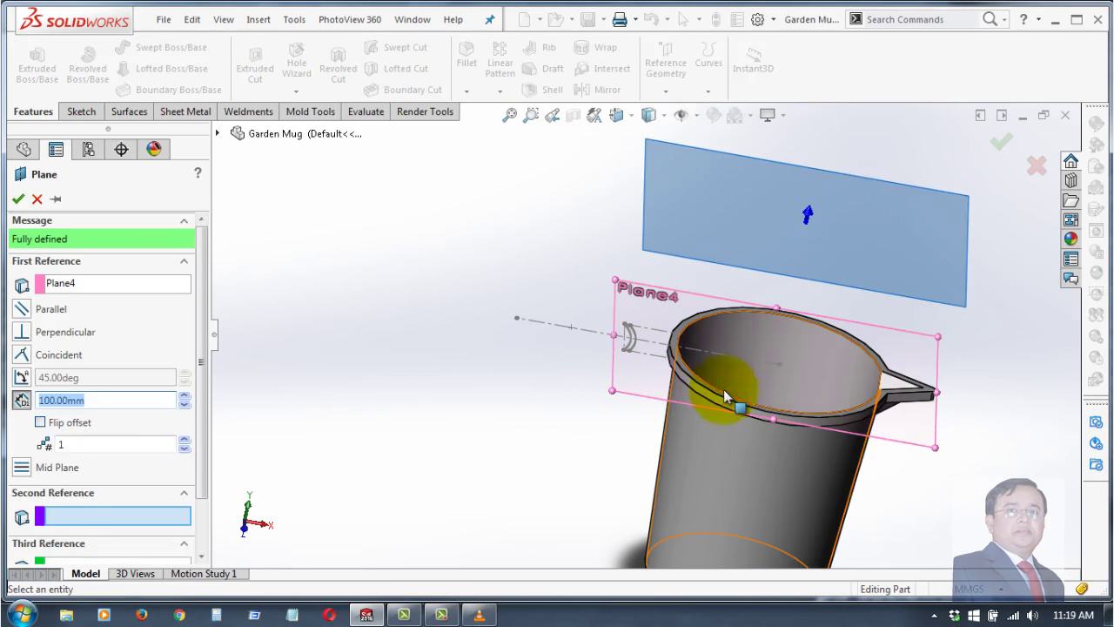
pyautogui.click(40, 423)
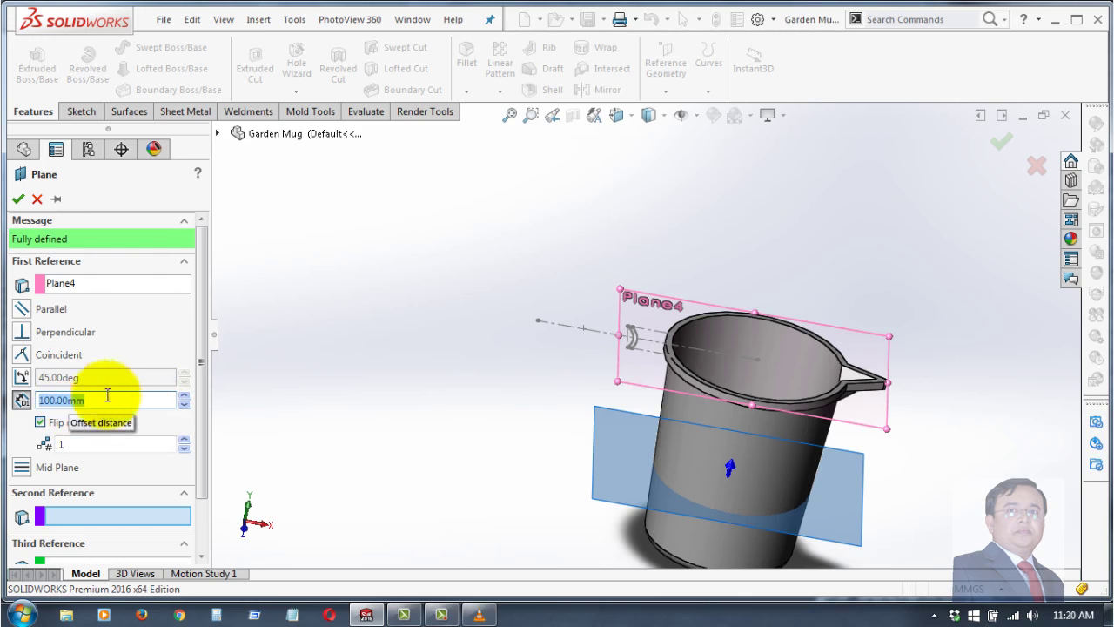
pyautogui.click(18, 199)
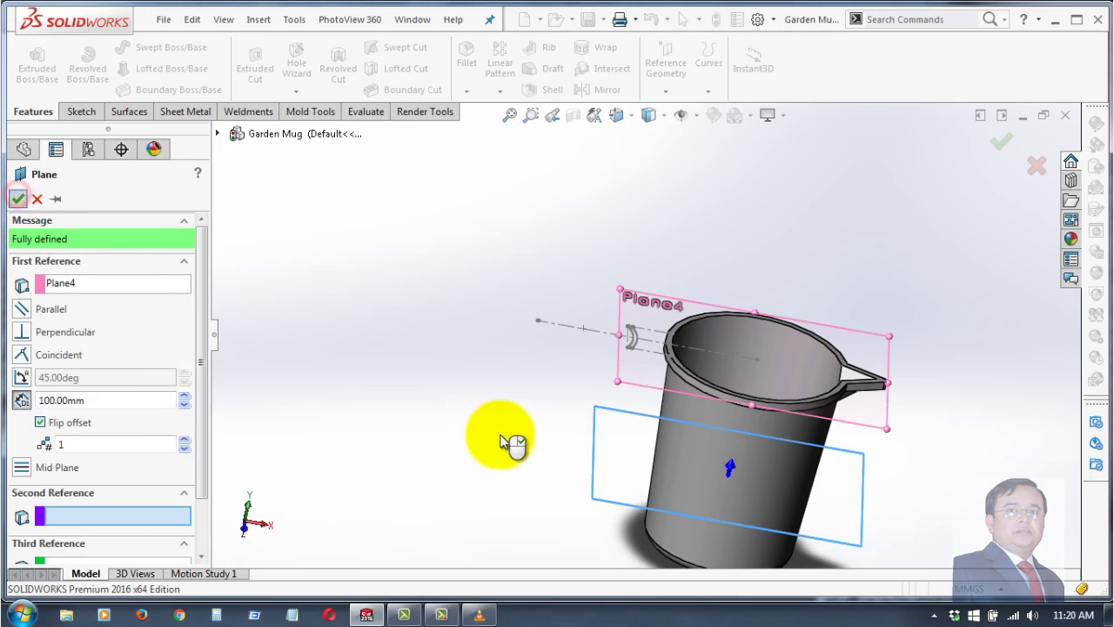
pyautogui.moveTo(505, 423)
pyautogui.mouseDown(button='middle')
pyautogui.moveTo(505, 329)
pyautogui.moveTo(552, 438)
pyautogui.moveTo(534, 470)
pyautogui.mouseUp(button='middle')
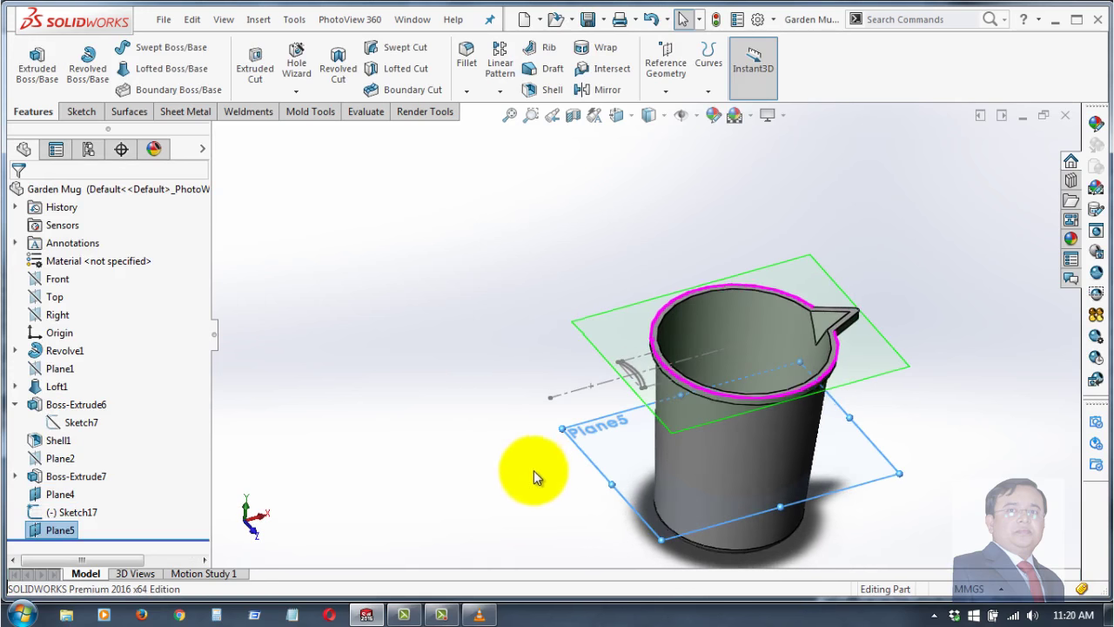
# - Start a sketch on Plane5 and draw a corner rectangle whose corner meets the mug wall
pyautogui.click(654, 475)
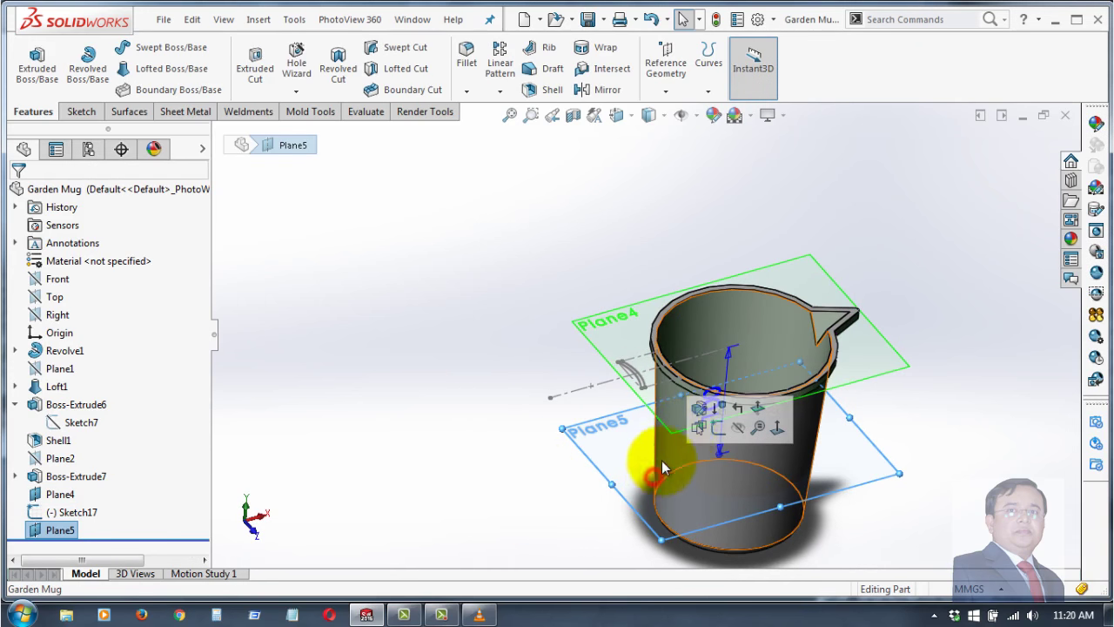
pyautogui.click(715, 425)
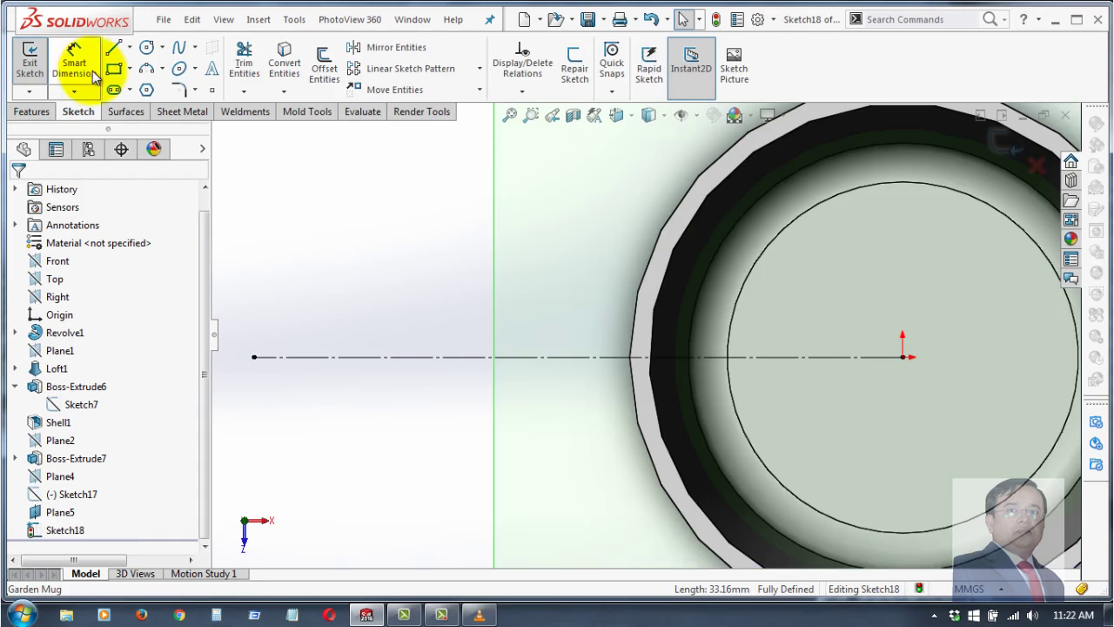
pyautogui.click(131, 70)
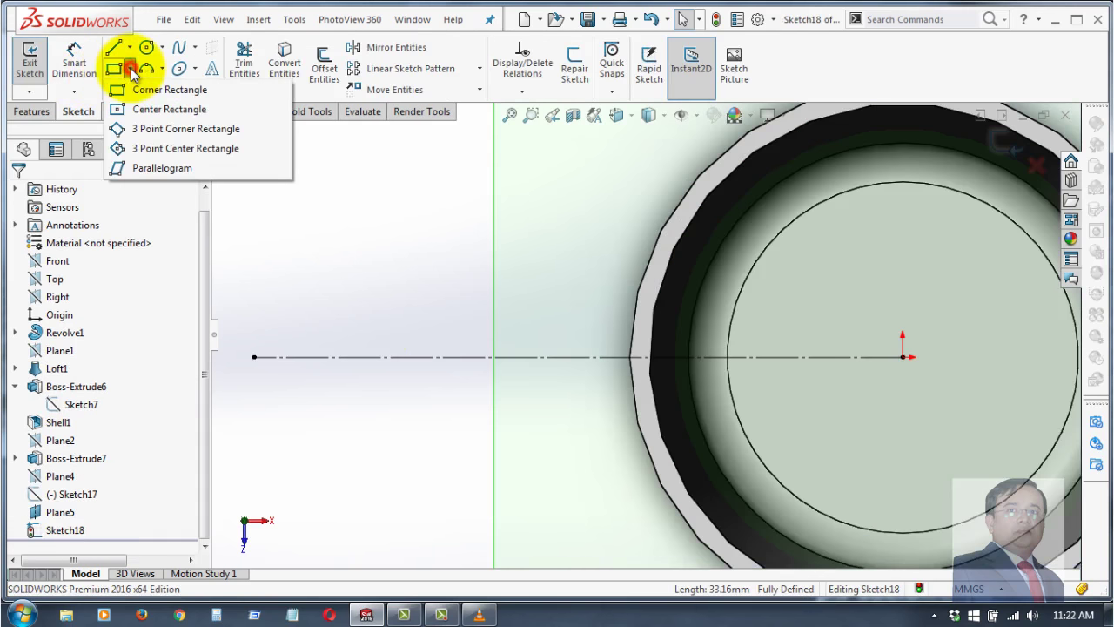
pyautogui.click(113, 69)
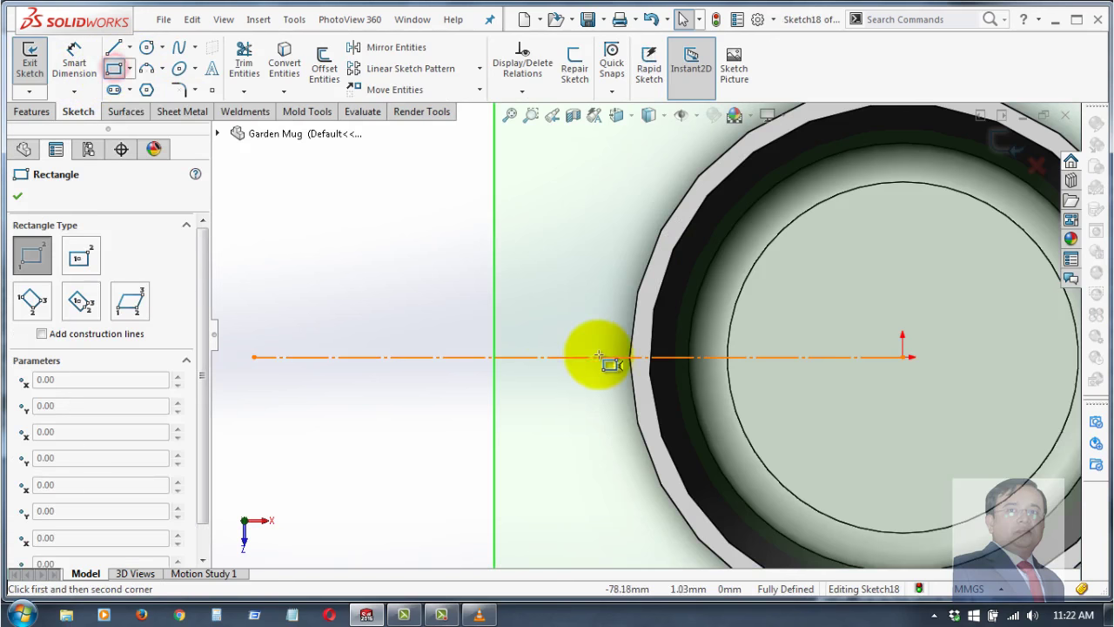
pyautogui.click(552, 297)
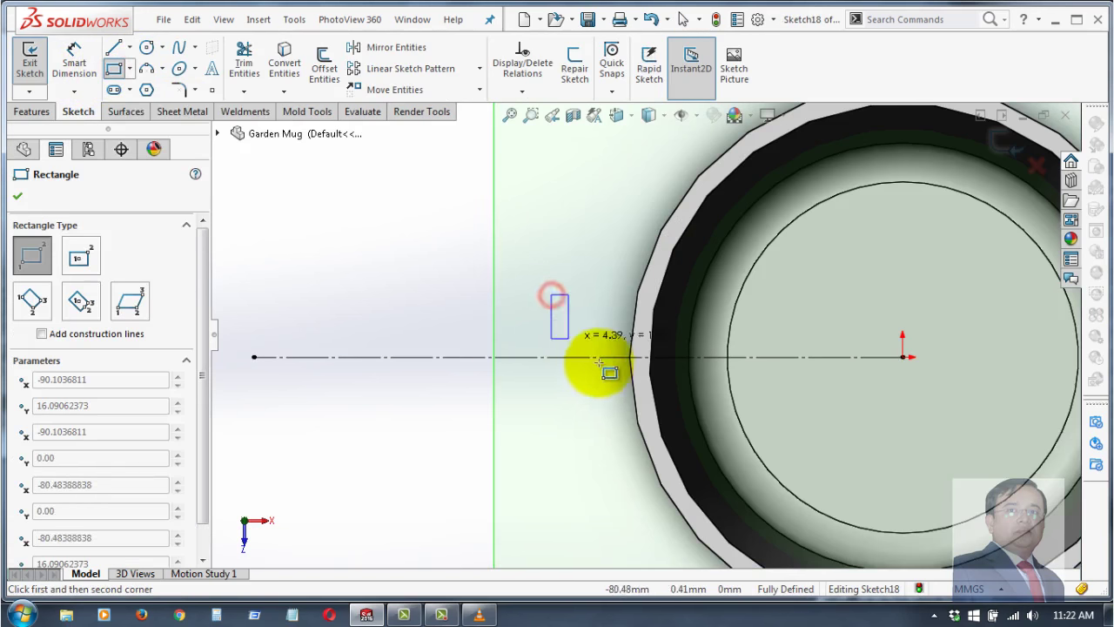
pyautogui.click(633, 407)
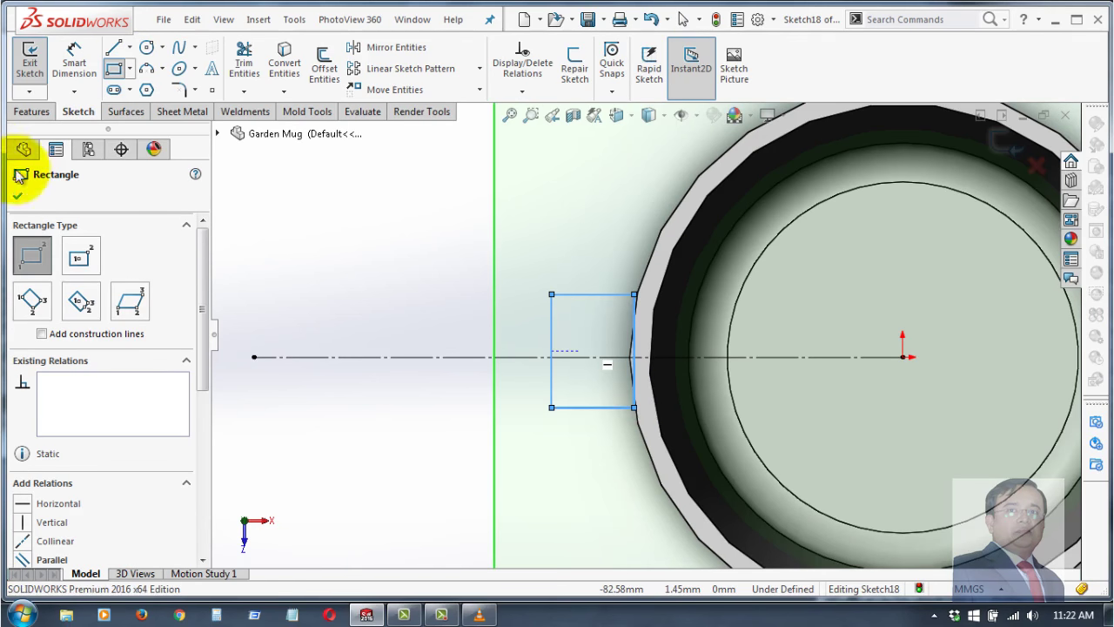
pyautogui.click(19, 197)
# - Zoom in and check that the rectangle's right edge touches the mug's outer wall
pyautogui.scroll(-3, 641, 418)
pyautogui.scroll(-2, 666, 416)
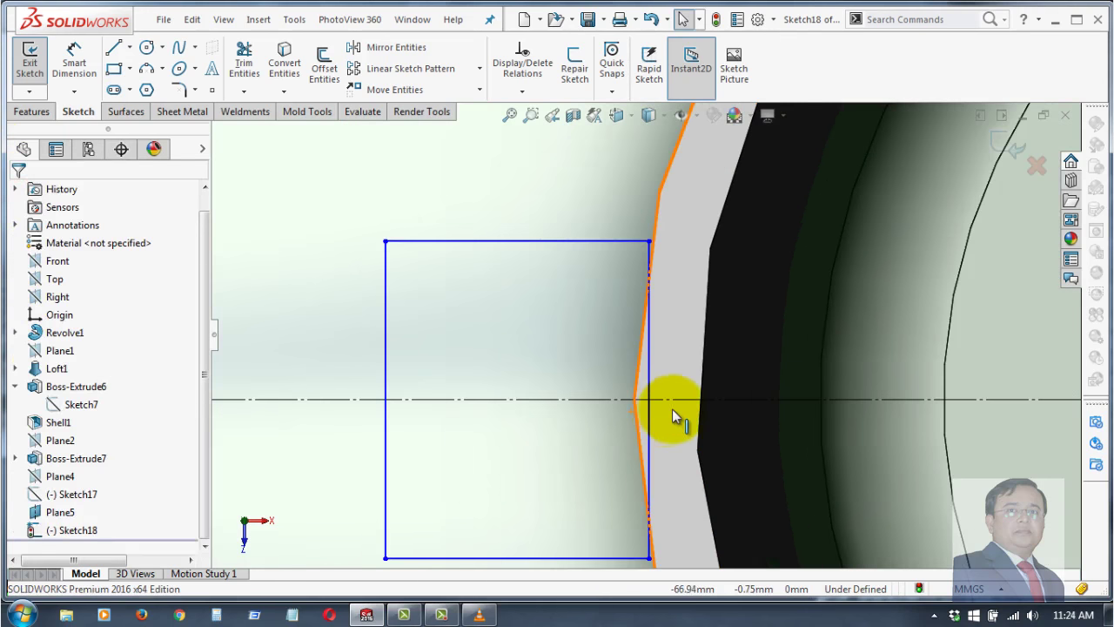
pyautogui.click(652, 403)
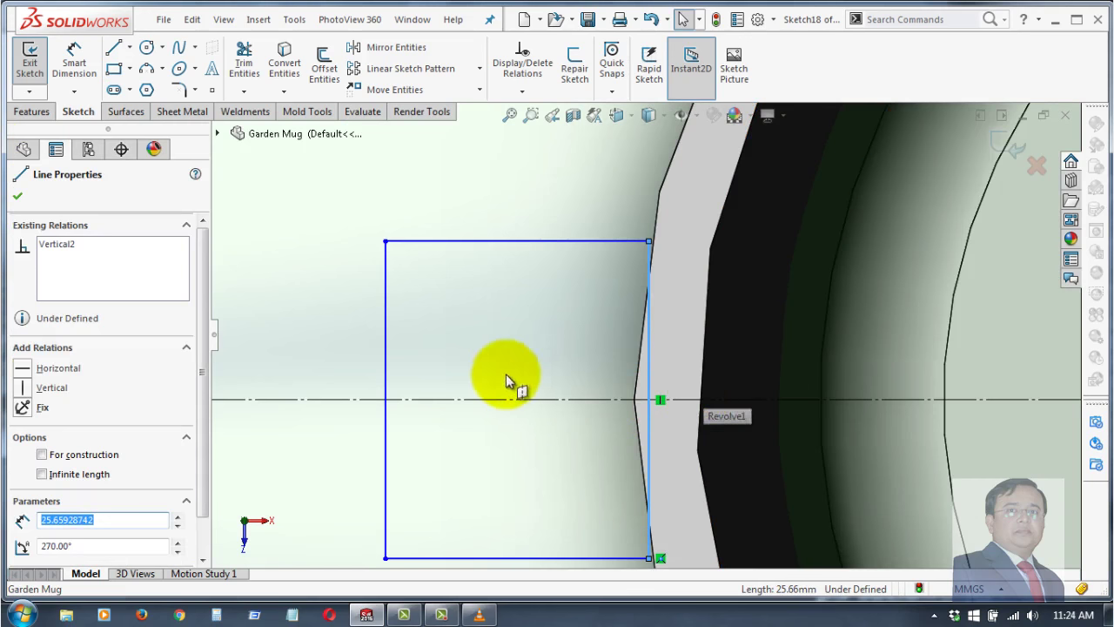
pyautogui.click(302, 288)
pyautogui.scroll(5, 518, 261)
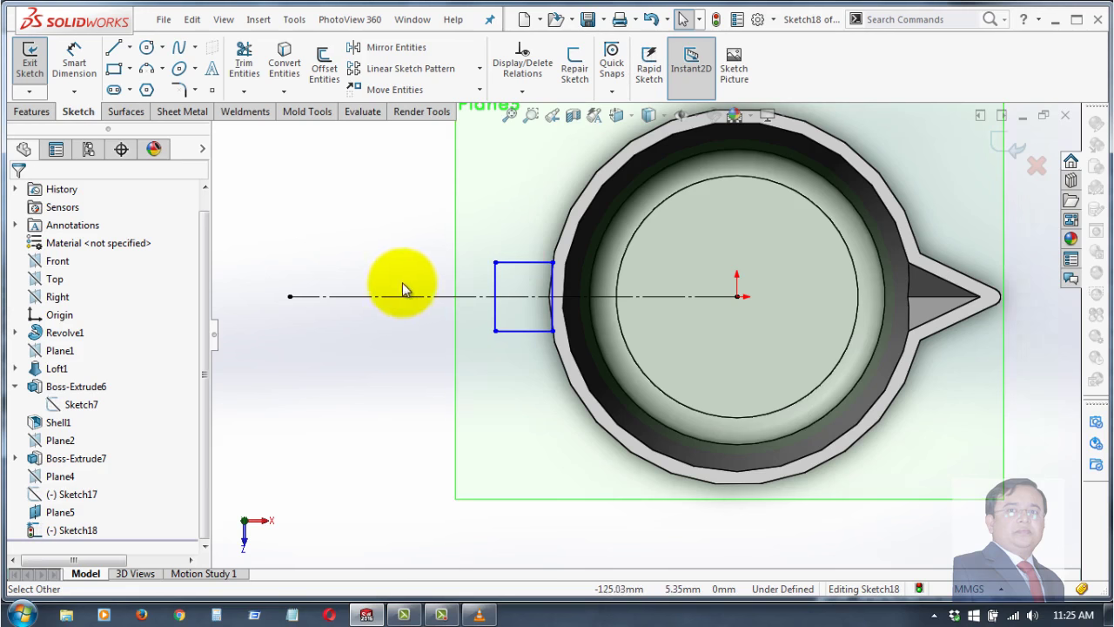
pyautogui.scroll(-2, 512, 310)
pyautogui.scroll(-1, 483, 323)
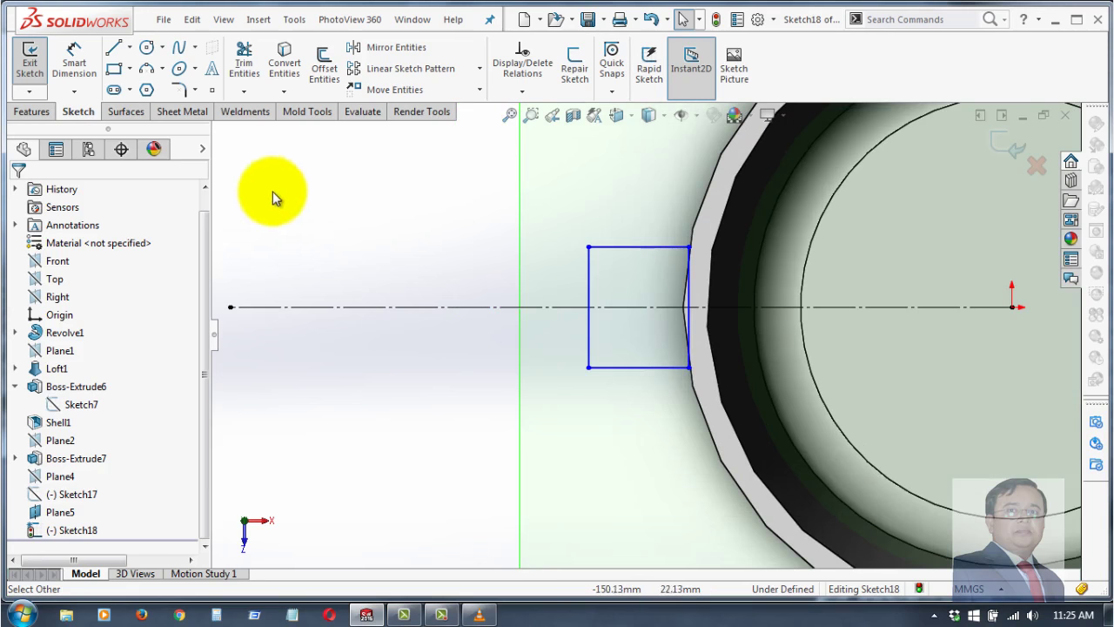
# - Dimension the rectangle's left edge to 25 mm high
pyautogui.click(74, 54)
pyautogui.click(589, 305)
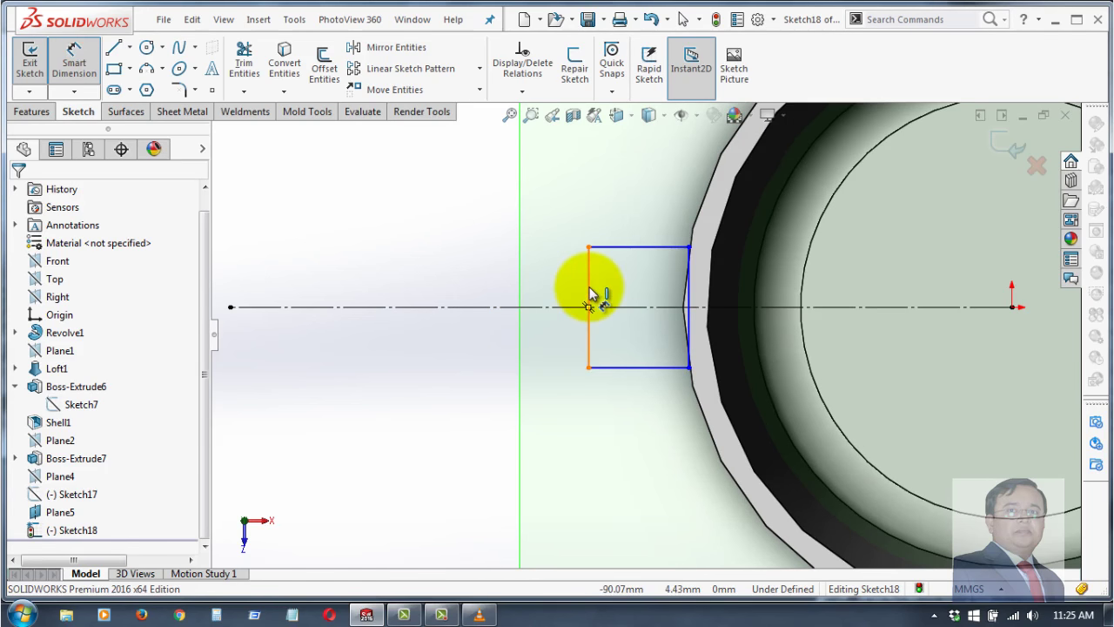
pyautogui.click(485, 281)
pyautogui.write('25')
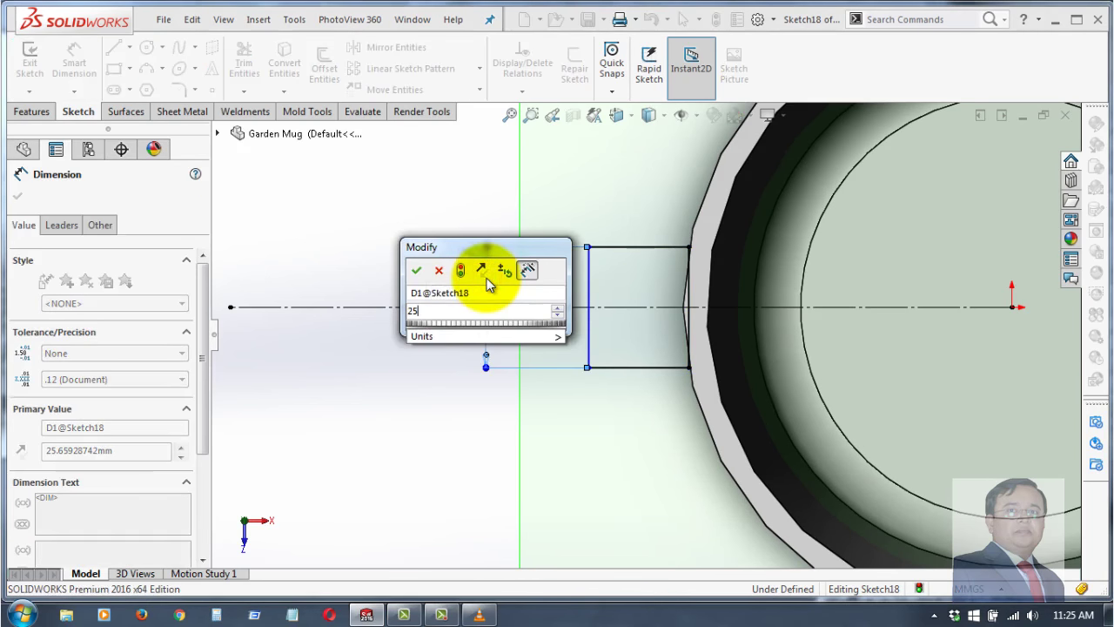
pyautogui.press('Return')
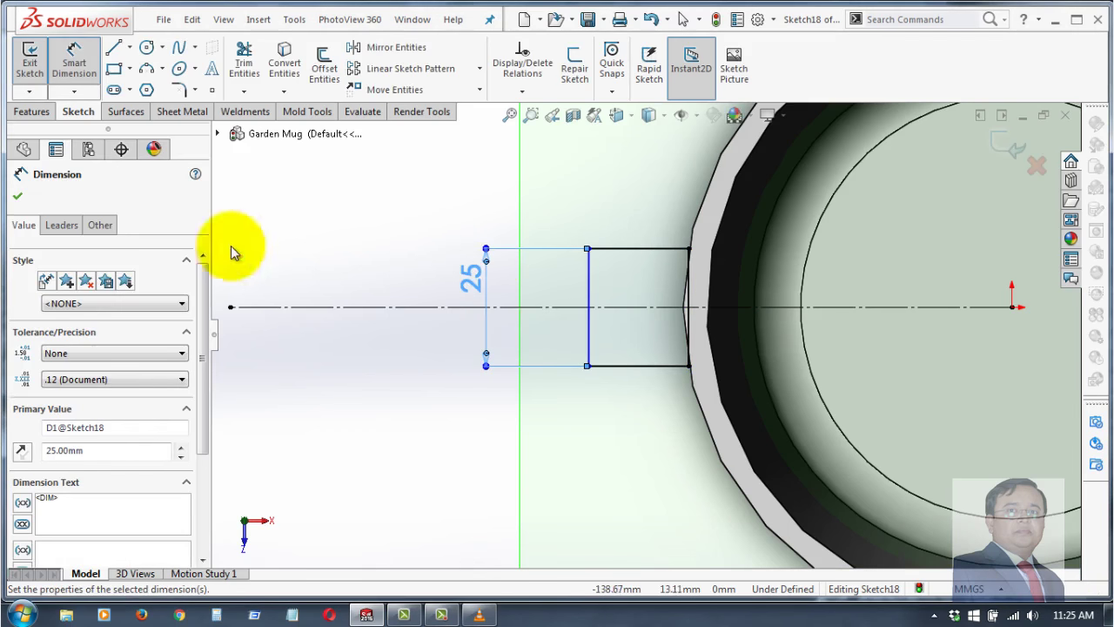
pyautogui.click(17, 198)
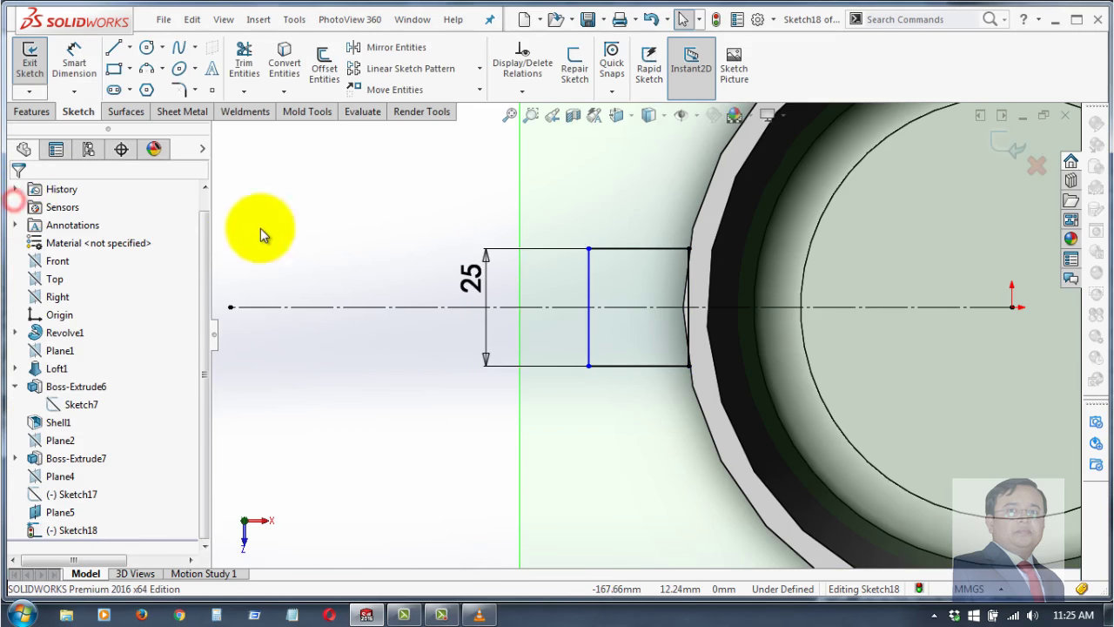
# - Draw a three-point arc between the top and bottom left corners, bulging toward the mug
pyautogui.click(146, 71)
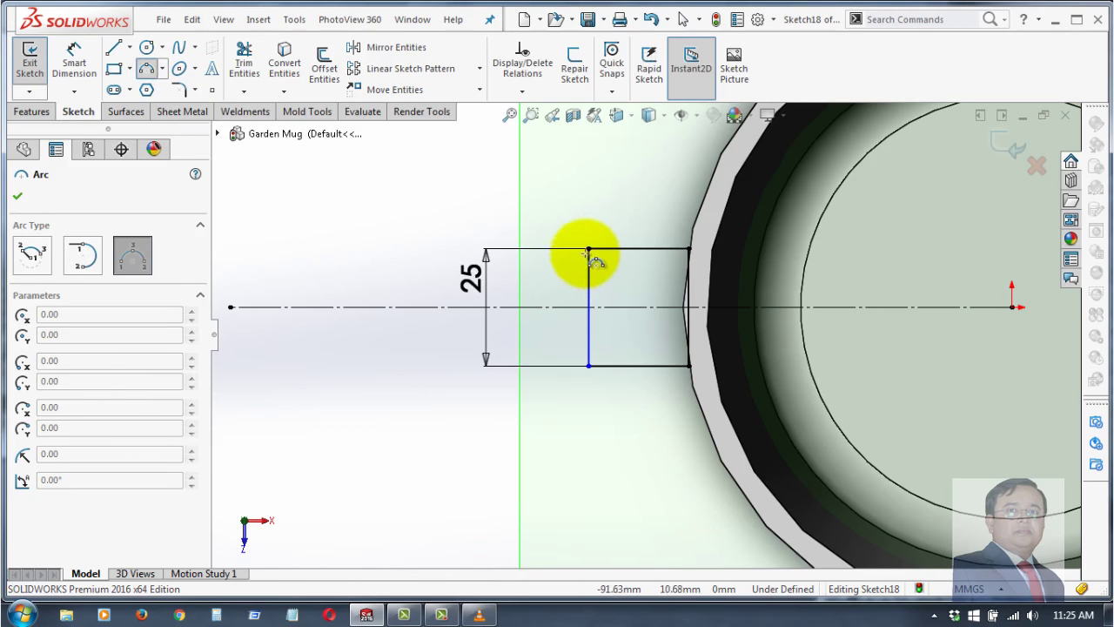
pyautogui.click(589, 251)
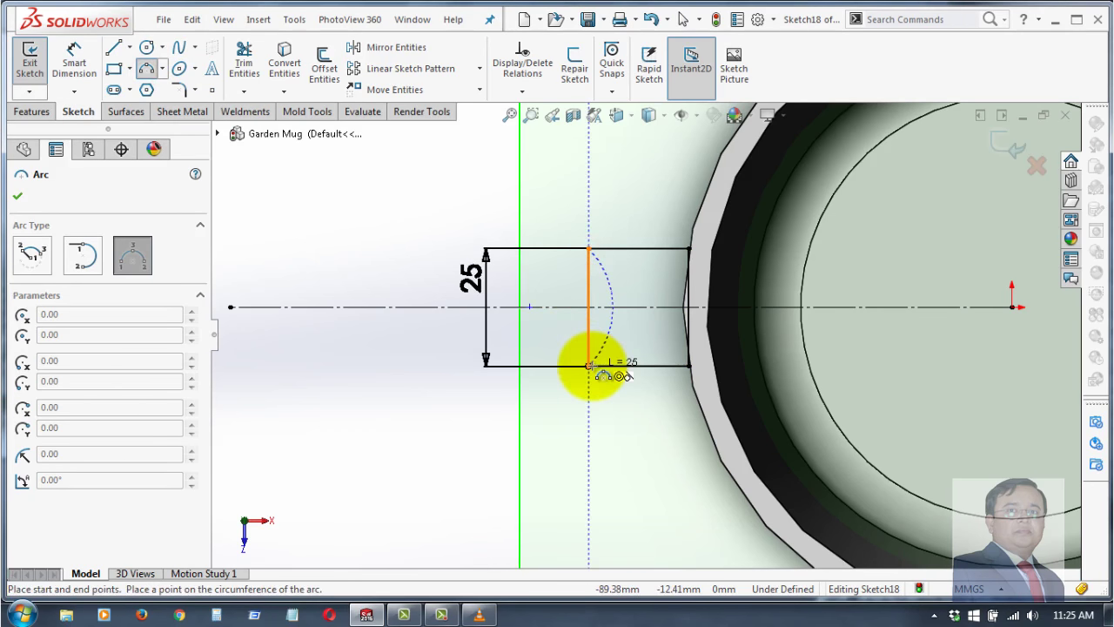
pyautogui.click(589, 366)
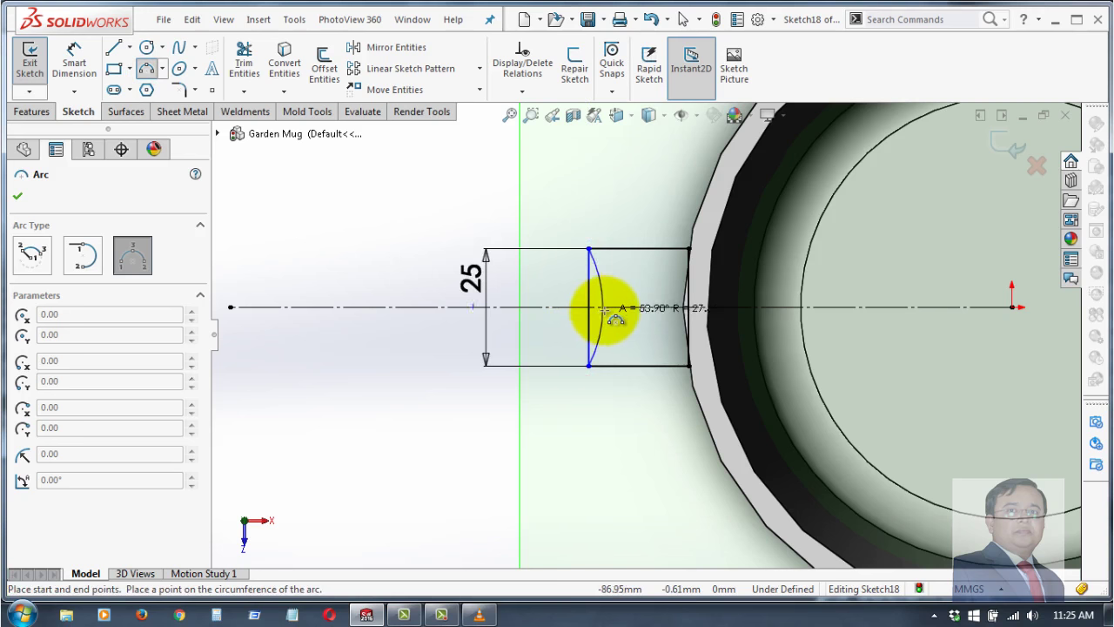
pyautogui.click(607, 309)
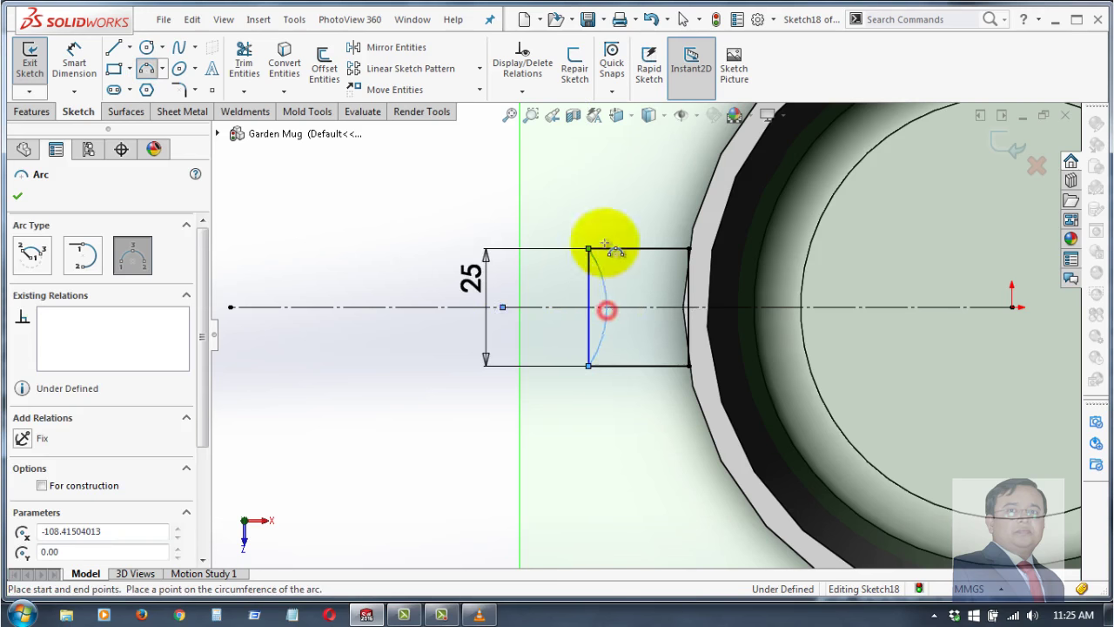
pyautogui.rightClick(604, 179)
pyautogui.click(628, 192)
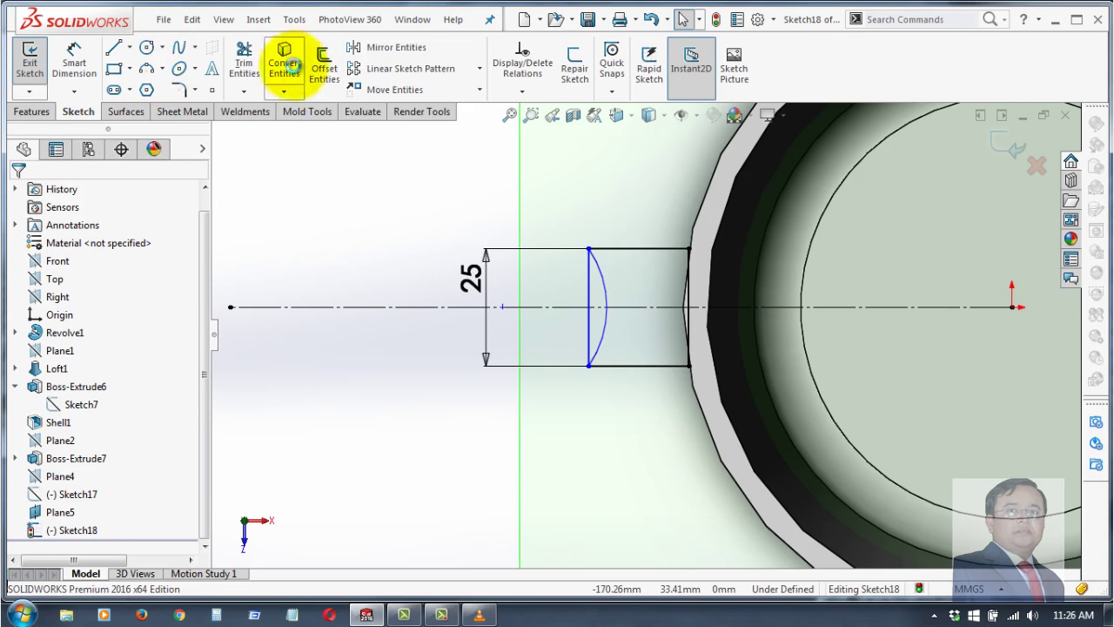
# - Offset the arc 3 mm, reversed toward the mug side
pyautogui.click(325, 68)
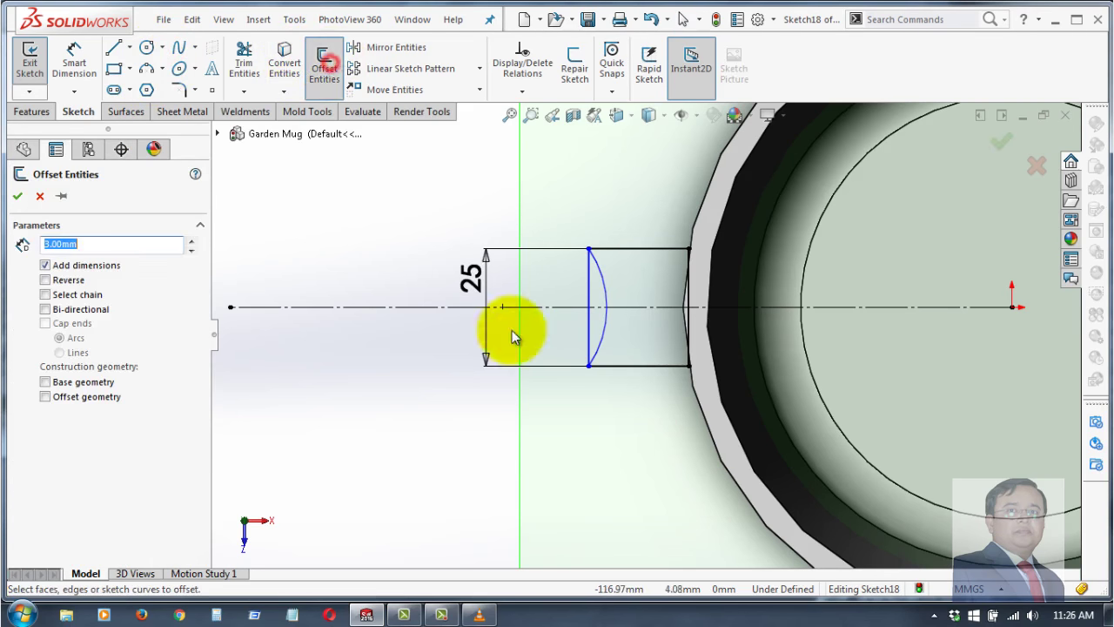
pyautogui.click(605, 294)
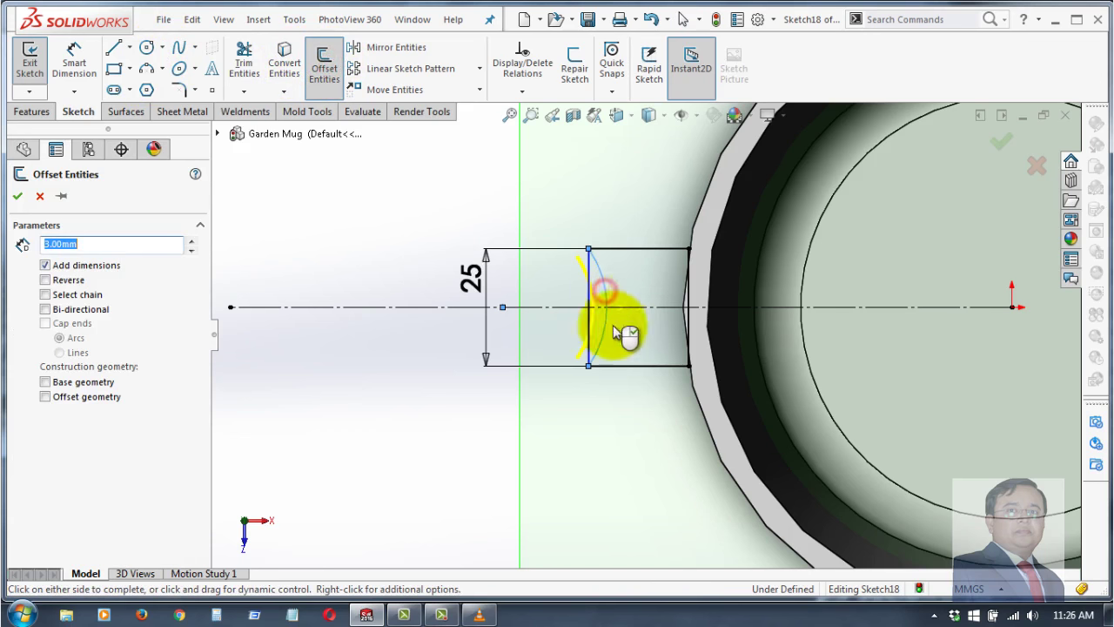
pyautogui.click(45, 280)
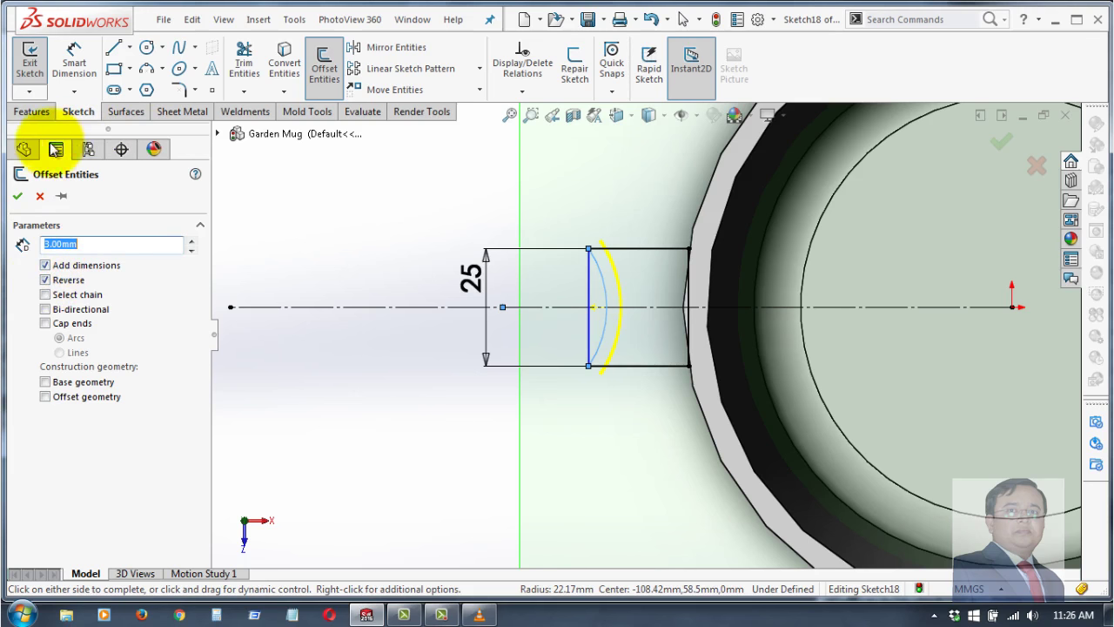
pyautogui.click(18, 195)
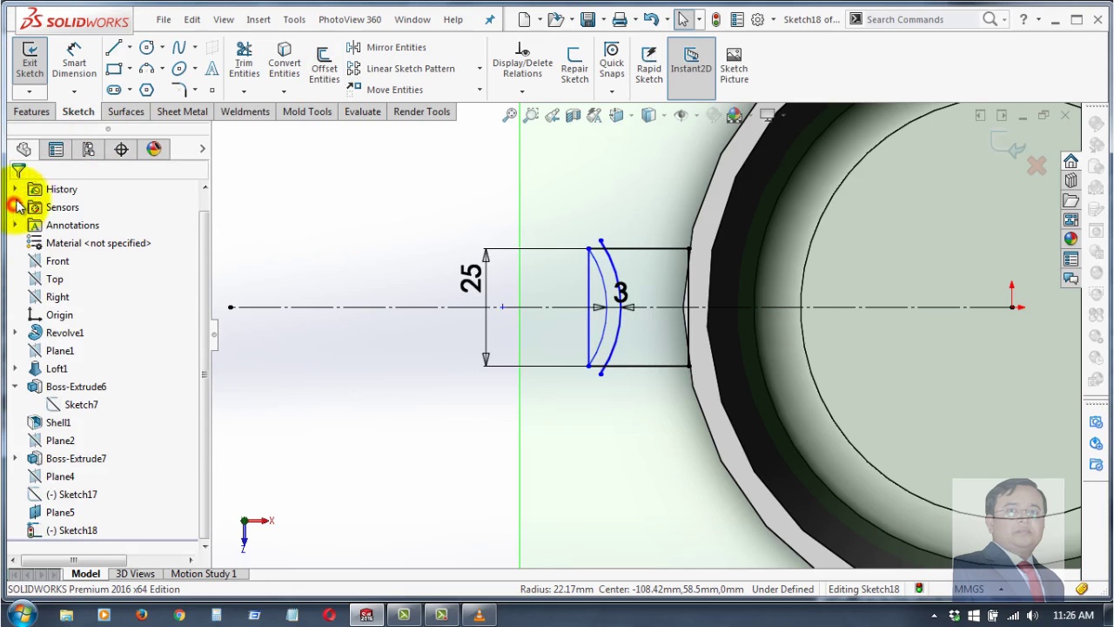
# - Power-trim the offset arc's overhanging ends to the rectangle's top and bottom edges
pyautogui.click(244, 60)
pyautogui.scroll(-3, 641, 244)
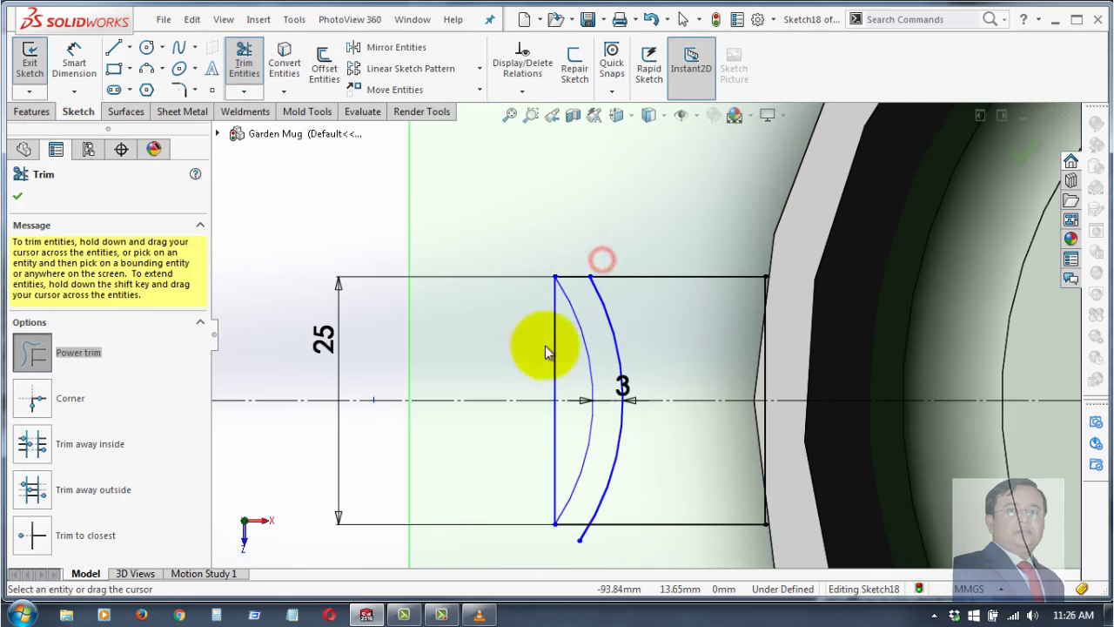
pyautogui.moveTo(744, 527); pyautogui.dragTo(566, 535)
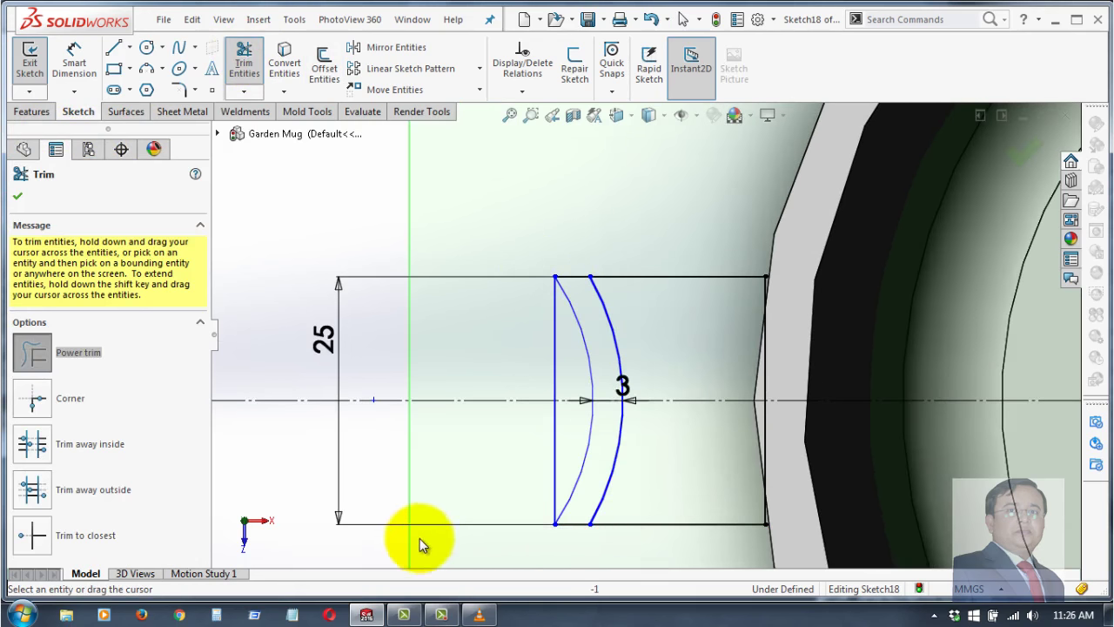
pyautogui.click(17, 195)
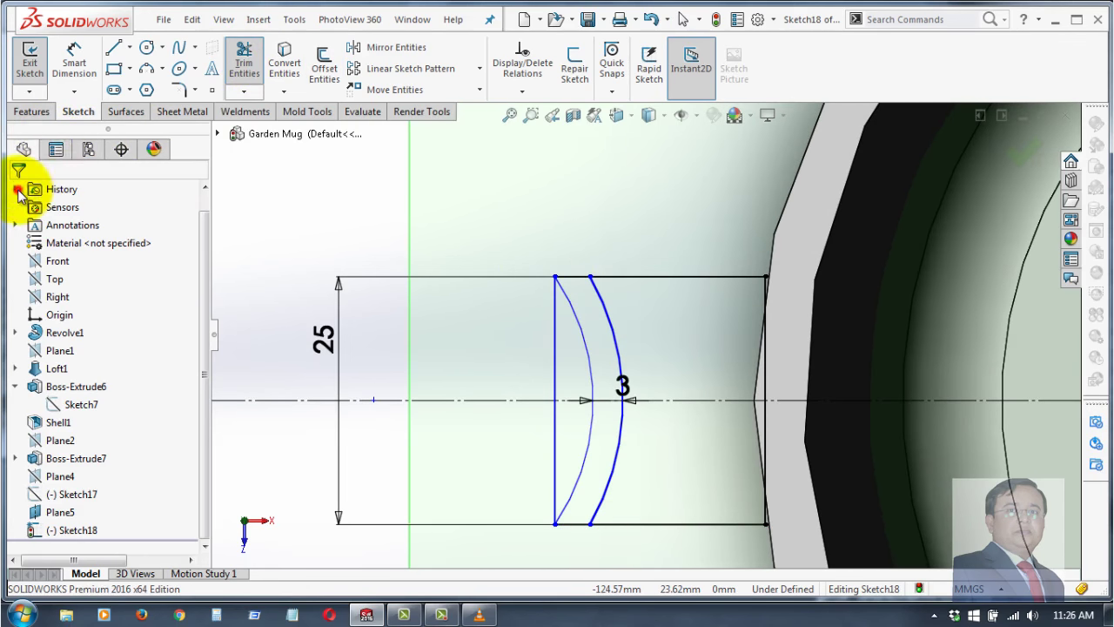
# - Draw top and bottom lines closing the gap between the two arcs
pyautogui.click(114, 51)
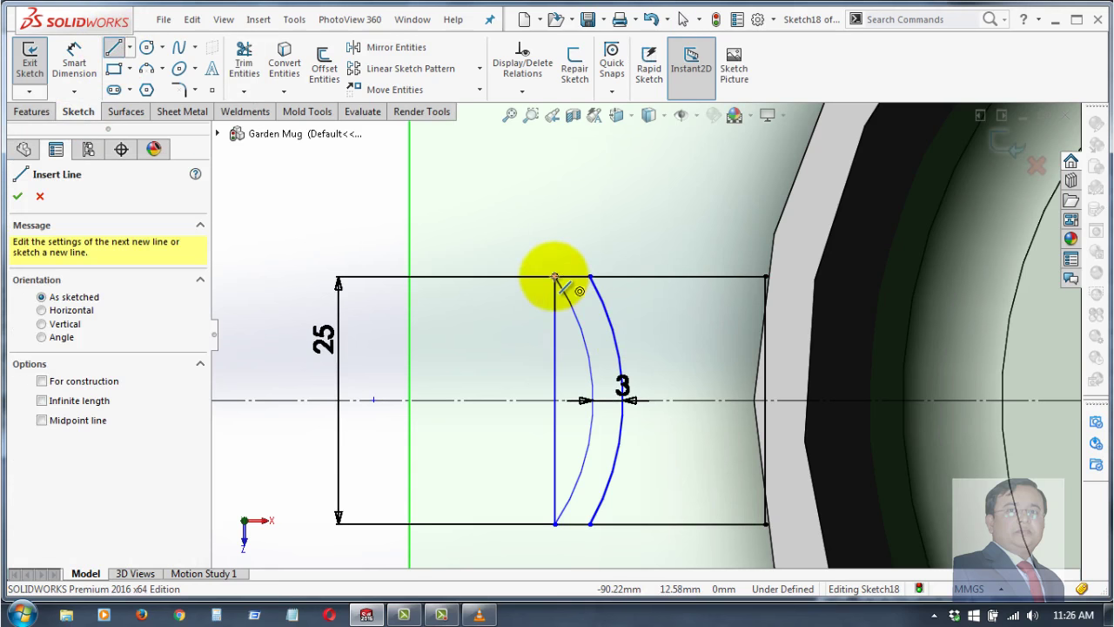
pyautogui.moveTo(554, 277); pyautogui.dragTo(591, 277)
pyautogui.click(590, 276)
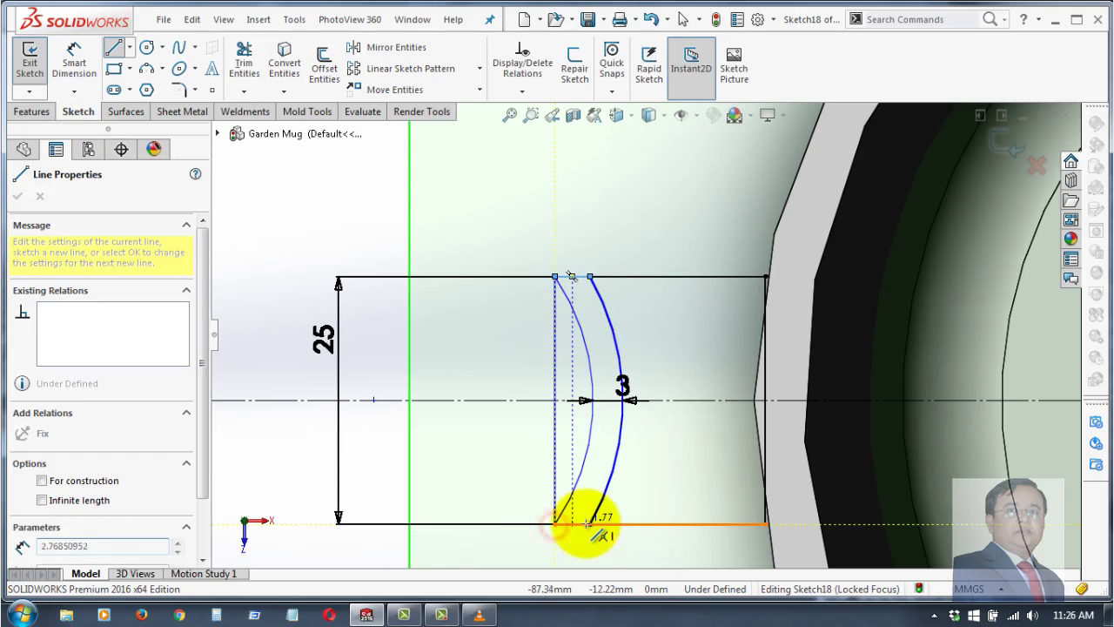
pyautogui.moveTo(554, 524); pyautogui.dragTo(590, 524)
pyautogui.rightClick(661, 312)
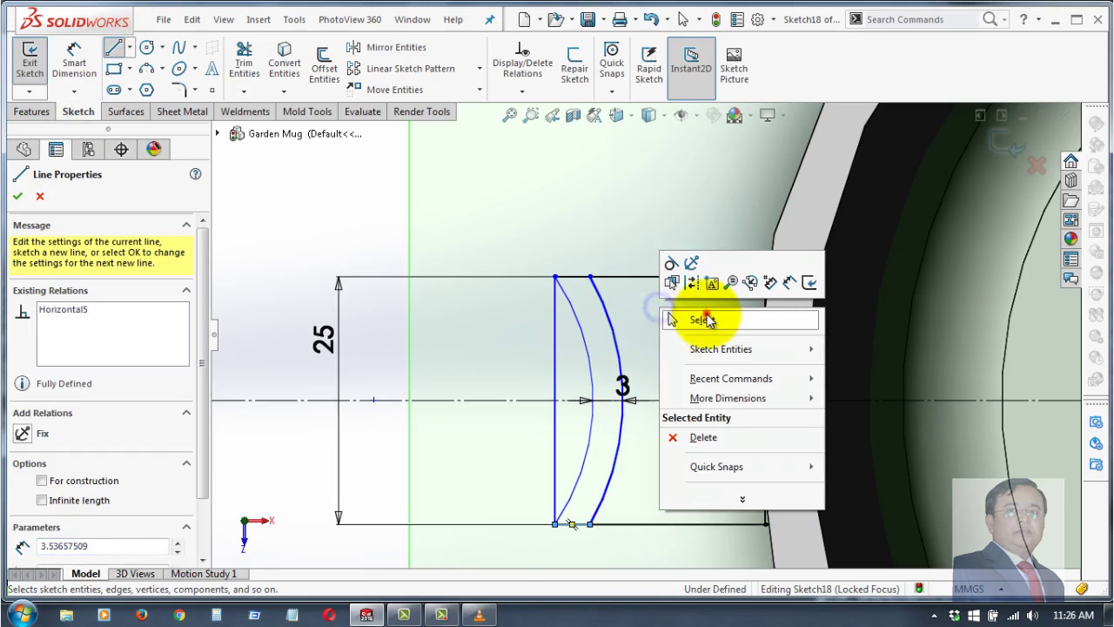
pyautogui.click(690, 312)
# - Convert the rectangle's four straight edges into construction geometry
pyautogui.click(674, 277)
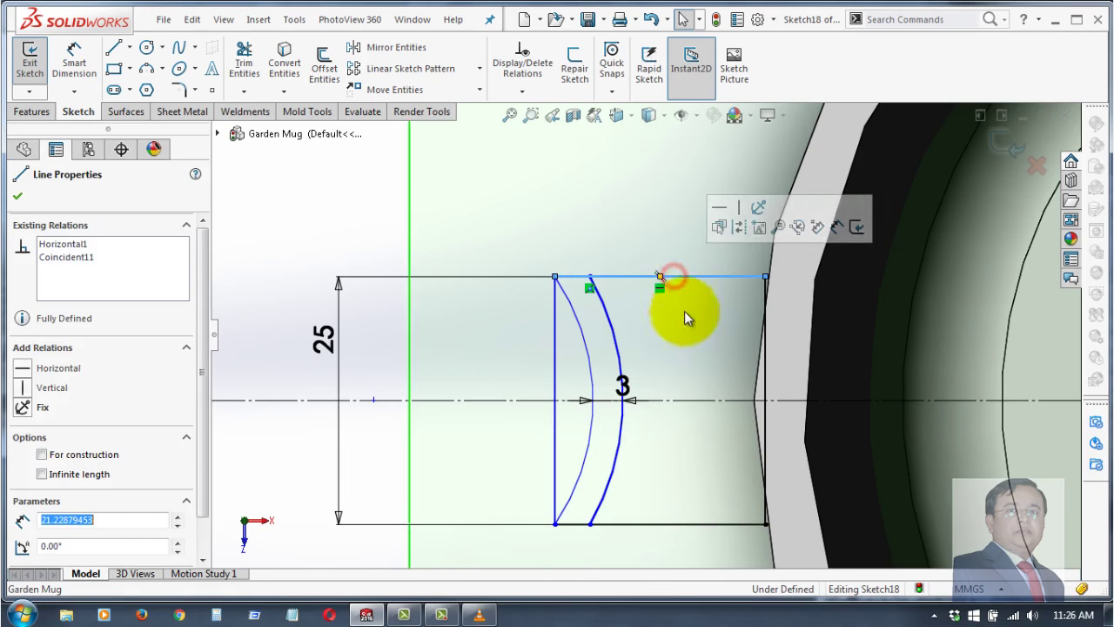
pyautogui.keyDown('ctrl'); pyautogui.click(558, 377); pyautogui.keyUp('ctrl')
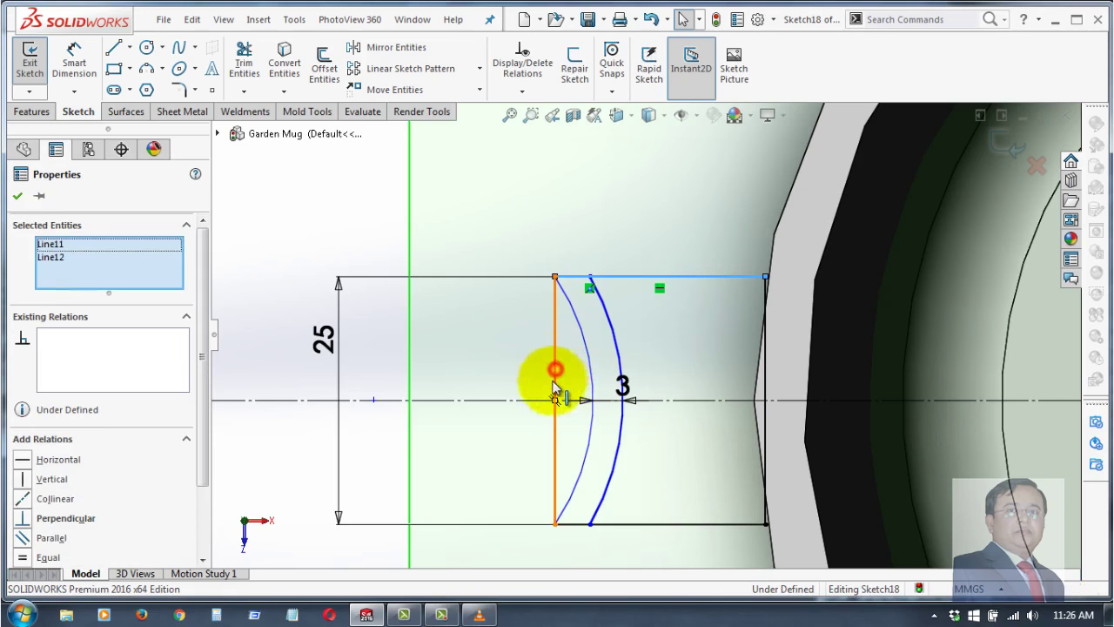
pyautogui.keyDown('ctrl'); pyautogui.click(634, 525); pyautogui.keyUp('ctrl')
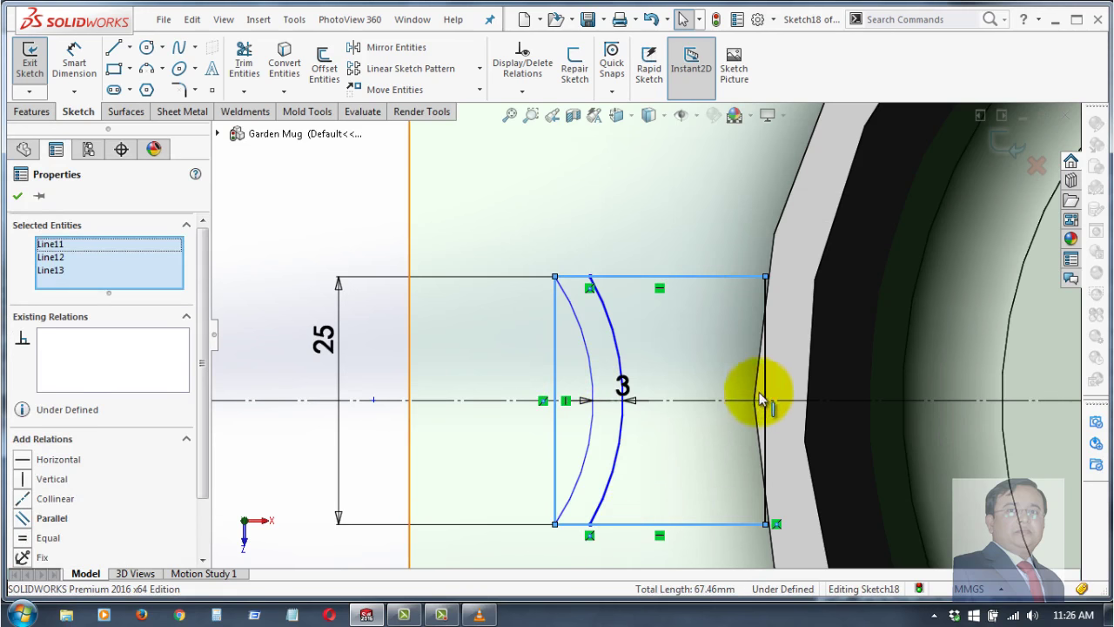
pyautogui.keyDown('ctrl'); pyautogui.click(764, 397); pyautogui.keyUp('ctrl')
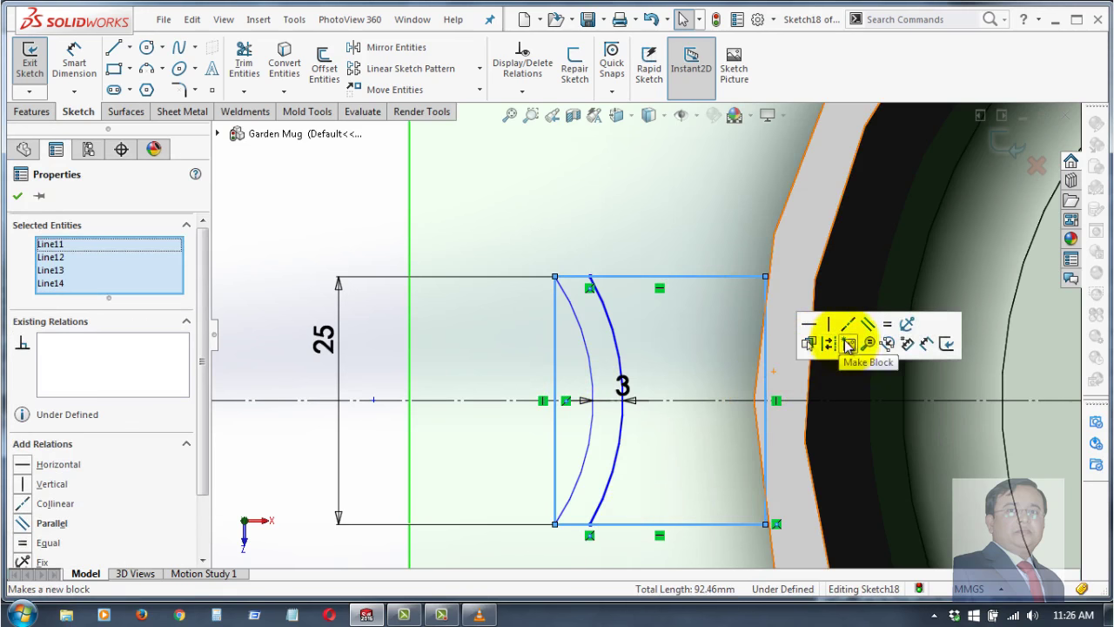
pyautogui.click(829, 343)
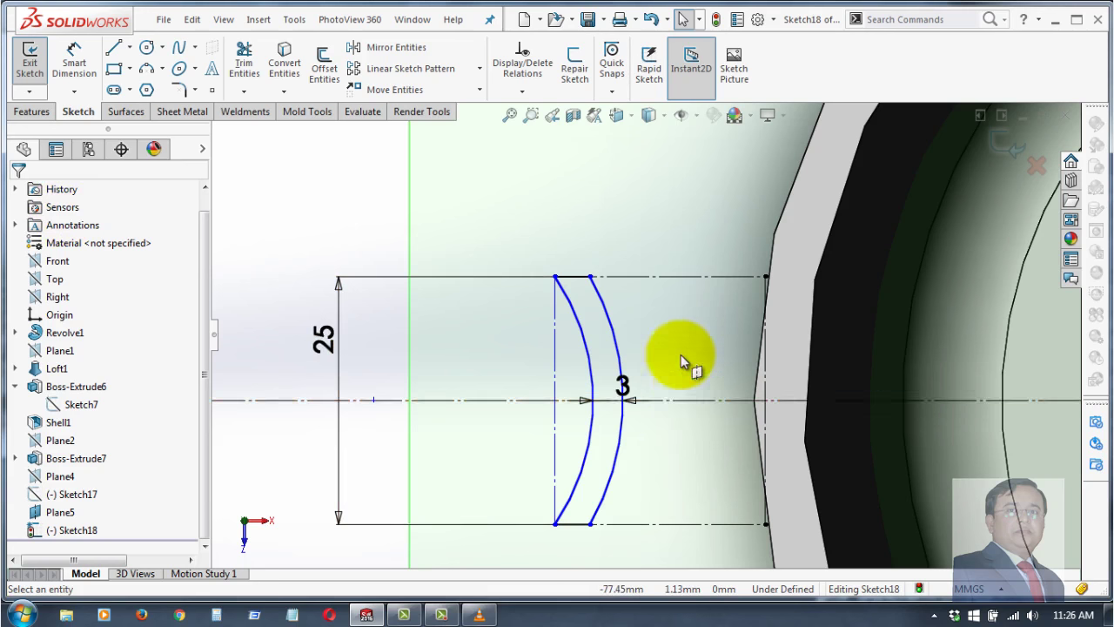
# - Exit Sketch18 and show Sketch17's arc geometry, orbiting toward a top view
pyautogui.scroll(3, 764, 340)
pyautogui.scroll(3, 763, 340)
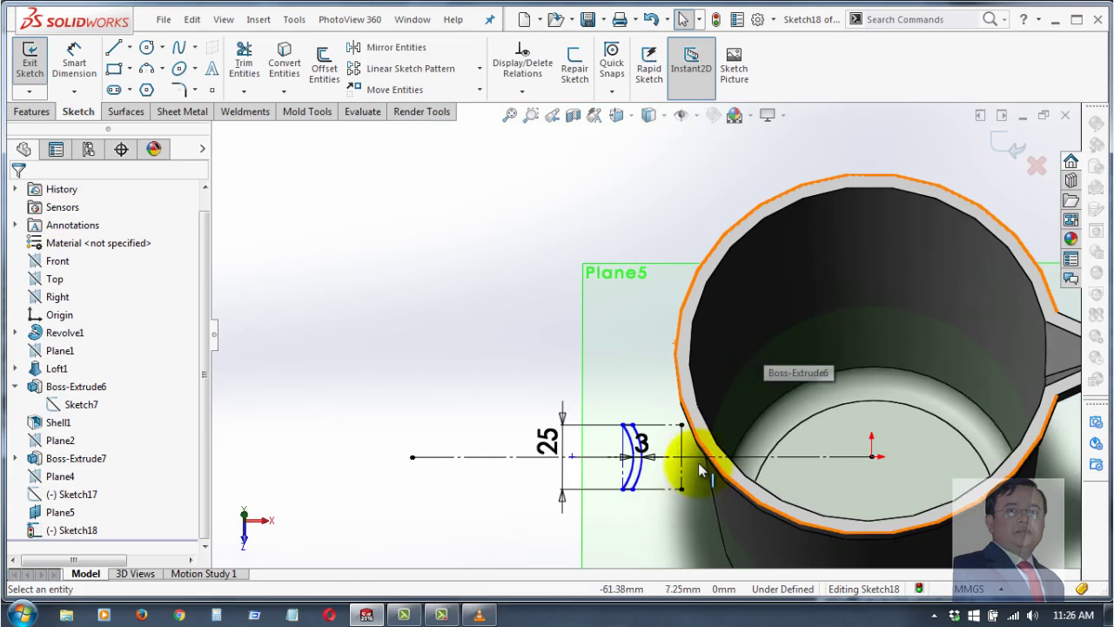
pyautogui.moveTo(703, 500); pyautogui.dragTo(575, 356, button='middle')
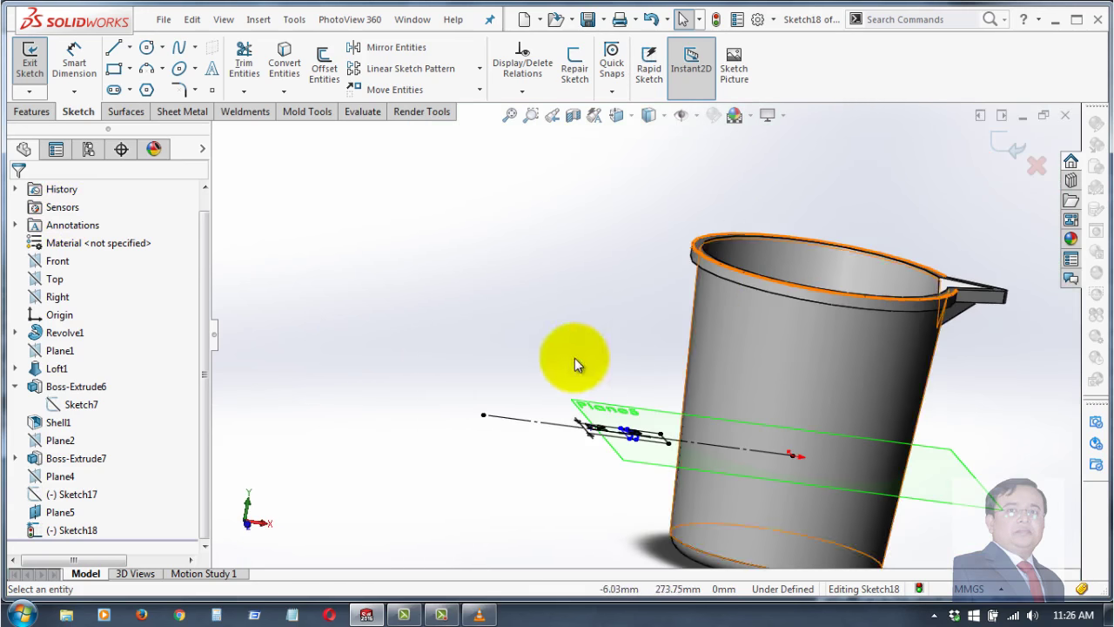
pyautogui.click(1007, 149)
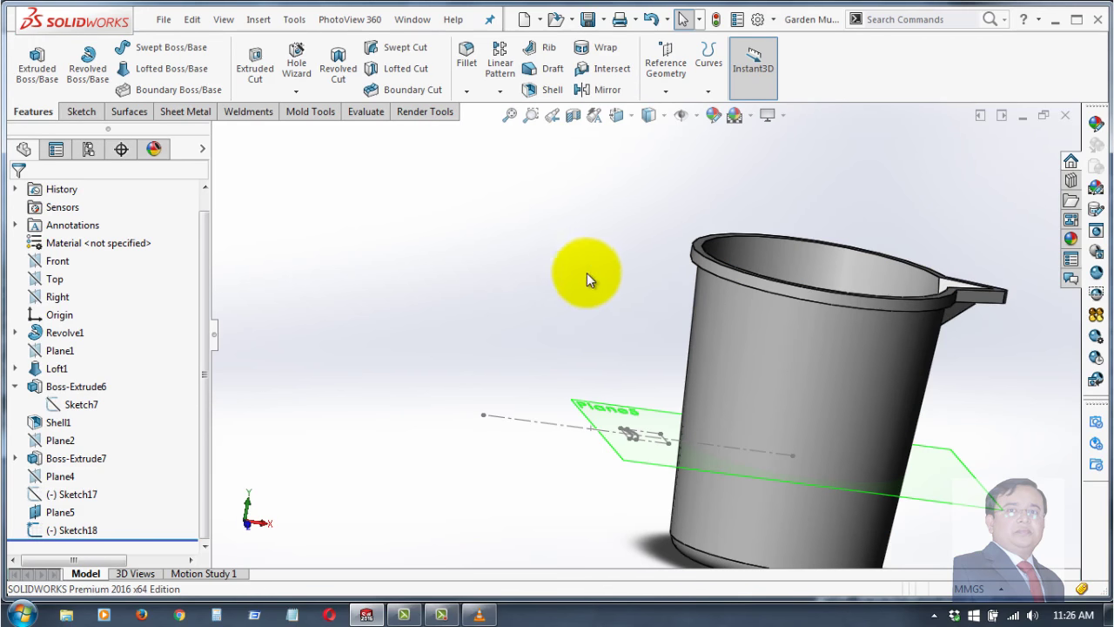
pyautogui.click(58, 494)
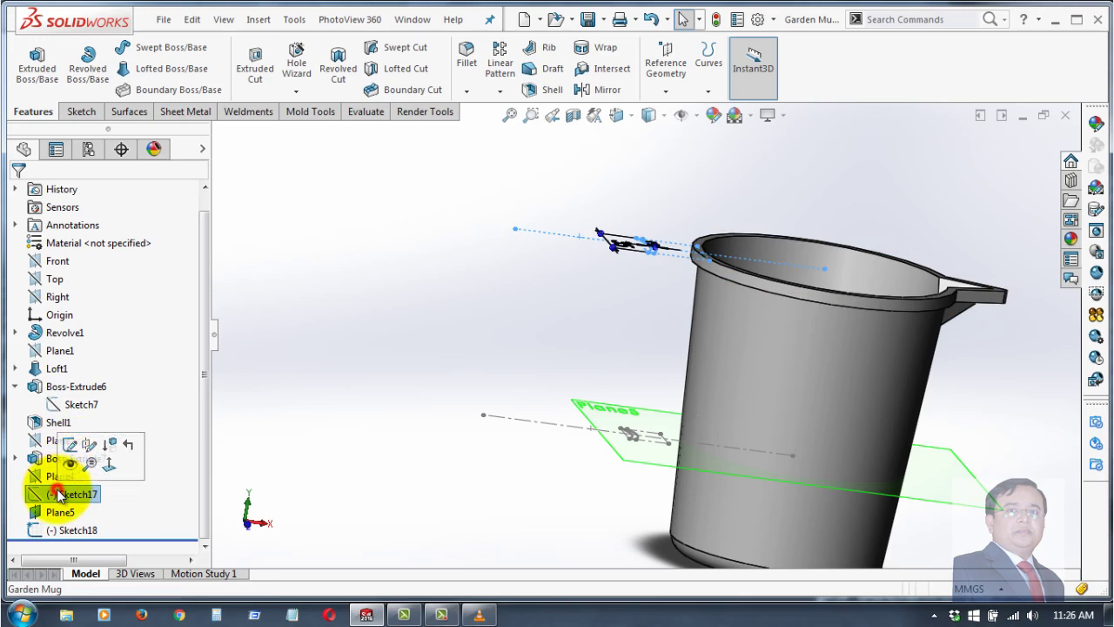
pyautogui.click(64, 464)
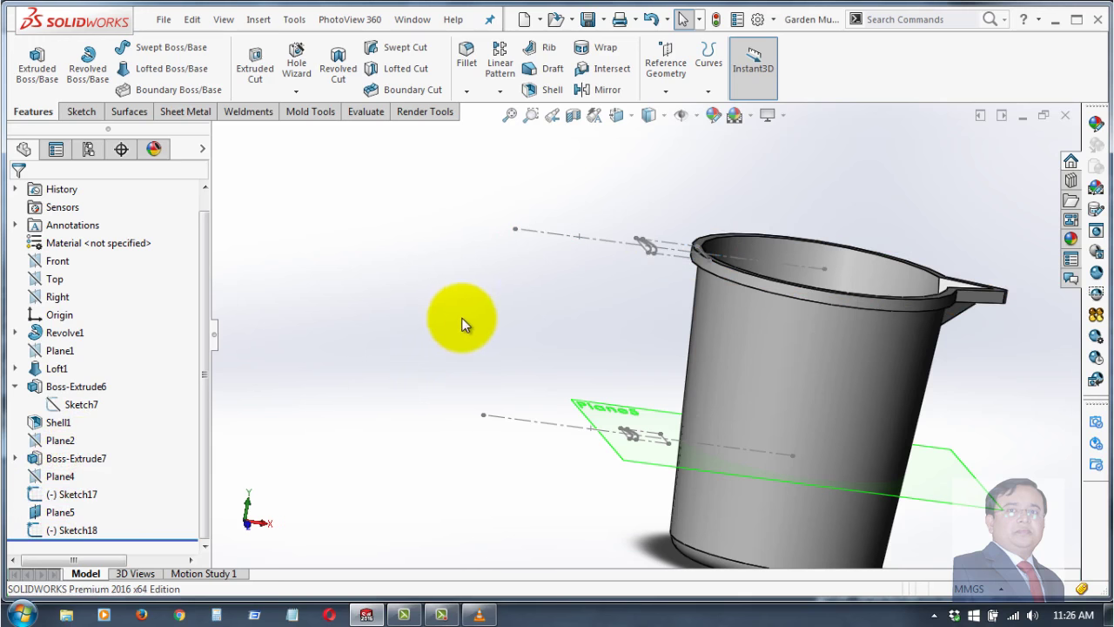
pyautogui.moveTo(503, 318); pyautogui.dragTo(482, 554, button='middle')
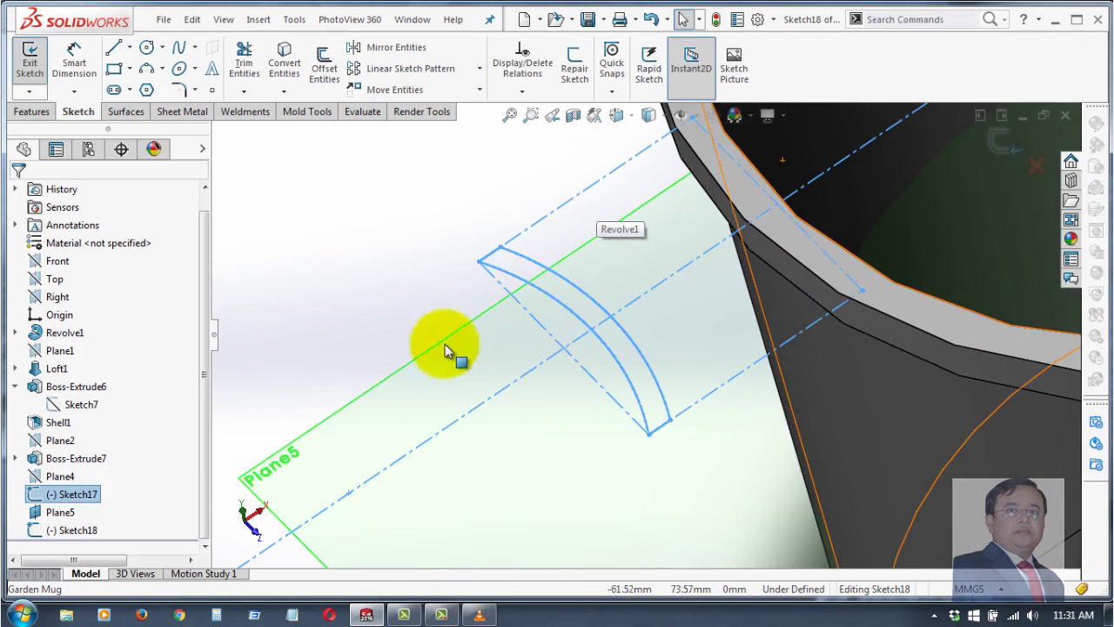
# - Leave Sketch18 and reopen Sketch17 for editing
pyautogui.click(304, 277)
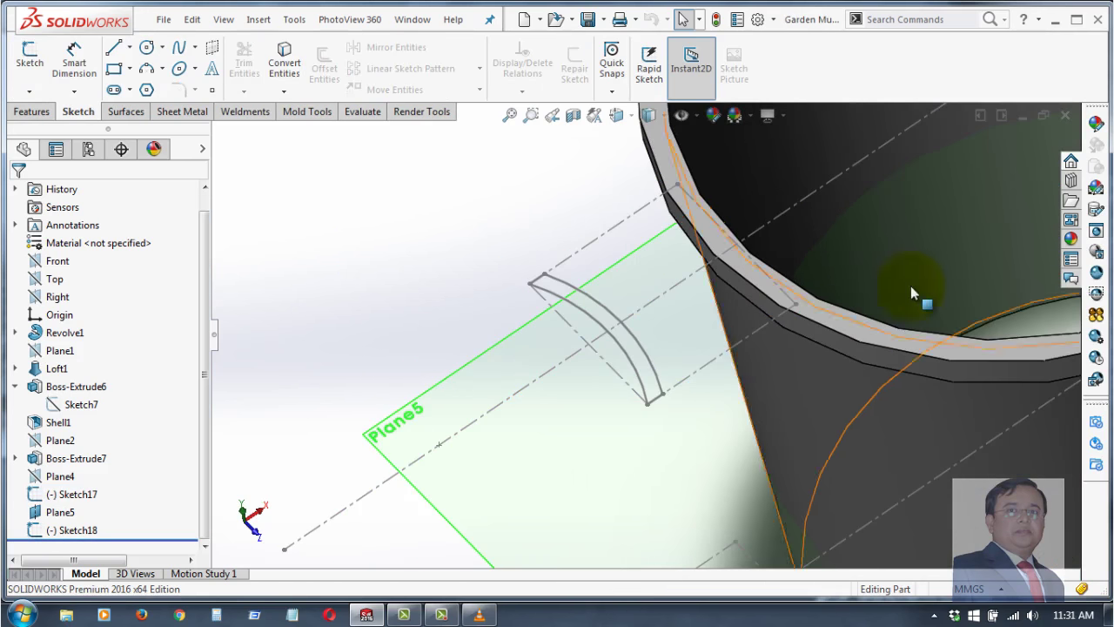
pyautogui.click(72, 494)
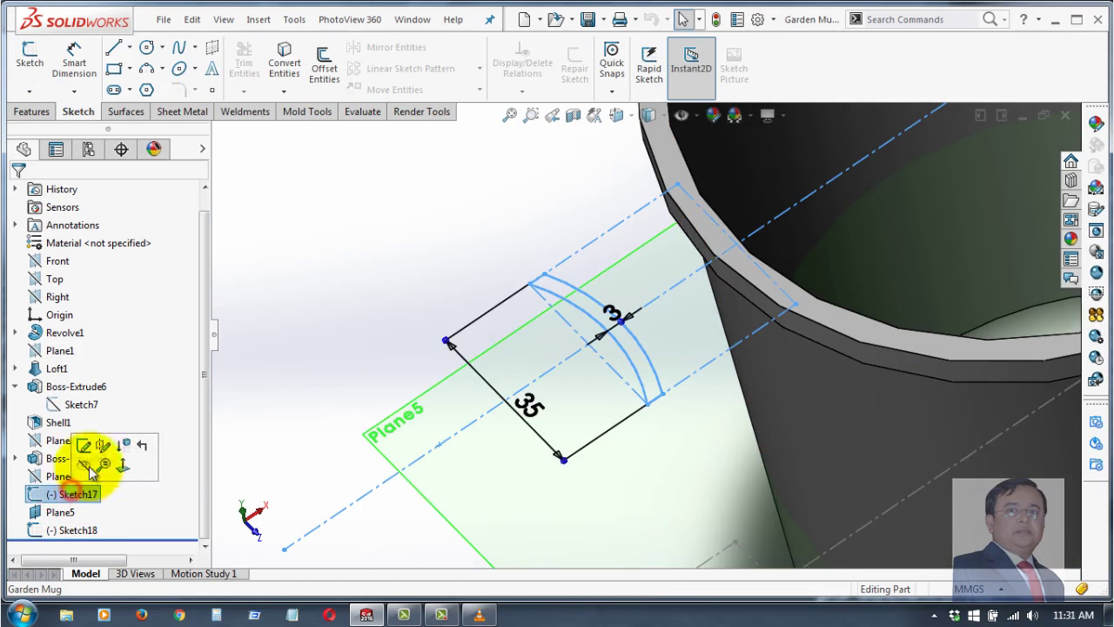
pyautogui.click(84, 445)
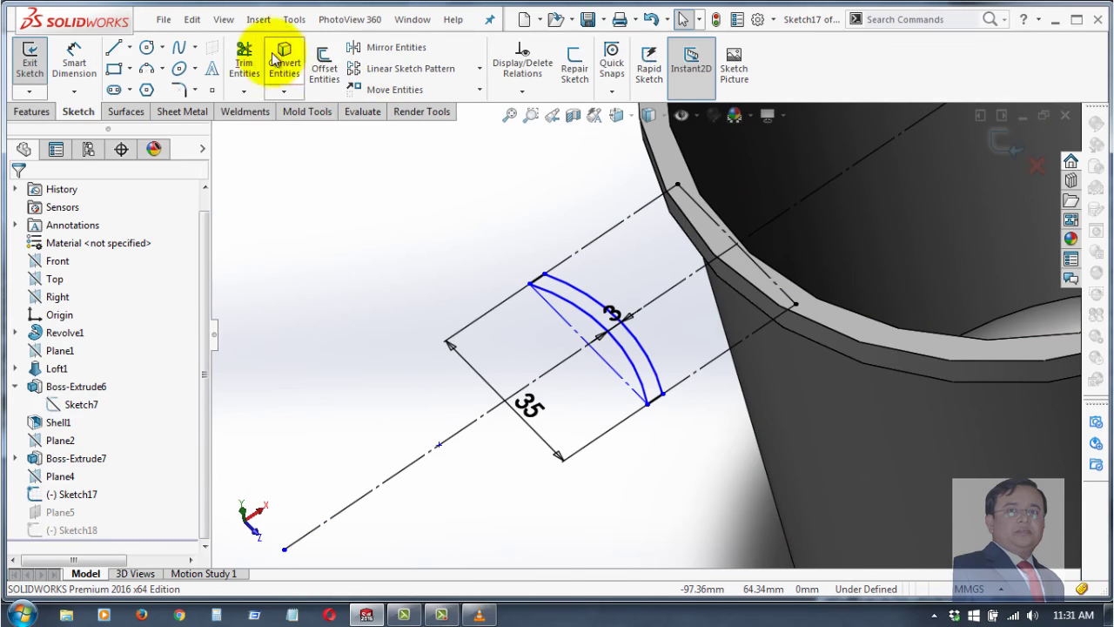
# - Power-trim Sketch17's long construction lines and the stray segment along the mug rim
pyautogui.click(244, 61)
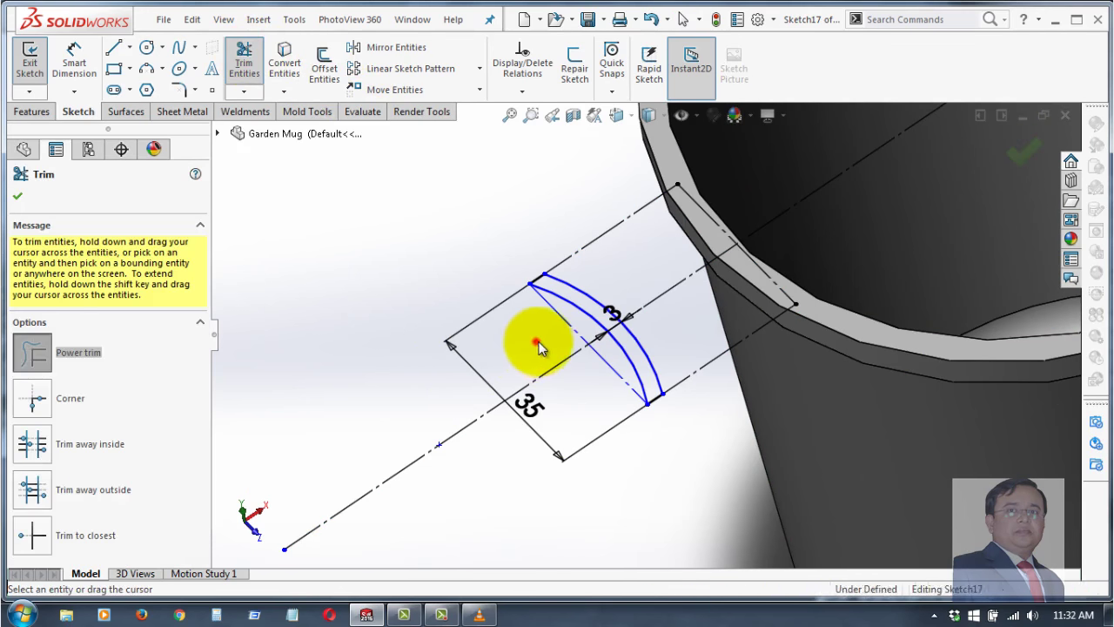
pyautogui.moveTo(538, 343); pyautogui.dragTo(566, 382)
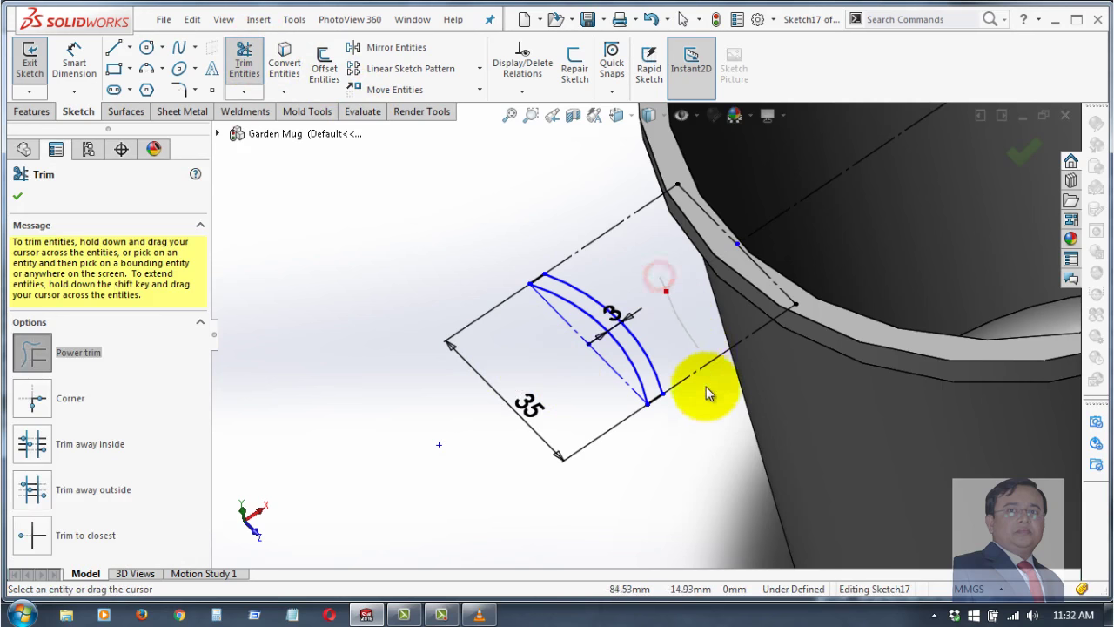
pyautogui.moveTo(707, 388); pyautogui.dragTo(591, 221)
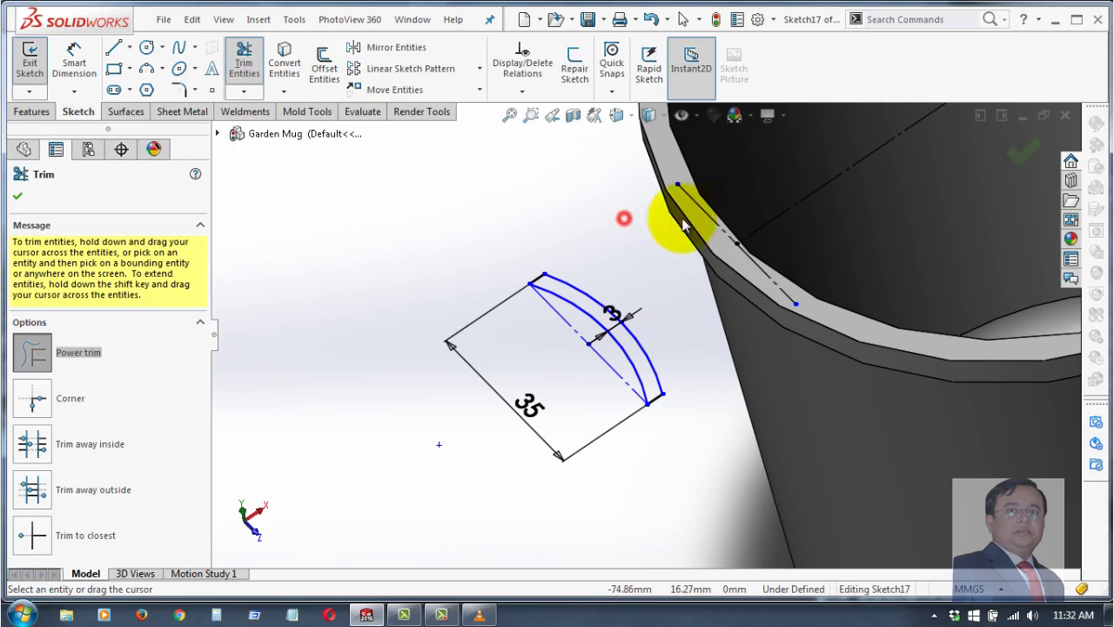
pyautogui.moveTo(683, 220); pyautogui.dragTo(775, 237)
pyautogui.moveTo(707, 304); pyautogui.dragTo(664, 327)
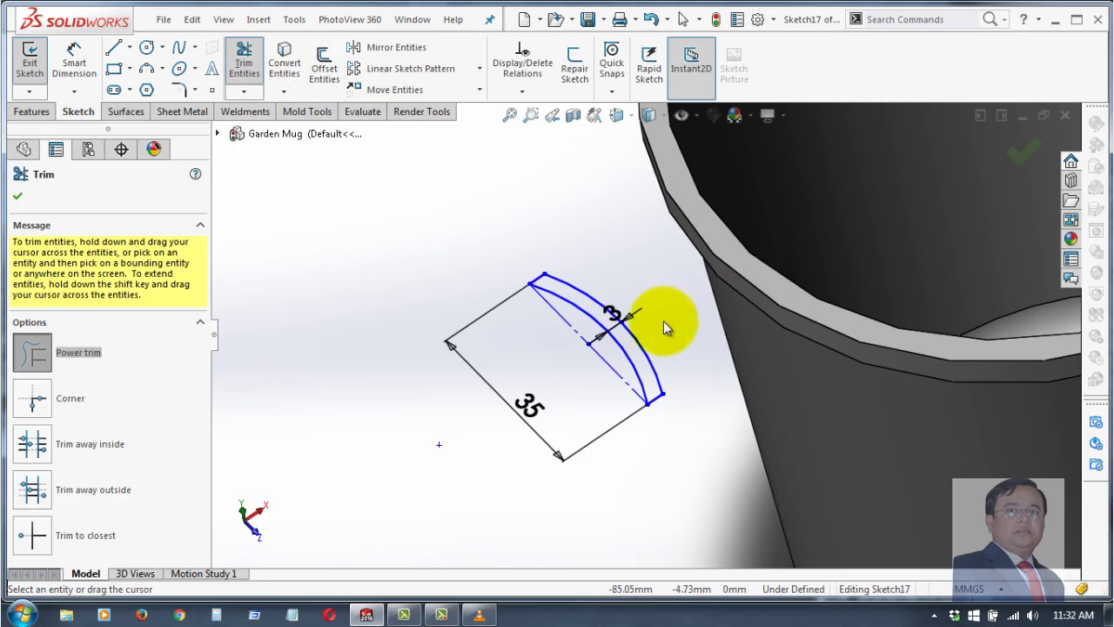
# - Trim away the centreline between the two arcs and finish trimming
pyautogui.scroll(-2, 622, 311)
pyautogui.scroll(-3, 642, 381)
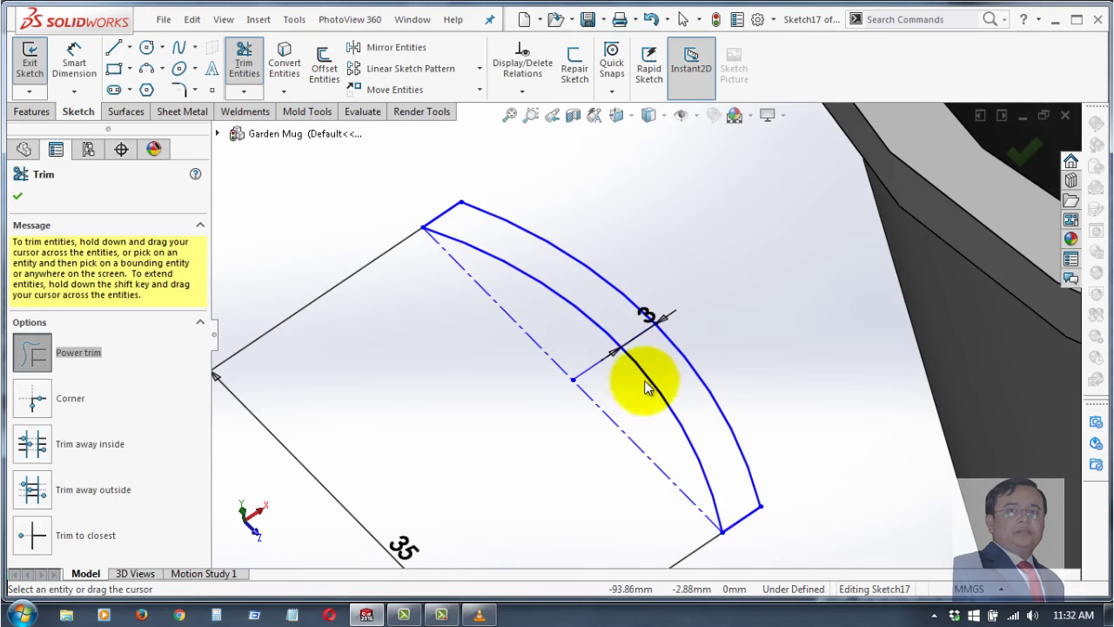
pyautogui.scroll(2, 632, 406)
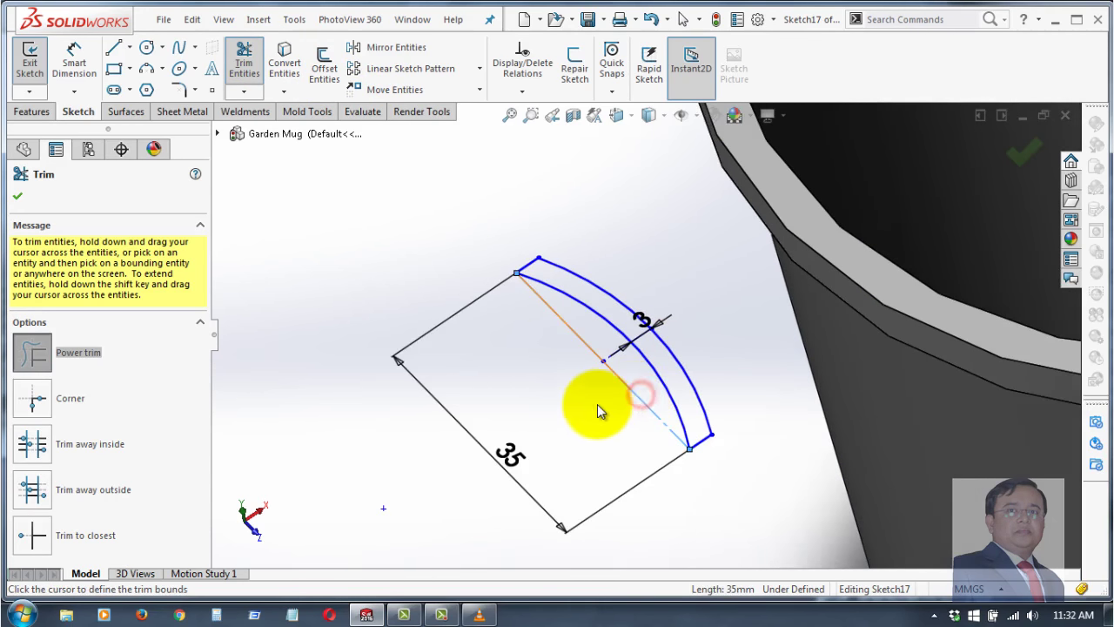
pyautogui.moveTo(640, 398)
pyautogui.mouseDown()
pyautogui.moveTo(612, 394)
pyautogui.moveTo(746, 386)
pyautogui.mouseUp()
pyautogui.scroll(2, 636, 338)
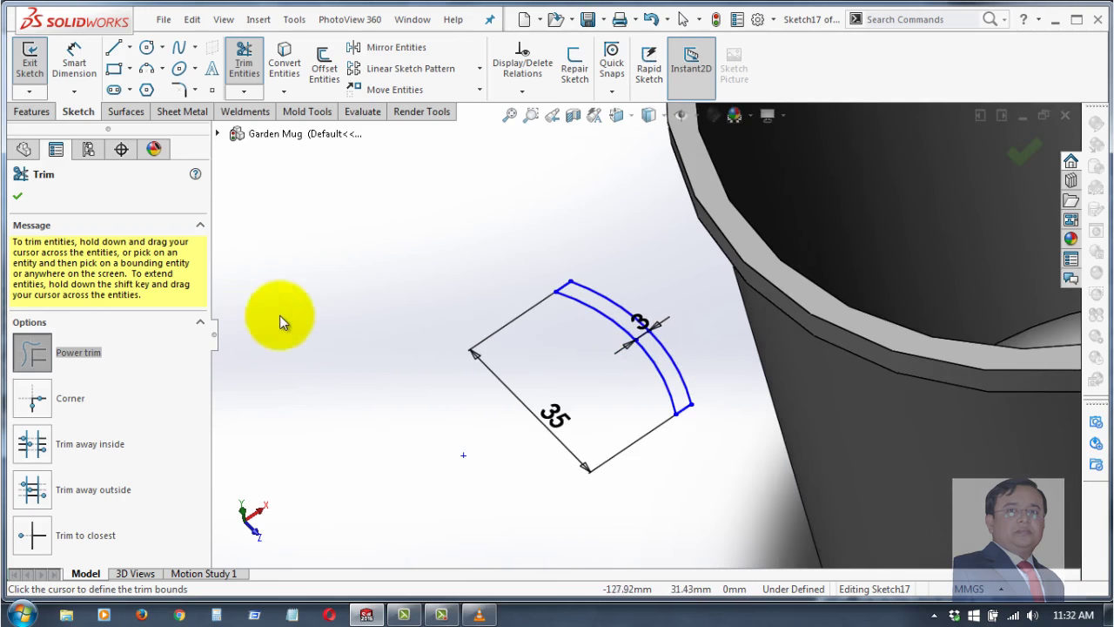
pyautogui.click(19, 199)
pyautogui.scroll(-3, 665, 392)
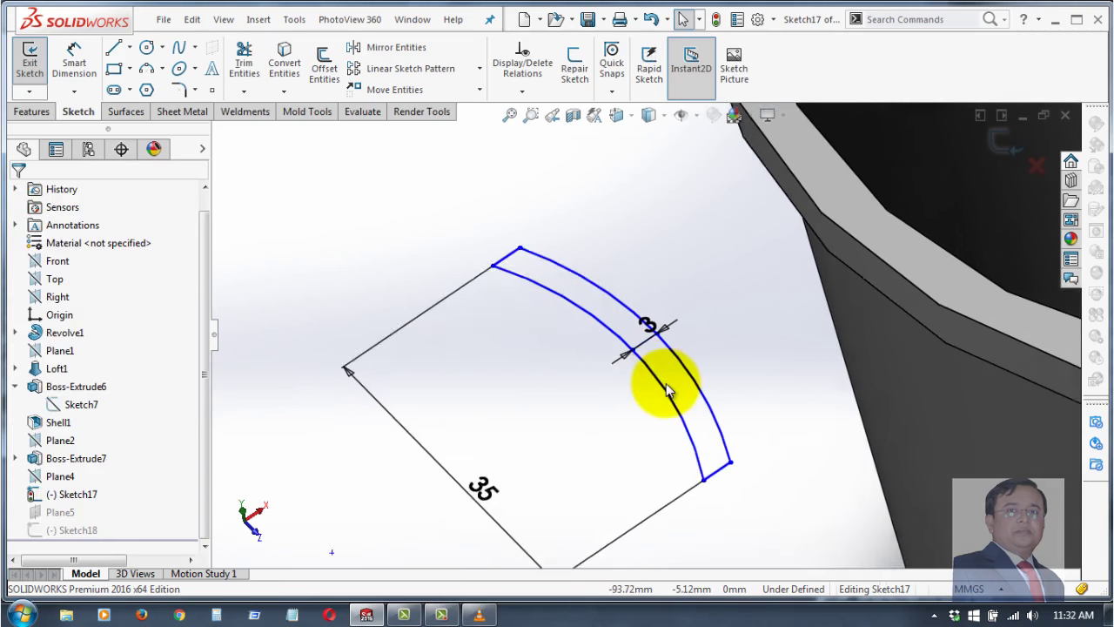
pyautogui.scroll(-1, 666, 392)
pyautogui.scroll(3, 665, 380)
pyautogui.scroll(3, 700, 389)
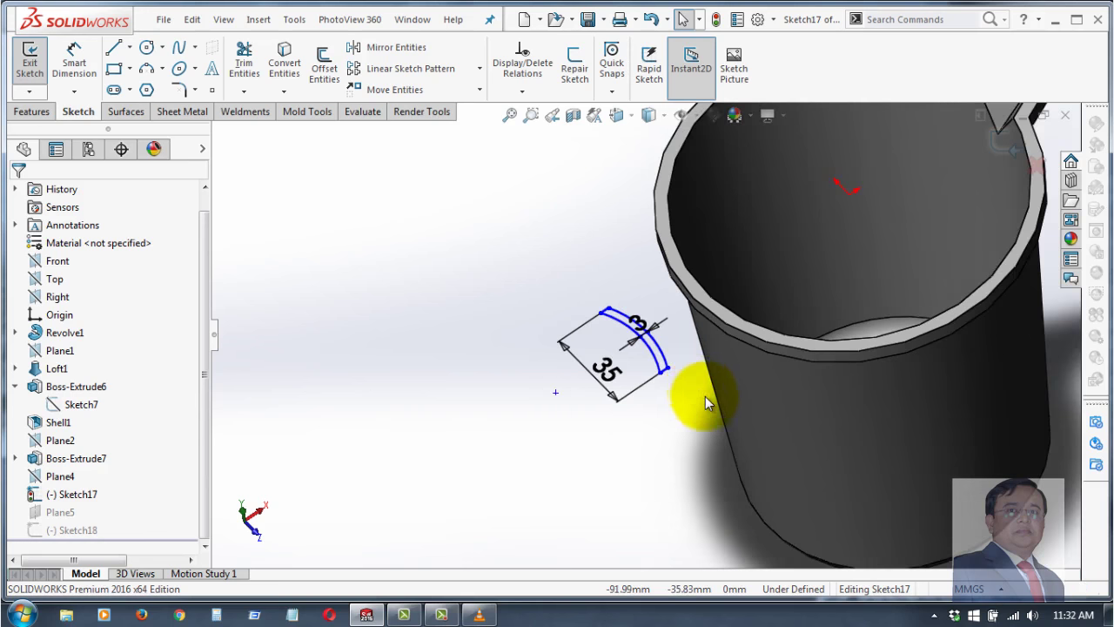
pyautogui.scroll(3, 705, 396)
pyautogui.scroll(2, 705, 426)
pyautogui.scroll(-2, 651, 398)
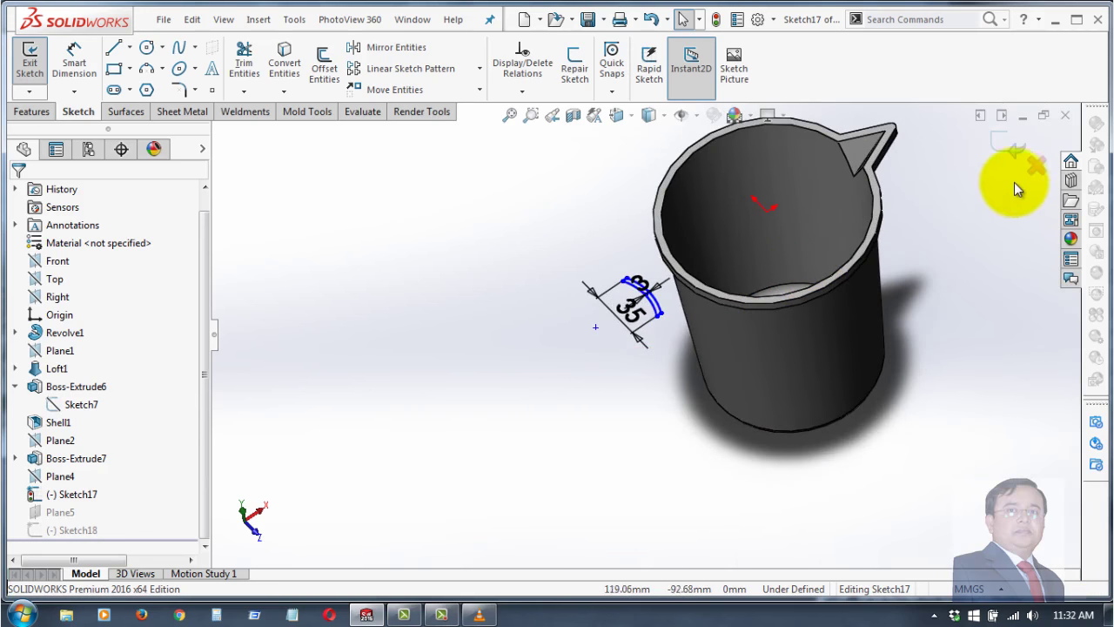
# - Exit Sketch17, rebuild the model, and dismiss the rebuild warnings
pyautogui.click(1012, 154)
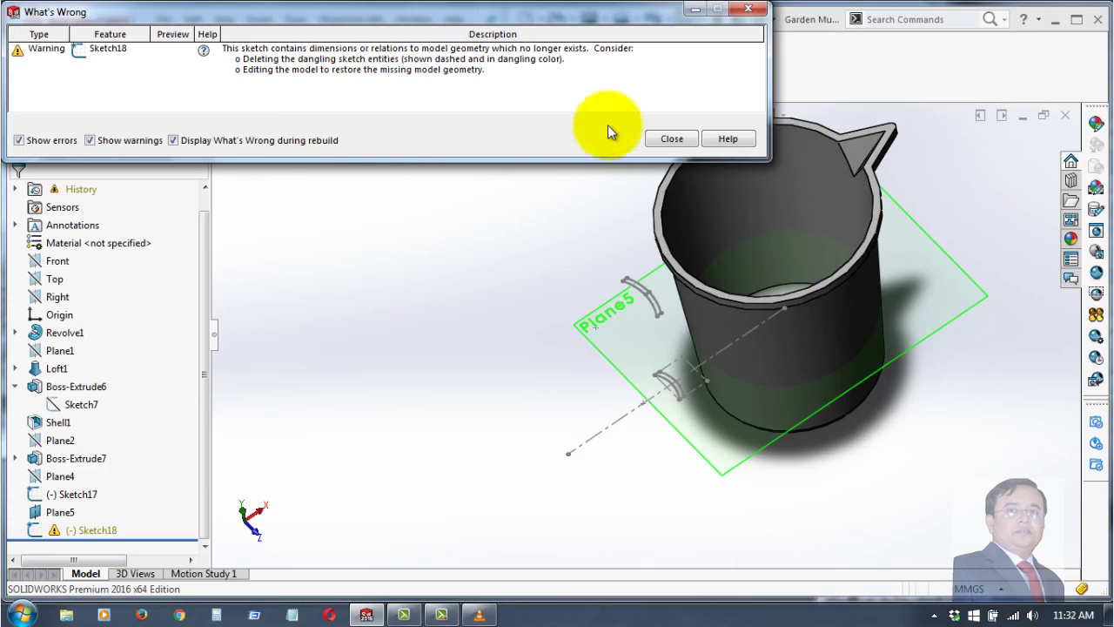
pyautogui.click(672, 141)
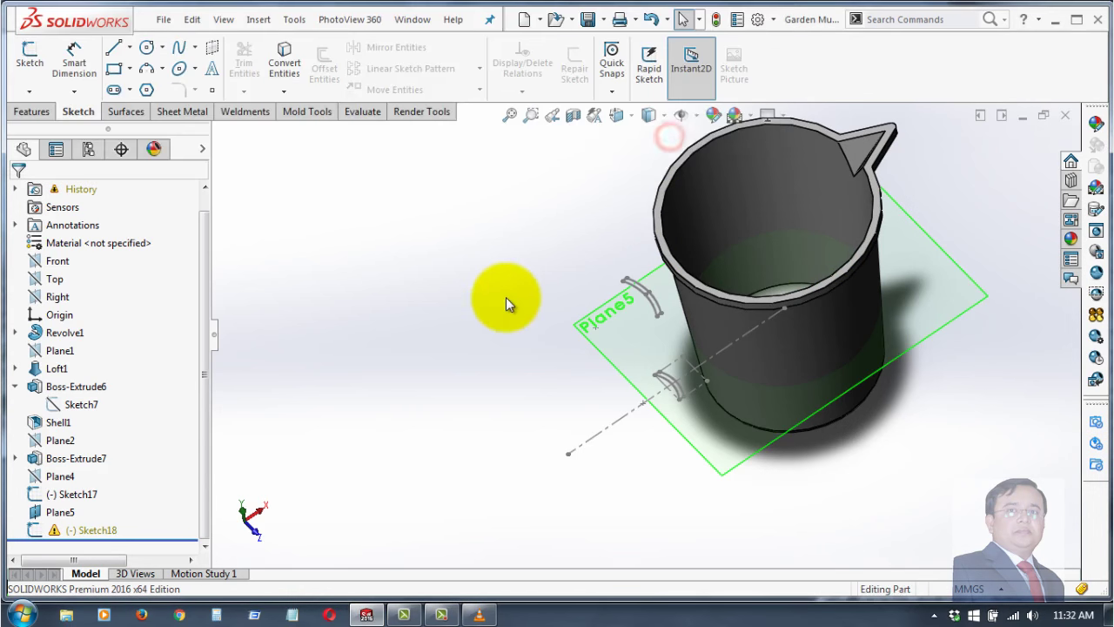
pyautogui.click(712, 25)
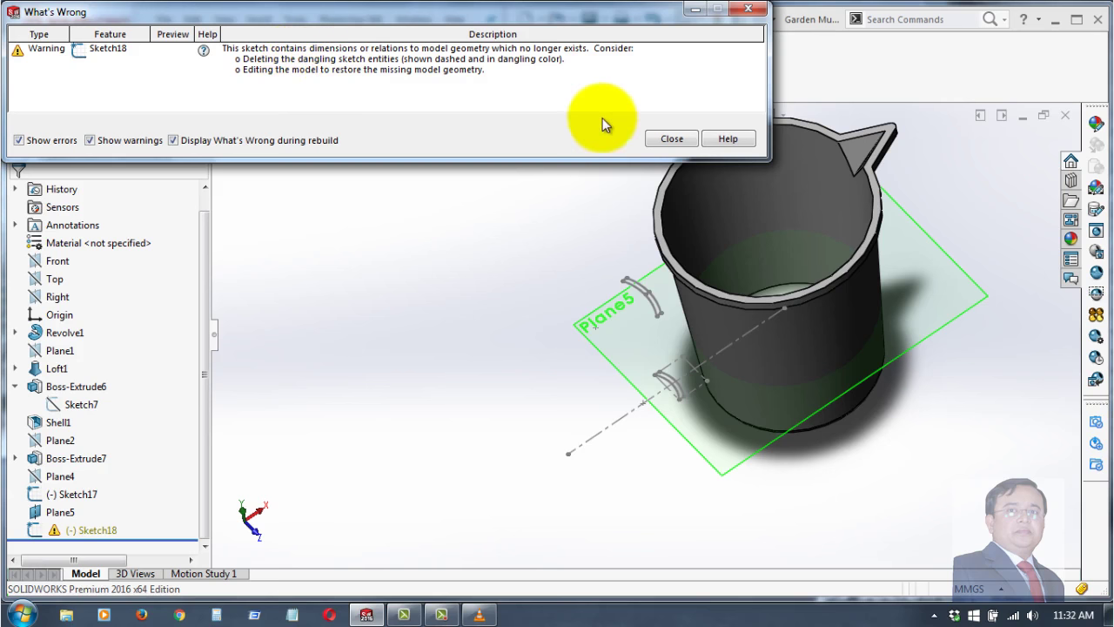
pyautogui.click(678, 139)
pyautogui.click(451, 382)
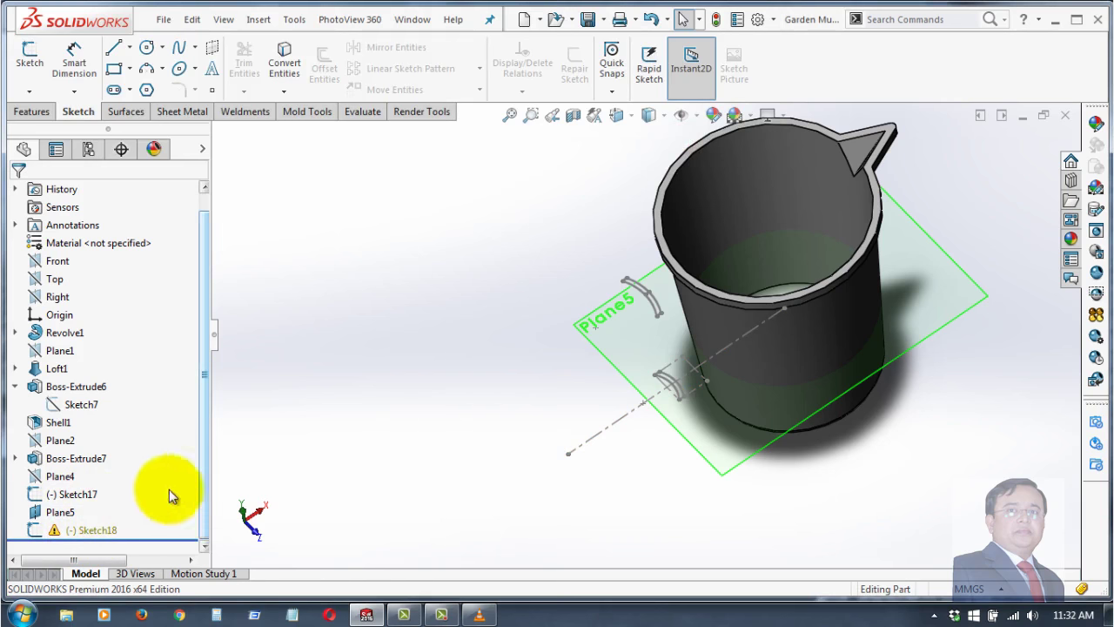
# - Reopen Sketch18 and trim the line crossing near the mug edge
pyautogui.click(70, 530)
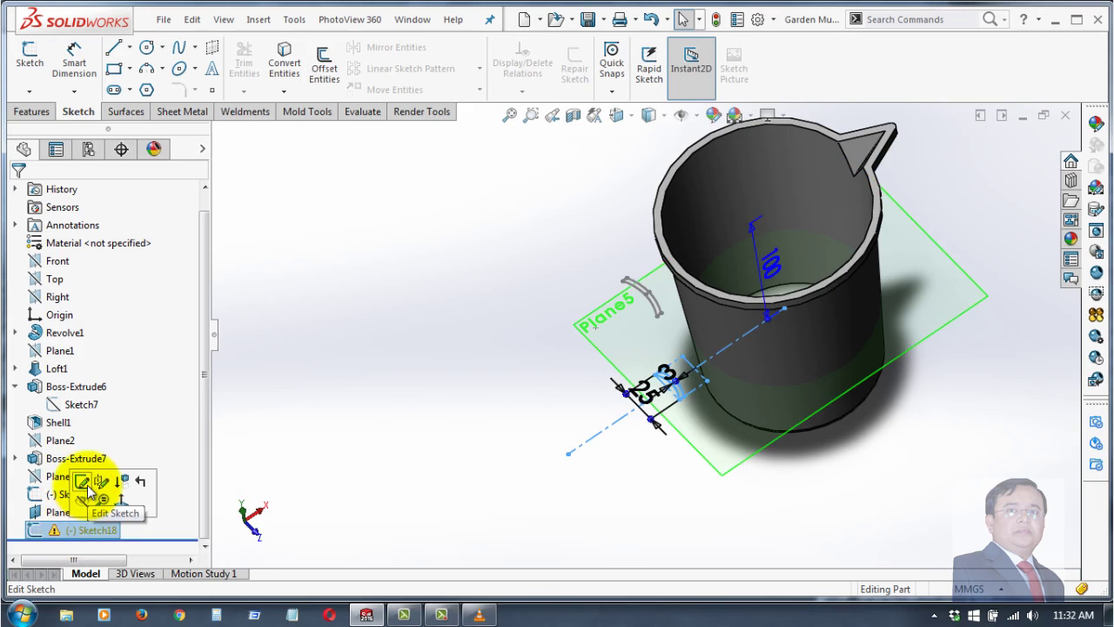
pyautogui.click(92, 486)
pyautogui.scroll(-3, 683, 370)
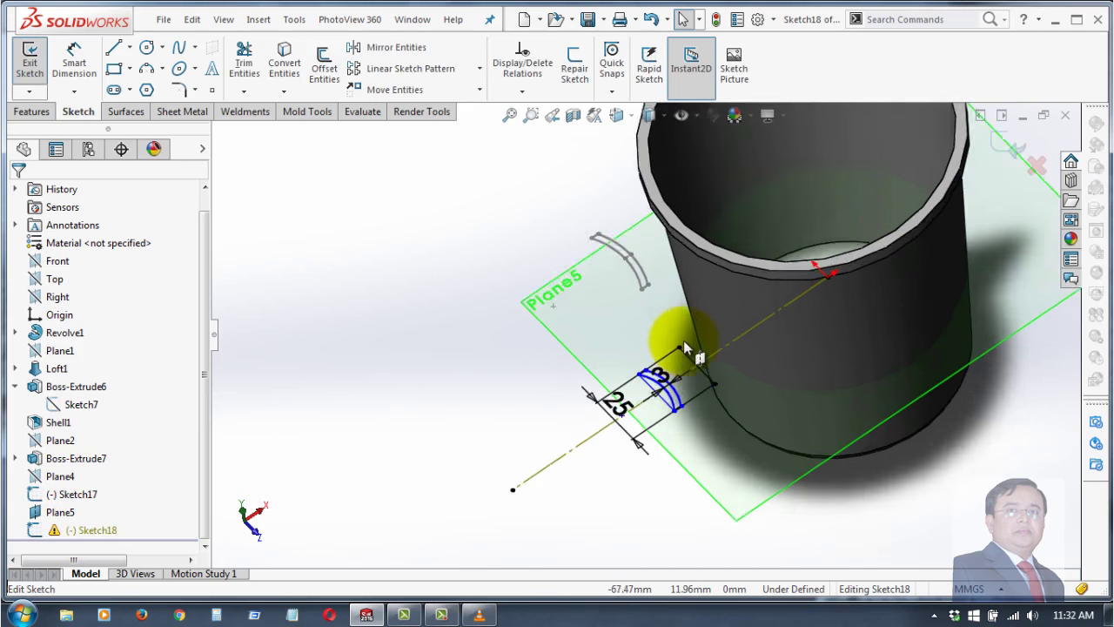
pyautogui.scroll(-3, 609, 339)
pyautogui.scroll(-3, 477, 288)
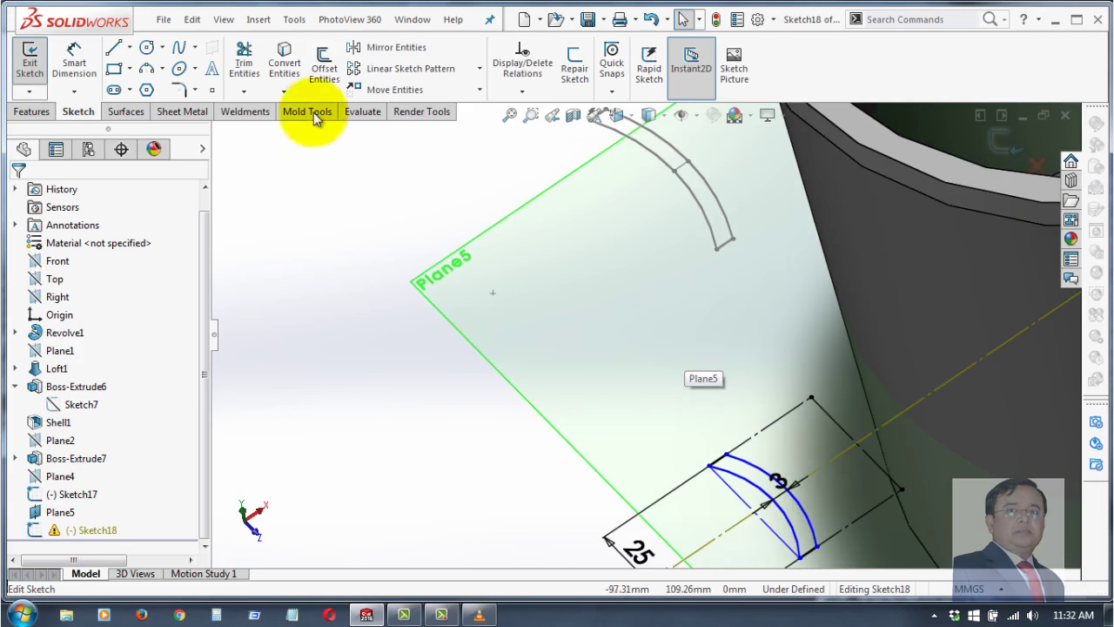
pyautogui.click(243, 57)
pyautogui.scroll(3, 736, 362)
pyautogui.click(716, 337)
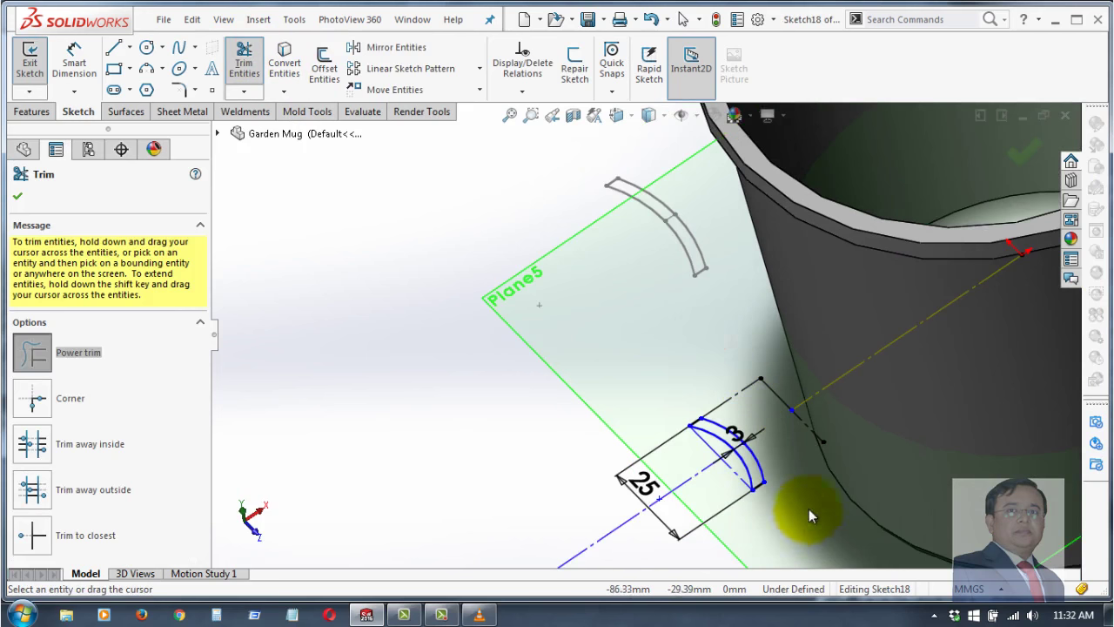
pyautogui.moveTo(726, 364); pyautogui.dragTo(801, 402)
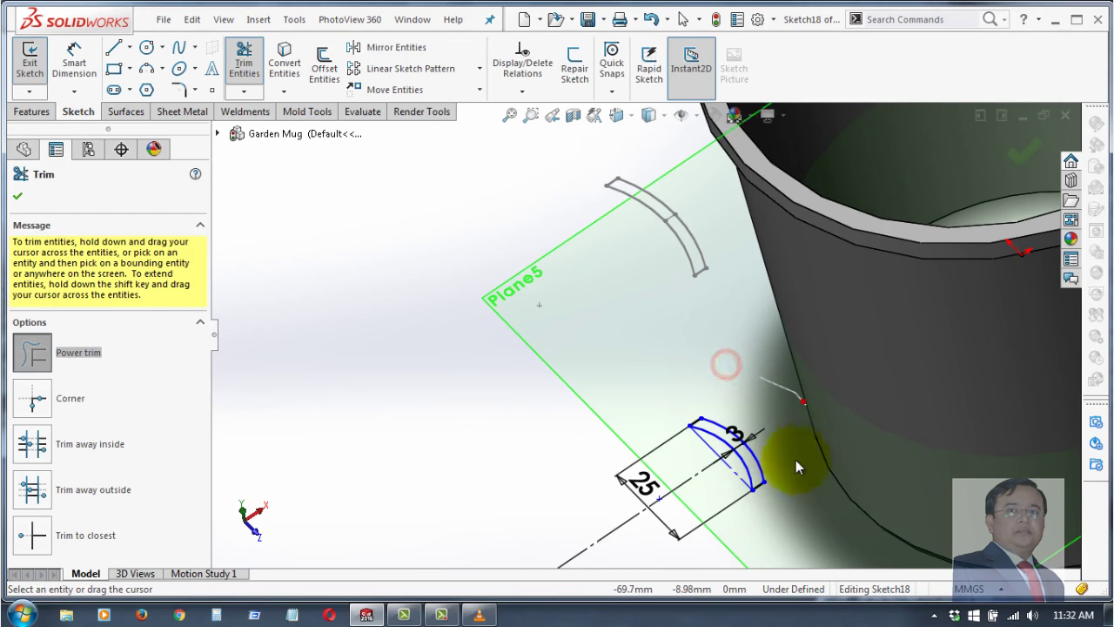
# - Trim the centreline and leftover arc inside the profile, then exit and rebuild Sketch18
pyautogui.moveTo(732, 522); pyautogui.dragTo(635, 400)
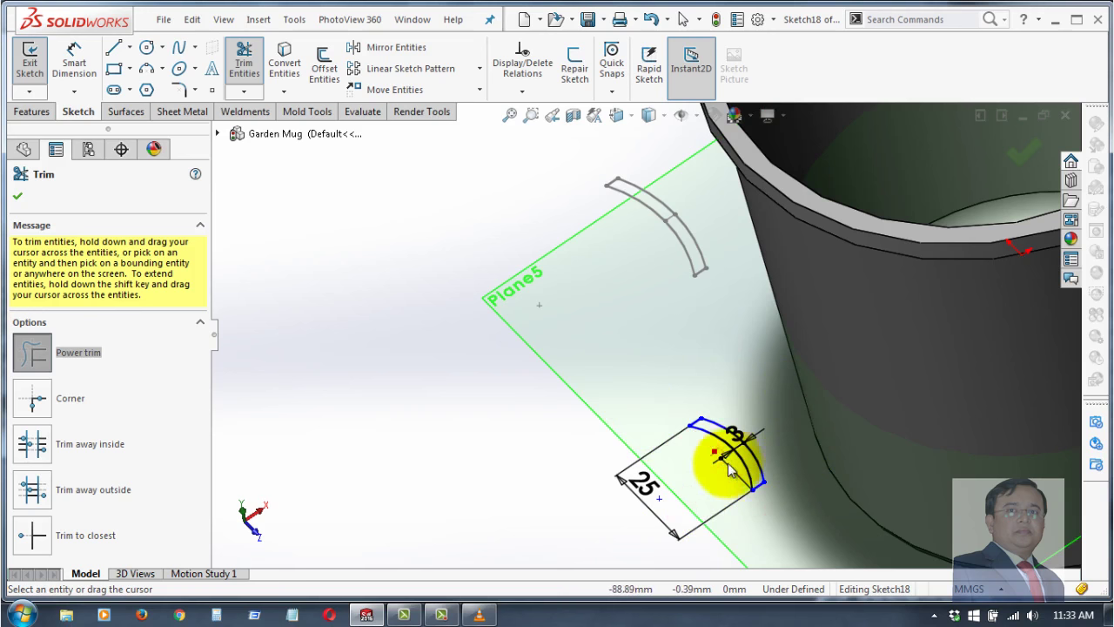
pyautogui.moveTo(712, 463); pyautogui.dragTo(721, 473)
pyautogui.press('f')
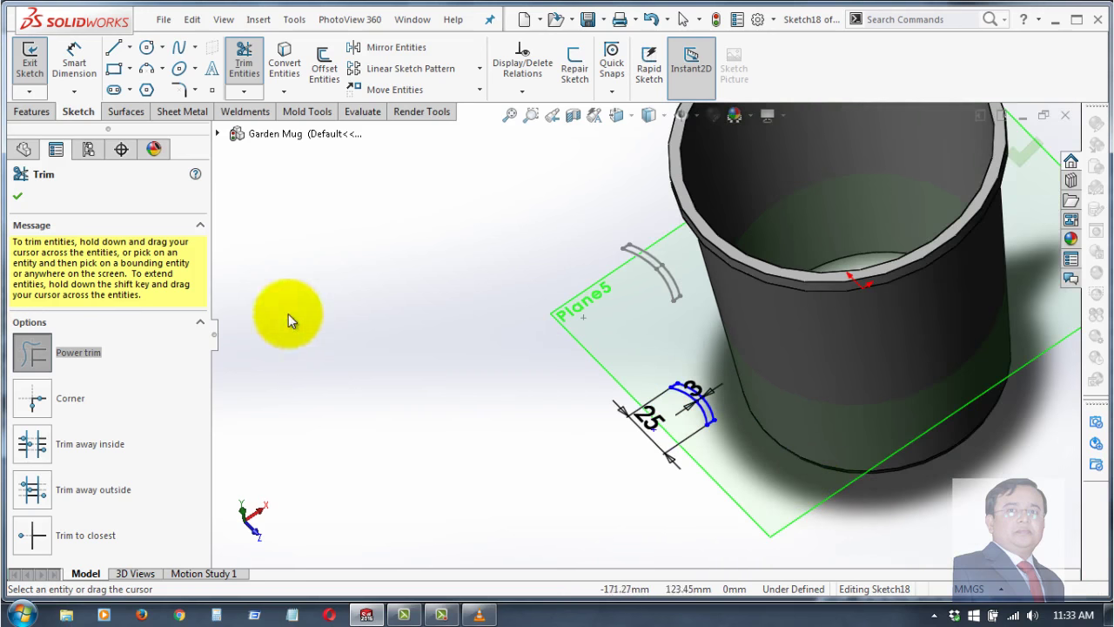
pyautogui.click(18, 198)
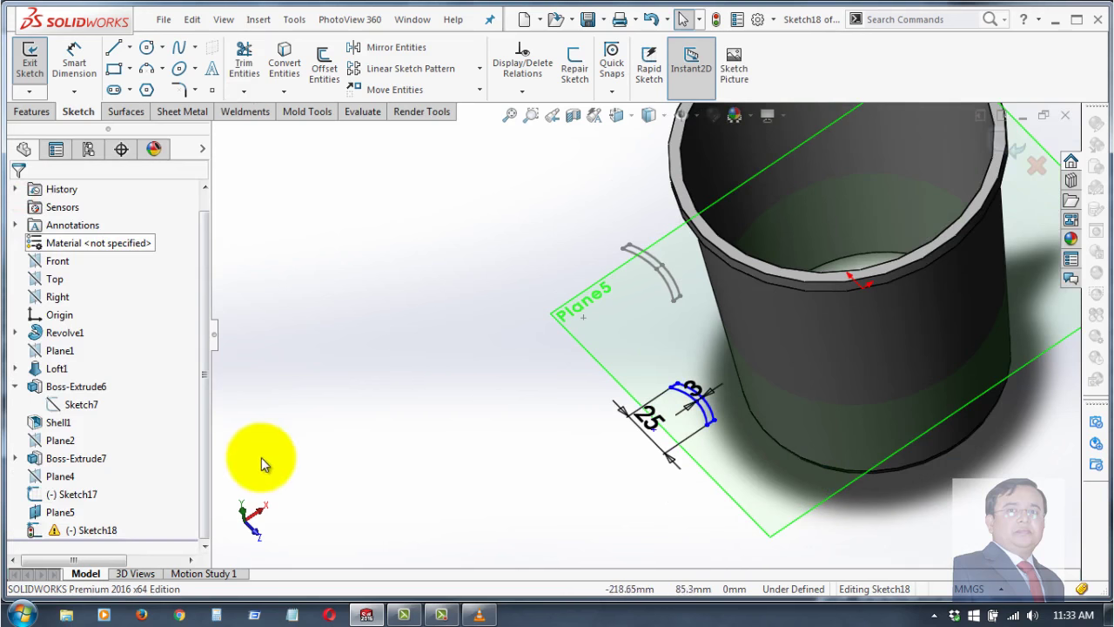
pyautogui.click(91, 530)
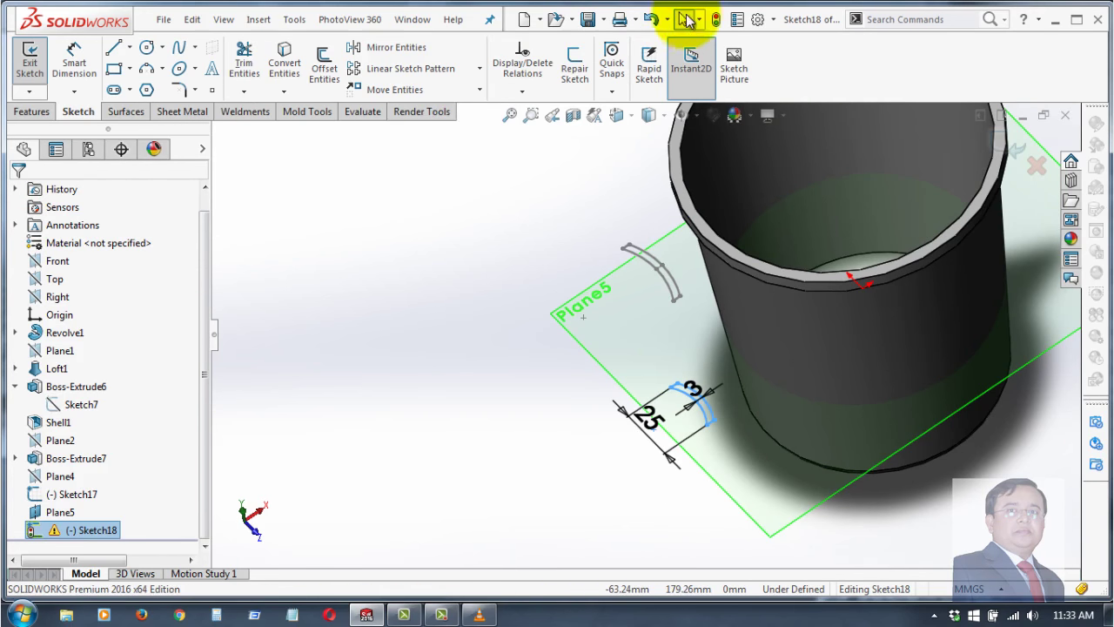
pyautogui.click(715, 19)
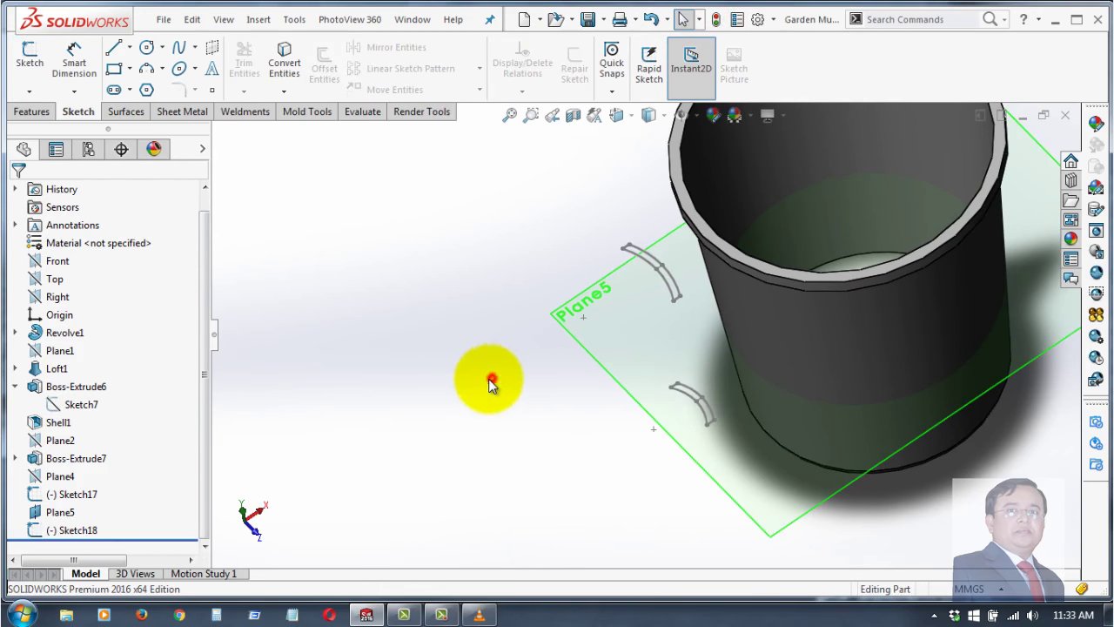
# - Start a Lofted Boss/Base with the lower arc sketch and upper arc sketch as profiles
pyautogui.click(491, 381)
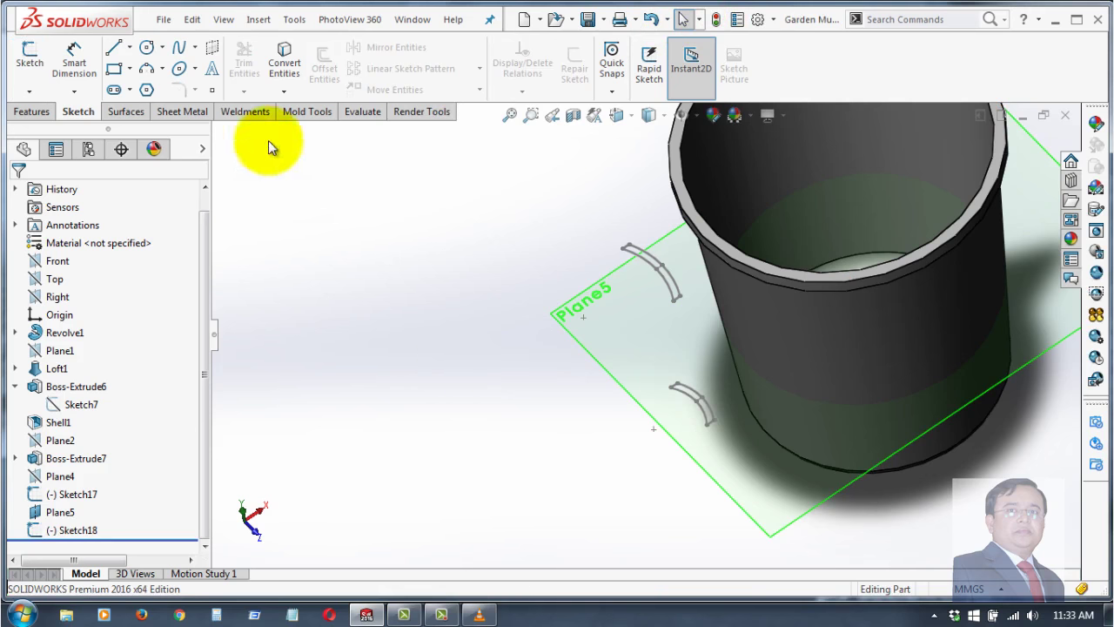
pyautogui.click(39, 114)
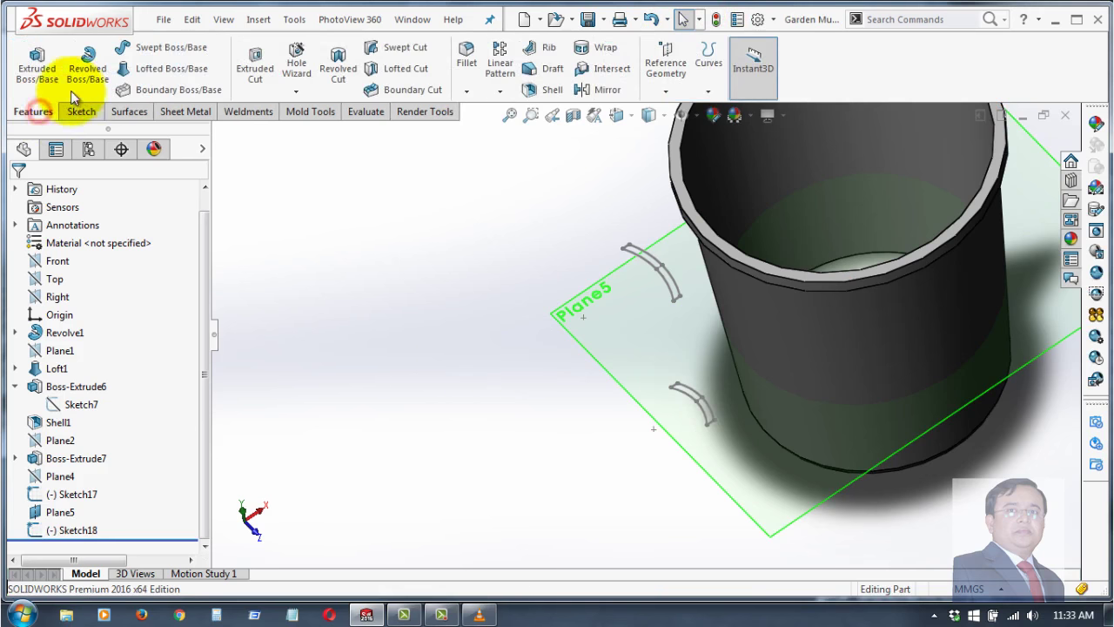
pyautogui.click(137, 73)
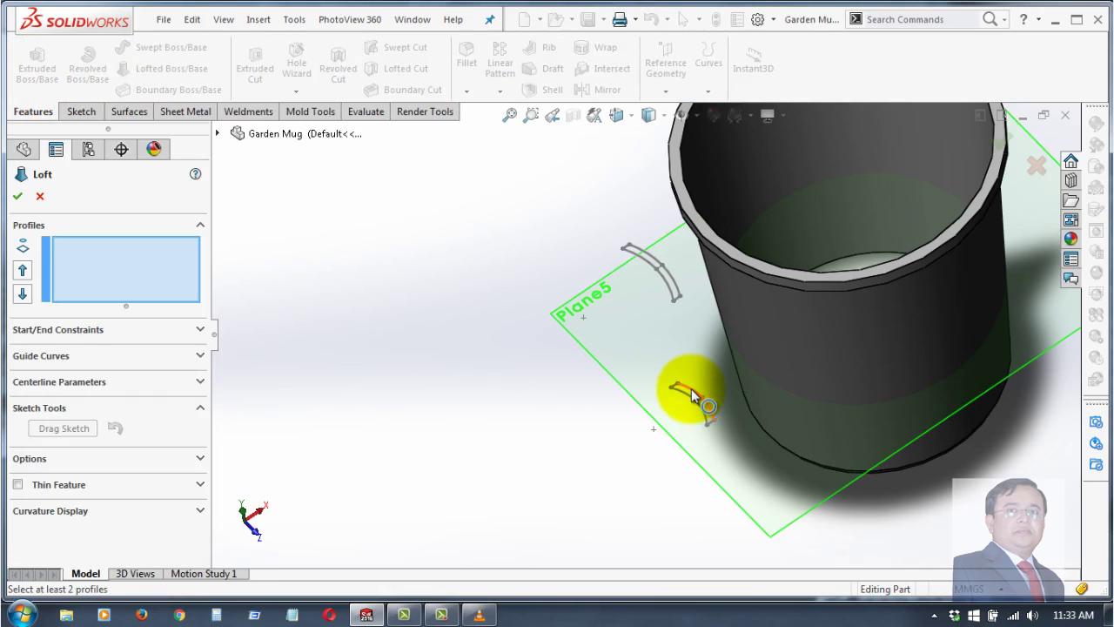
pyautogui.scroll(-2, 706, 438)
pyautogui.scroll(-2, 713, 416)
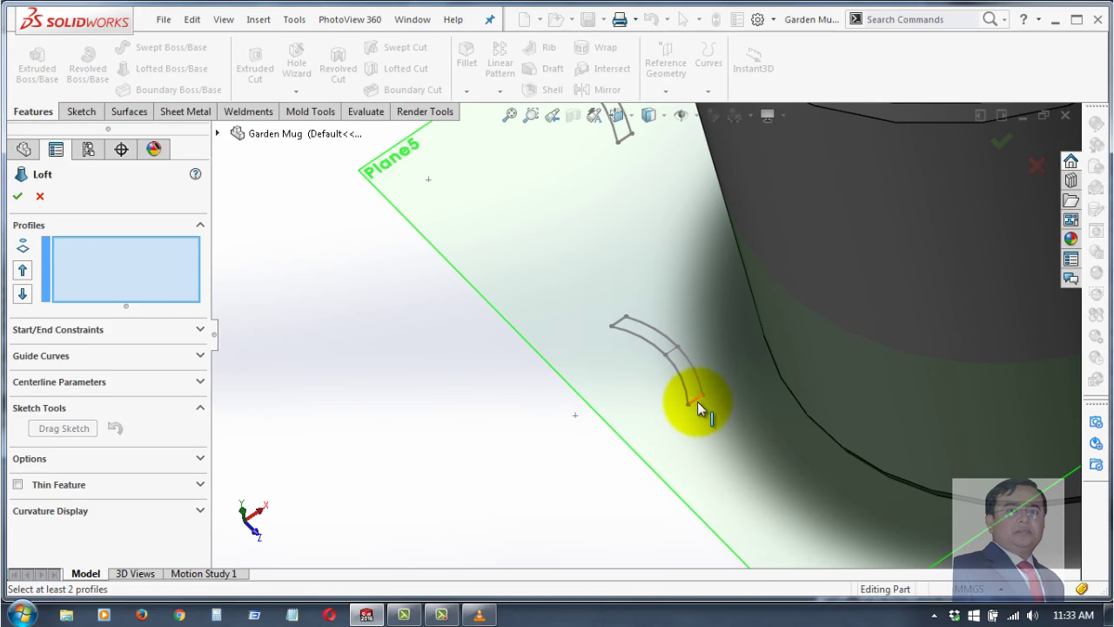
pyautogui.click(697, 402)
pyautogui.scroll(3, 725, 331)
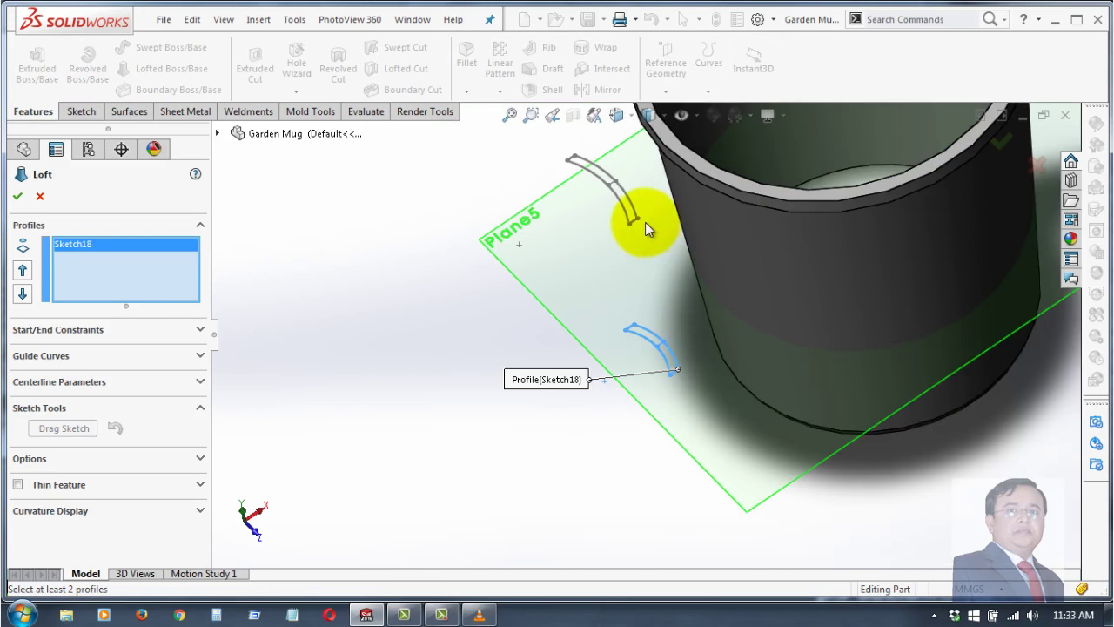
pyautogui.scroll(-1, 634, 218)
pyautogui.scroll(-2, 634, 235)
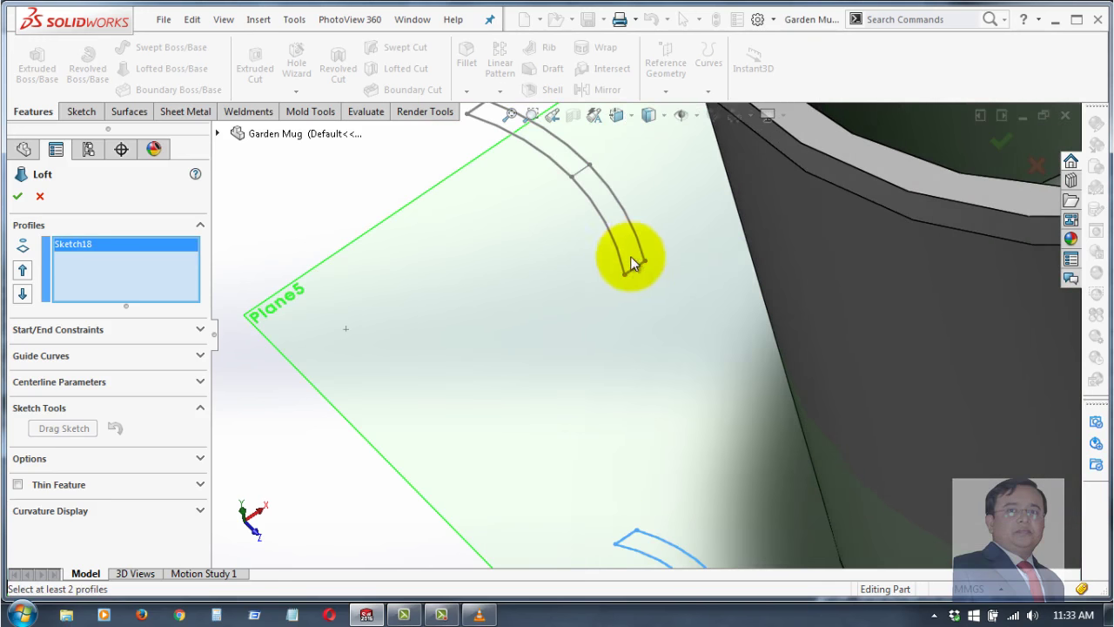
pyautogui.click(633, 275)
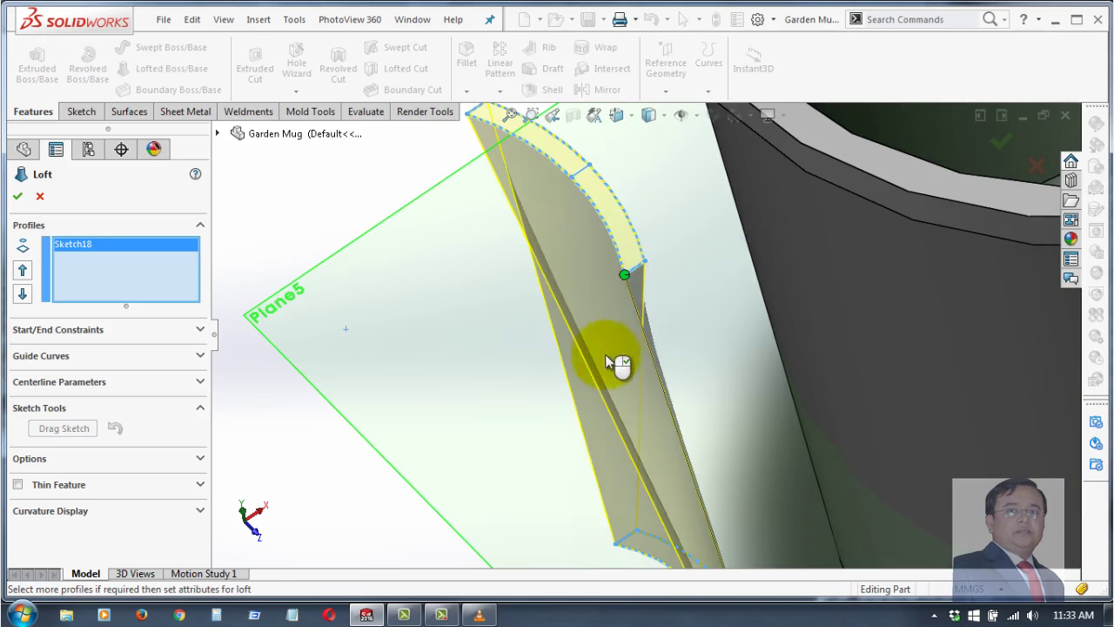
pyautogui.scroll(2, 482, 411)
pyautogui.moveTo(516, 396); pyautogui.dragTo(542, 345, button='middle')
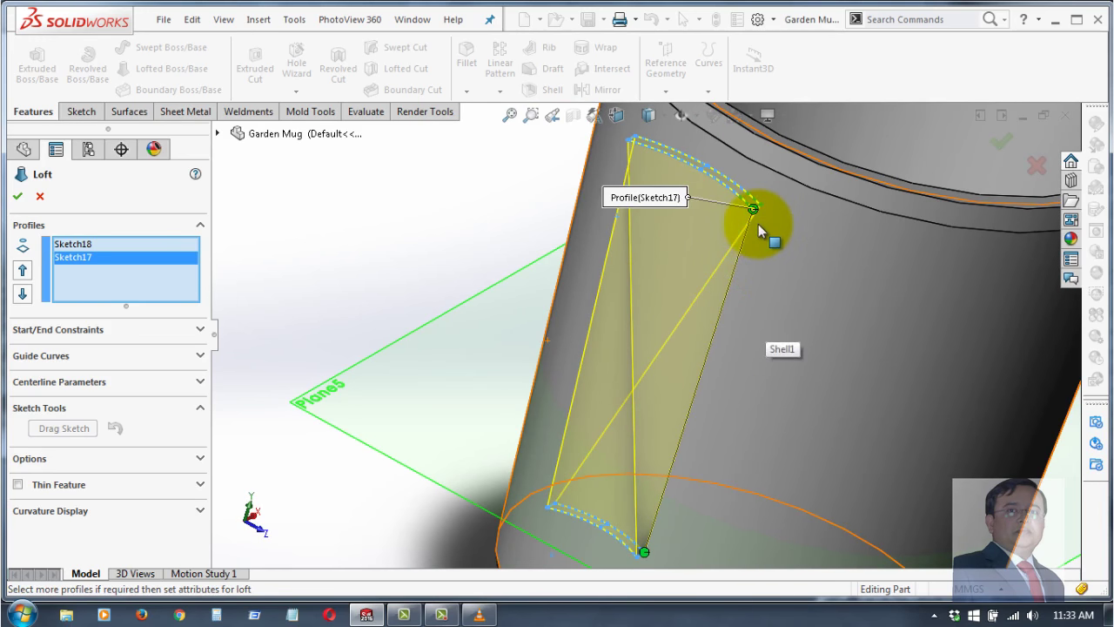
pyautogui.moveTo(759, 224); pyautogui.dragTo(728, 240, button='middle')
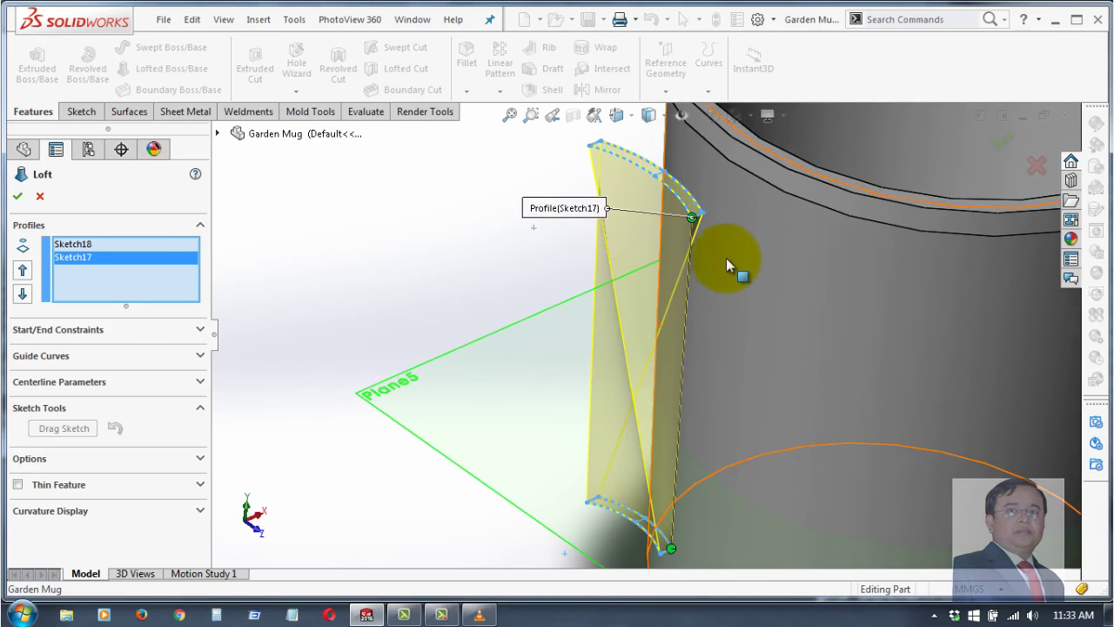
# - Reselect the upper arc at a matching corner so Loft2 isn't twisted, then accept it
pyautogui.click(590, 150)
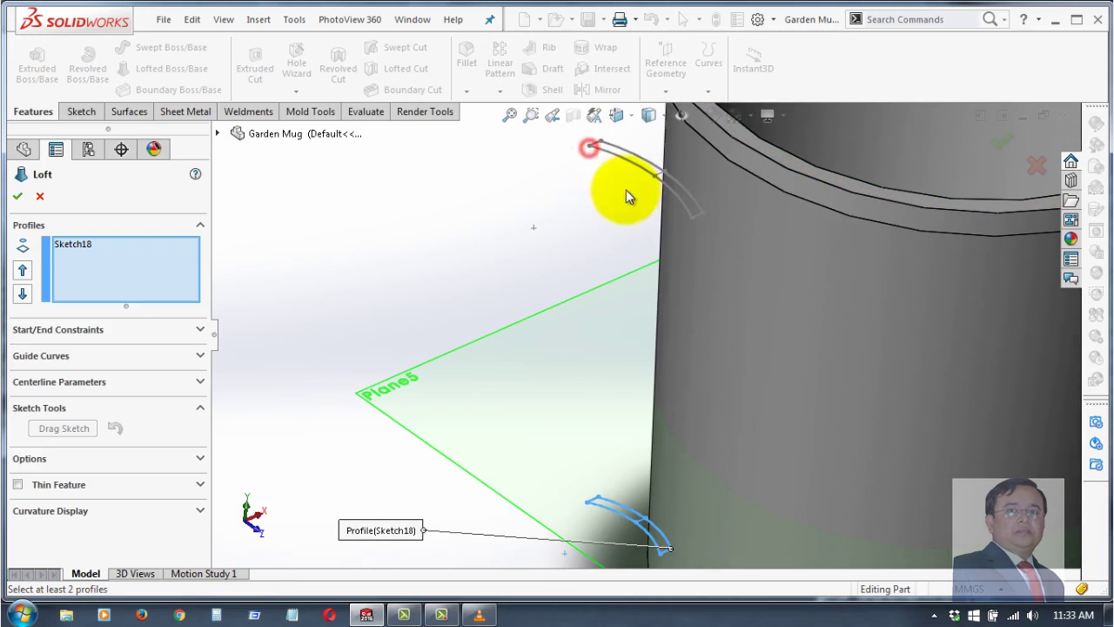
pyautogui.click(694, 217)
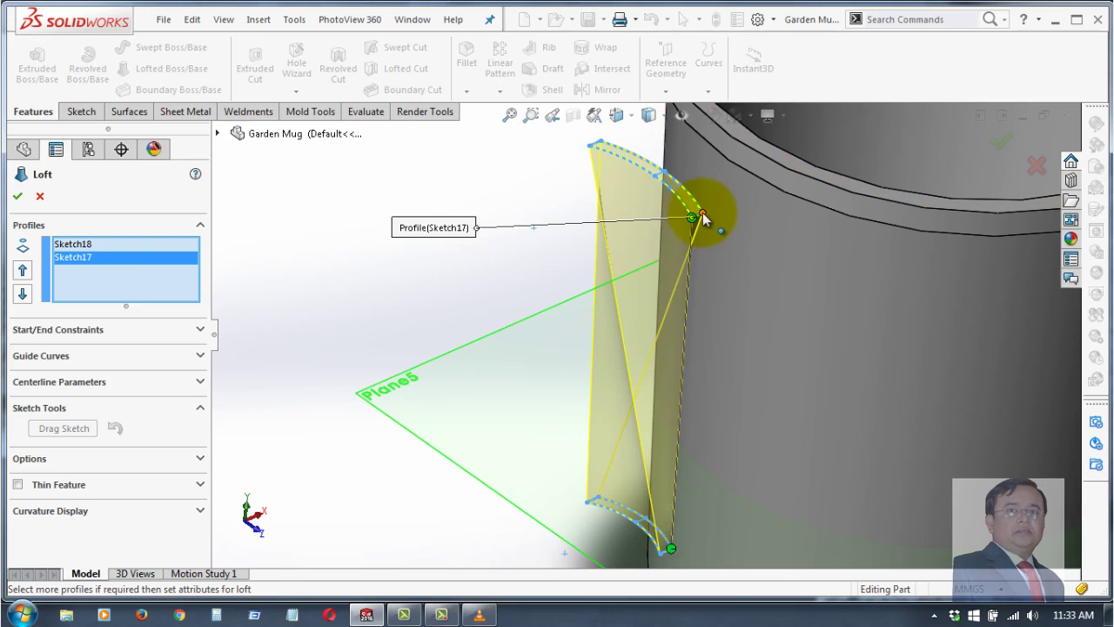
pyautogui.click(702, 212)
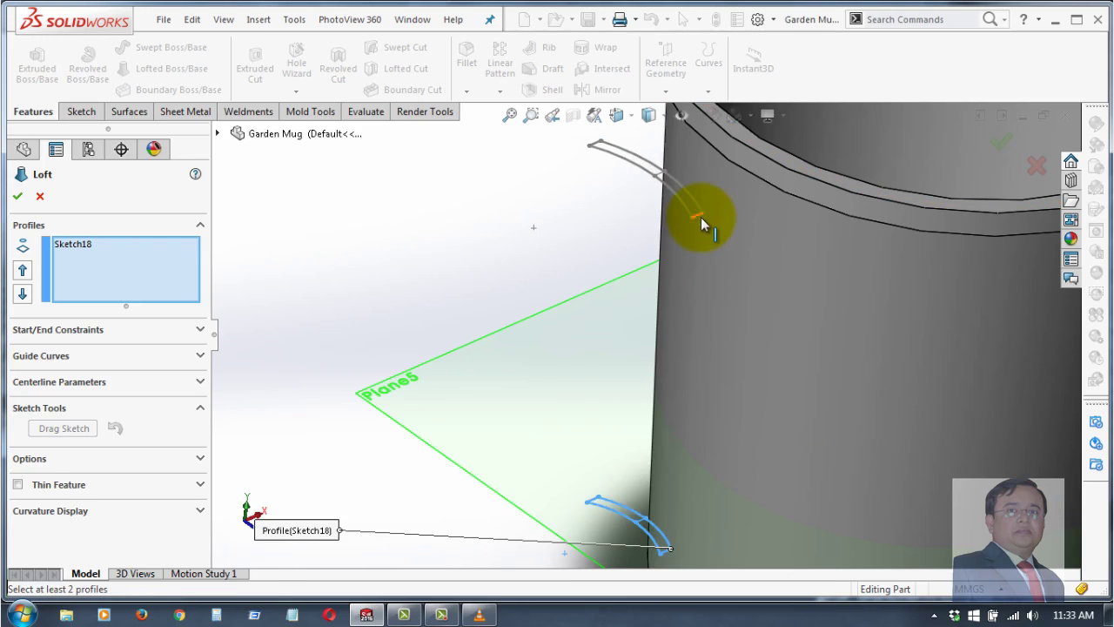
pyautogui.click(701, 215)
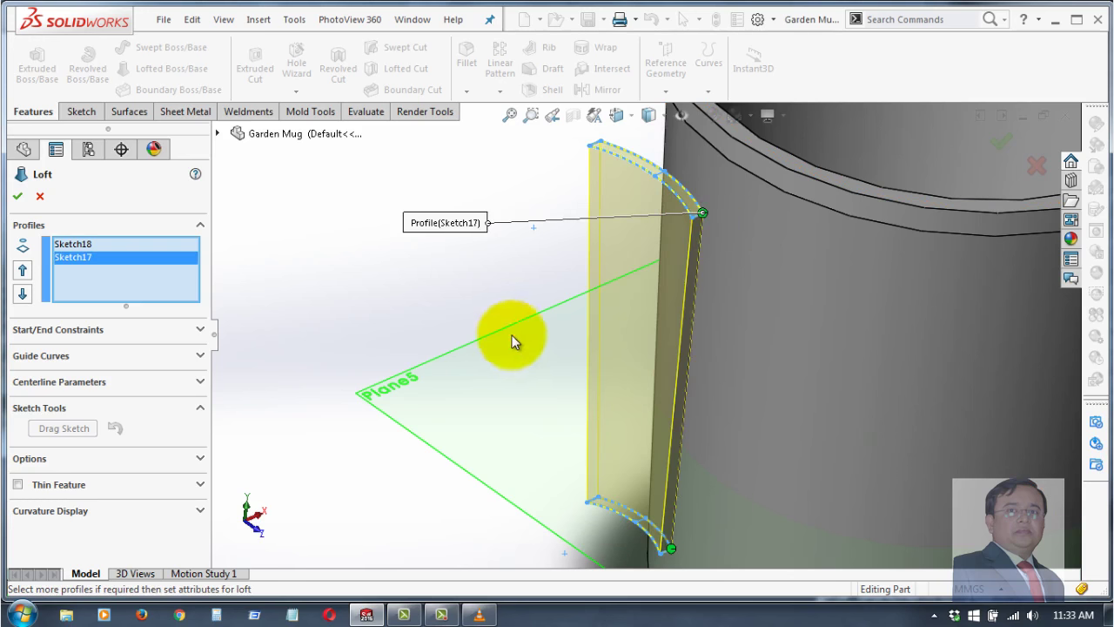
pyautogui.moveTo(514, 342); pyautogui.dragTo(501, 335, button='middle')
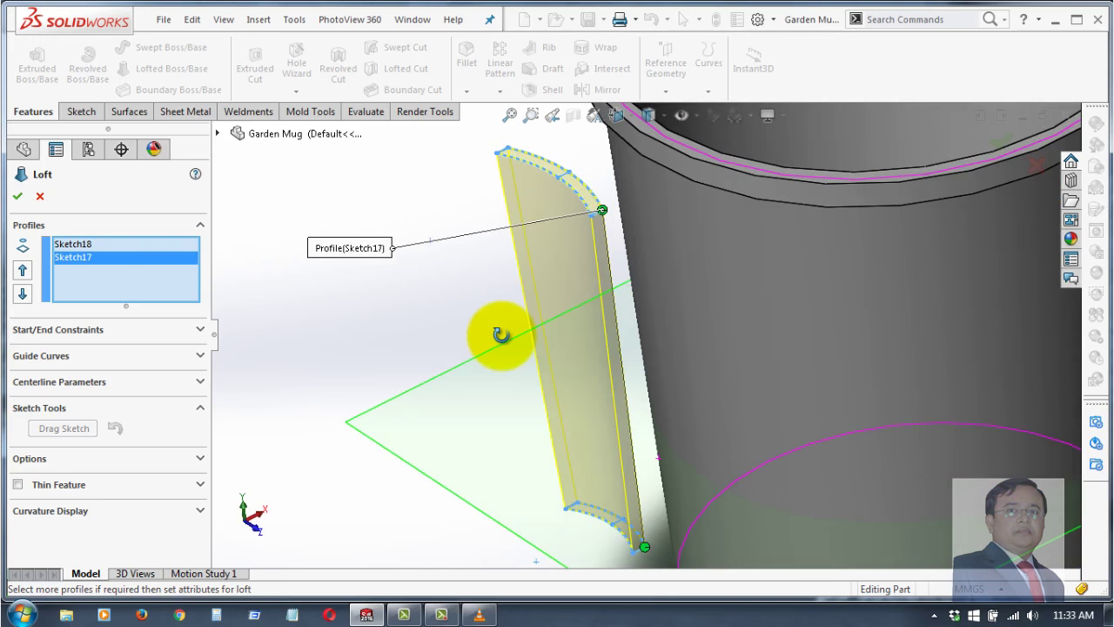
pyautogui.click(16, 197)
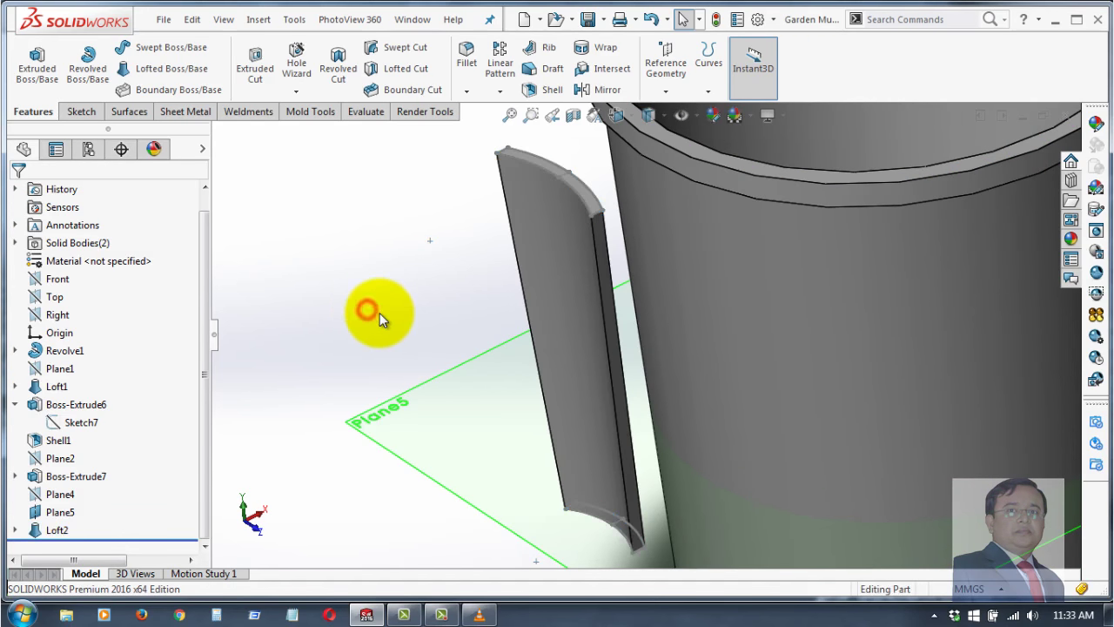
pyautogui.moveTo(408, 254)
pyautogui.mouseDown(button='middle')
pyautogui.moveTo(431, 288)
pyautogui.moveTo(463, 165)
pyautogui.moveTo(413, 125)
pyautogui.moveTo(373, 124)
pyautogui.moveTo(360, 29)
pyautogui.moveTo(401, 144)
pyautogui.mouseUp(button='middle')
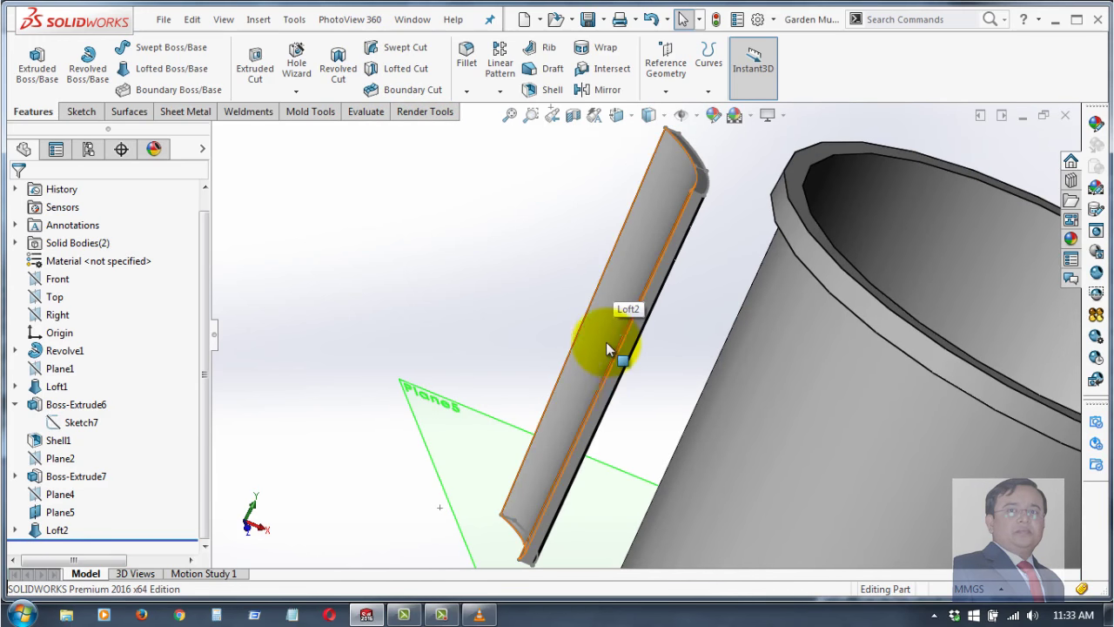
pyautogui.moveTo(666, 375)
pyautogui.mouseDown(button='middle')
pyautogui.moveTo(679, 309)
pyautogui.moveTo(658, 230)
pyautogui.moveTo(696, 250)
pyautogui.moveTo(624, 225)
pyautogui.moveTo(604, 125)
pyautogui.moveTo(649, 144)
pyautogui.mouseUp(button='middle')
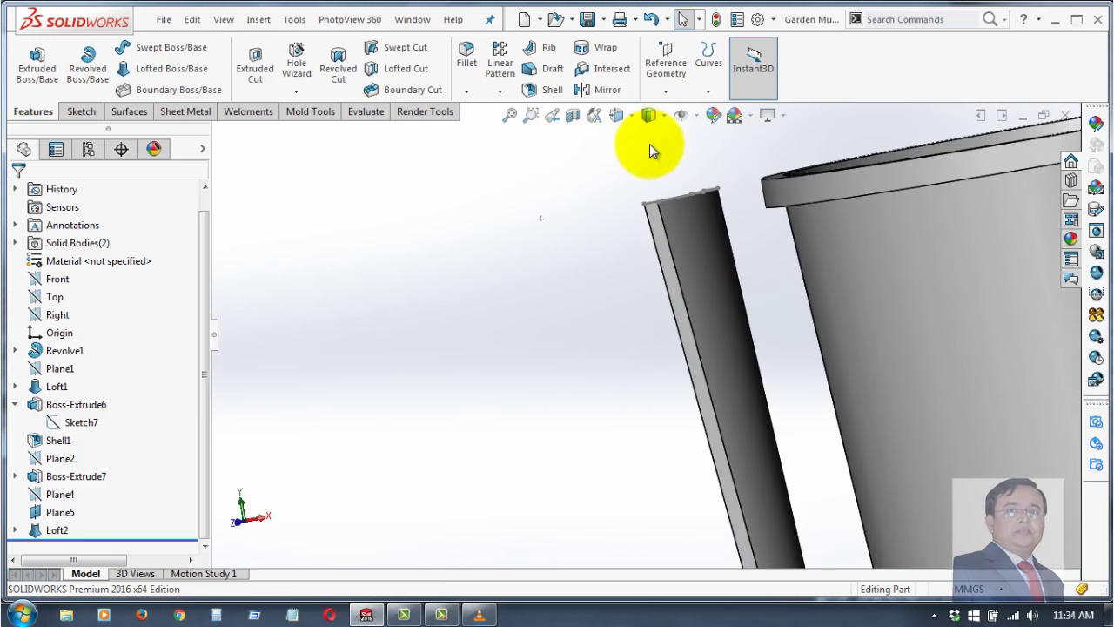
pyautogui.hotkey('ctrl', '1')
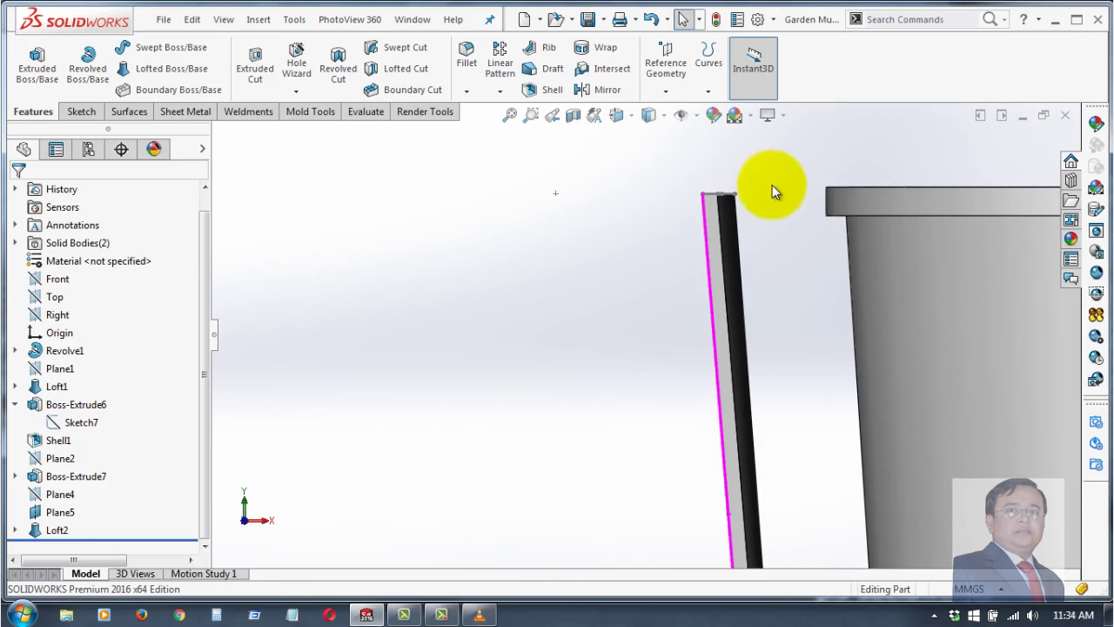
pyautogui.moveTo(823, 231); pyautogui.dragTo(741, 367, button='middle')
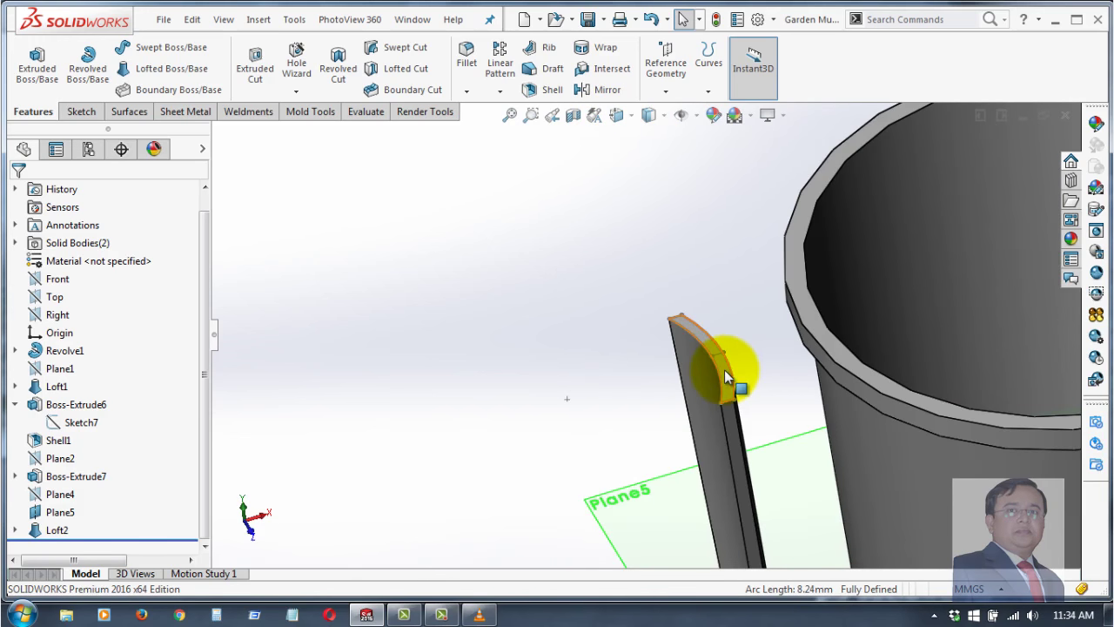
pyautogui.click(727, 376)
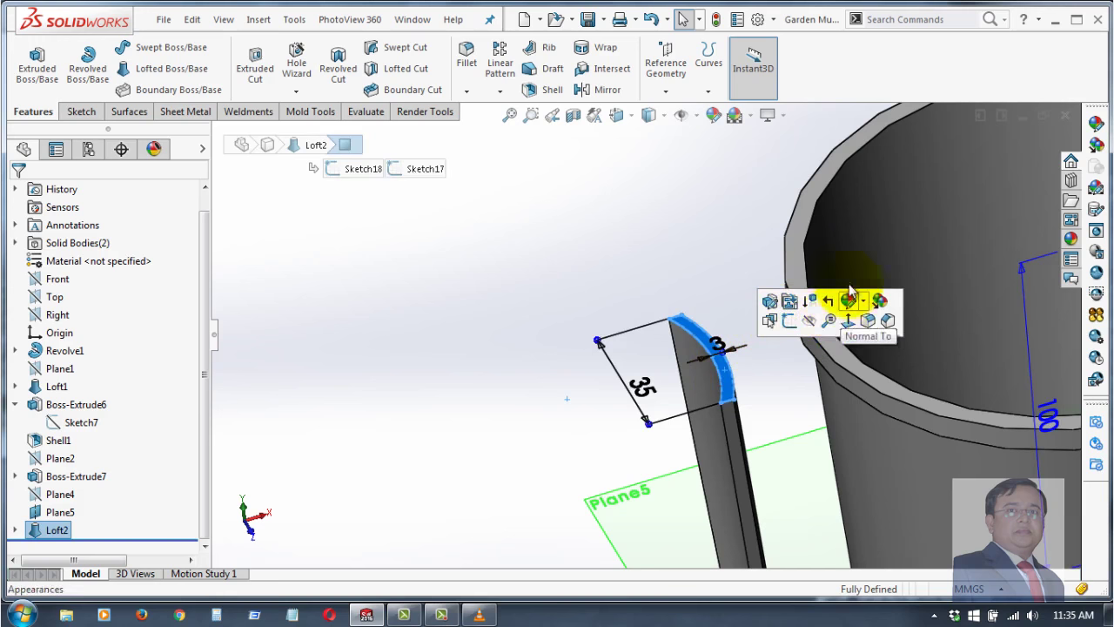
# - Create Plane6 coincident with the top face of the lofted bar
pyautogui.click(666, 91)
pyautogui.click(678, 111)
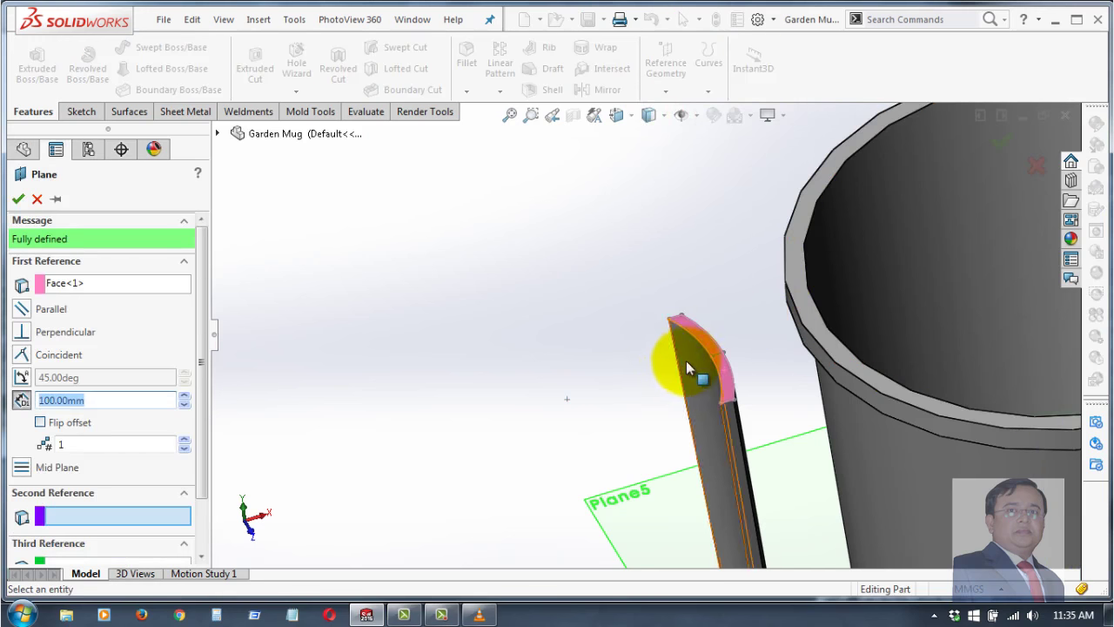
pyautogui.scroll(-2, 745, 344)
pyautogui.scroll(-2, 744, 343)
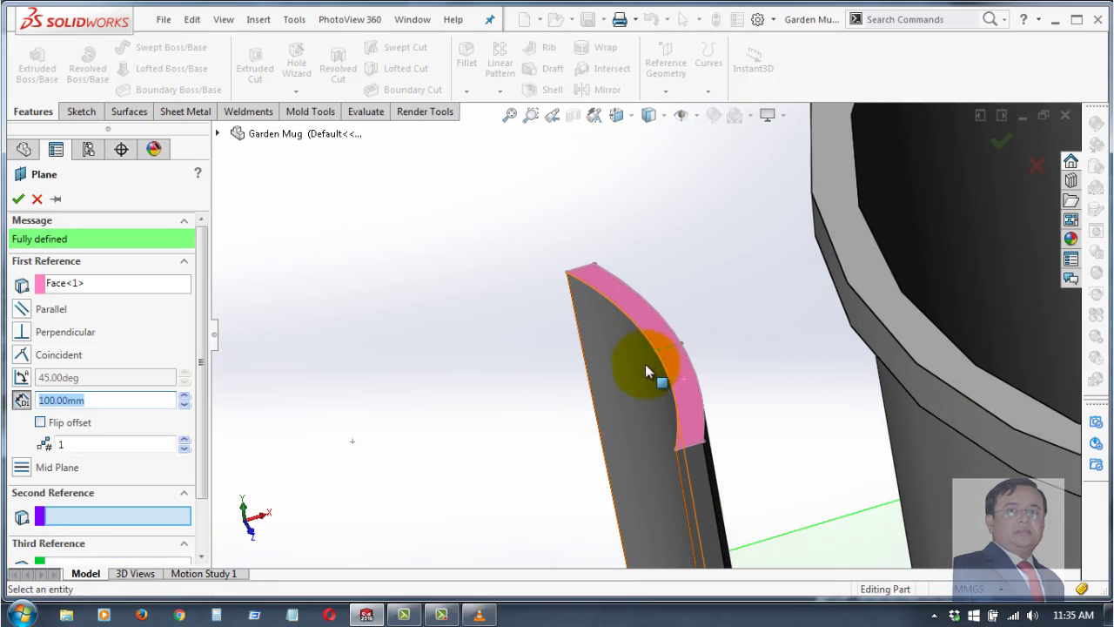
pyautogui.click(21, 354)
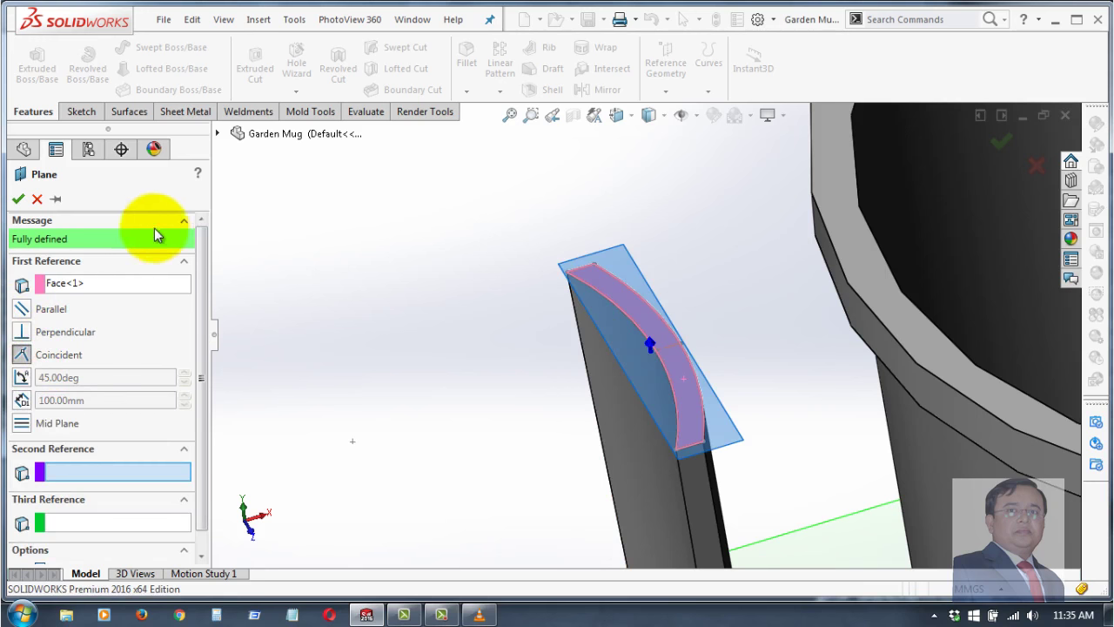
pyautogui.click(18, 199)
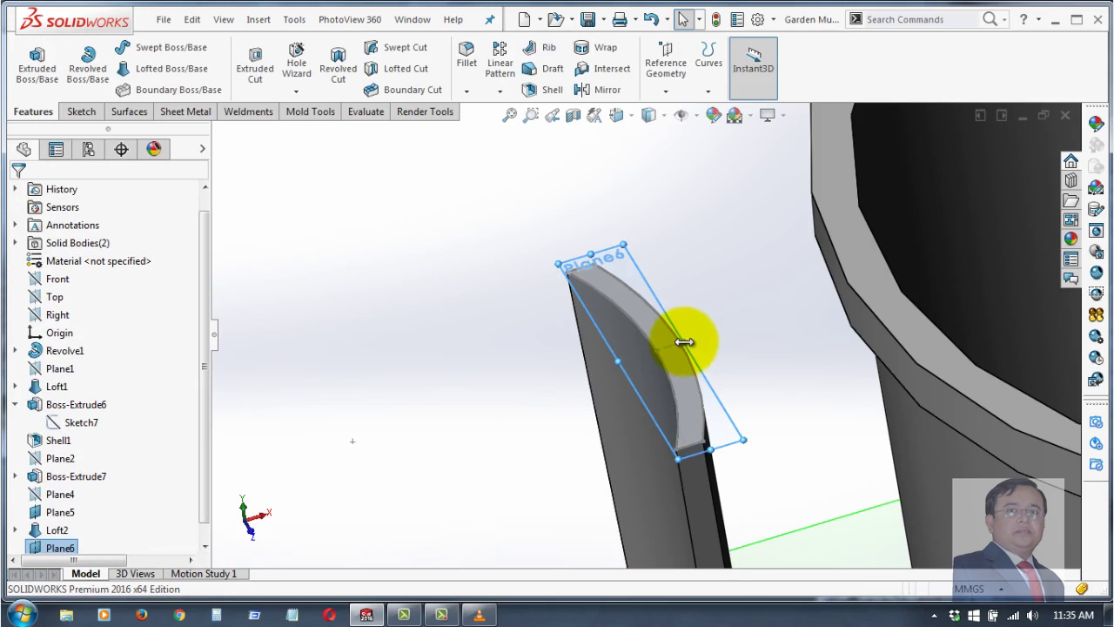
# - Stretch Plane6's edges outward so it reaches across to the mug's rim
pyautogui.moveTo(684, 342); pyautogui.dragTo(941, 318)
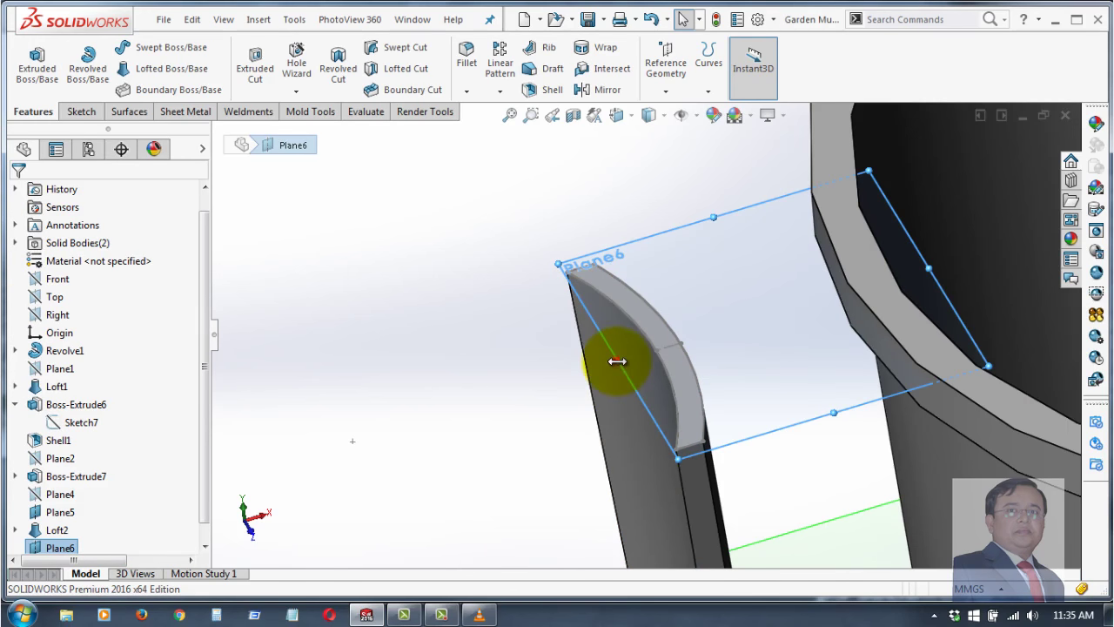
pyautogui.moveTo(616, 361); pyautogui.dragTo(578, 364)
pyautogui.moveTo(703, 219); pyautogui.dragTo(723, 288, button='middle')
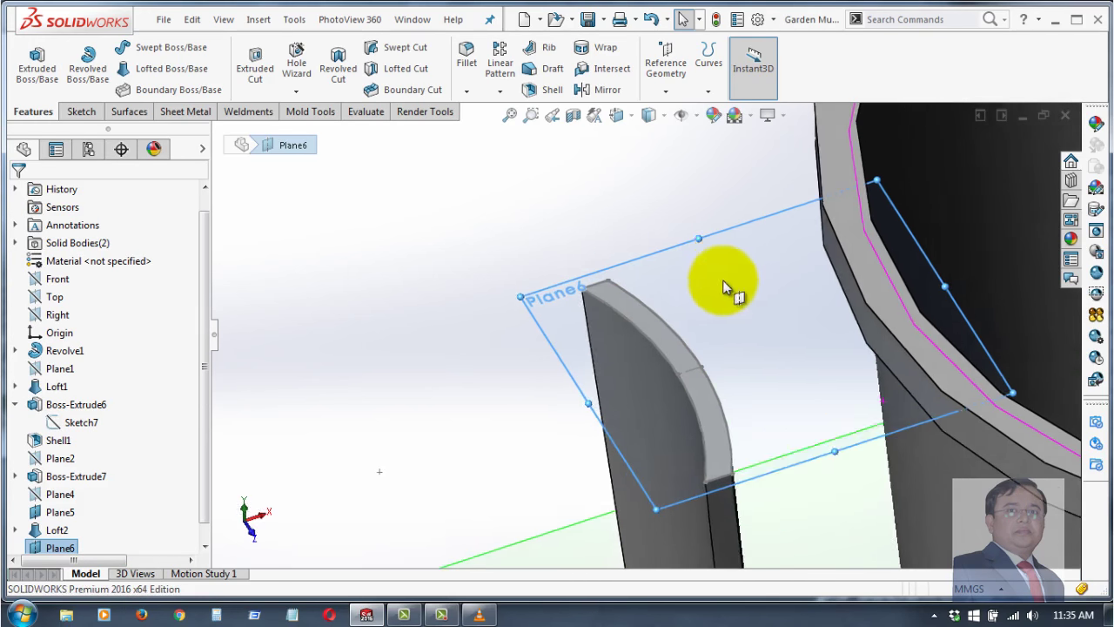
# - Start Sketch20 on Plane6 and convert the mug's inner rim edge into it
pyautogui.click(777, 332)
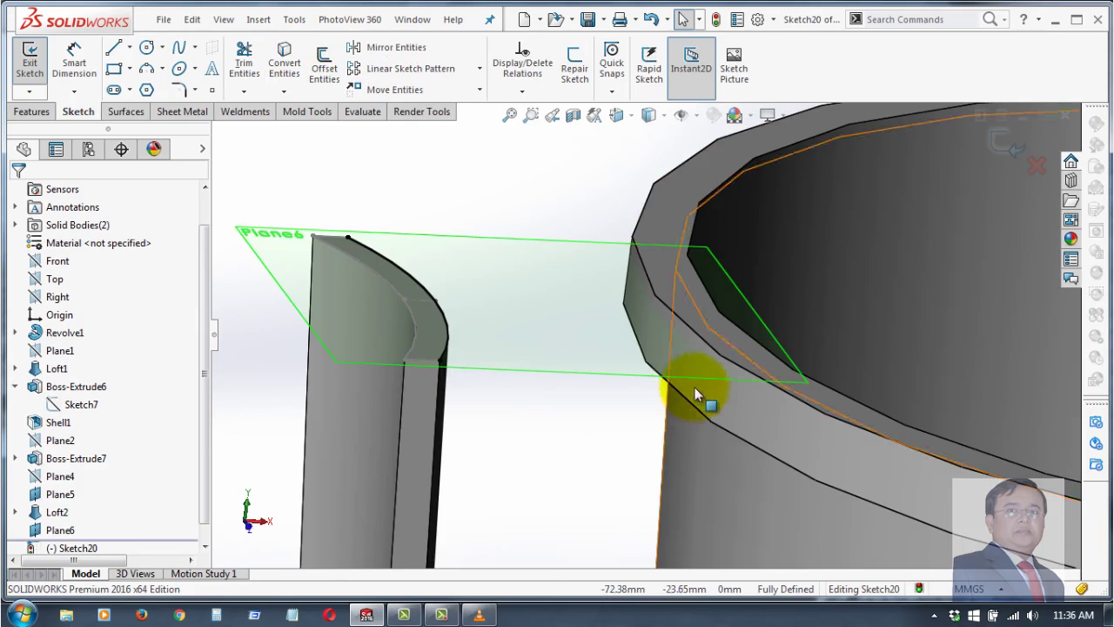
pyautogui.moveTo(734, 455)
pyautogui.mouseDown(button='middle')
pyautogui.moveTo(711, 301)
pyautogui.moveTo(719, 249)
pyautogui.moveTo(792, 481)
pyautogui.mouseUp(button='middle')
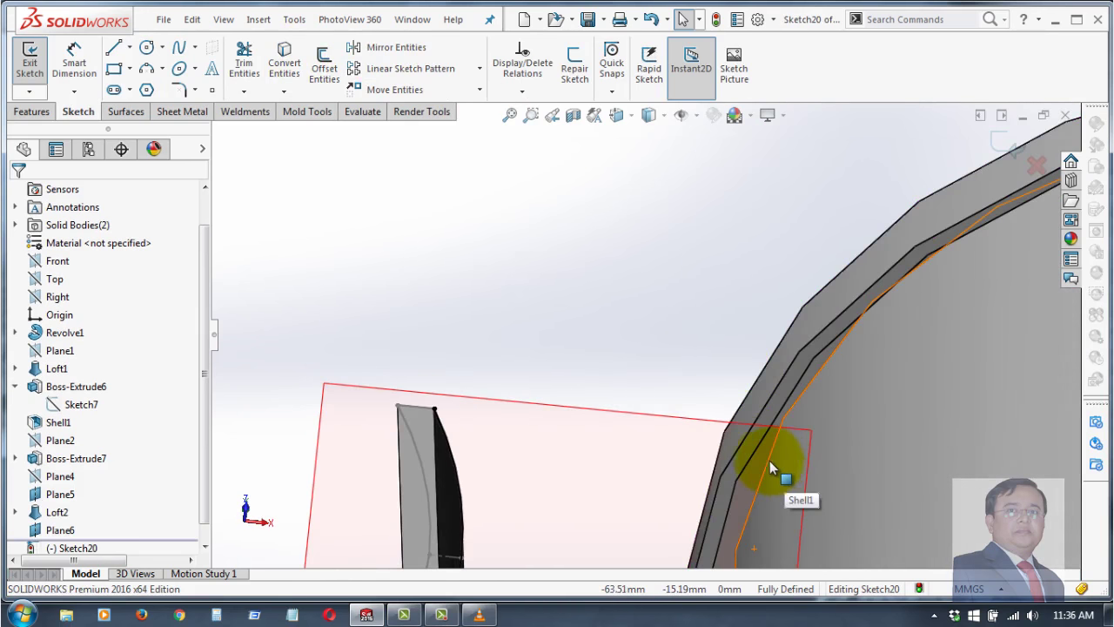
pyautogui.click(770, 461)
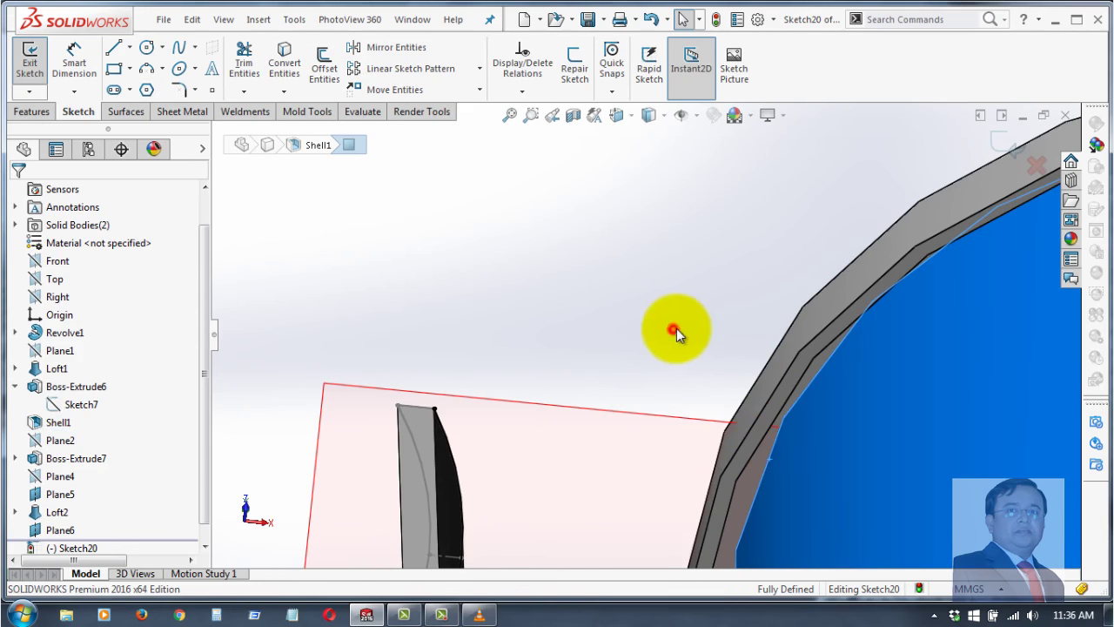
pyautogui.click(676, 328)
pyautogui.scroll(-3, 790, 434)
pyautogui.scroll(-3, 769, 461)
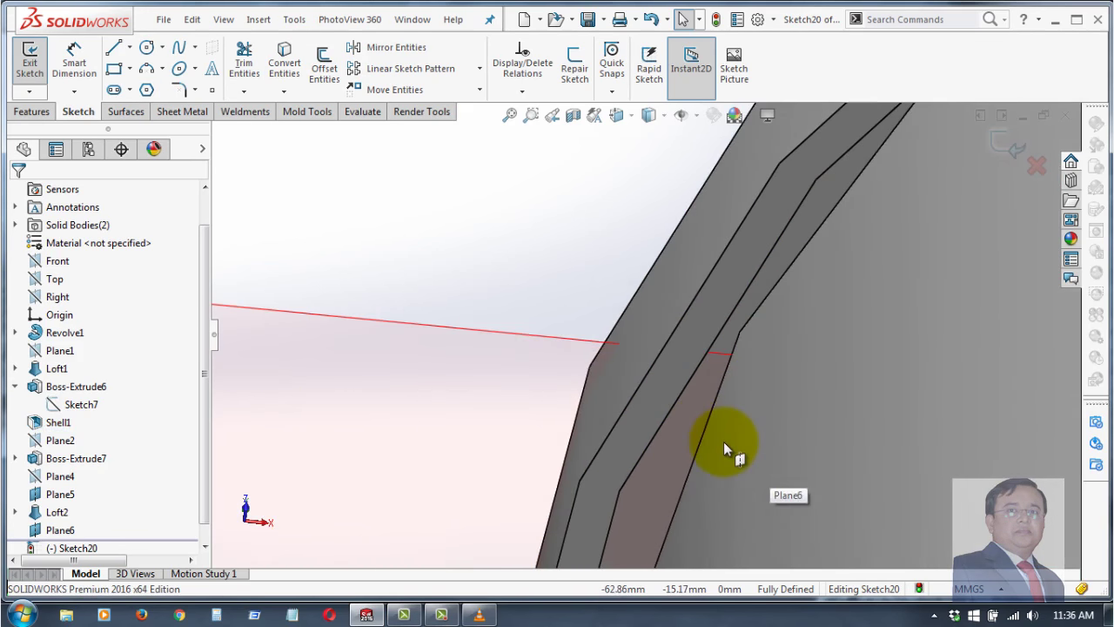
pyautogui.click(709, 389)
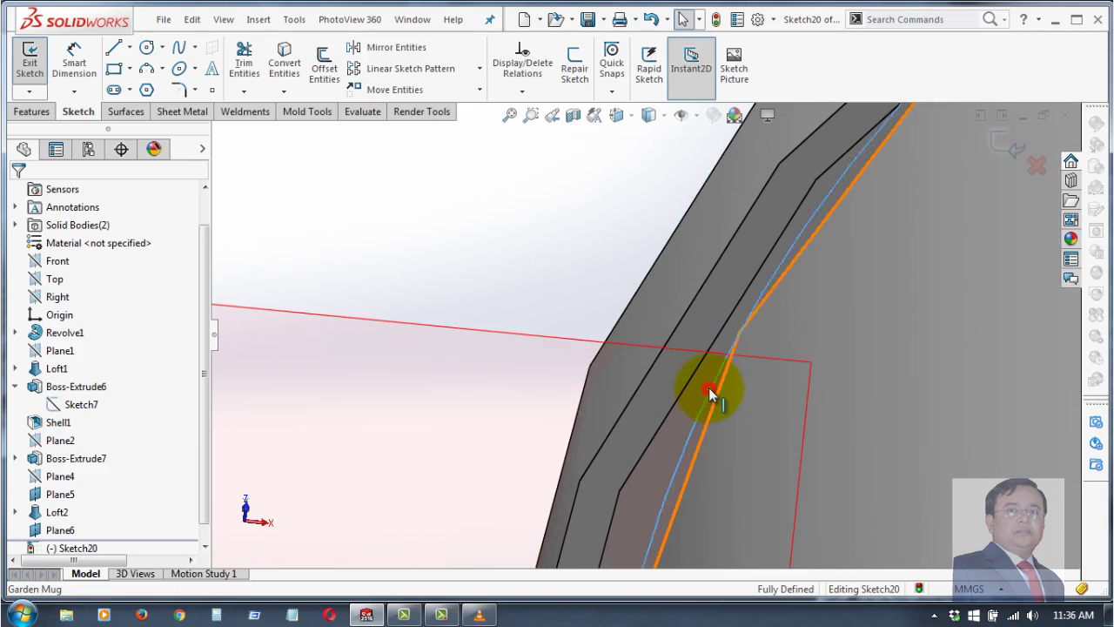
pyautogui.click(284, 58)
# - View Sketch20 face-on with Ctrl+8 and zoom toward the handle
pyautogui.moveTo(518, 217)
pyautogui.mouseDown(button='middle')
pyautogui.moveTo(541, 213)
pyautogui.moveTo(540, 392)
pyautogui.moveTo(387, 309)
pyautogui.moveTo(280, 156)
pyautogui.mouseUp(button='middle')
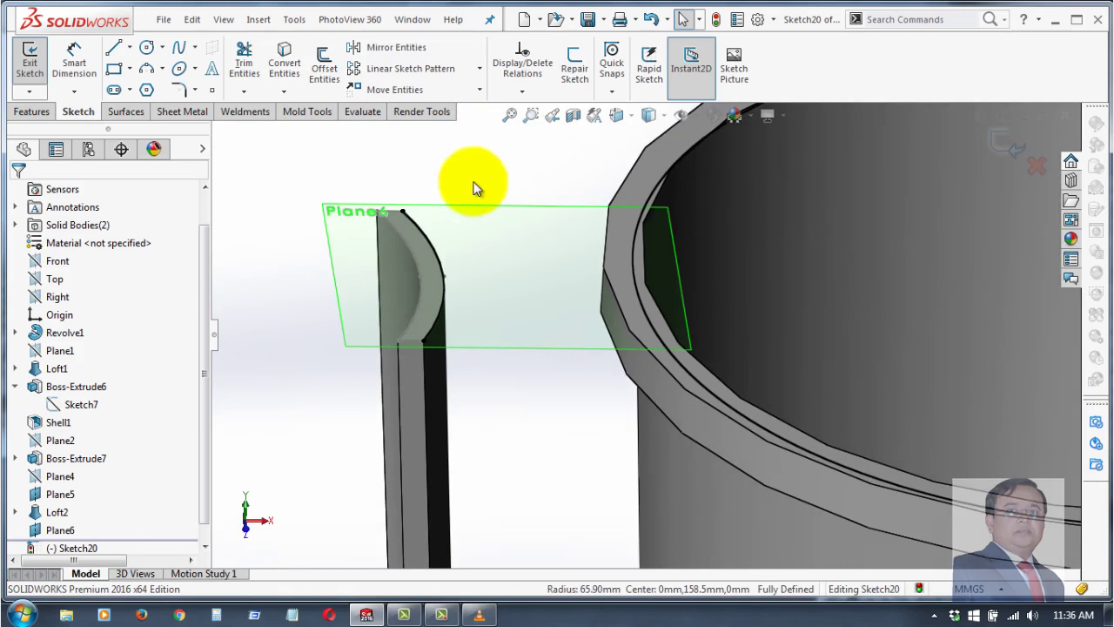
pyautogui.hotkey('ctrl', '8')
pyautogui.scroll(-2, 440, 156)
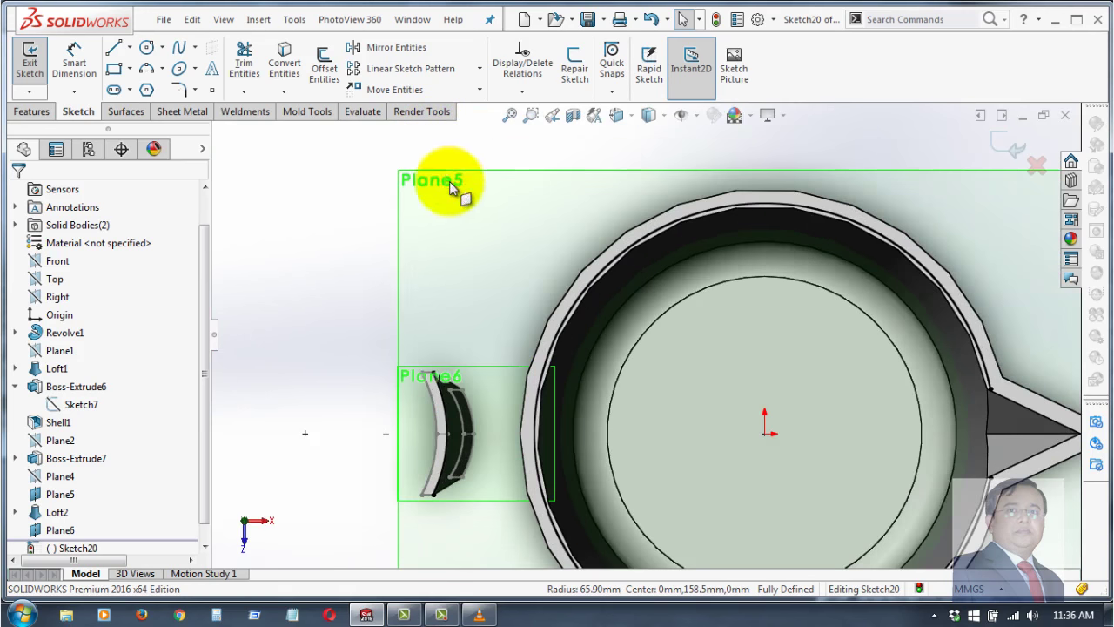
pyautogui.scroll(-3, 418, 305)
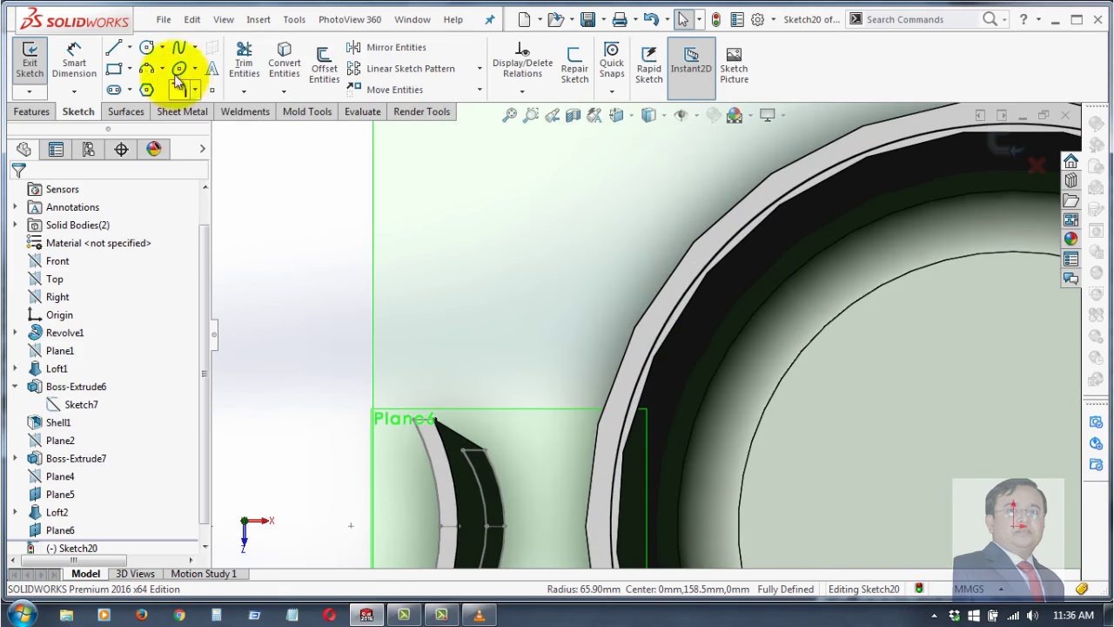
pyautogui.click(113, 47)
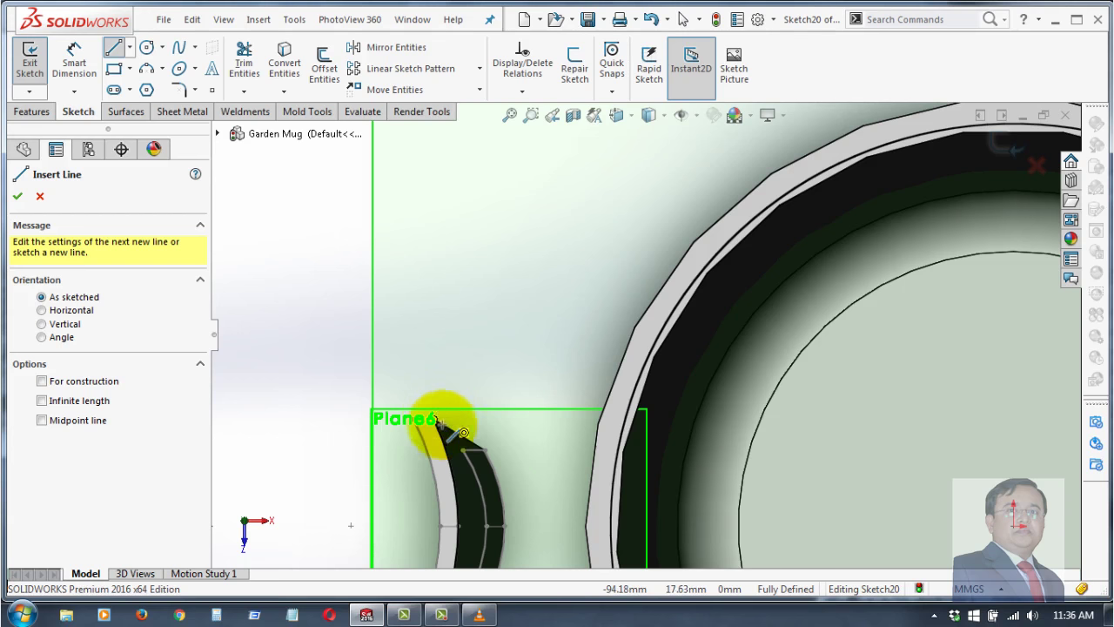
# - Draw a horizontal line from the handle's top corner to the mug's outer wall
pyautogui.scroll(-1, 444, 413)
pyautogui.scroll(-2, 457, 426)
pyautogui.scroll(-2, 470, 365)
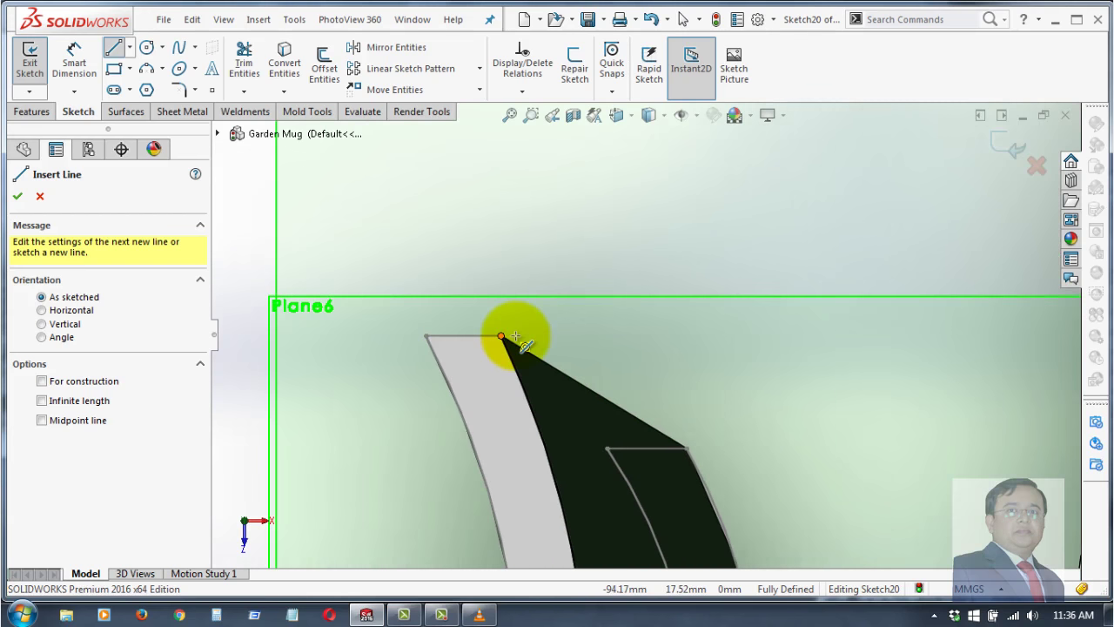
pyautogui.click(502, 336)
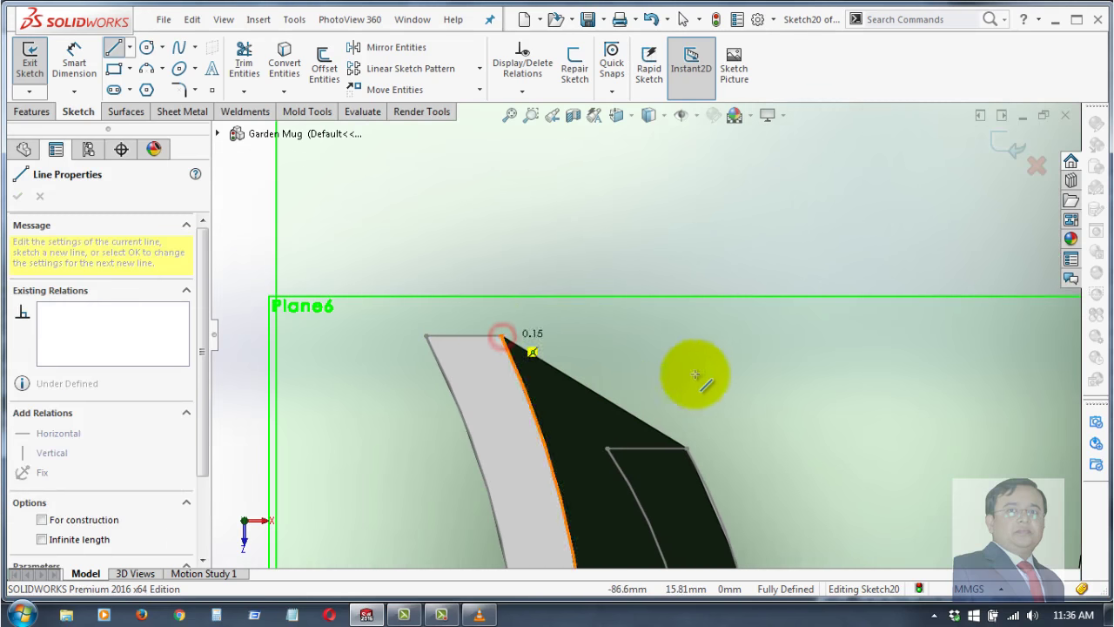
pyautogui.scroll(1, 713, 375)
pyautogui.scroll(1, 784, 379)
pyautogui.scroll(2, 840, 380)
pyautogui.scroll(1, 849, 370)
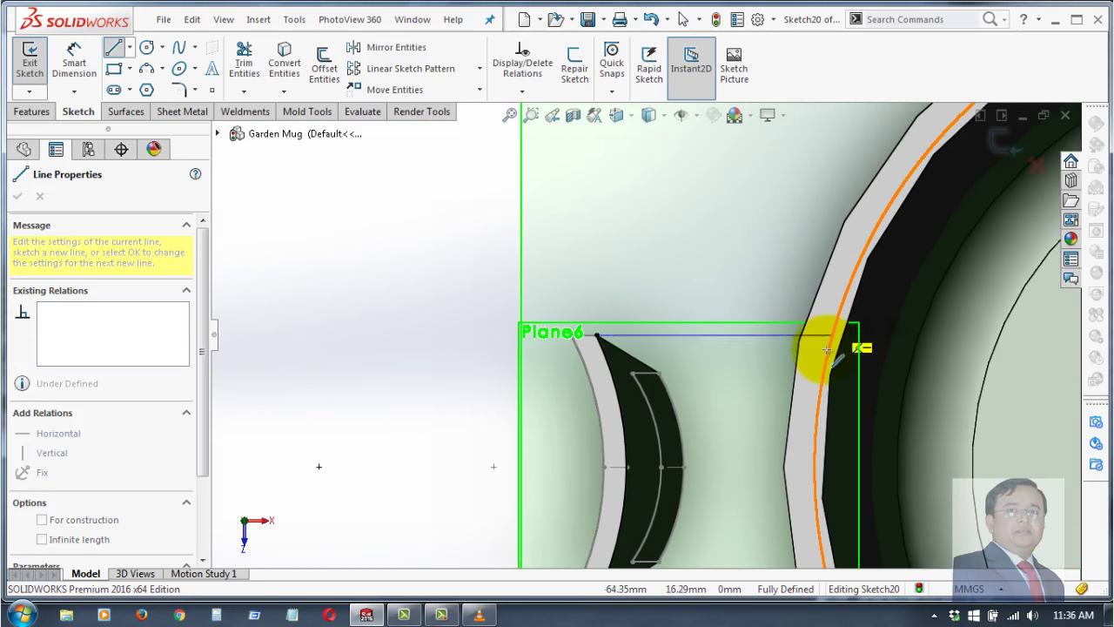
pyautogui.scroll(-1, 813, 337)
pyautogui.scroll(-1, 800, 366)
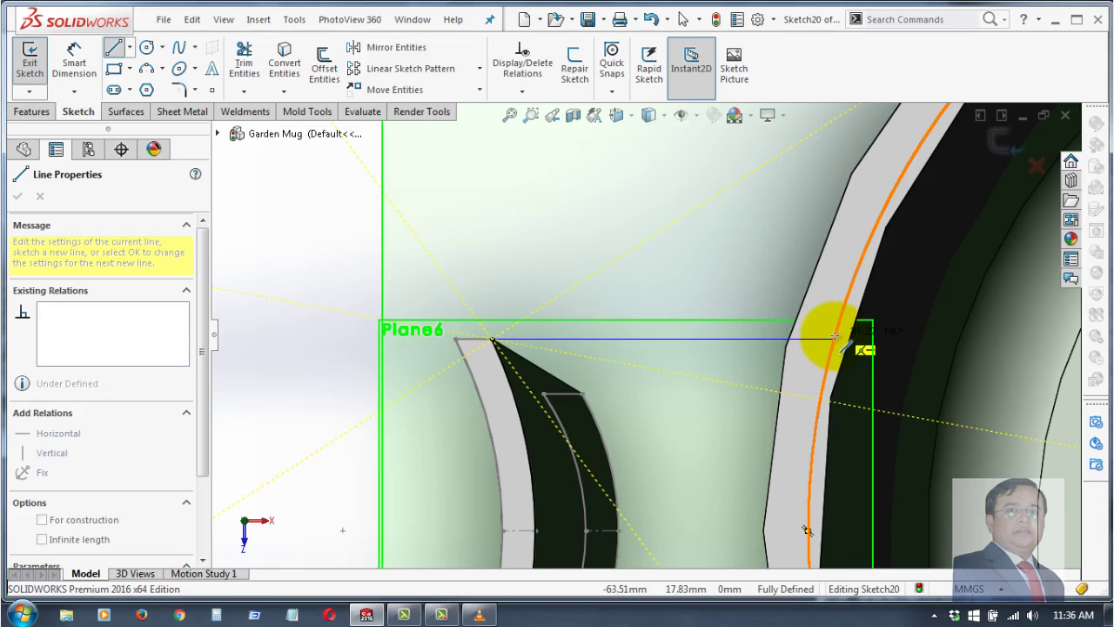
pyautogui.click(836, 336)
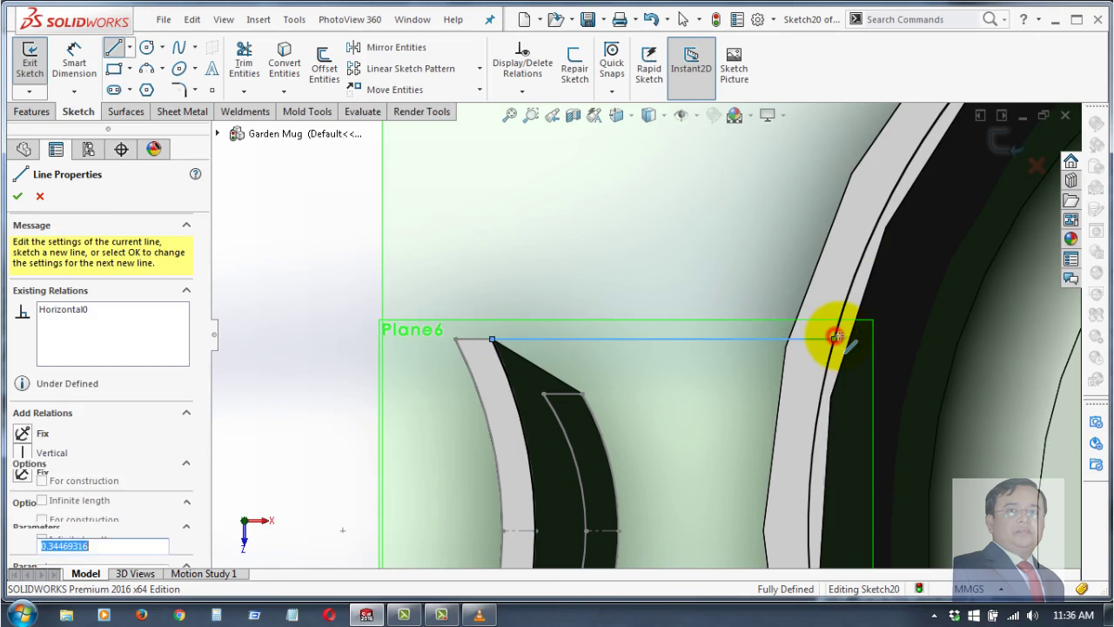
pyautogui.rightClick(719, 216)
pyautogui.click(719, 216)
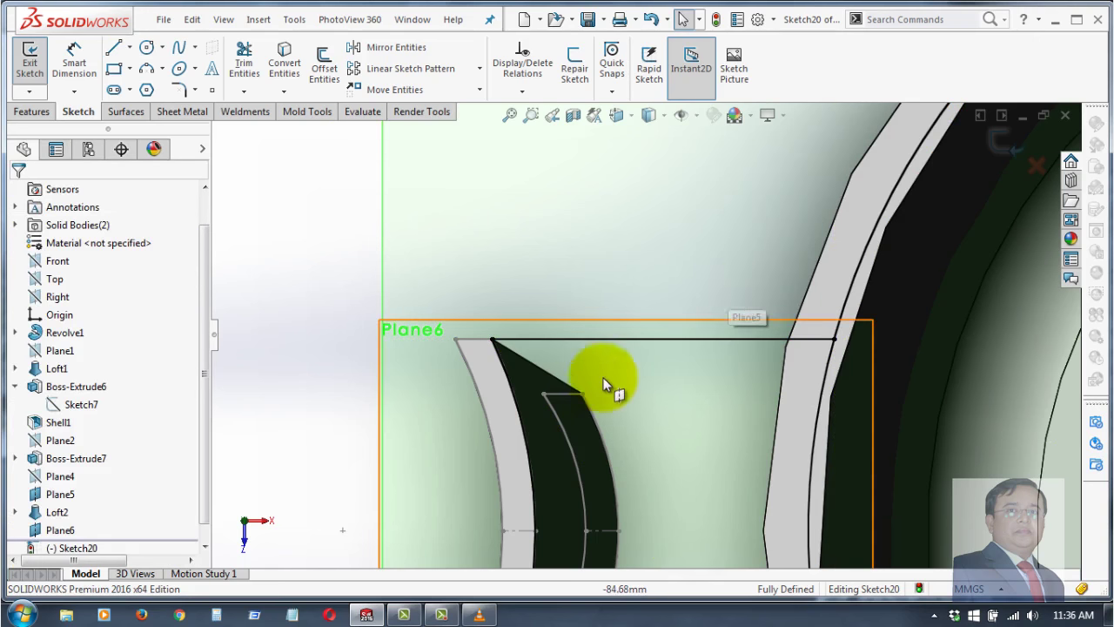
# - Draw a second horizontal line from the handle's bottom corner to the mug's outer wall
pyautogui.scroll(3, 609, 437)
pyautogui.scroll(2, 611, 435)
pyautogui.scroll(-2, 623, 450)
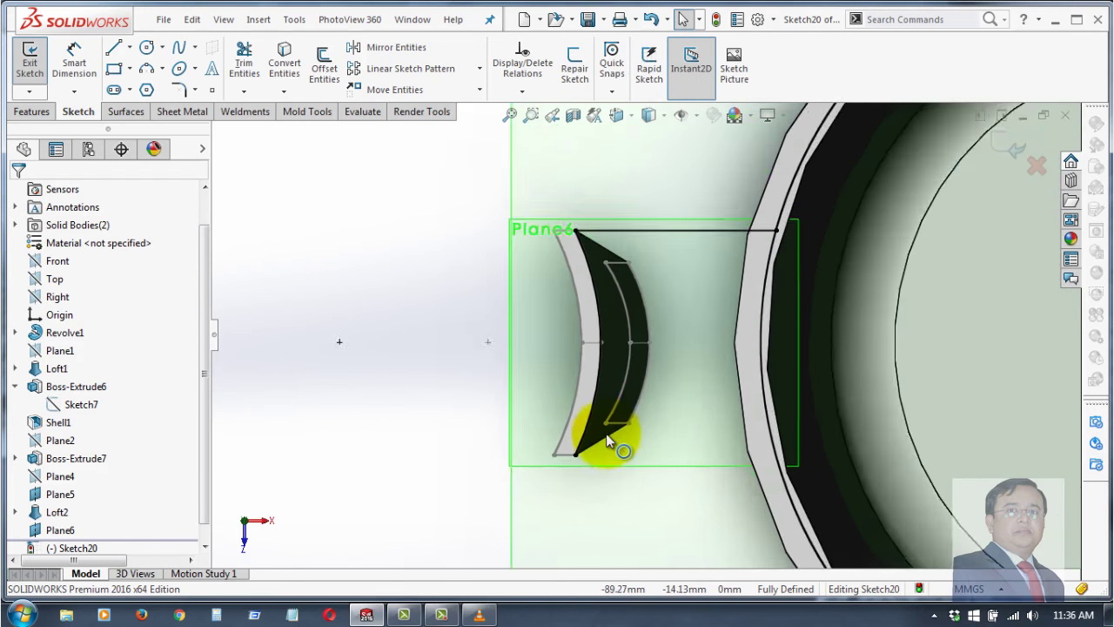
pyautogui.scroll(-1, 606, 434)
pyautogui.scroll(-1, 609, 436)
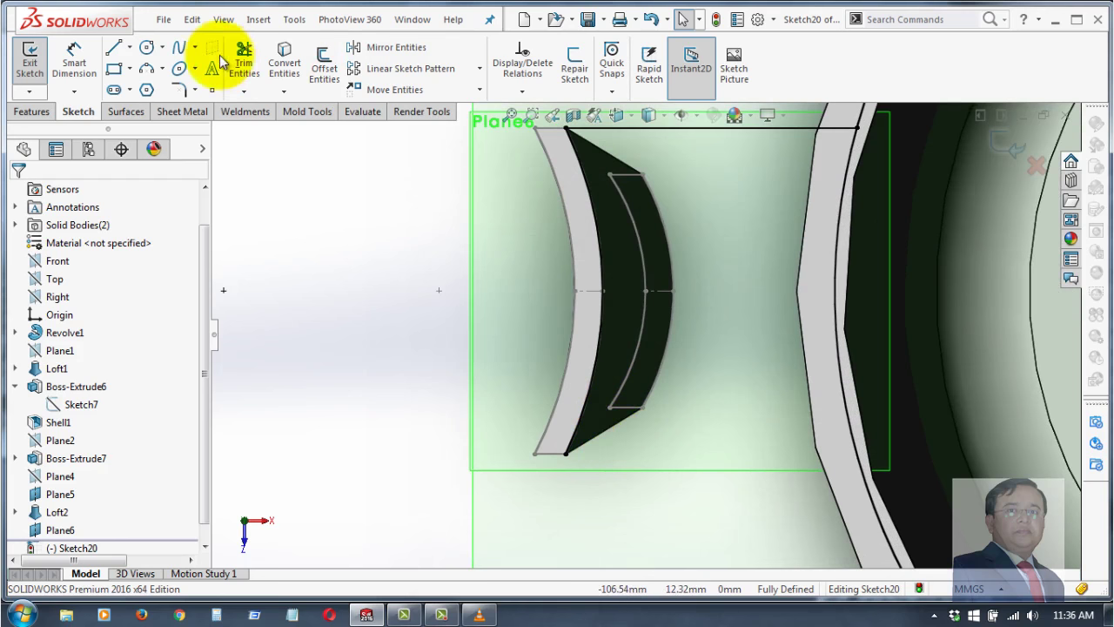
pyautogui.click(115, 52)
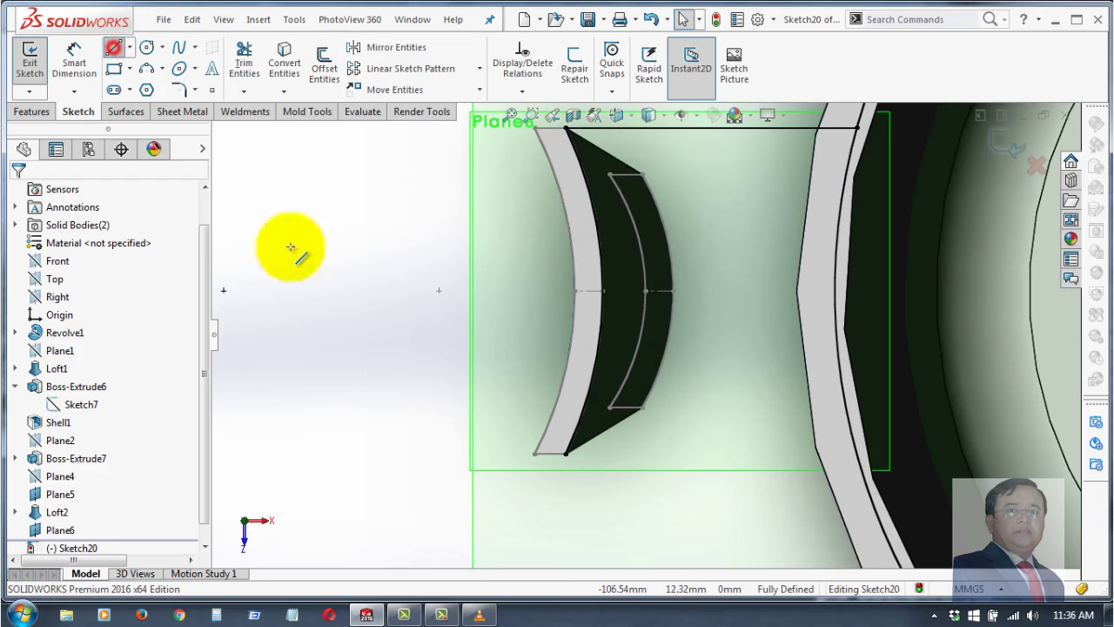
pyautogui.click(564, 453)
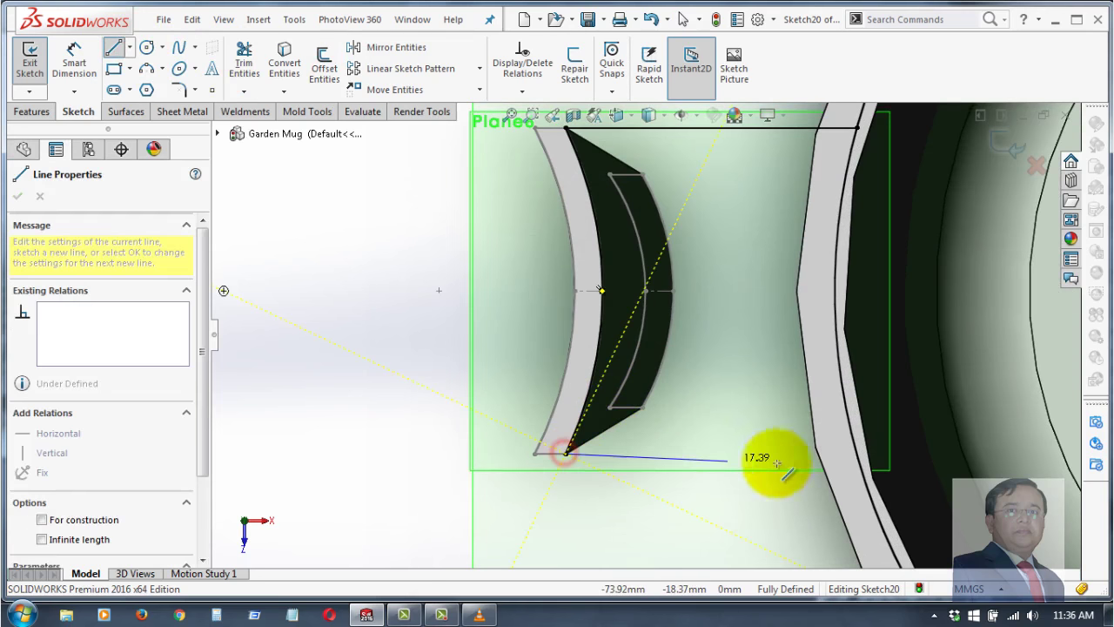
pyautogui.click(857, 454)
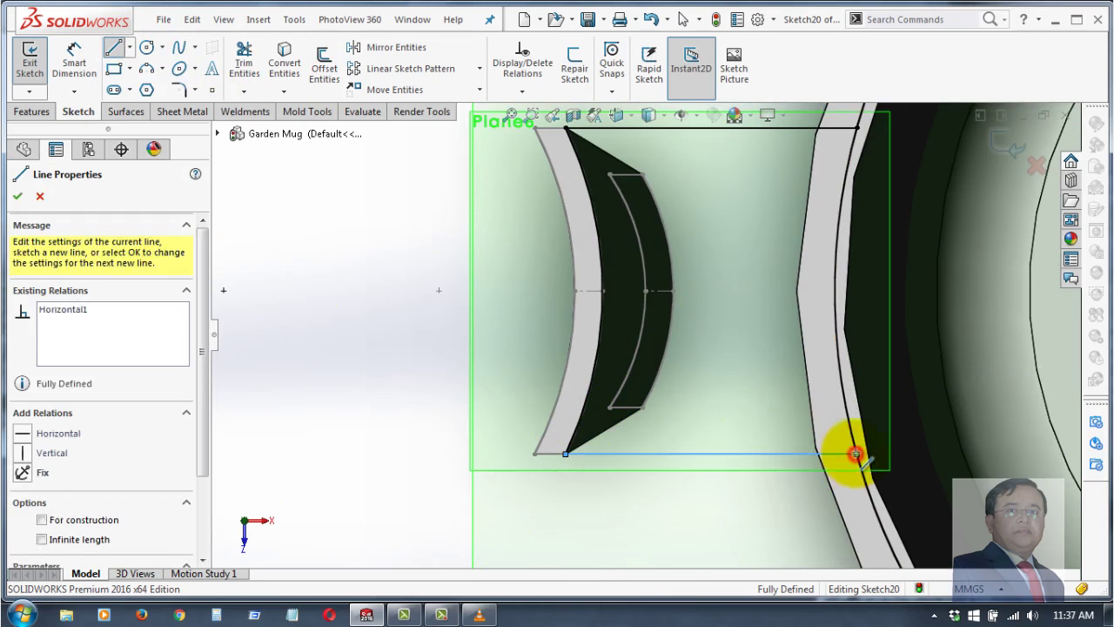
pyautogui.rightClick(710, 357)
pyautogui.click(750, 377)
pyautogui.click(727, 413)
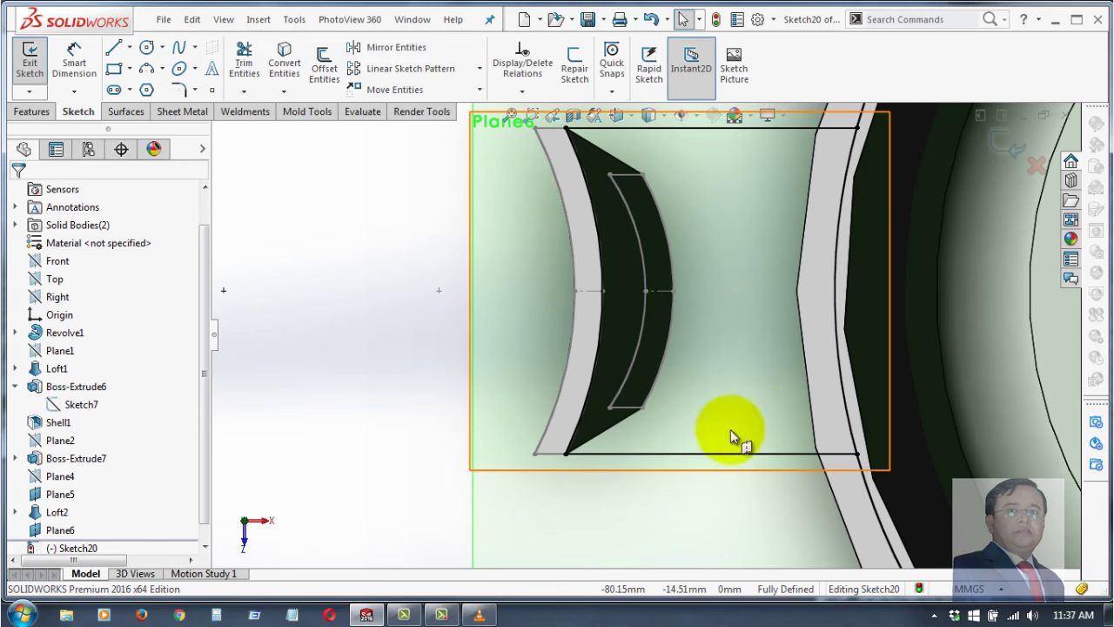
# - Trim the excess sketch geometry to leave the bridge profile
pyautogui.click(244, 54)
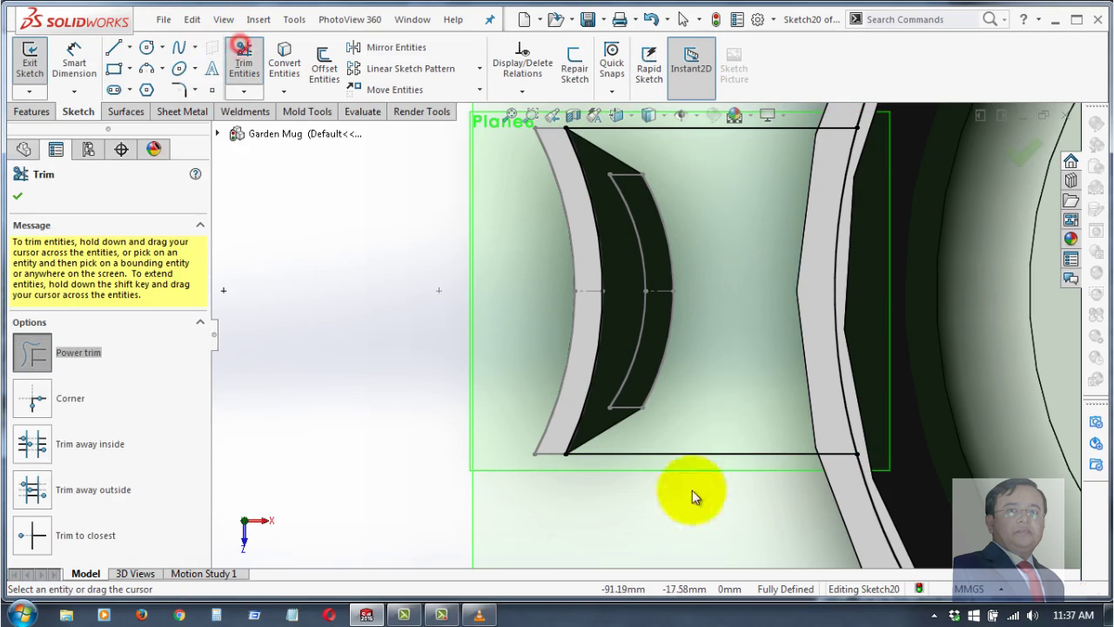
pyautogui.scroll(2, 938, 261)
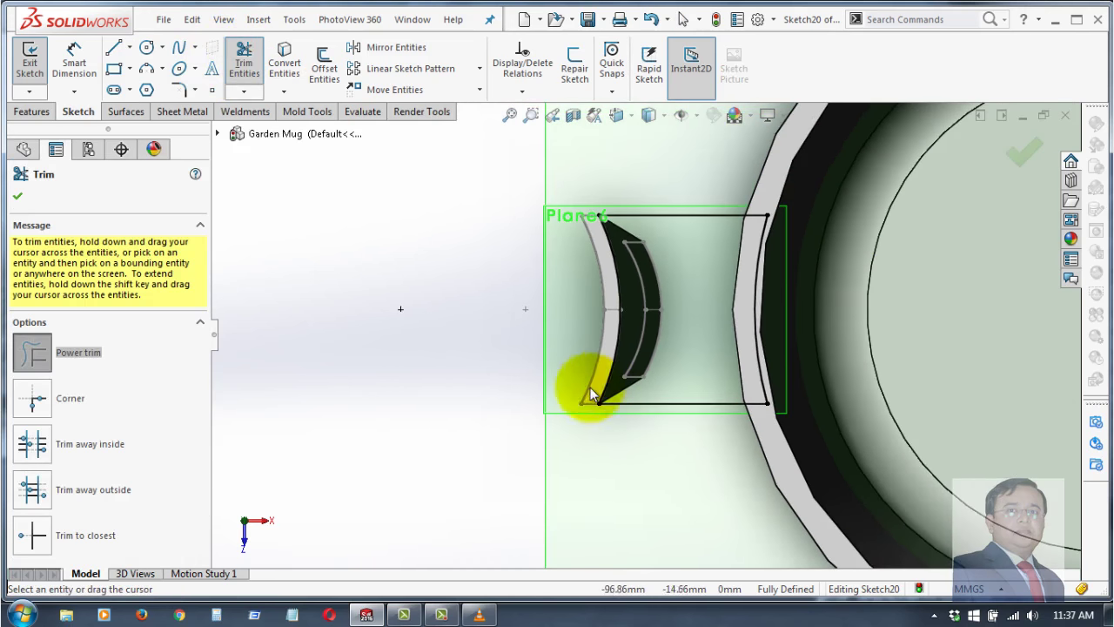
pyautogui.moveTo(659, 514)
pyautogui.mouseDown(button='middle')
pyautogui.moveTo(676, 318)
pyautogui.moveTo(670, 269)
pyautogui.moveTo(652, 296)
pyautogui.moveTo(652, 252)
pyautogui.moveTo(678, 242)
pyautogui.mouseUp(button='middle')
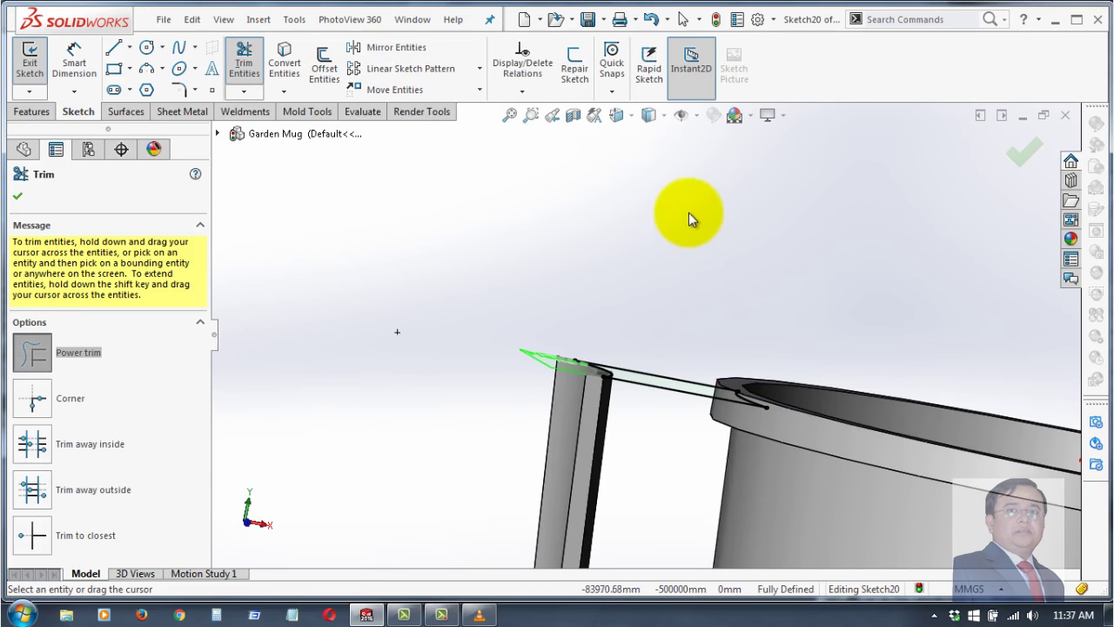
pyautogui.moveTo(629, 423); pyautogui.dragTo(629, 442, button='middle')
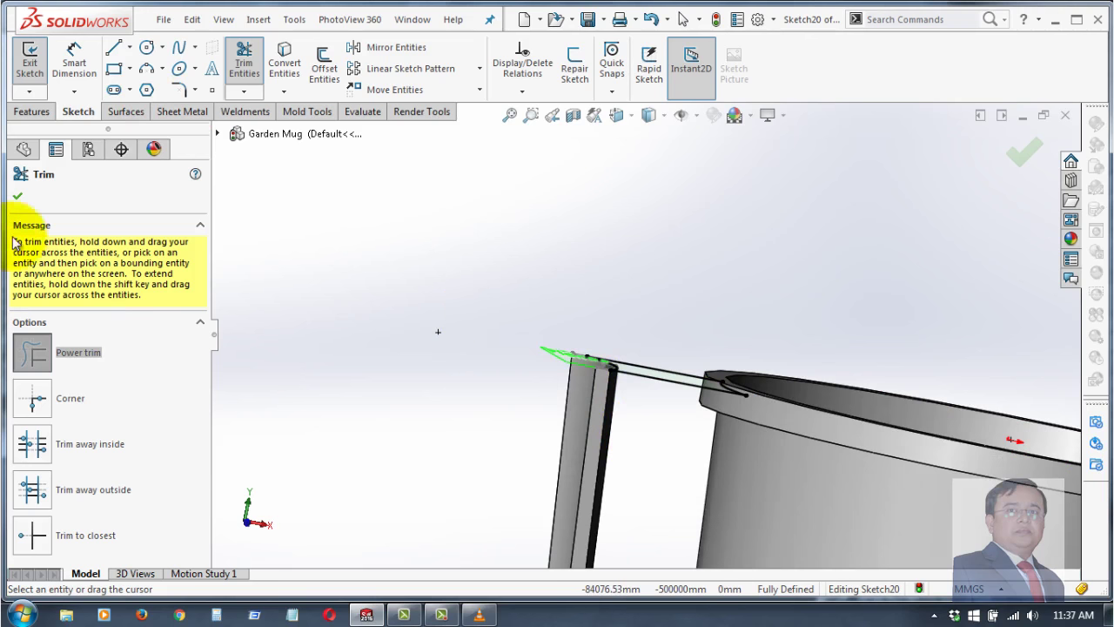
pyautogui.click(19, 197)
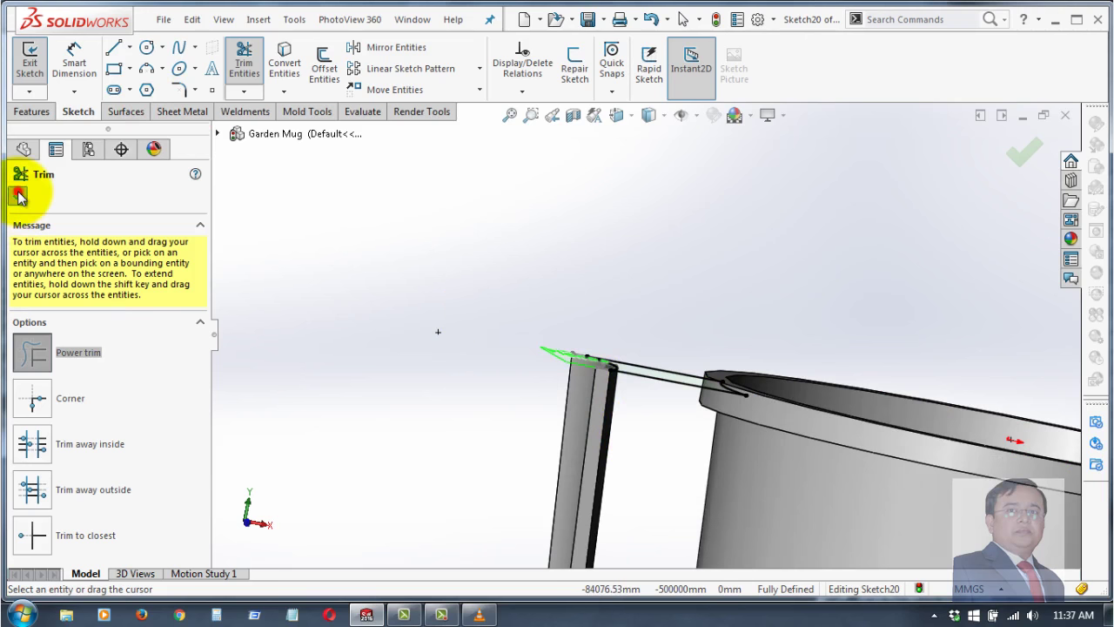
pyautogui.click(33, 111)
pyautogui.click(37, 70)
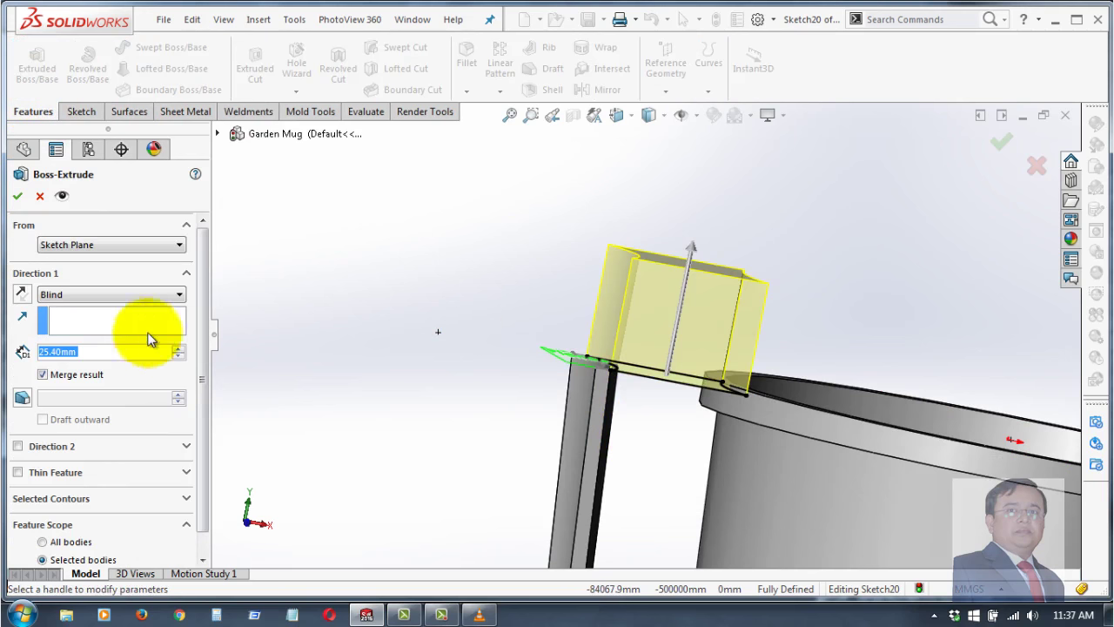
# - Extrude the bridge sketch downward 5 mm with Merge result on, creating Boss-Extrude9
pyautogui.click(22, 294)
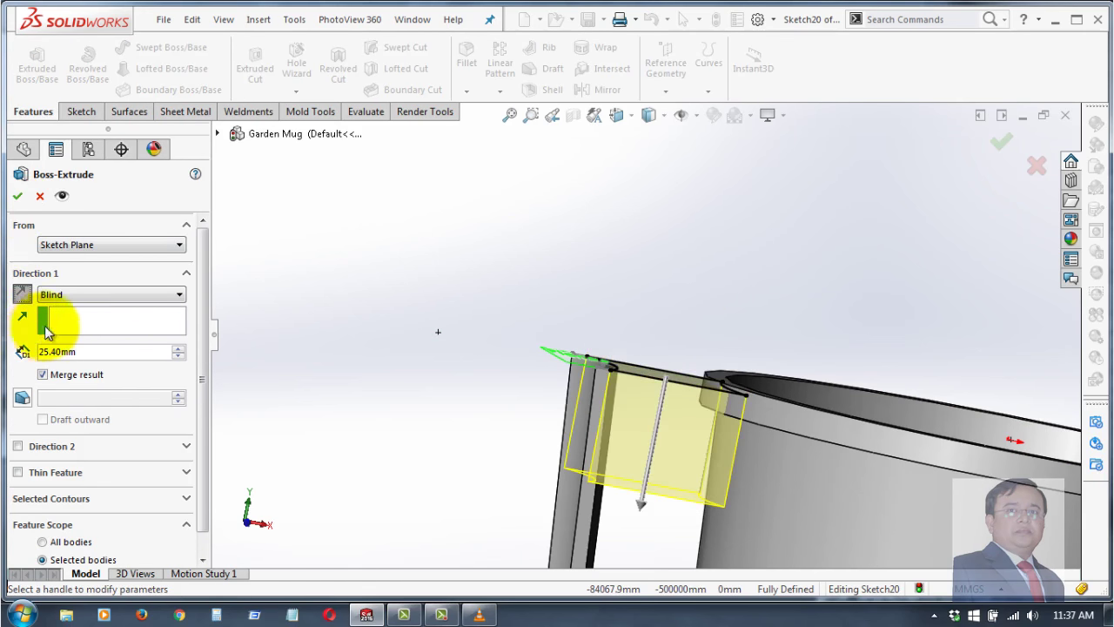
pyautogui.moveTo(334, 386); pyautogui.dragTo(340, 324, button='middle')
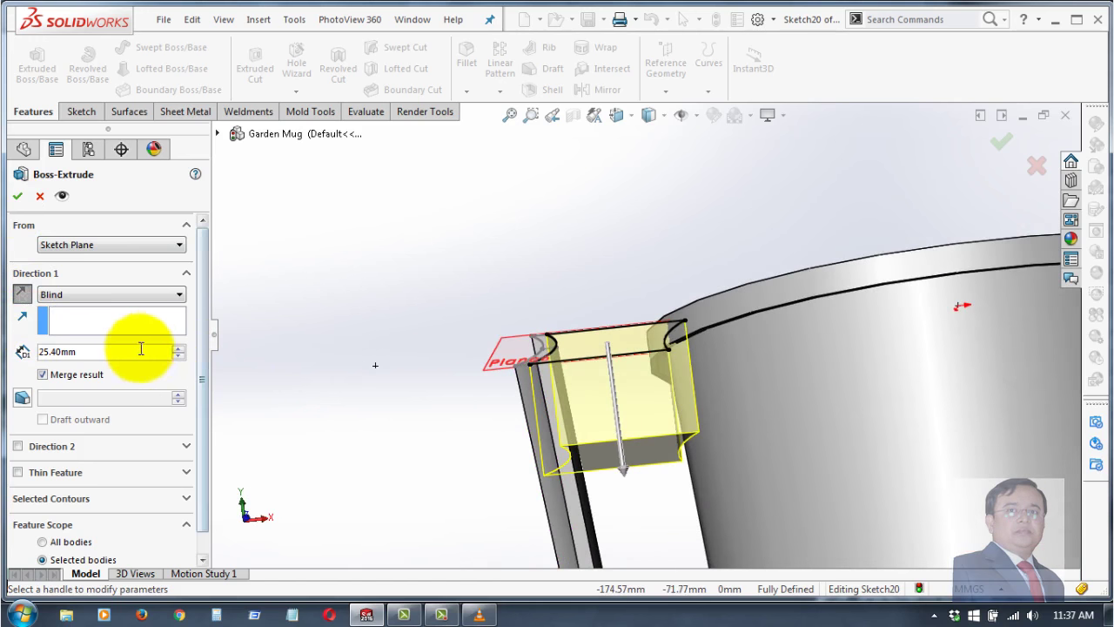
pyautogui.moveTo(131, 351); pyautogui.dragTo(22, 351)
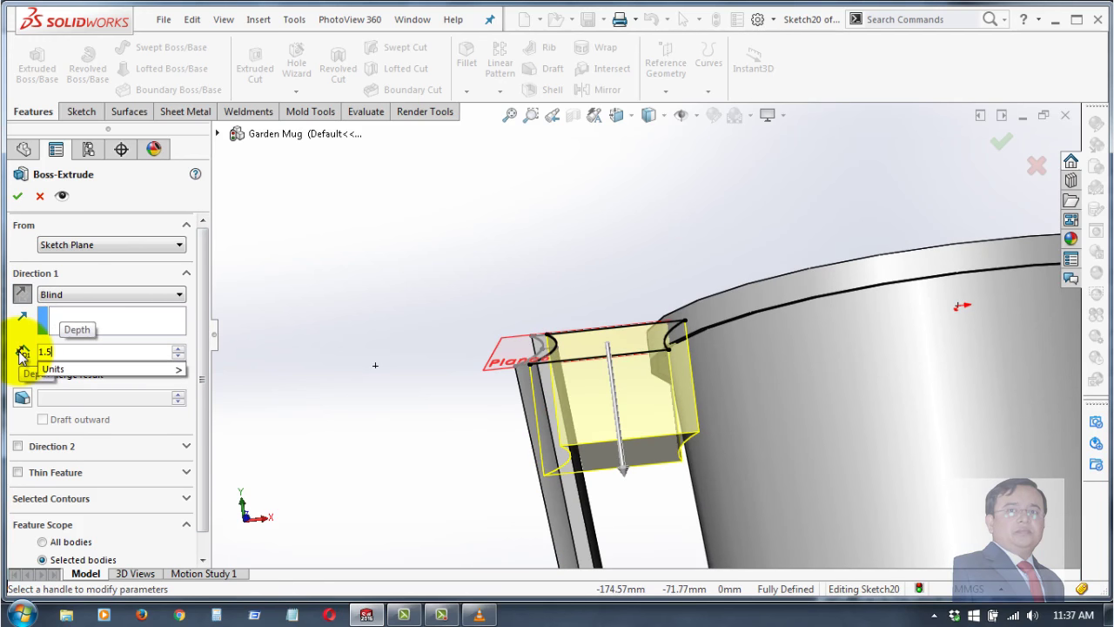
pyautogui.press('Return')
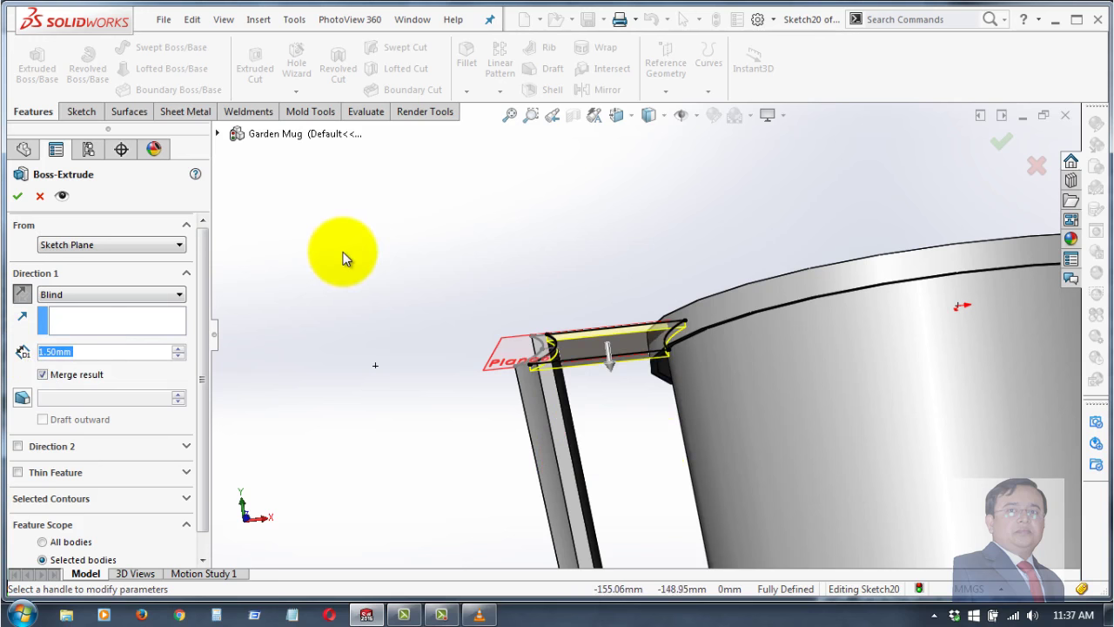
pyautogui.write('5')
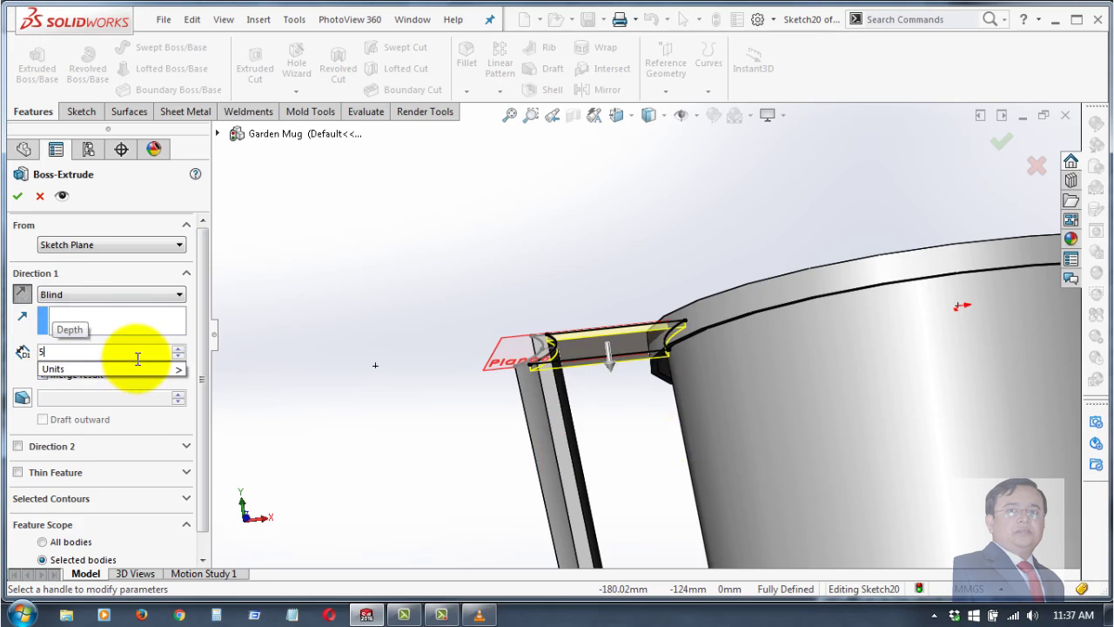
pyautogui.press('Return')
pyautogui.moveTo(390, 236)
pyautogui.mouseDown(button='middle')
pyautogui.moveTo(398, 336)
pyautogui.moveTo(398, 279)
pyautogui.moveTo(372, 336)
pyautogui.moveTo(373, 373)
pyautogui.moveTo(331, 341)
pyautogui.moveTo(380, 351)
pyautogui.moveTo(406, 258)
pyautogui.moveTo(408, 122)
pyautogui.mouseUp(button='middle')
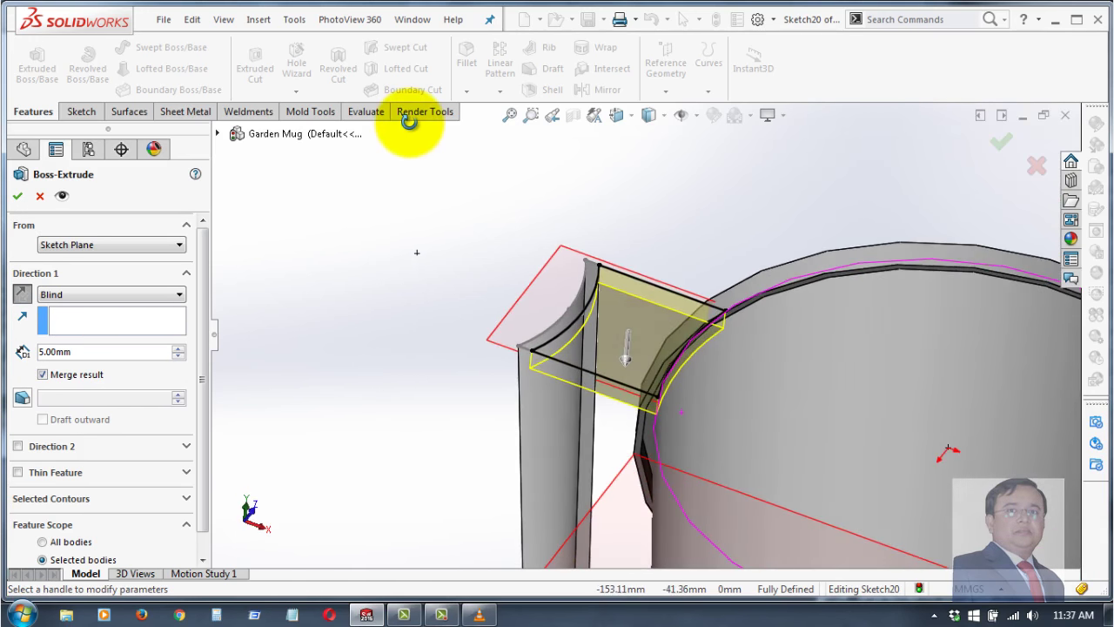
pyautogui.click(20, 196)
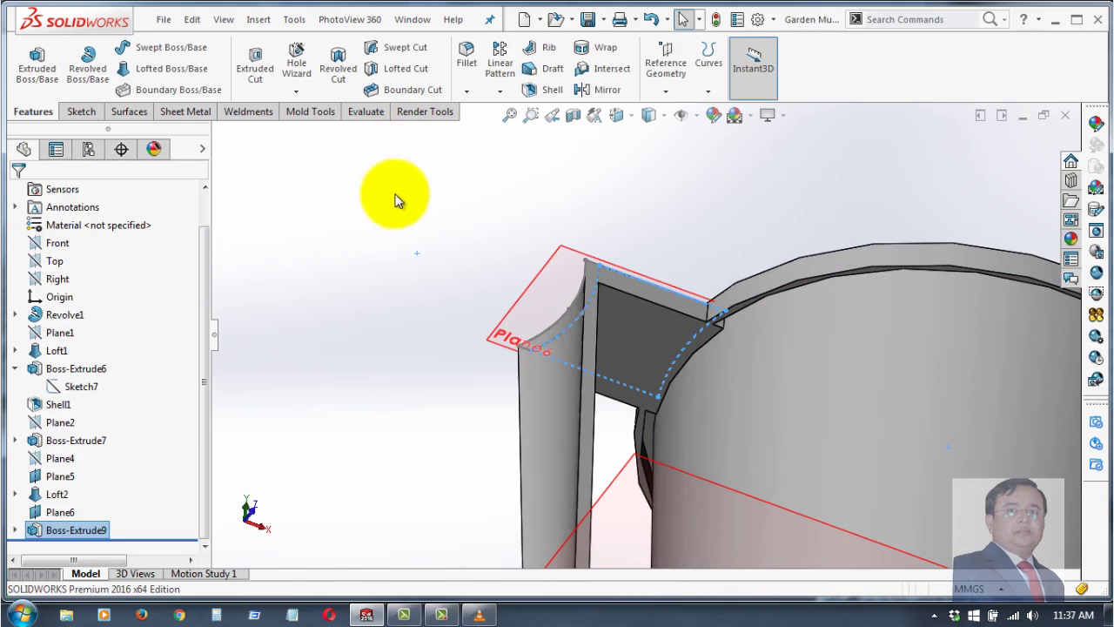
# - Hide Plane6 and Plane5 in the model
pyautogui.moveTo(483, 181); pyautogui.dragTo(562, 252, button='middle')
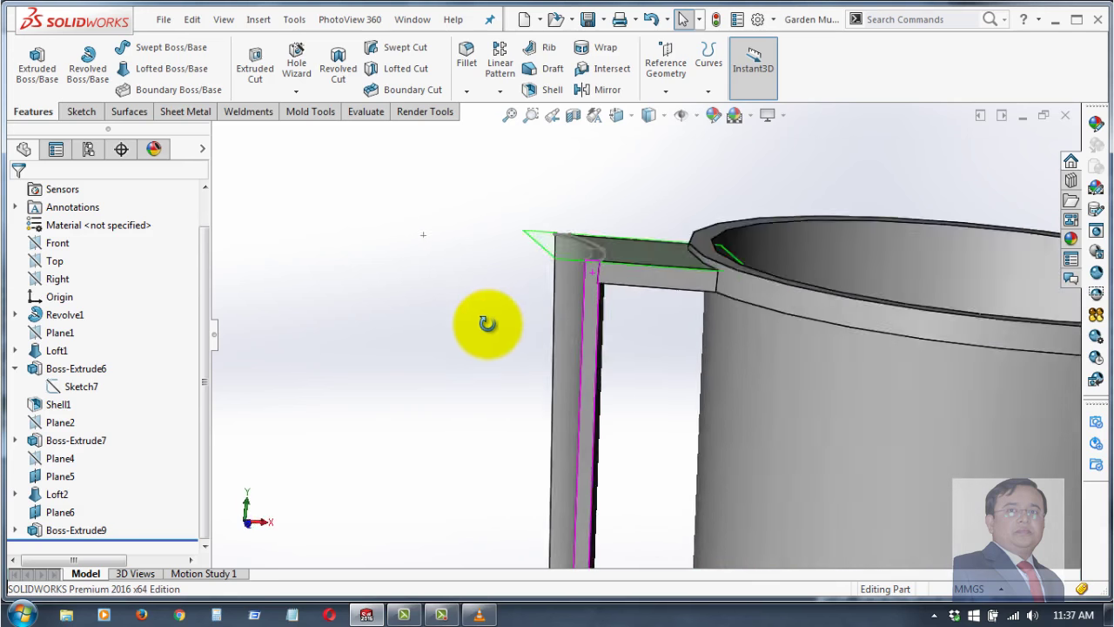
pyautogui.click(568, 239)
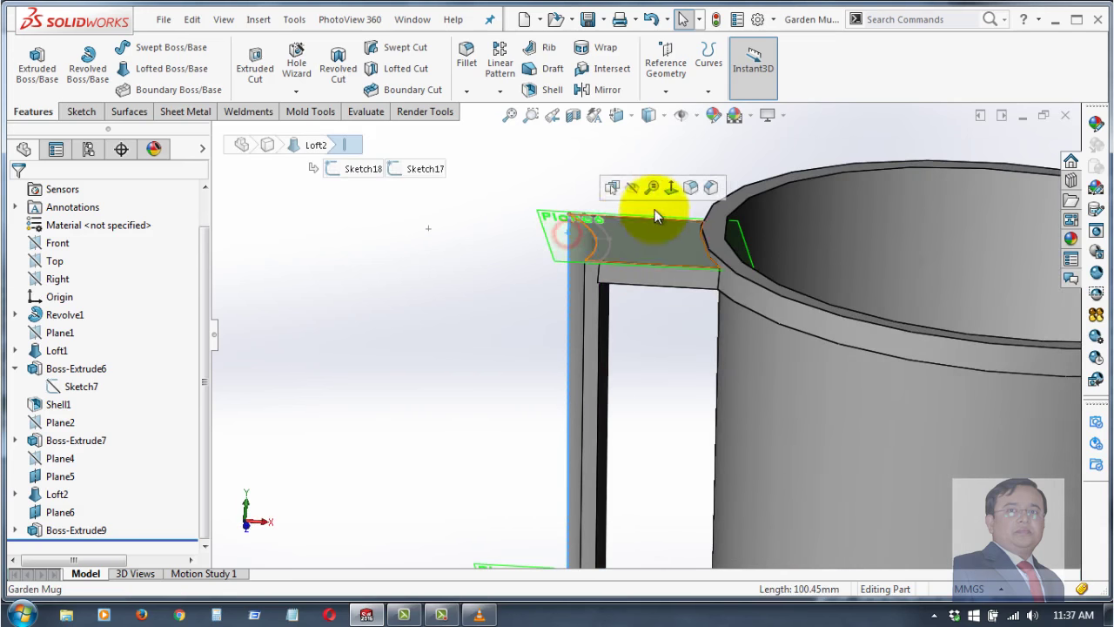
pyautogui.click(664, 259)
pyautogui.click(440, 319)
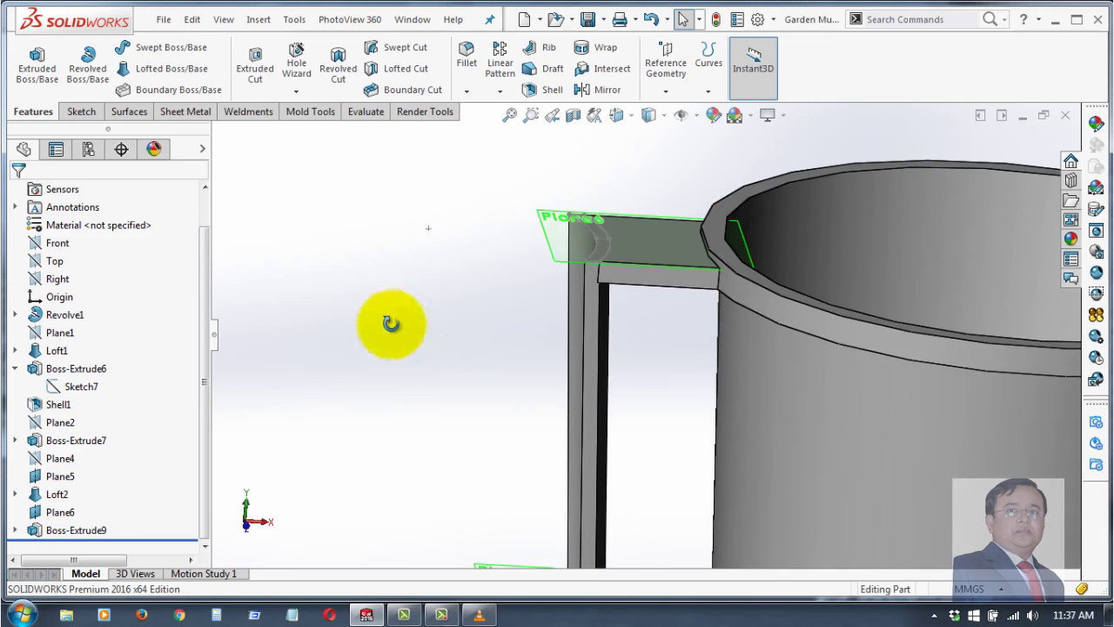
pyautogui.moveTo(391, 322)
pyautogui.mouseDown(button='middle')
pyautogui.moveTo(495, 426)
pyautogui.moveTo(478, 424)
pyautogui.mouseUp(button='middle')
pyautogui.click(516, 396)
pyautogui.click(598, 348)
pyautogui.click(591, 533)
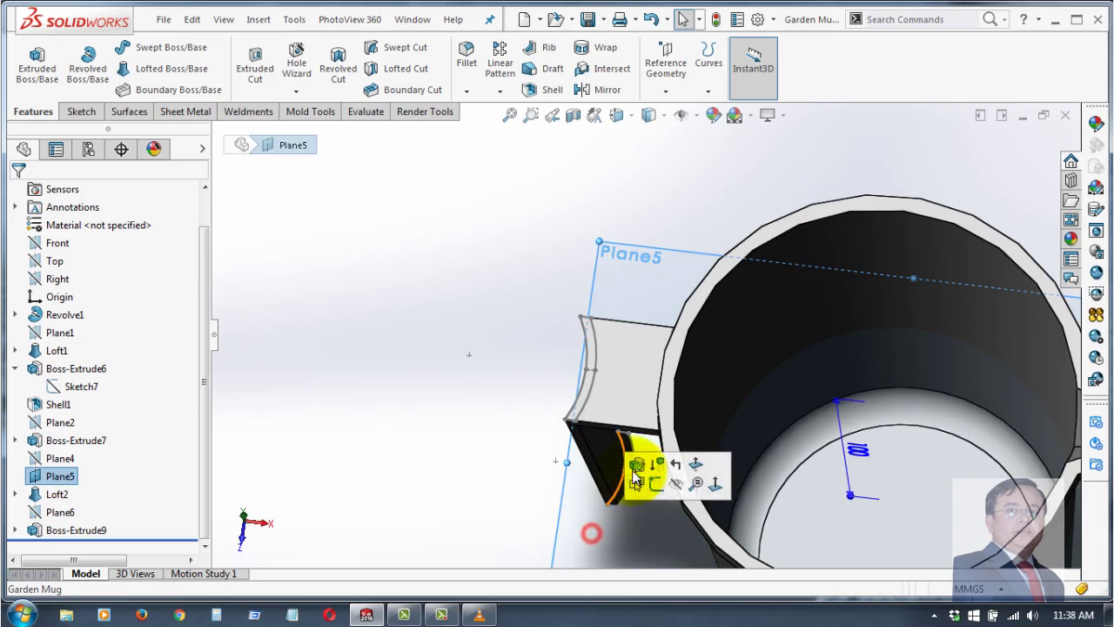
pyautogui.click(677, 483)
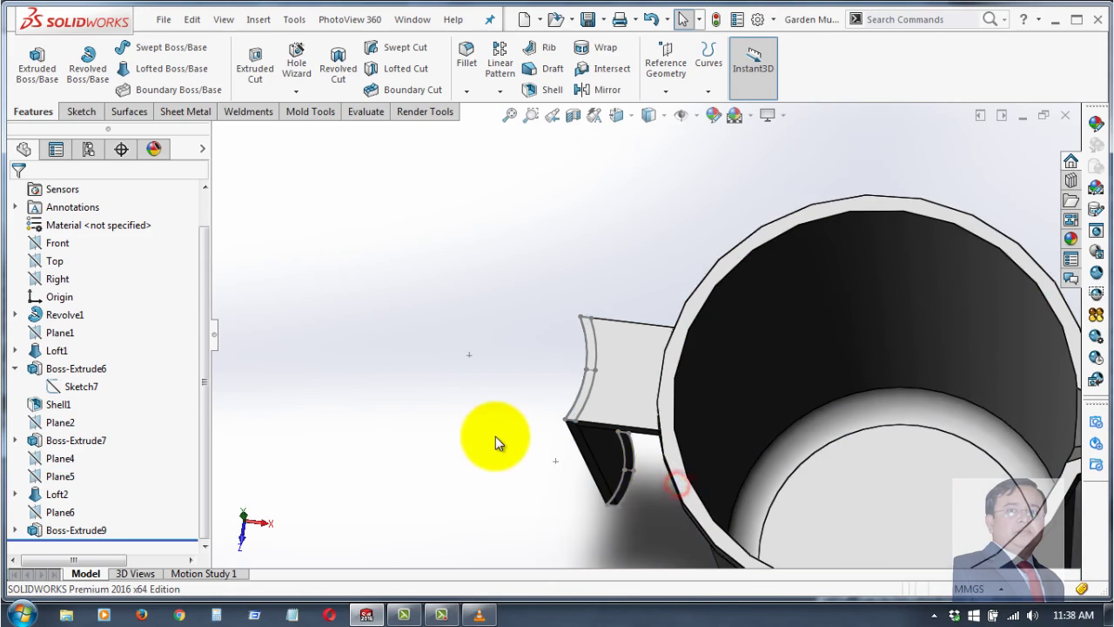
# - Expand Loft2 and hide its Sketch18 and Sketch17
pyautogui.moveTo(495, 441)
pyautogui.mouseDown(button='middle')
pyautogui.moveTo(528, 294)
pyautogui.moveTo(560, 298)
pyautogui.moveTo(480, 345)
pyautogui.mouseUp(button='middle')
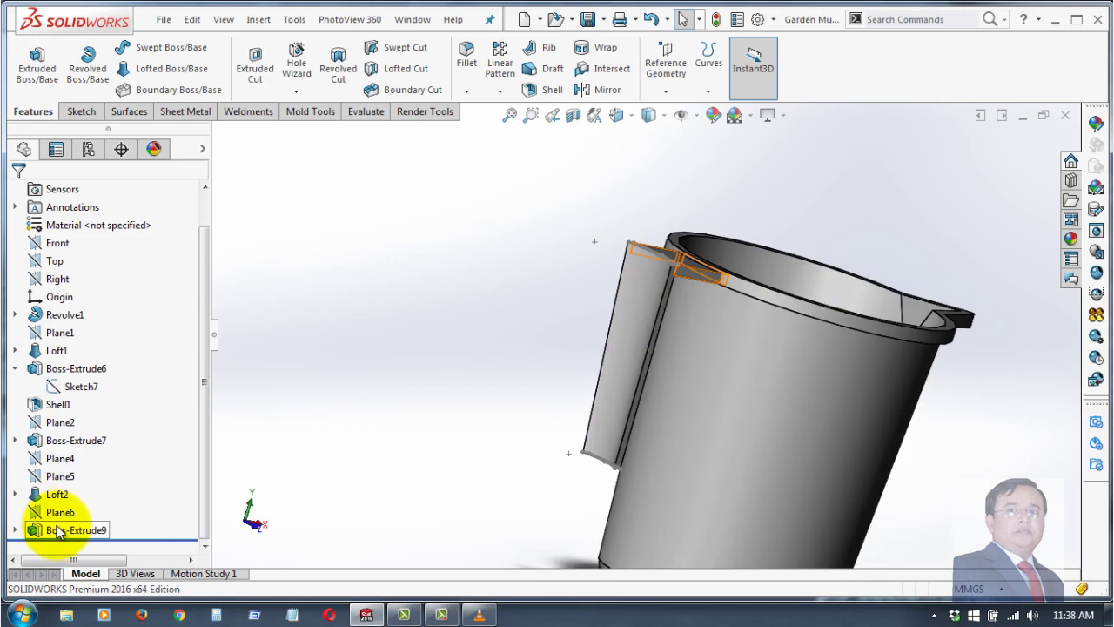
pyautogui.click(203, 388)
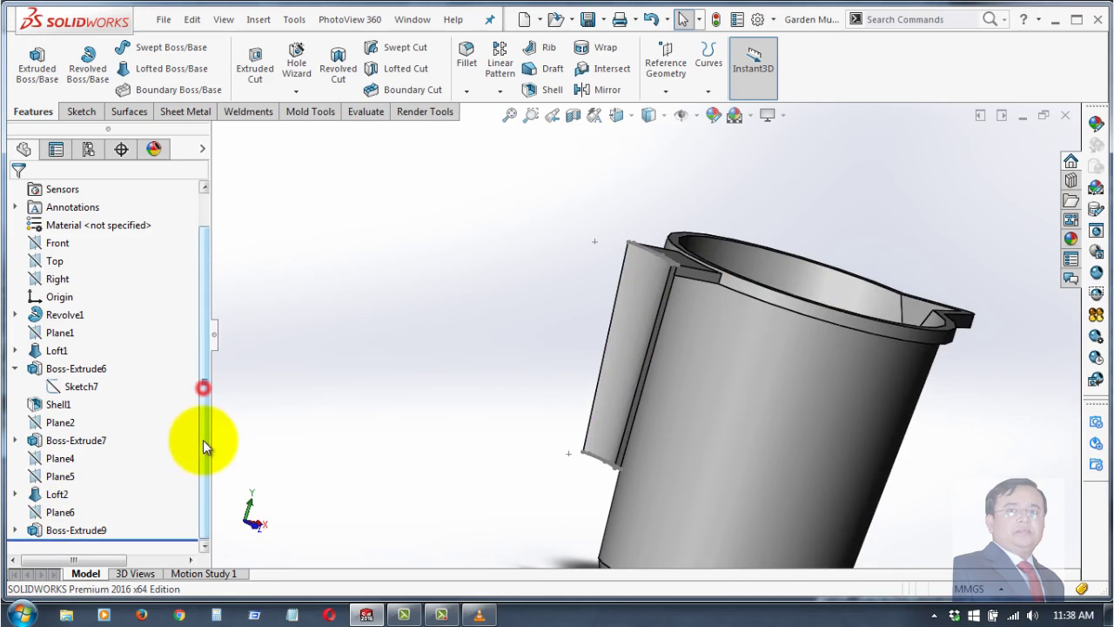
pyautogui.click(16, 494)
pyautogui.click(83, 512)
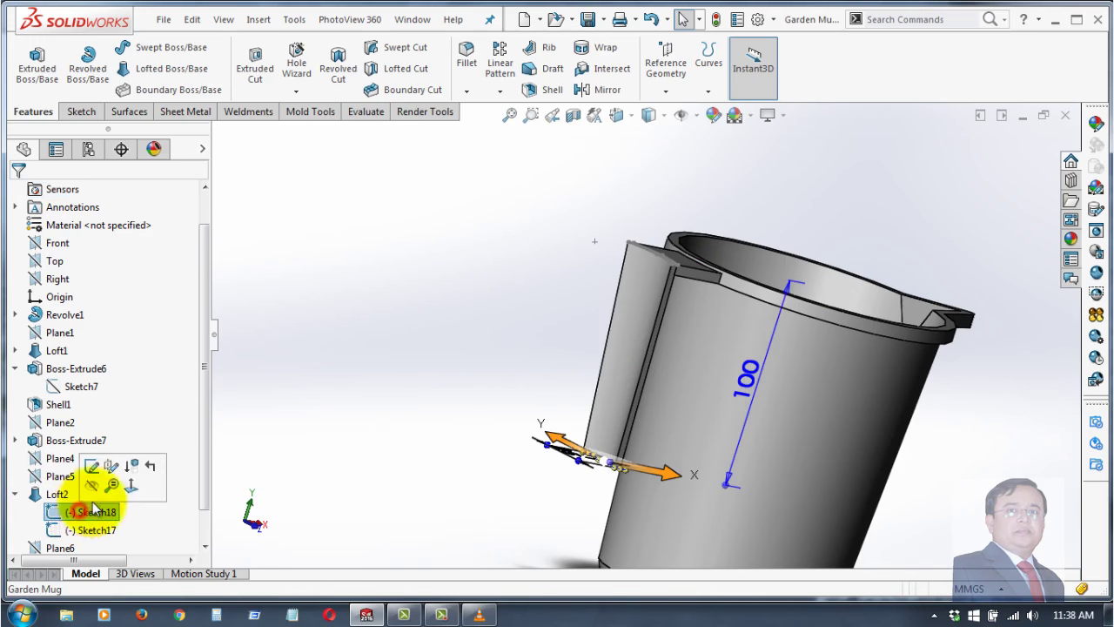
pyautogui.click(92, 490)
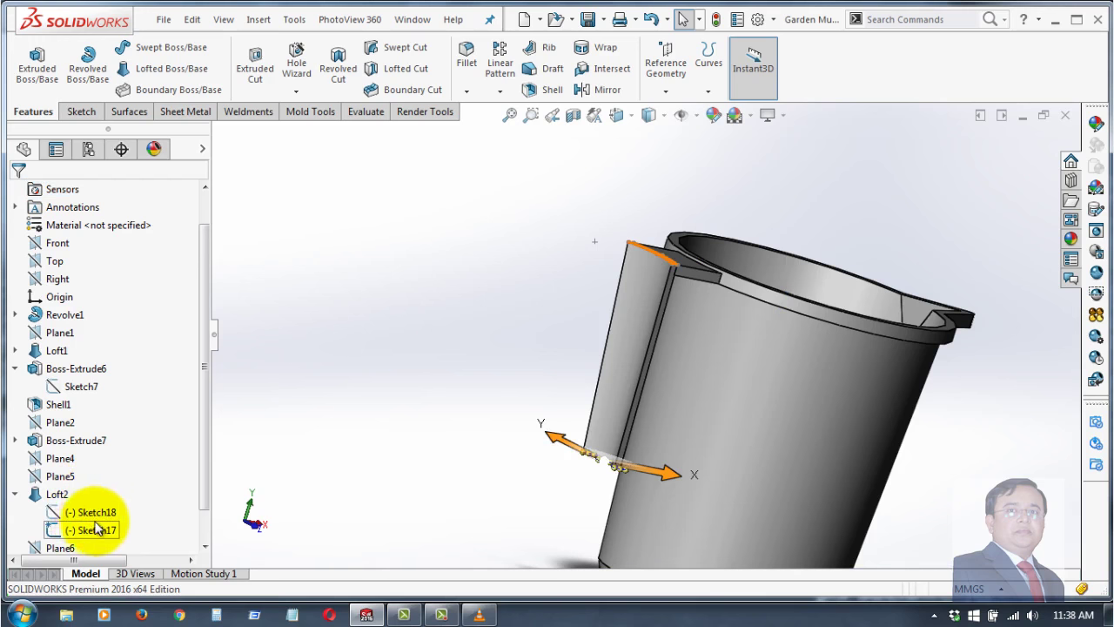
pyautogui.click(87, 529)
pyautogui.click(92, 491)
pyautogui.click(312, 362)
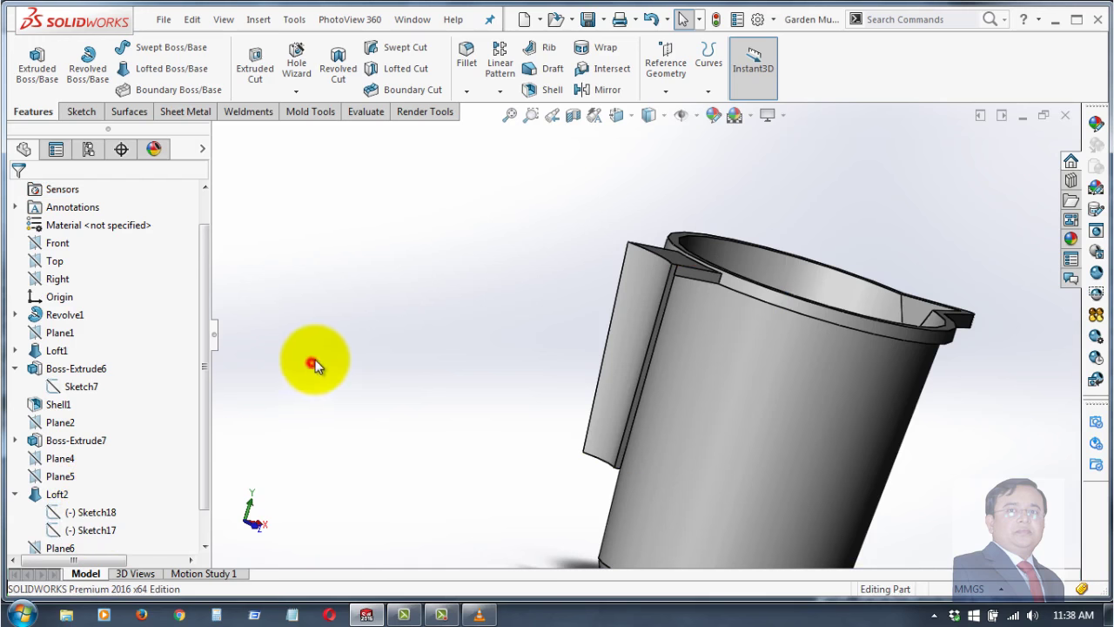
# - Orbit around the mug and select the handle's bottom face
pyautogui.moveTo(450, 261)
pyautogui.mouseDown(button='middle')
pyautogui.moveTo(392, 308)
pyautogui.moveTo(373, 129)
pyautogui.moveTo(473, 274)
pyautogui.moveTo(587, 335)
pyautogui.mouseUp(button='middle')
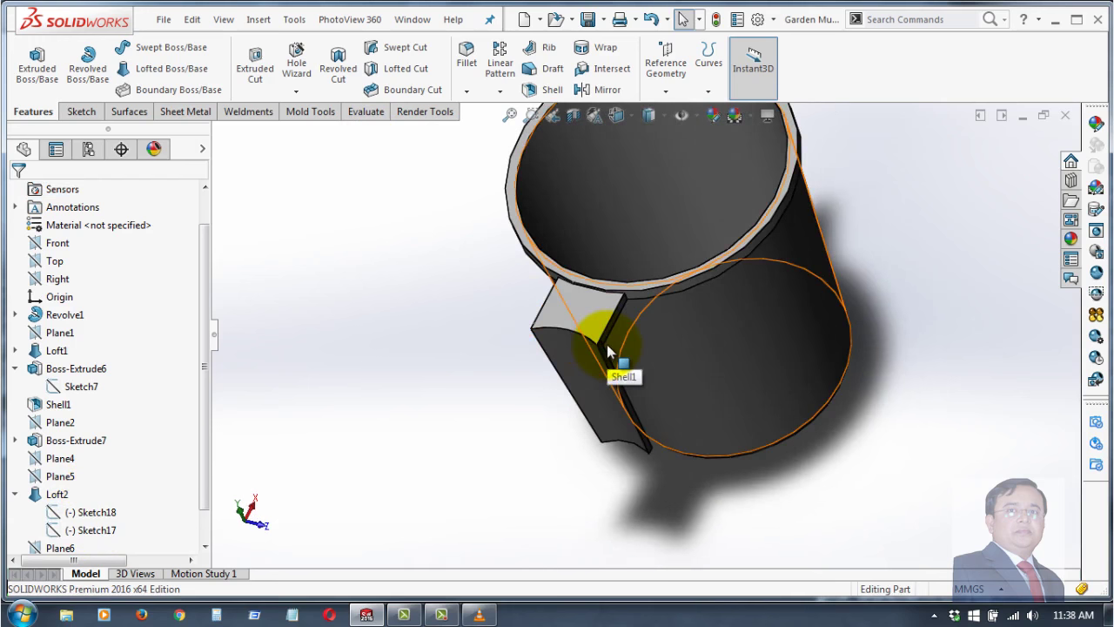
pyautogui.moveTo(684, 336)
pyautogui.mouseDown(button='middle')
pyautogui.moveTo(590, 308)
pyautogui.moveTo(621, 368)
pyautogui.moveTo(597, 348)
pyautogui.moveTo(781, 316)
pyautogui.moveTo(820, 459)
pyautogui.moveTo(791, 455)
pyautogui.moveTo(820, 356)
pyautogui.moveTo(794, 342)
pyautogui.moveTo(588, 449)
pyautogui.mouseUp(button='middle')
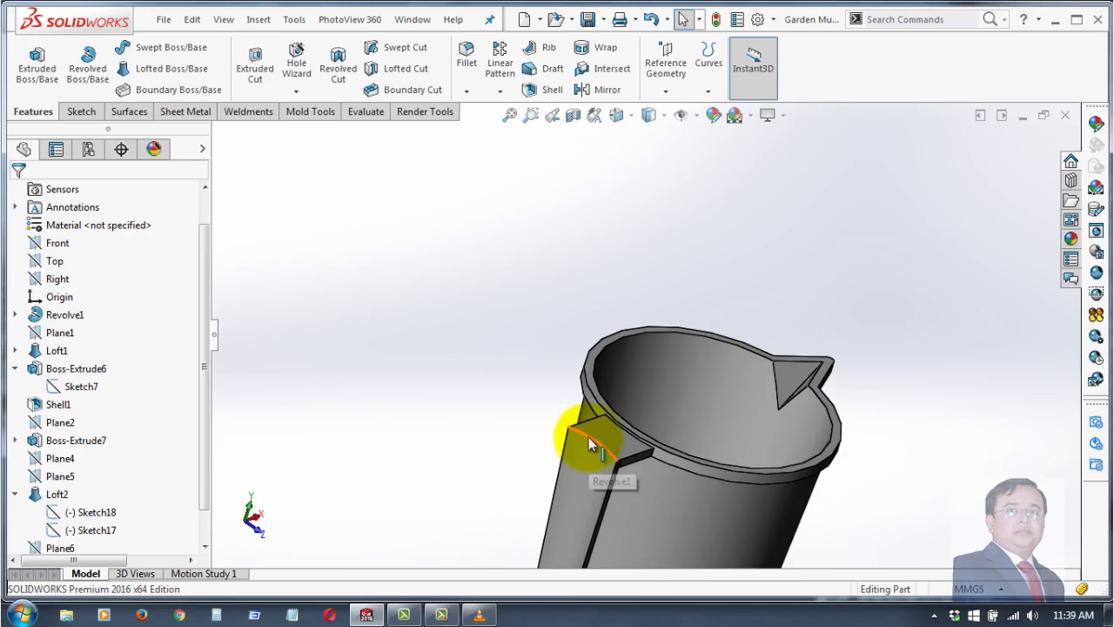
pyautogui.scroll(-2, 592, 439)
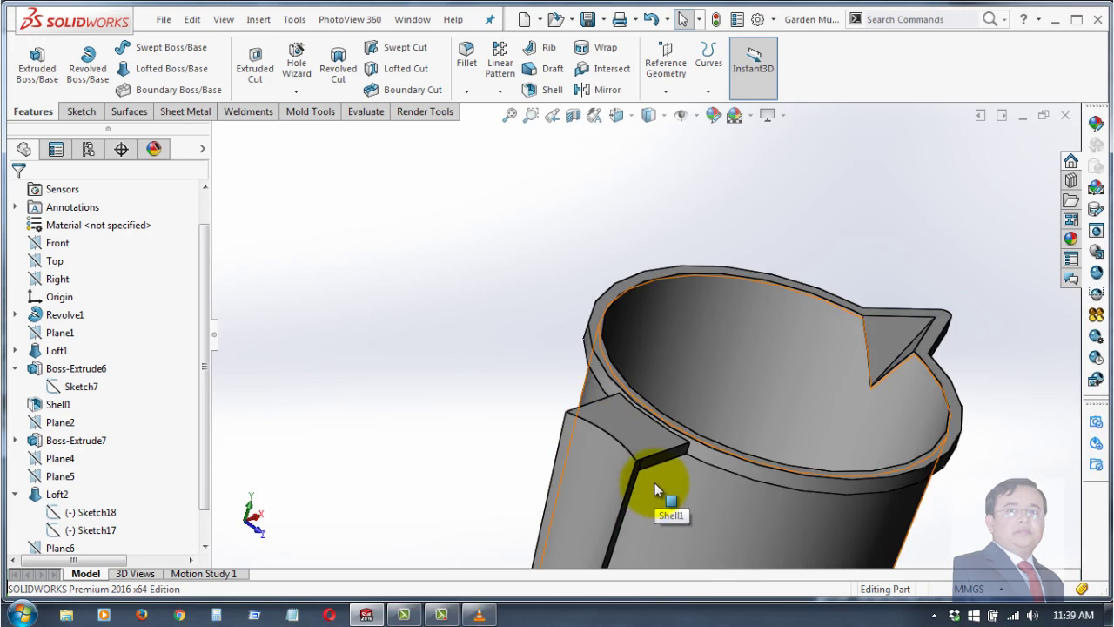
pyautogui.scroll(2, 641, 486)
pyautogui.scroll(1, 662, 483)
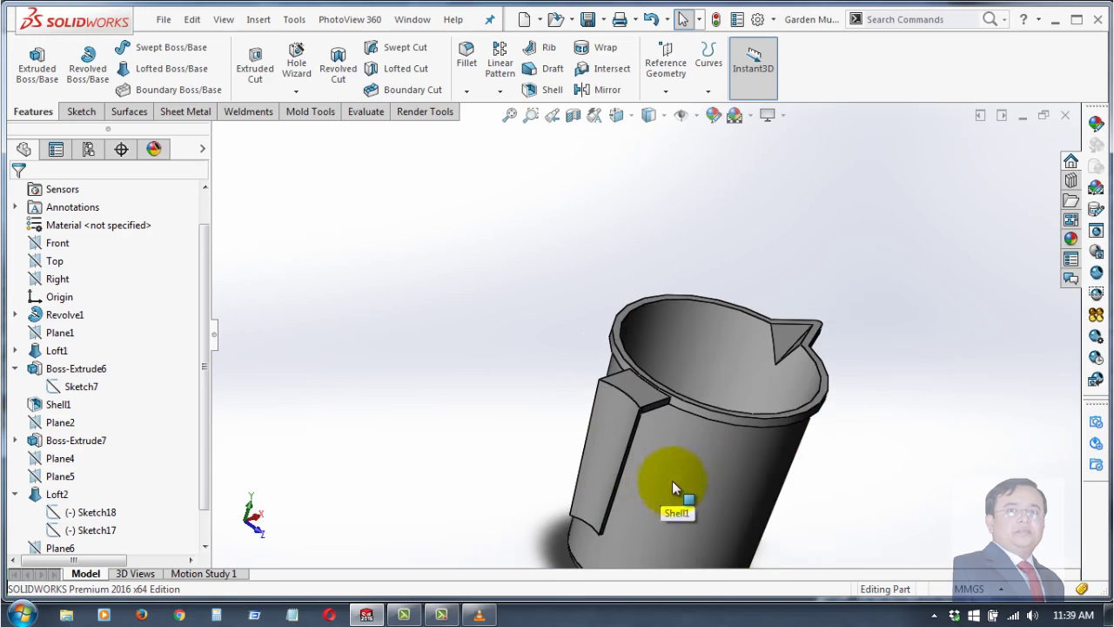
pyautogui.moveTo(672, 480)
pyautogui.mouseDown(button='middle')
pyautogui.moveTo(779, 440)
pyautogui.moveTo(723, 473)
pyautogui.moveTo(737, 294)
pyautogui.moveTo(787, 371)
pyautogui.mouseUp(button='middle')
pyautogui.click(685, 498)
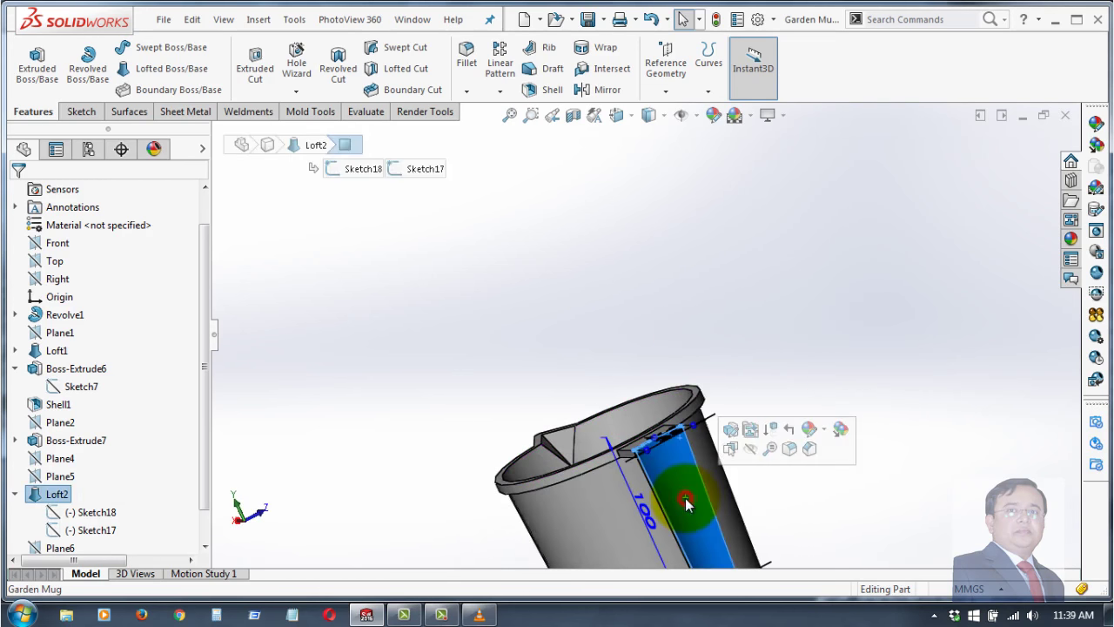
pyautogui.click(914, 480)
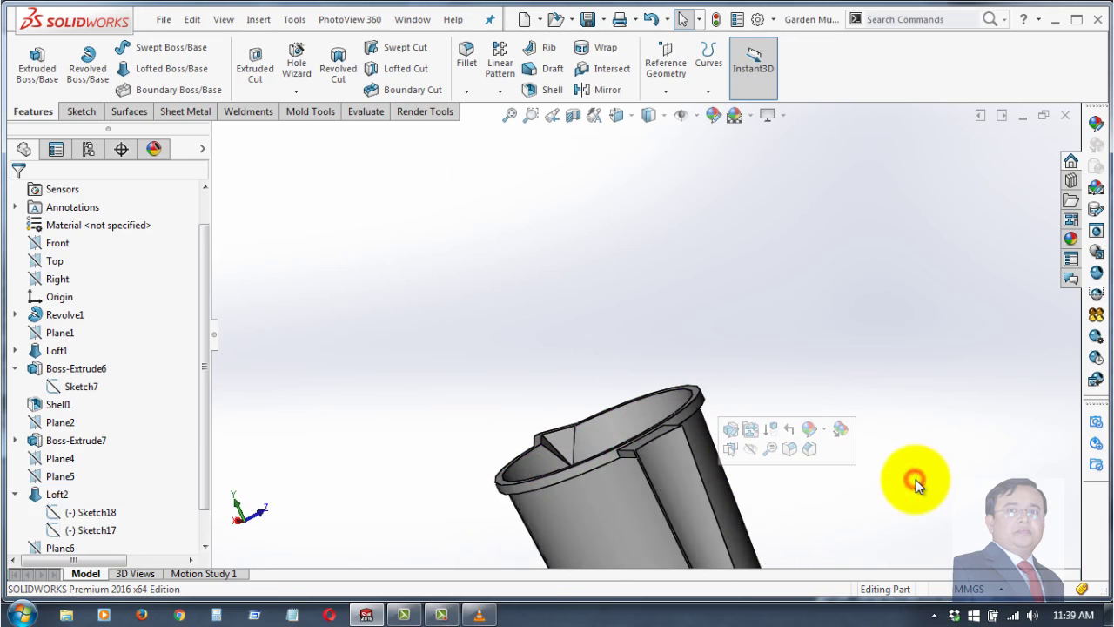
pyautogui.moveTo(900, 485)
pyautogui.mouseDown(button='middle')
pyautogui.moveTo(735, 303)
pyautogui.moveTo(763, 306)
pyautogui.moveTo(806, 249)
pyautogui.moveTo(577, 522)
pyautogui.moveTo(567, 389)
pyautogui.moveTo(555, 518)
pyautogui.moveTo(589, 479)
pyautogui.mouseUp(button='middle')
pyautogui.scroll(-2, 555, 518)
pyautogui.scroll(-2, 613, 466)
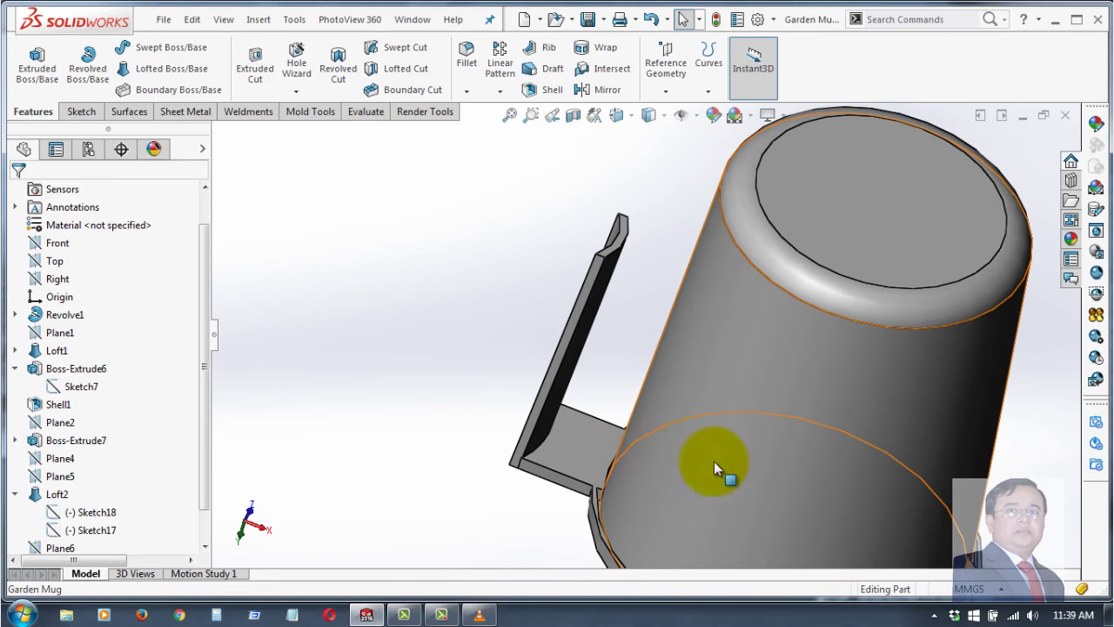
pyautogui.click(589, 445)
# - Start Sketch21 on the handle face and draw a horizontal line along its top edge
pyautogui.click(654, 396)
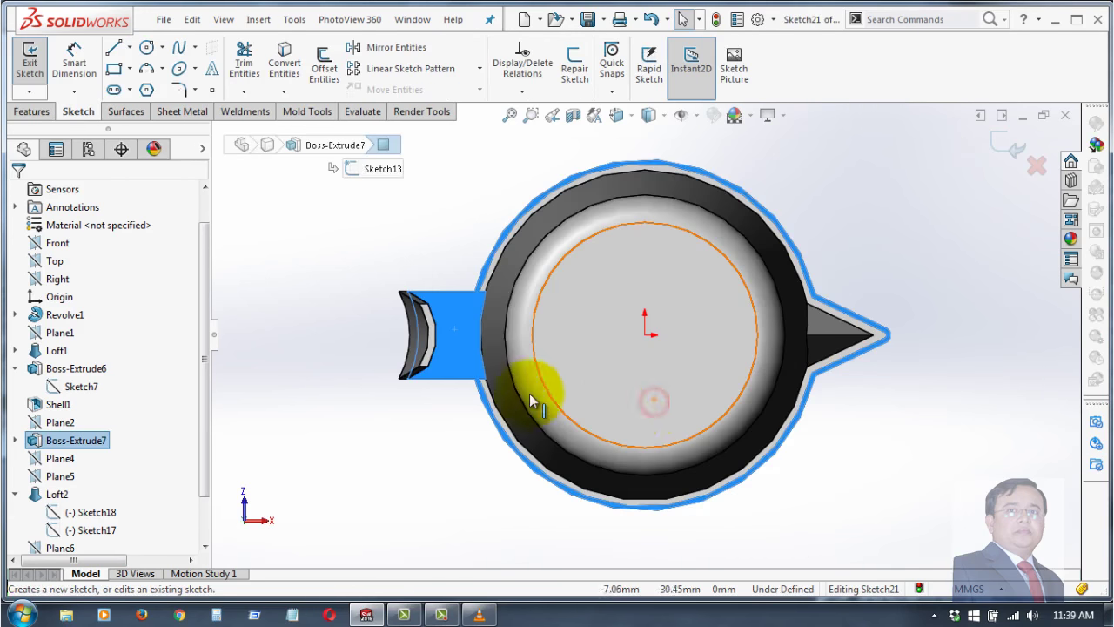
pyautogui.scroll(-2, 458, 360)
pyautogui.scroll(-1, 483, 298)
pyautogui.scroll(-2, 497, 239)
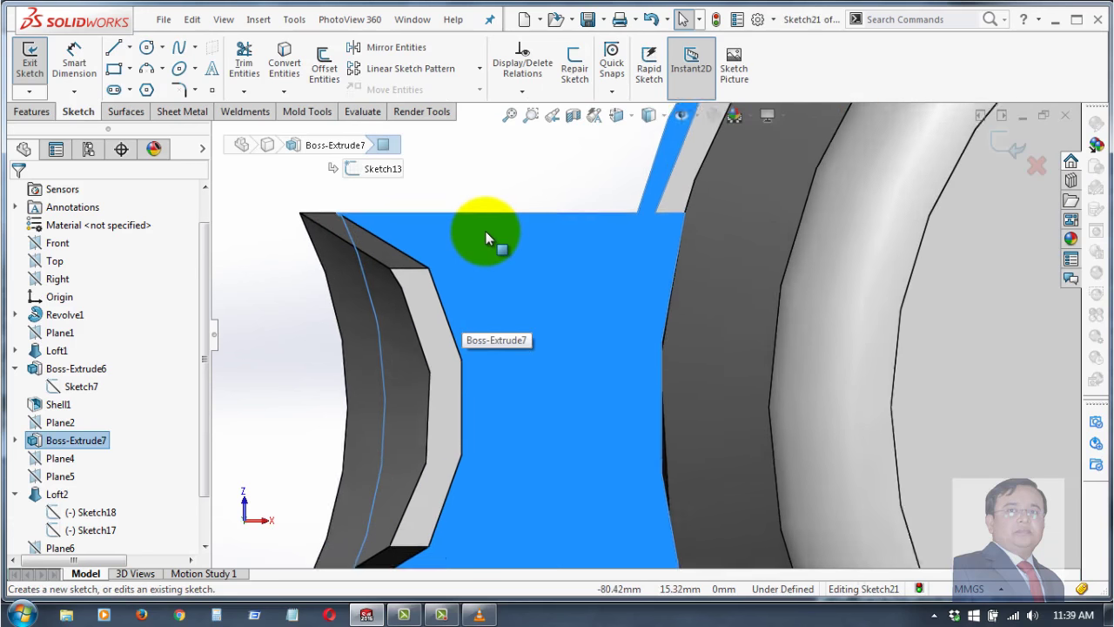
pyautogui.scroll(-1, 485, 230)
pyautogui.click(488, 176)
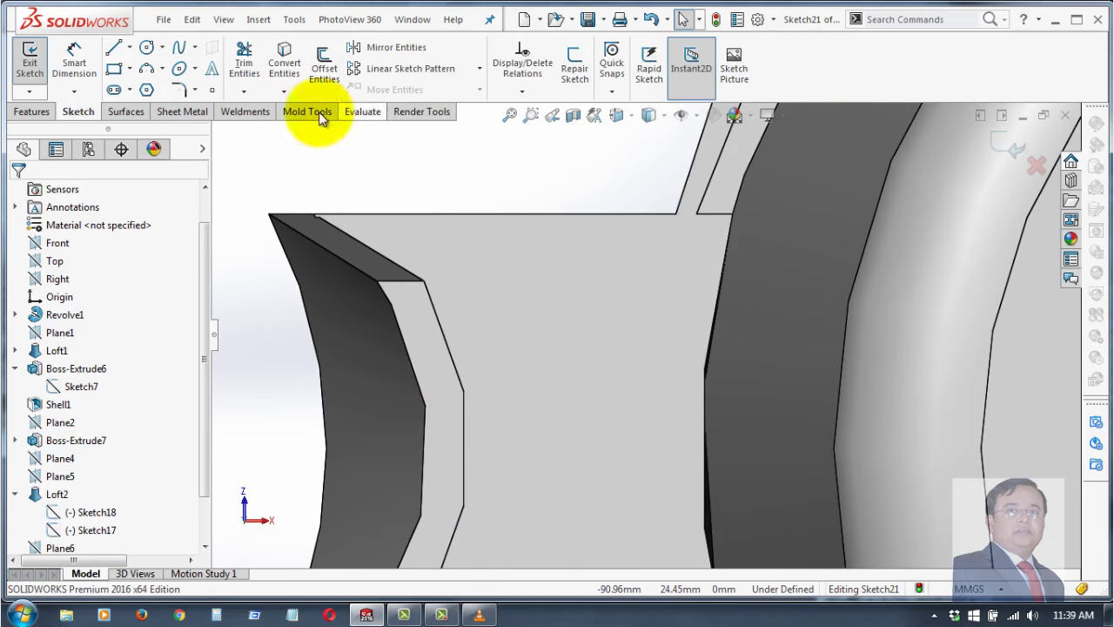
pyautogui.click(114, 49)
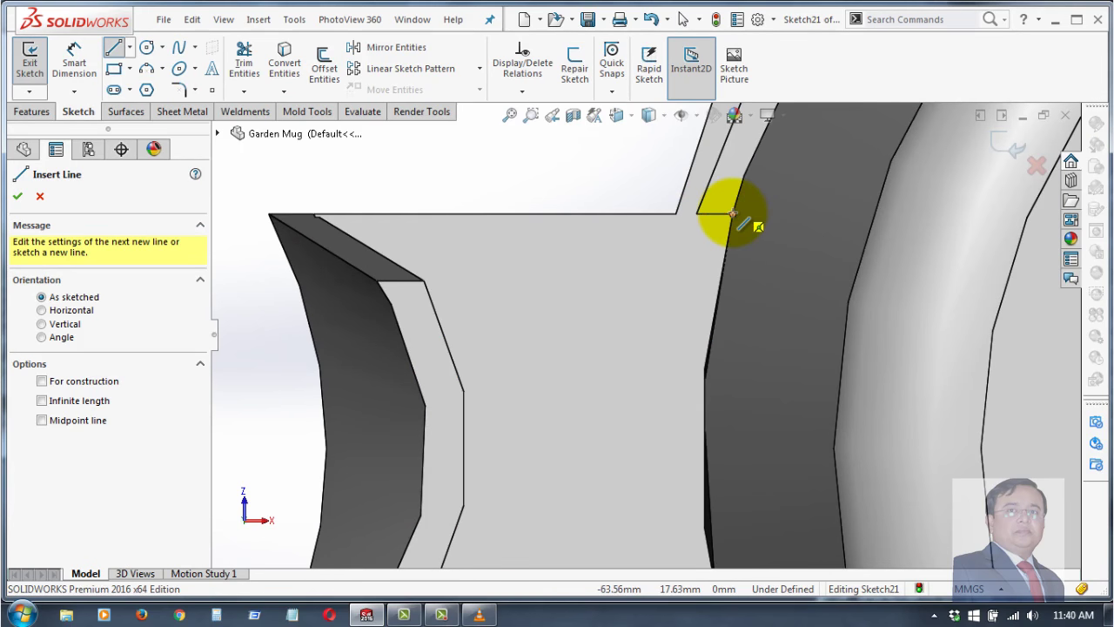
pyautogui.click(733, 213)
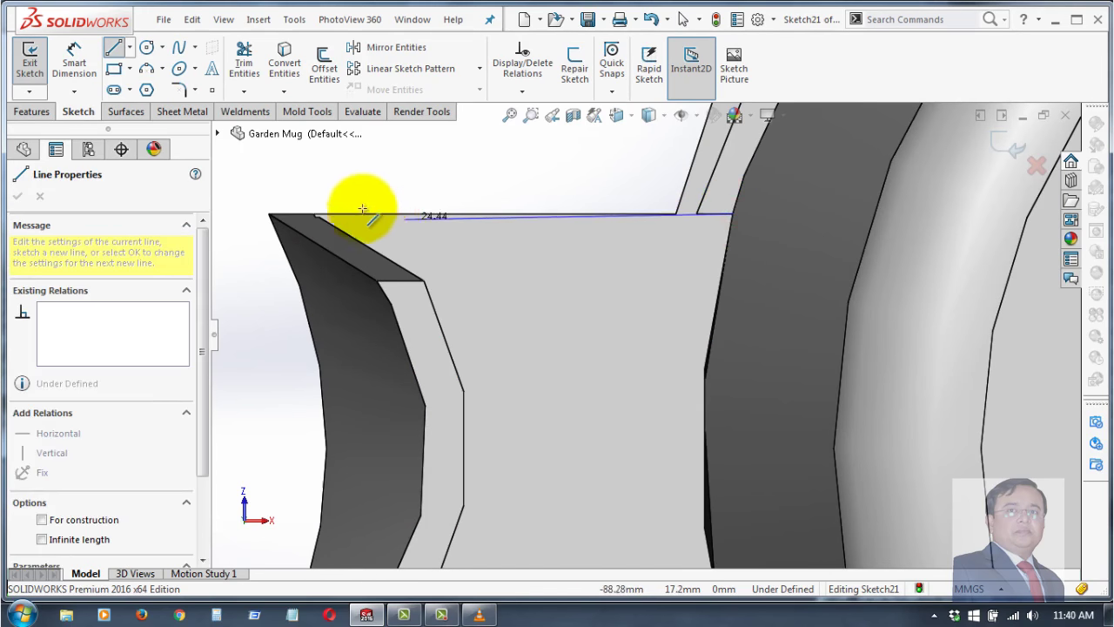
pyautogui.click(313, 213)
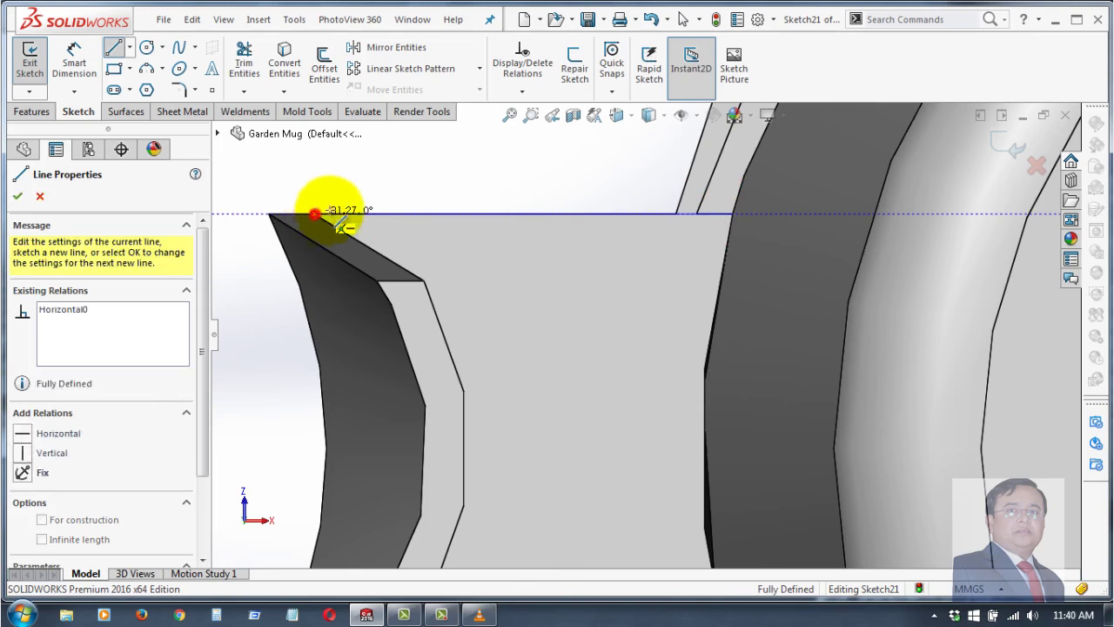
pyautogui.rightClick(428, 165)
pyautogui.click(470, 172)
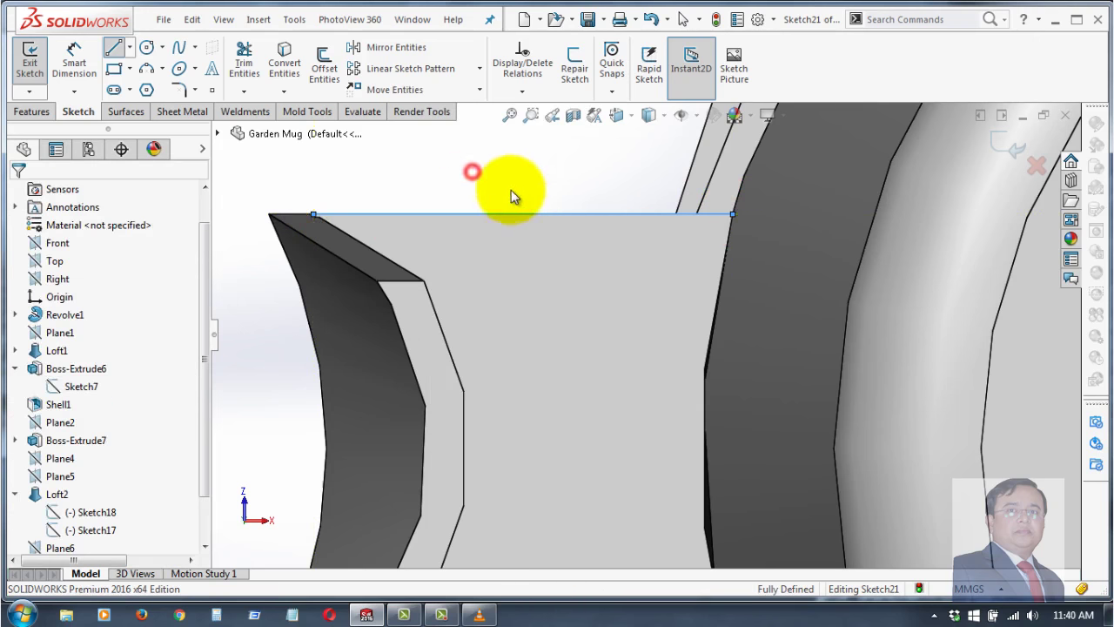
# - Offset that line 1.50 mm downward
pyautogui.click(563, 214)
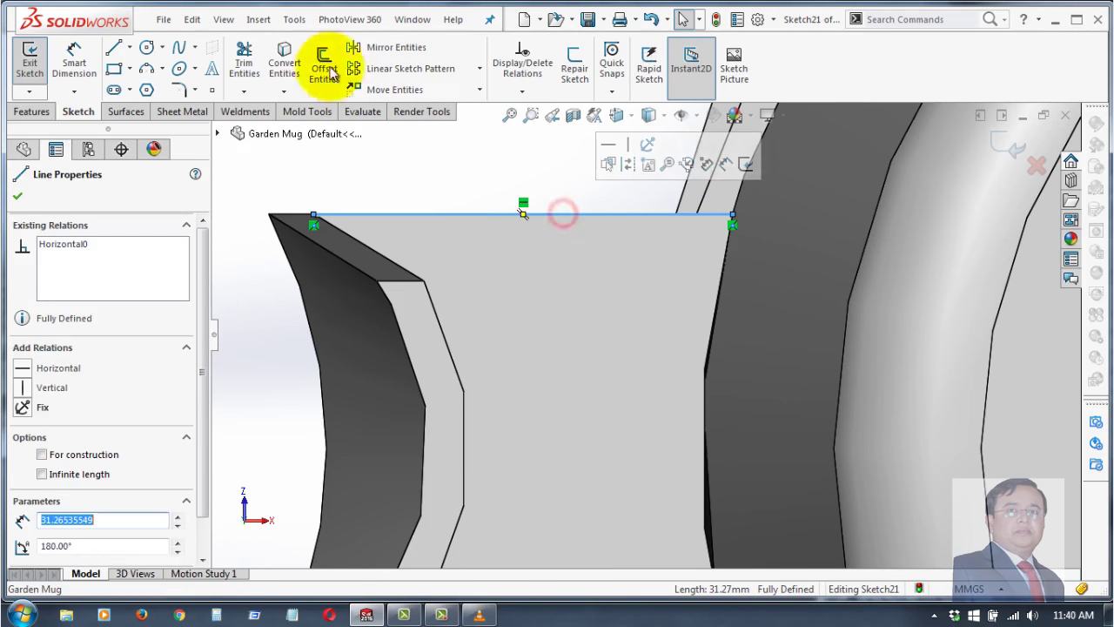
pyautogui.click(326, 57)
pyautogui.write('1.5')
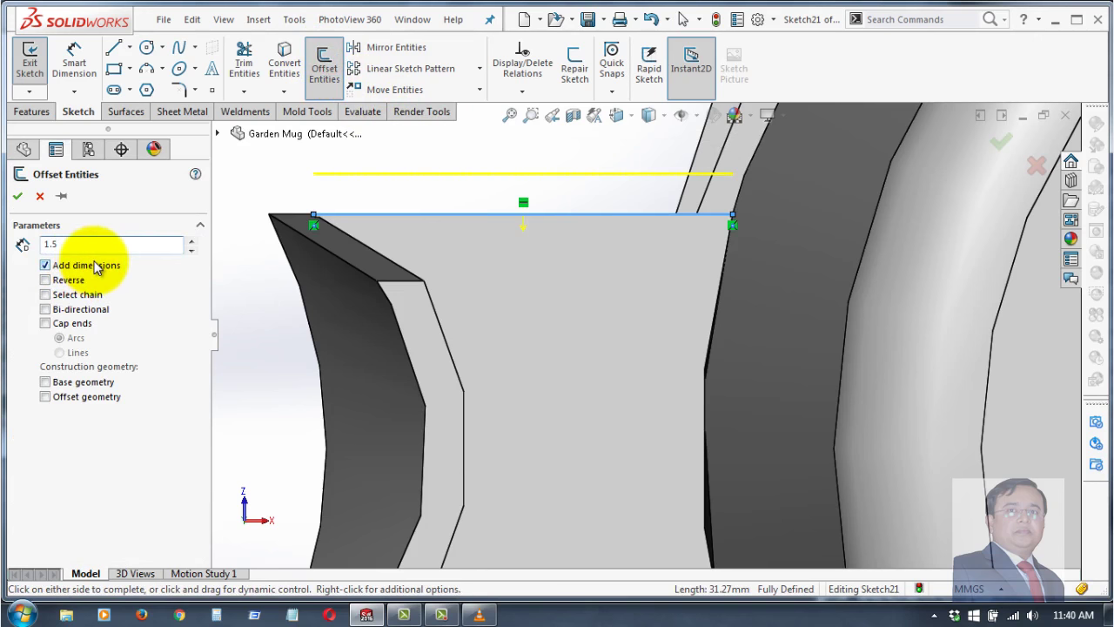
pyautogui.press('Return')
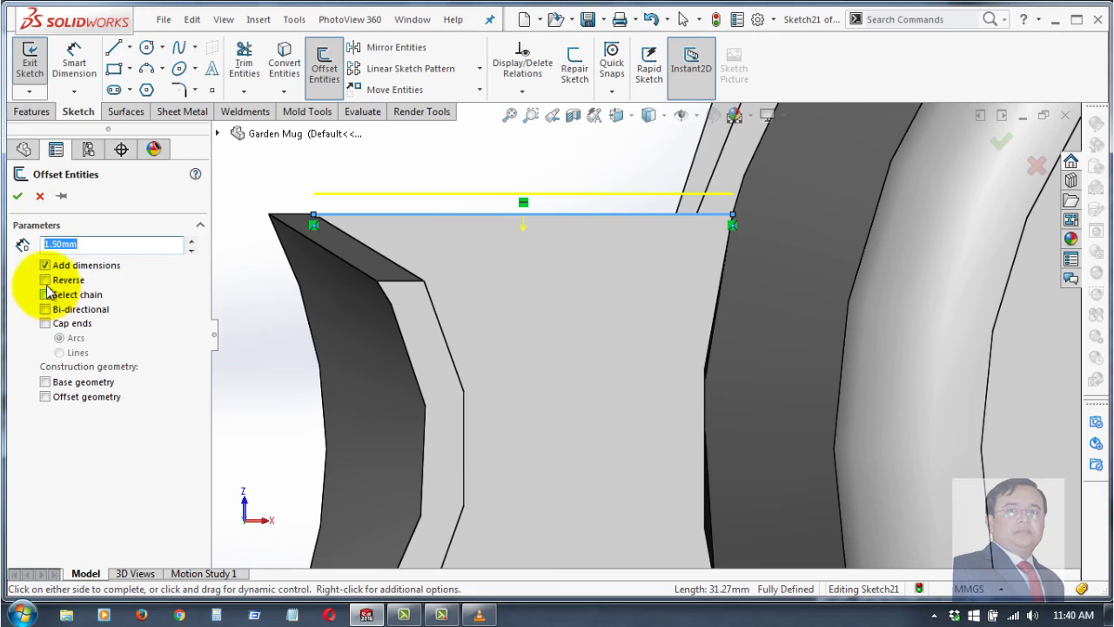
pyautogui.click(47, 280)
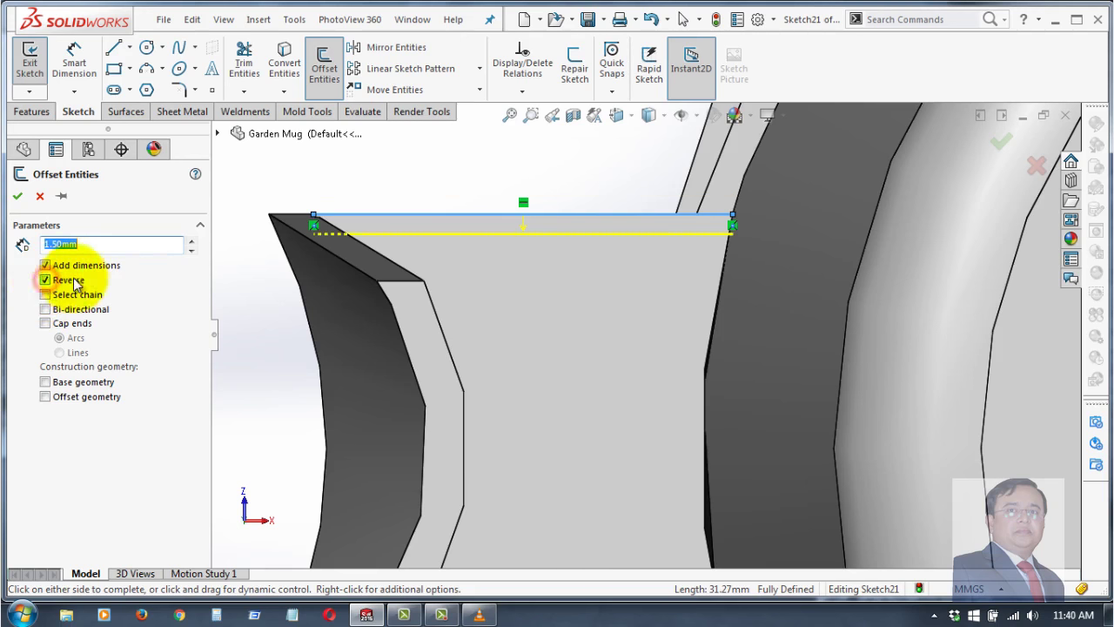
pyautogui.click(20, 203)
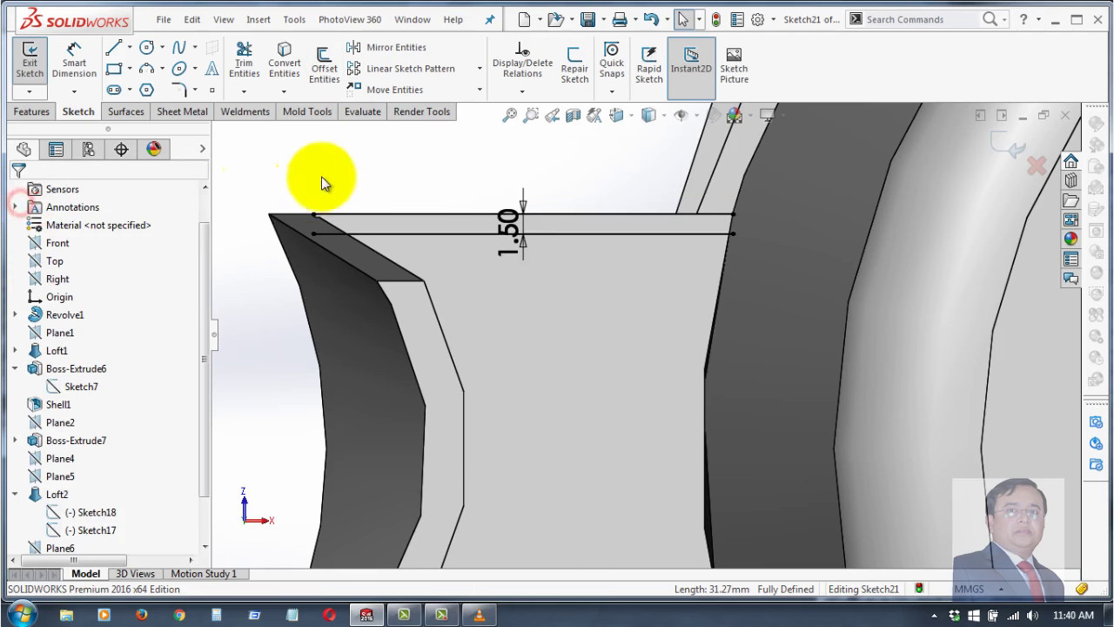
# - Draw lines joining the ends of the two parallel lines into a closed thin profile
pyautogui.moveTo(308, 169)
pyautogui.mouseDown(button='middle')
pyautogui.moveTo(281, 157)
pyautogui.moveTo(290, 124)
pyautogui.moveTo(296, 182)
pyautogui.moveTo(379, 219)
pyautogui.moveTo(649, 229)
pyautogui.moveTo(538, 174)
pyautogui.mouseUp(button='middle')
pyautogui.click(115, 49)
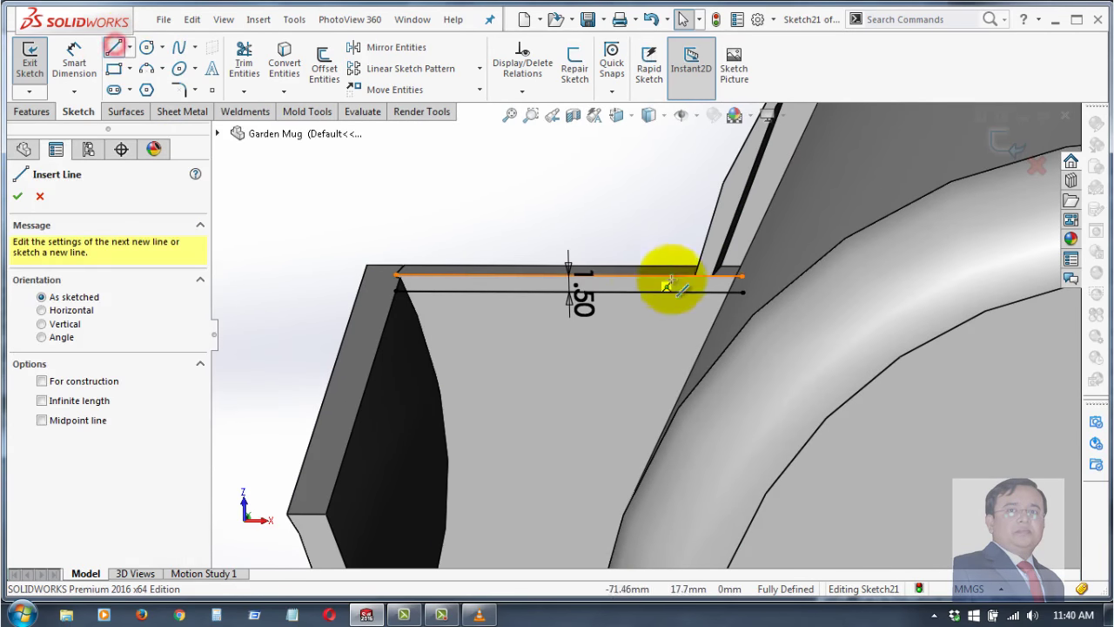
pyautogui.click(742, 276)
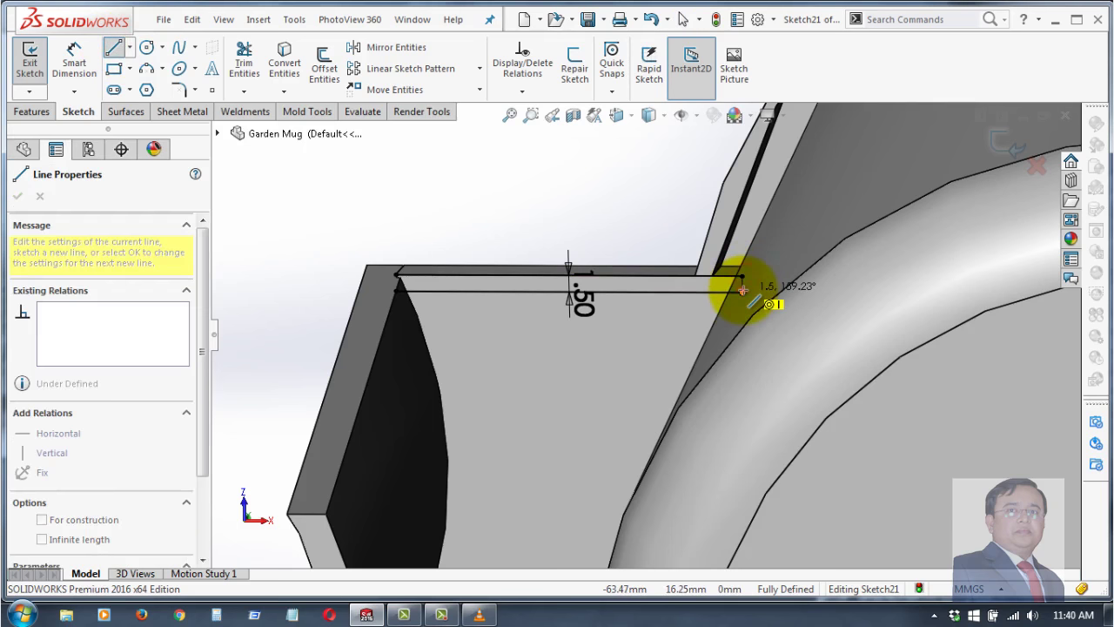
pyautogui.click(397, 275)
pyautogui.doubleClick(398, 290)
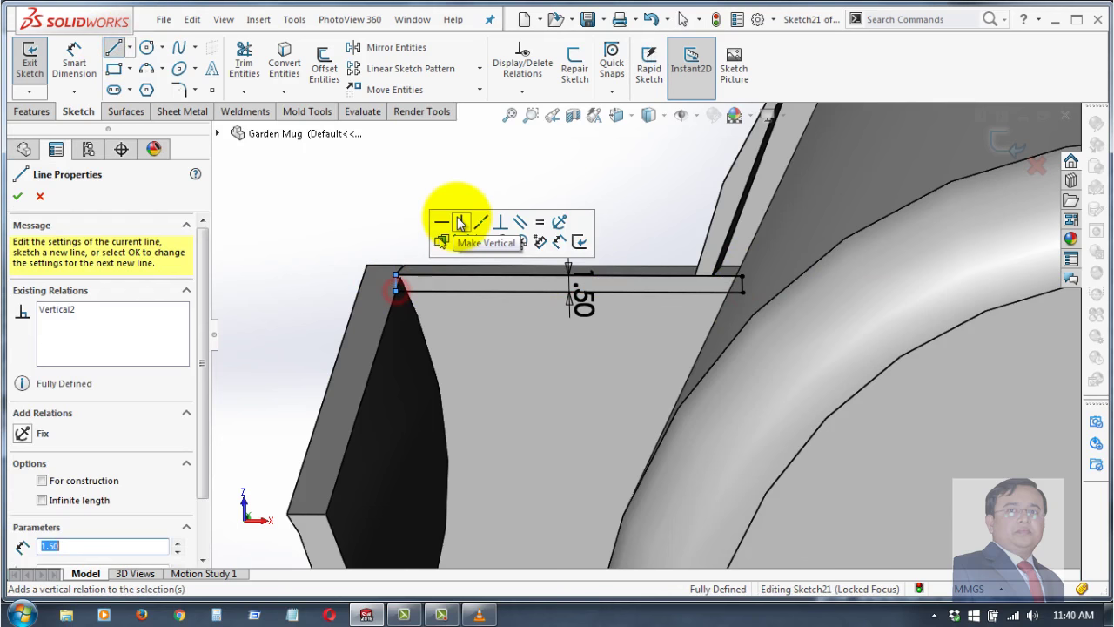
pyautogui.rightClick(370, 178)
pyautogui.click(414, 200)
pyautogui.moveTo(484, 218); pyautogui.dragTo(484, 149, button='middle')
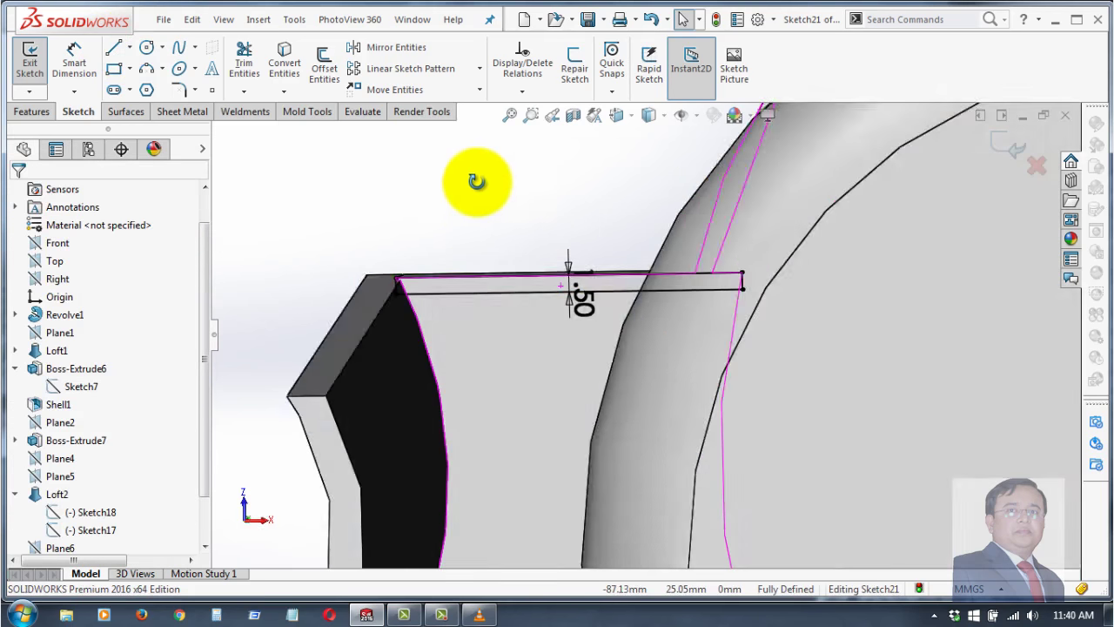
pyautogui.moveTo(537, 266)
pyautogui.mouseDown(button='middle')
pyautogui.moveTo(600, 337)
pyautogui.moveTo(580, 377)
pyautogui.moveTo(473, 169)
pyautogui.mouseUp(button='middle')
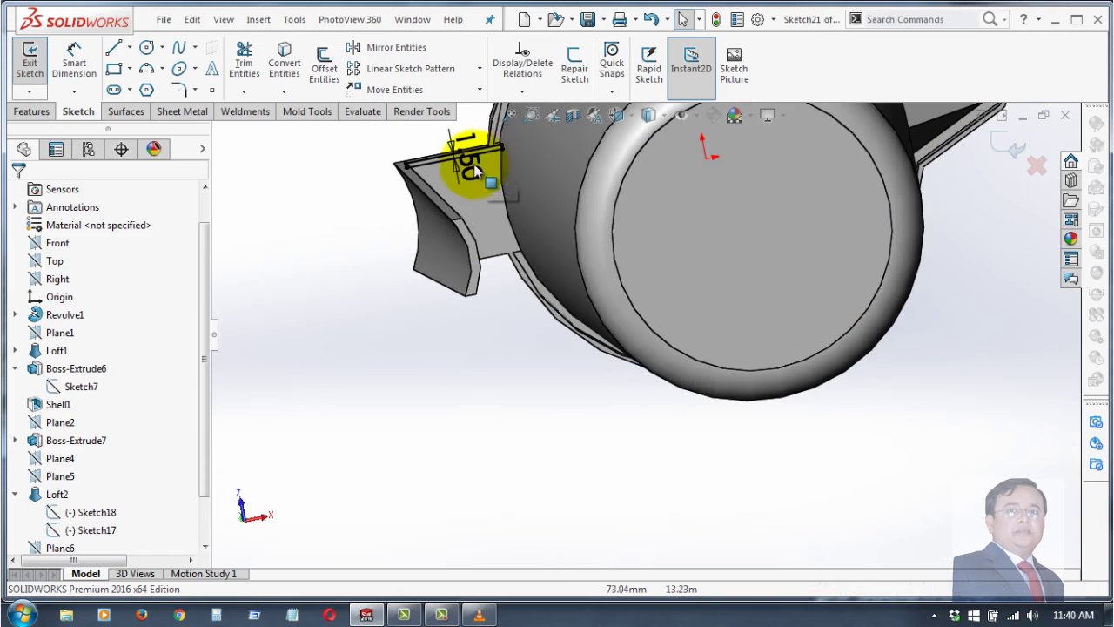
# - Extrude the handle sketch 5 mm blind, merged with the mug, into a thin bridging bar
pyautogui.click(33, 112)
pyautogui.click(37, 61)
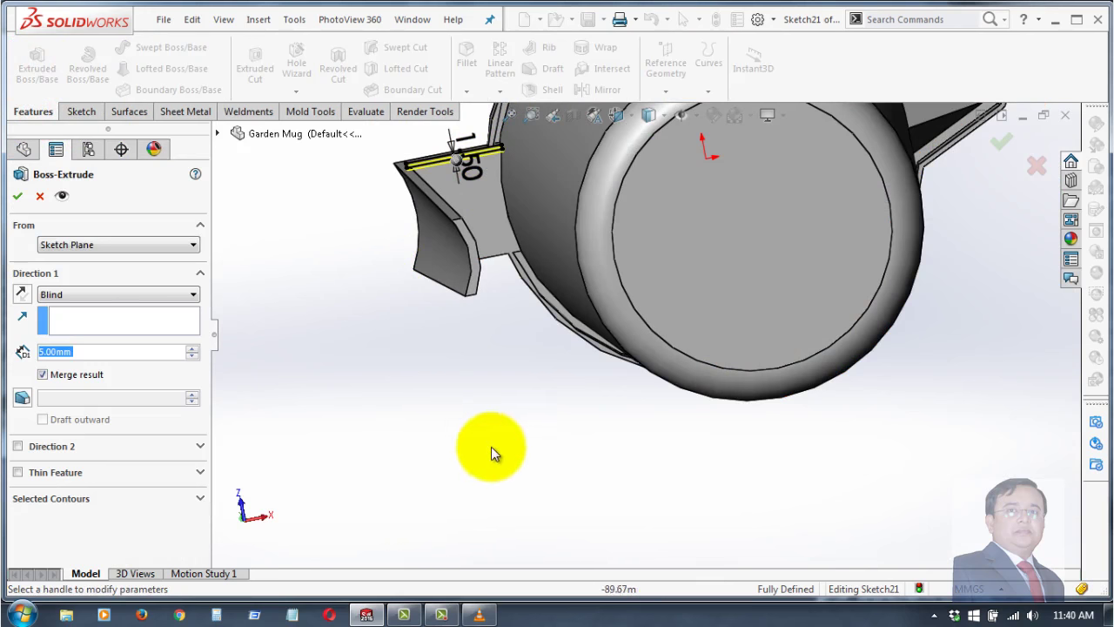
pyautogui.scroll(2, 523, 375)
pyautogui.scroll(2, 505, 165)
pyautogui.scroll(-3, 487, 216)
pyautogui.moveTo(488, 216); pyautogui.dragTo(592, 423, button='middle')
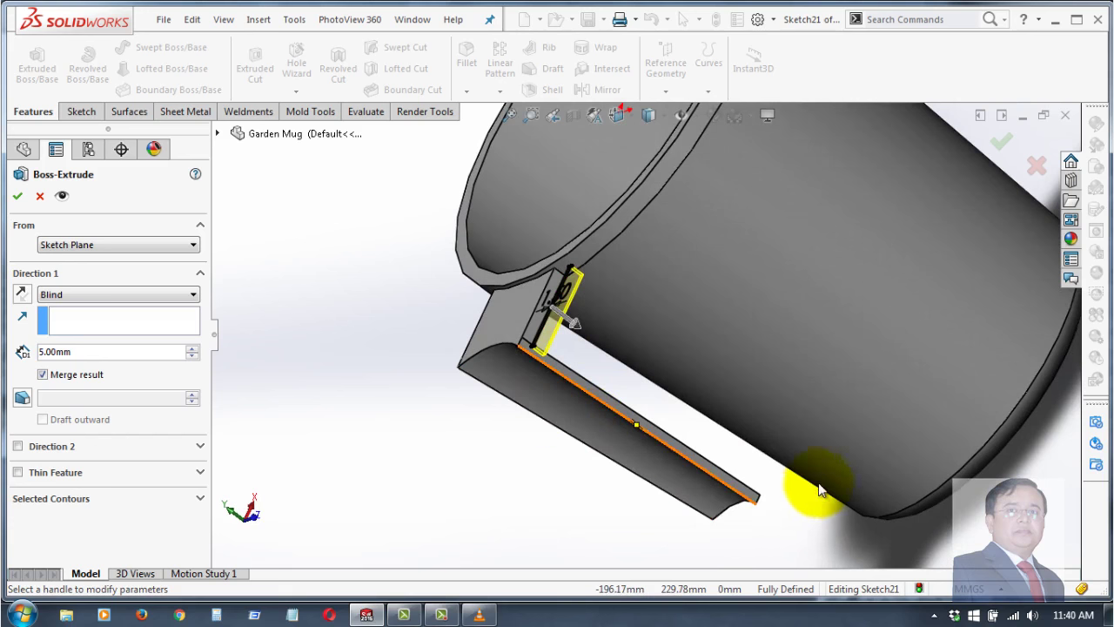
pyautogui.moveTo(810, 491); pyautogui.dragTo(781, 455, button='middle')
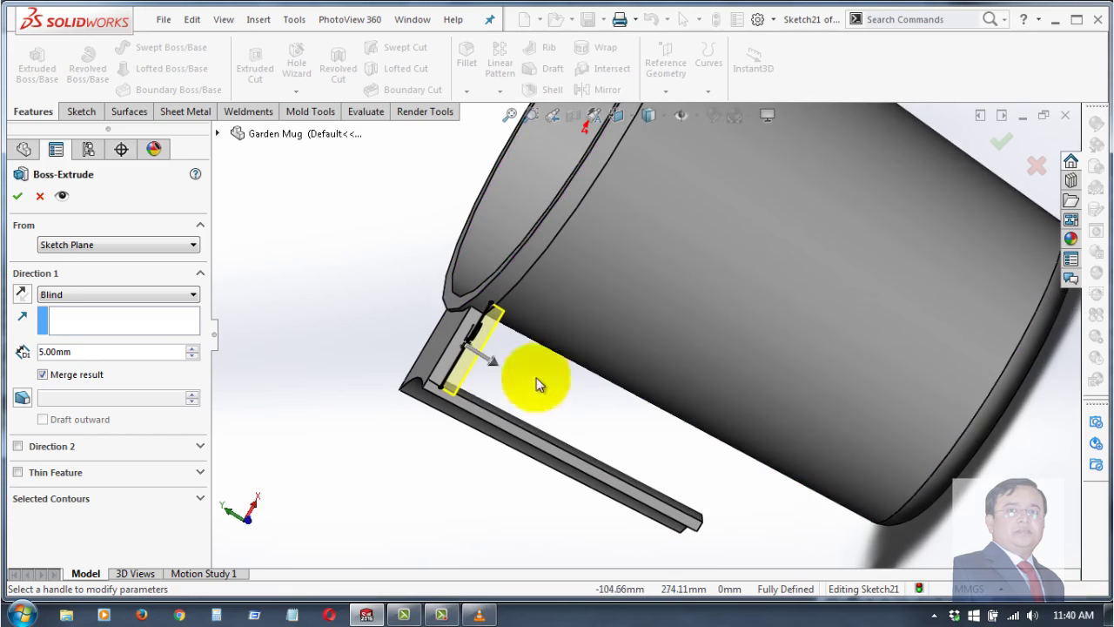
pyautogui.scroll(-2, 350, 300)
pyautogui.scroll(-2, 363, 303)
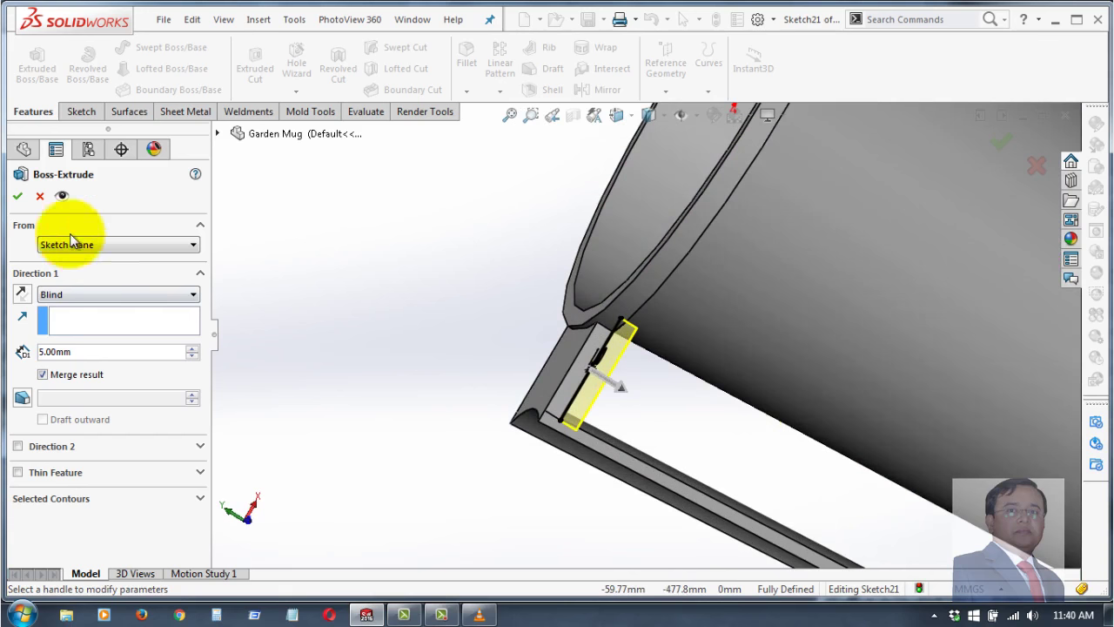
pyautogui.click(18, 196)
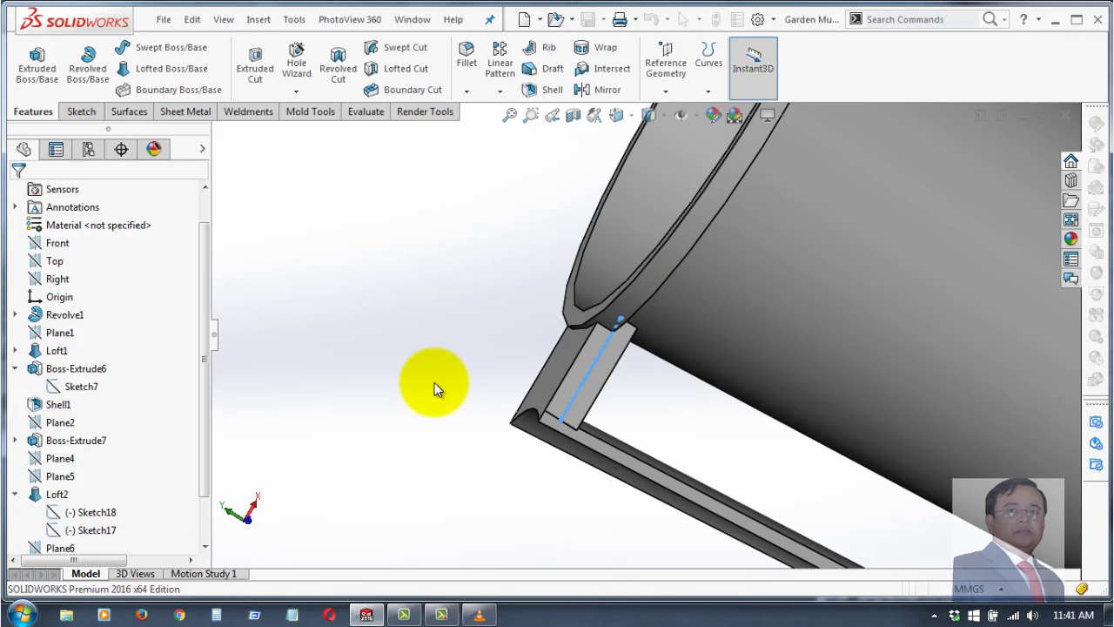
# - Orbit and zoom in to inspect the new bridge joining the handle's lower end to the mug
pyautogui.moveTo(443, 341)
pyautogui.mouseDown(button='middle')
pyautogui.moveTo(376, 234)
pyautogui.moveTo(368, 294)
pyautogui.moveTo(580, 380)
pyautogui.moveTo(593, 349)
pyautogui.moveTo(537, 398)
pyautogui.moveTo(557, 216)
pyautogui.moveTo(505, 256)
pyautogui.moveTo(494, 309)
pyautogui.moveTo(536, 291)
pyautogui.mouseUp(button='middle')
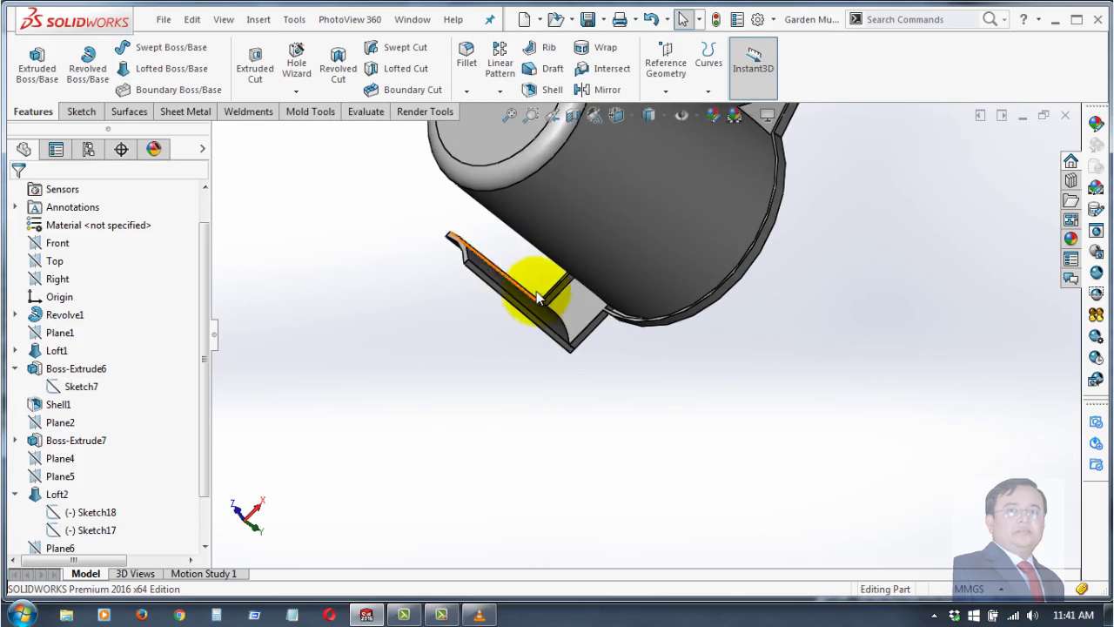
pyautogui.scroll(-3, 563, 288)
pyautogui.scroll(-3, 653, 348)
pyautogui.scroll(-2, 723, 392)
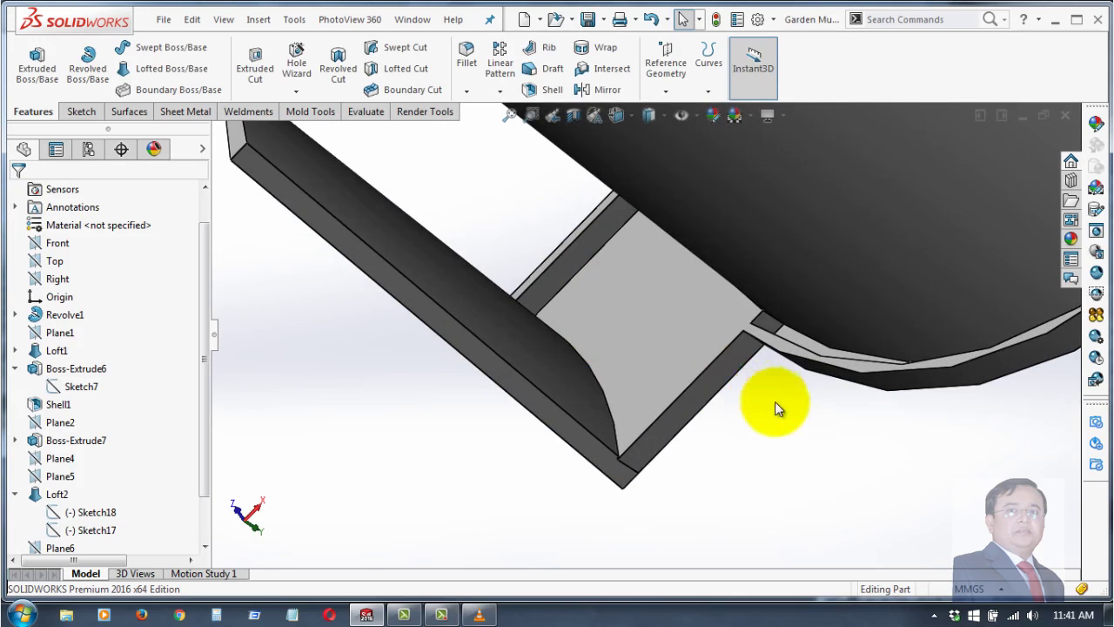
pyautogui.moveTo(777, 409)
pyautogui.mouseDown(button='middle')
pyautogui.moveTo(808, 458)
pyautogui.moveTo(928, 412)
pyautogui.moveTo(980, 452)
pyautogui.moveTo(789, 366)
pyautogui.mouseUp(button='middle')
pyautogui.scroll(5, 797, 430)
# - Start a new sketch on the handle bar's face
pyautogui.click(791, 341)
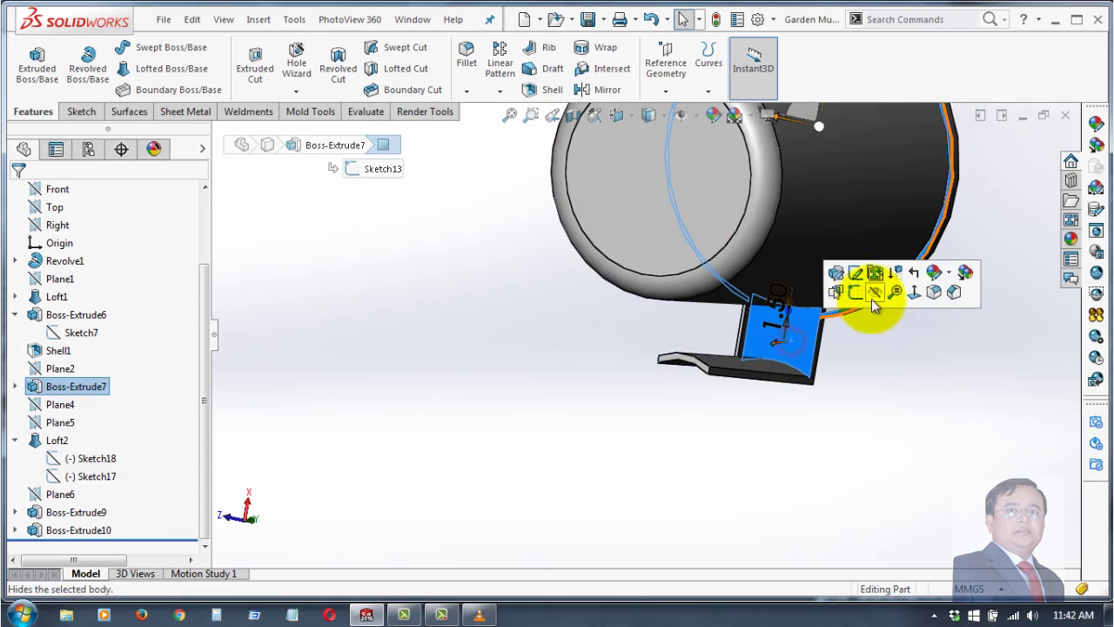
pyautogui.click(858, 293)
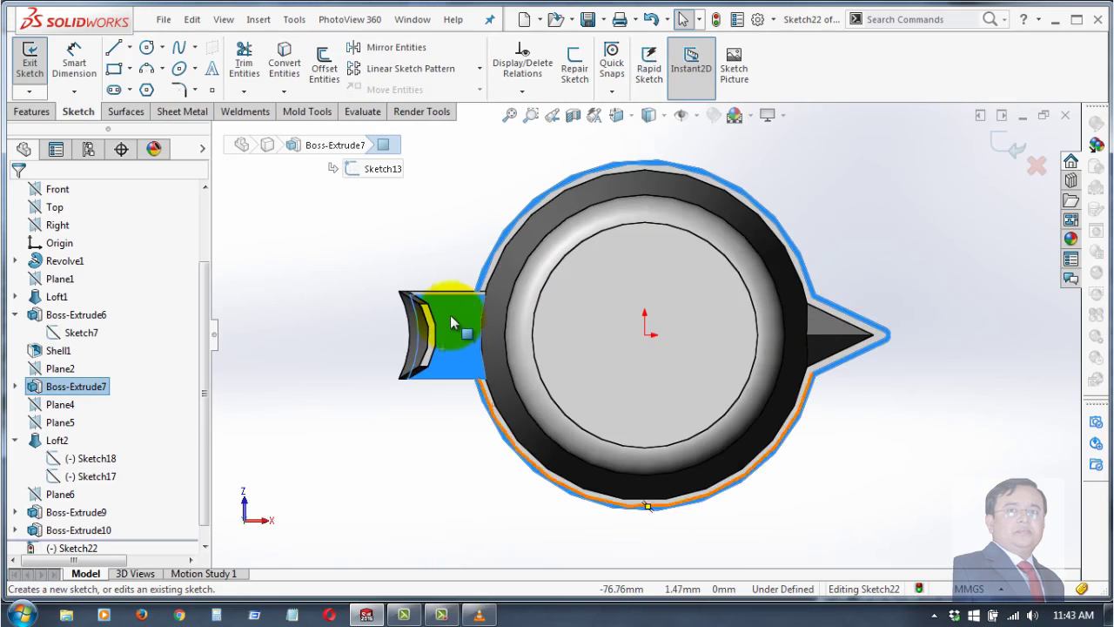
pyautogui.scroll(-2, 448, 318)
pyautogui.scroll(-3, 503, 325)
pyautogui.scroll(-1, 514, 325)
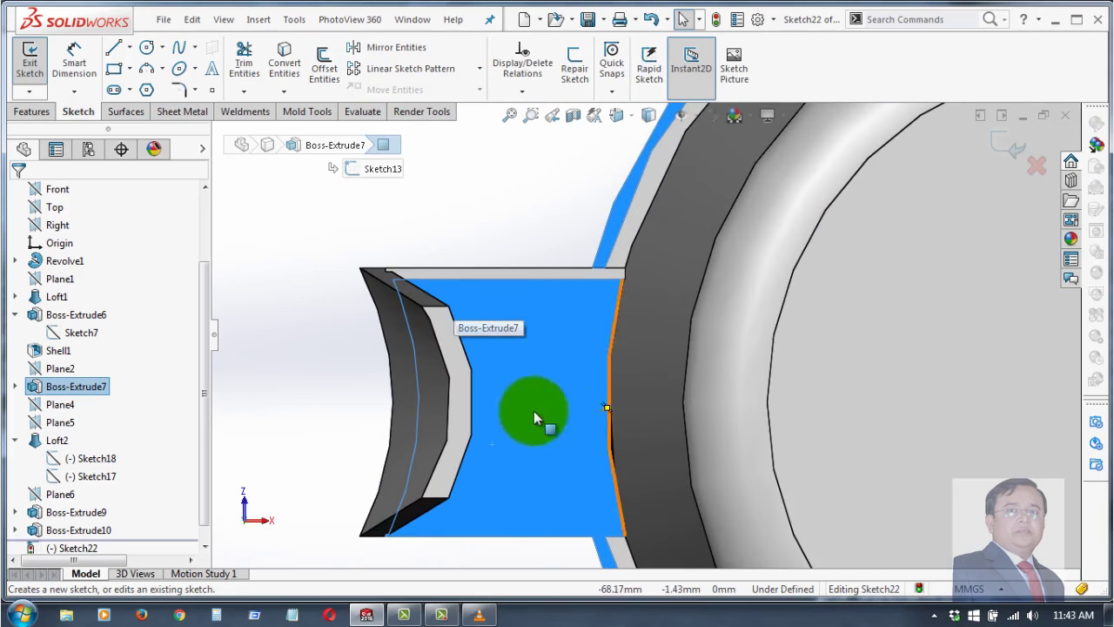
# - Draw a 29.6 mm horizontal centerline across the handle bar to the mug wall
pyautogui.click(129, 47)
pyautogui.click(161, 87)
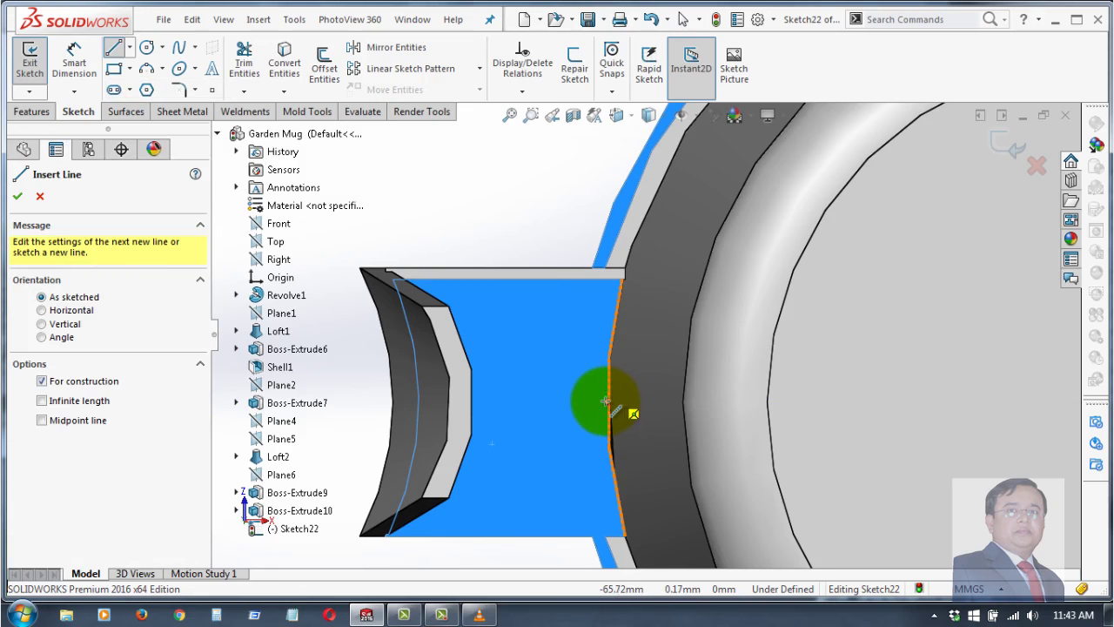
pyautogui.click(606, 402)
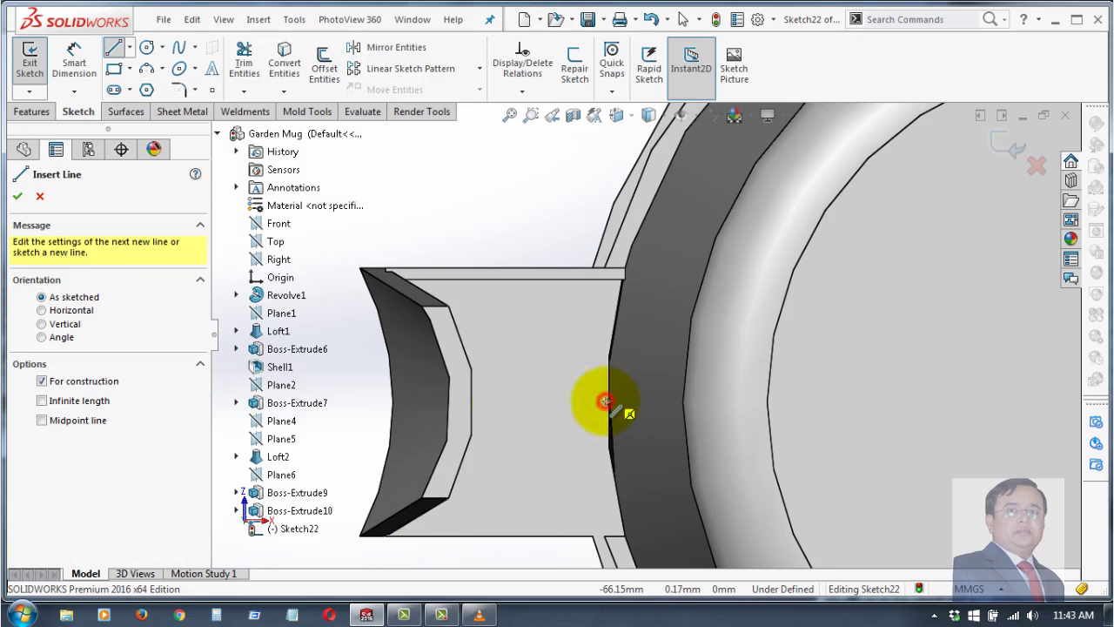
pyautogui.click(358, 403)
pyautogui.rightClick(499, 226)
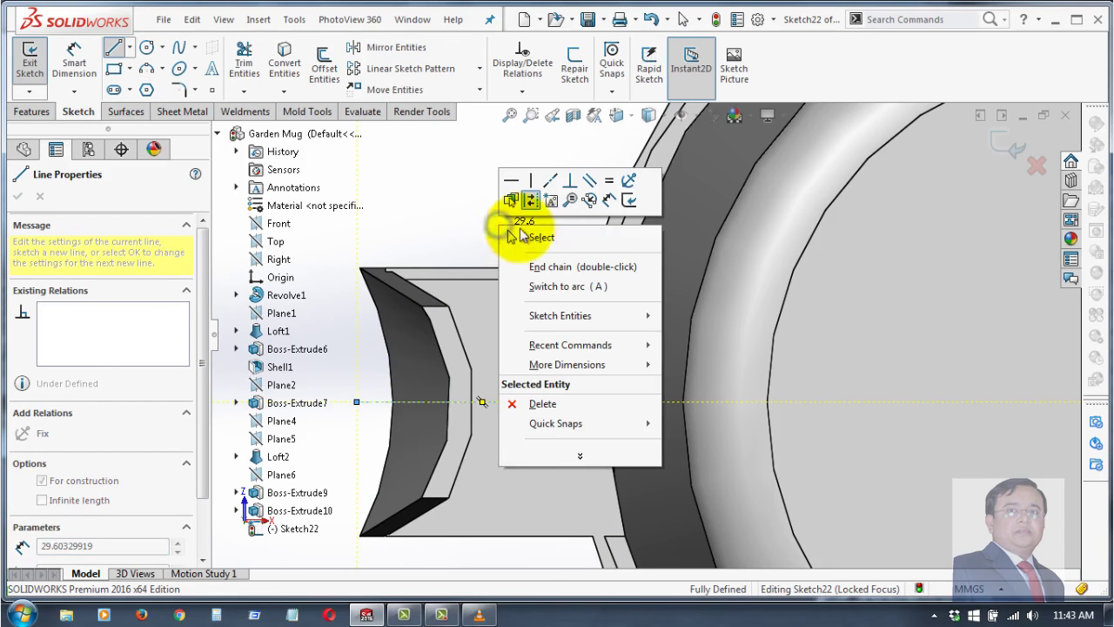
pyautogui.click(535, 236)
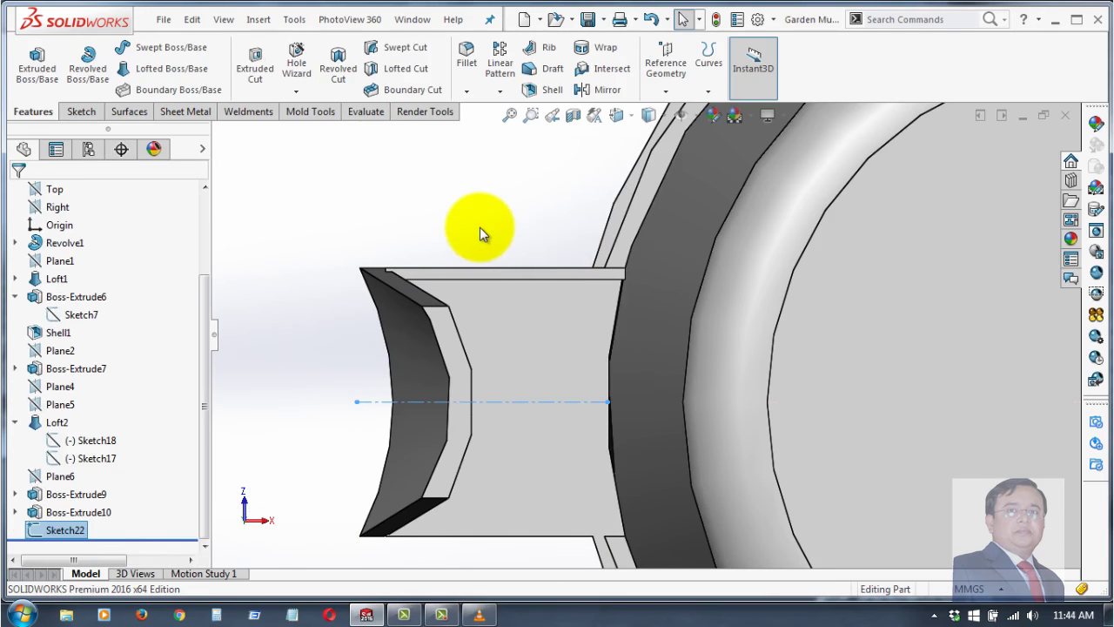
pyautogui.moveTo(388, 243); pyautogui.dragTo(304, 403, button='middle')
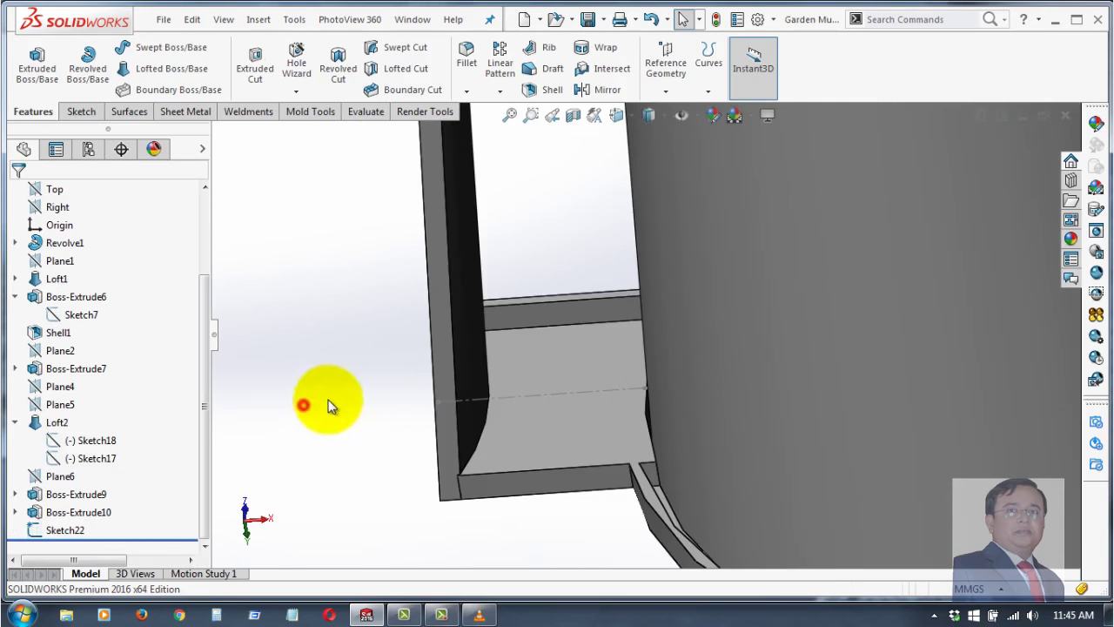
# - Create a reference plane through the Sketch22 centerline and the handle's top corner point
pyautogui.click(676, 93)
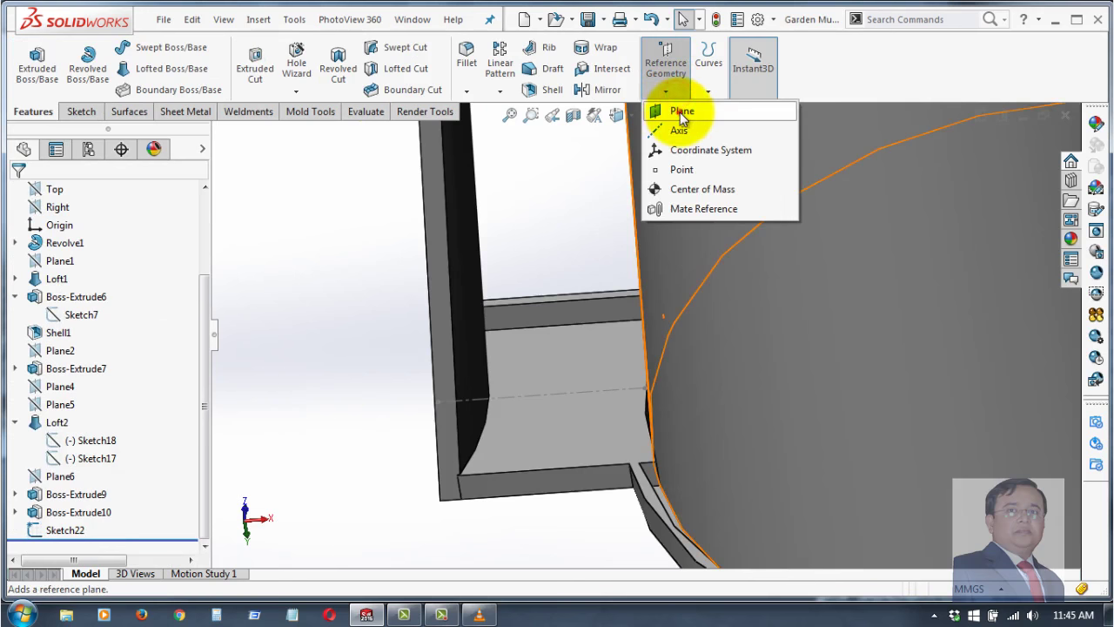
pyautogui.click(682, 113)
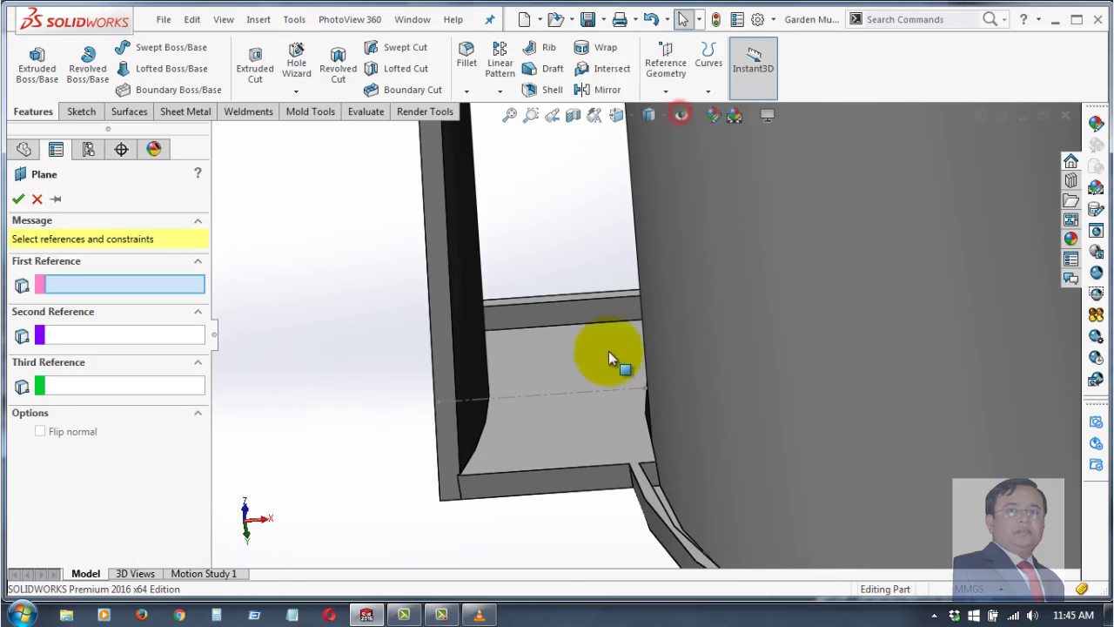
pyautogui.click(551, 397)
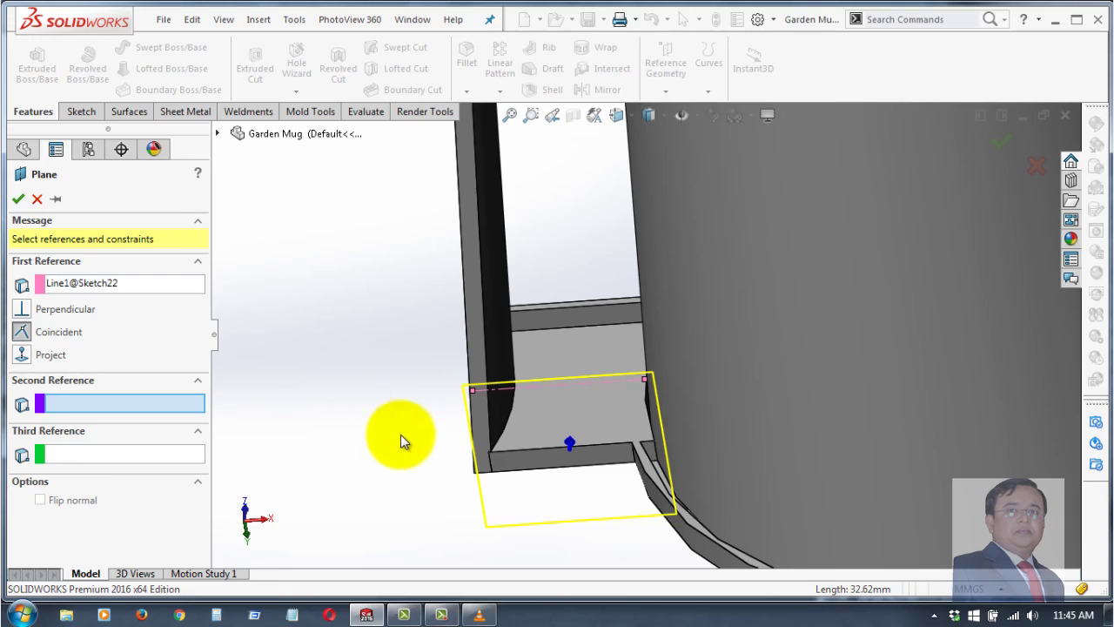
pyautogui.scroll(-3, 341, 349)
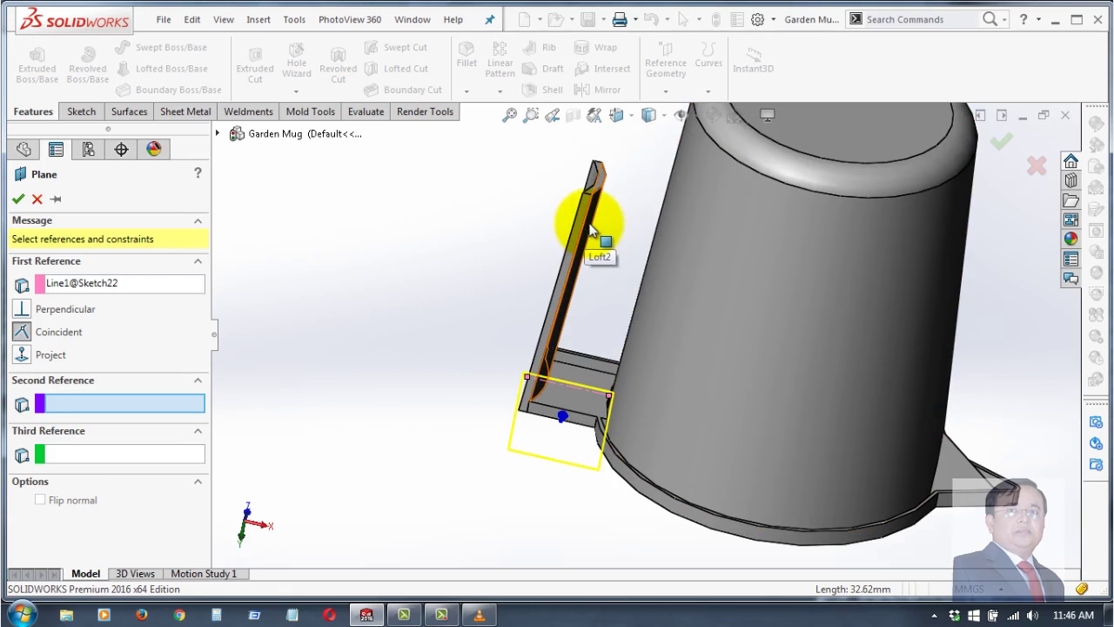
pyautogui.moveTo(599, 339)
pyautogui.mouseDown(button='middle')
pyautogui.moveTo(684, 392)
pyautogui.moveTo(696, 477)
pyautogui.moveTo(688, 443)
pyautogui.mouseUp(button='middle')
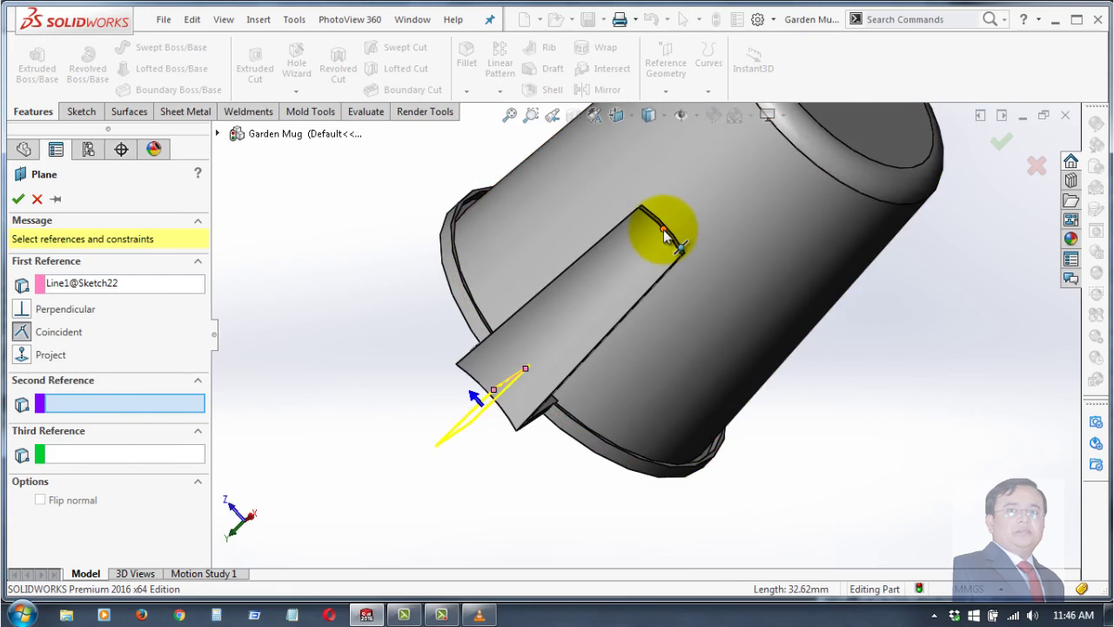
pyautogui.click(676, 255)
pyautogui.moveTo(707, 381); pyautogui.dragTo(589, 249, button='middle')
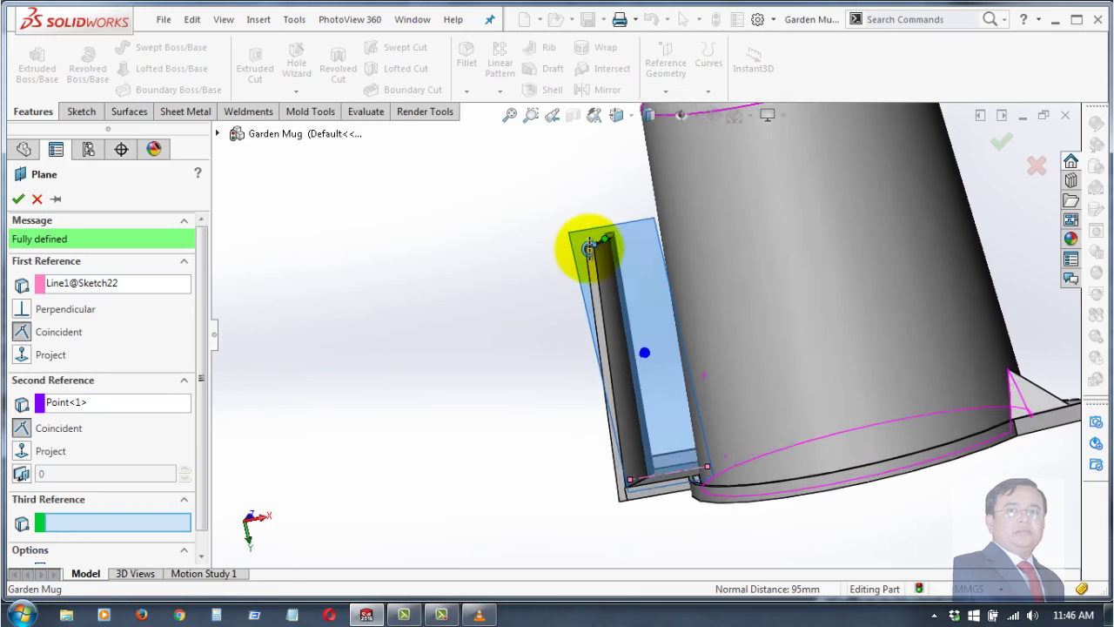
pyautogui.click(18, 200)
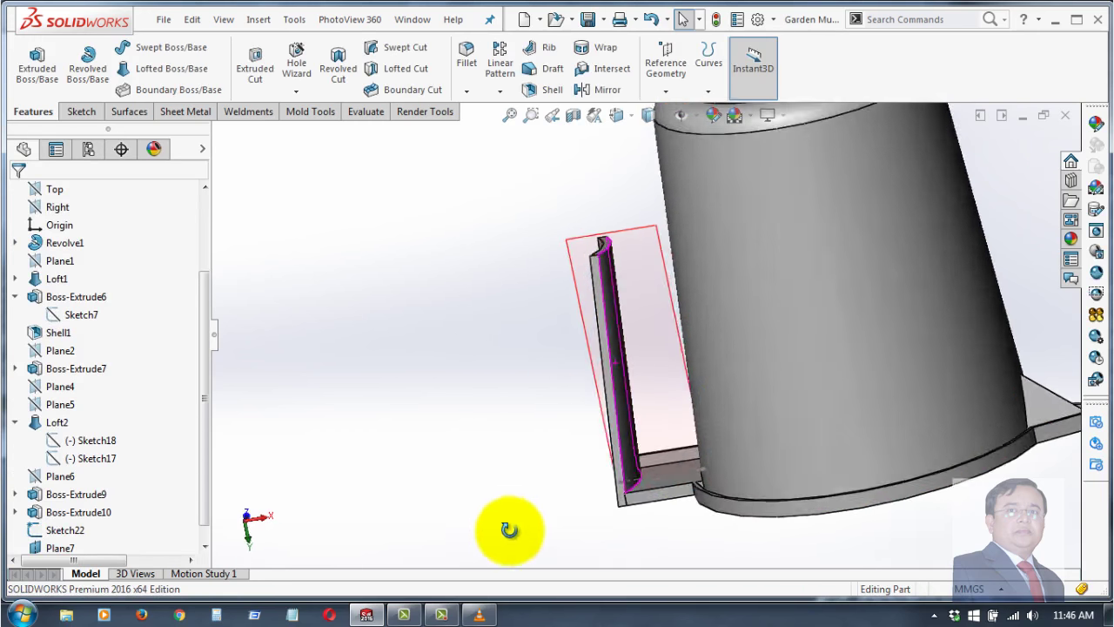
# - Select Boss-Extrude10 in the feature tree and bring up the Linear Pattern dropdown
pyautogui.moveTo(510, 530)
pyautogui.mouseDown(button='middle')
pyautogui.moveTo(535, 584)
pyautogui.moveTo(510, 427)
pyautogui.moveTo(455, 356)
pyautogui.moveTo(505, 529)
pyautogui.mouseUp(button='middle')
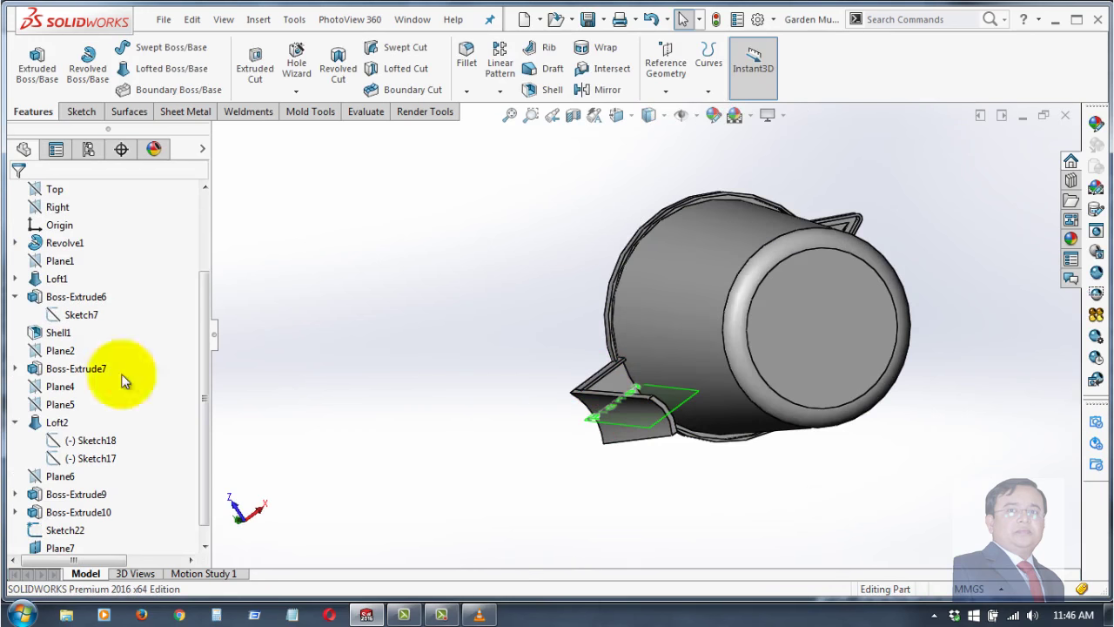
pyautogui.click(54, 516)
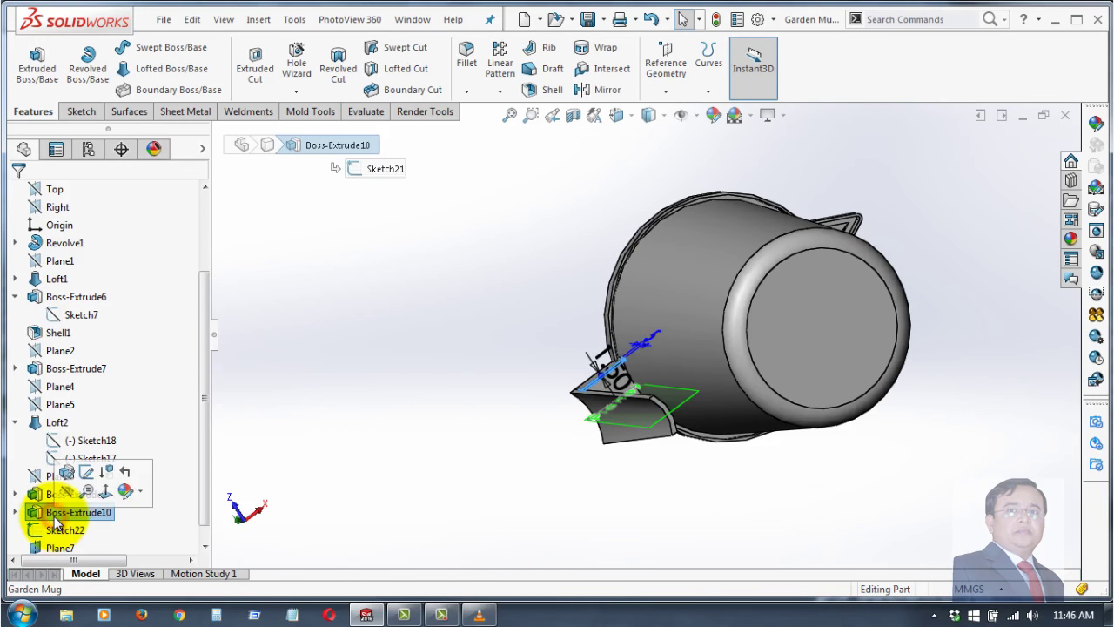
pyautogui.click(493, 93)
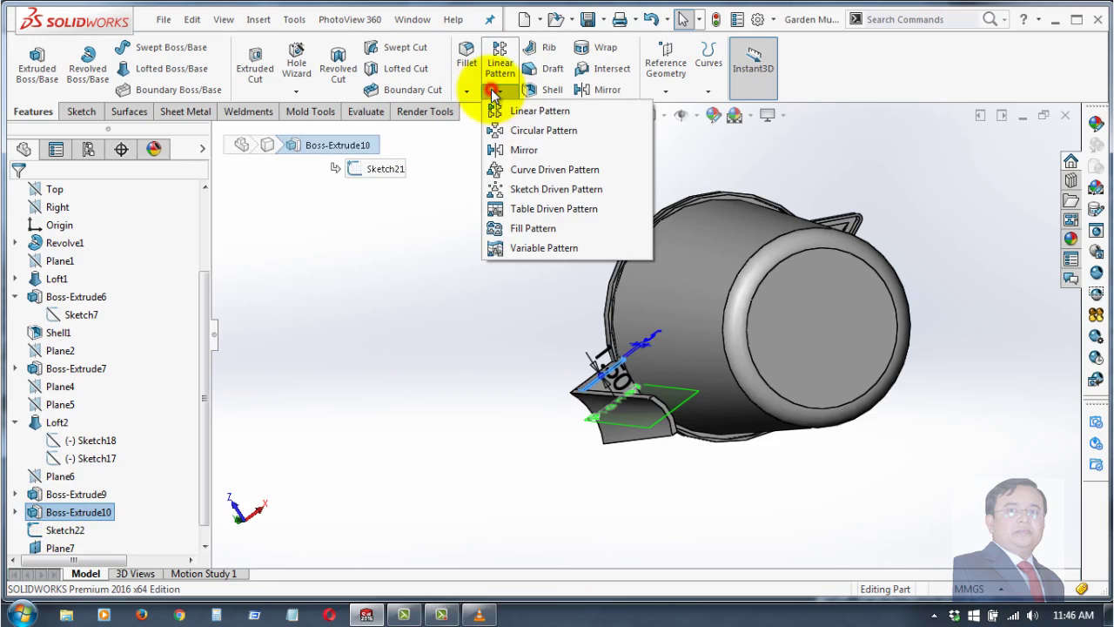
# - Create Mirror1, copying Boss-Extrude10 across Plane7
pyautogui.click(519, 150)
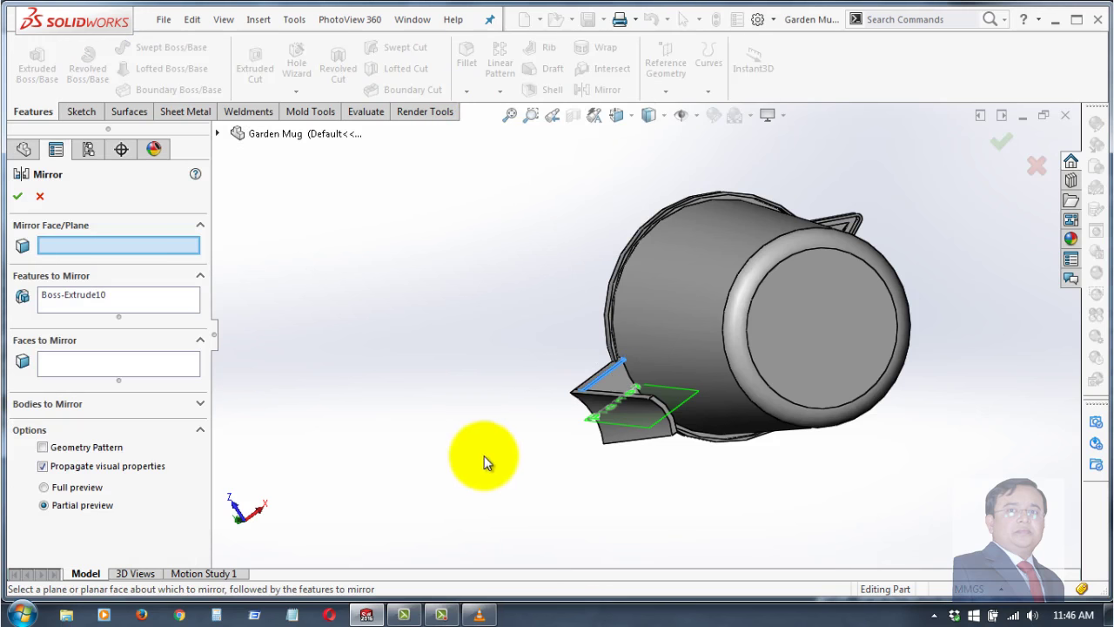
pyautogui.moveTo(479, 447); pyautogui.dragTo(437, 278, button='middle')
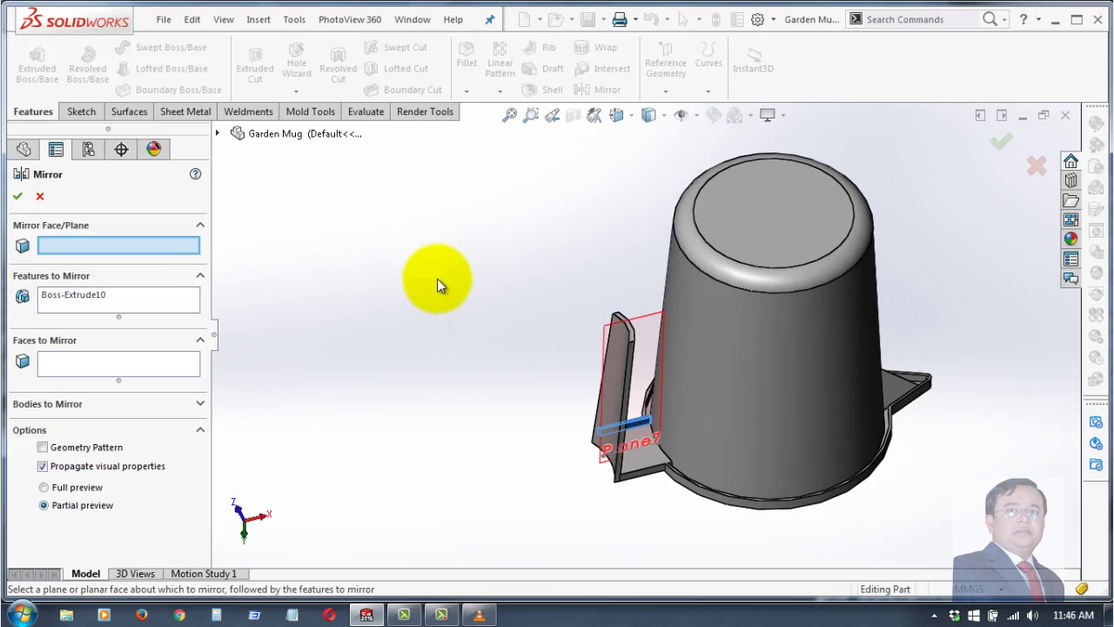
pyautogui.click(649, 344)
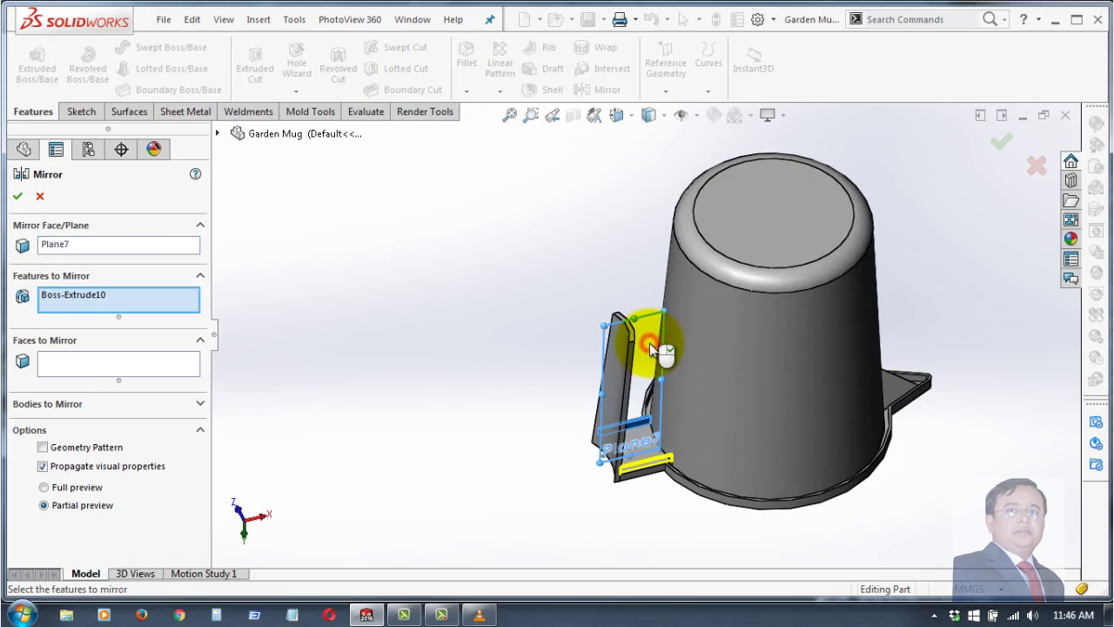
pyautogui.click(18, 199)
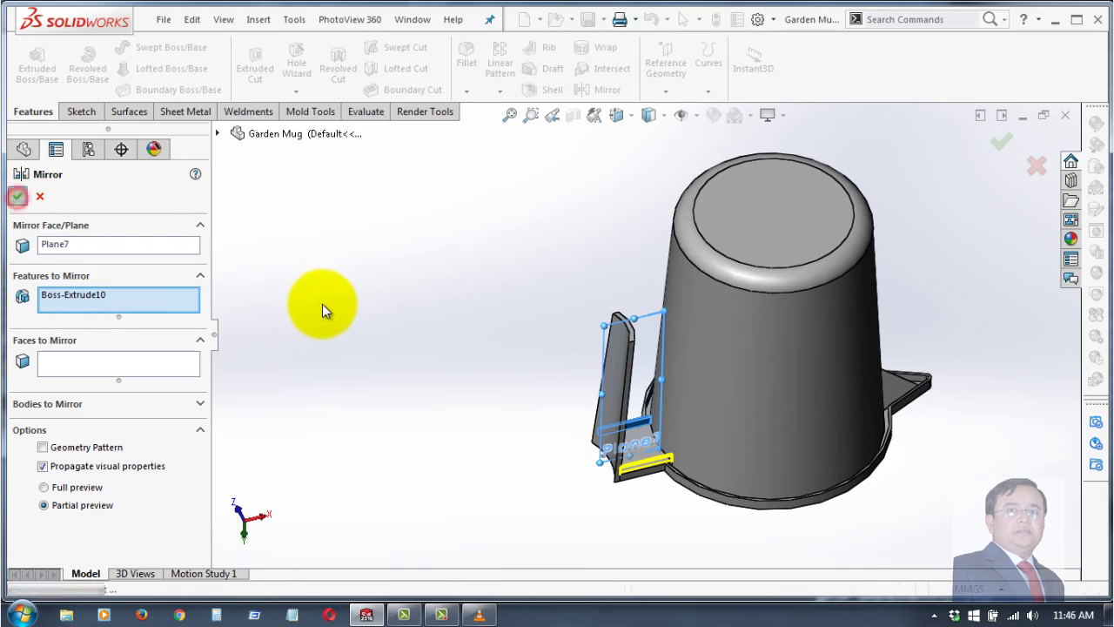
# - Orbit and zoom around the handle to inspect the mirrored bridge from several angles
pyautogui.moveTo(425, 321)
pyautogui.mouseDown(button='middle')
pyautogui.moveTo(406, 497)
pyautogui.moveTo(428, 427)
pyautogui.moveTo(508, 478)
pyautogui.moveTo(505, 427)
pyautogui.moveTo(527, 448)
pyautogui.moveTo(562, 418)
pyautogui.moveTo(527, 406)
pyautogui.moveTo(515, 373)
pyautogui.mouseUp(button='middle')
pyautogui.scroll(-3, 594, 243)
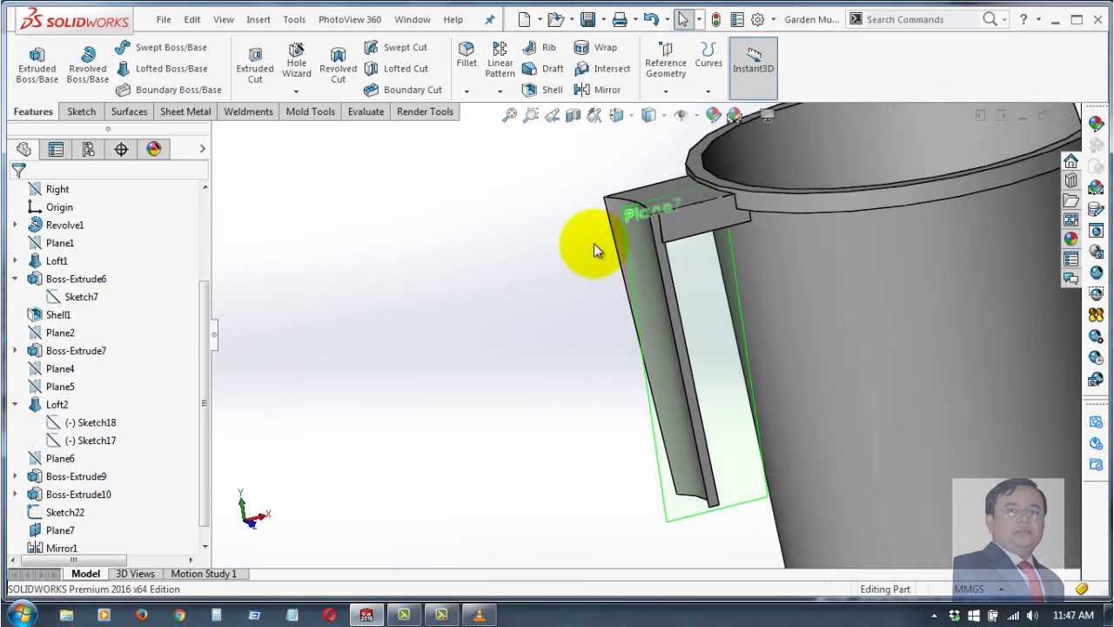
pyautogui.scroll(-2, 755, 302)
pyautogui.scroll(-1, 717, 248)
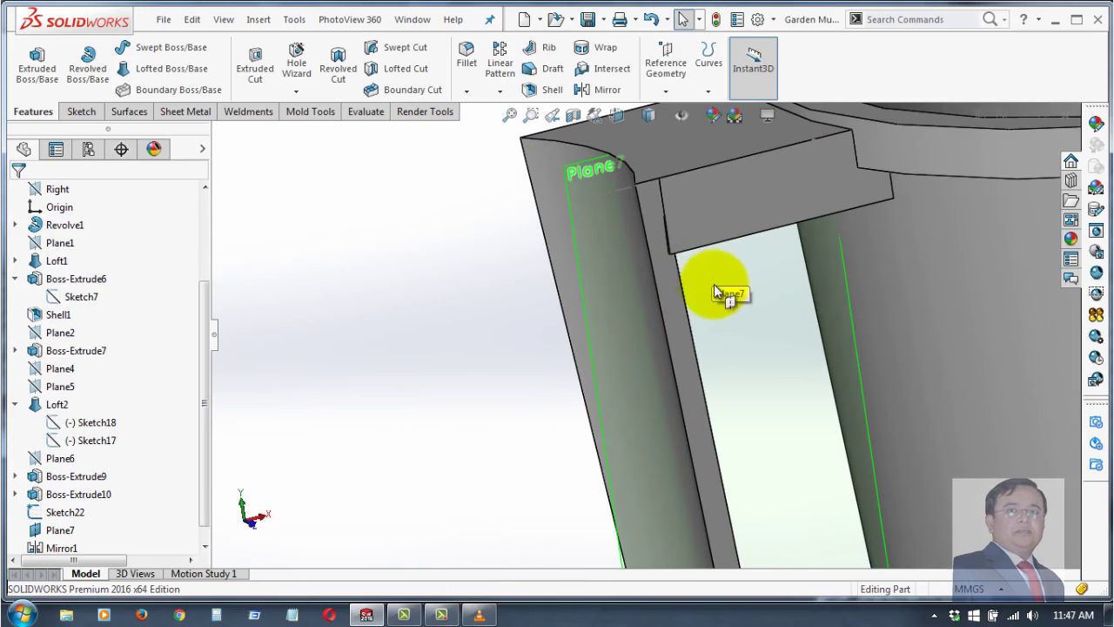
pyautogui.moveTo(734, 301)
pyautogui.mouseDown(button='middle')
pyautogui.moveTo(642, 249)
pyautogui.moveTo(639, 156)
pyautogui.moveTo(615, 121)
pyautogui.moveTo(639, 69)
pyautogui.moveTo(622, 108)
pyautogui.mouseUp(button='middle')
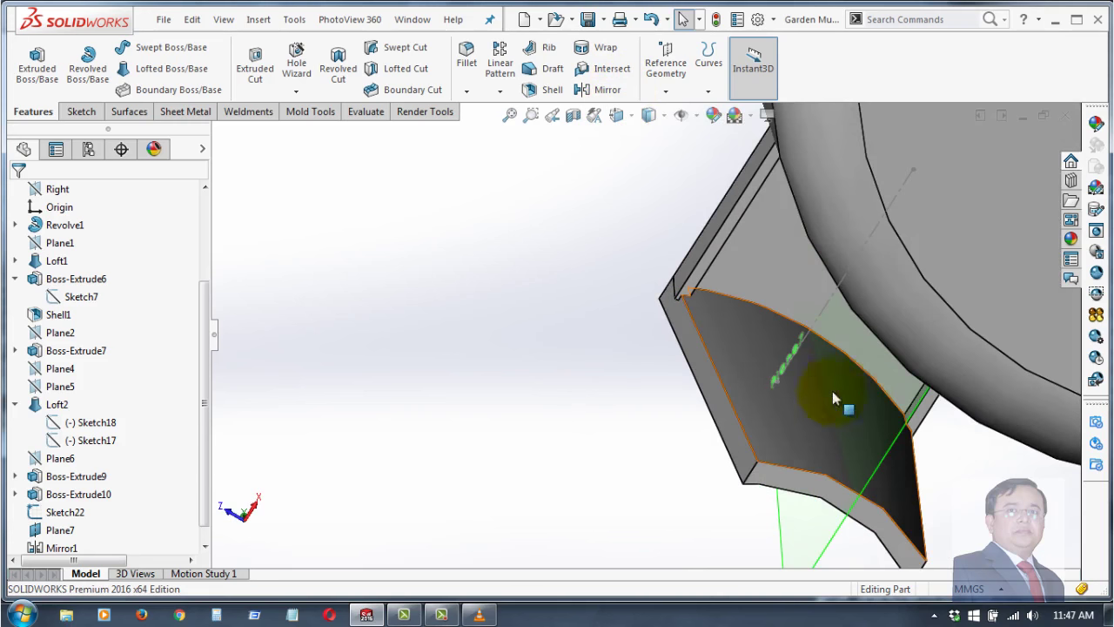
pyautogui.moveTo(992, 505)
pyautogui.mouseDown(button='middle')
pyautogui.moveTo(895, 414)
pyautogui.moveTo(1045, 447)
pyautogui.mouseUp(button='middle')
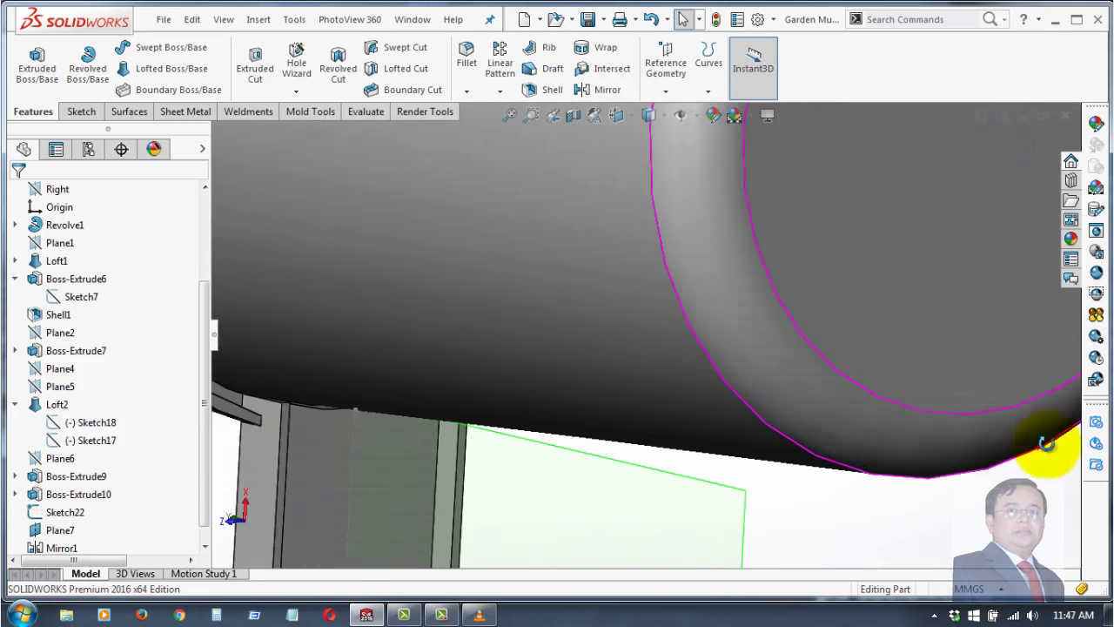
pyautogui.scroll(5, 858, 517)
pyautogui.scroll(2, 734, 465)
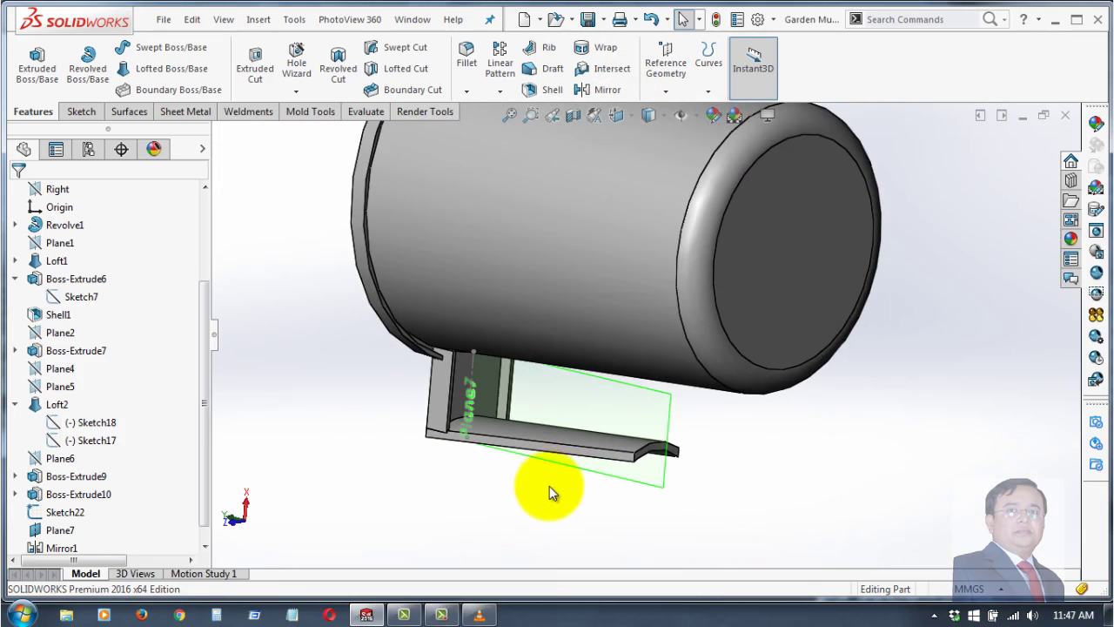
pyautogui.hotkey('ctrl', '8')
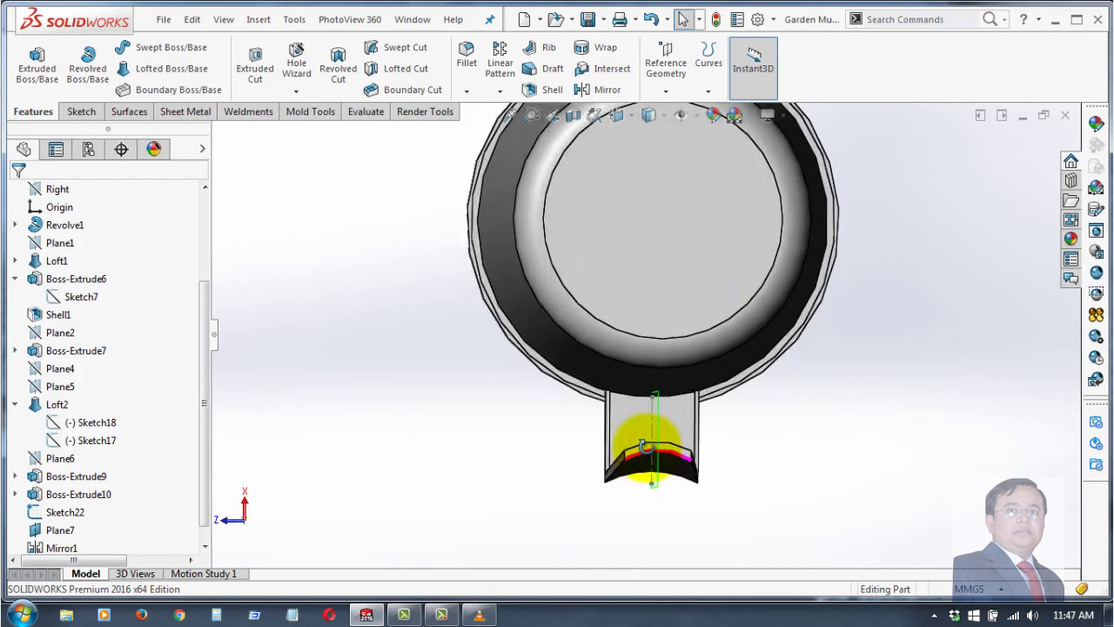
pyautogui.moveTo(644, 445); pyautogui.dragTo(652, 478, button='middle')
pyautogui.moveTo(731, 463); pyautogui.dragTo(670, 419, button='middle')
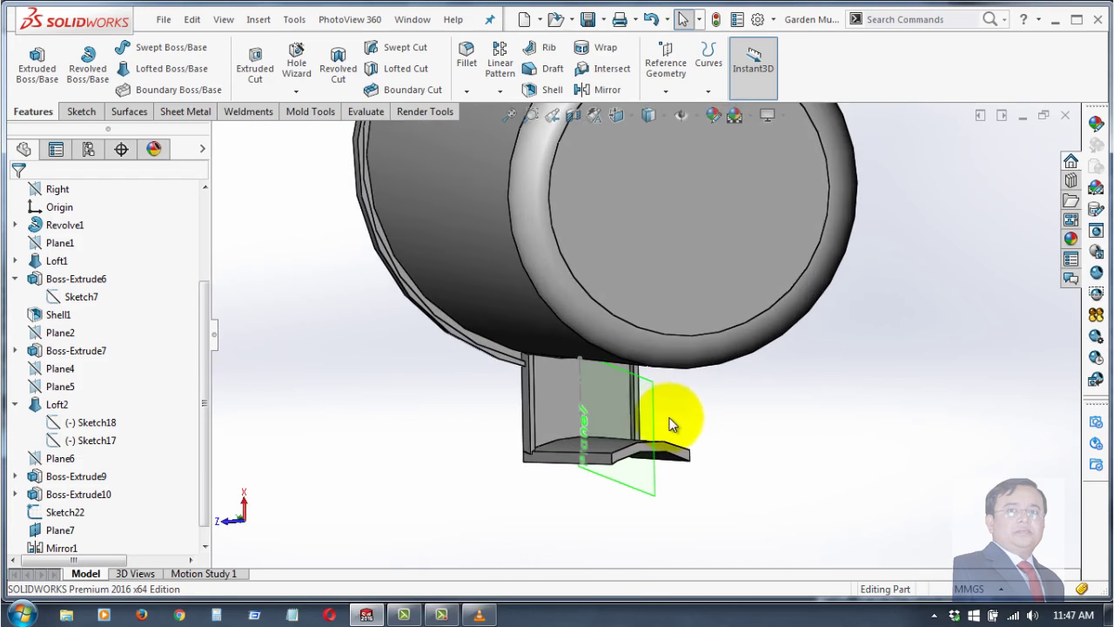
# - Hide Plane7 and select the bottom face of the handle's lower bar
pyautogui.click(648, 416)
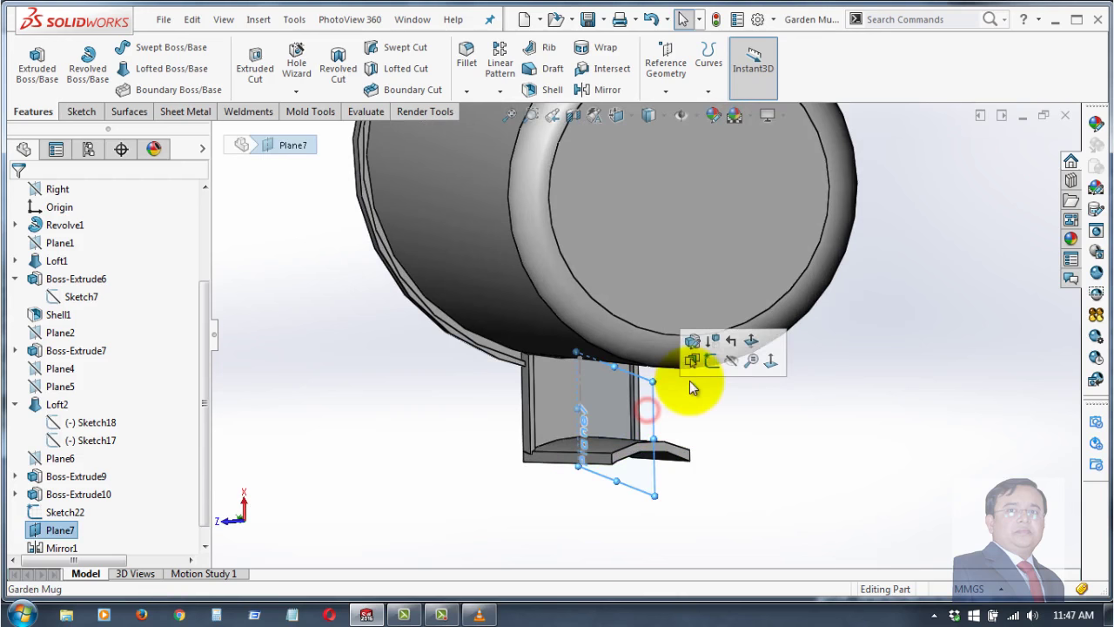
pyautogui.click(737, 361)
pyautogui.moveTo(729, 419); pyautogui.dragTo(709, 444, button='middle')
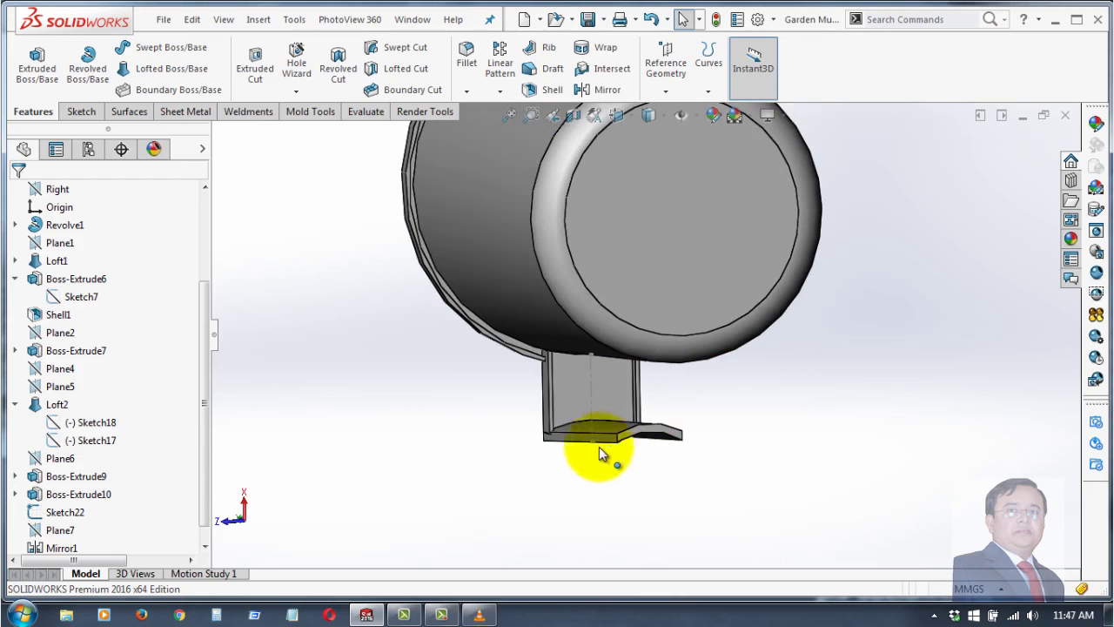
pyautogui.scroll(-1, 92, 504)
pyautogui.moveTo(374, 470); pyautogui.dragTo(456, 448, button='middle')
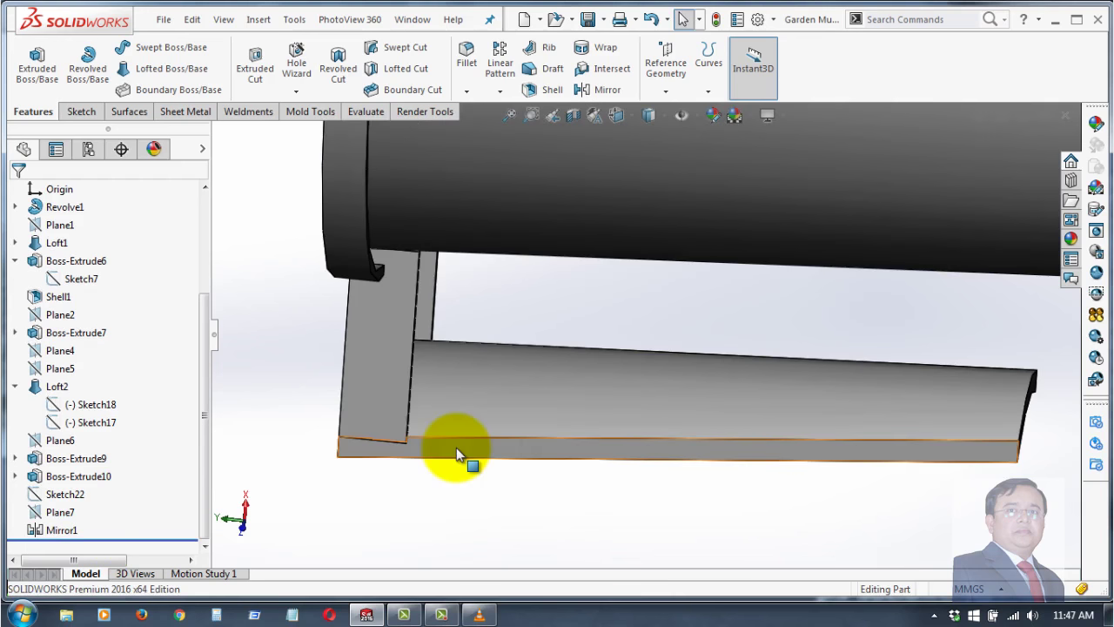
pyautogui.click(456, 447)
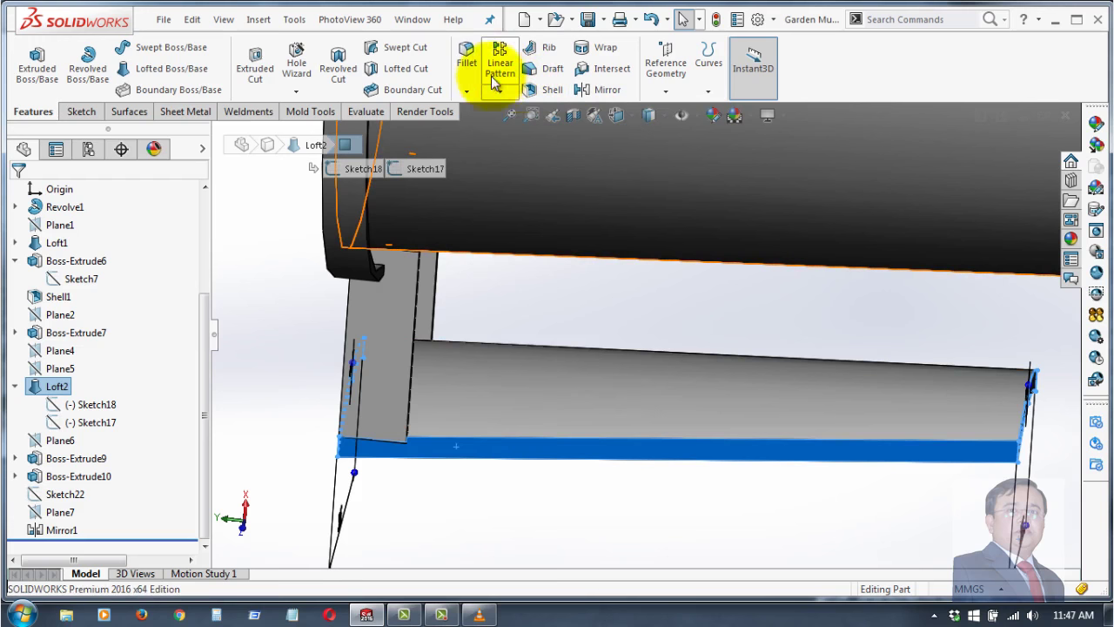
# - Create Plane8 coincident with the lower bar's bottom face
pyautogui.click(666, 70)
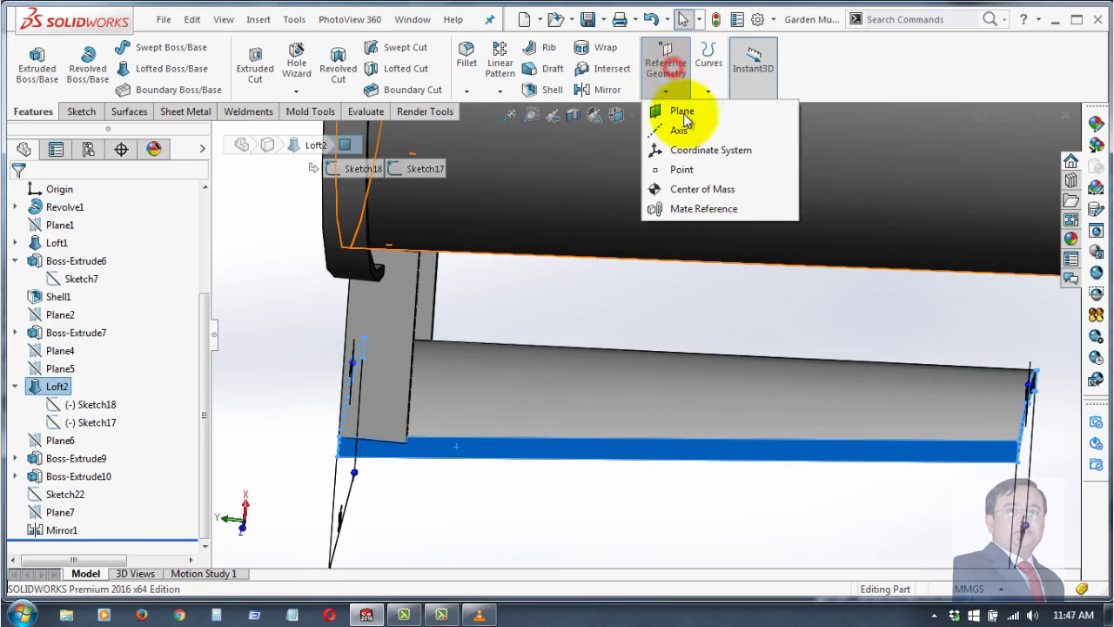
pyautogui.click(683, 113)
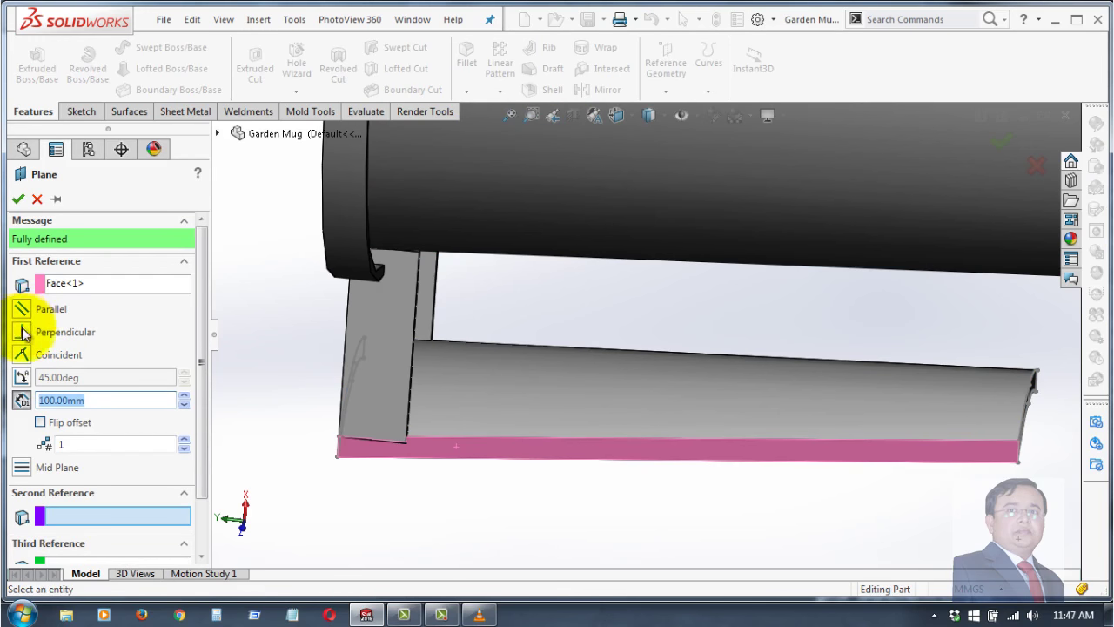
pyautogui.click(22, 355)
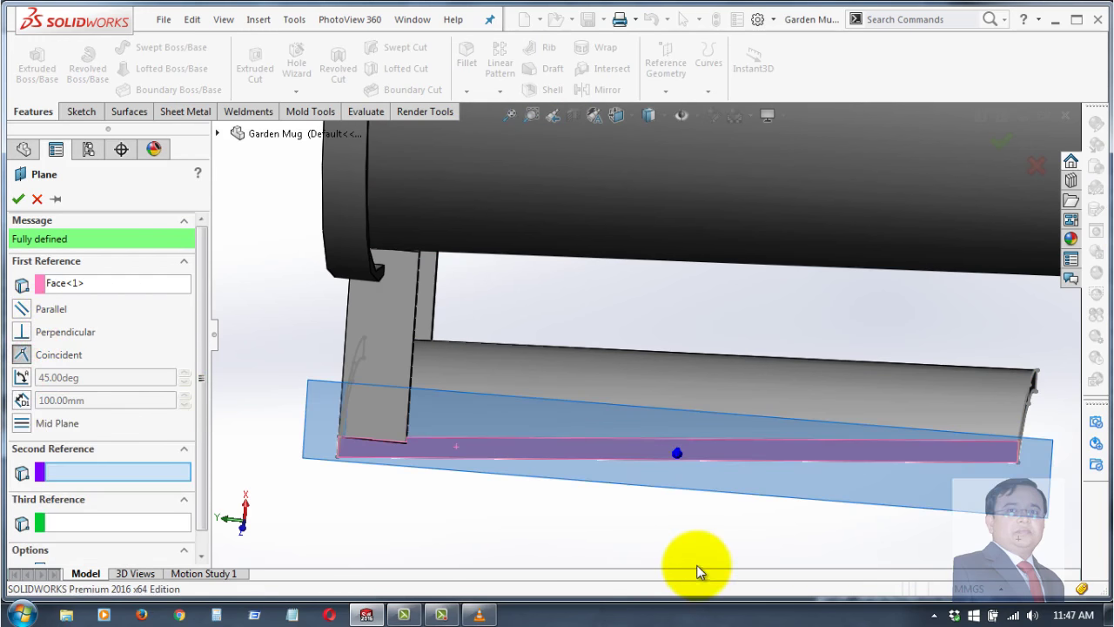
pyautogui.moveTo(697, 572)
pyautogui.mouseDown(button='middle')
pyautogui.moveTo(637, 527)
pyautogui.moveTo(633, 569)
pyautogui.moveTo(677, 554)
pyautogui.mouseUp(button='middle')
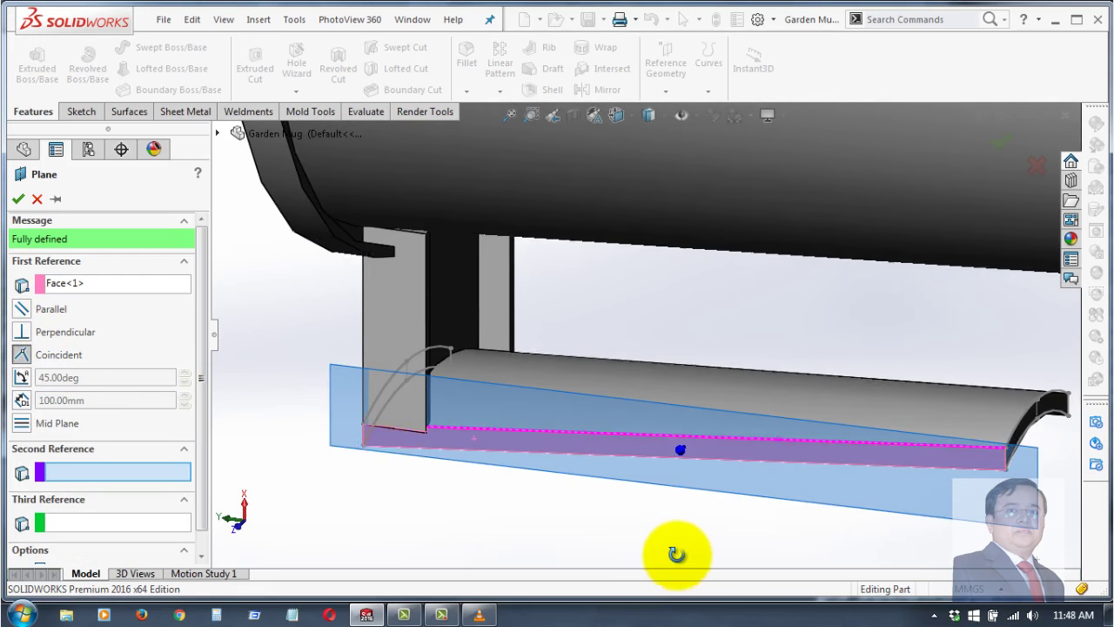
pyautogui.click(17, 199)
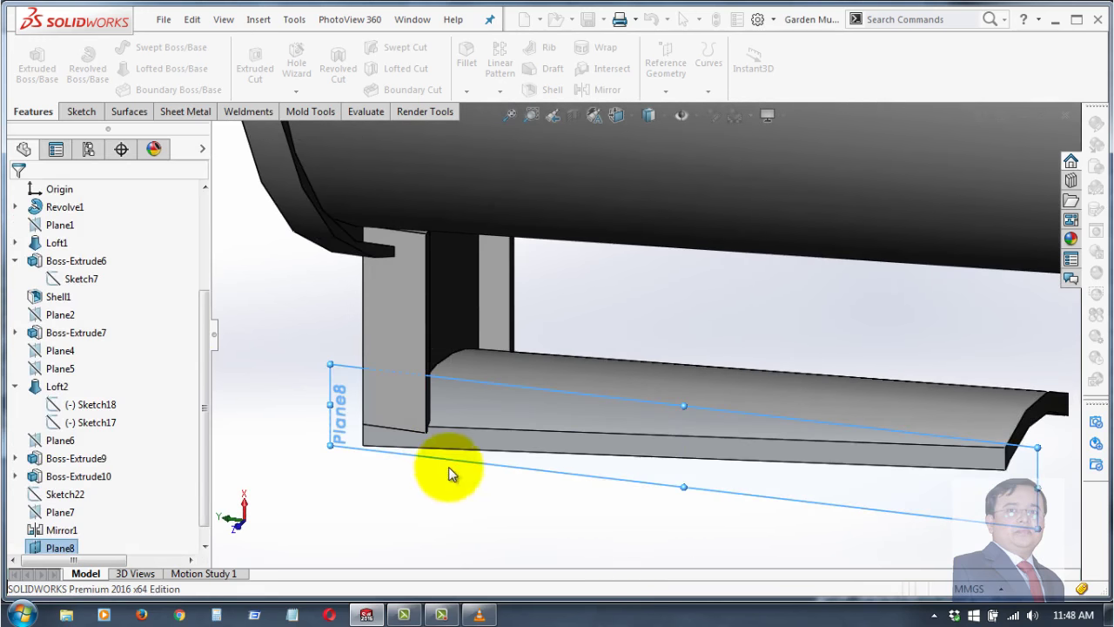
# - Start a new sketch on Plane8 and zoom in on the handle
pyautogui.click(544, 441)
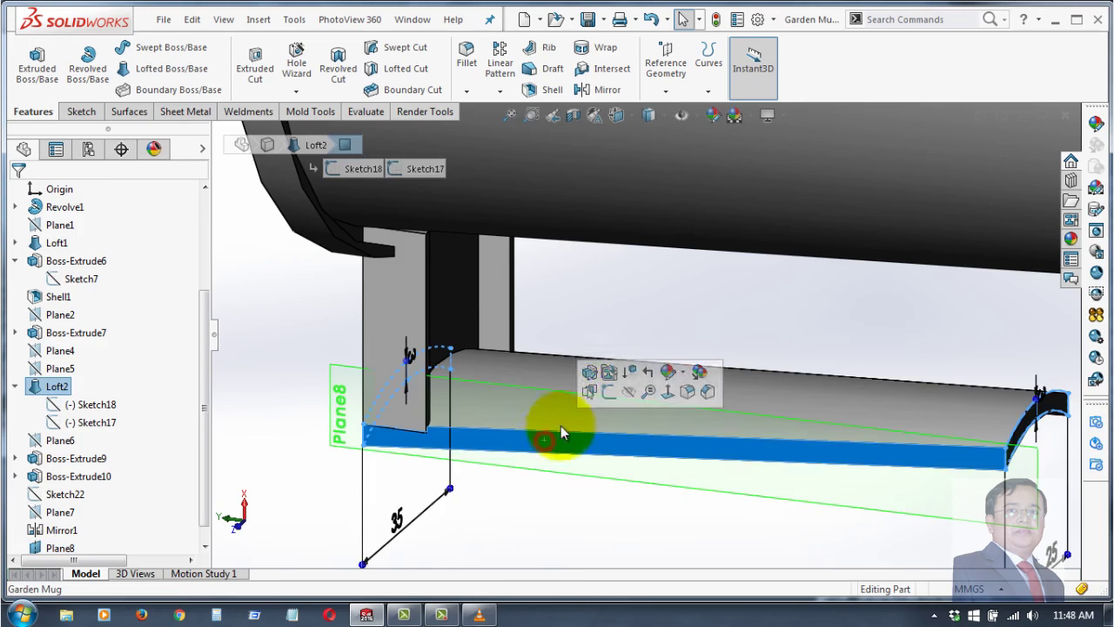
pyautogui.click(611, 393)
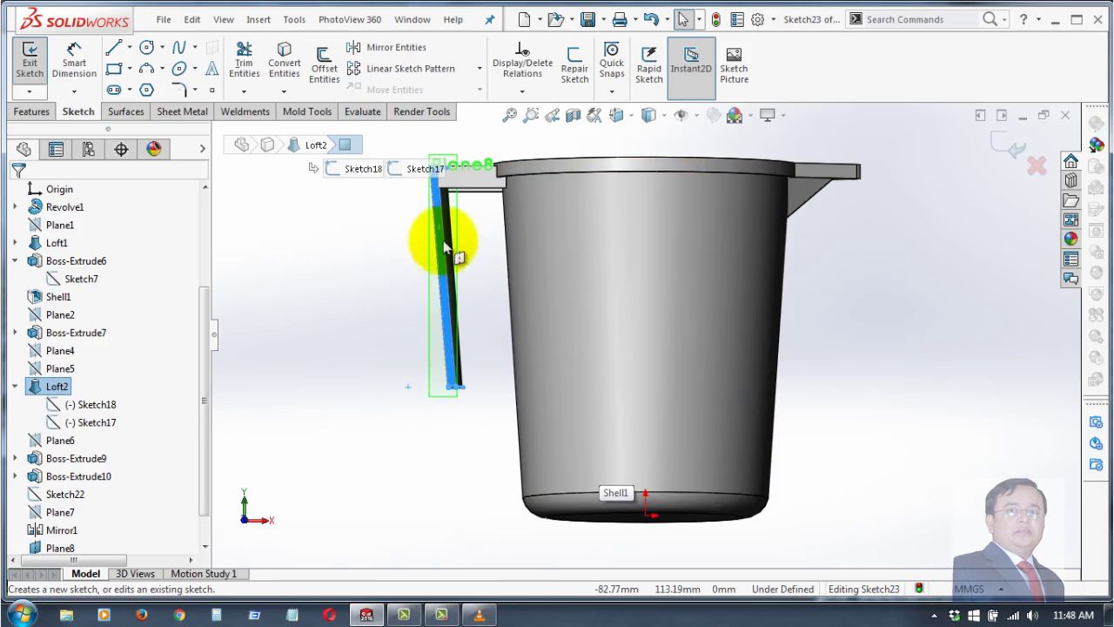
pyautogui.scroll(-2, 453, 226)
pyautogui.scroll(-2, 471, 212)
pyautogui.scroll(-2, 487, 220)
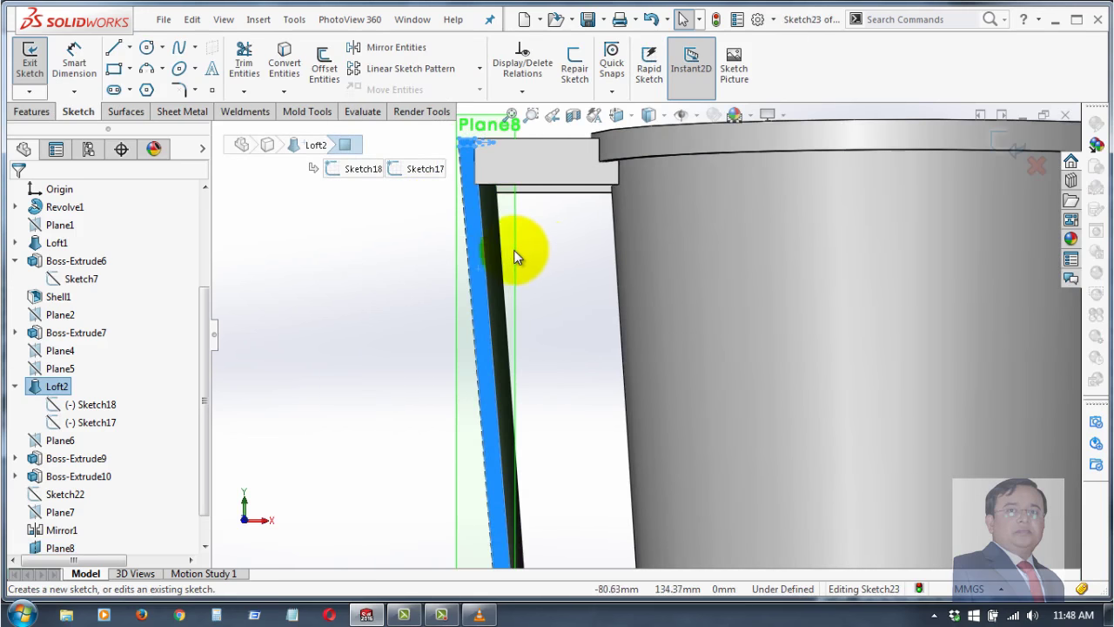
pyautogui.scroll(-2, 514, 250)
pyautogui.scroll(-2, 514, 253)
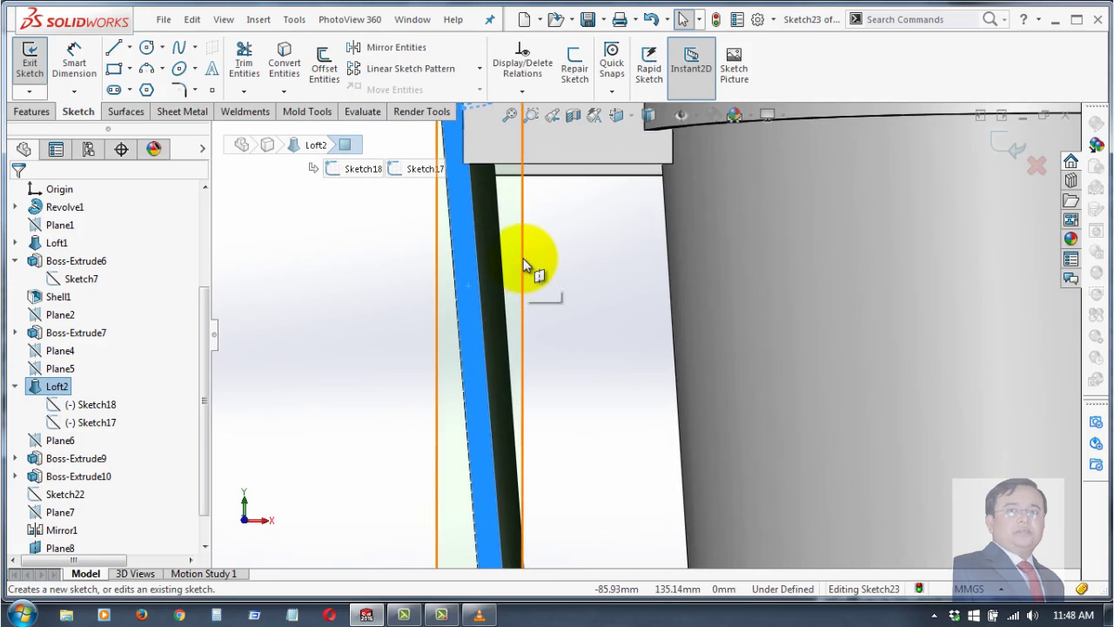
pyautogui.scroll(1, 522, 261)
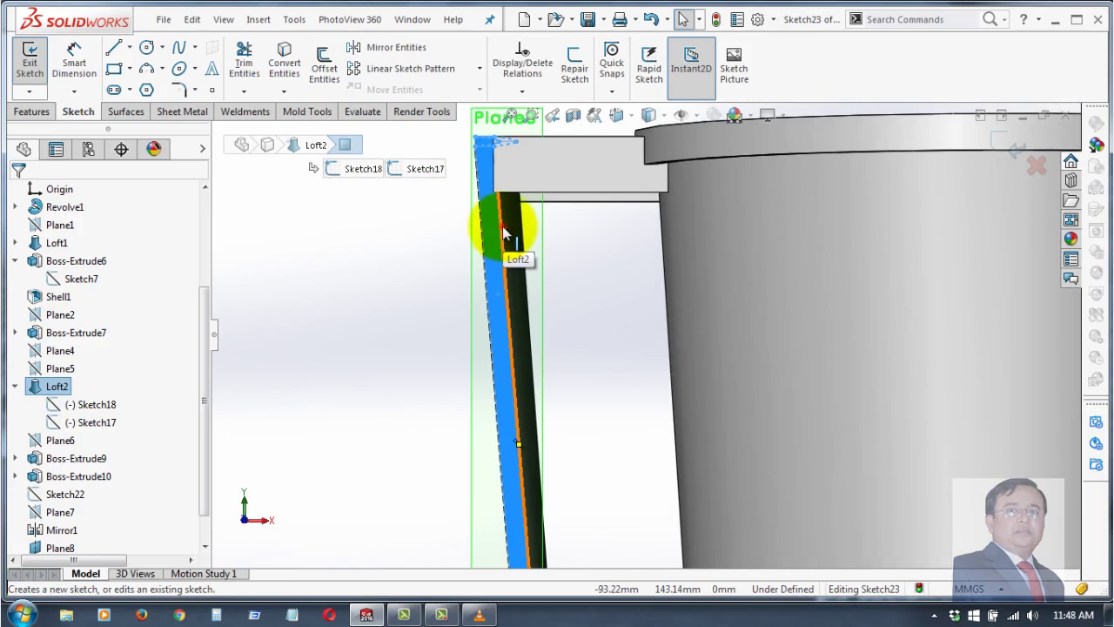
# - Convert the handle's outer edge into a fully defined 90.42 mm sketch line
pyautogui.click(503, 230)
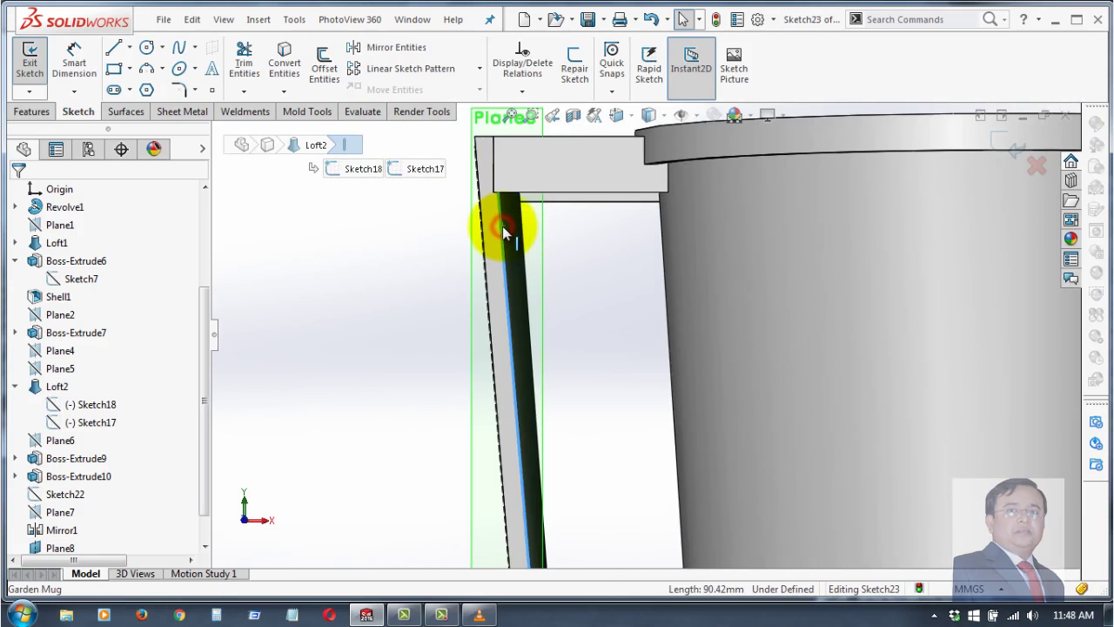
pyautogui.click(284, 52)
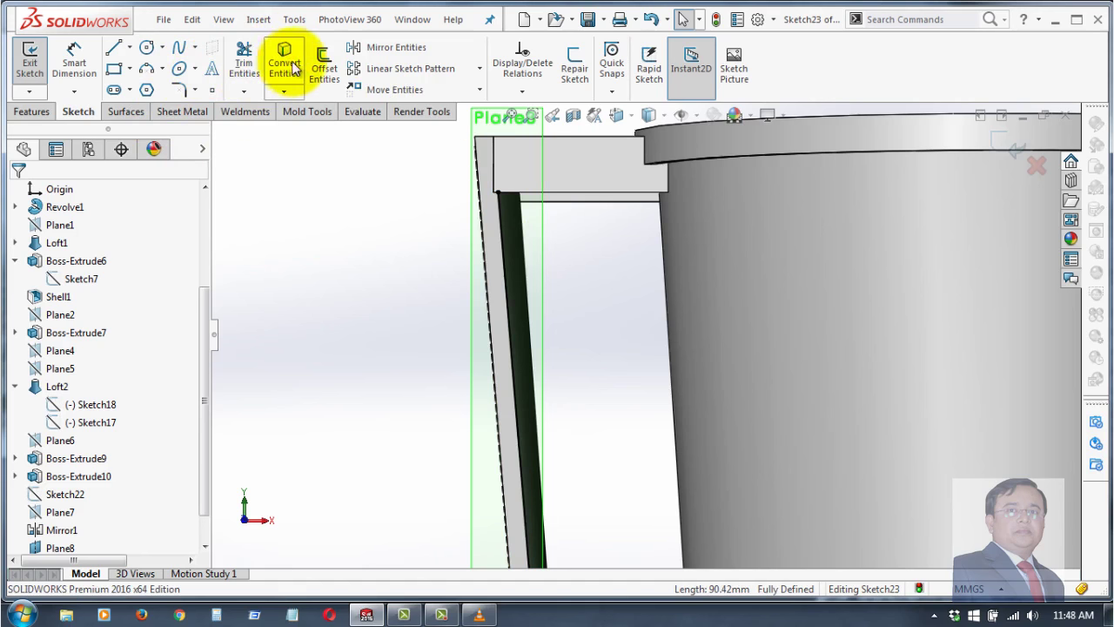
pyautogui.click(322, 63)
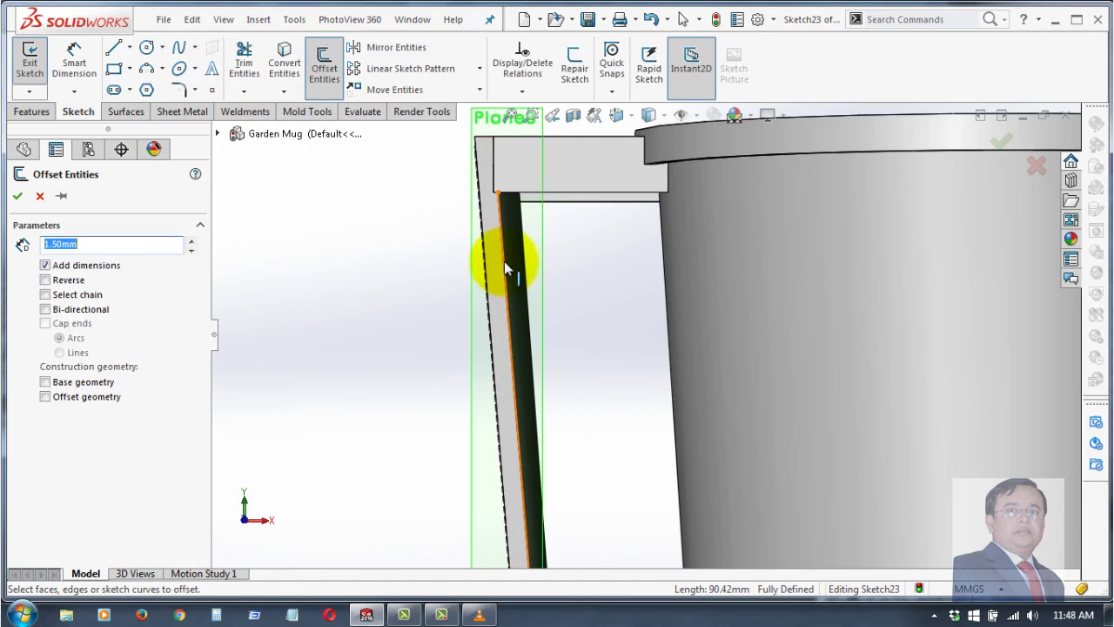
# - Offset the converted 90.42 mm line by 1.50 mm, reversed to the opposite side
pyautogui.click(504, 261)
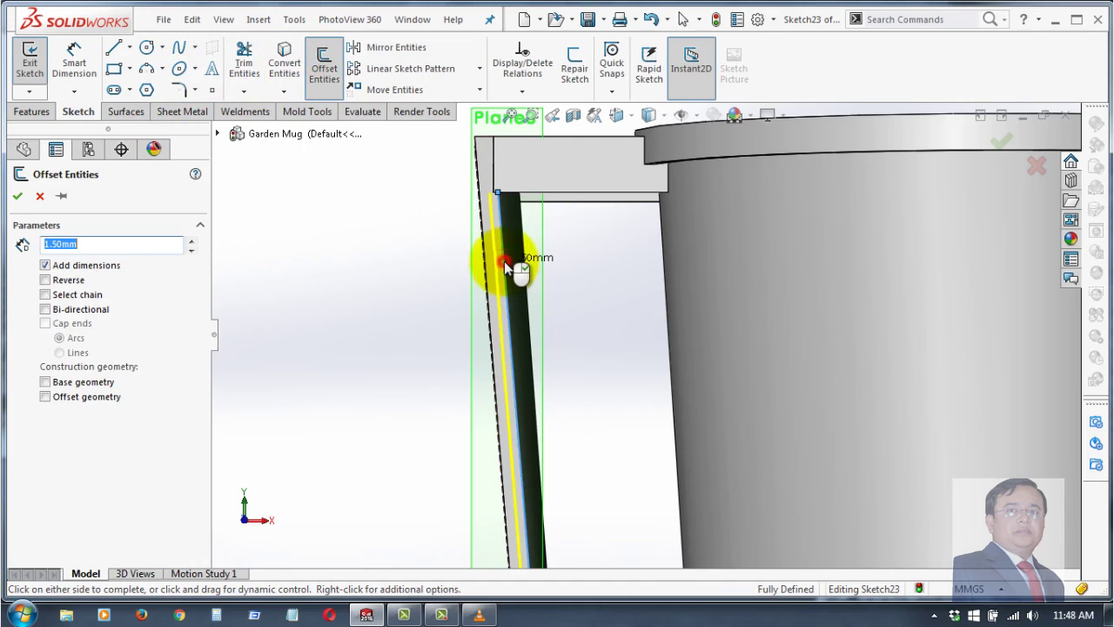
pyautogui.click(45, 280)
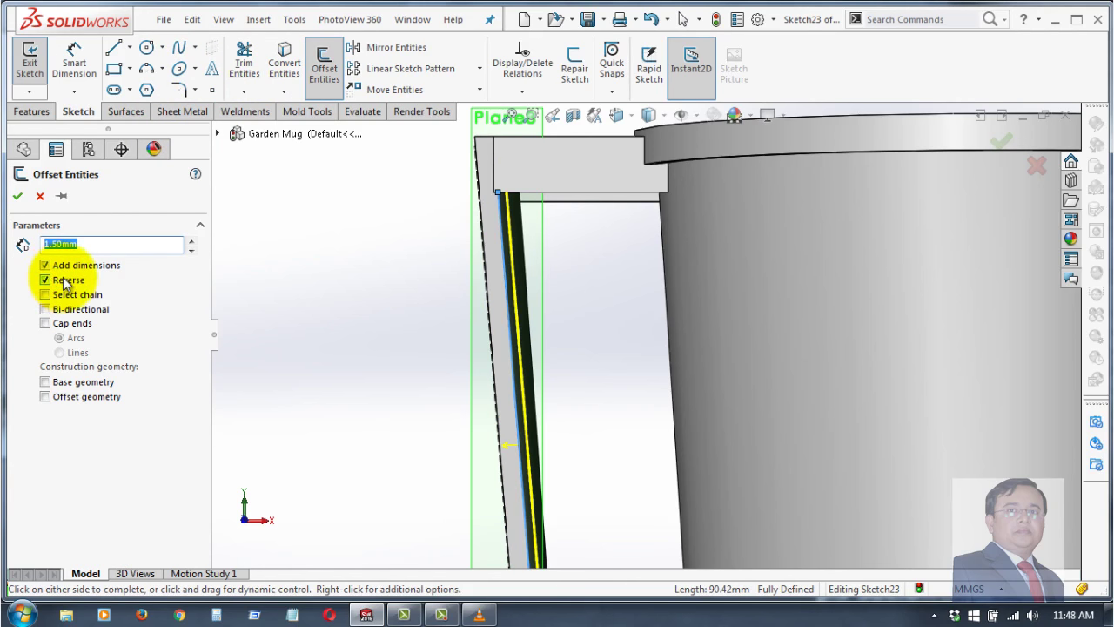
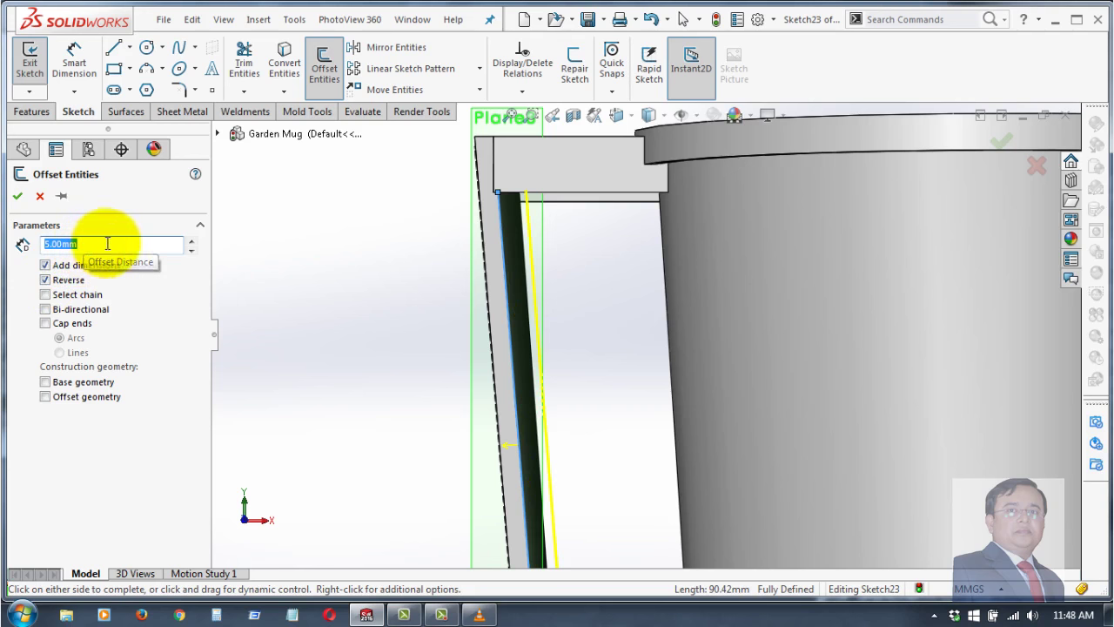
# - Accept the 5 mm offset of the handle edge and draw a short line closing the strip's top
pyautogui.click(16, 199)
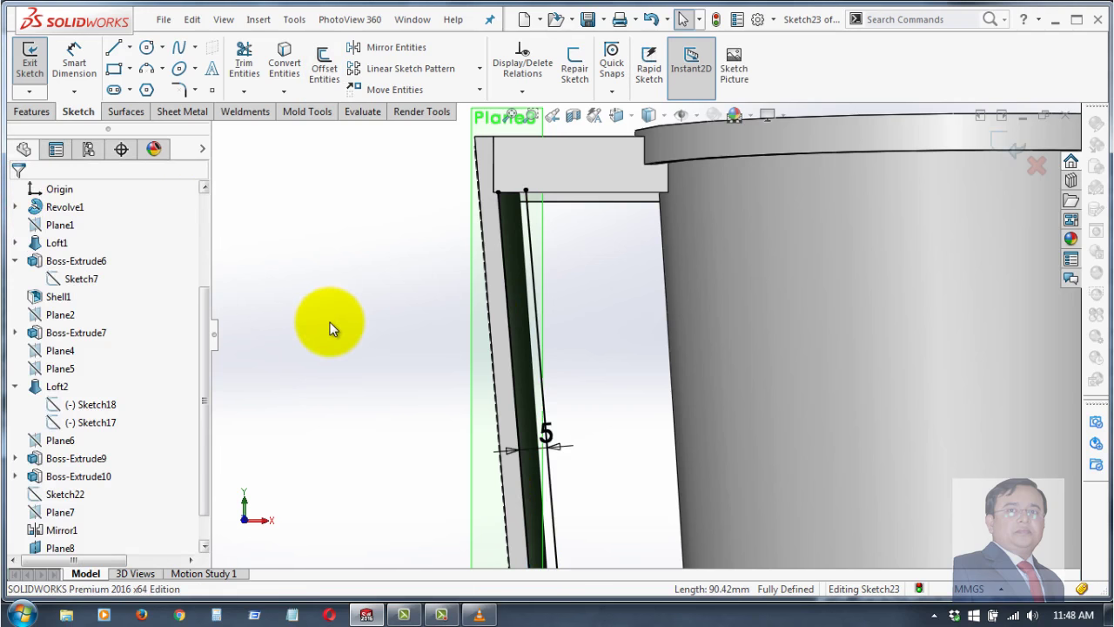
pyautogui.click(114, 48)
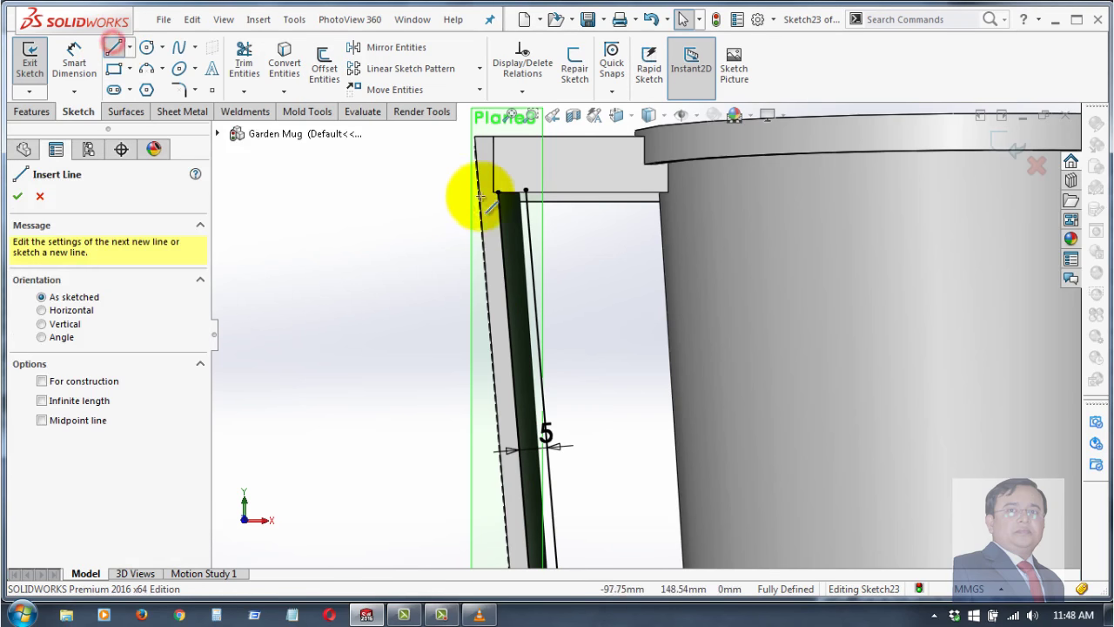
pyautogui.click(499, 192)
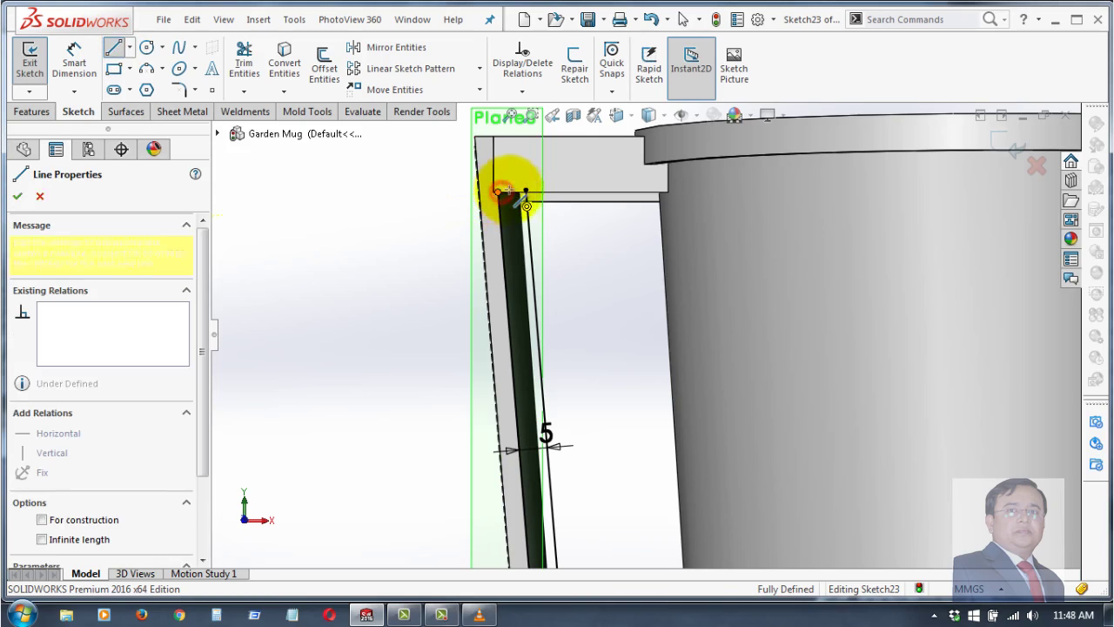
pyautogui.click(523, 188)
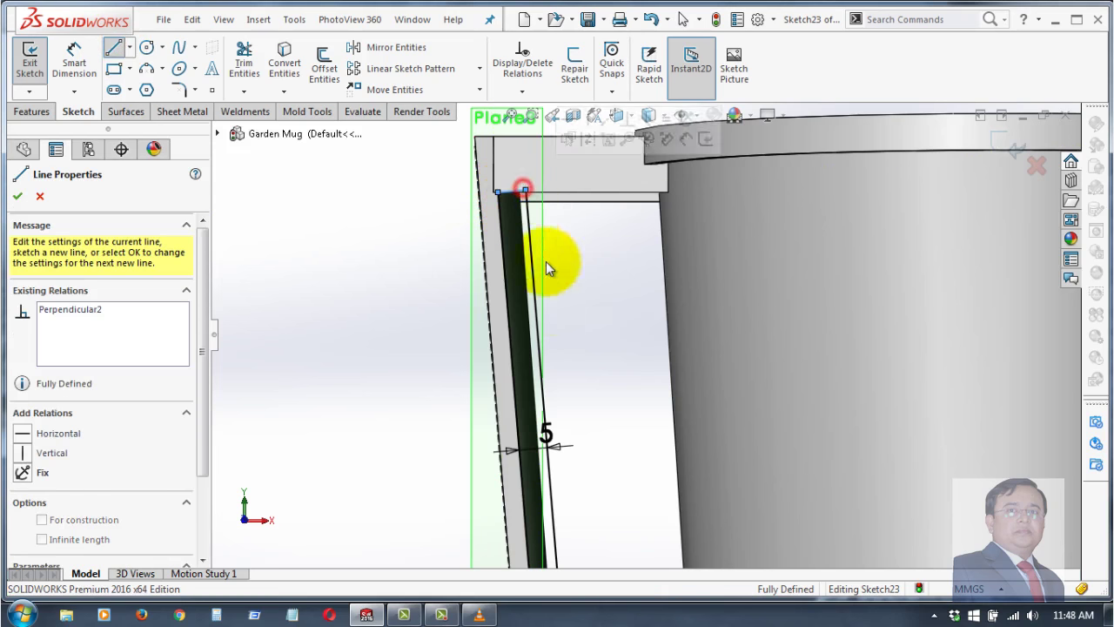
pyautogui.rightClick(583, 291)
pyautogui.click(406, 312)
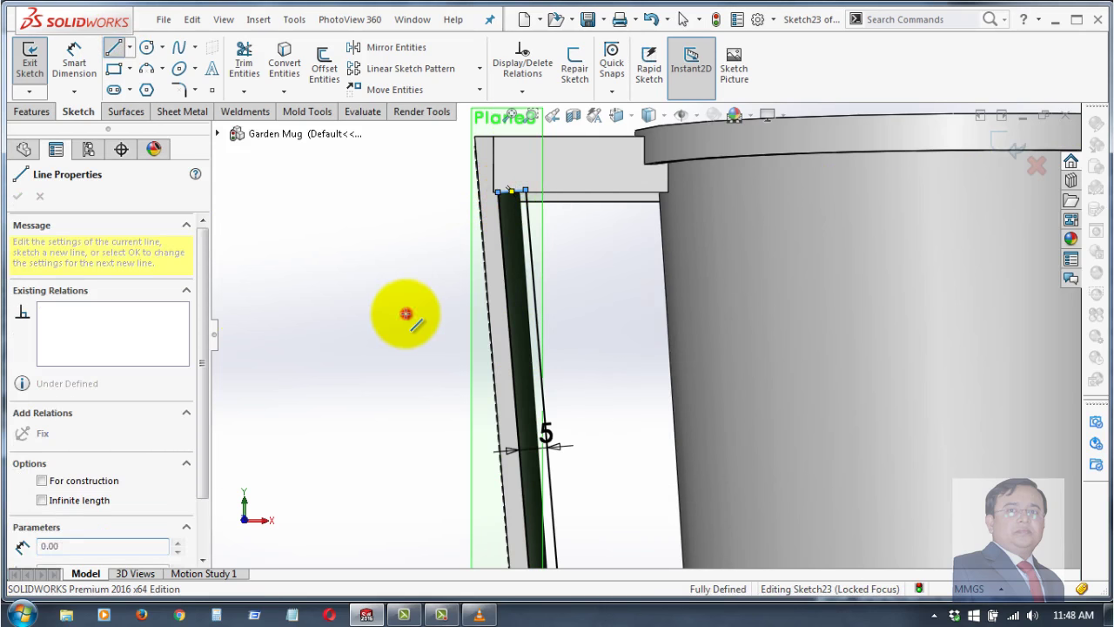
pyautogui.press('z')
pyautogui.rightClick(438, 365)
pyautogui.click(464, 366)
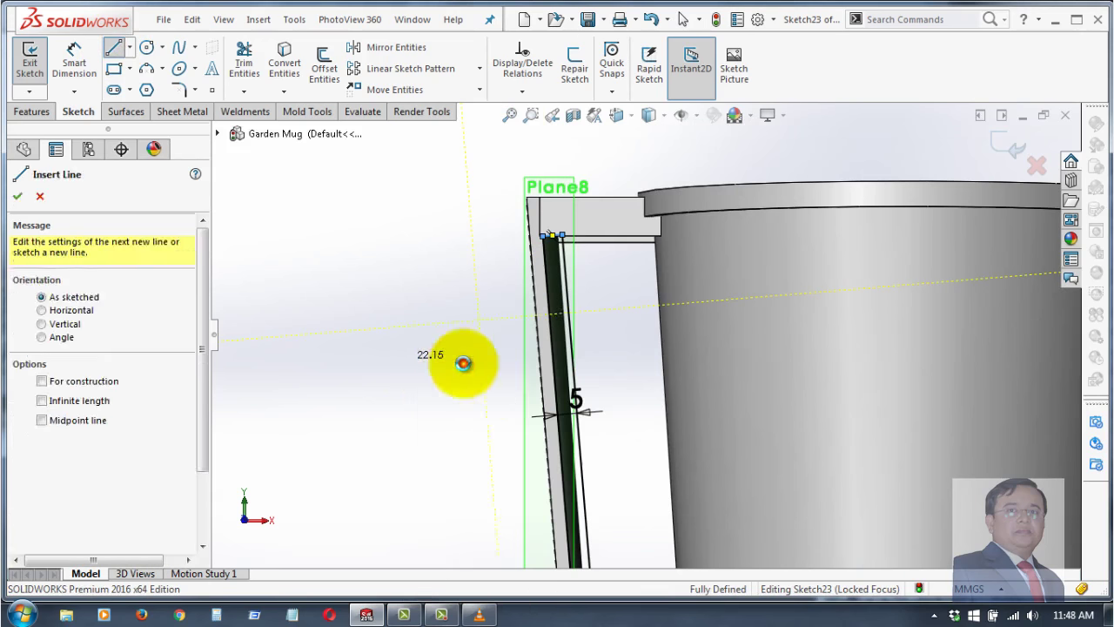
# - Draw a short line joining the handle edge's bottom end to the offset line's end
pyautogui.click(110, 54)
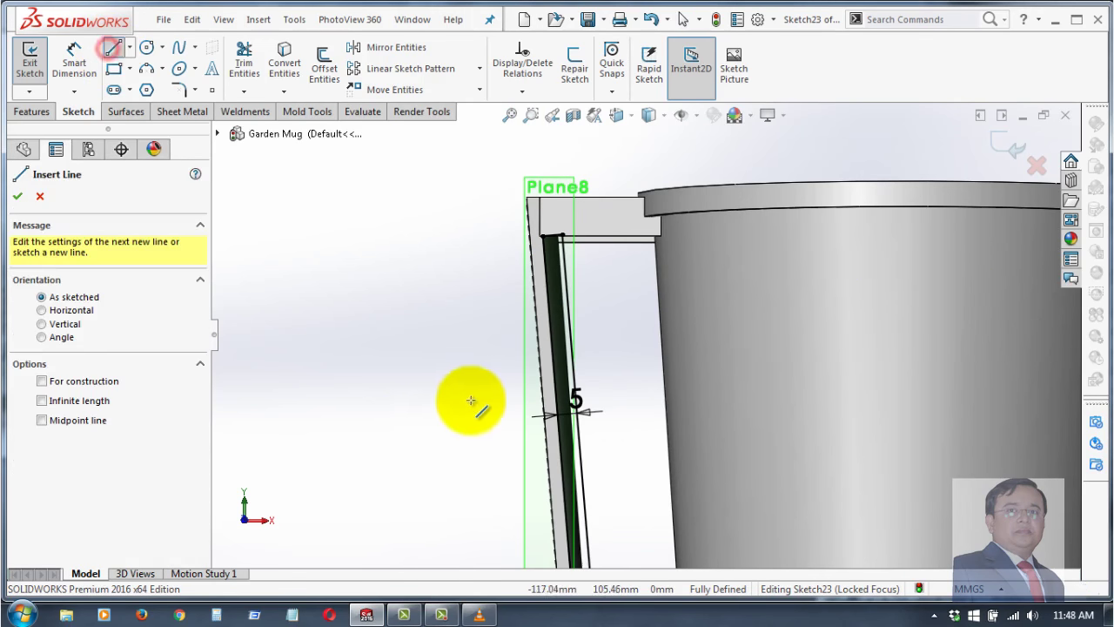
pyautogui.scroll(-1, 708, 534)
pyautogui.scroll(1, 667, 472)
pyautogui.click(643, 547)
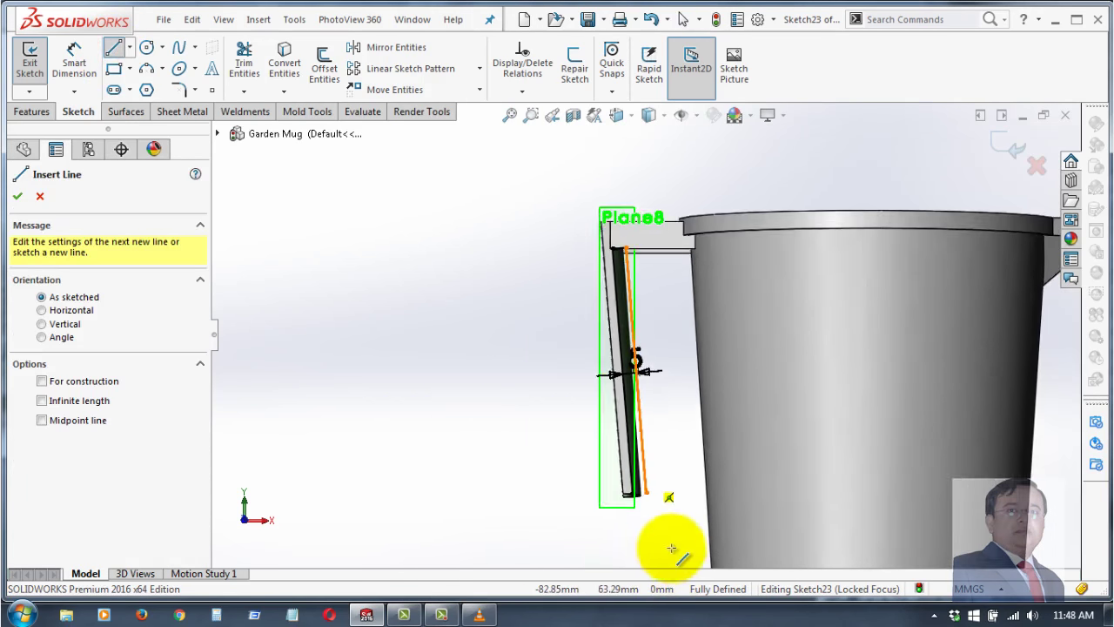
pyautogui.scroll(-3, 635, 488)
pyautogui.scroll(-3, 634, 422)
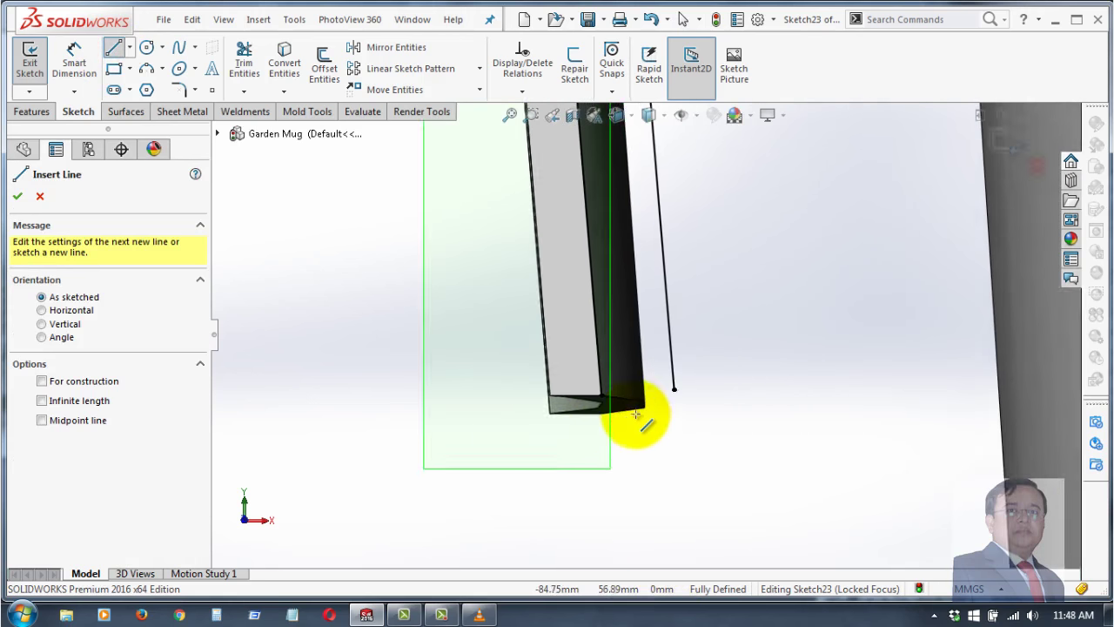
pyautogui.scroll(-2, 692, 387)
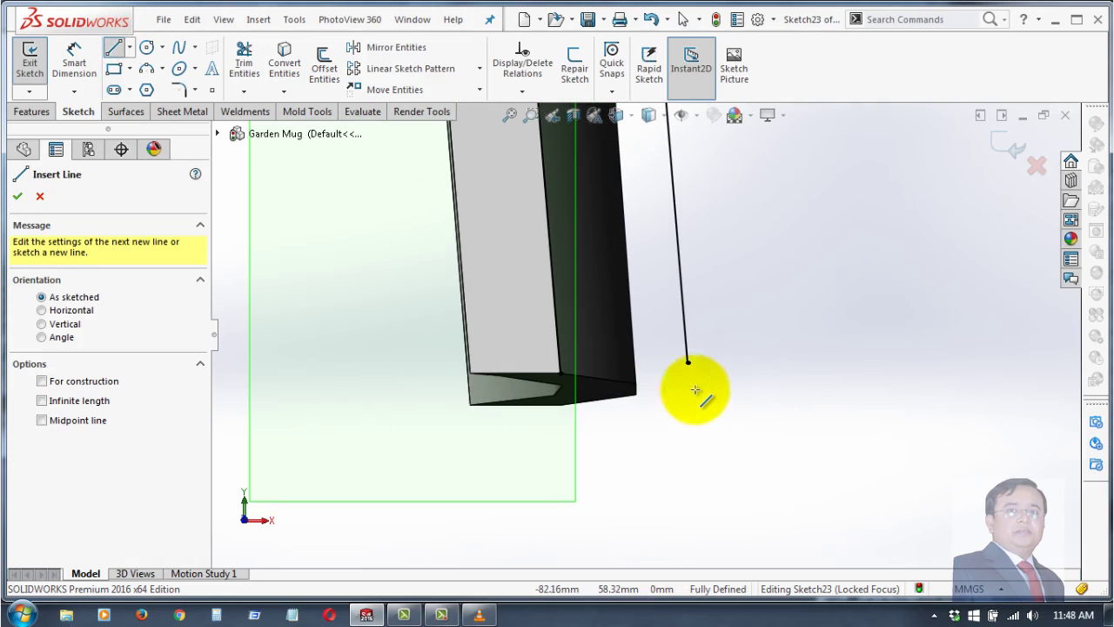
pyautogui.click(560, 372)
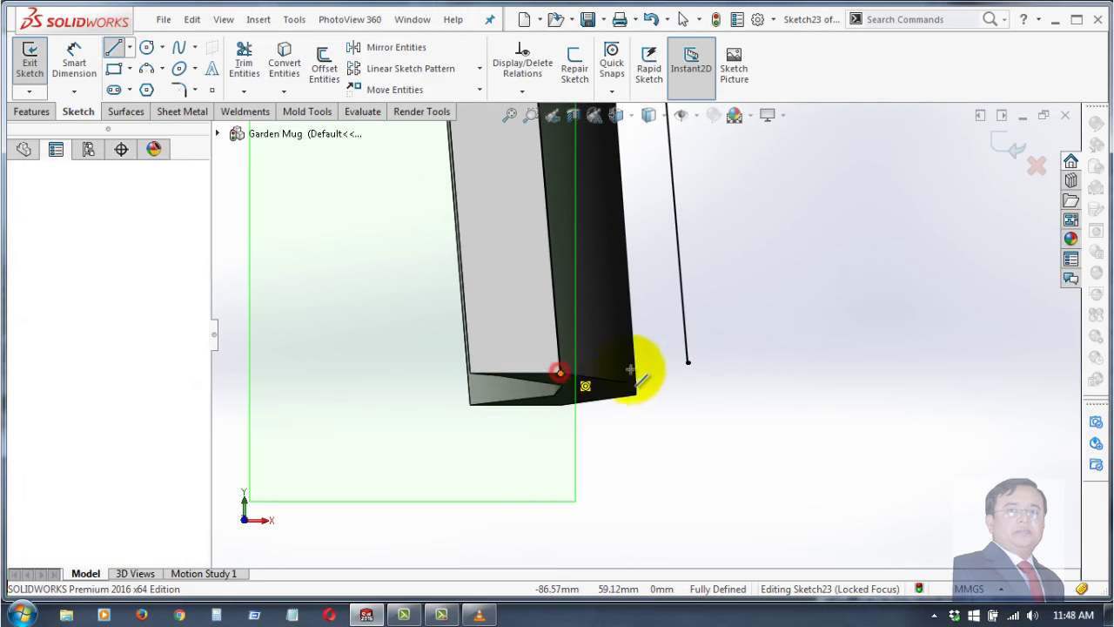
pyautogui.click(688, 362)
pyautogui.rightClick(773, 324)
pyautogui.click(833, 331)
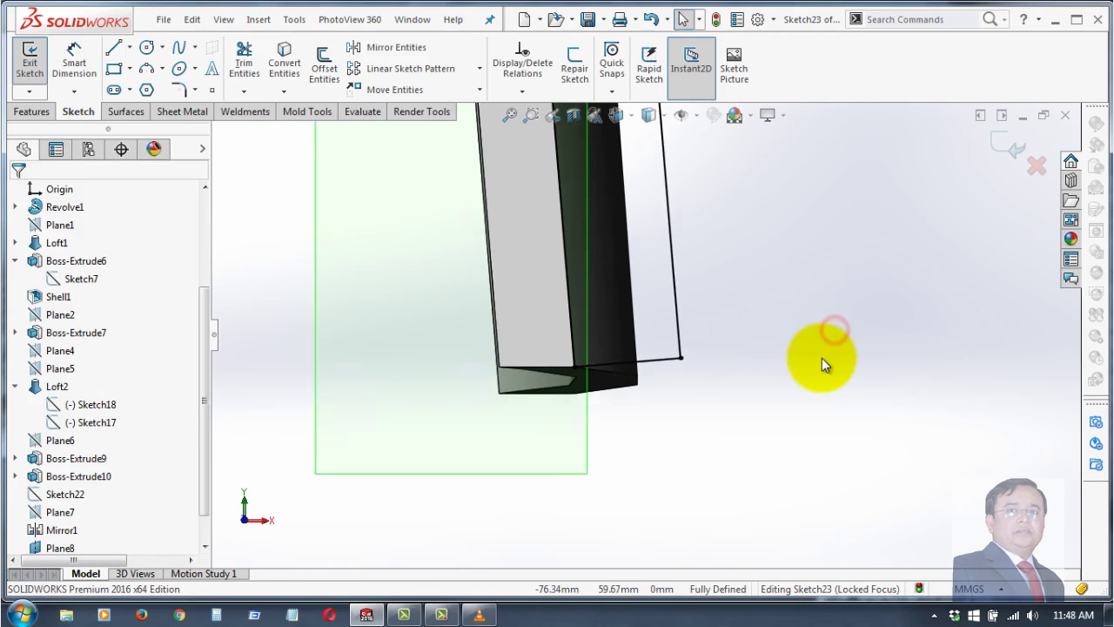
pyautogui.scroll(2, 821, 357)
pyautogui.scroll(2, 732, 269)
pyautogui.scroll(2, 609, 226)
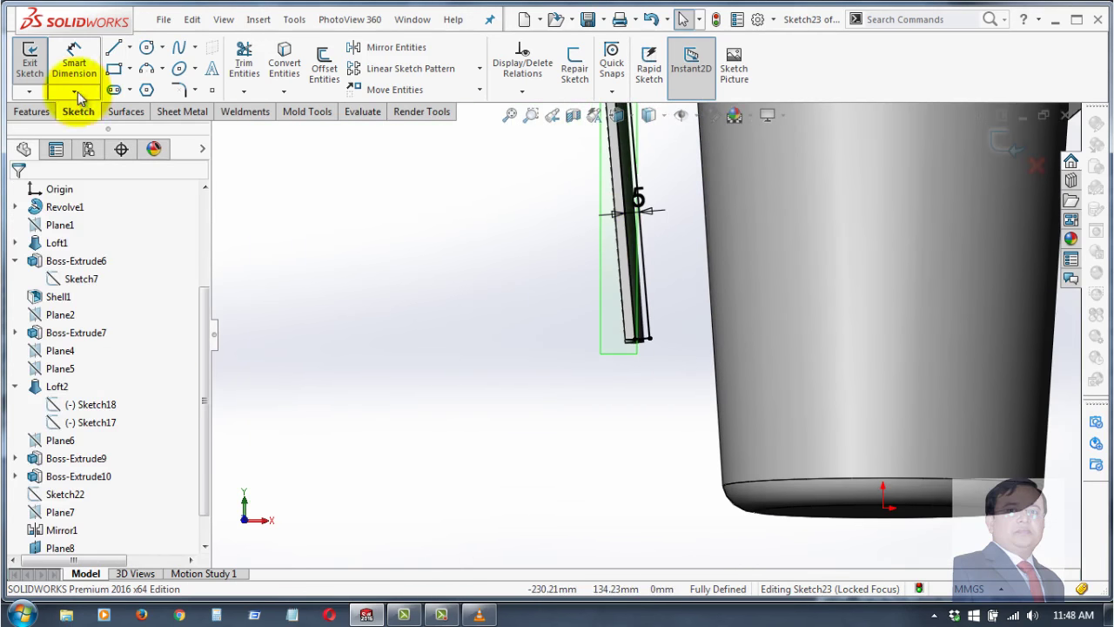
# - Extrude the closed strip sketch as a reversed 1.50 mm blind boss onto the handle
pyautogui.click(30, 111)
pyautogui.click(35, 83)
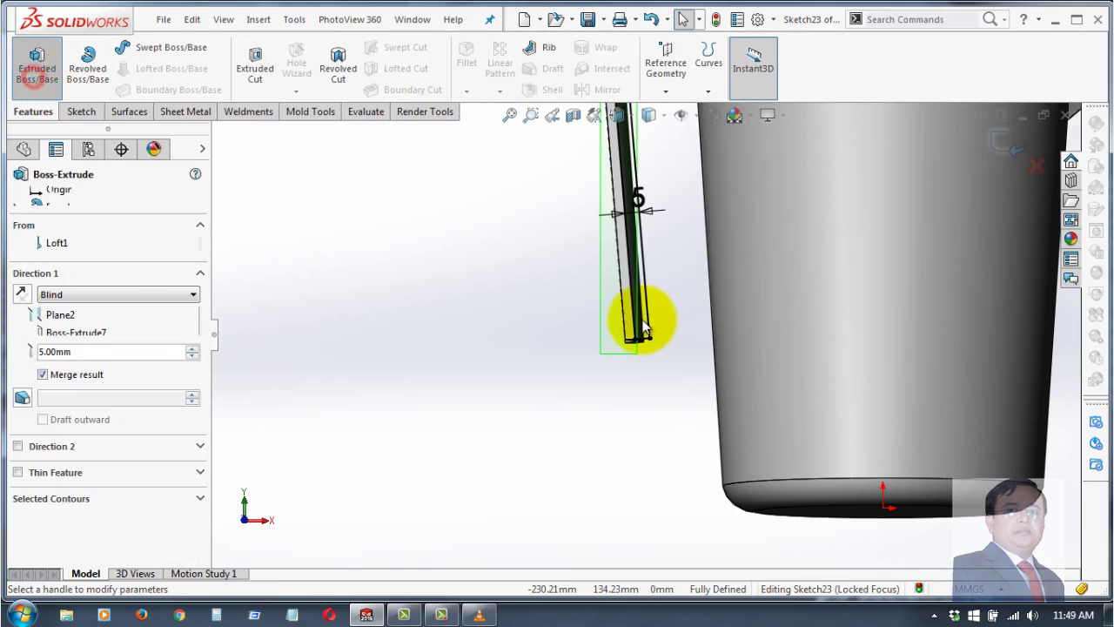
pyautogui.scroll(2, 645, 398)
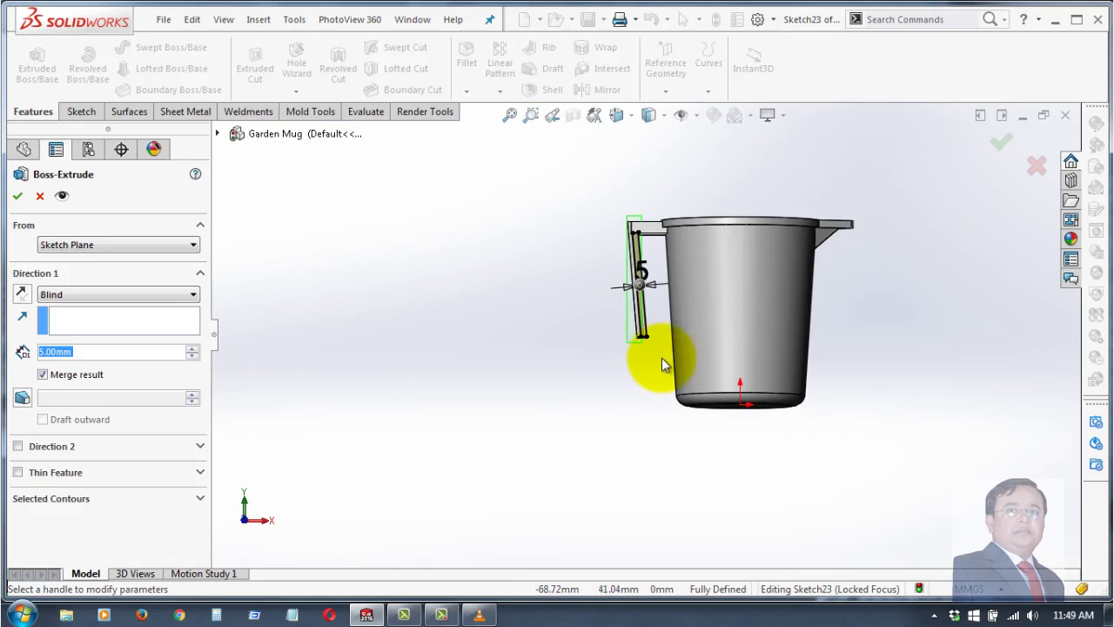
pyautogui.moveTo(662, 358)
pyautogui.mouseDown(button='middle')
pyautogui.moveTo(723, 271)
pyautogui.moveTo(715, 429)
pyautogui.mouseUp(button='middle')
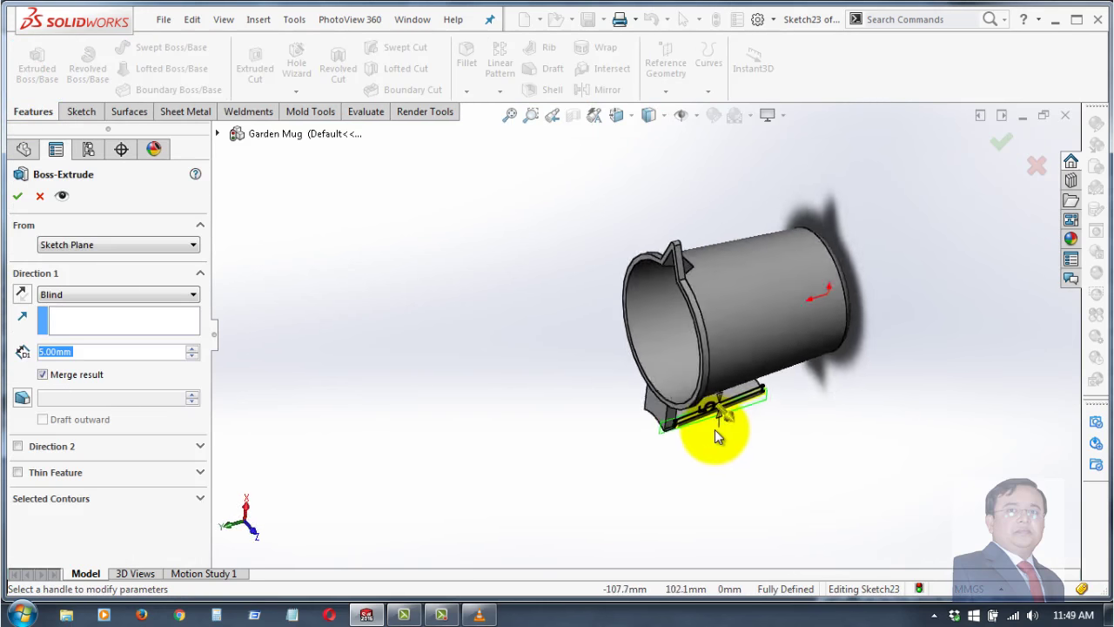
pyautogui.scroll(-3, 678, 340)
pyautogui.scroll(-4, 664, 374)
pyautogui.scroll(-2, 644, 396)
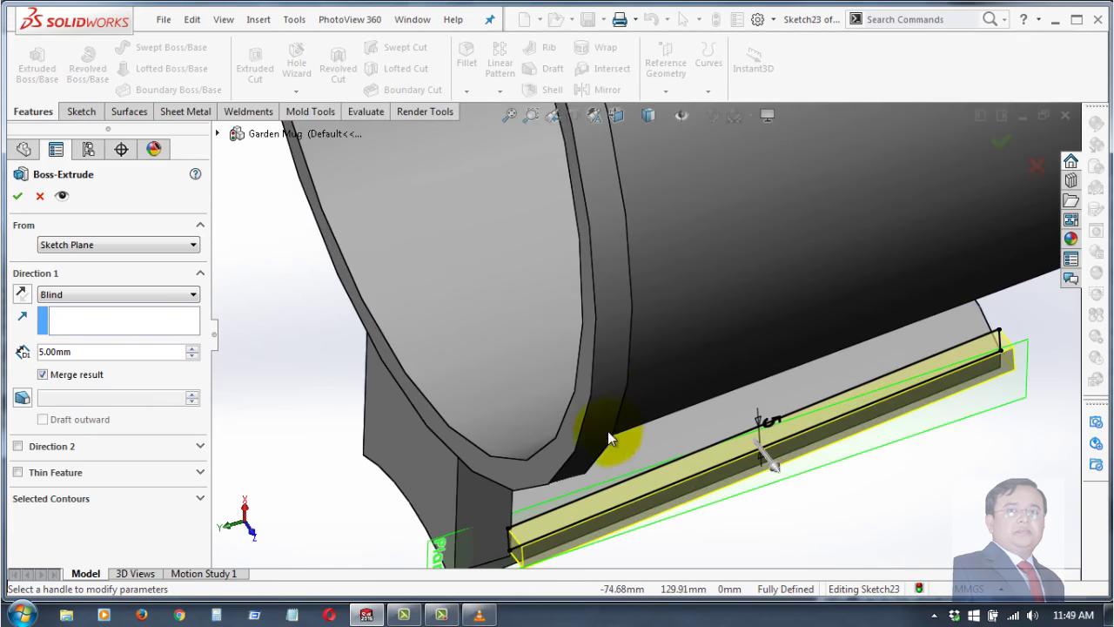
pyautogui.click(22, 293)
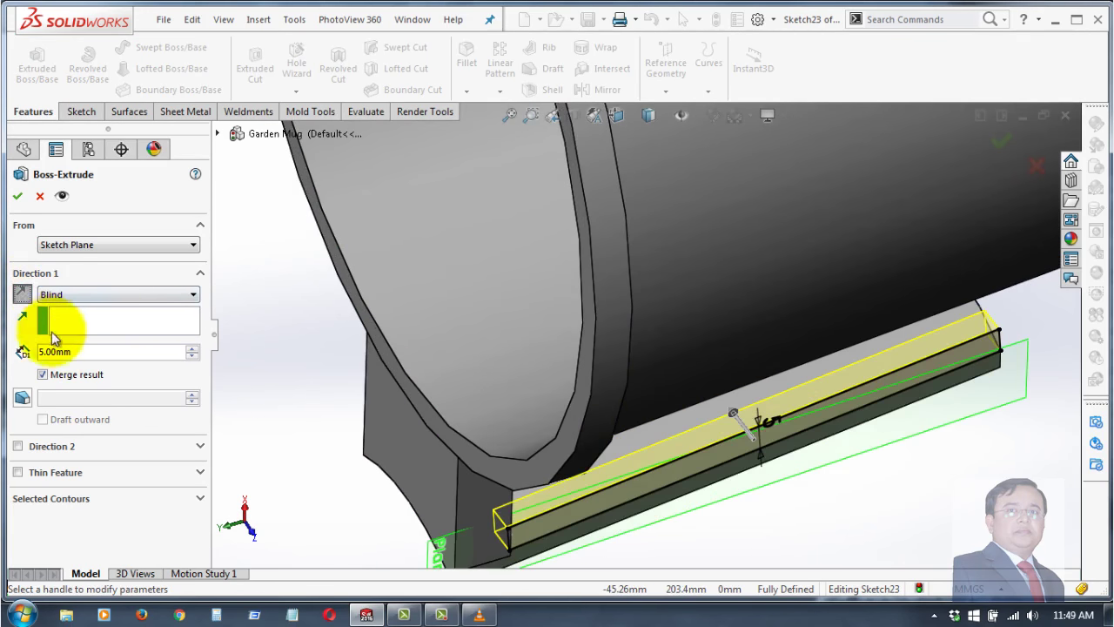
pyautogui.click(91, 348)
pyautogui.moveTo(44, 351); pyautogui.dragTo(4, 351)
pyautogui.write('1.5')
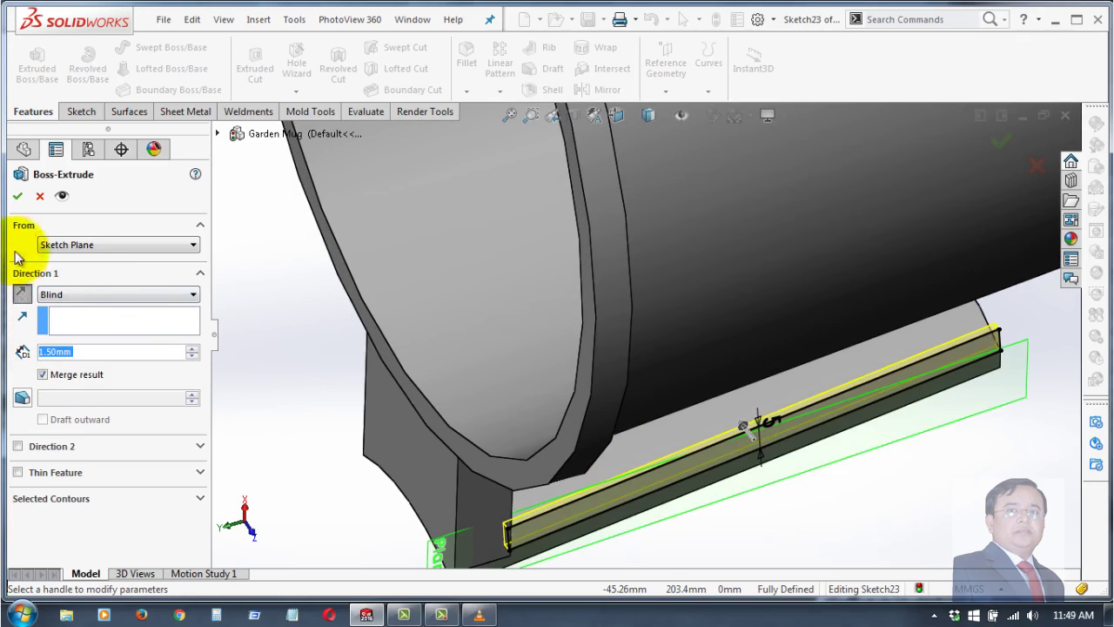
pyautogui.click(19, 196)
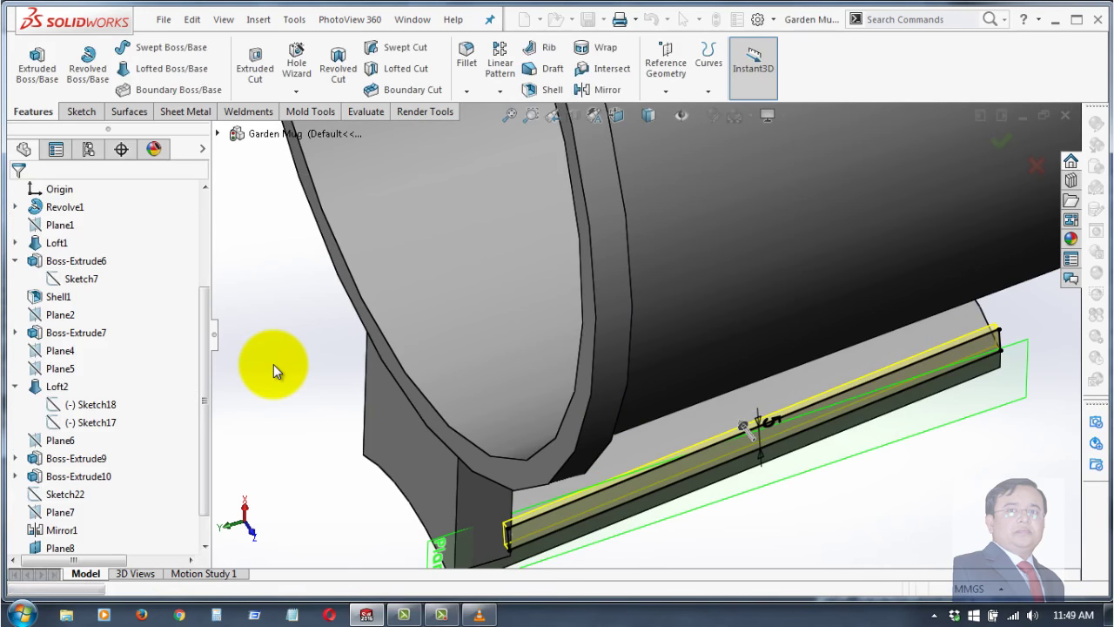
# - Show the hidden Plane7 from the FeatureManager tree
pyautogui.moveTo(871, 514)
pyautogui.mouseDown(button='middle')
pyautogui.moveTo(805, 526)
pyautogui.moveTo(821, 528)
pyautogui.moveTo(851, 415)
pyautogui.moveTo(896, 445)
pyautogui.moveTo(882, 354)
pyautogui.moveTo(791, 391)
pyautogui.moveTo(833, 381)
pyautogui.moveTo(621, 427)
pyautogui.mouseUp(button='middle')
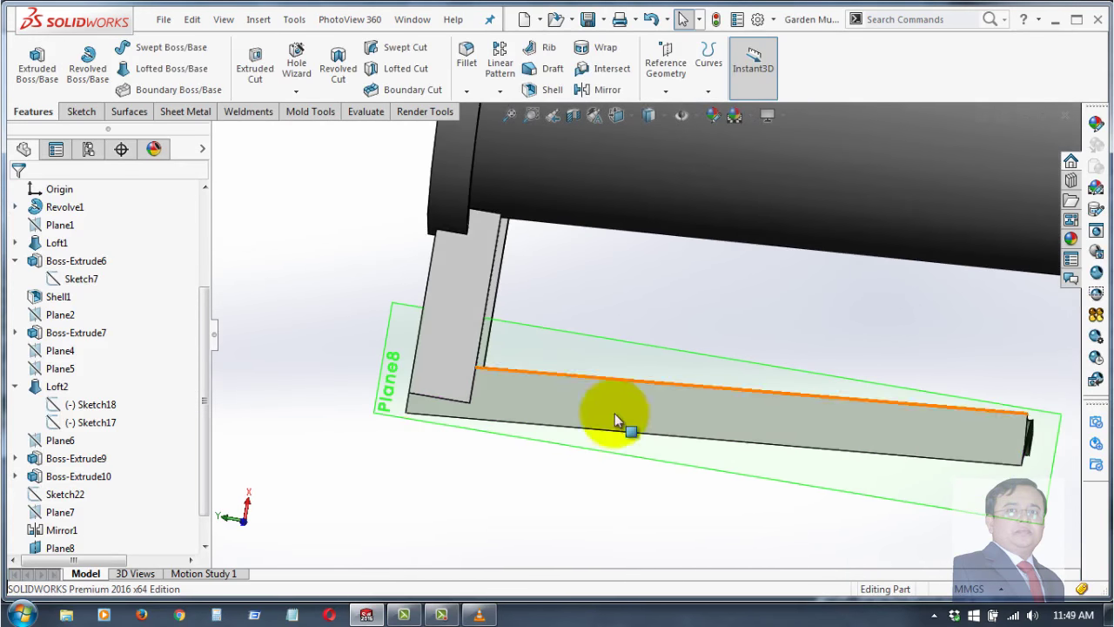
pyautogui.scroll(-3, 470, 311)
pyautogui.moveTo(501, 362)
pyautogui.mouseDown(button='middle')
pyautogui.moveTo(801, 362)
pyautogui.moveTo(668, 389)
pyautogui.mouseUp(button='middle')
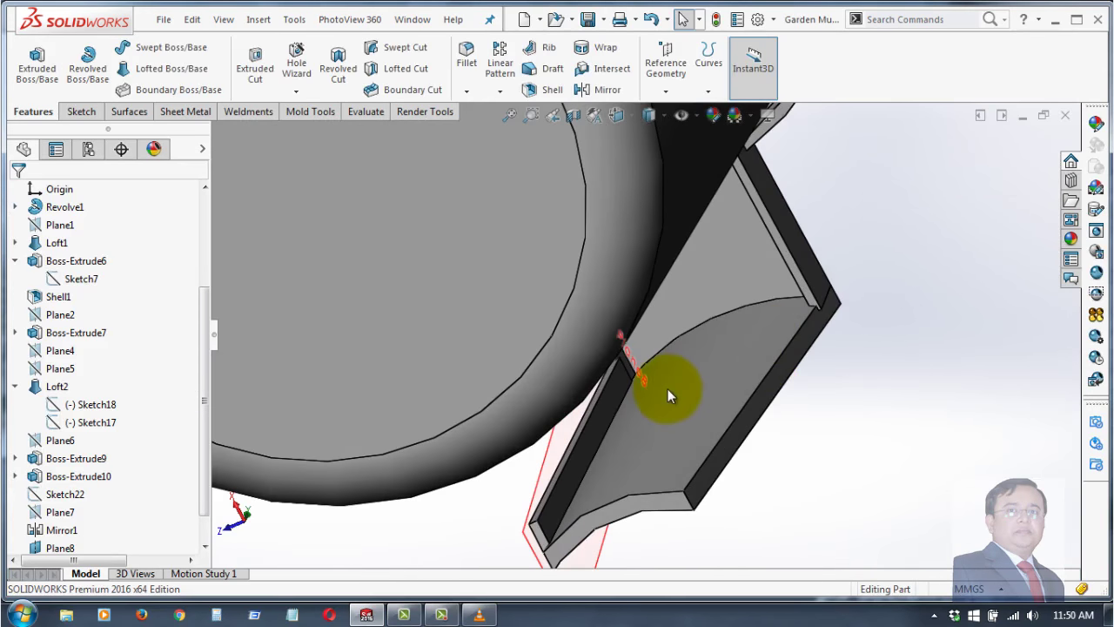
pyautogui.scroll(-1, 195, 470)
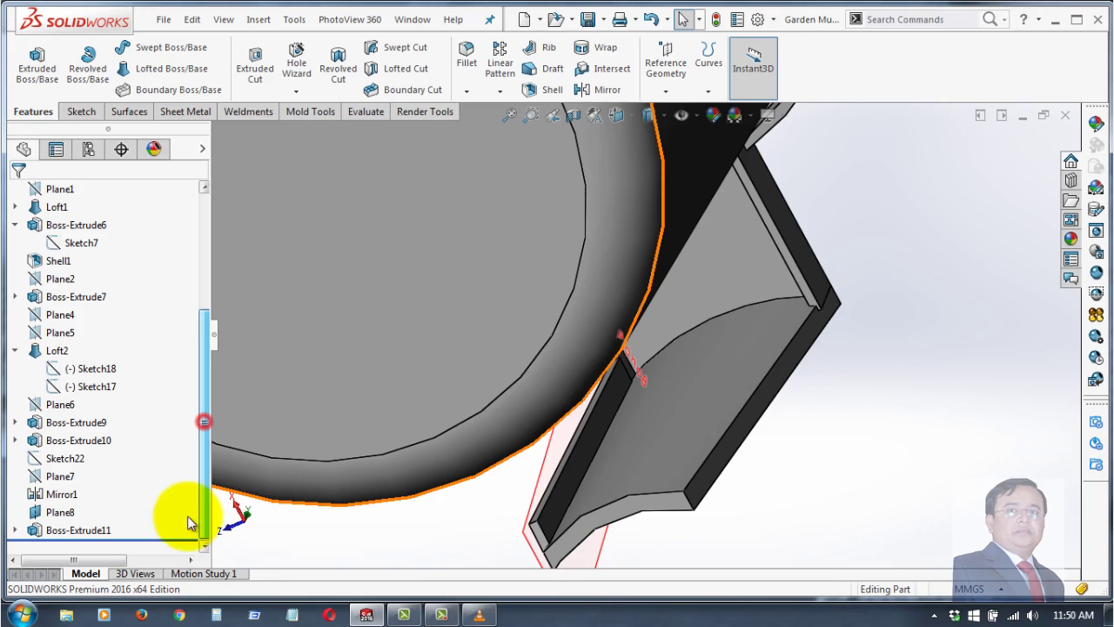
pyautogui.click(54, 476)
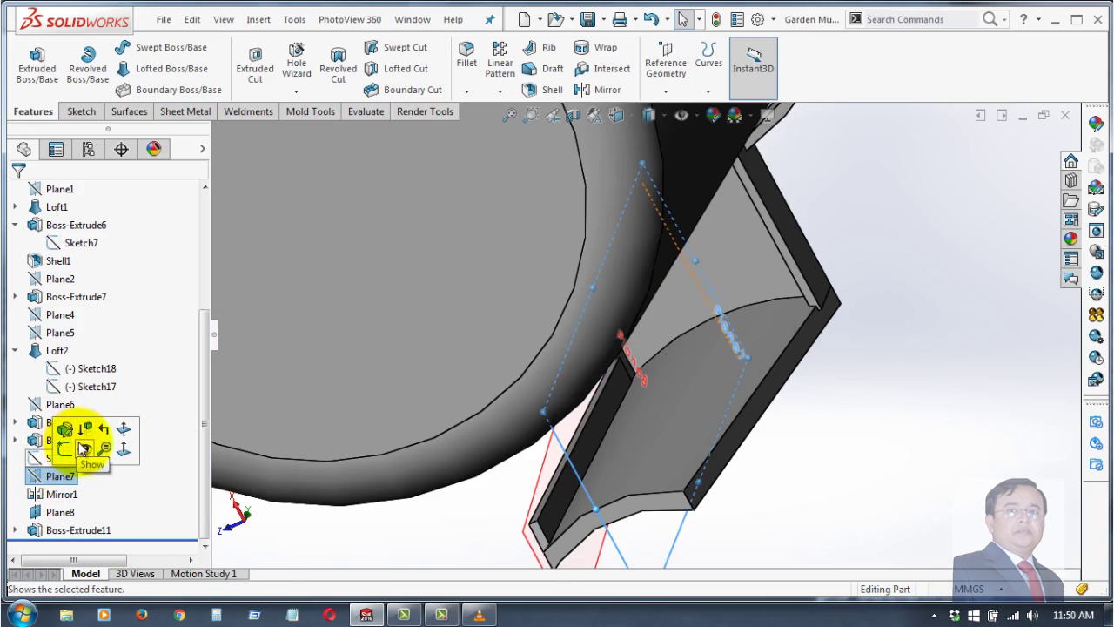
pyautogui.click(84, 448)
pyautogui.click(862, 451)
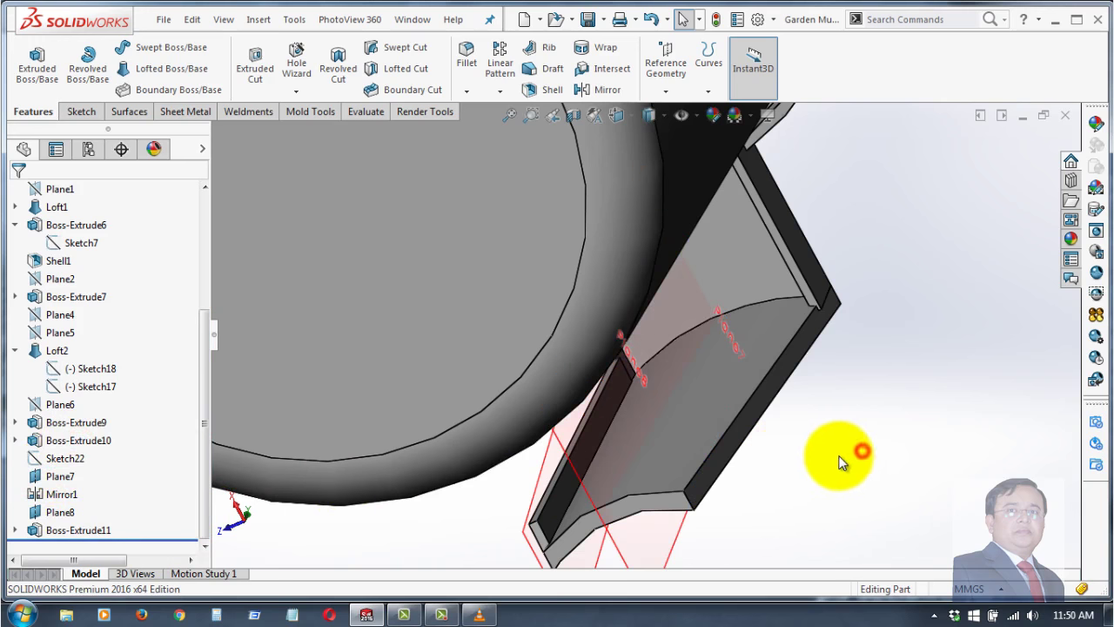
# - Select the new Boss-Extrude11 feature in the tree
pyautogui.moveTo(840, 462)
pyautogui.mouseDown(button='middle')
pyautogui.moveTo(855, 398)
pyautogui.moveTo(850, 431)
pyautogui.mouseUp(button='middle')
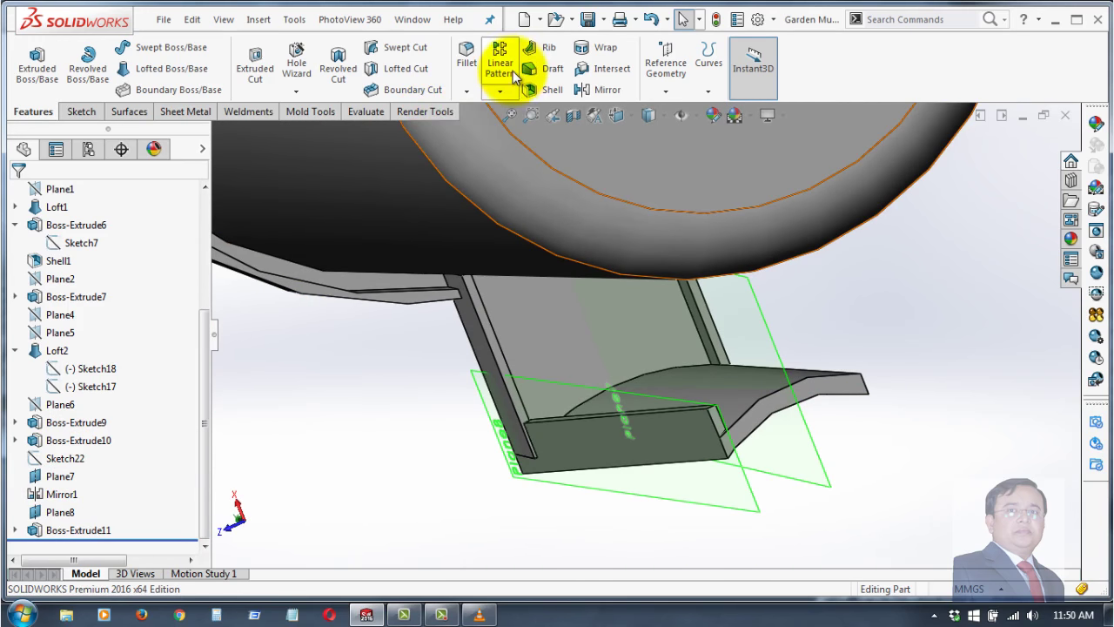
pyautogui.click(500, 92)
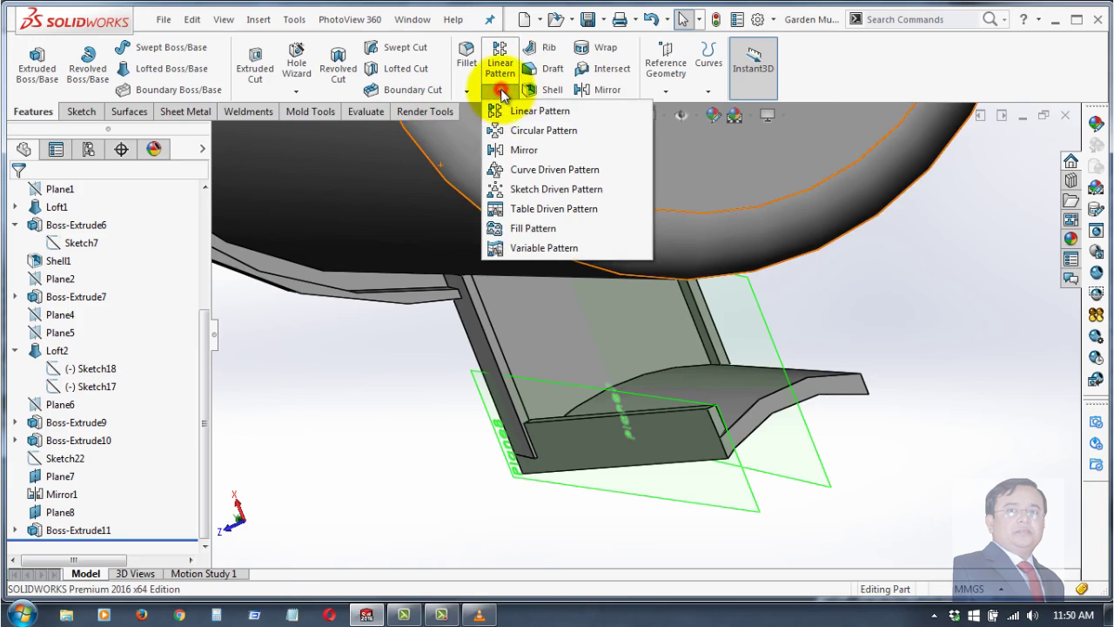
pyautogui.click(319, 434)
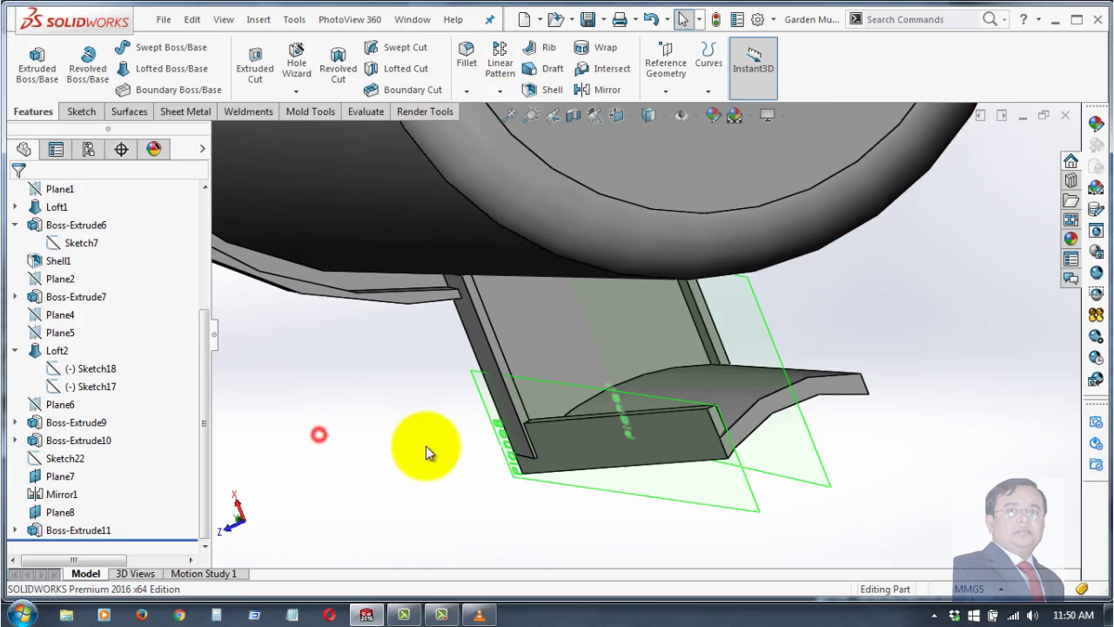
pyautogui.click(78, 529)
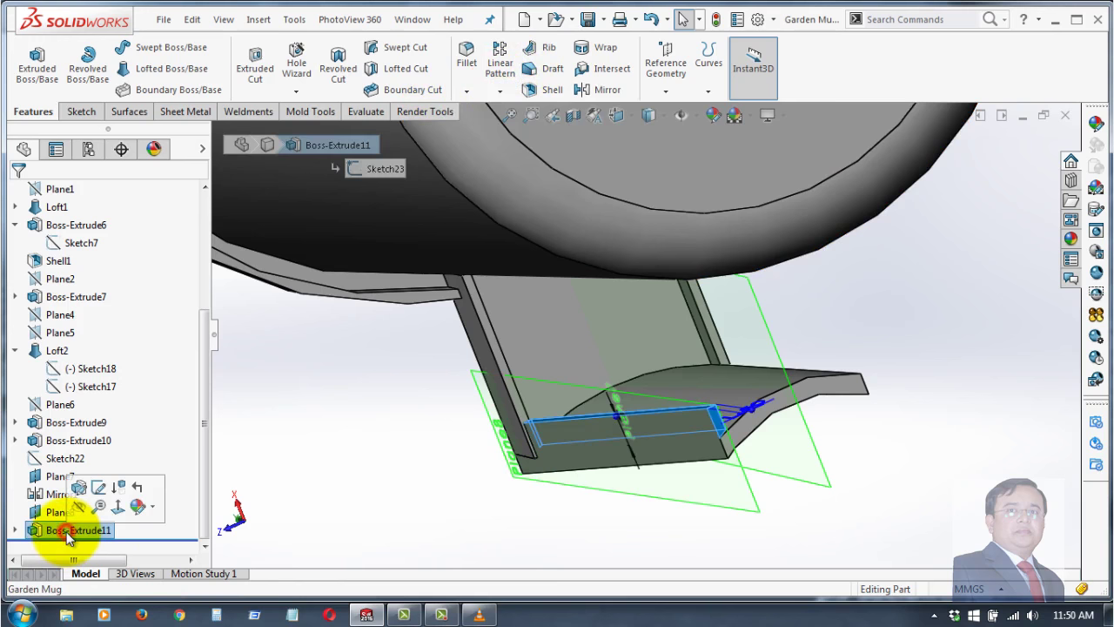
# - Mirror Boss-Extrude11 across Plane7 to create Mirror2
pyautogui.click(502, 90)
pyautogui.click(523, 150)
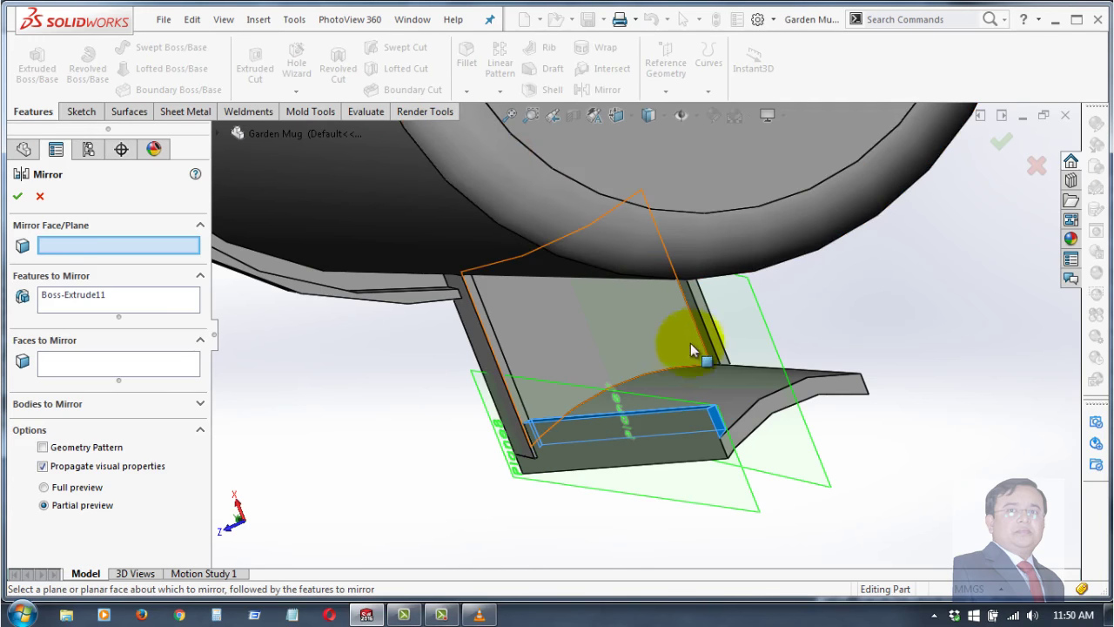
pyautogui.click(752, 326)
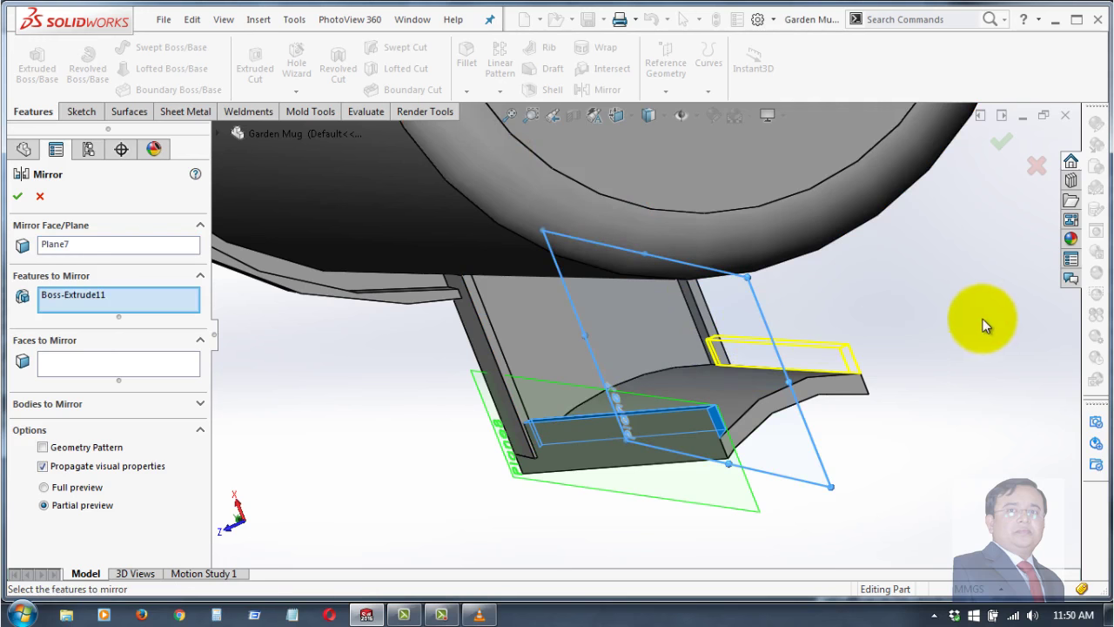
pyautogui.moveTo(983, 318); pyautogui.dragTo(951, 340, button='middle')
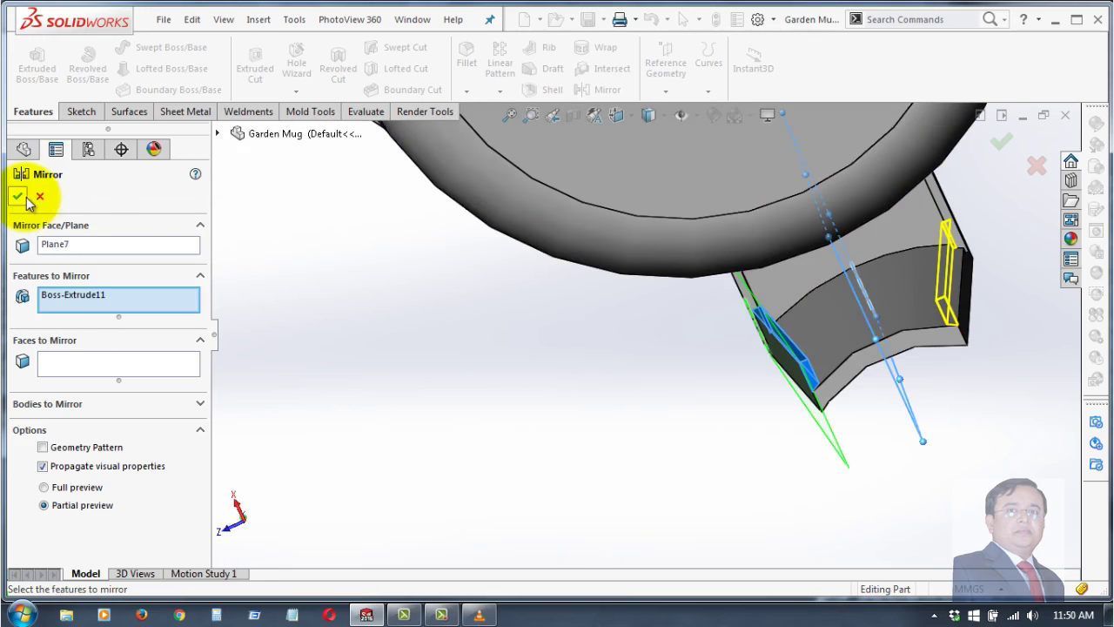
pyautogui.click(19, 197)
# - Hide the reference planes Plane7 and Plane8
pyautogui.click(478, 279)
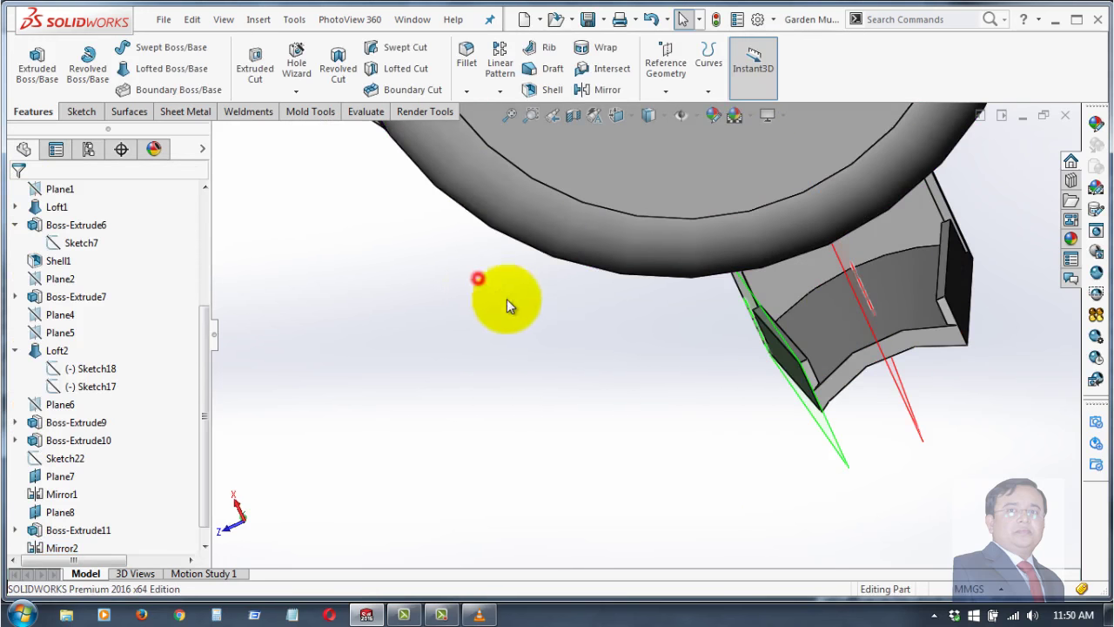
pyautogui.moveTo(996, 396); pyautogui.dragTo(946, 424, button='middle')
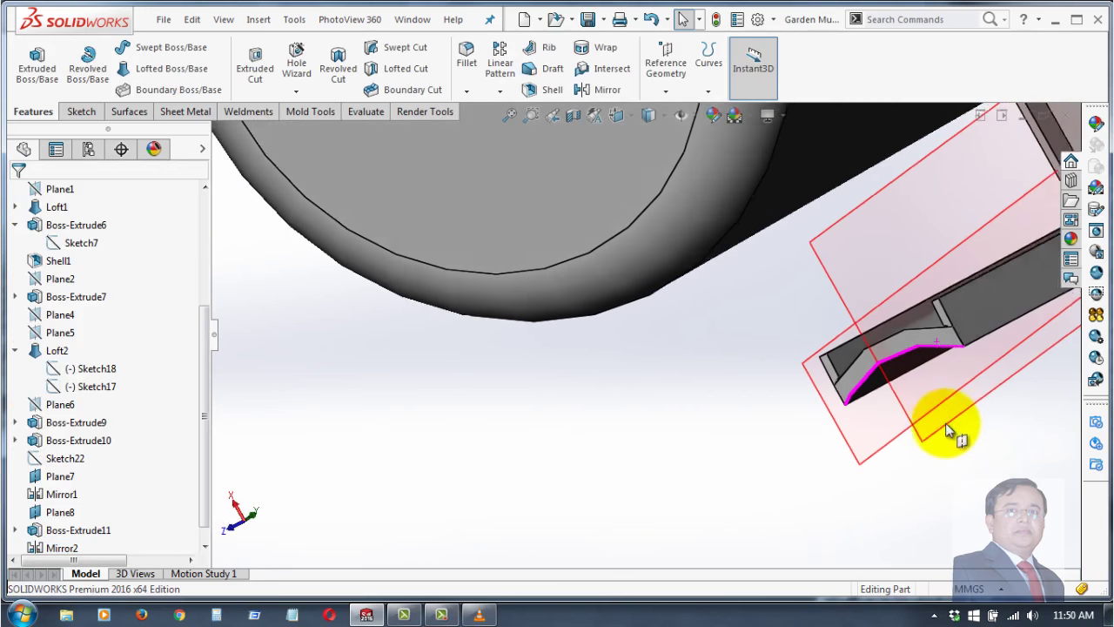
pyautogui.click(866, 263)
pyautogui.click(950, 213)
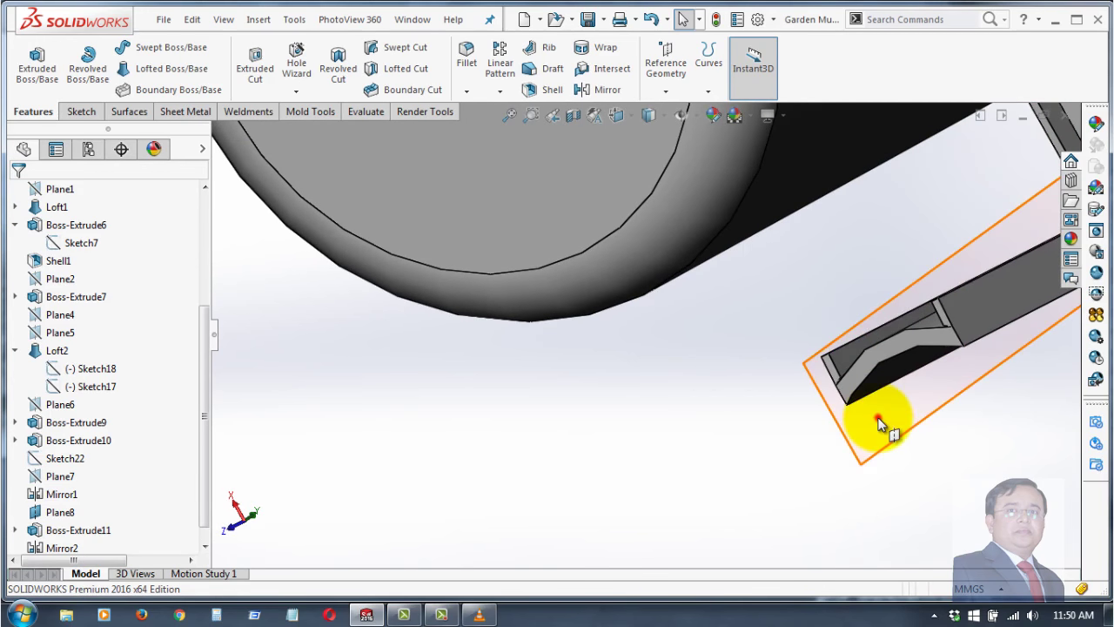
pyautogui.click(879, 422)
pyautogui.click(971, 381)
pyautogui.moveTo(967, 373)
pyautogui.mouseDown(button='middle')
pyautogui.moveTo(834, 357)
pyautogui.moveTo(783, 241)
pyautogui.moveTo(957, 224)
pyautogui.moveTo(871, 373)
pyautogui.moveTo(900, 410)
pyautogui.moveTo(875, 254)
pyautogui.mouseUp(button='middle')
# - Round the handle edge where the new strip meets Loft2 with a 1 mm fillet
pyautogui.scroll(3, 791, 174)
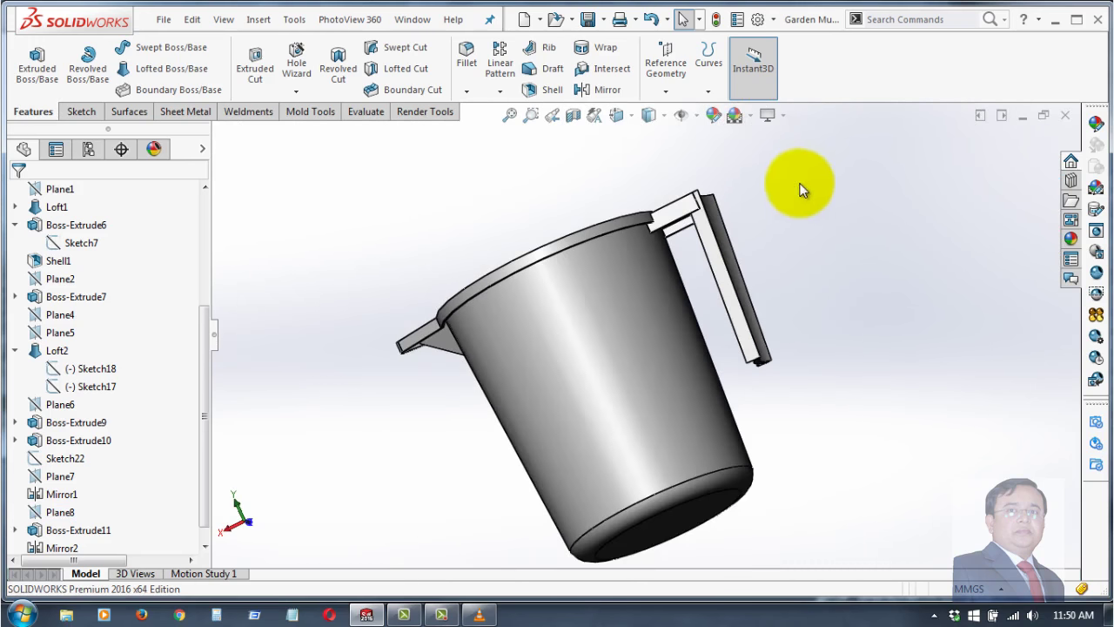
pyautogui.scroll(-5, 597, 162)
pyautogui.moveTo(598, 207)
pyautogui.mouseDown(button='middle')
pyautogui.moveTo(627, 310)
pyautogui.moveTo(627, 368)
pyautogui.mouseUp(button='middle')
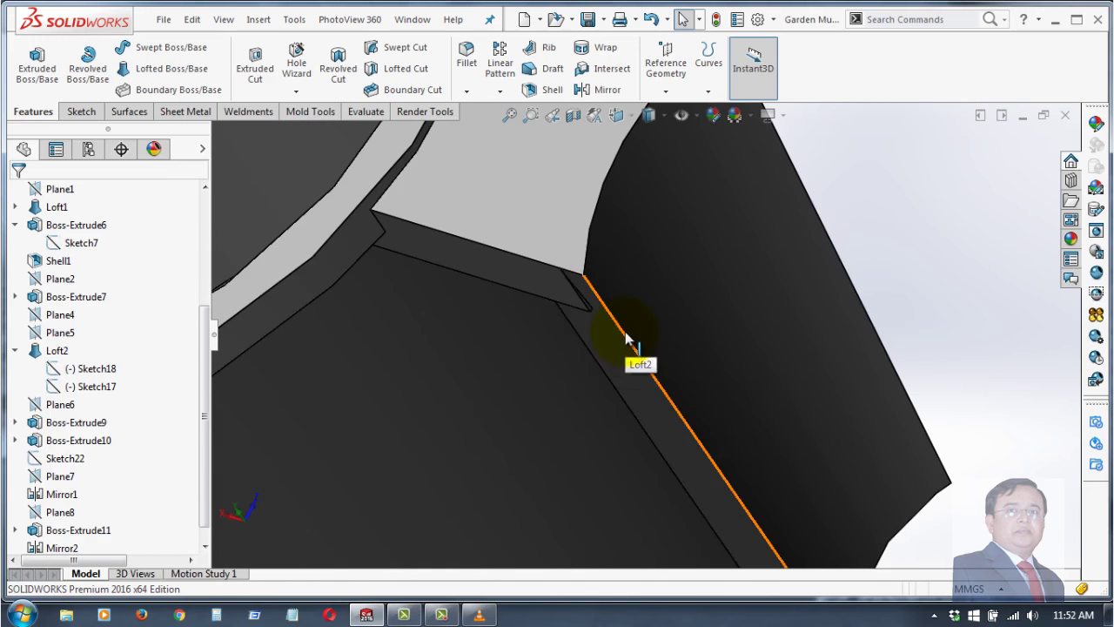
pyautogui.click(624, 338)
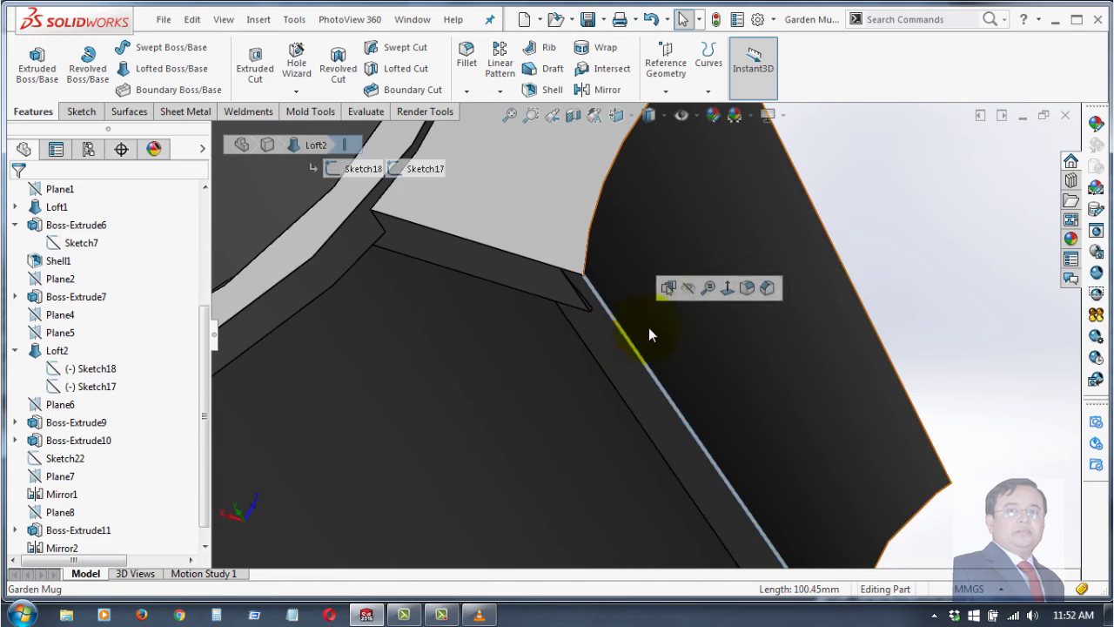
pyautogui.click(742, 286)
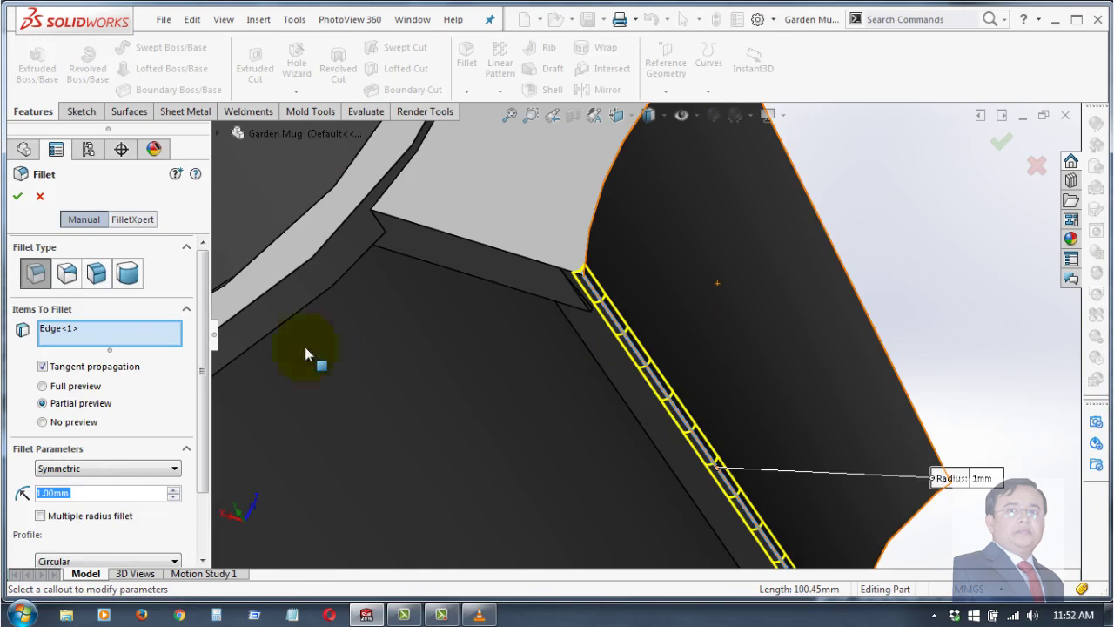
pyautogui.click(17, 197)
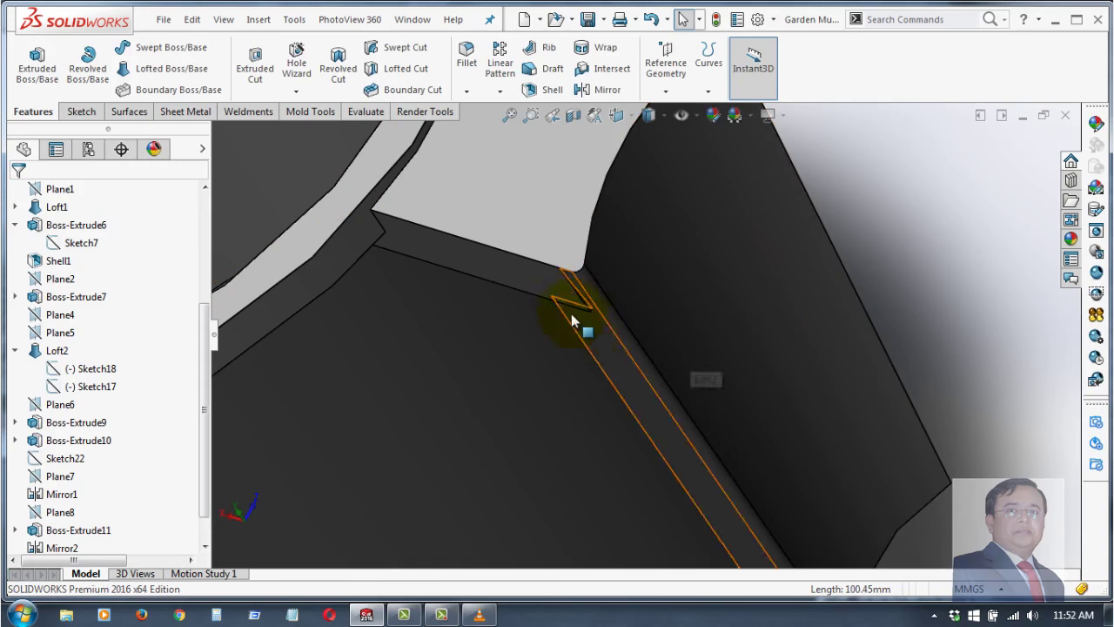
pyautogui.moveTo(976, 217); pyautogui.dragTo(687, 315, button='middle')
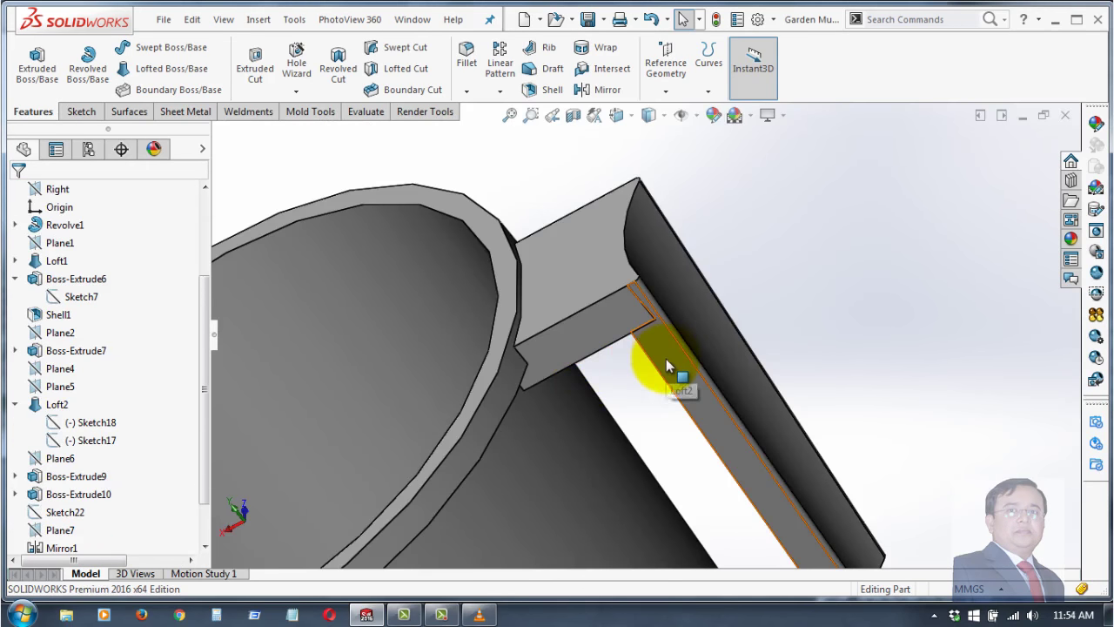
# - Start a new sketch on the handle's long vertical Loft2 face
pyautogui.moveTo(775, 311)
pyautogui.mouseDown(button='middle')
pyautogui.moveTo(807, 244)
pyautogui.moveTo(784, 204)
pyautogui.moveTo(770, 231)
pyautogui.mouseUp(button='middle')
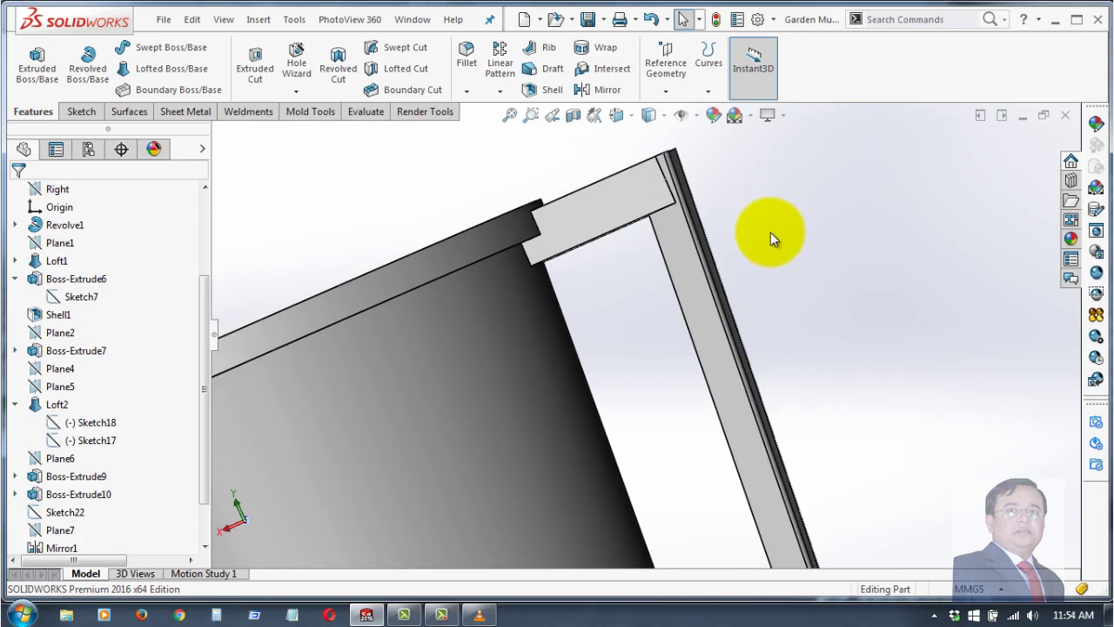
pyautogui.click(654, 194)
pyautogui.click(669, 233)
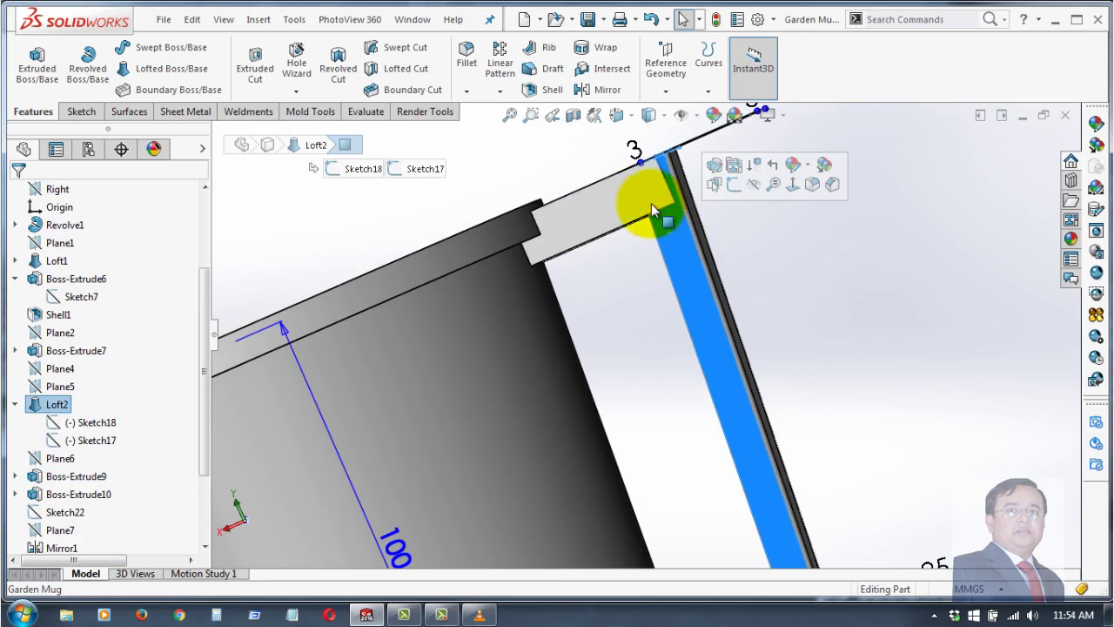
pyautogui.click(733, 187)
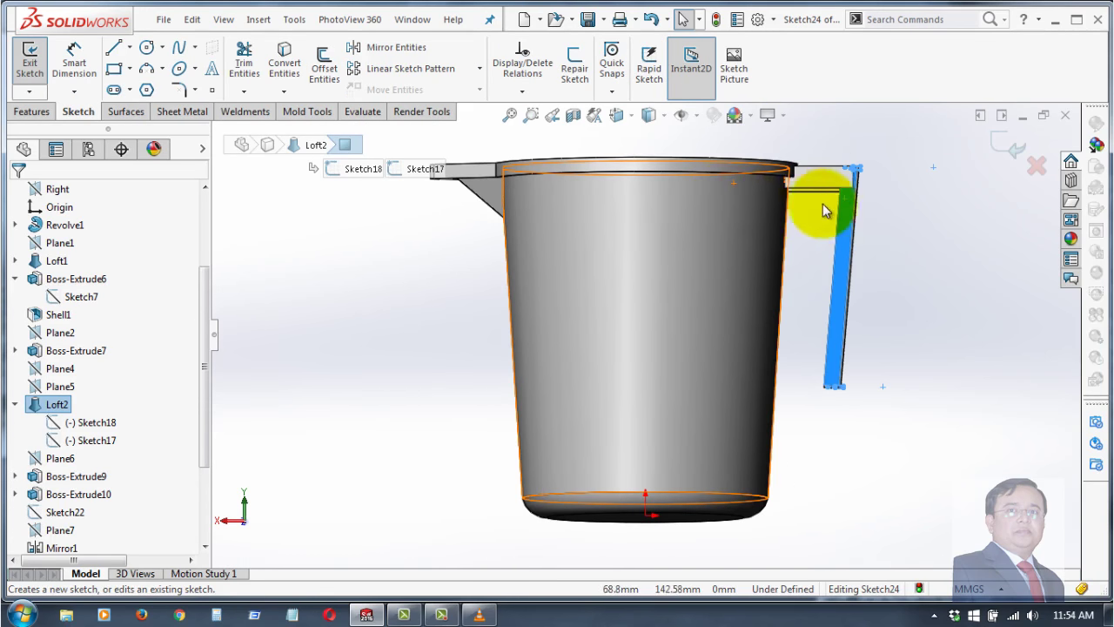
pyautogui.scroll(-1, 788, 218)
pyautogui.scroll(-1, 789, 219)
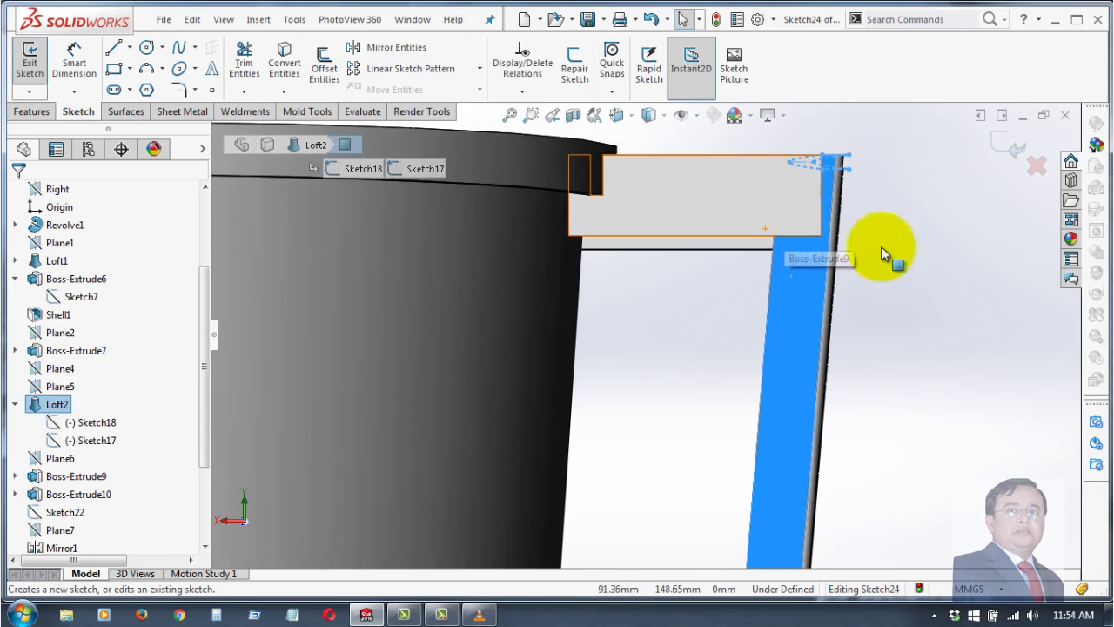
# - Draw a three-point perimeter circle just below the handle's top bar
pyautogui.click(146, 47)
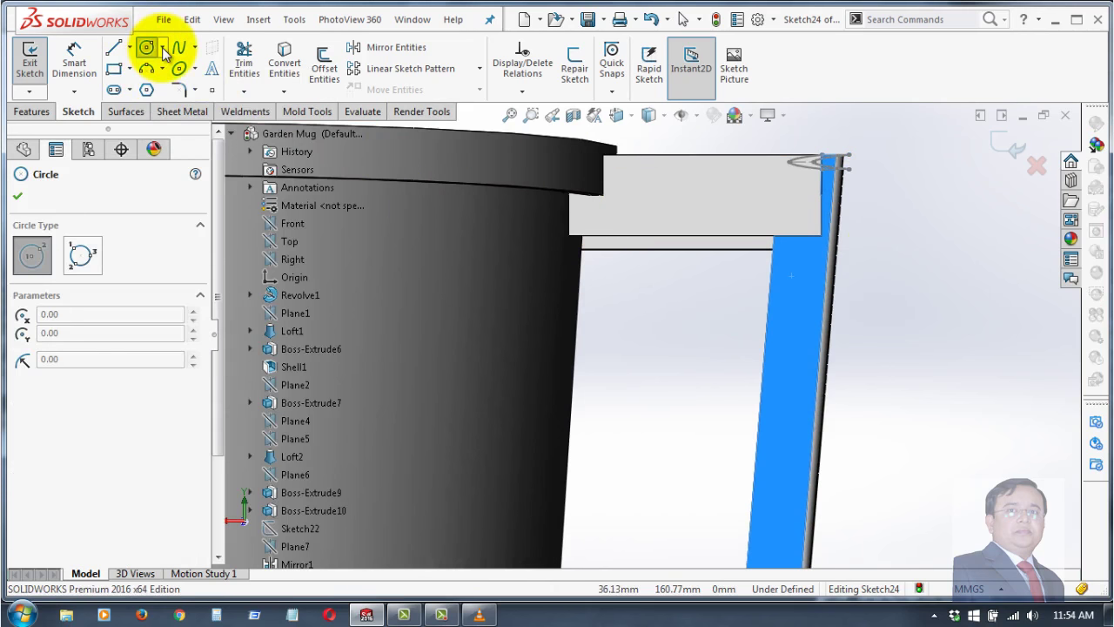
pyautogui.click(164, 49)
pyautogui.click(188, 90)
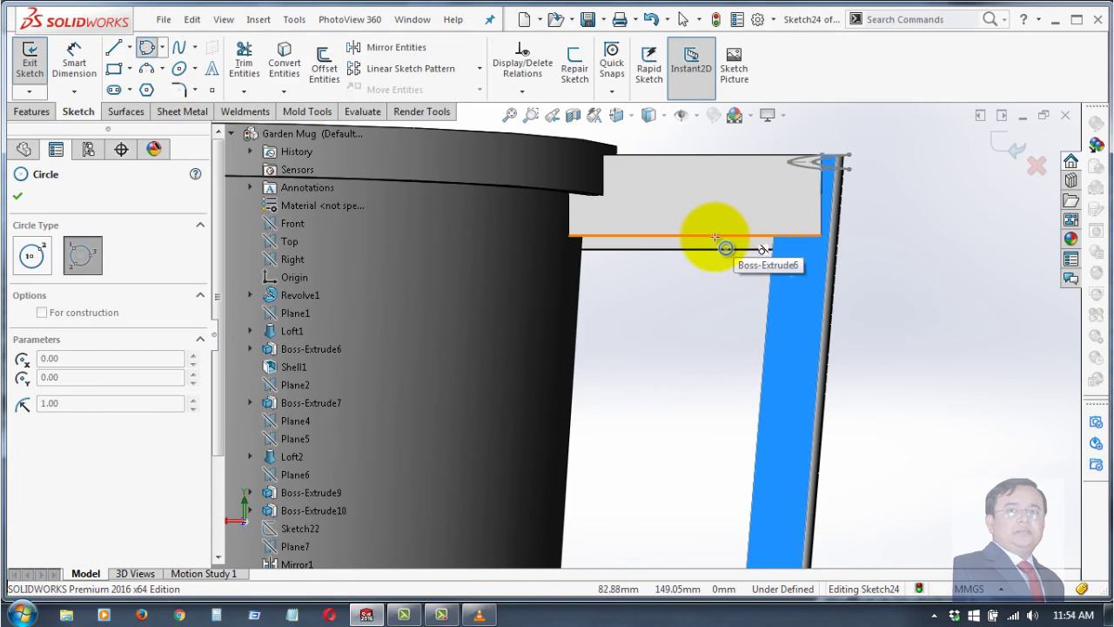
pyautogui.click(701, 236)
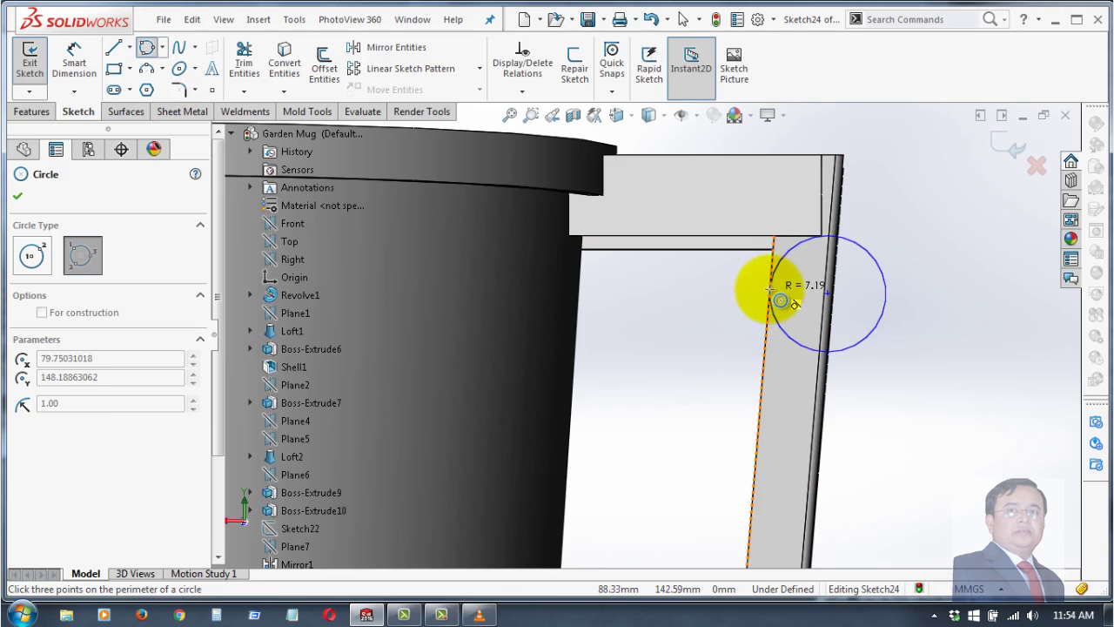
pyautogui.click(768, 294)
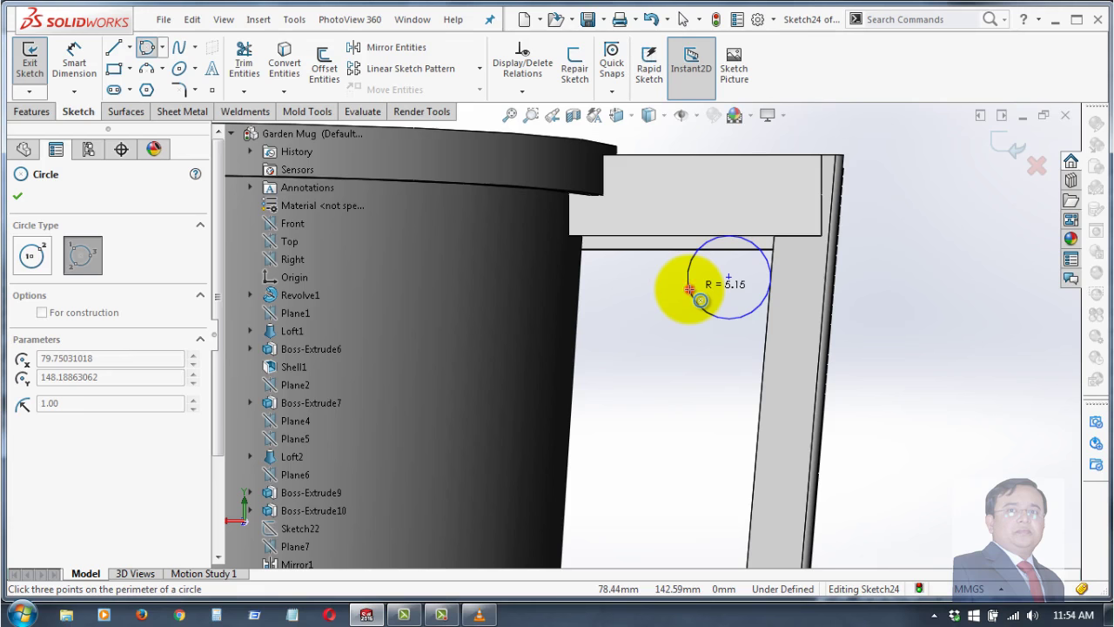
pyautogui.click(689, 289)
pyautogui.rightClick(883, 277)
pyautogui.click(912, 282)
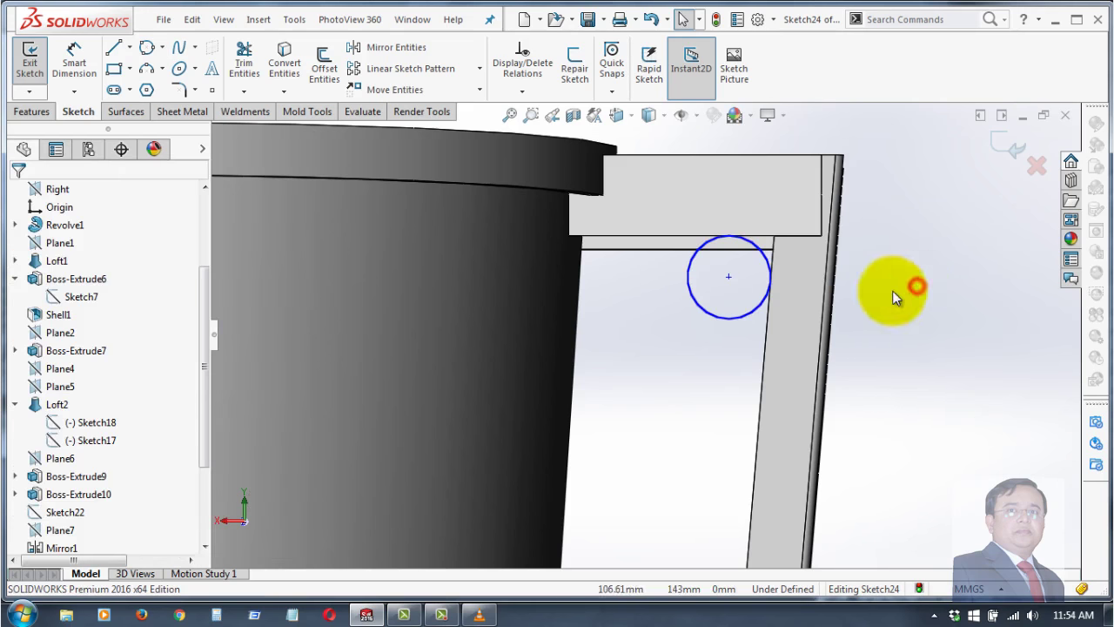
pyautogui.scroll(-2, 771, 247)
pyautogui.scroll(-2, 705, 223)
pyautogui.scroll(-2, 660, 240)
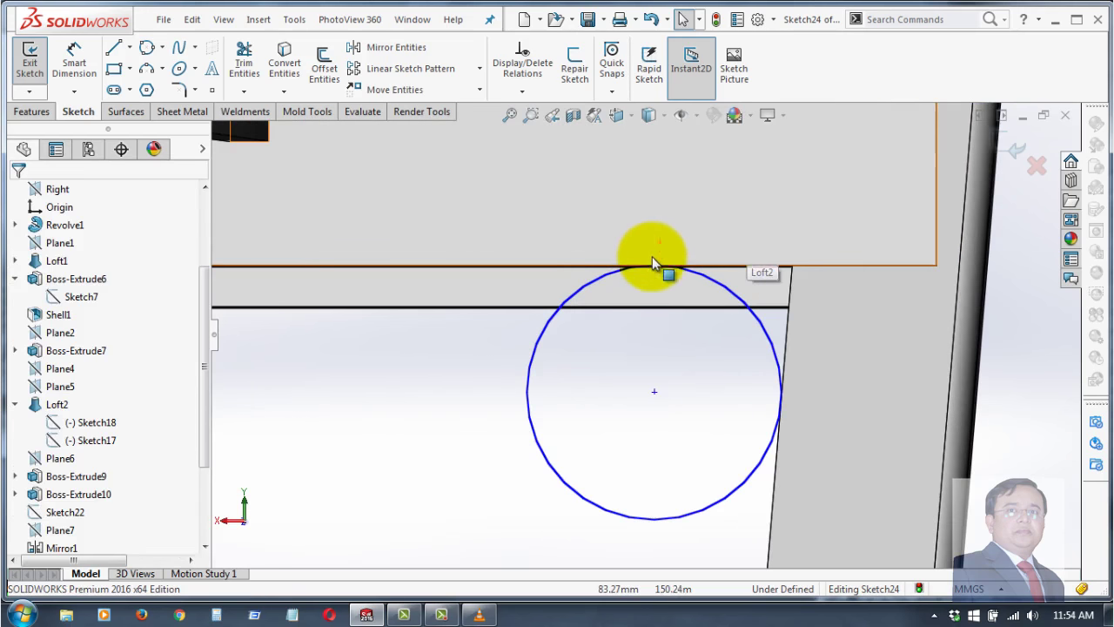
pyautogui.scroll(-1, 652, 266)
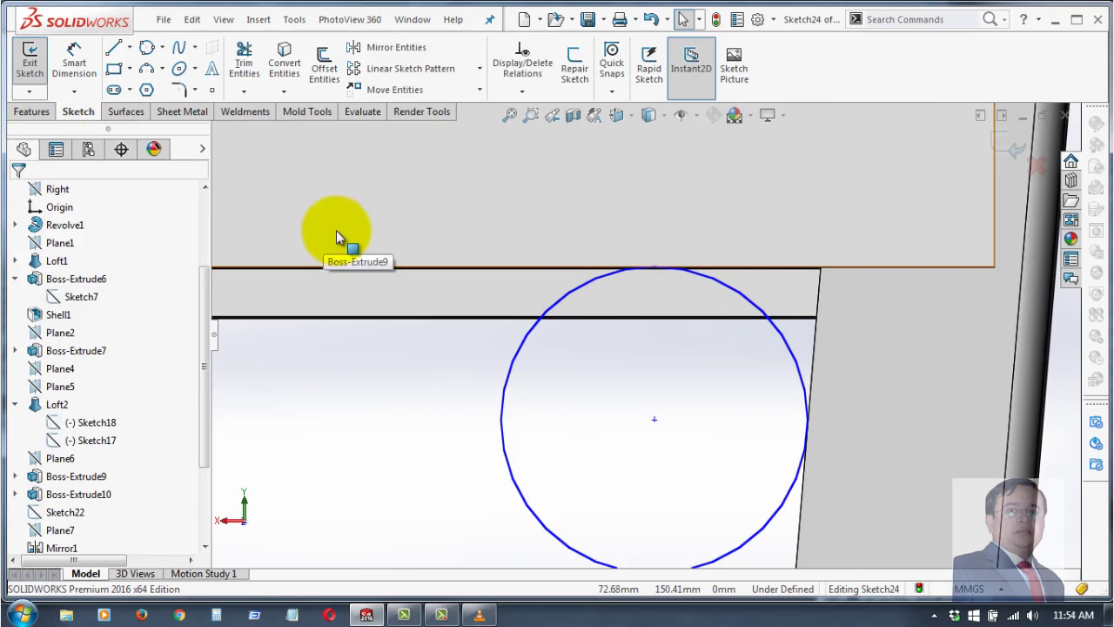
# - Dimension the circle's diameter to 12 mm
pyautogui.click(74, 60)
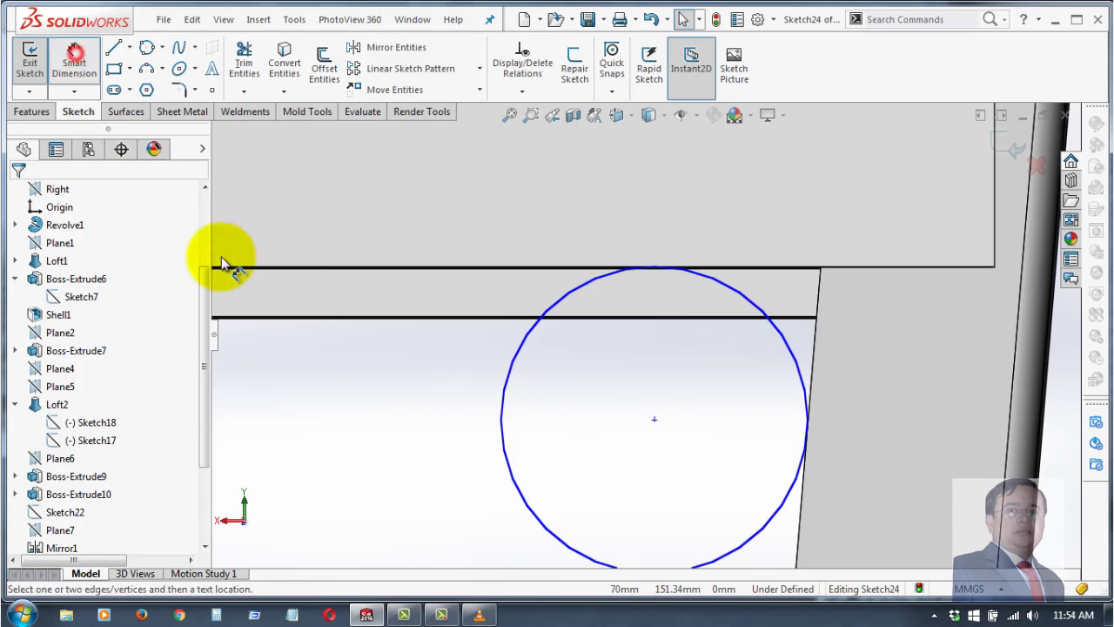
pyautogui.click(514, 482)
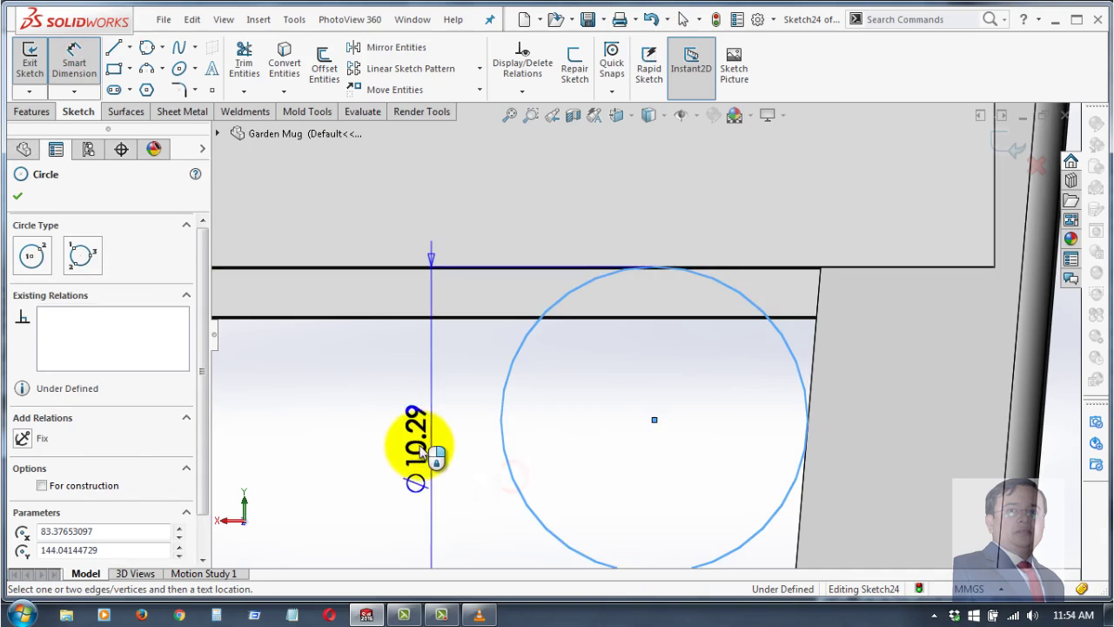
pyautogui.click(422, 446)
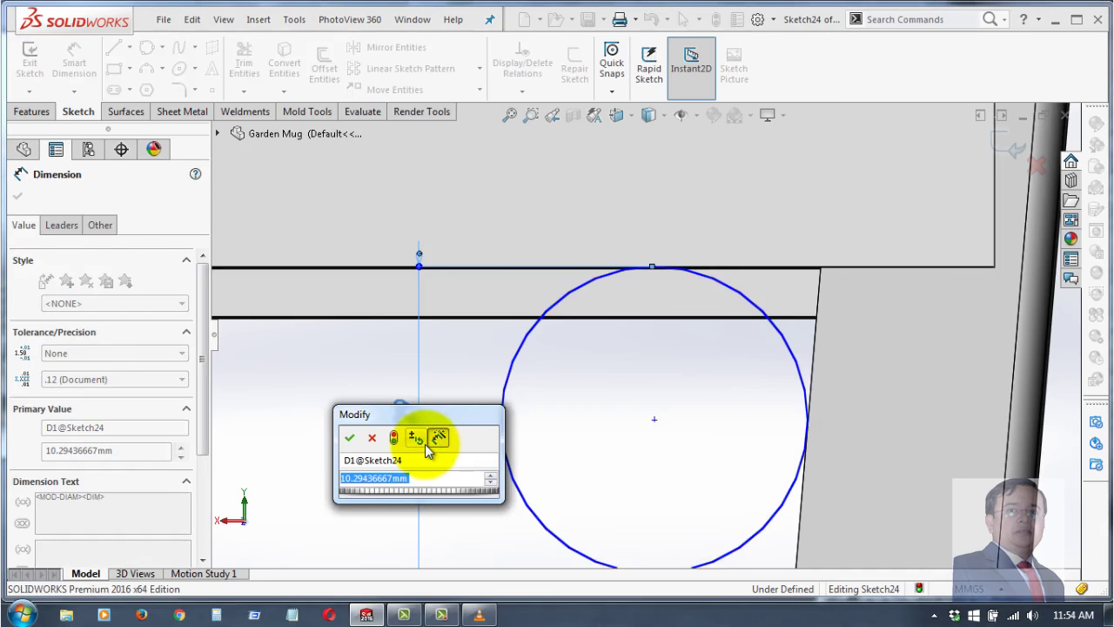
pyautogui.write('12')
pyautogui.press('Return')
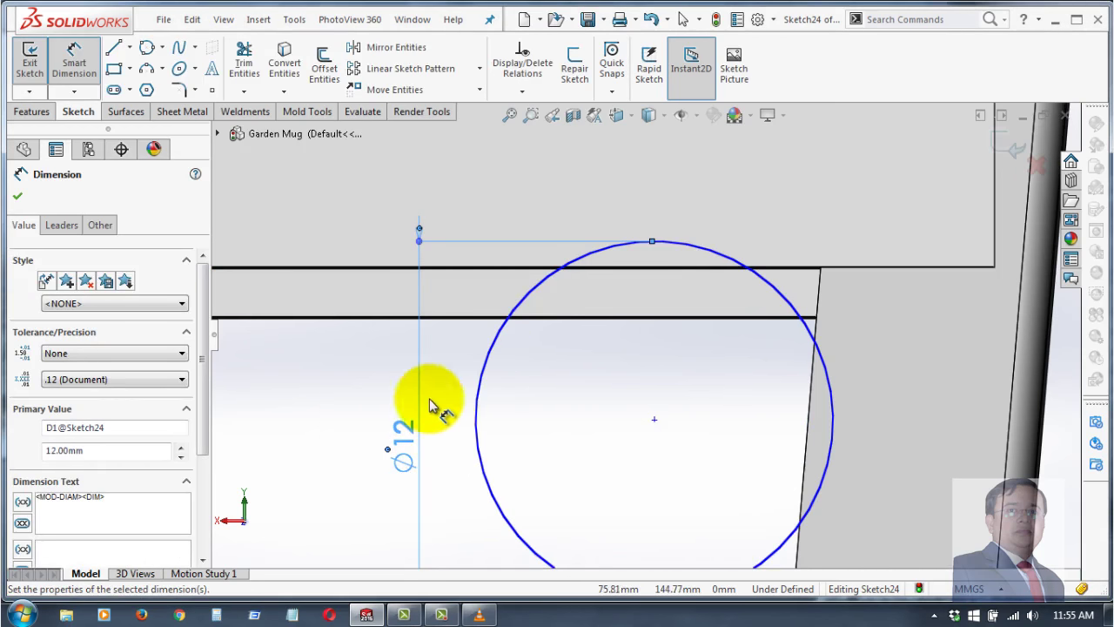
pyautogui.click(18, 196)
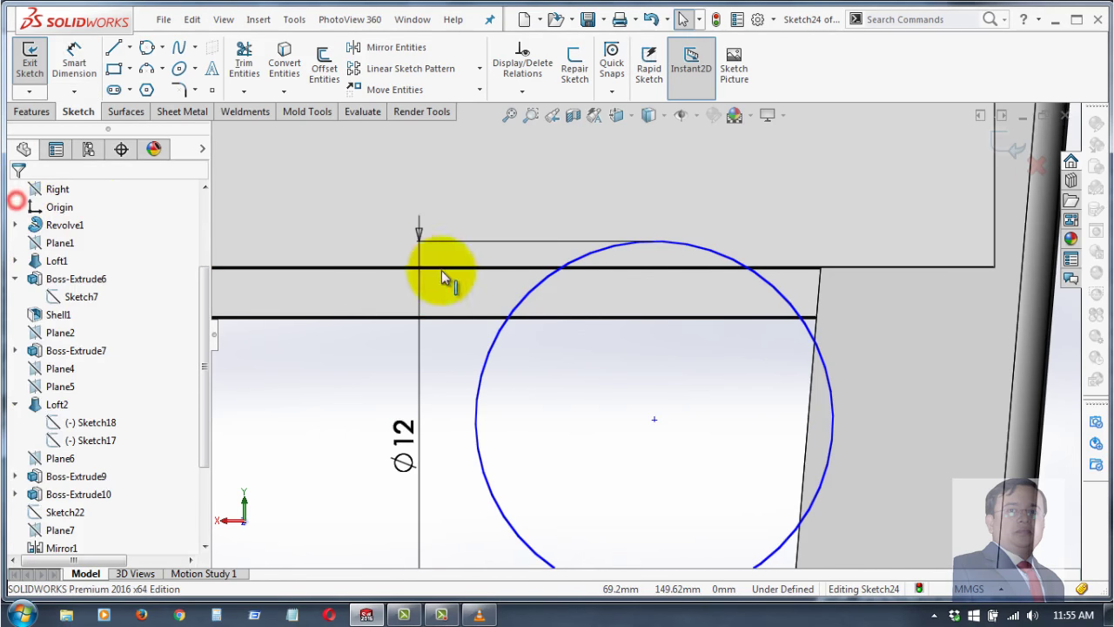
# - Make the Ø12 circle tangent to the edge line and to the top bar's lower edge
pyautogui.click(809, 421)
pyautogui.keyDown('ctrl'); pyautogui.click(835, 428); pyautogui.keyUp('ctrl')
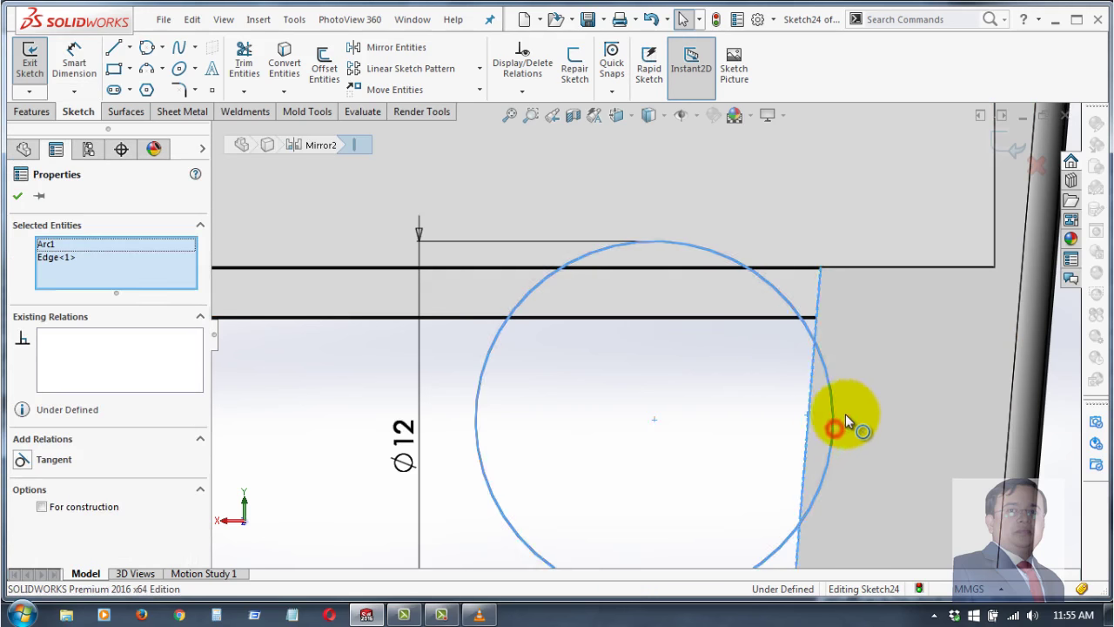
pyautogui.click(880, 362)
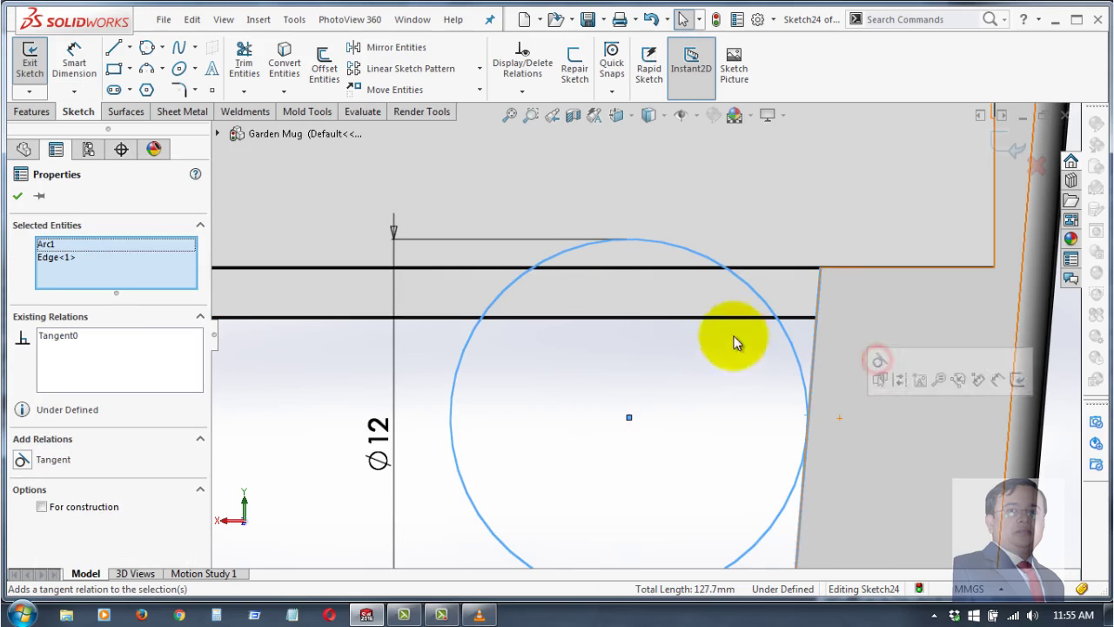
pyautogui.click(653, 268)
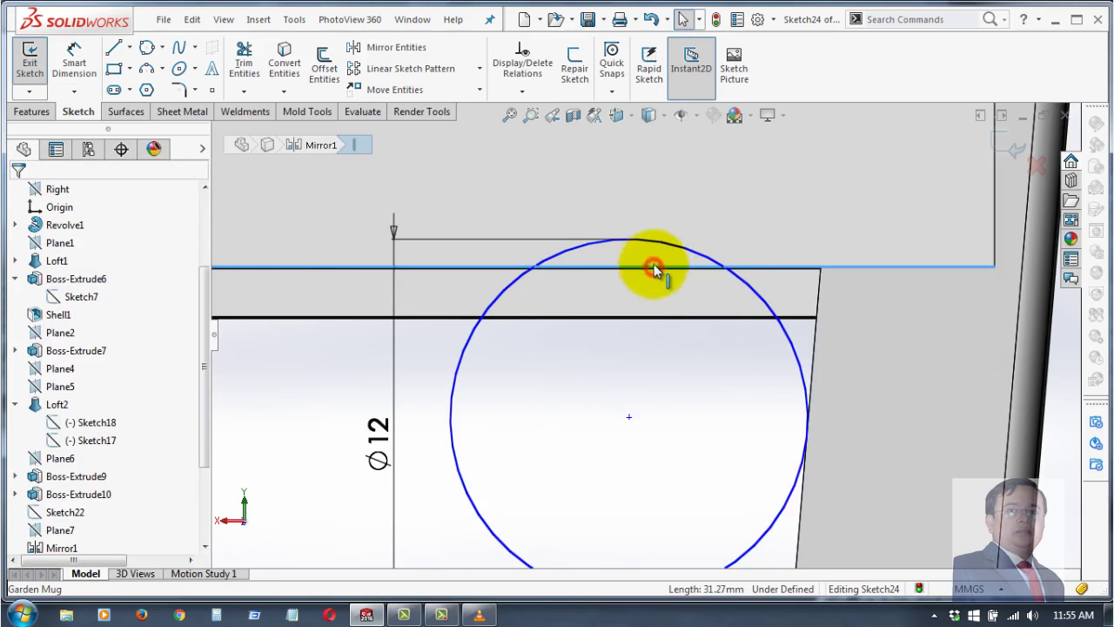
pyautogui.click(660, 242)
pyautogui.keyDown('ctrl'); pyautogui.click(660, 241); pyautogui.keyUp('ctrl')
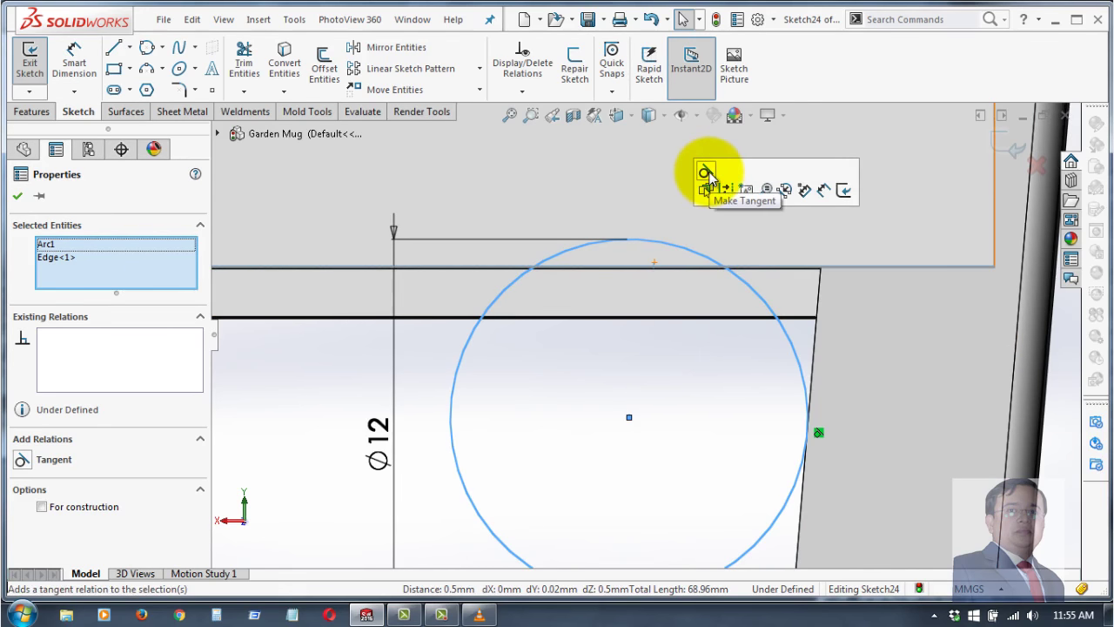
pyautogui.click(705, 177)
pyautogui.scroll(2, 736, 416)
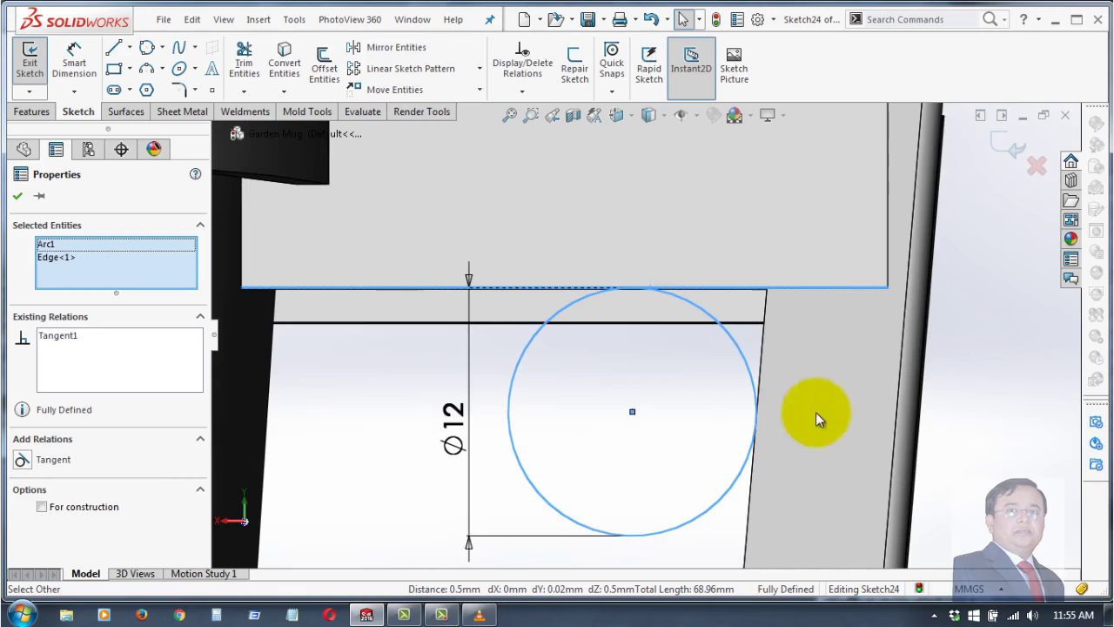
pyautogui.click(17, 196)
# - Draw lines from the top line's right end to the circle's right side and to its top
pyautogui.click(378, 171)
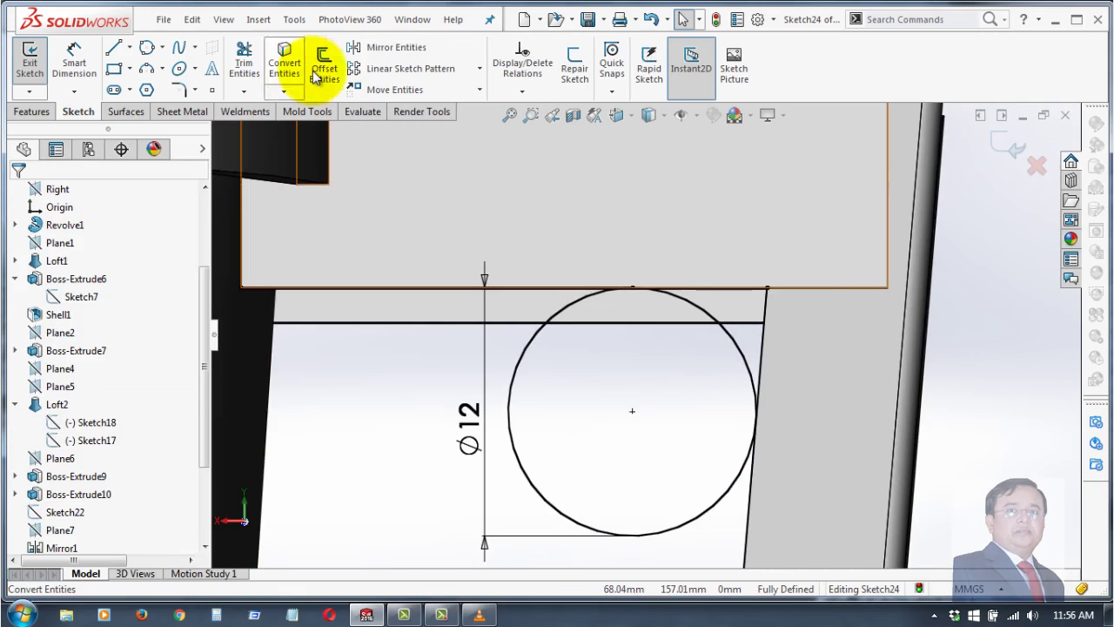
pyautogui.click(118, 48)
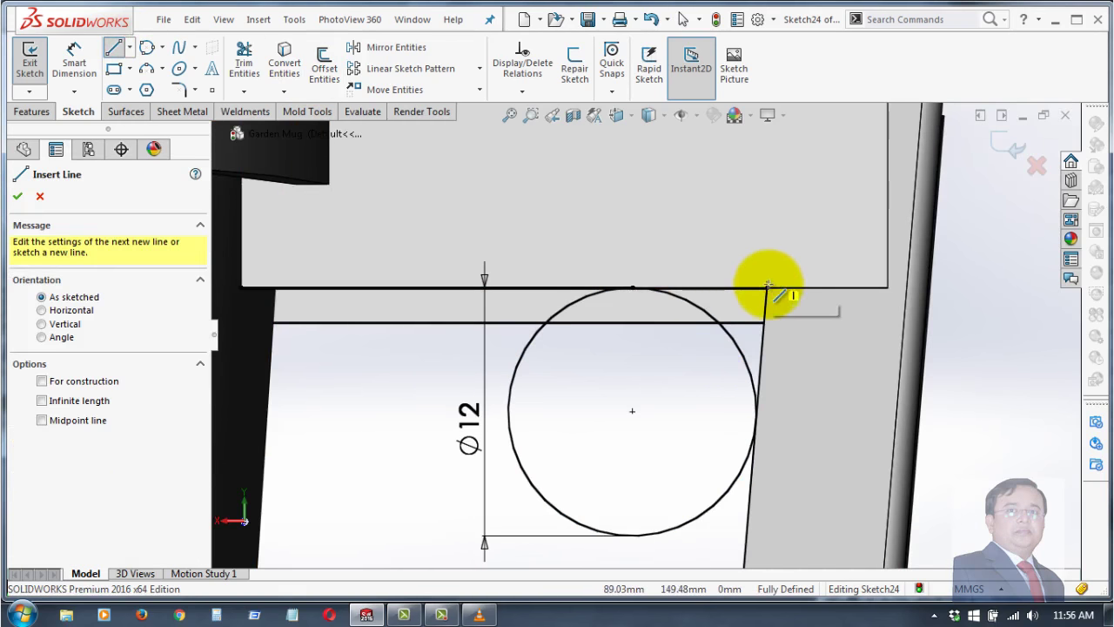
pyautogui.click(767, 288)
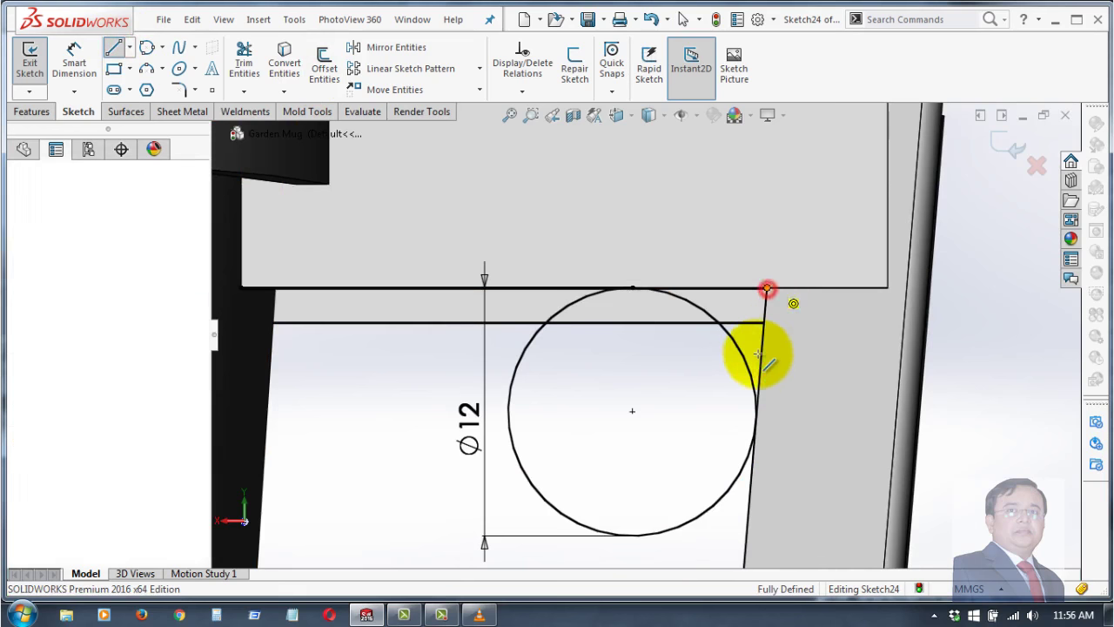
pyautogui.click(756, 413)
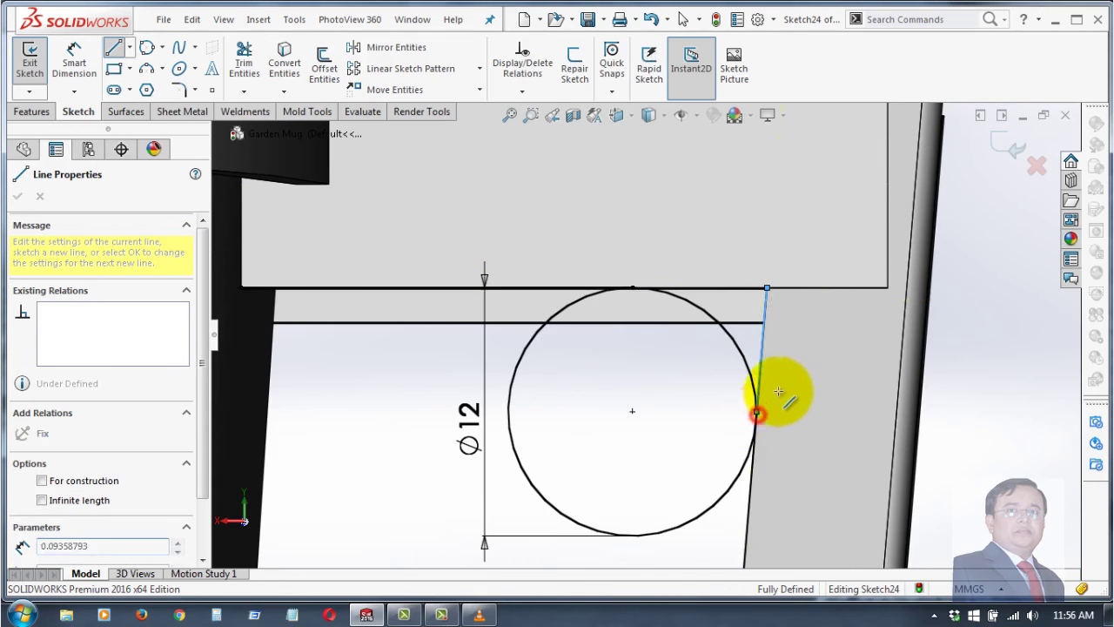
pyautogui.rightClick(773, 235)
pyautogui.click(808, 240)
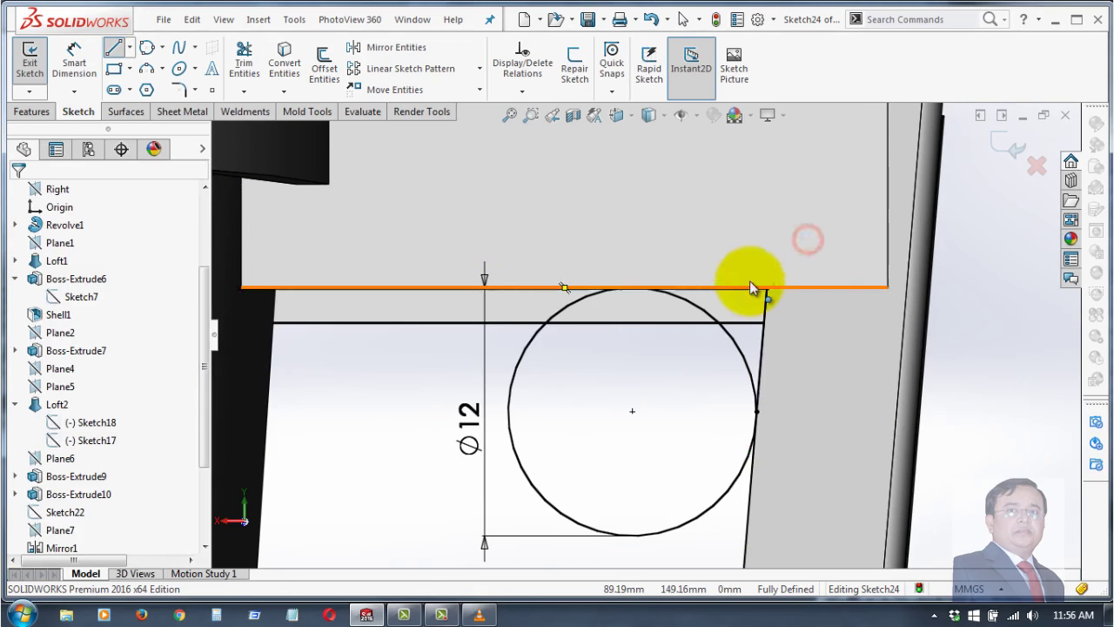
pyautogui.click(110, 48)
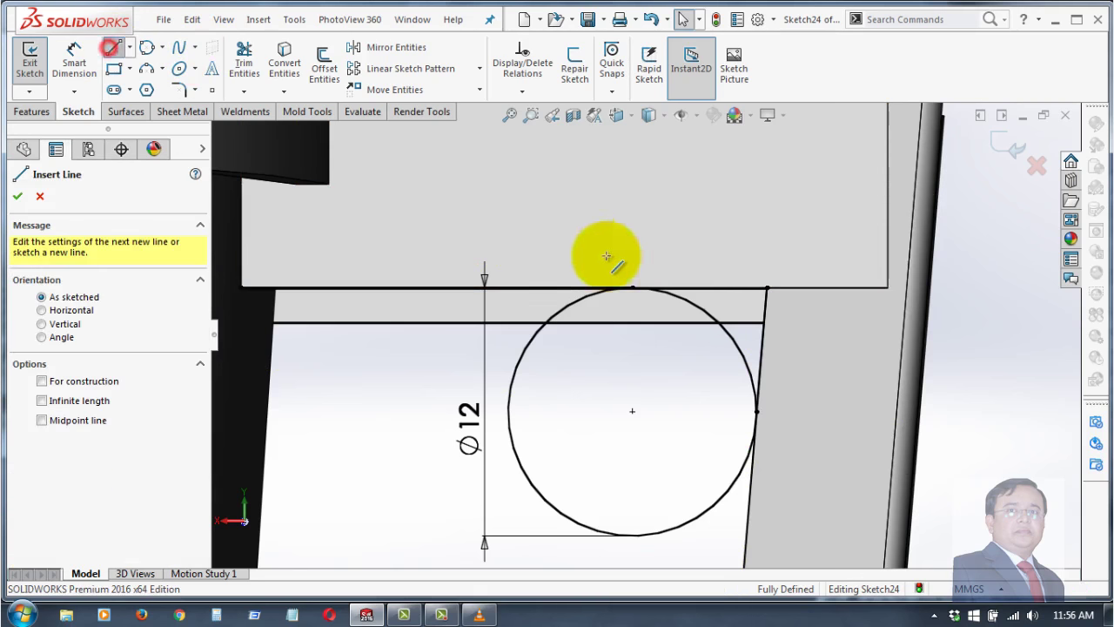
pyautogui.click(767, 288)
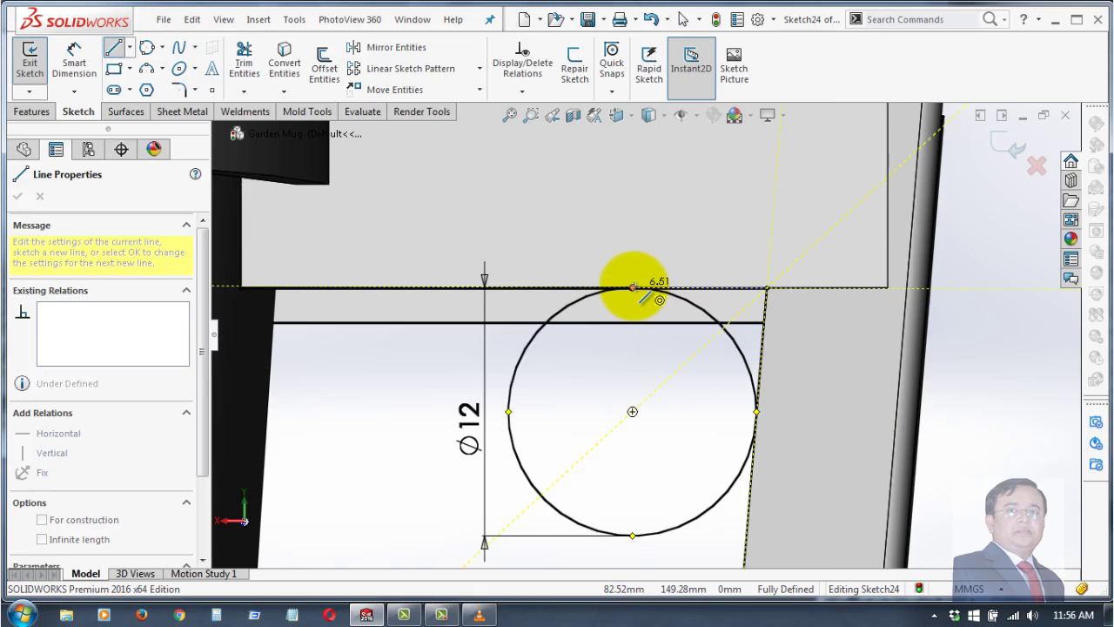
pyautogui.click(634, 287)
pyautogui.rightClick(567, 216)
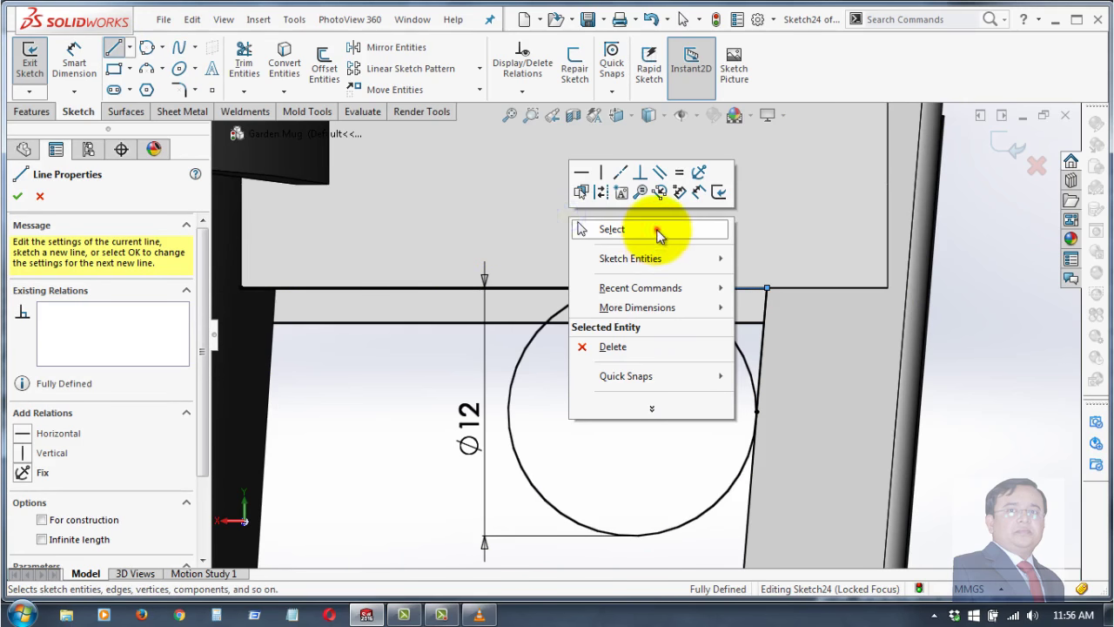
# - Power-trim the Ø12 circle down to a corner quarter arc and remove the extra top line
pyautogui.click(656, 229)
pyautogui.click(242, 54)
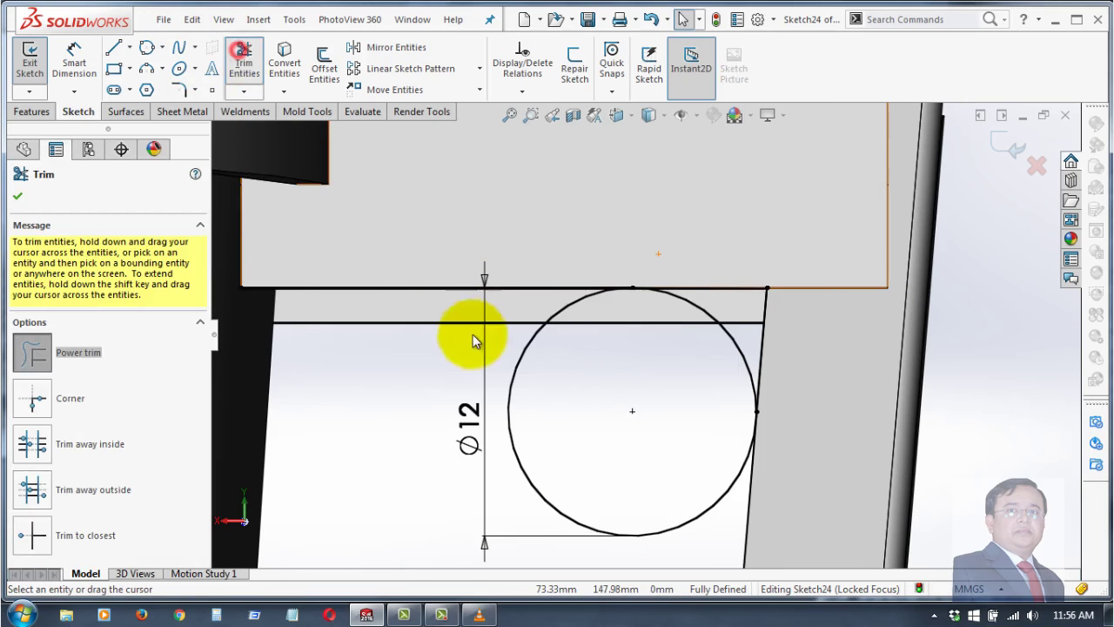
pyautogui.moveTo(510, 378); pyautogui.dragTo(553, 389)
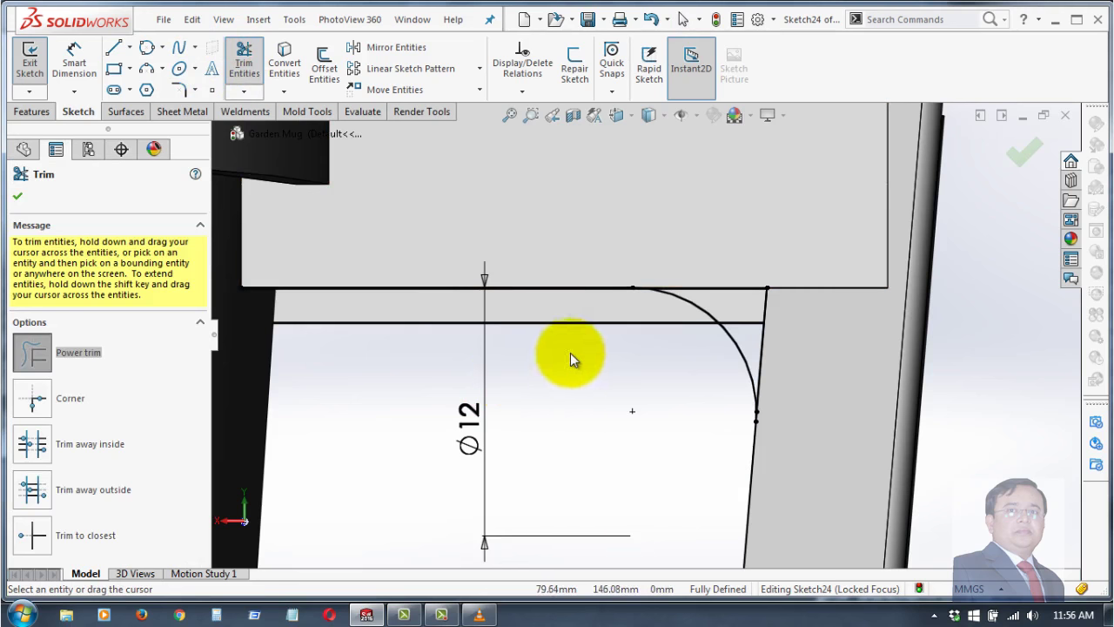
pyautogui.moveTo(565, 305); pyautogui.dragTo(723, 498)
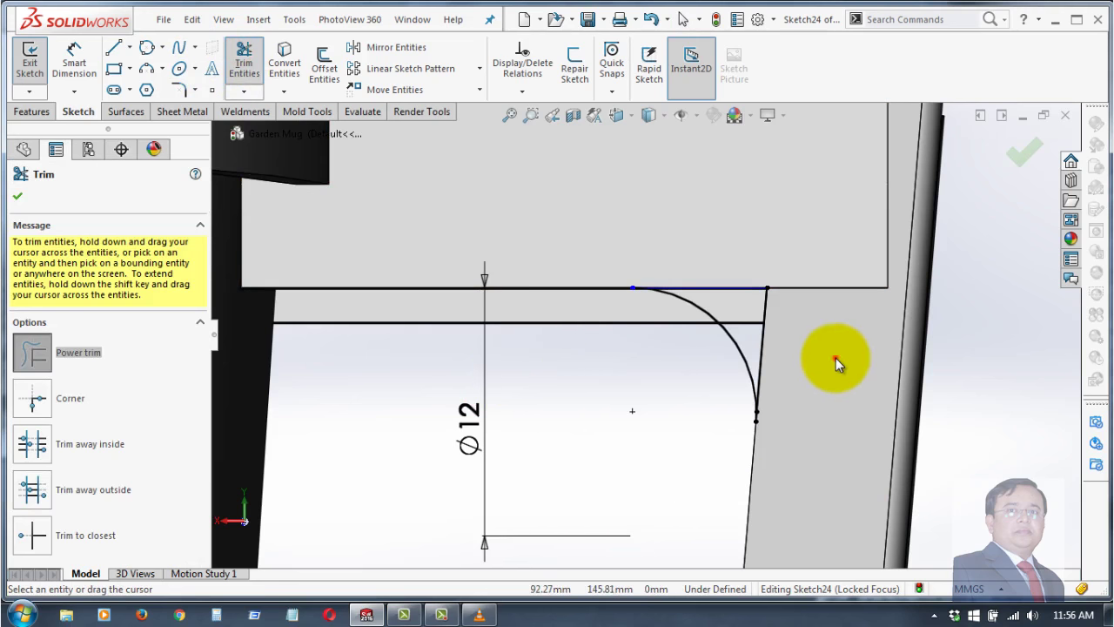
pyautogui.moveTo(836, 358); pyautogui.dragTo(691, 284)
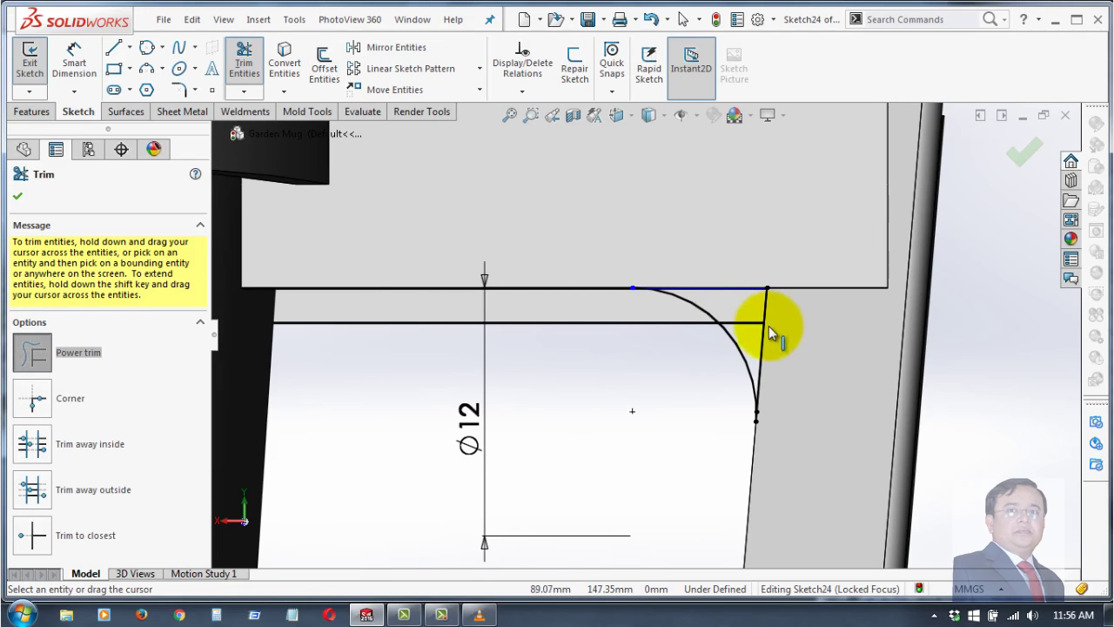
pyautogui.click(19, 200)
pyautogui.moveTo(1003, 360)
pyautogui.mouseDown(button='middle')
pyautogui.moveTo(975, 413)
pyautogui.moveTo(954, 383)
pyautogui.moveTo(1032, 286)
pyautogui.moveTo(1020, 336)
pyautogui.moveTo(1032, 368)
pyautogui.mouseUp(button='middle')
# - Switch to the Features tools and zoom in on the short sketch line
pyautogui.scroll(-3, 825, 391)
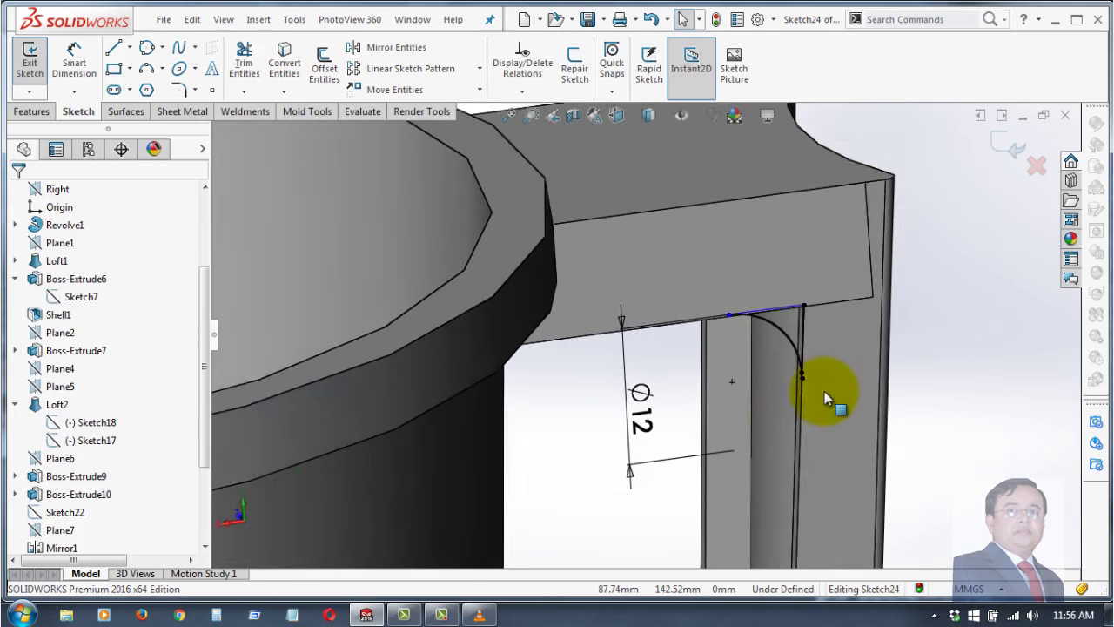
pyautogui.click(33, 111)
pyautogui.scroll(-3, 563, 420)
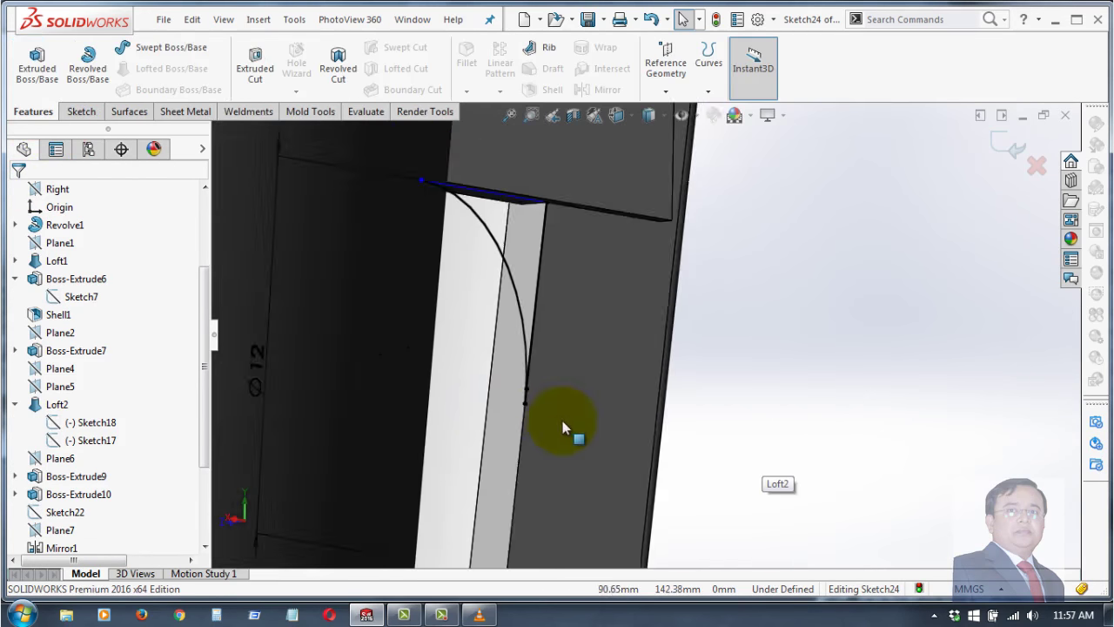
pyautogui.scroll(-2, 484, 377)
pyautogui.scroll(-2, 543, 379)
pyautogui.scroll(-2, 591, 361)
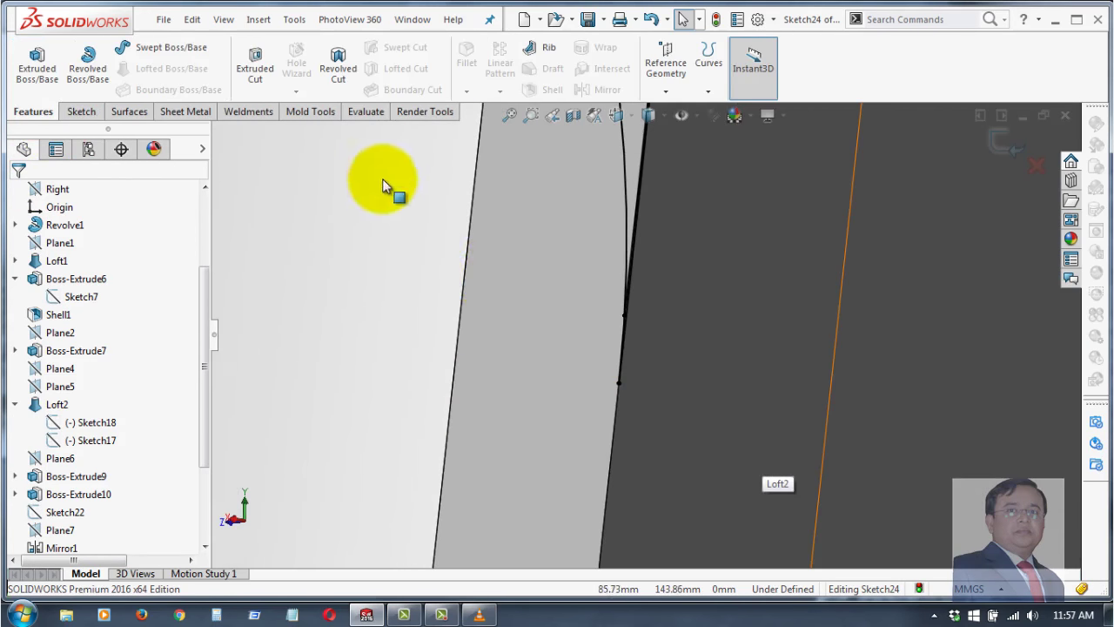
pyautogui.scroll(2, 940, 389)
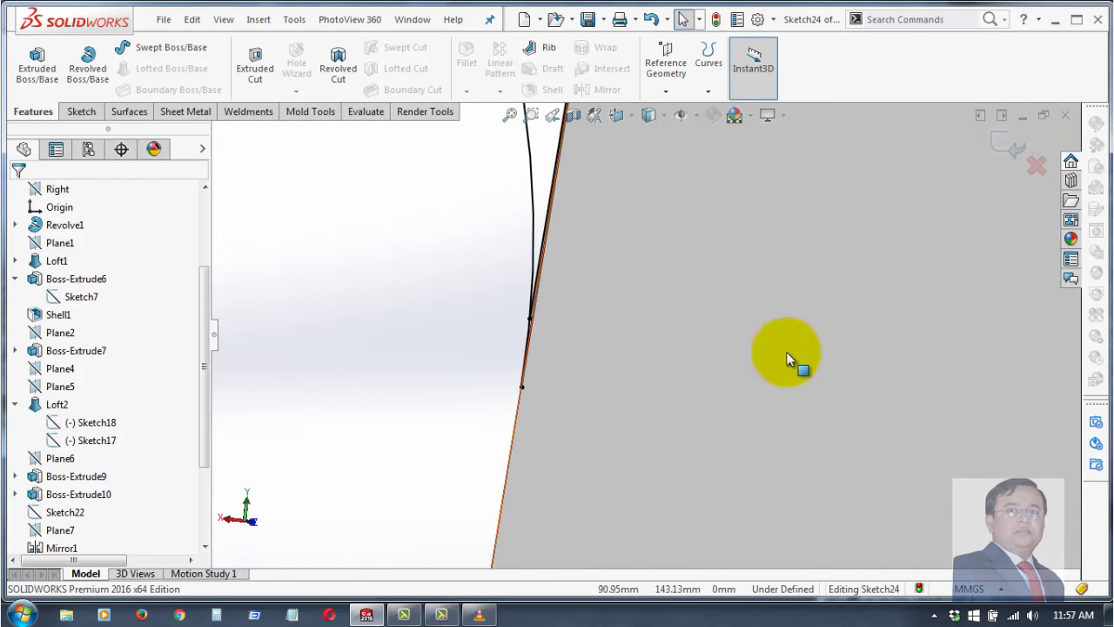
pyautogui.scroll(1, 609, 322)
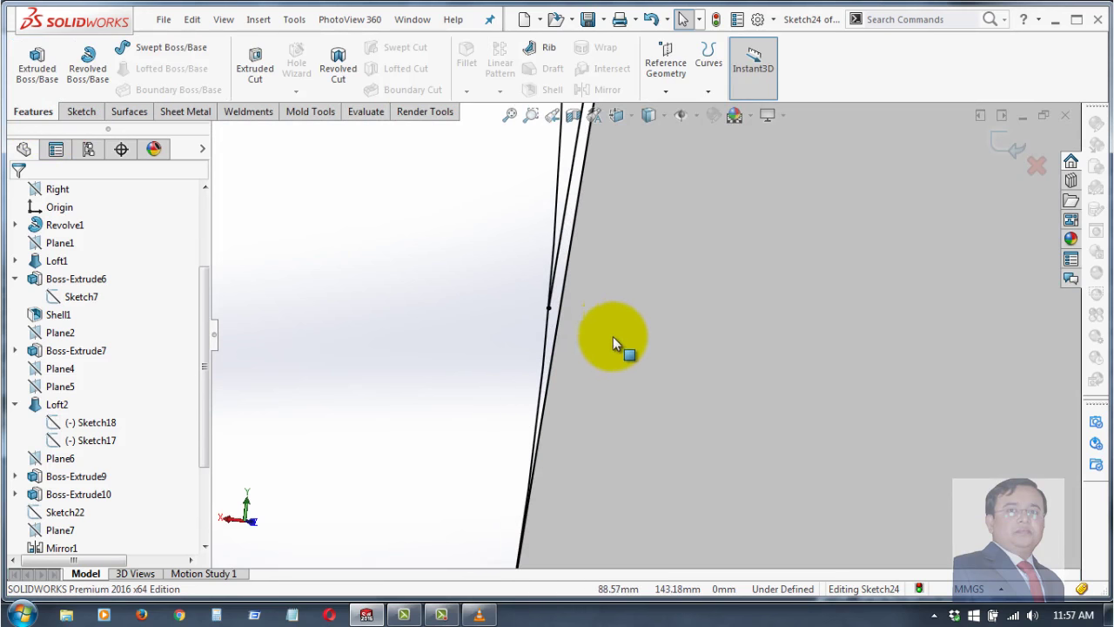
pyautogui.scroll(-2, 609, 331)
pyautogui.scroll(-1, 609, 235)
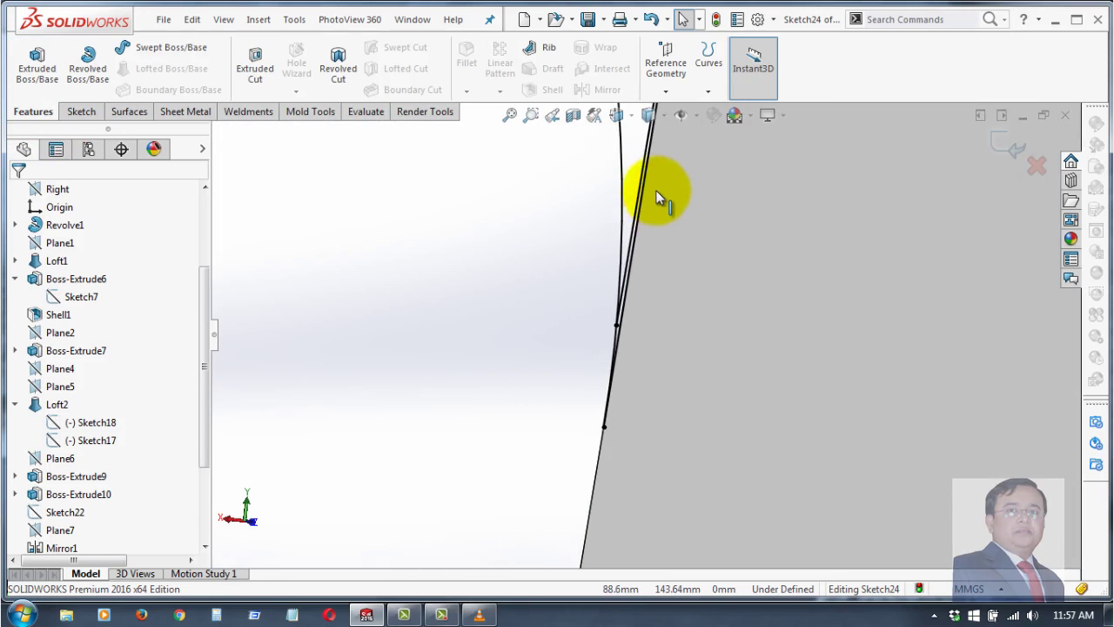
pyautogui.scroll(-1, 644, 261)
pyautogui.scroll(-1, 612, 336)
pyautogui.scroll(1, 644, 288)
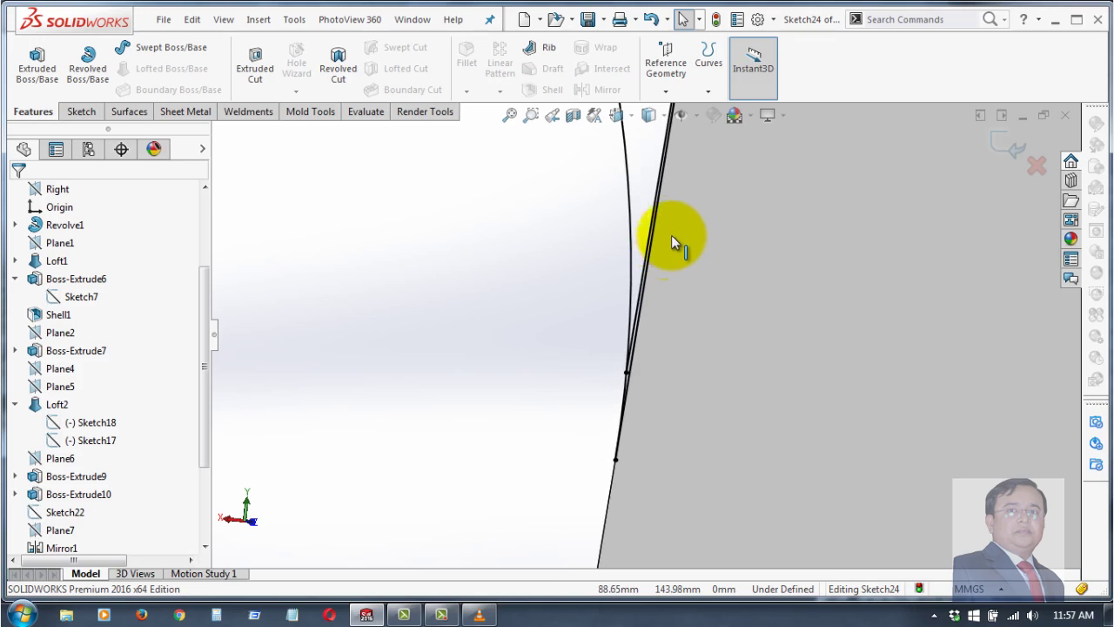
pyautogui.scroll(1, 671, 235)
pyautogui.scroll(1, 676, 226)
pyautogui.scroll(-1, 675, 225)
pyautogui.scroll(1, 644, 287)
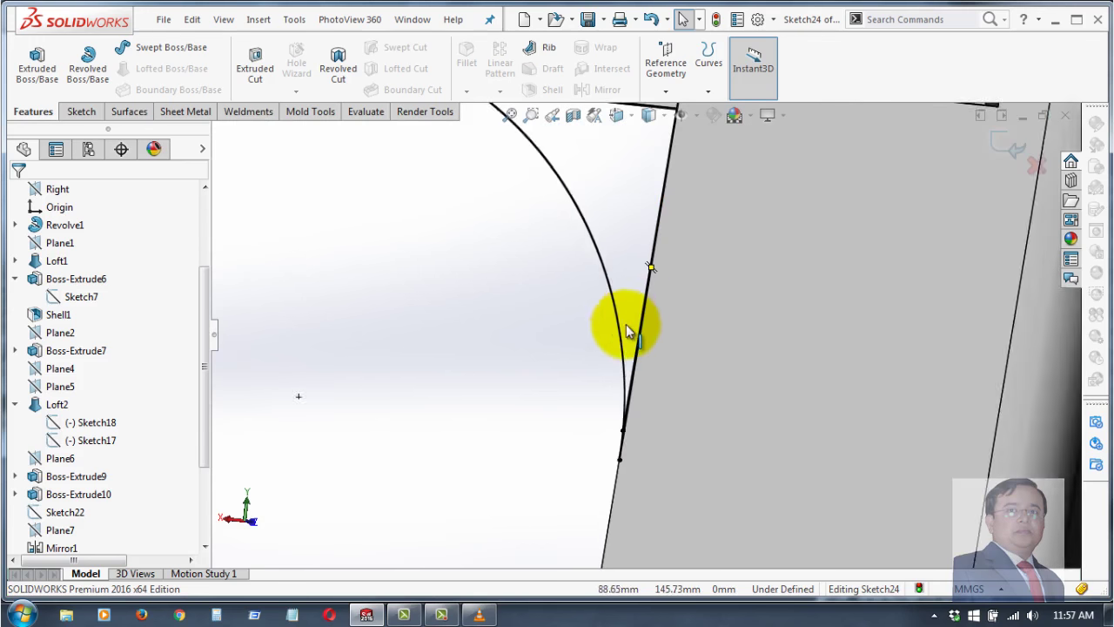
pyautogui.scroll(-1, 633, 372)
pyautogui.scroll(1, 653, 448)
pyautogui.scroll(1, 651, 426)
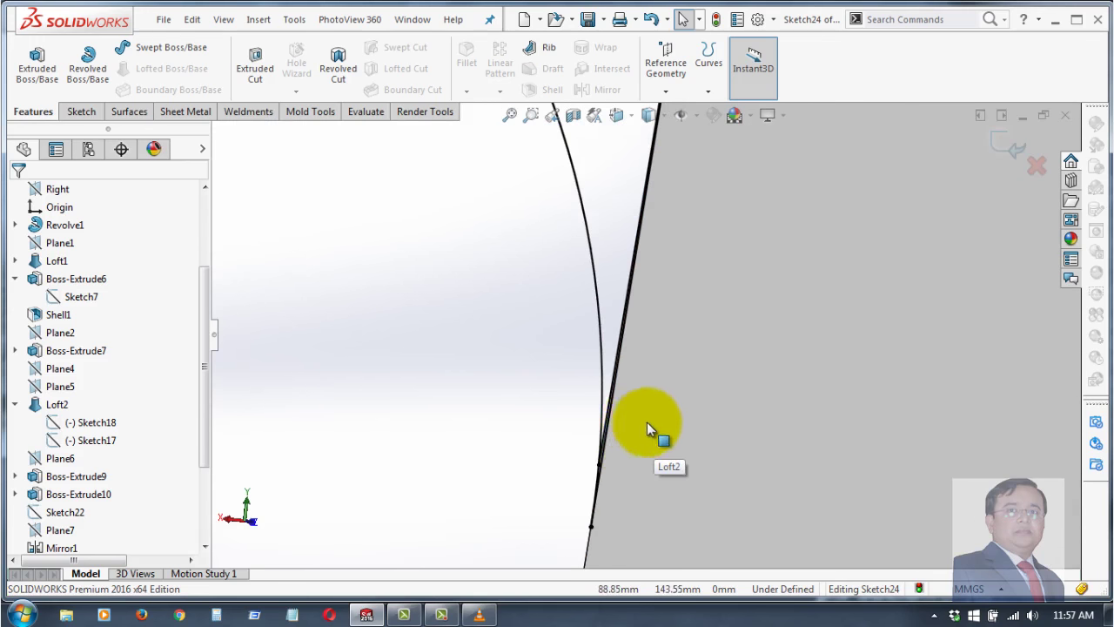
pyautogui.scroll(1, 639, 431)
pyautogui.scroll(-1, 619, 439)
pyautogui.scroll(-1, 616, 445)
pyautogui.scroll(-1, 628, 407)
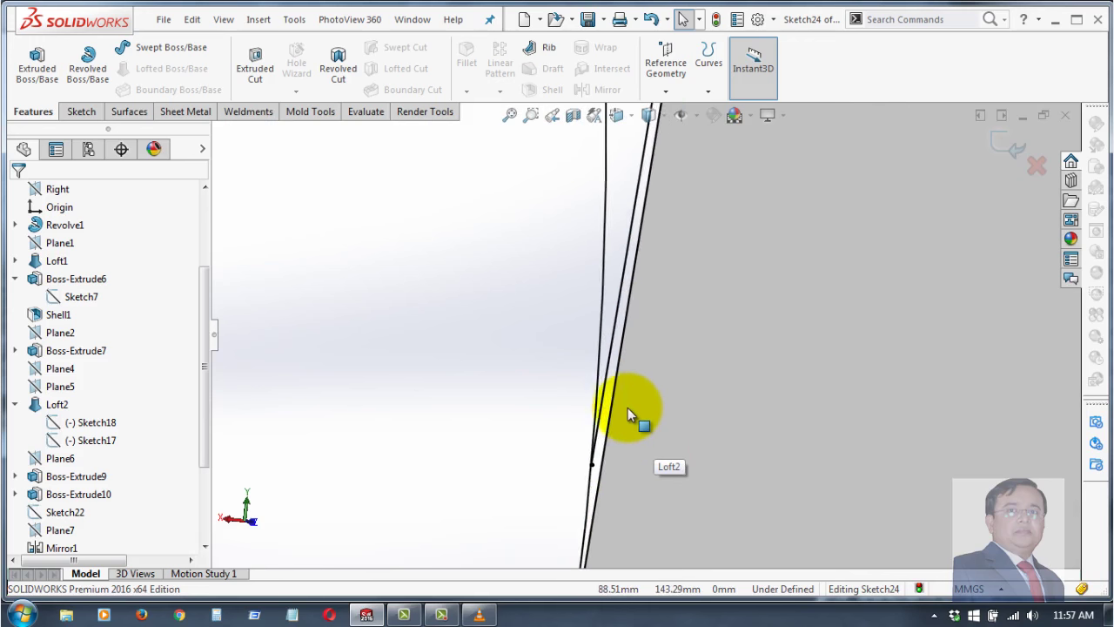
pyautogui.scroll(-1, 627, 407)
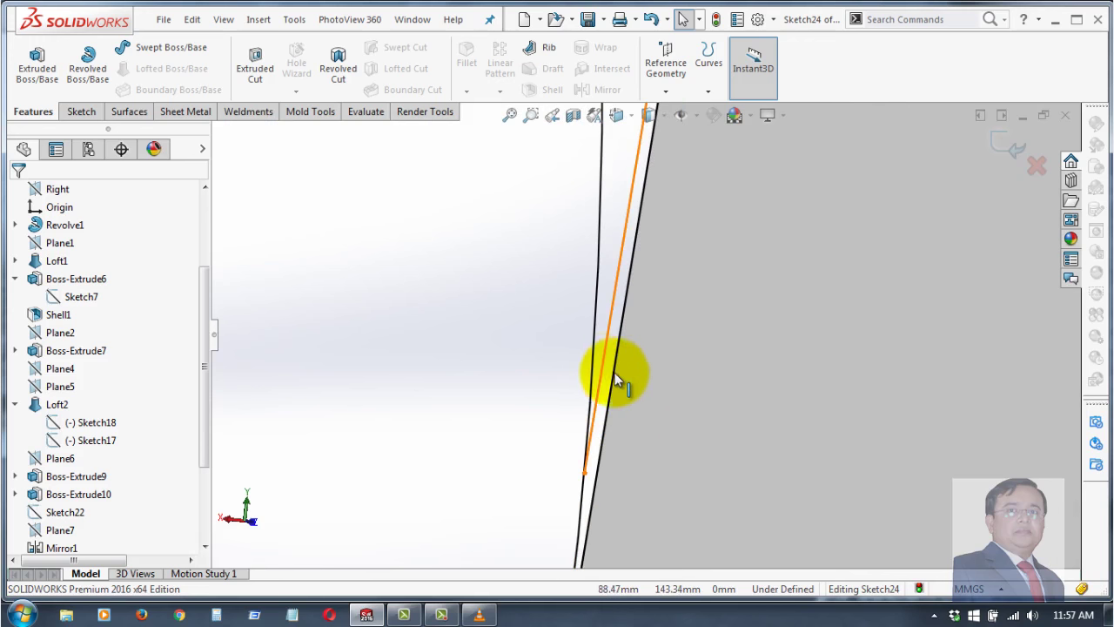
# - Confirm the short sketch line measures 6 mm, then view the sketch Normal To
pyautogui.click(600, 376)
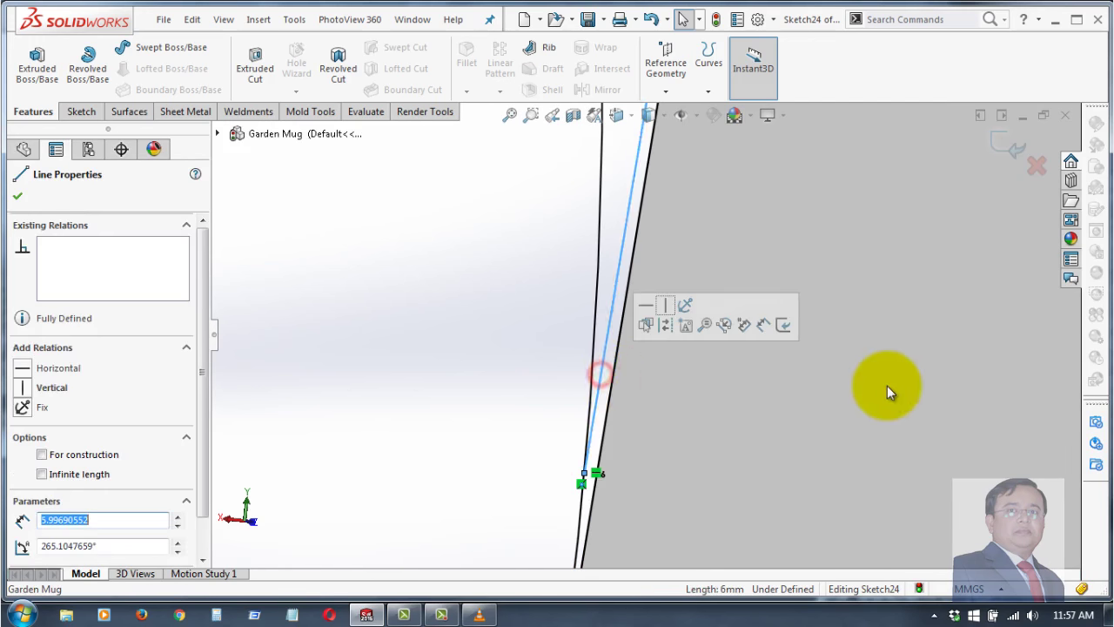
pyautogui.click(783, 373)
pyautogui.moveTo(782, 373); pyautogui.dragTo(587, 343, button='middle')
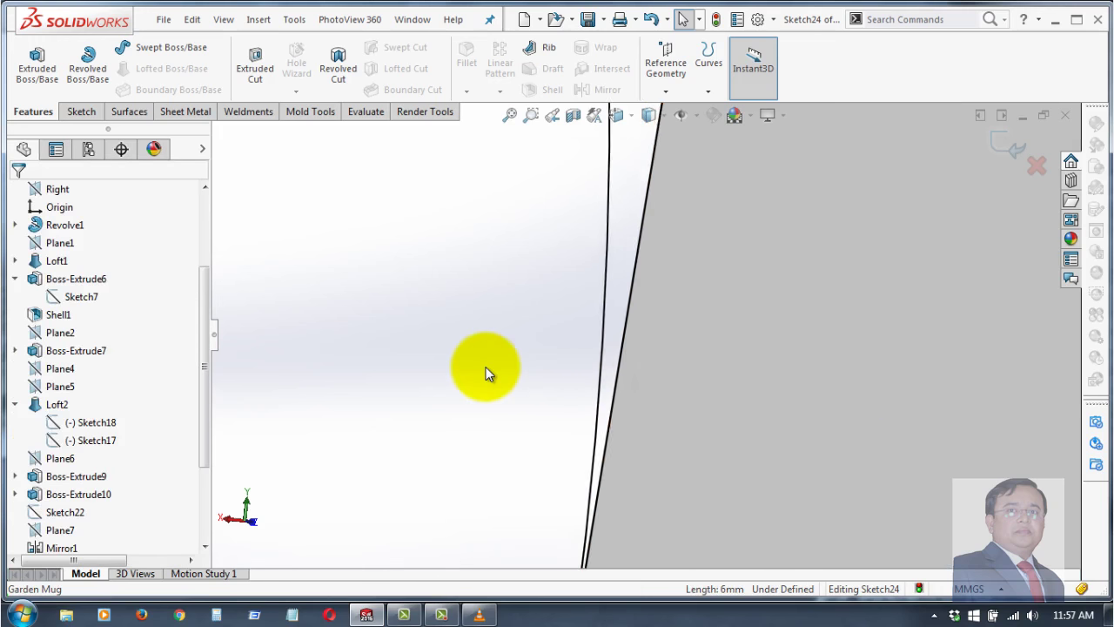
pyautogui.hotkey('ctrl', '8')
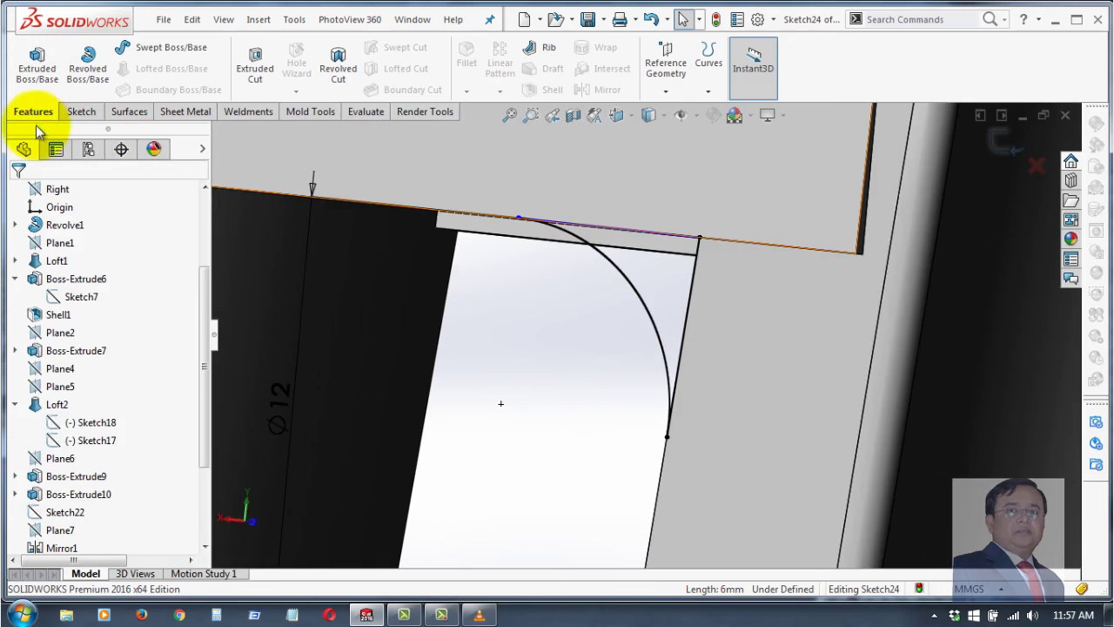
# - Extrude the arc-bounded corner region Blind 1.50 mm in the reversed direction
pyautogui.click(35, 56)
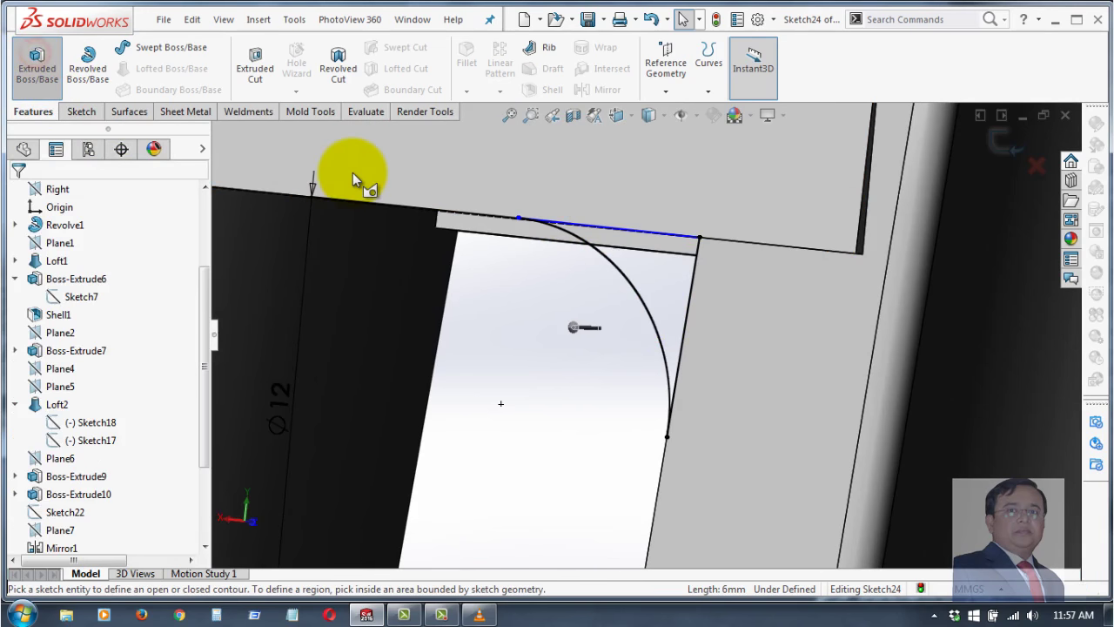
pyautogui.click(657, 282)
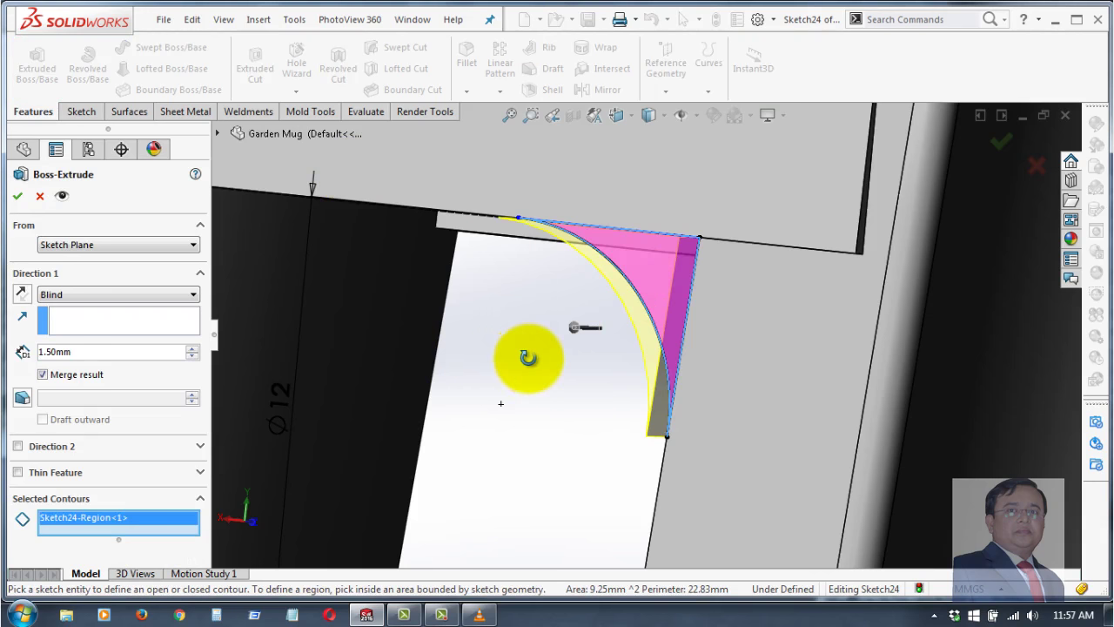
pyautogui.moveTo(529, 356)
pyautogui.mouseDown(button='middle')
pyautogui.moveTo(679, 403)
pyautogui.moveTo(715, 388)
pyautogui.moveTo(629, 395)
pyautogui.moveTo(688, 391)
pyautogui.moveTo(605, 356)
pyautogui.moveTo(285, 331)
pyautogui.moveTo(44, 273)
pyautogui.mouseUp(button='middle')
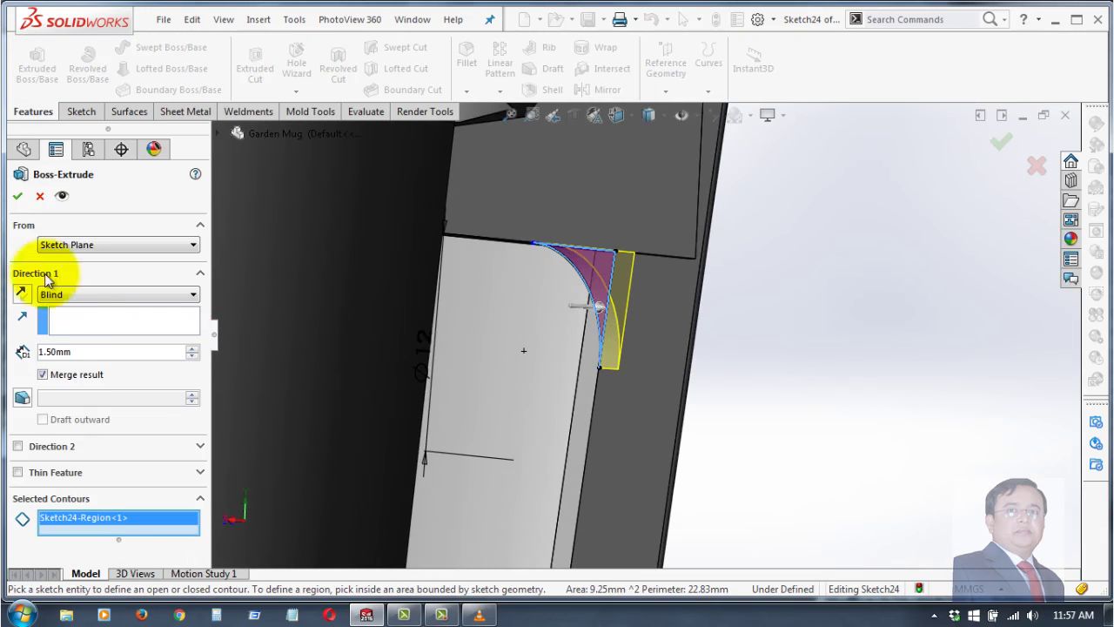
pyautogui.click(24, 296)
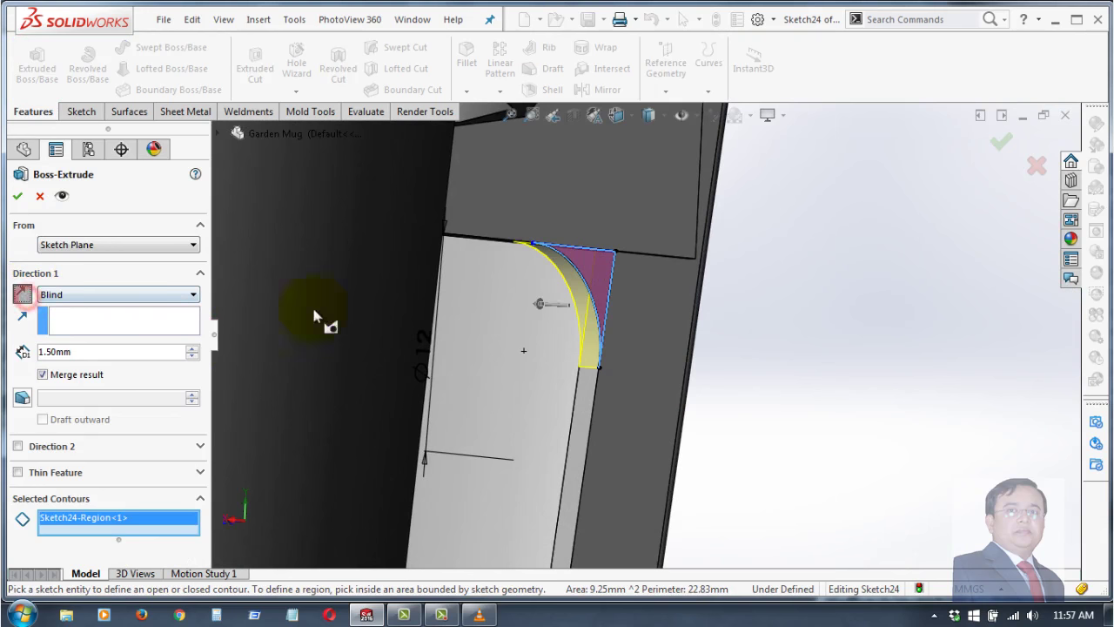
pyautogui.click(18, 195)
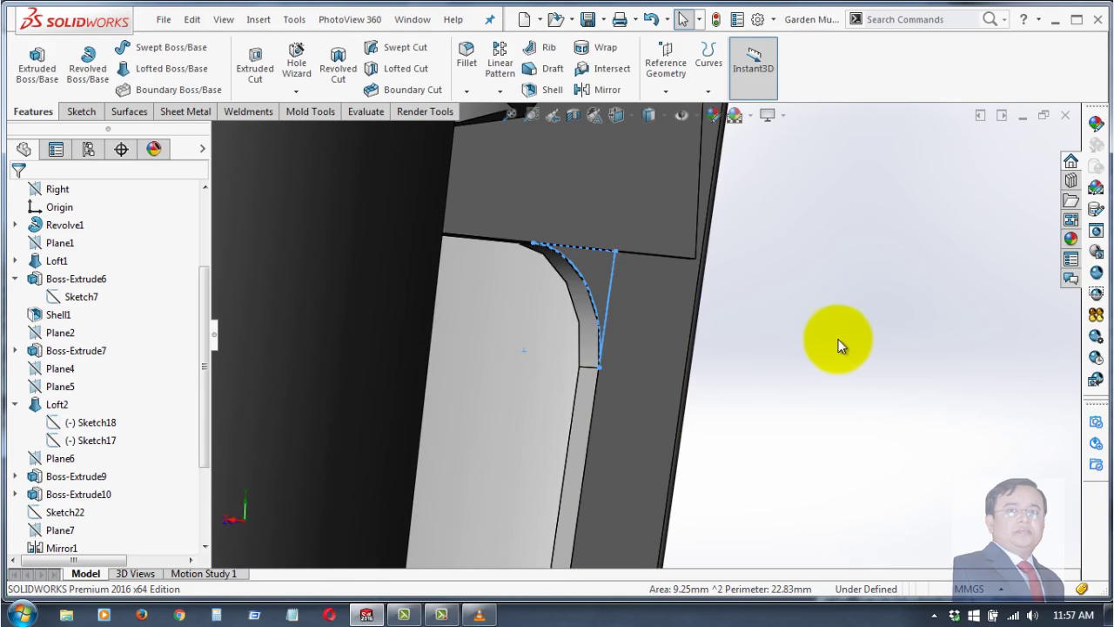
# - Orbit to show the mug rim and whole handle, and select the handle face
pyautogui.moveTo(853, 348); pyautogui.dragTo(840, 371, button='middle')
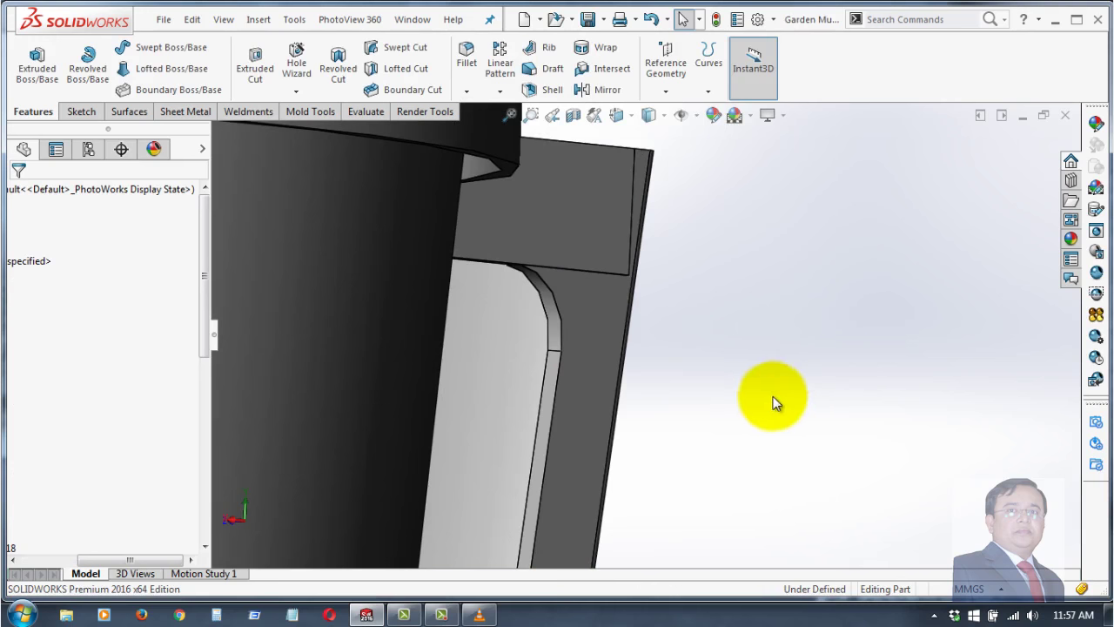
pyautogui.moveTo(766, 380)
pyautogui.mouseDown(button='middle')
pyautogui.moveTo(722, 343)
pyautogui.moveTo(778, 415)
pyautogui.moveTo(811, 346)
pyautogui.moveTo(504, 425)
pyautogui.mouseUp(button='middle')
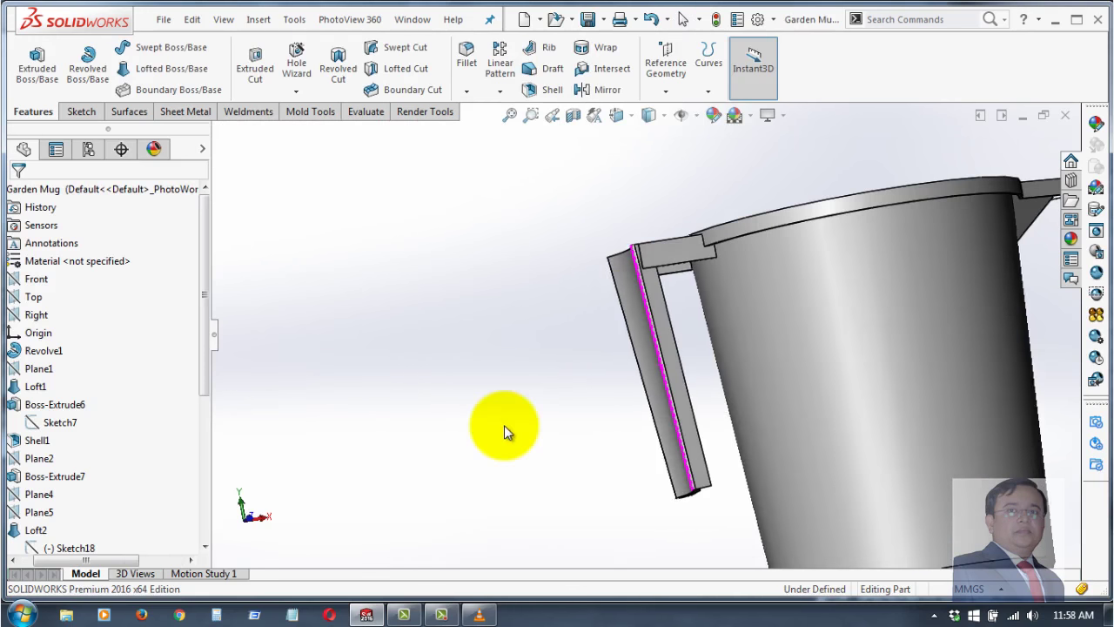
pyautogui.click(653, 283)
# - Start a sketch on the handle face and draw a 3-point circle in the corner
pyautogui.click(710, 218)
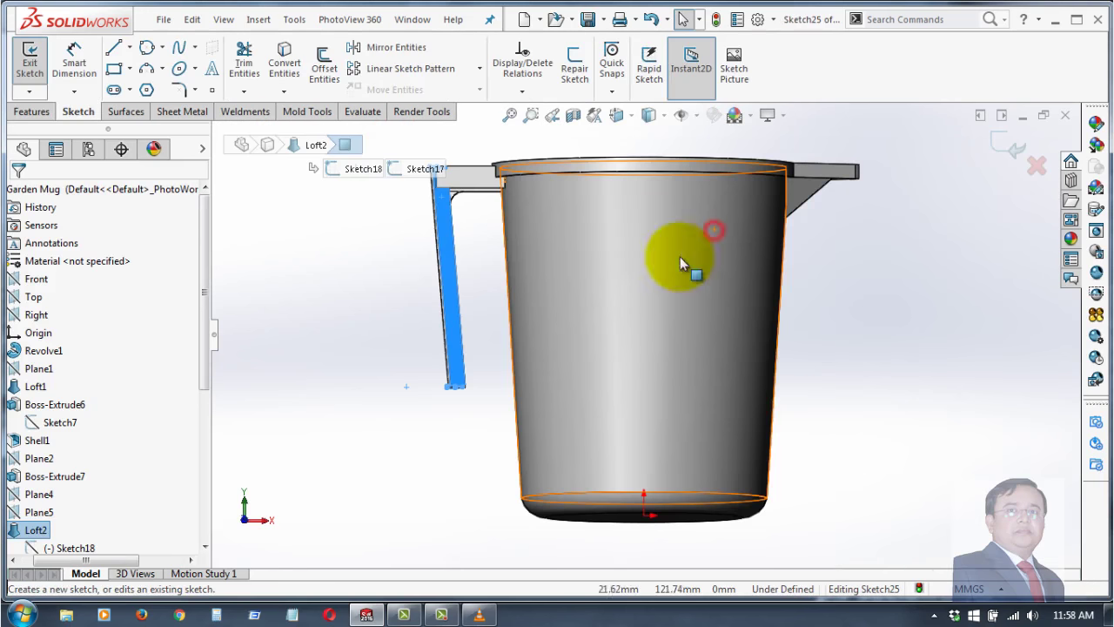
pyautogui.scroll(-2, 447, 177)
pyautogui.scroll(-3, 498, 242)
pyautogui.scroll(-2, 539, 261)
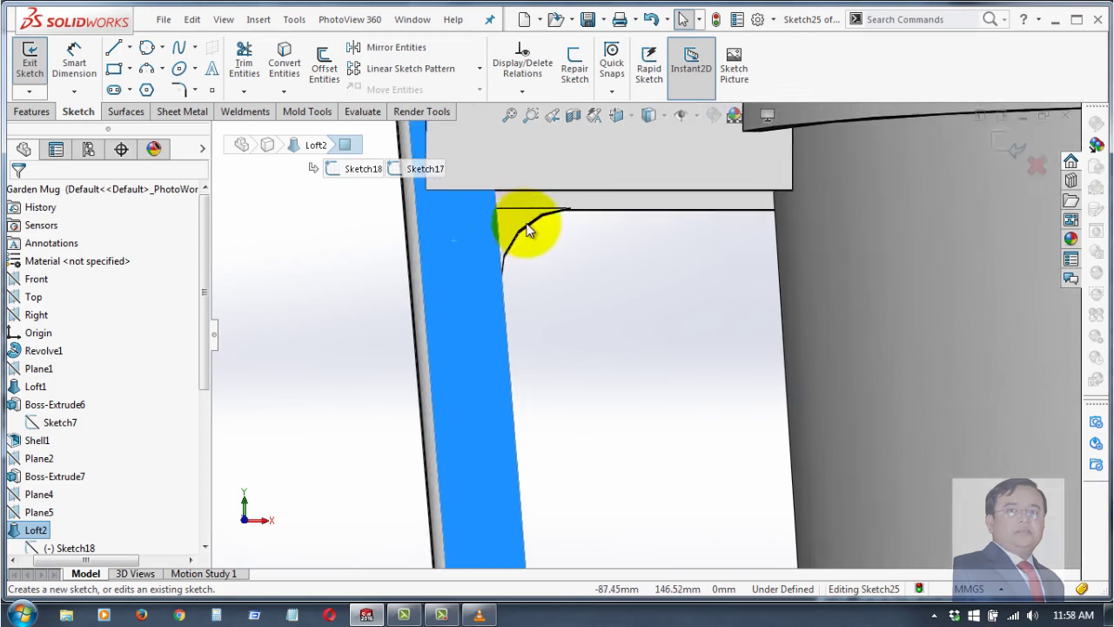
pyautogui.scroll(-1, 579, 275)
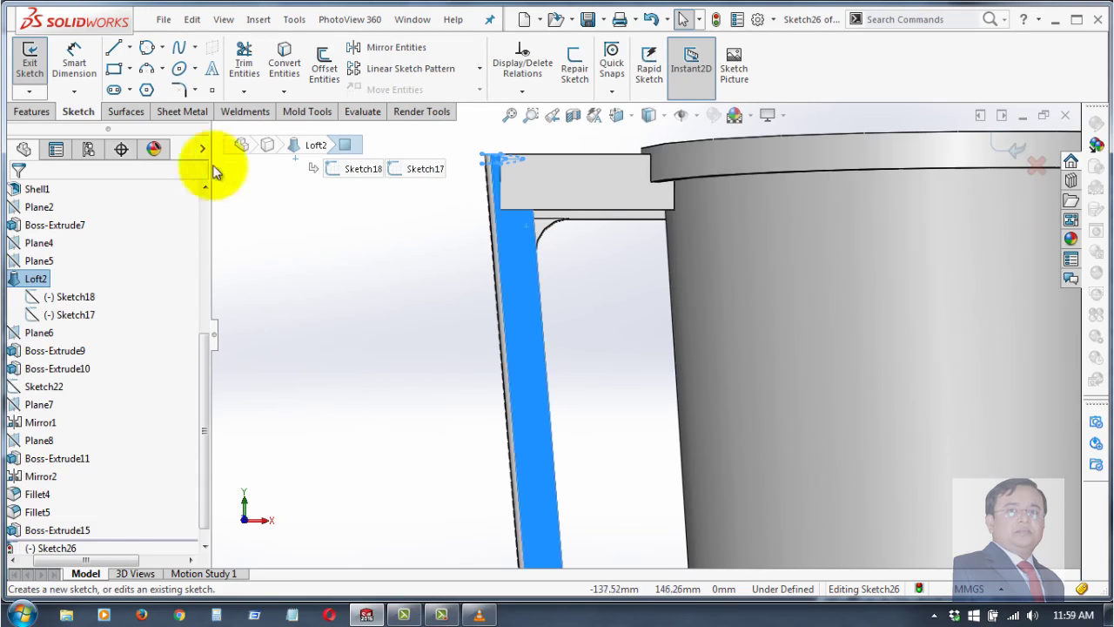
pyautogui.click(146, 49)
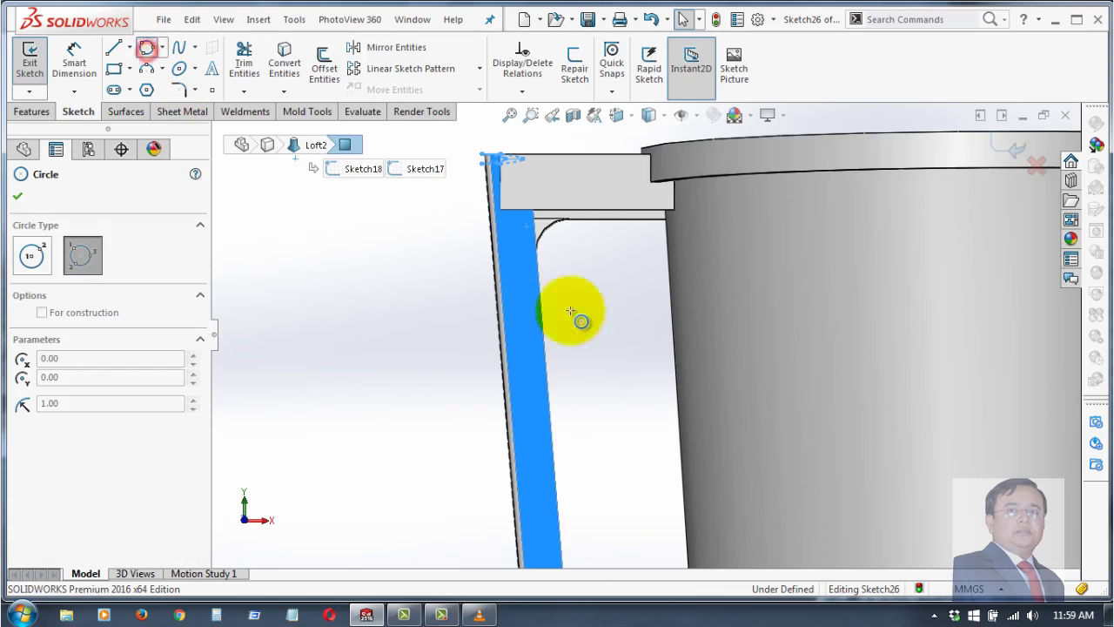
pyautogui.click(596, 208)
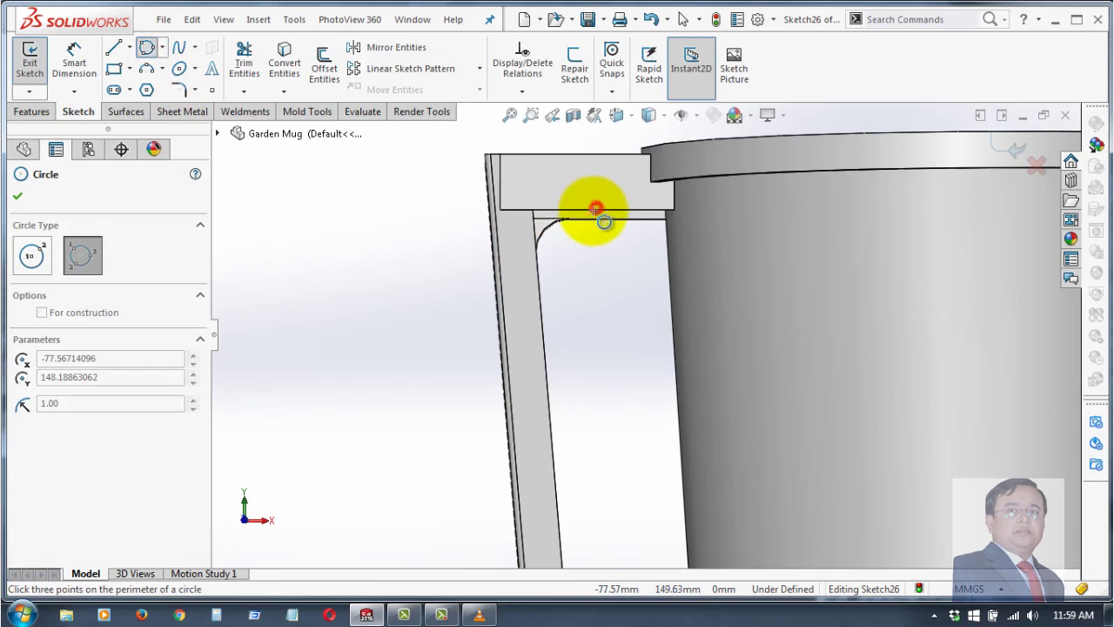
pyautogui.click(540, 272)
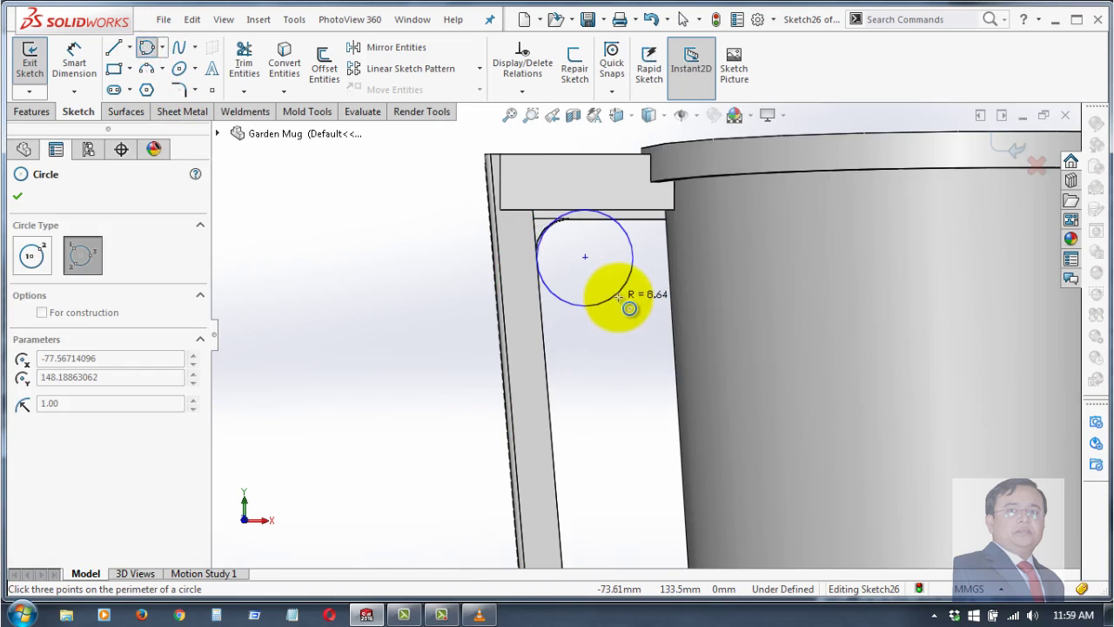
pyautogui.click(616, 295)
# - Dimension the circle's diameter to 12 mm
pyautogui.click(76, 49)
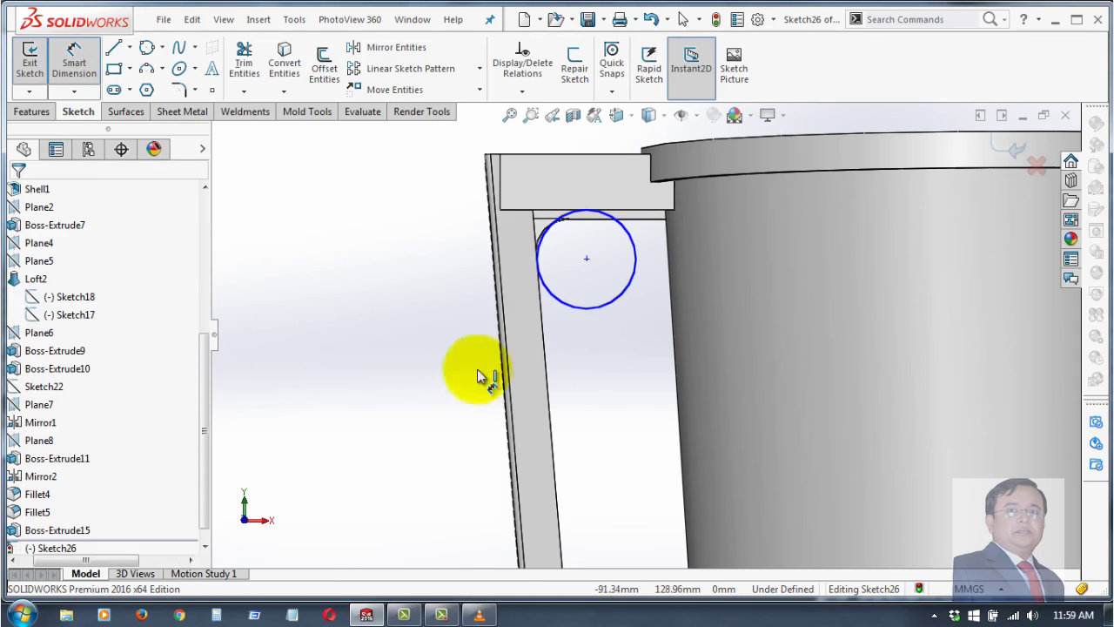
pyautogui.click(595, 309)
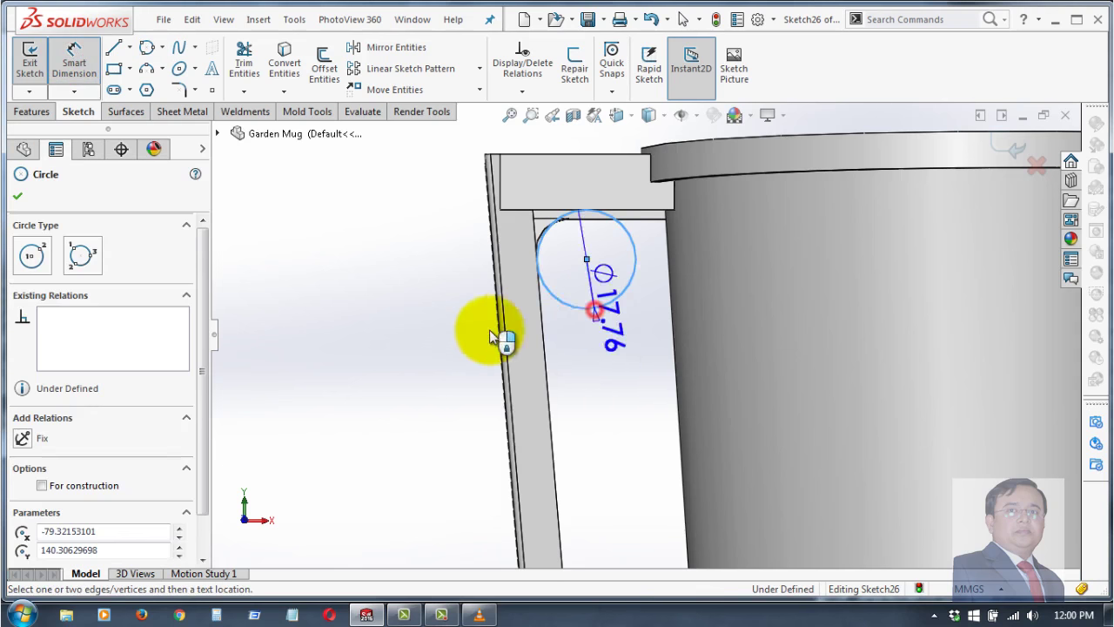
pyautogui.click(435, 306)
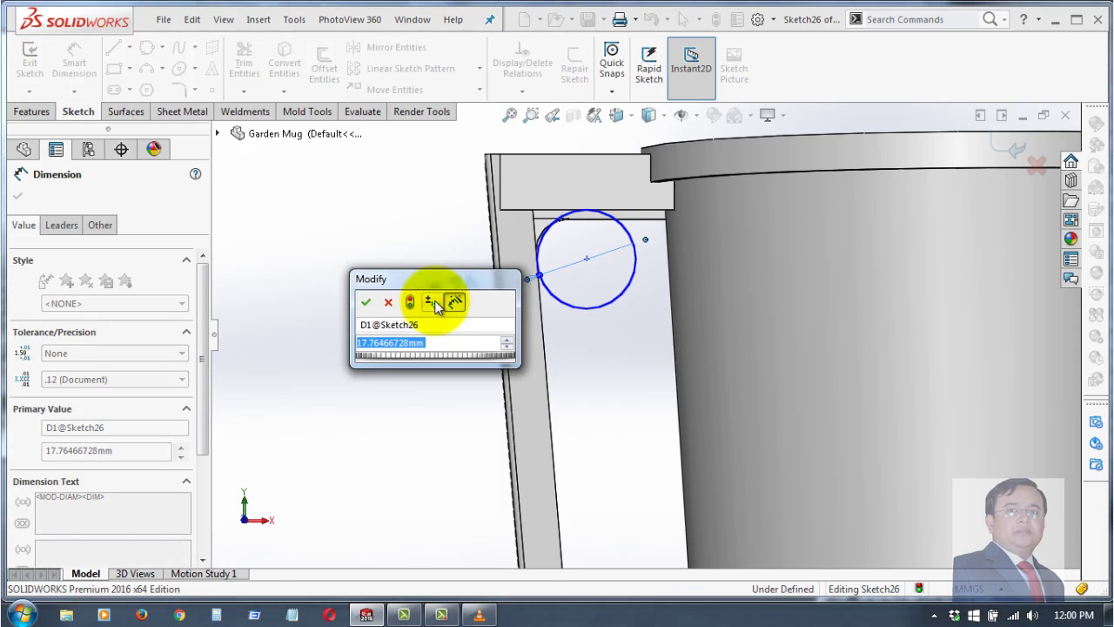
pyautogui.write('12')
pyautogui.press('Return')
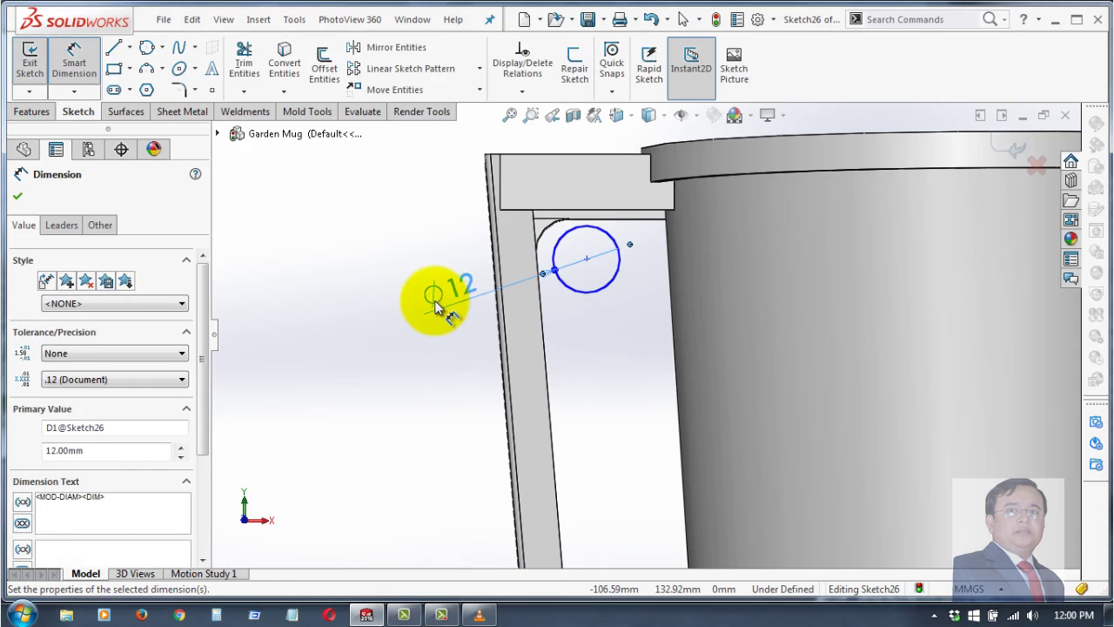
pyautogui.click(20, 199)
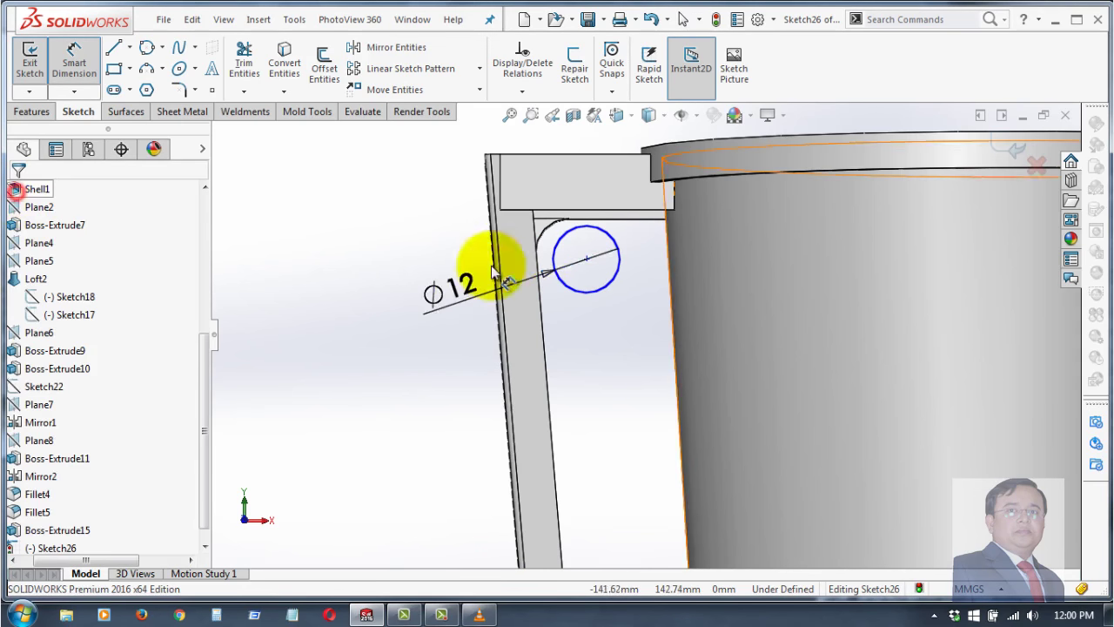
# - Make the circle tangent to the rim's lower edge and the handle's inner edge
pyautogui.scroll(-3, 559, 296)
pyautogui.scroll(-2, 547, 231)
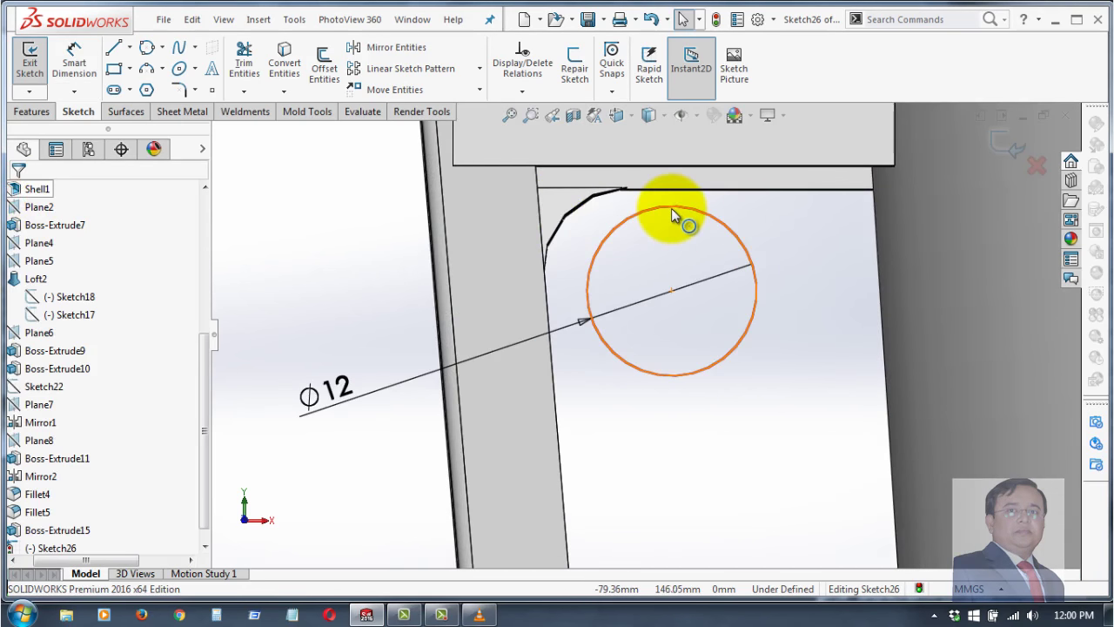
pyautogui.click(672, 212)
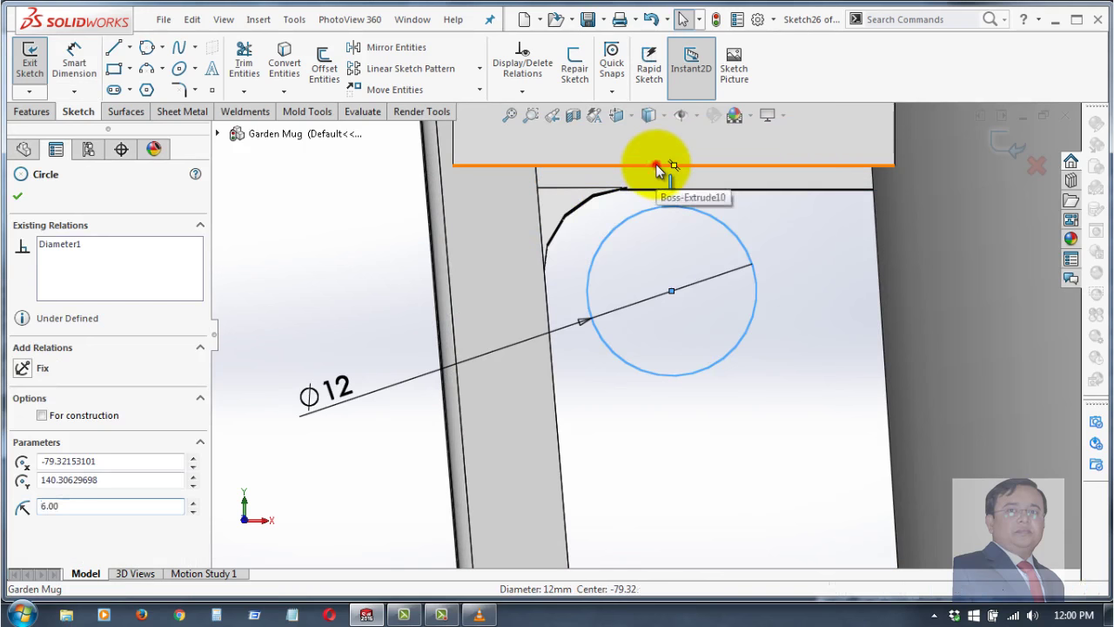
pyautogui.keyDown('ctrl'); pyautogui.click(659, 165); pyautogui.keyUp('ctrl')
pyautogui.click(699, 98)
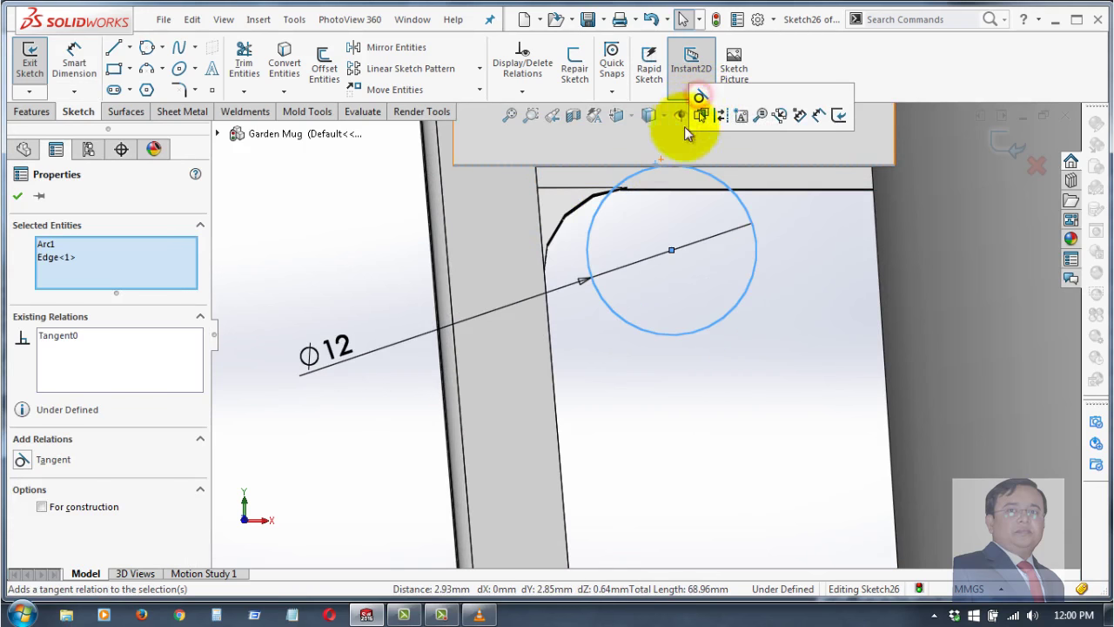
pyautogui.keyDown('ctrl'); pyautogui.click(542, 250); pyautogui.keyUp('ctrl')
pyautogui.click(576, 362)
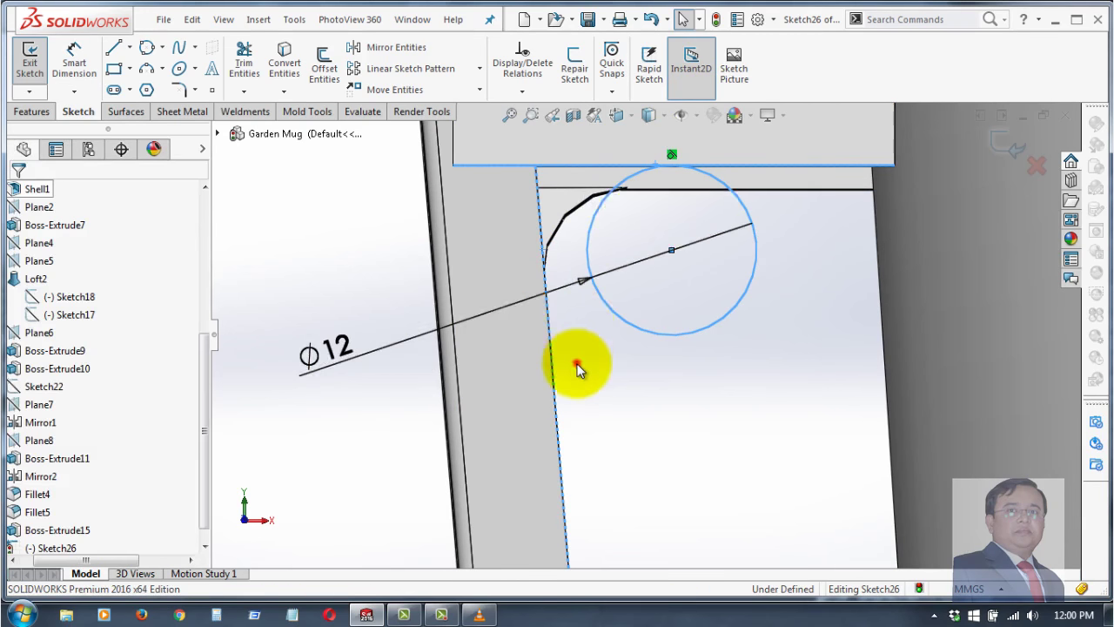
pyautogui.click(612, 315)
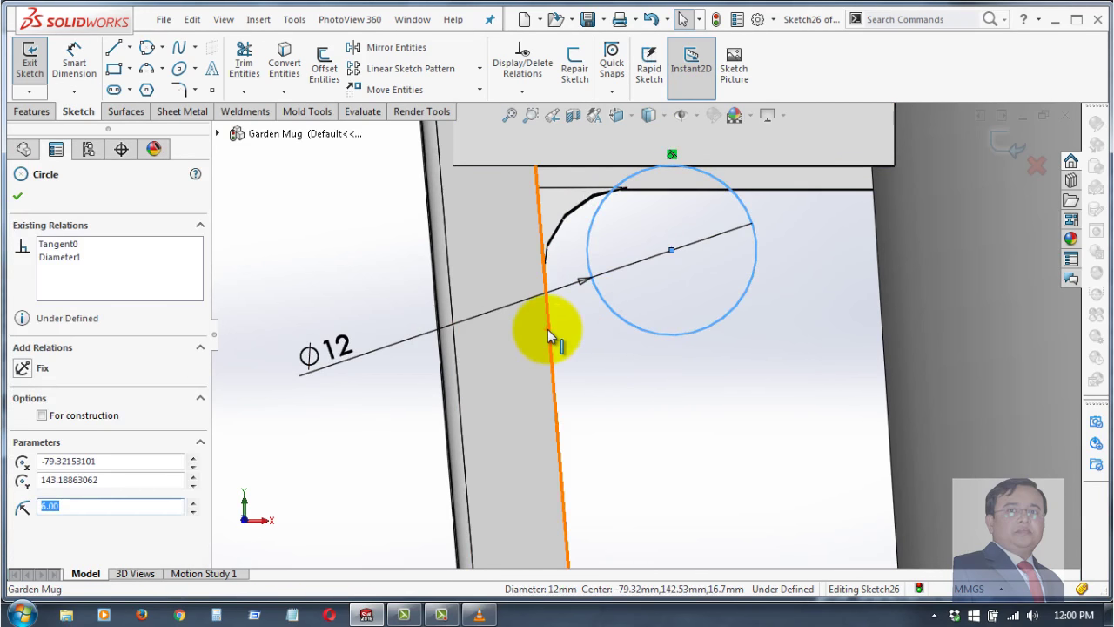
pyautogui.keyDown('ctrl'); pyautogui.click(552, 332); pyautogui.keyUp('ctrl')
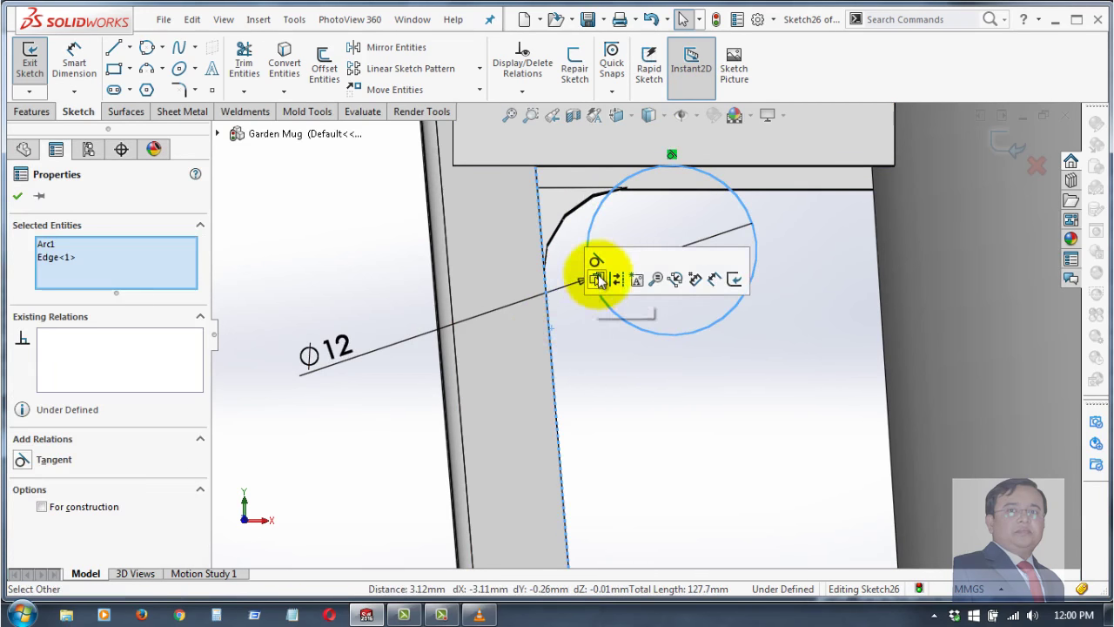
pyautogui.click(596, 263)
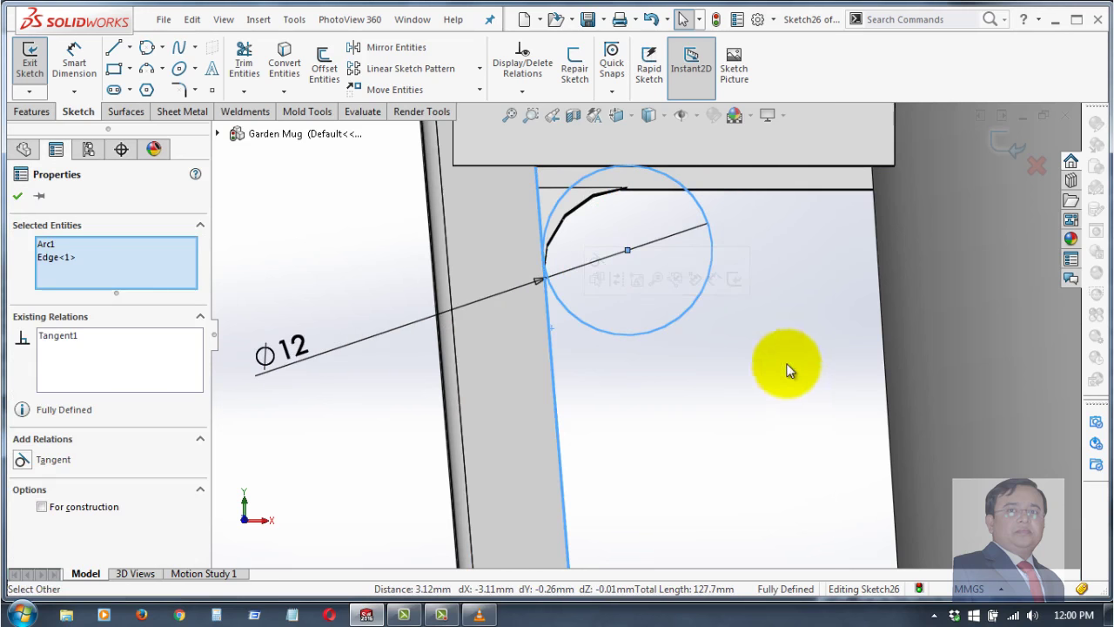
pyautogui.click(17, 197)
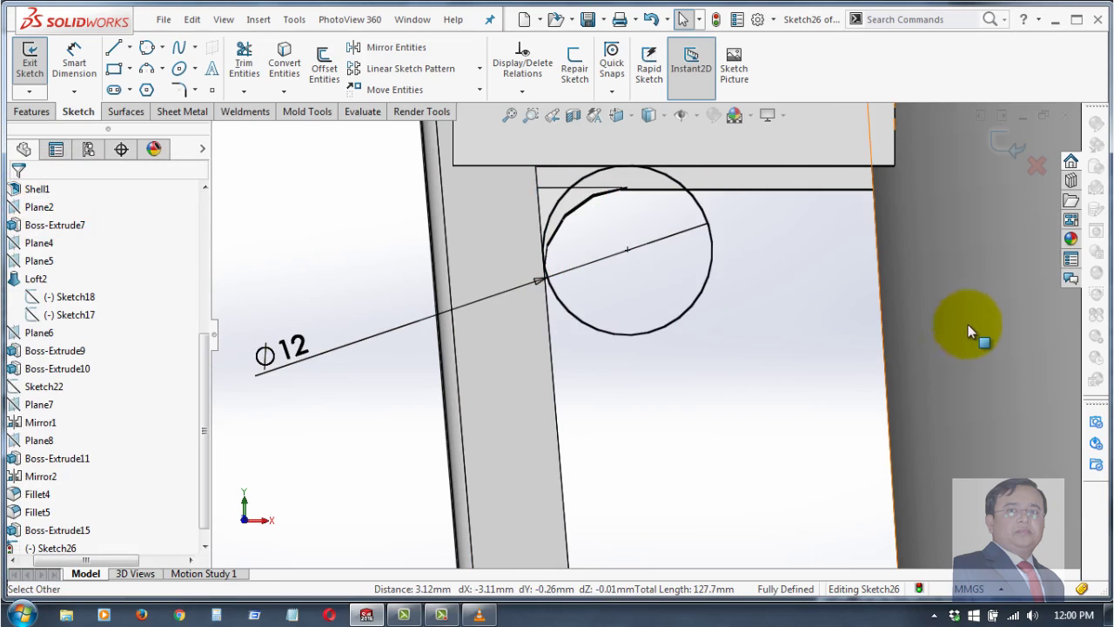
pyautogui.moveTo(968, 324); pyautogui.dragTo(944, 354, button='middle')
pyautogui.moveTo(941, 312)
pyautogui.mouseDown(button='middle')
pyautogui.moveTo(970, 311)
pyautogui.moveTo(969, 331)
pyautogui.mouseUp(button='middle')
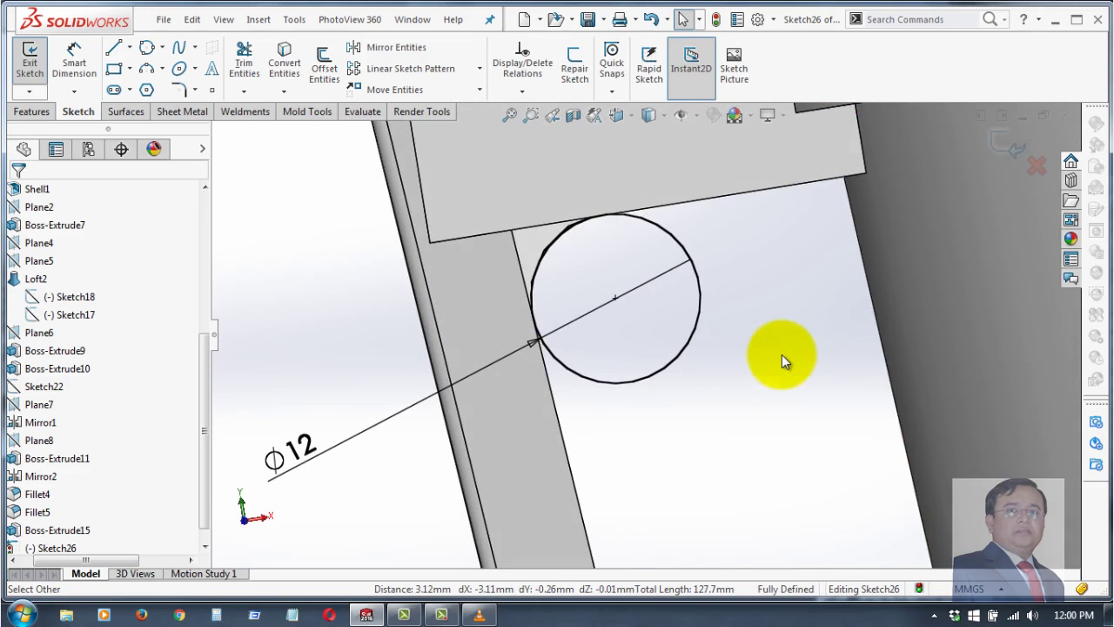
# - Draw straight lines closing the corner from the rim contact to the handle contact
pyautogui.click(113, 47)
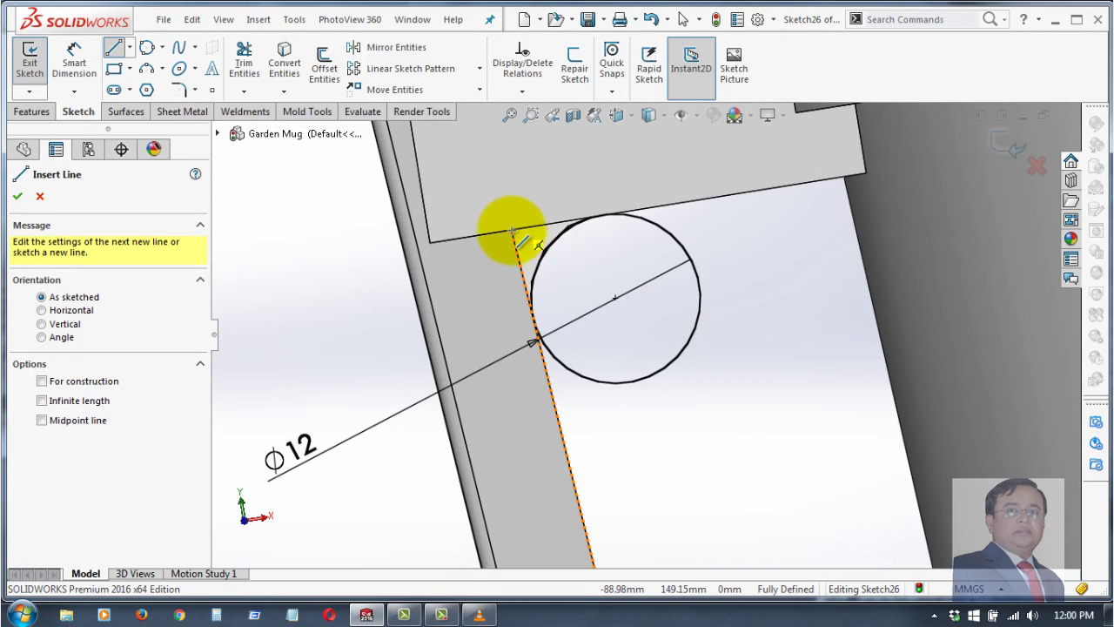
pyautogui.click(602, 213)
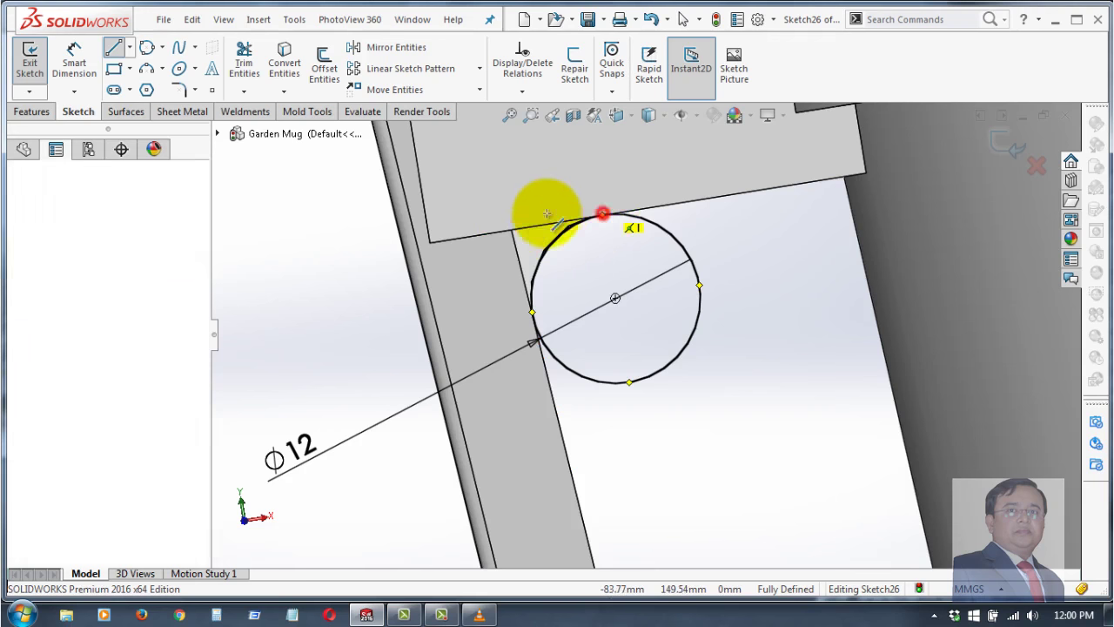
pyautogui.click(511, 230)
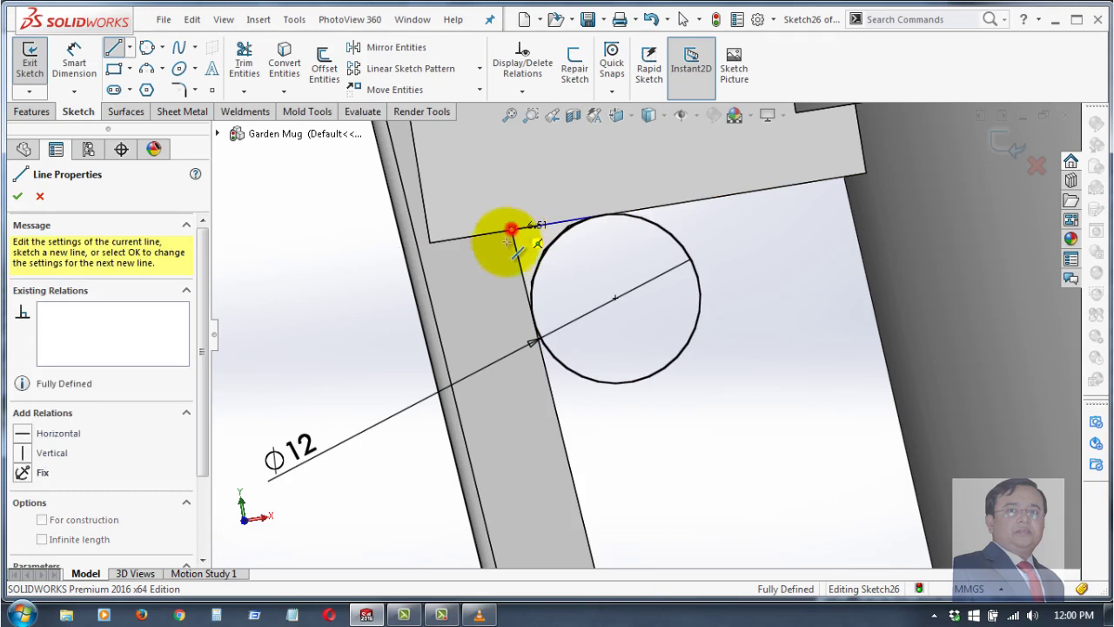
pyautogui.click(531, 312)
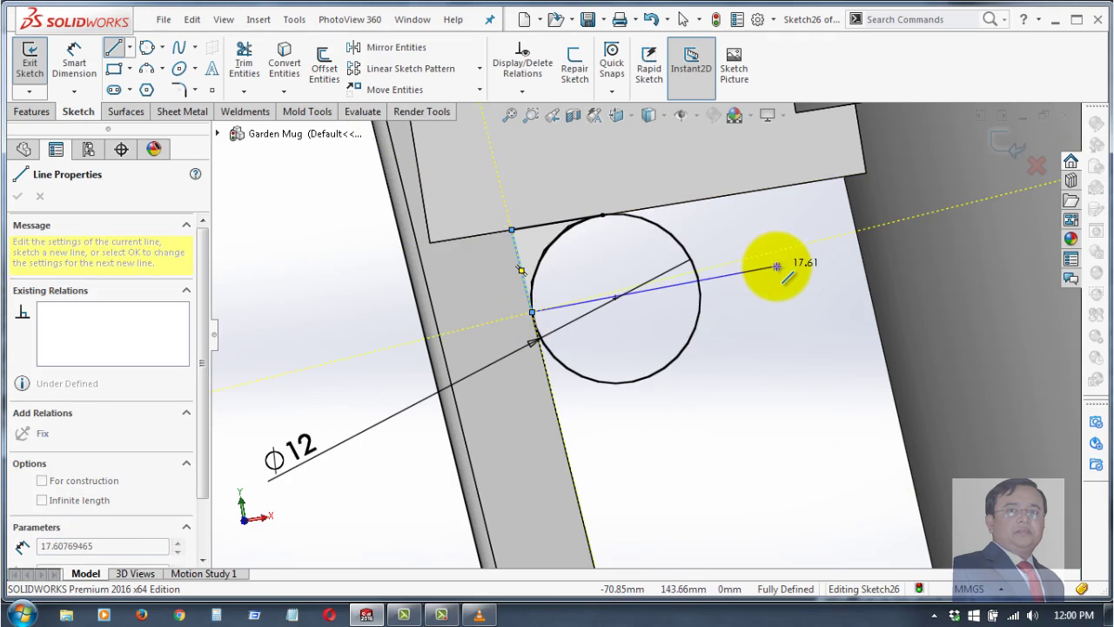
pyautogui.rightClick(779, 258)
pyautogui.click(806, 277)
pyautogui.scroll(-3, 536, 197)
pyautogui.click(531, 209)
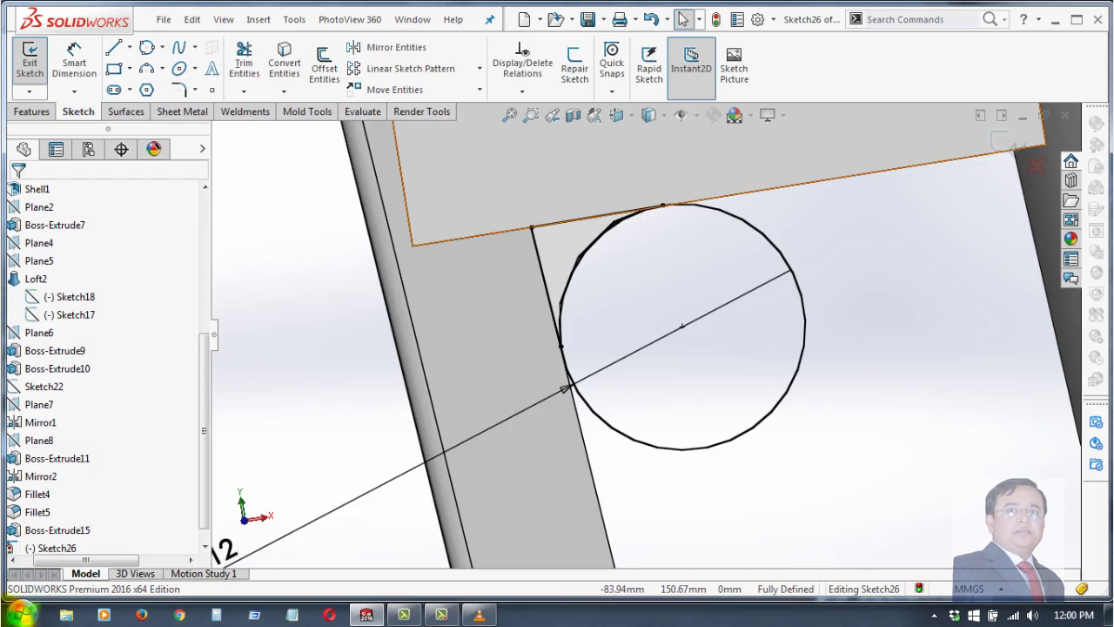
# - Power-trim away the unneeded part of the 12 mm circle, leaving the corner arc
pyautogui.click(74, 59)
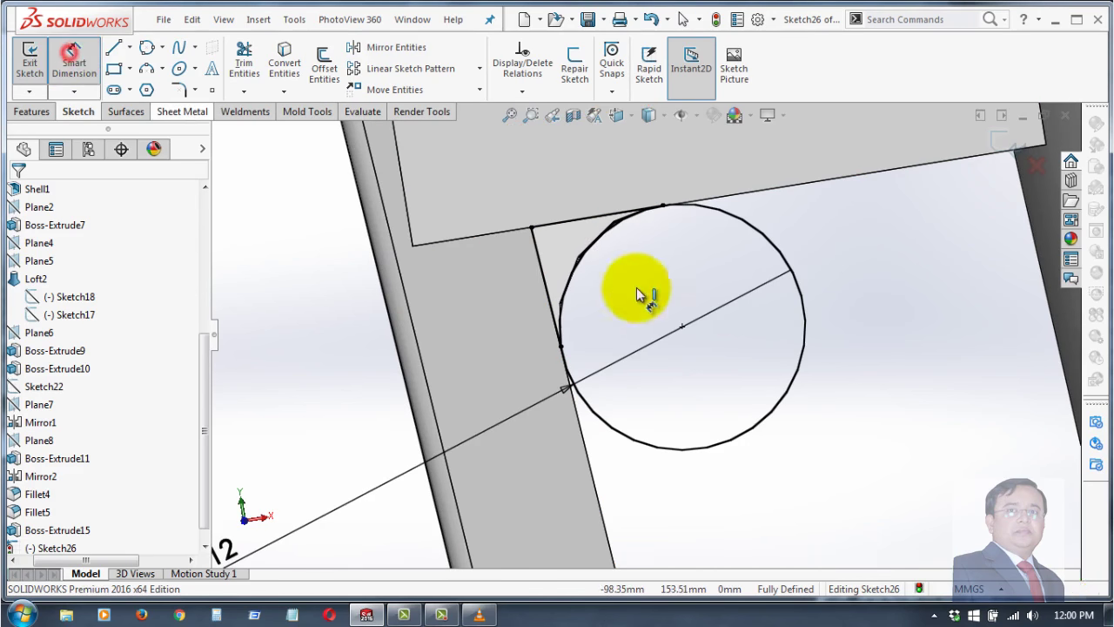
pyautogui.click(780, 231)
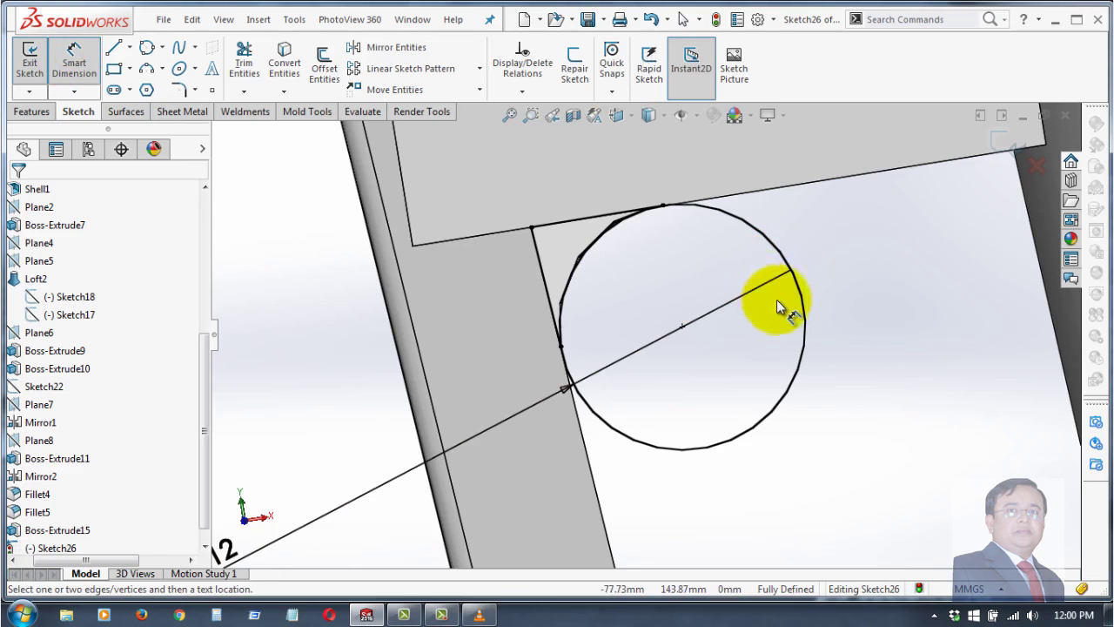
pyautogui.click(248, 63)
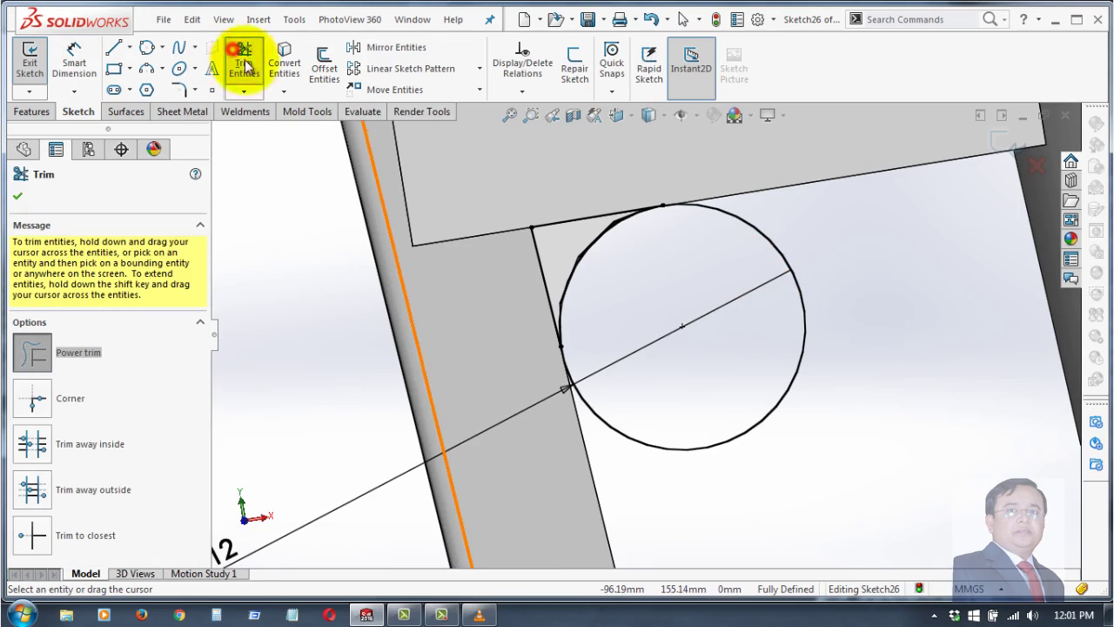
pyautogui.moveTo(789, 234); pyautogui.dragTo(753, 301)
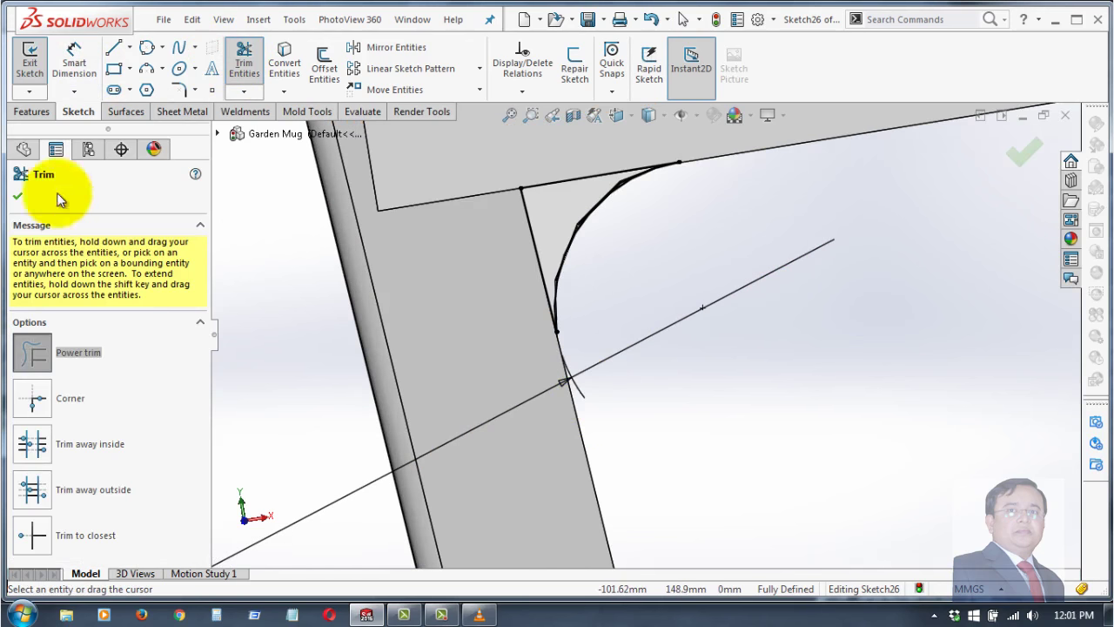
# - Extrude the arc-bounded corner region 1.50 mm Blind, reversed, merging it into the mug body
pyautogui.click(18, 196)
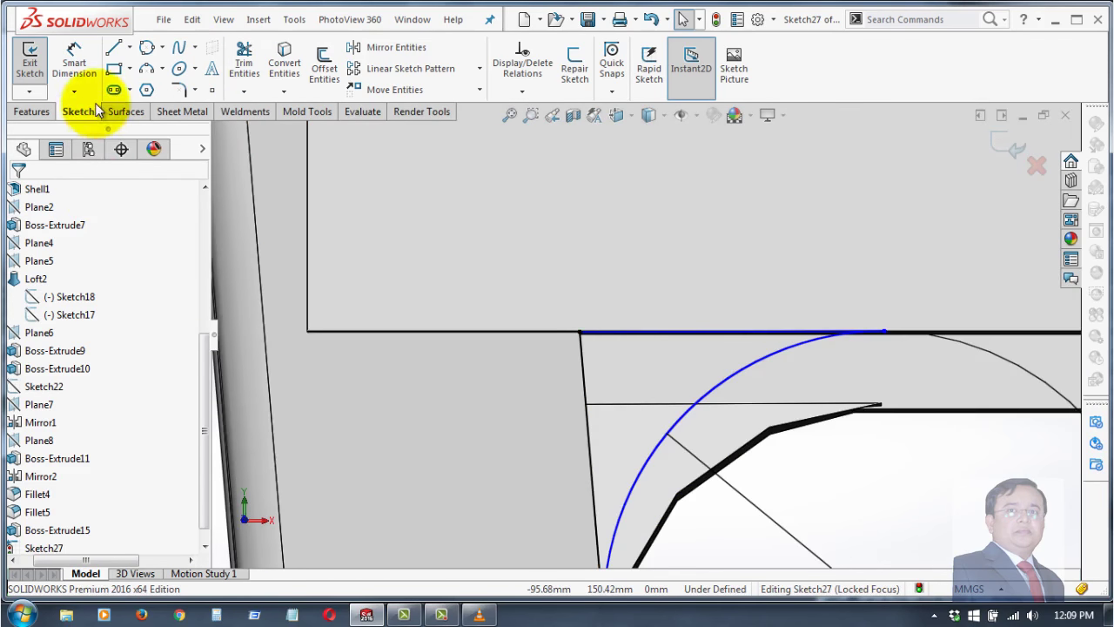
pyautogui.click(41, 113)
pyautogui.click(38, 59)
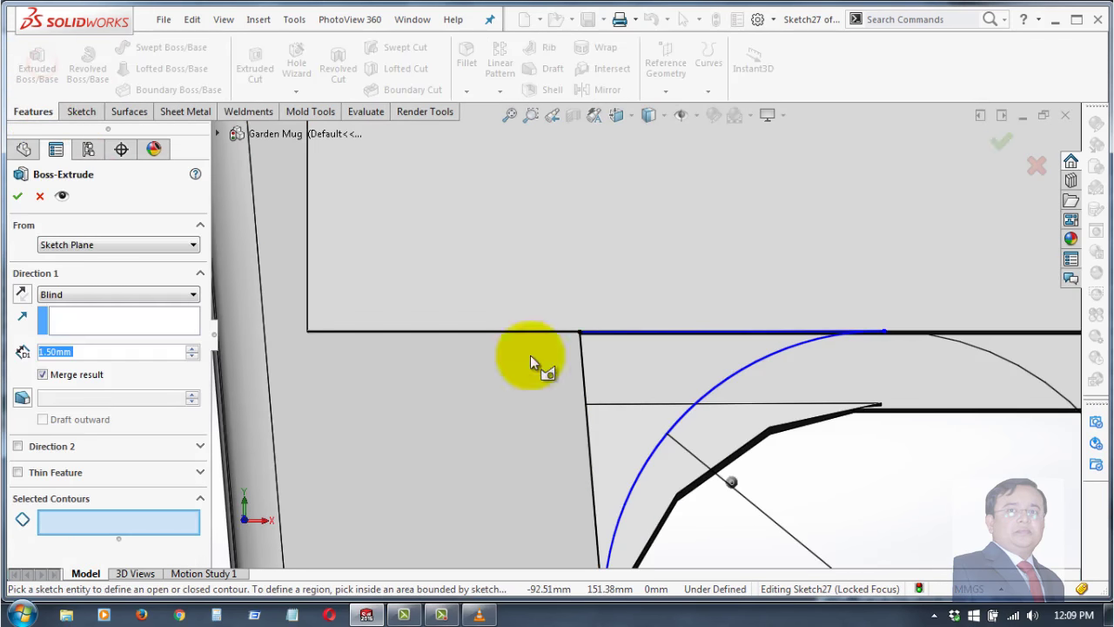
pyautogui.click(620, 365)
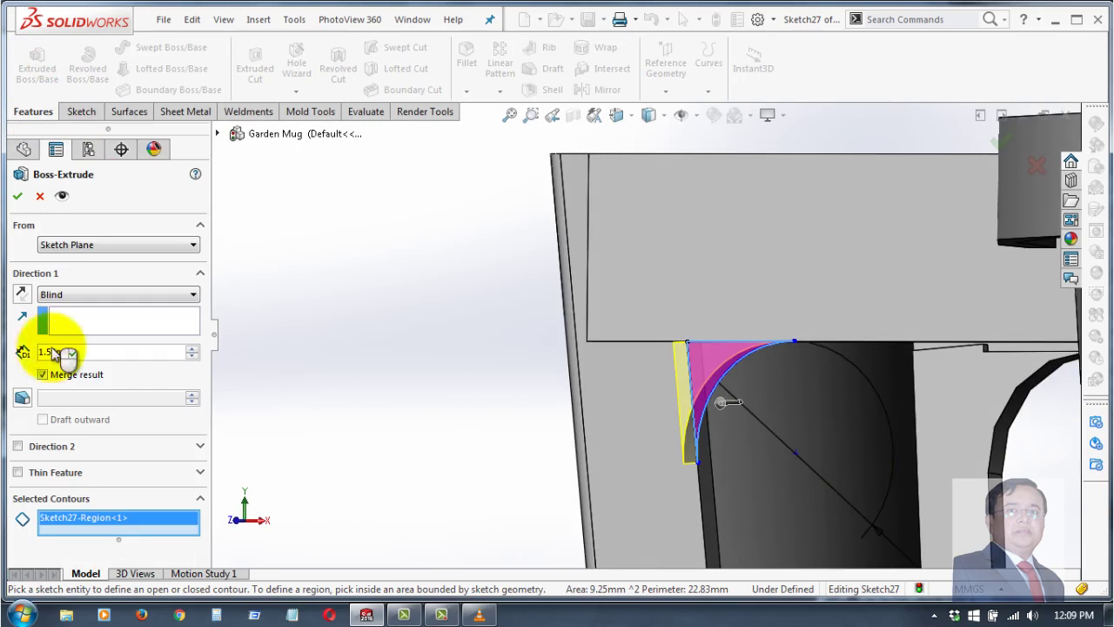
pyautogui.click(22, 294)
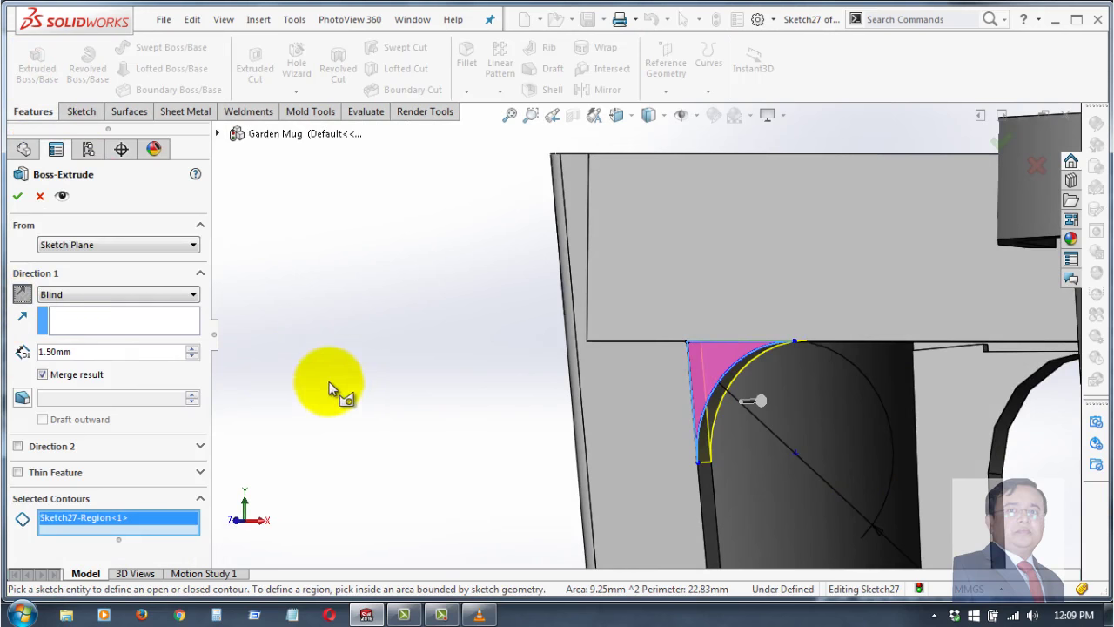
pyautogui.click(18, 196)
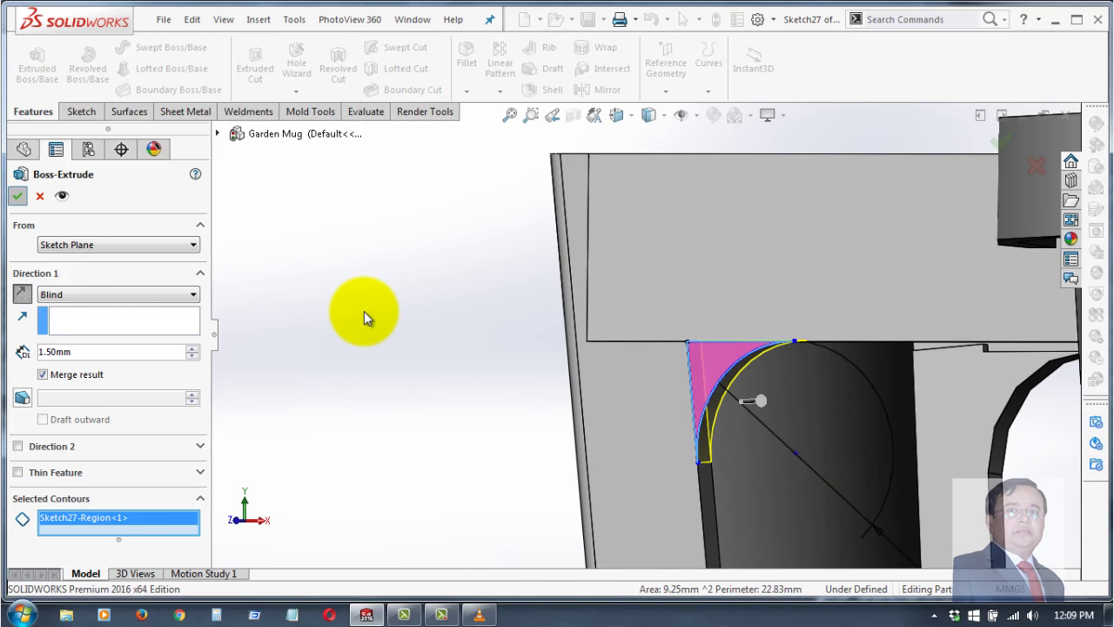
pyautogui.moveTo(405, 313)
pyautogui.mouseDown(button='middle')
pyautogui.moveTo(480, 419)
pyautogui.moveTo(566, 472)
pyautogui.mouseUp(button='middle')
pyautogui.scroll(2, 481, 421)
pyautogui.scroll(2, 476, 428)
pyautogui.scroll(2, 476, 433)
# - Orbit to the handle and start a new sketch on its flat face
pyautogui.moveTo(676, 407); pyautogui.dragTo(729, 268, button='middle')
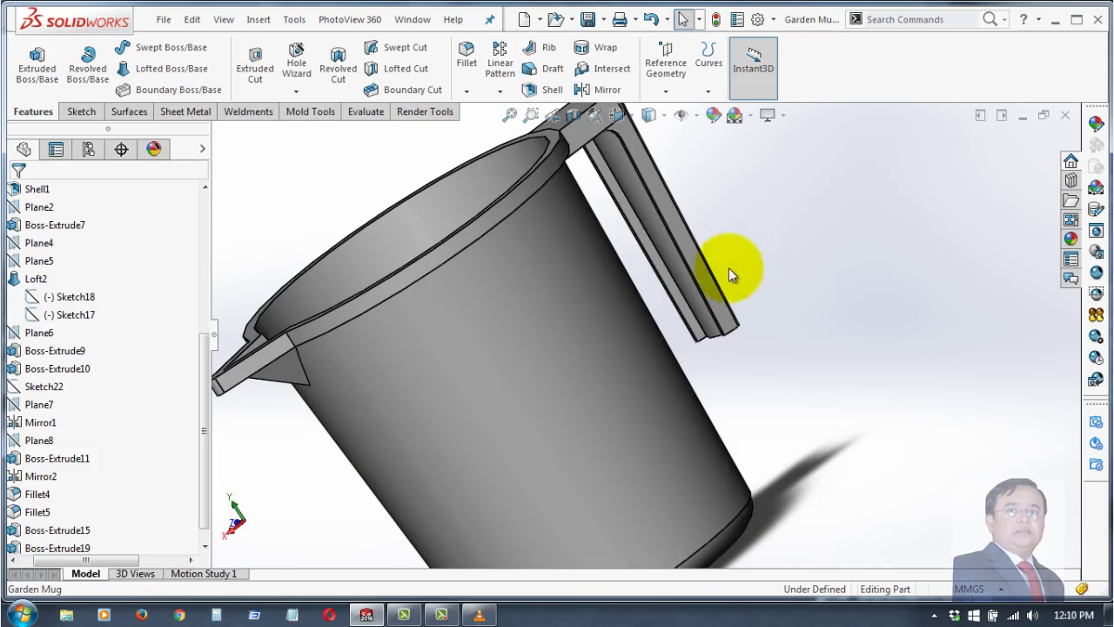
pyautogui.moveTo(784, 420)
pyautogui.mouseDown(button='middle')
pyautogui.moveTo(651, 299)
pyautogui.moveTo(698, 235)
pyautogui.mouseUp(button='middle')
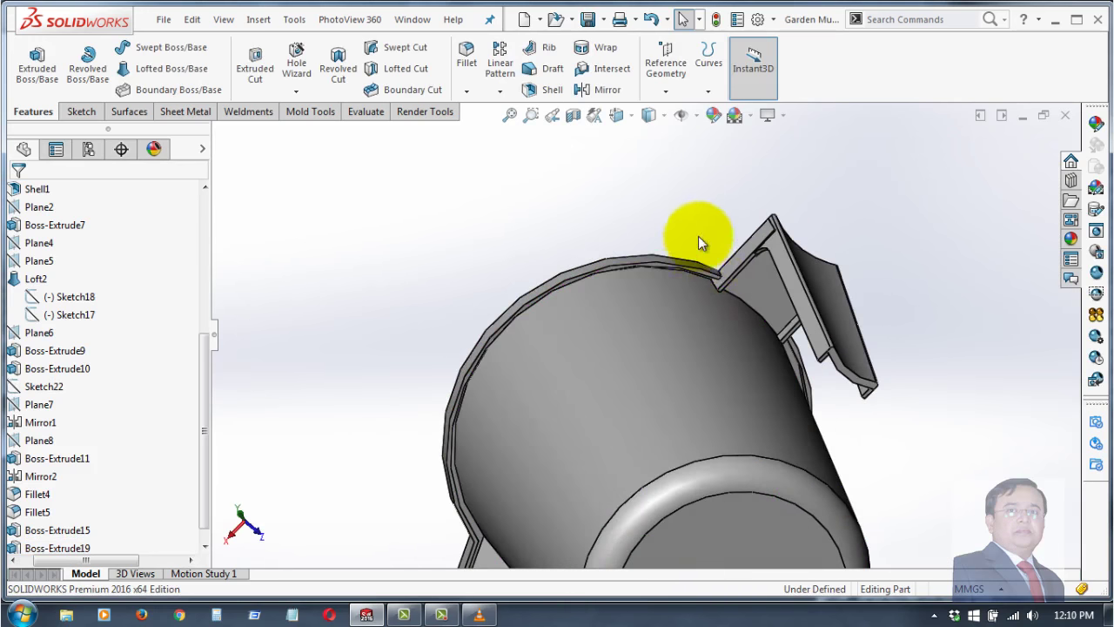
pyautogui.click(771, 292)
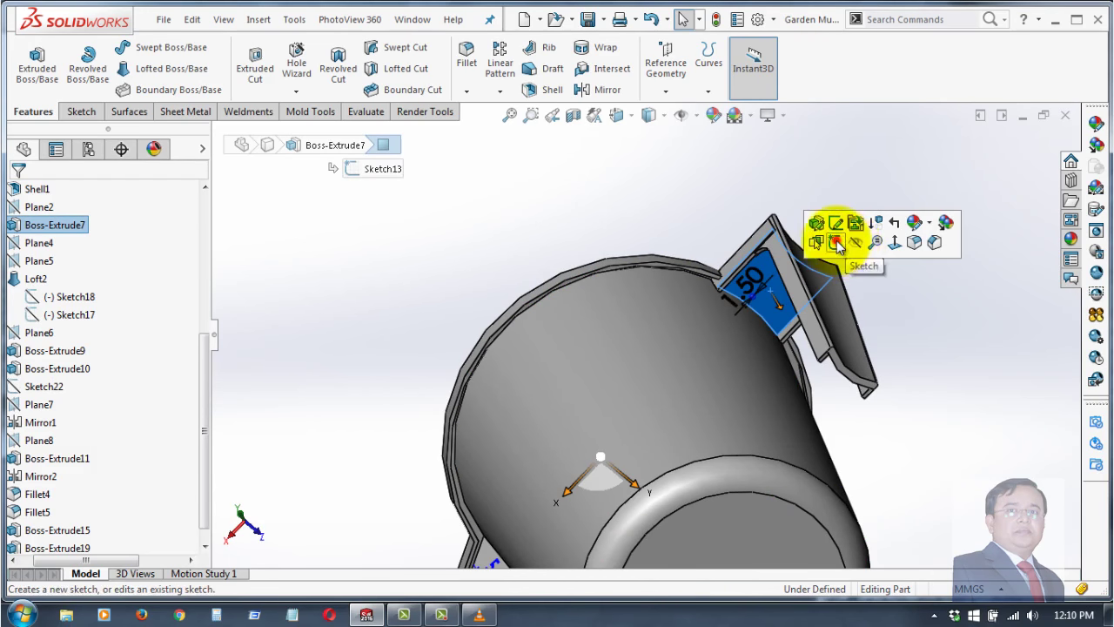
pyautogui.click(835, 243)
pyautogui.scroll(-3, 447, 323)
pyautogui.scroll(-2, 510, 336)
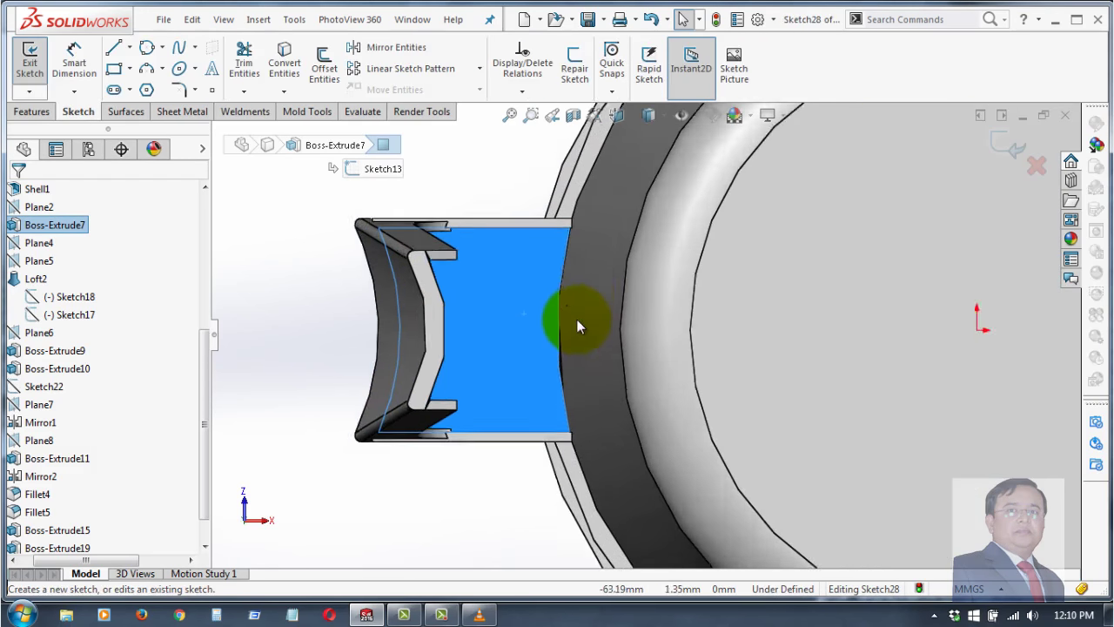
pyautogui.scroll(-2, 531, 326)
pyautogui.scroll(-2, 524, 326)
pyautogui.scroll(2, 609, 364)
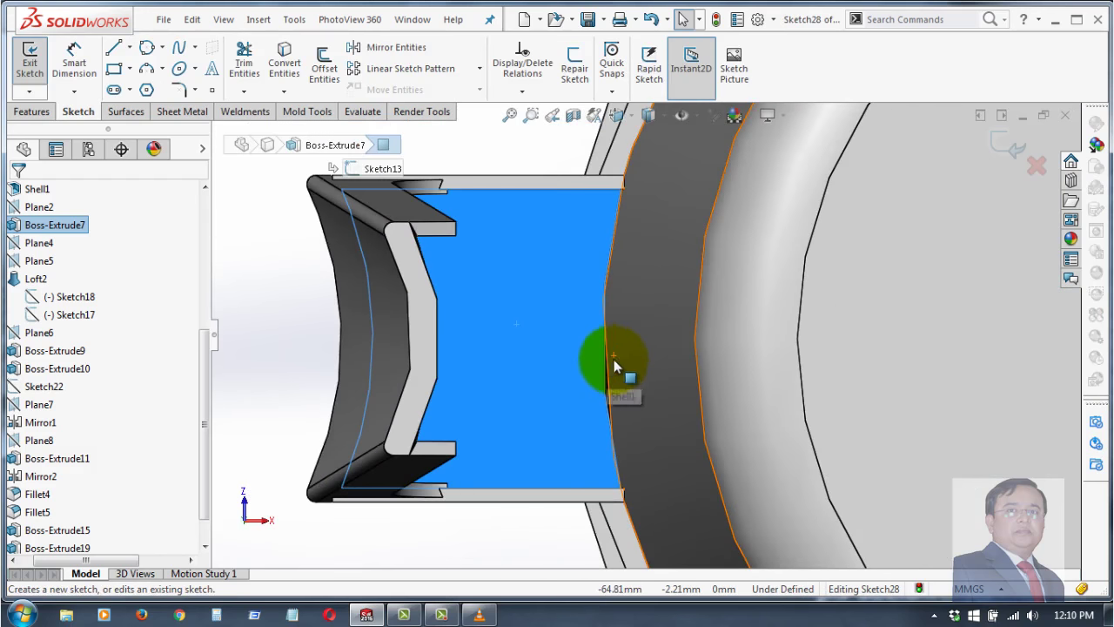
# - Draw a centerline from the sketch origin to the left of the handle
pyautogui.click(129, 50)
pyautogui.click(143, 88)
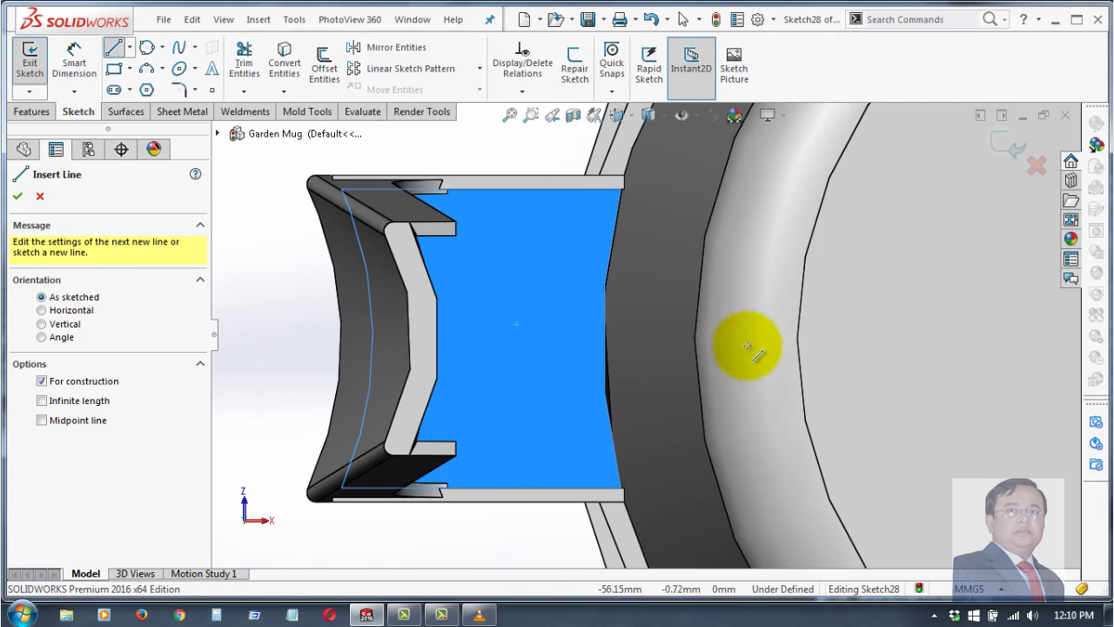
pyautogui.scroll(2, 942, 372)
pyautogui.scroll(2, 995, 348)
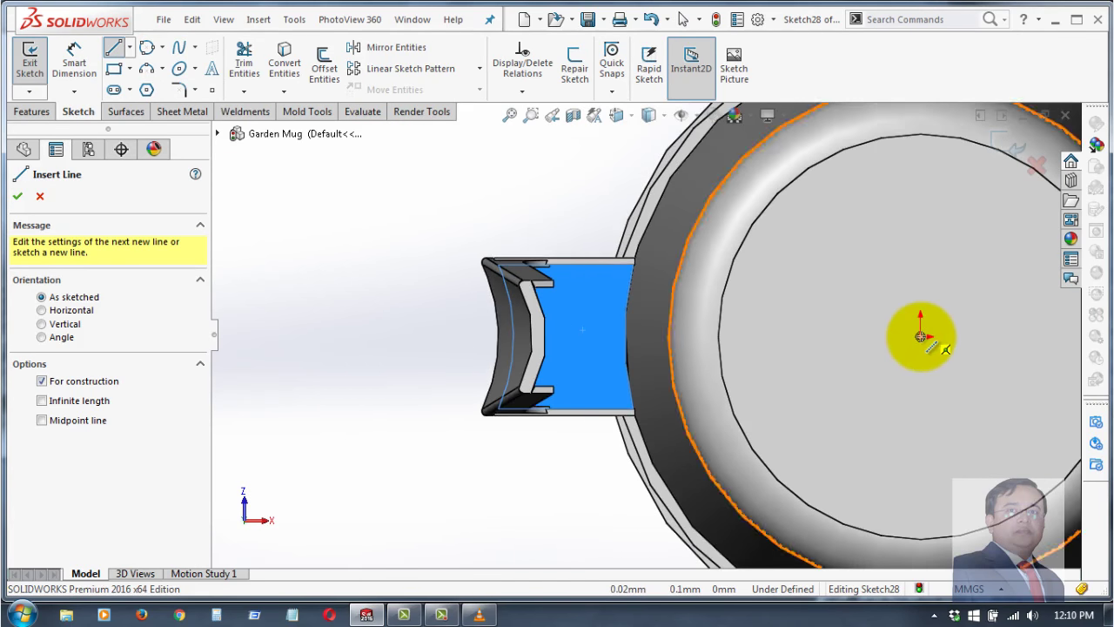
pyautogui.click(921, 336)
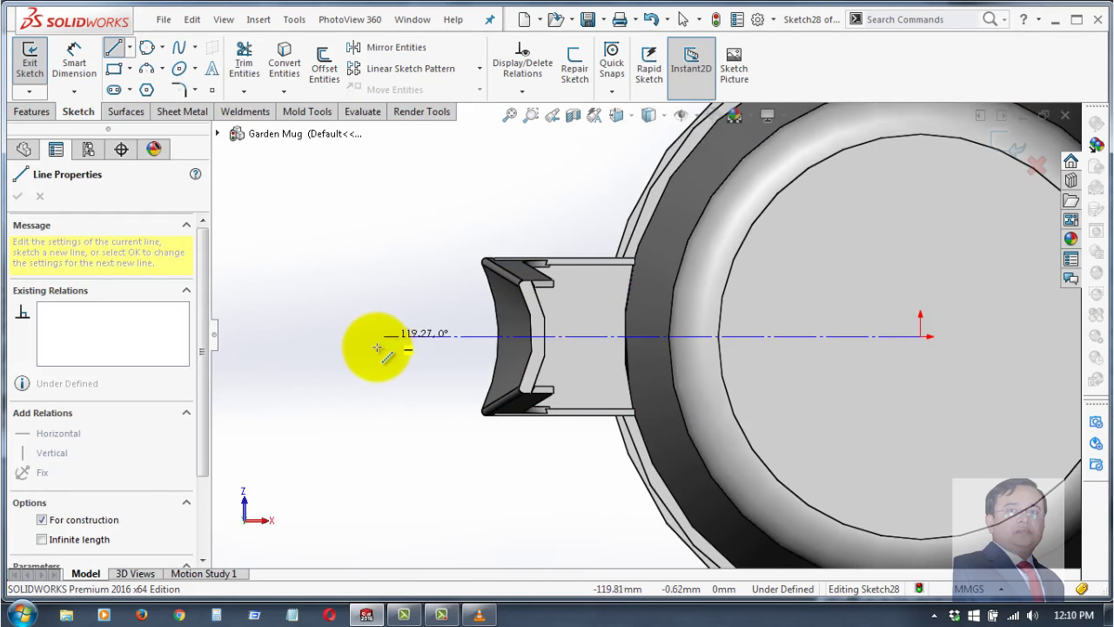
pyautogui.click(375, 333)
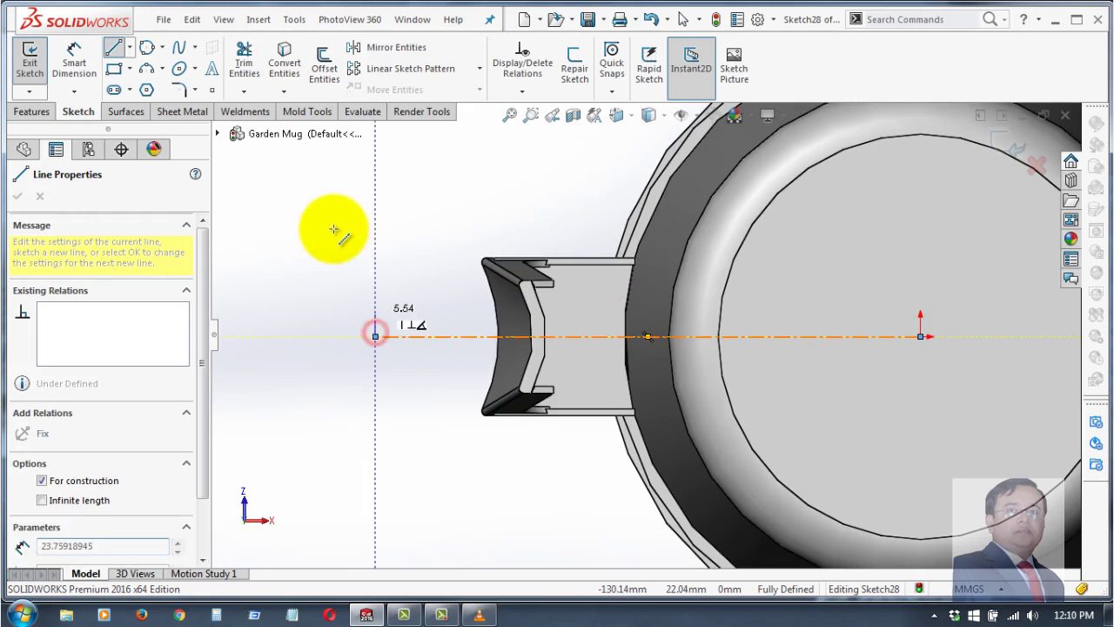
pyautogui.rightClick(341, 233)
pyautogui.click(374, 241)
# - Offset the centerline 1.00 mm bi-directionally to create two parallel lines
pyautogui.scroll(-1, 640, 301)
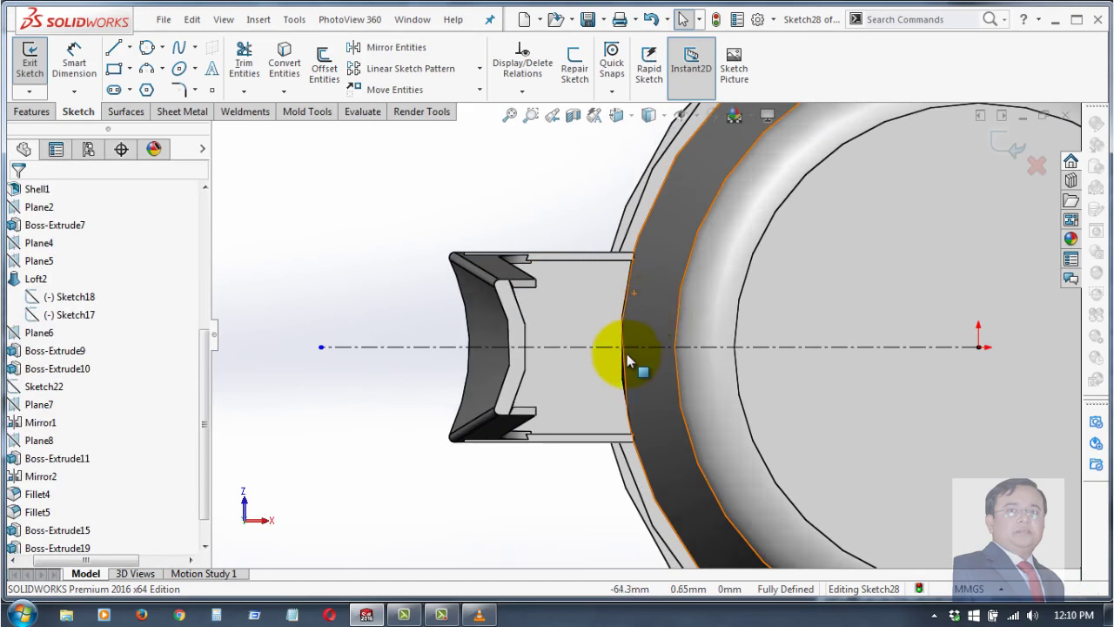
pyautogui.scroll(-2, 625, 362)
pyautogui.scroll(-2, 619, 349)
pyautogui.scroll(-2, 590, 326)
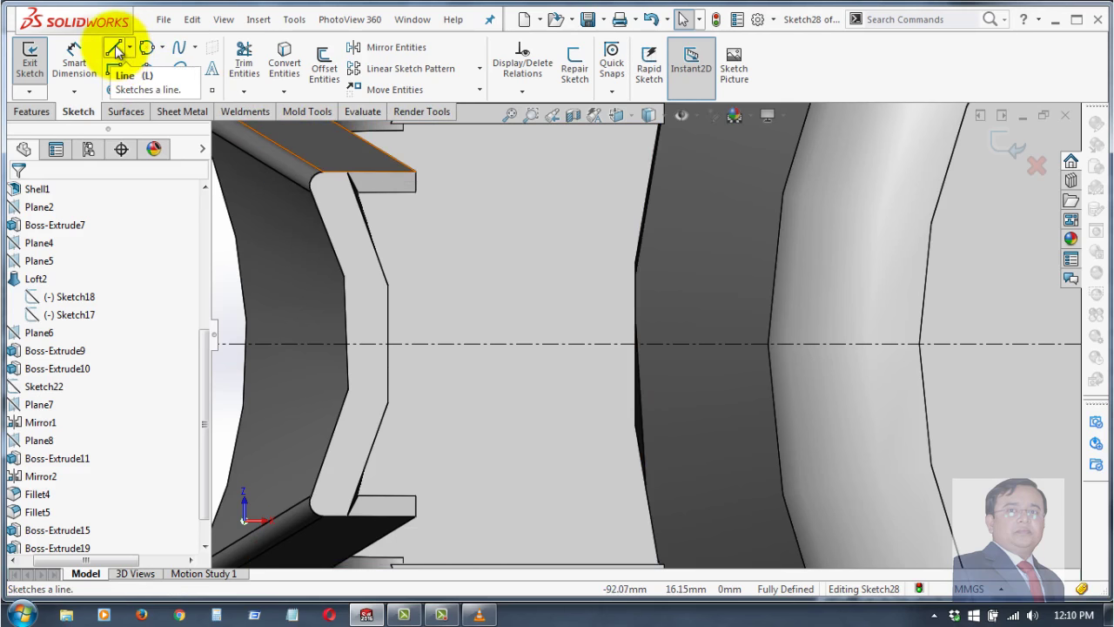
pyautogui.click(326, 70)
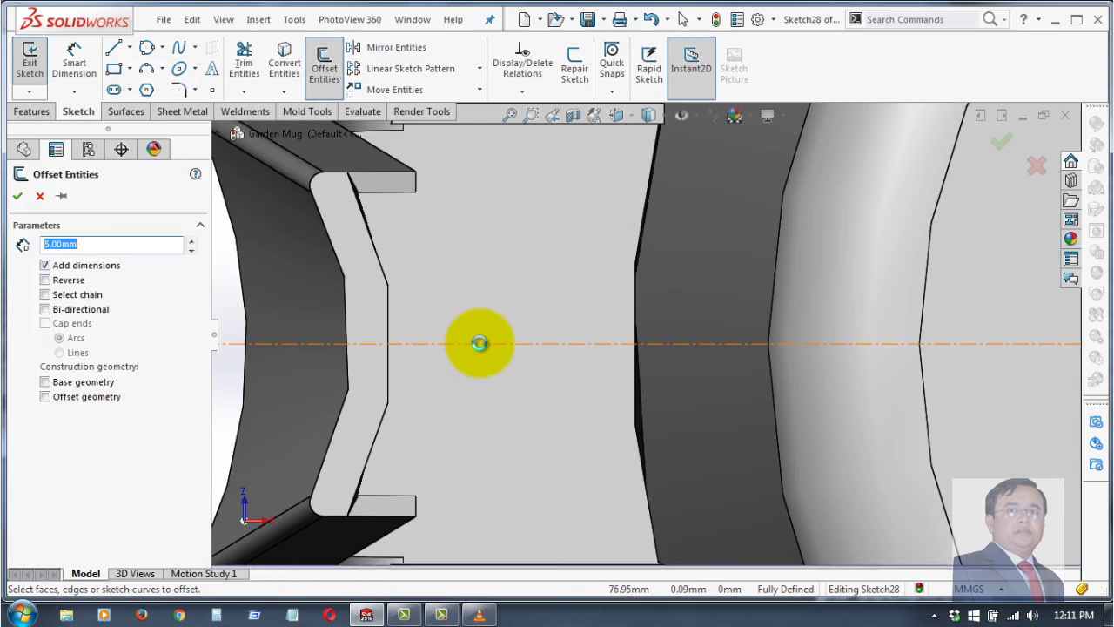
pyautogui.click(480, 343)
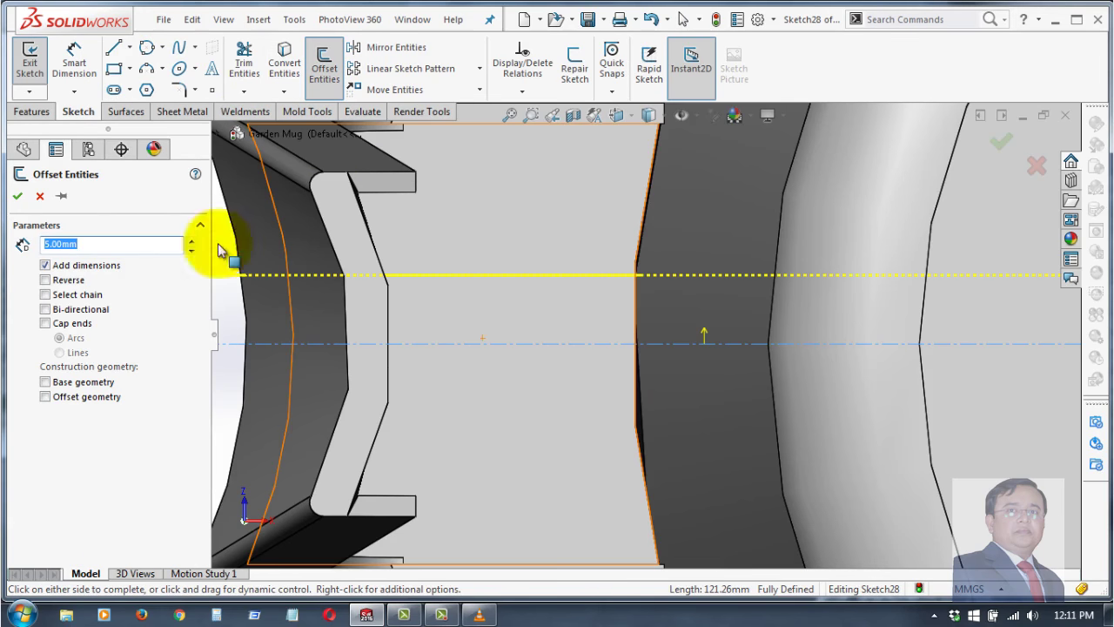
pyautogui.click(46, 309)
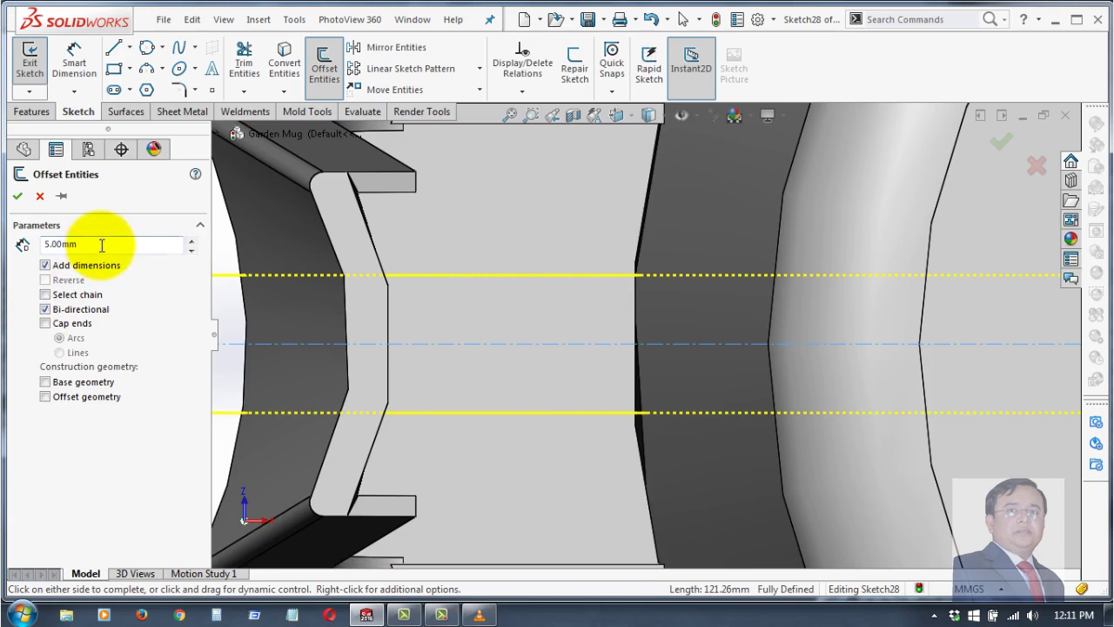
pyautogui.doubleClick(100, 245)
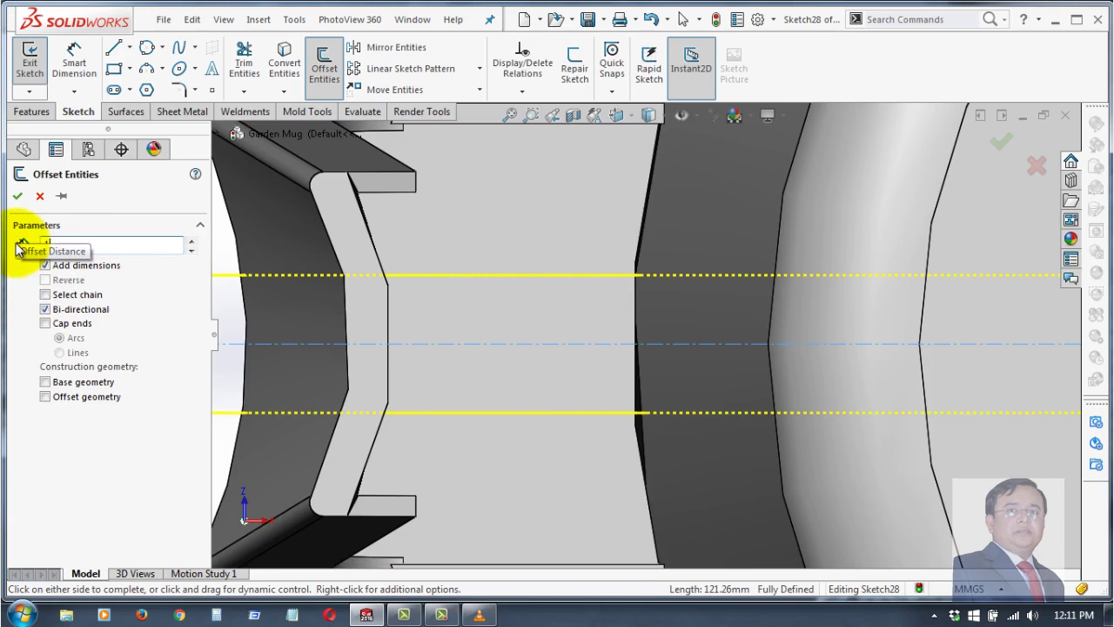
pyautogui.press('Return')
pyautogui.scroll(2, 504, 397)
pyautogui.scroll(2, 556, 394)
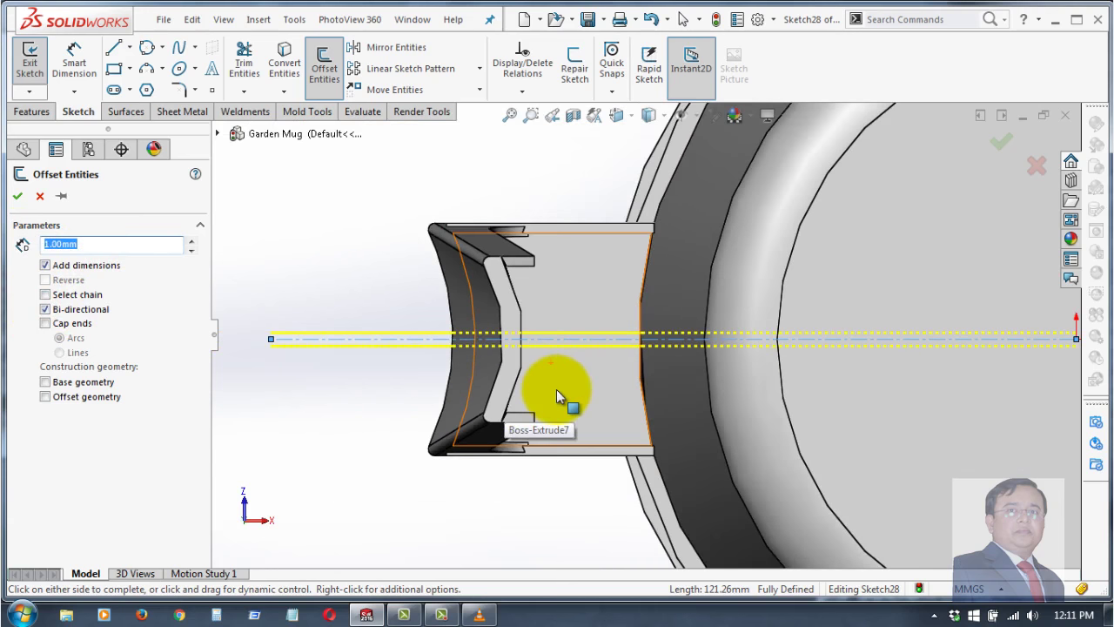
pyautogui.scroll(-1, 561, 384)
pyautogui.scroll(-1, 568, 381)
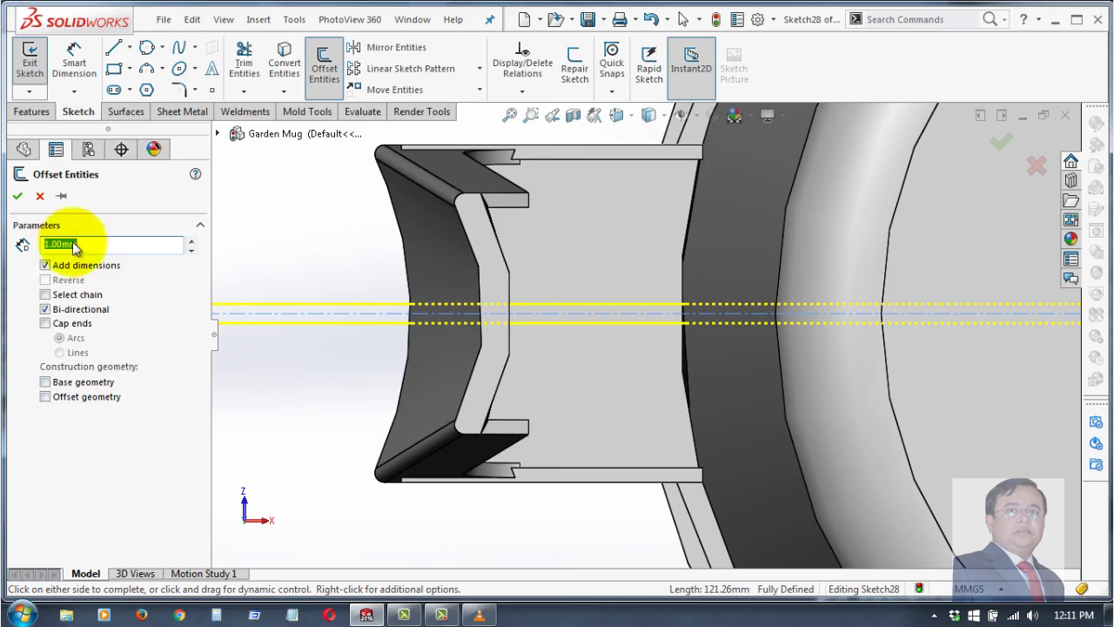
pyautogui.click(18, 195)
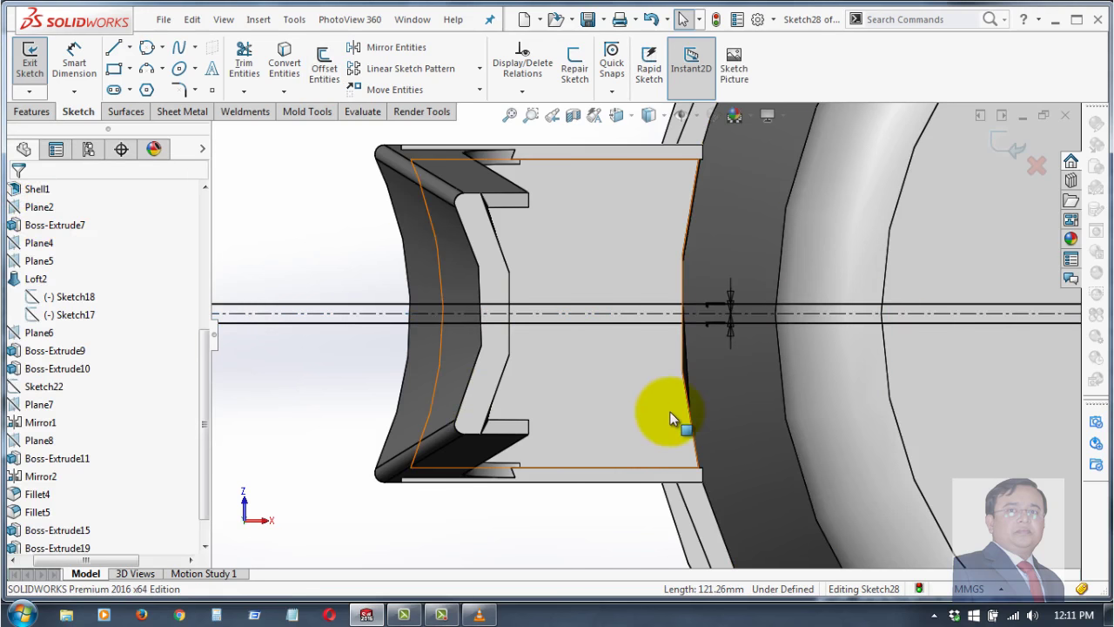
# - Convert the handle's curved inner wall edge into a 32.93 mm sketch curve
pyautogui.moveTo(659, 418)
pyautogui.mouseDown(button='middle')
pyautogui.moveTo(681, 398)
pyautogui.moveTo(659, 391)
pyautogui.moveTo(667, 427)
pyautogui.moveTo(572, 373)
pyautogui.moveTo(558, 409)
pyautogui.mouseUp(button='middle')
pyautogui.hotkey('ctrl', '8')
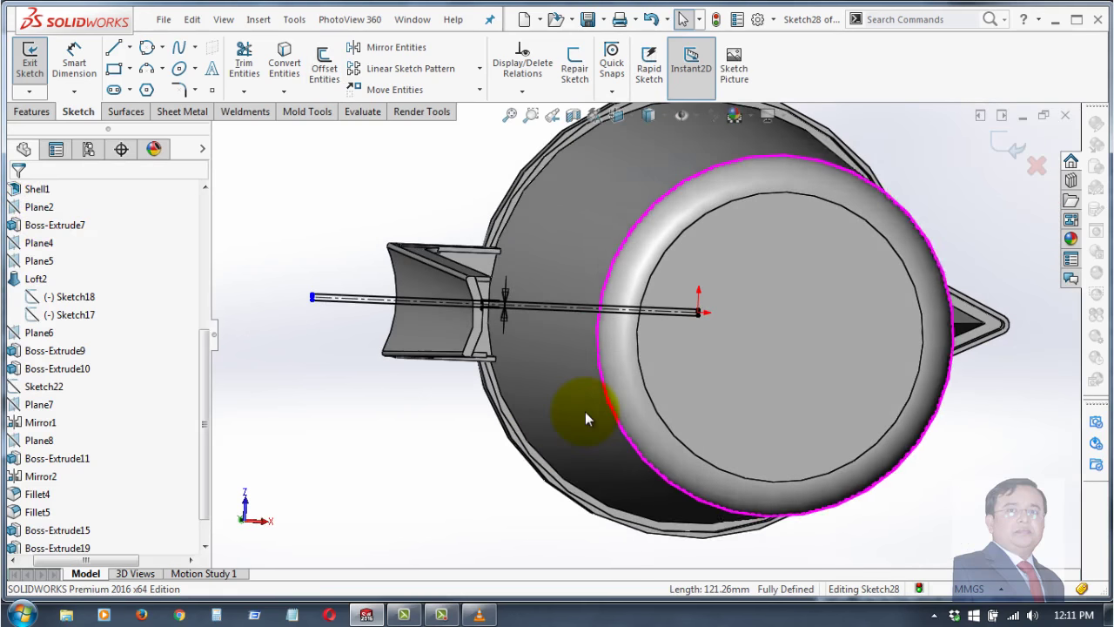
pyautogui.press('f')
pyautogui.scroll(-2, 585, 412)
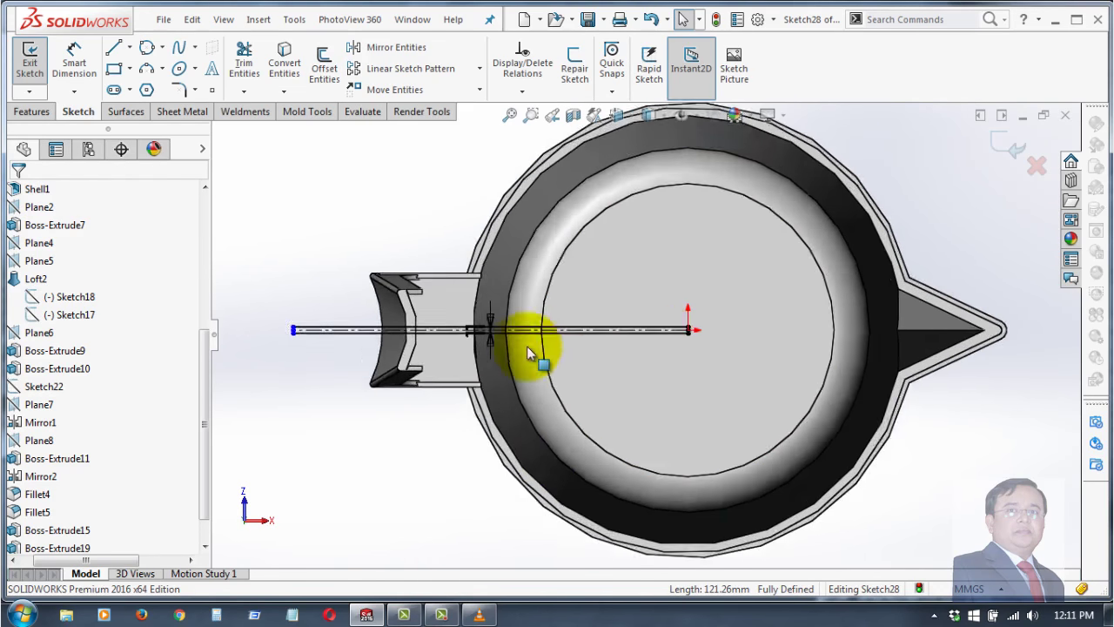
pyautogui.scroll(-2, 532, 356)
pyautogui.scroll(-2, 400, 349)
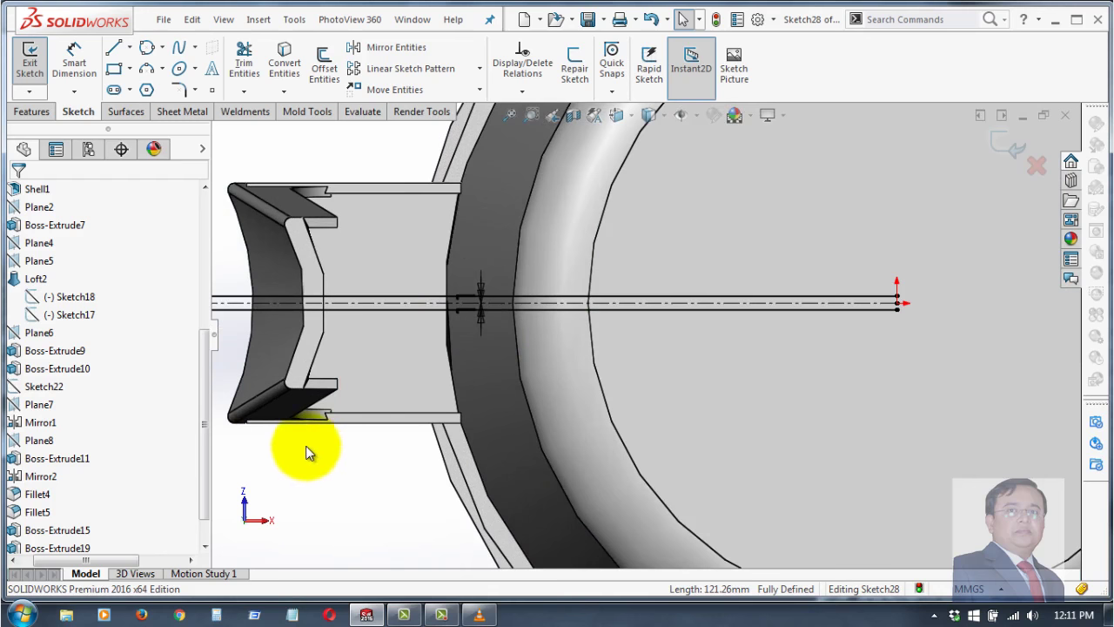
pyautogui.scroll(1, 401, 474)
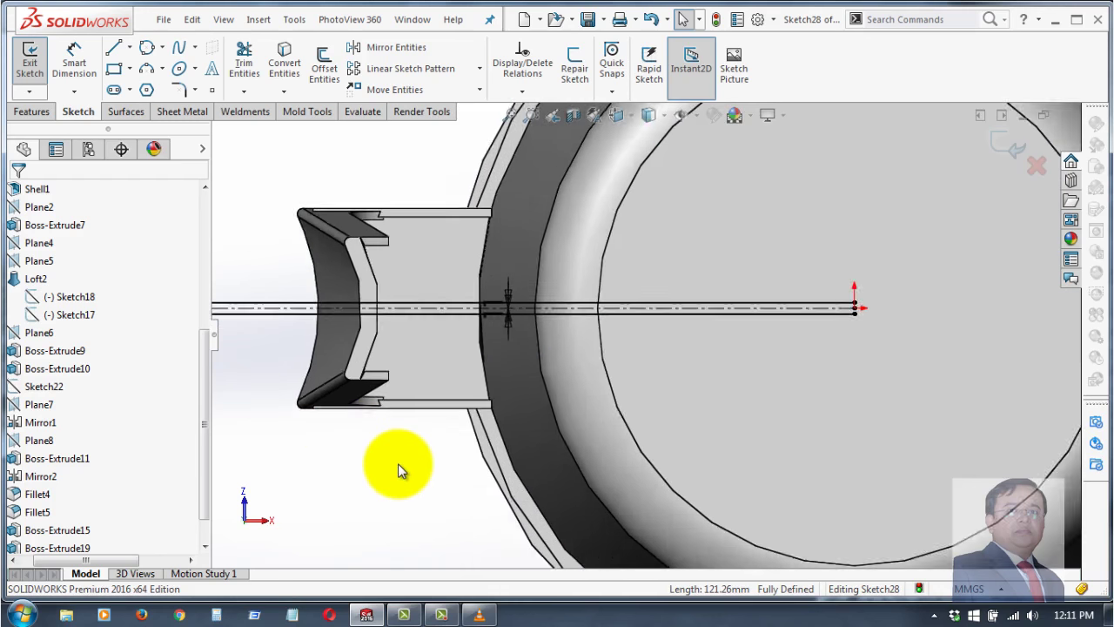
pyautogui.scroll(1, 402, 479)
pyautogui.moveTo(410, 490)
pyautogui.mouseDown(button='middle')
pyautogui.moveTo(368, 423)
pyautogui.moveTo(378, 428)
pyautogui.mouseUp(button='middle')
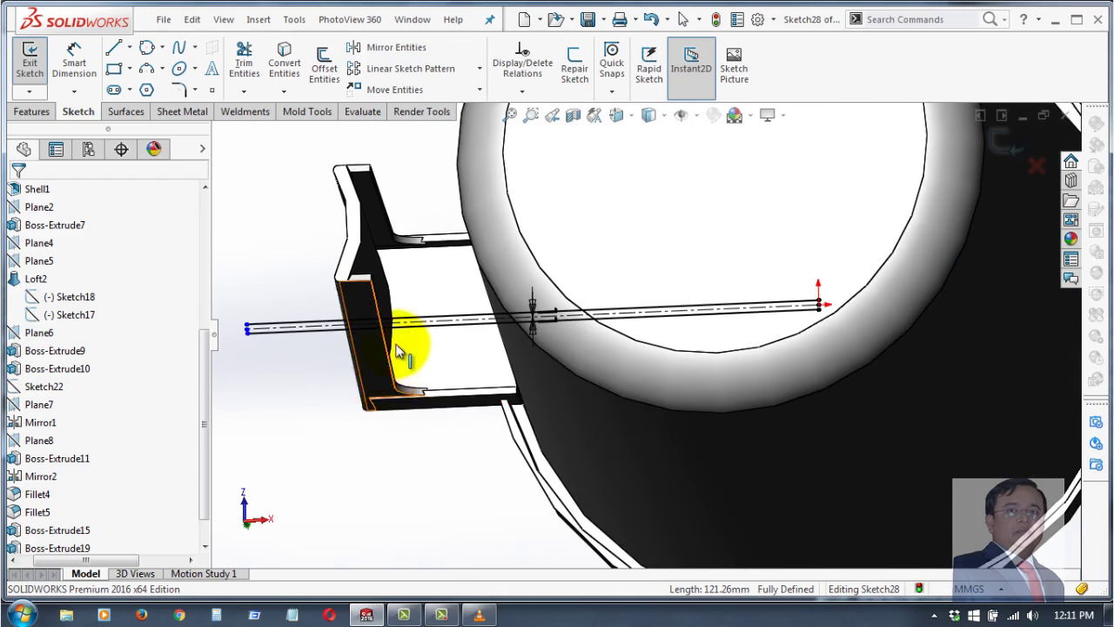
pyautogui.scroll(-2, 396, 349)
pyautogui.scroll(-1, 491, 391)
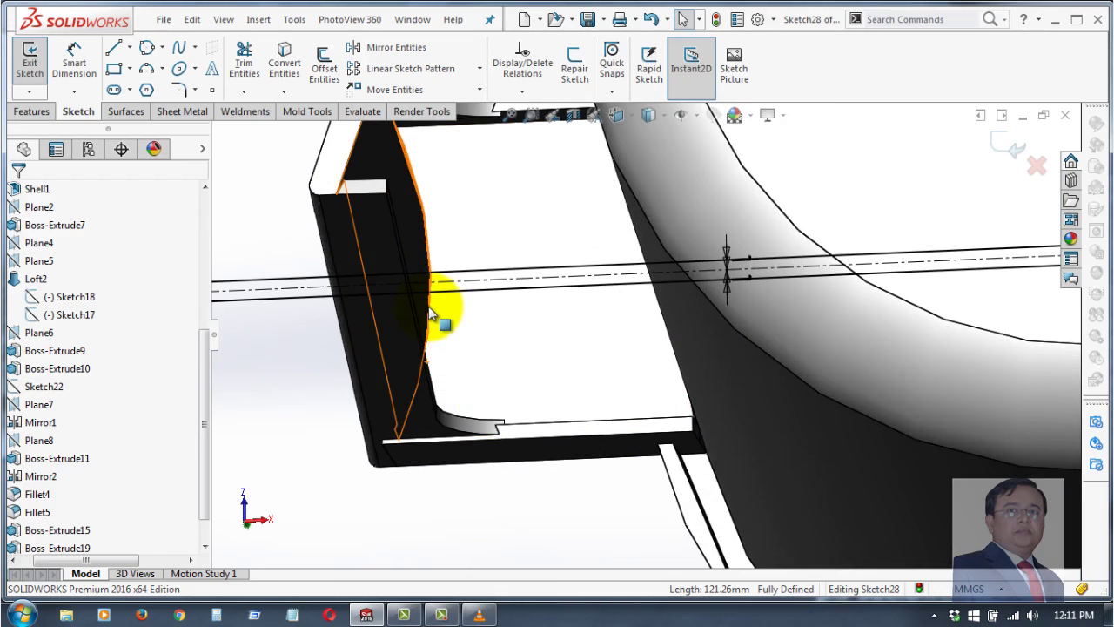
pyautogui.click(432, 312)
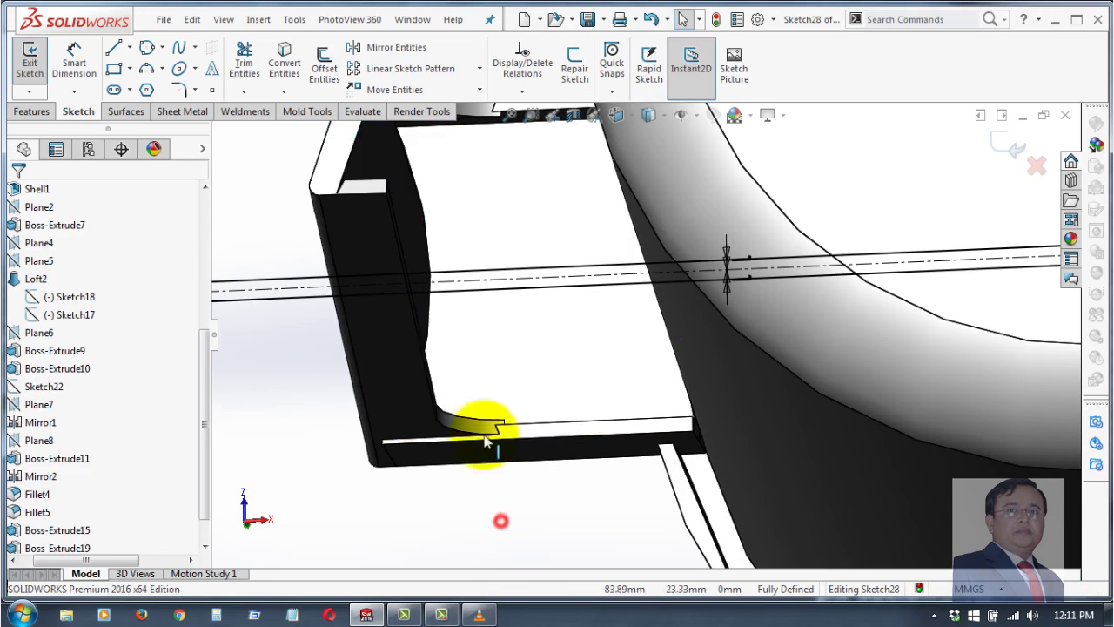
pyautogui.click(433, 304)
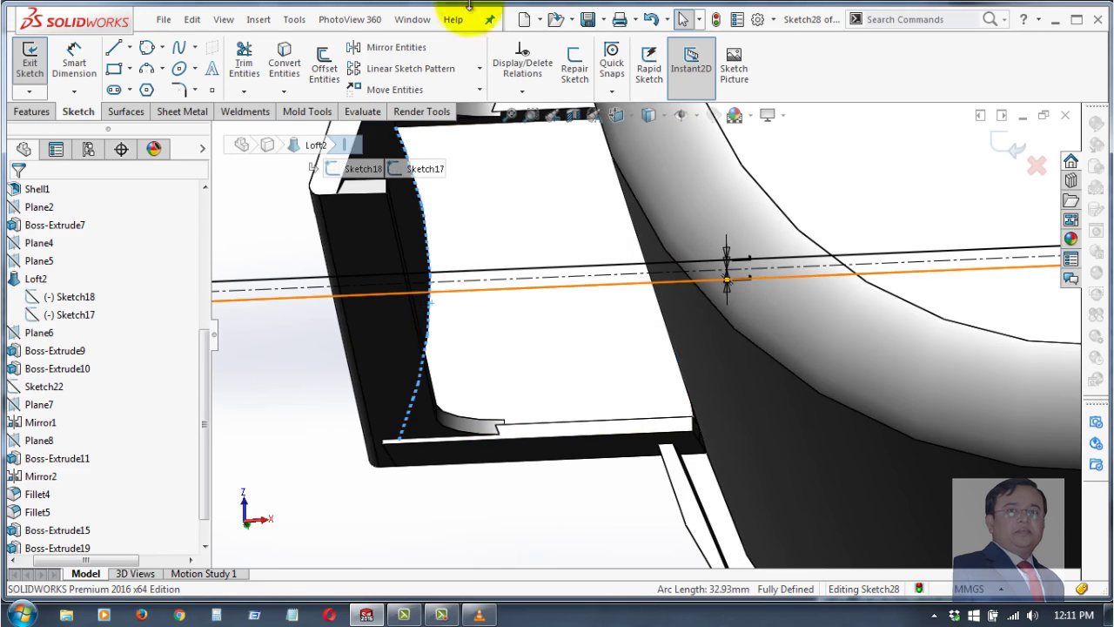
pyautogui.click(287, 61)
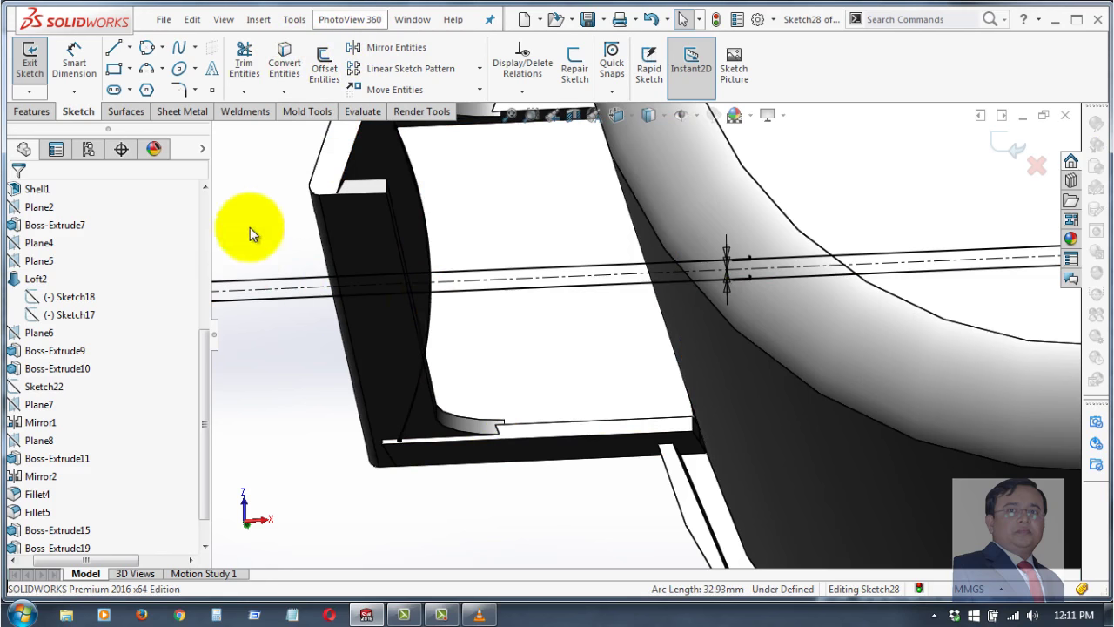
# - Power-trim the stray lower-rim segment and the offset lines beyond the handle wall
pyautogui.click(243, 58)
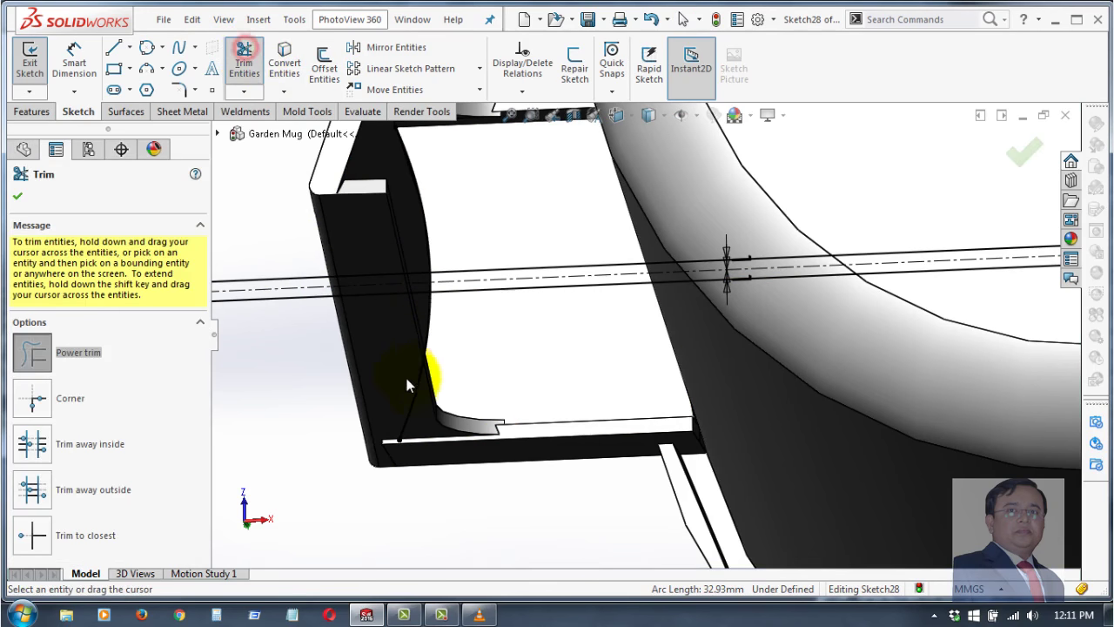
pyautogui.moveTo(447, 400)
pyautogui.mouseDown()
pyautogui.moveTo(454, 212)
pyautogui.moveTo(402, 244)
pyautogui.mouseUp()
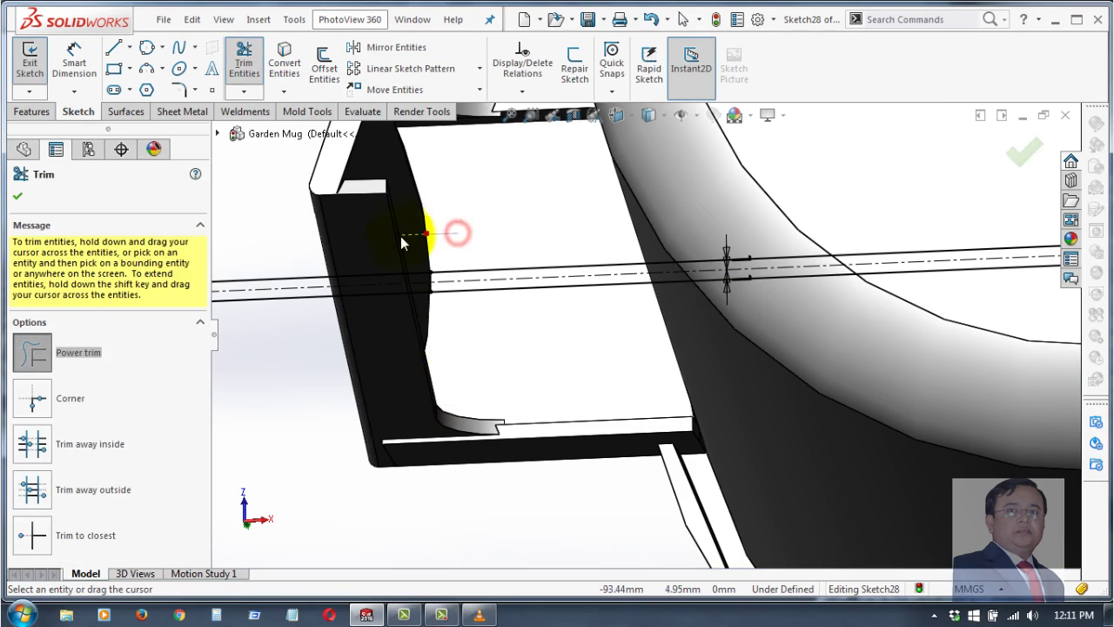
pyautogui.moveTo(316, 249); pyautogui.dragTo(313, 329)
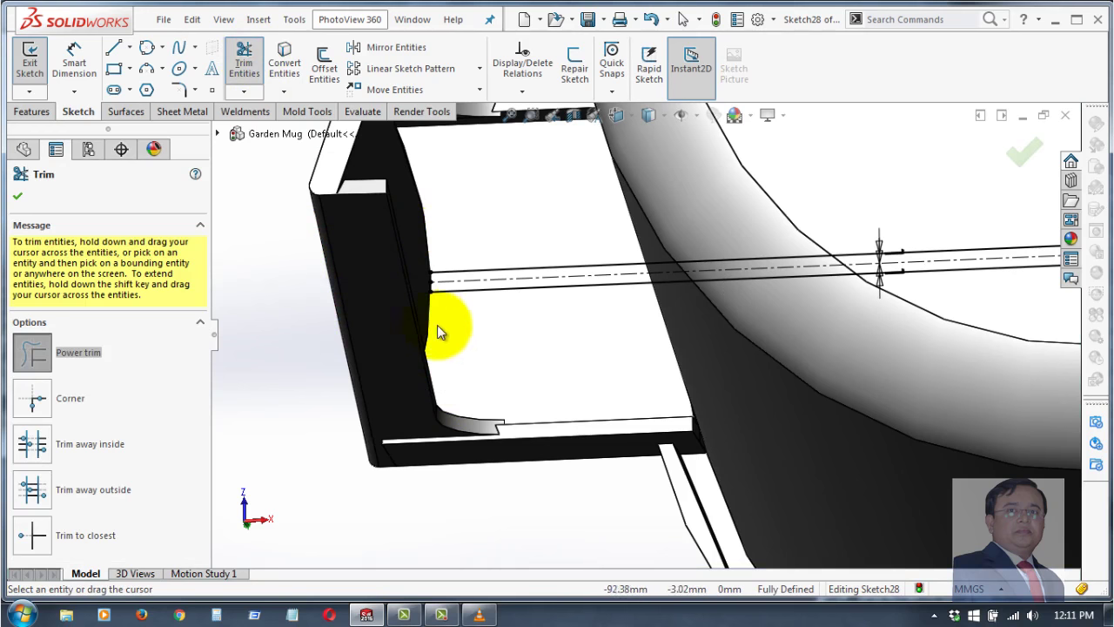
pyautogui.moveTo(772, 296); pyautogui.dragTo(517, 319, button='middle')
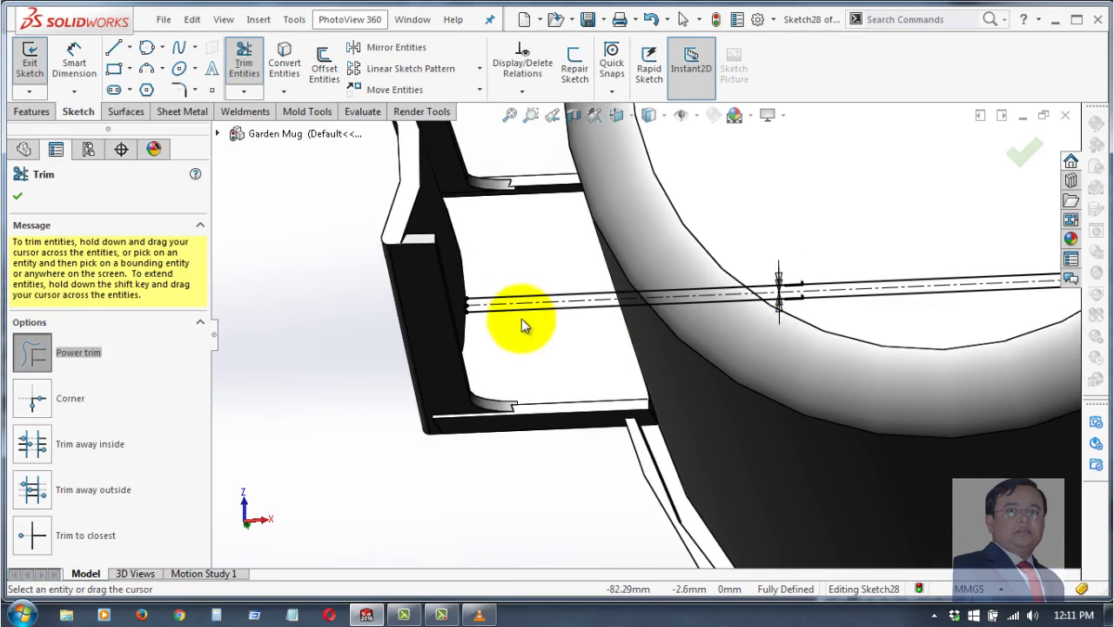
pyautogui.scroll(-2, 474, 300)
pyautogui.scroll(-2, 540, 317)
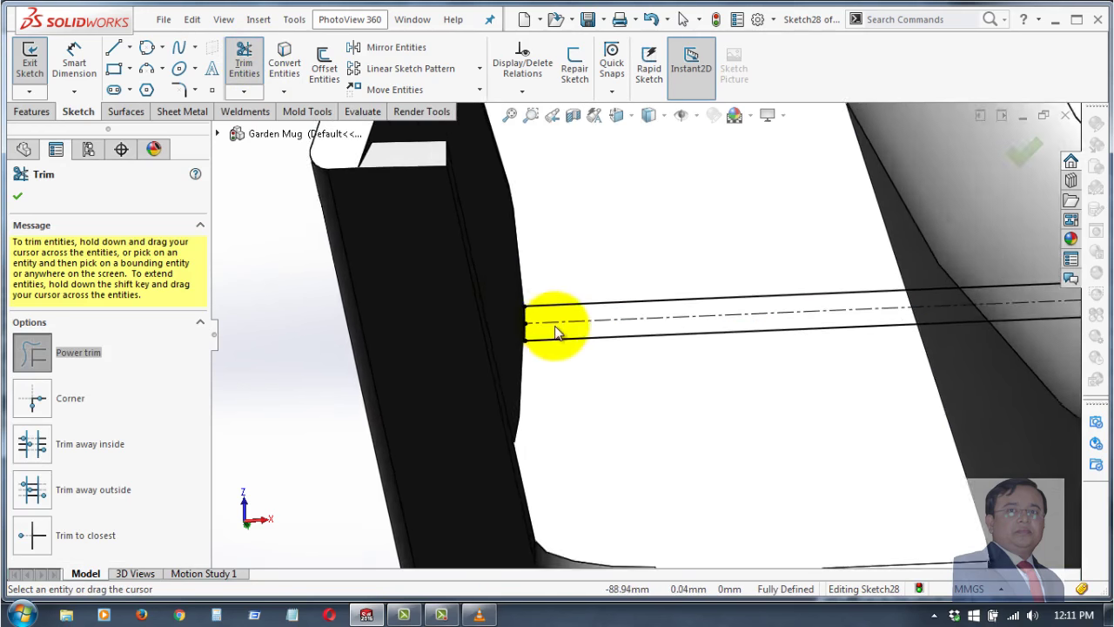
pyautogui.scroll(-2, 531, 348)
pyautogui.scroll(-1, 530, 330)
pyautogui.scroll(-1, 567, 336)
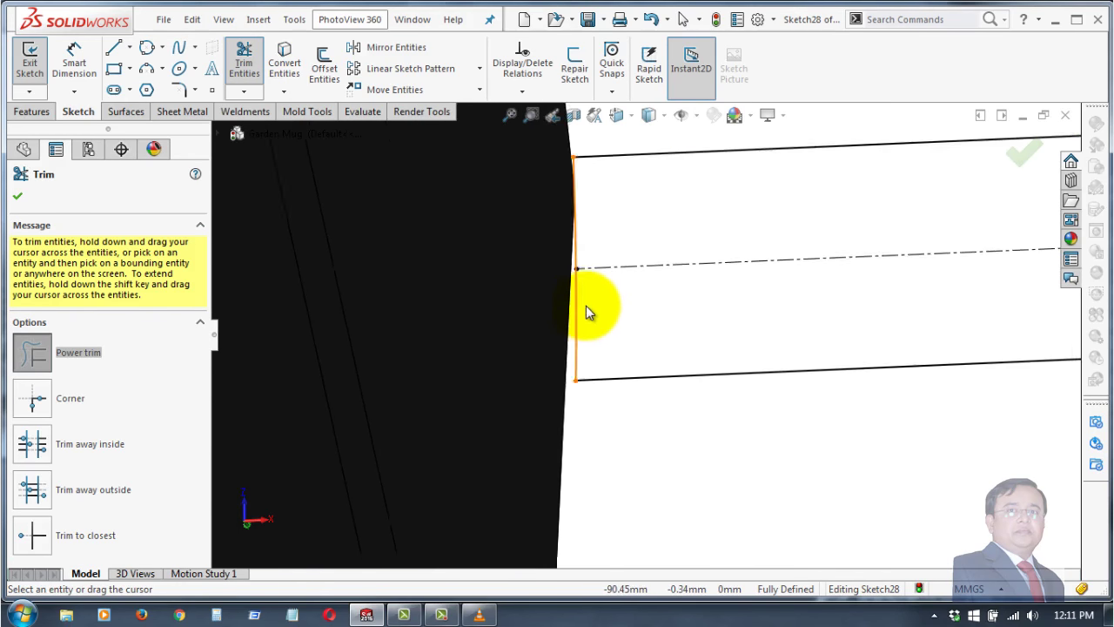
pyautogui.scroll(-1, 586, 305)
pyautogui.moveTo(590, 317)
pyautogui.mouseDown(button='middle')
pyautogui.moveTo(607, 369)
pyautogui.moveTo(666, 319)
pyautogui.moveTo(652, 338)
pyautogui.moveTo(801, 360)
pyautogui.moveTo(987, 323)
pyautogui.moveTo(1042, 346)
pyautogui.moveTo(1082, 336)
pyautogui.moveTo(1040, 331)
pyautogui.moveTo(1037, 310)
pyautogui.mouseUp(button='middle')
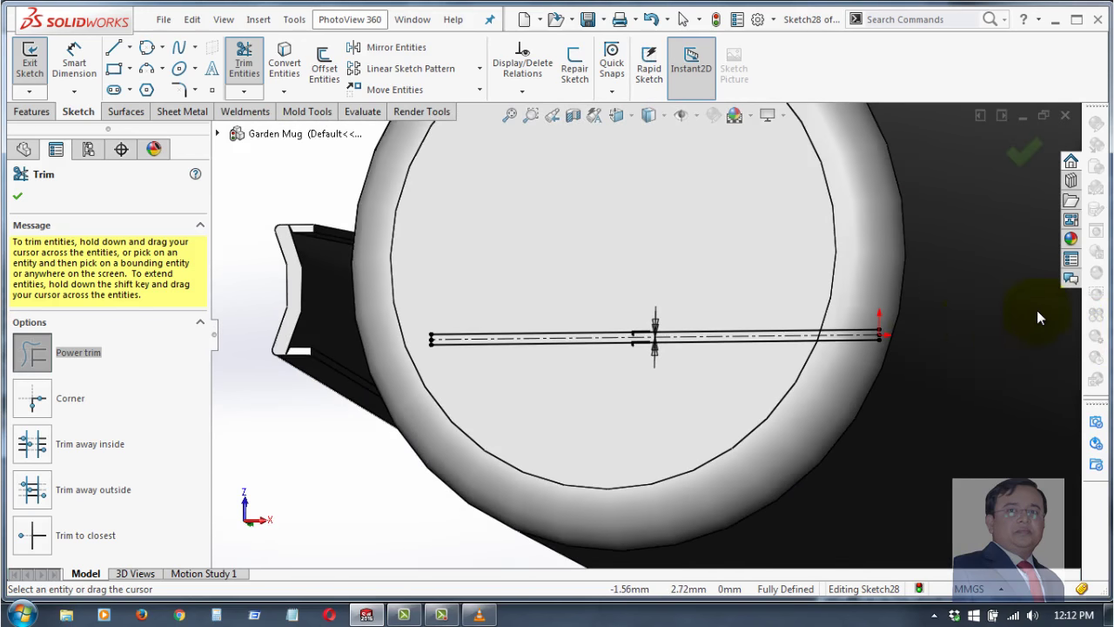
pyautogui.click(17, 196)
pyautogui.moveTo(323, 386)
pyautogui.keyDown('shift'); pyautogui.mouseDown(button='middle')
pyautogui.moveTo(356, 418)
pyautogui.moveTo(368, 353)
pyautogui.mouseUp(button='middle'); pyautogui.keyUp('shift')
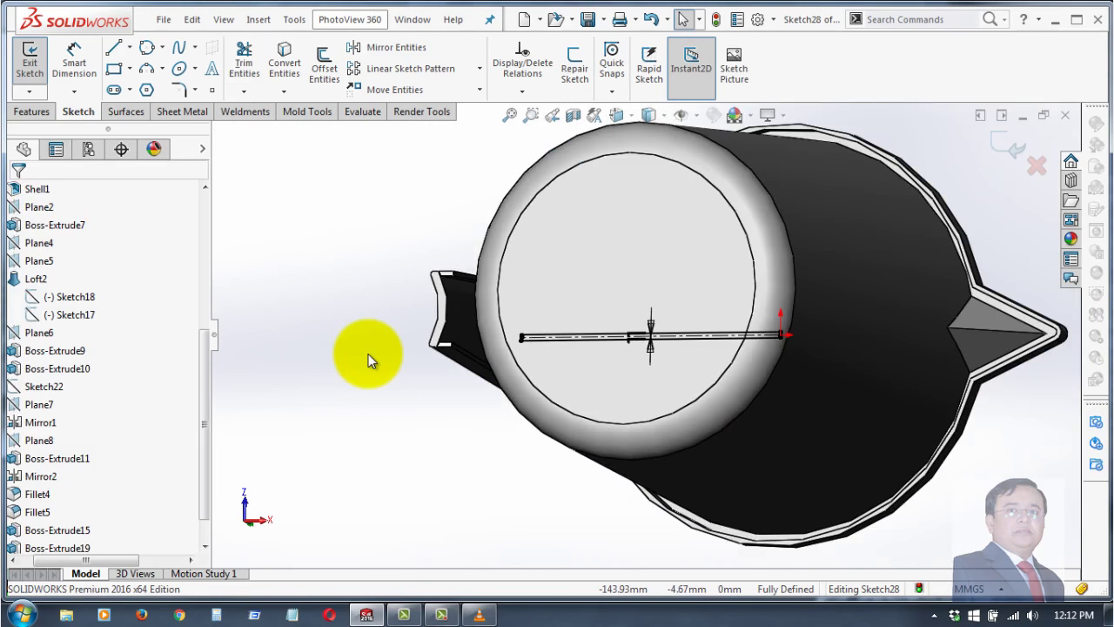
# - Convert the mug body edge near the handle junction into sketch geometry
pyautogui.hotkey('ctrl', '8')
pyautogui.scroll(-2, 672, 266)
pyautogui.scroll(-3, 630, 263)
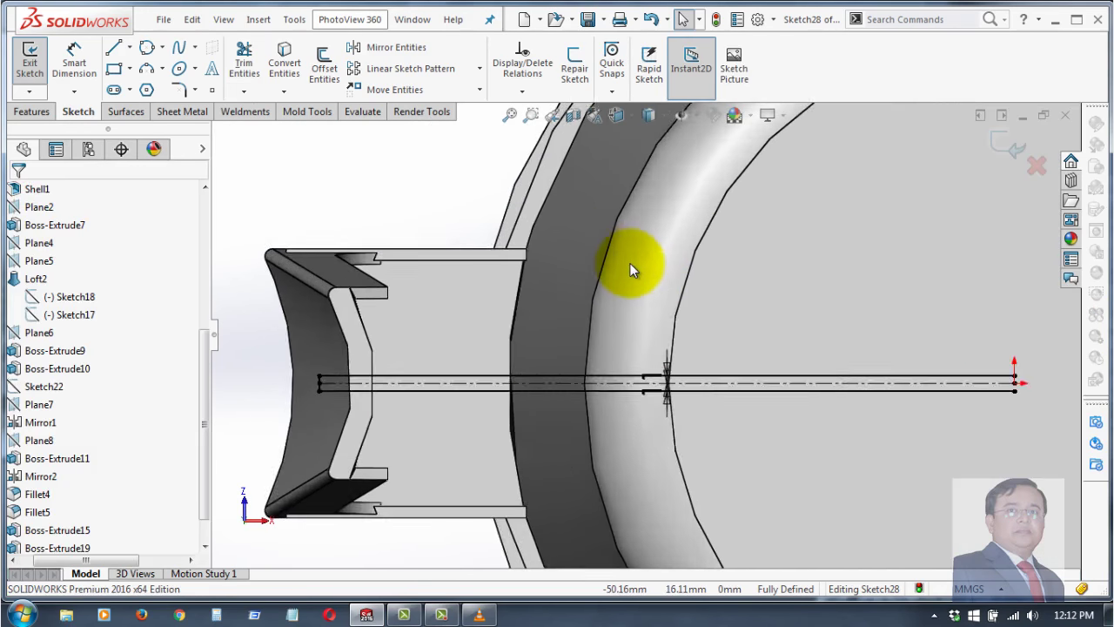
pyautogui.scroll(-2, 523, 339)
pyautogui.scroll(-2, 480, 381)
pyautogui.scroll(-2, 475, 432)
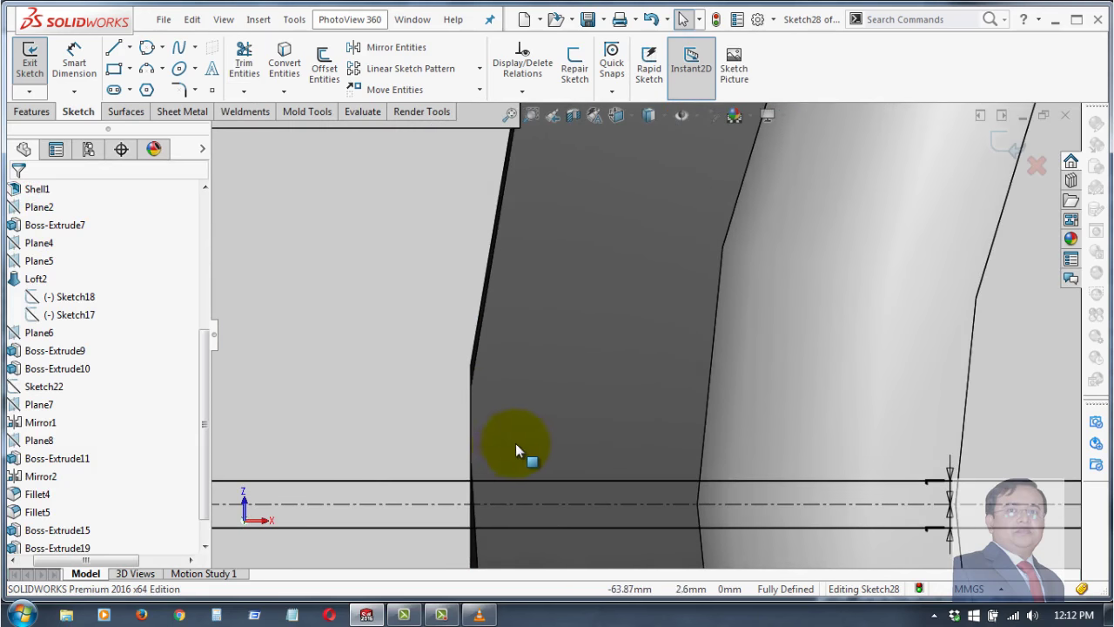
pyautogui.scroll(1, 515, 450)
pyautogui.keyDown('ctrl'); pyautogui.moveTo(523, 435); pyautogui.dragTo(616, 389, button='middle'); pyautogui.keyUp('ctrl')
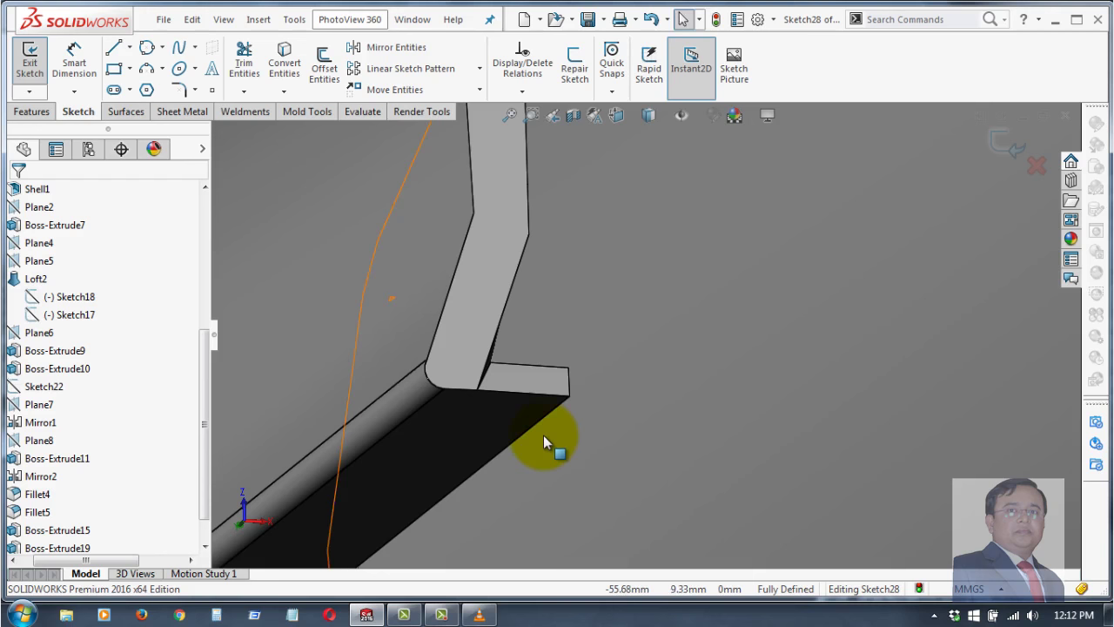
pyautogui.scroll(3, 543, 435)
pyautogui.scroll(2, 535, 473)
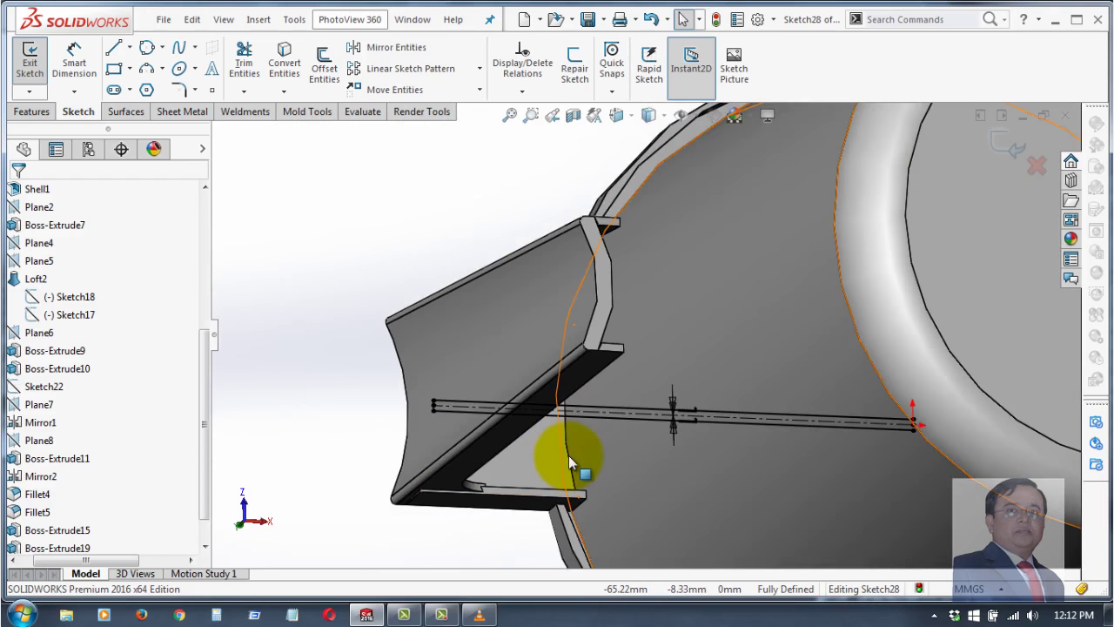
pyautogui.click(568, 455)
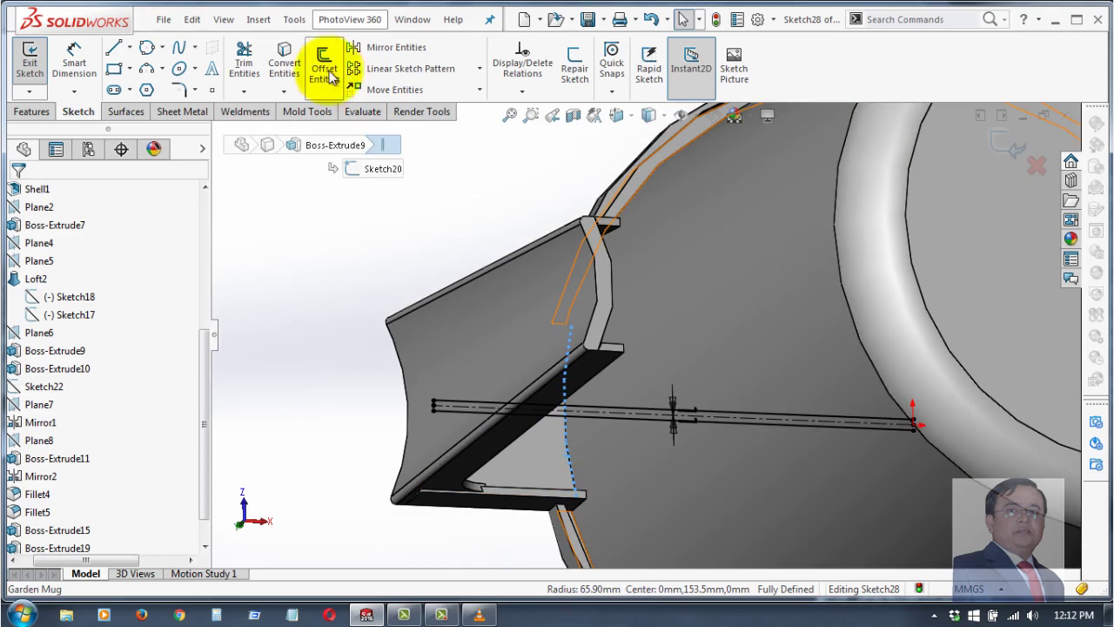
pyautogui.click(284, 61)
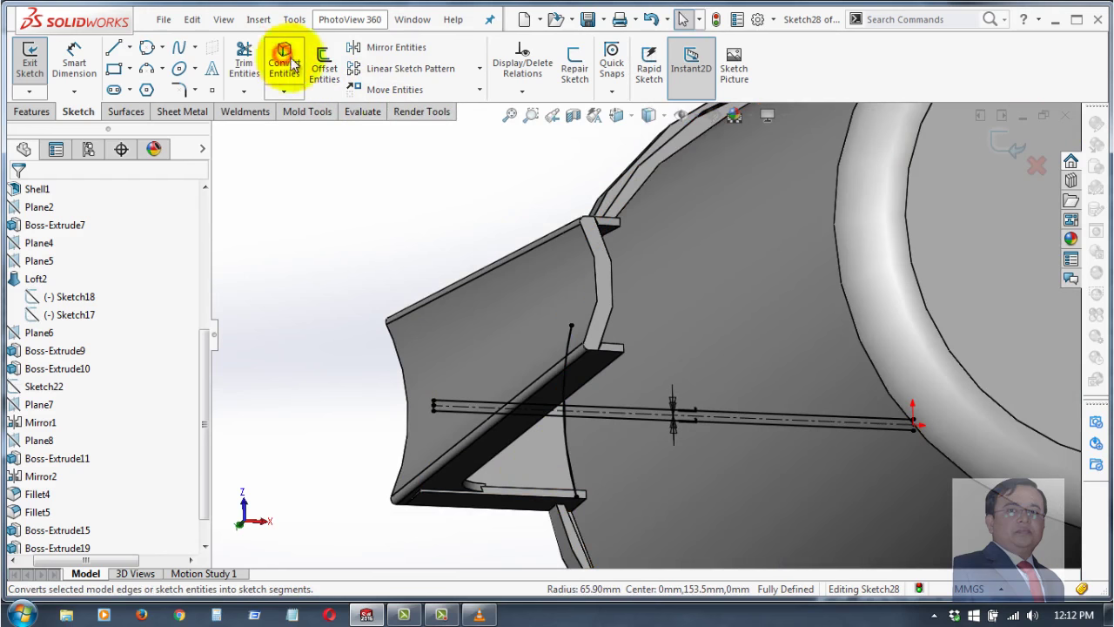
# - Power-trim the bar so it ends as a short strip inside the handle
pyautogui.click(244, 61)
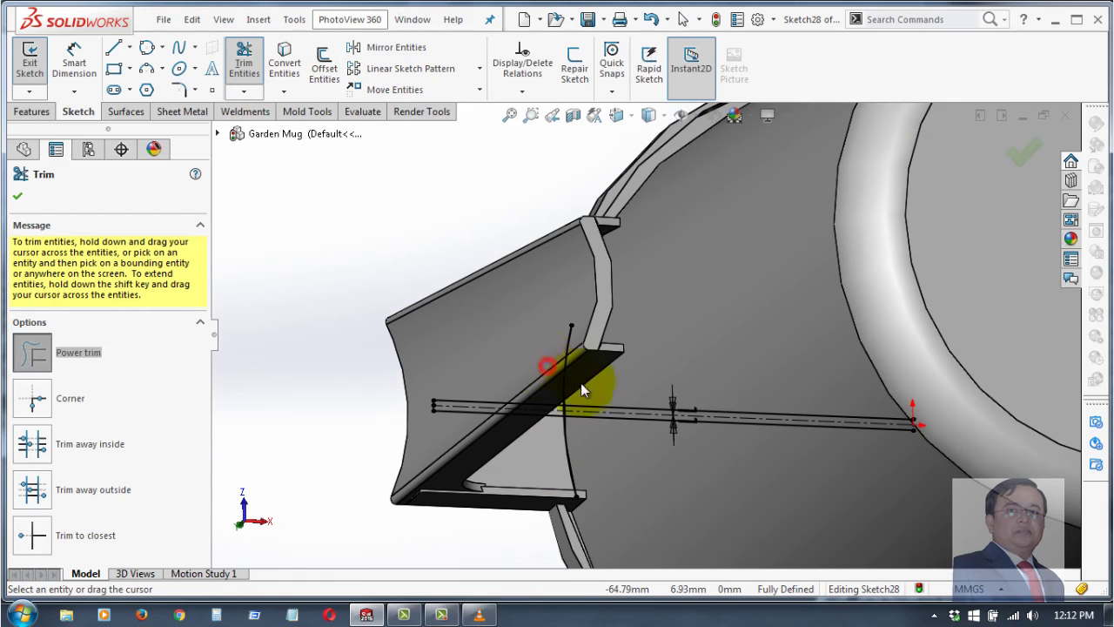
pyautogui.moveTo(567, 490); pyautogui.dragTo(371, 433)
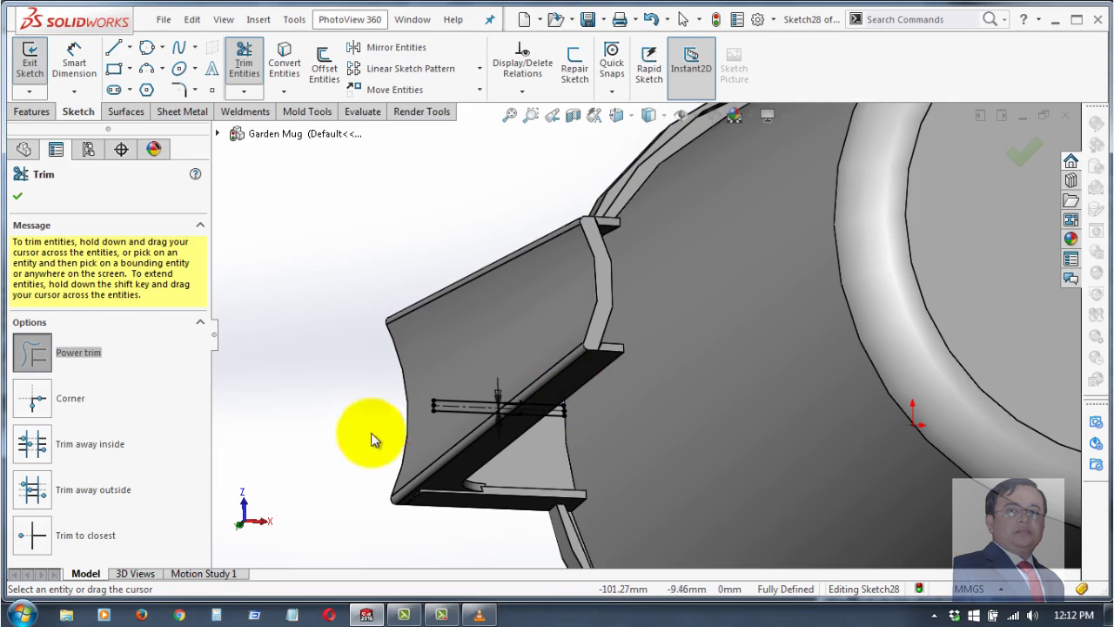
pyautogui.click(21, 199)
pyautogui.moveTo(363, 299)
pyautogui.mouseDown(button='middle')
pyautogui.moveTo(338, 252)
pyautogui.moveTo(270, 237)
pyautogui.mouseUp(button='middle')
pyautogui.click(35, 113)
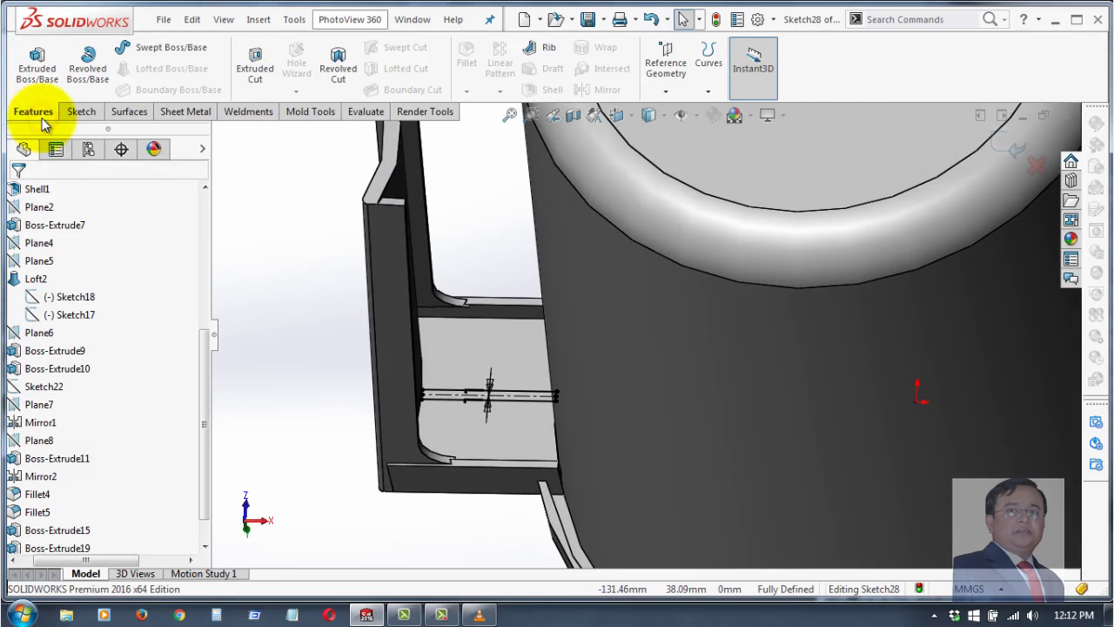
# - Boss-extrude the short bar sketch 2 mm blind to form the handle rib
pyautogui.click(32, 56)
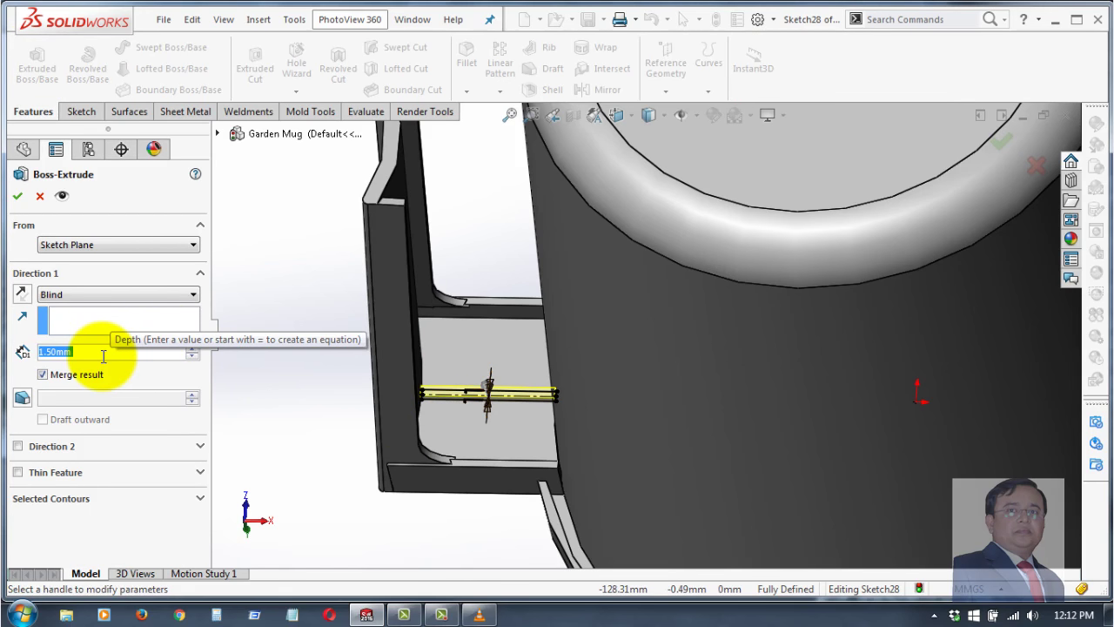
pyautogui.write('2')
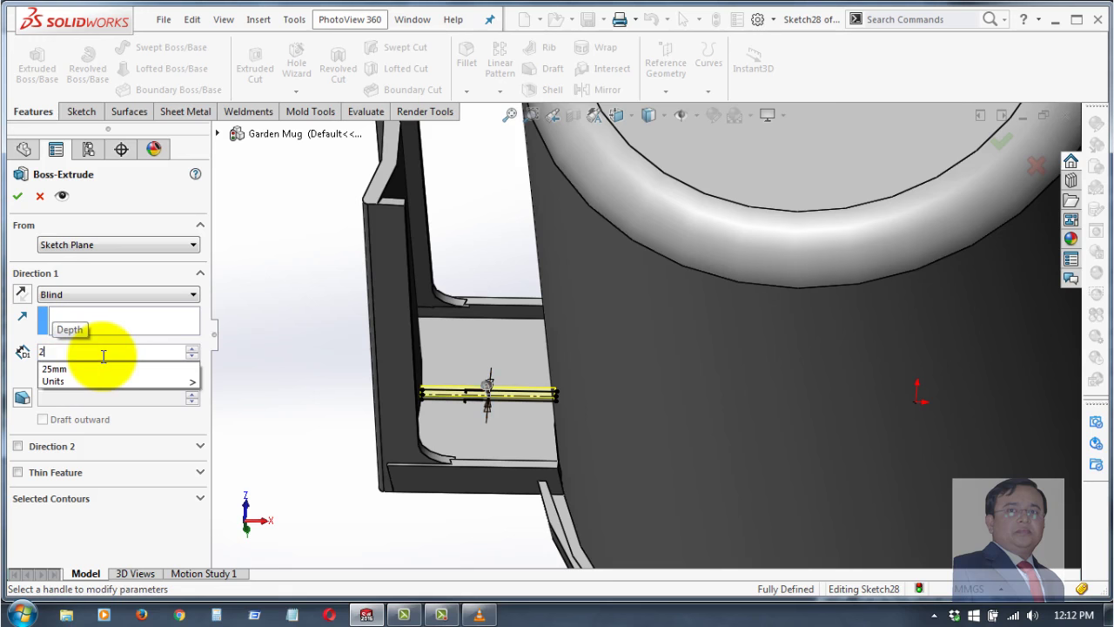
pyautogui.press('Return')
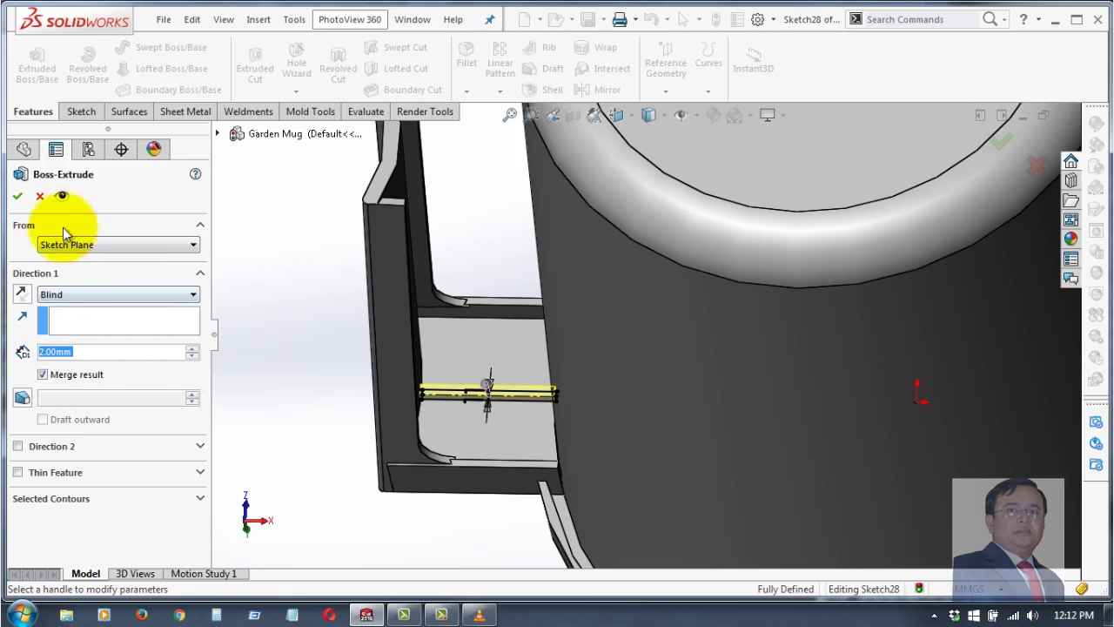
pyautogui.click(18, 195)
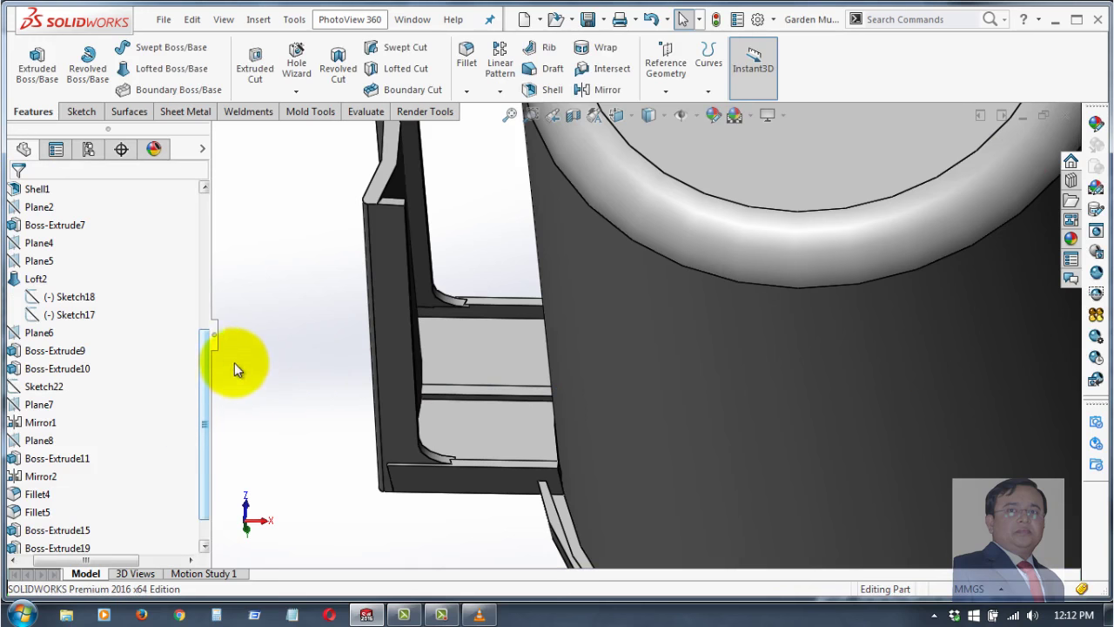
# - Orbit around the mug to inspect the new rib, snap to isometric, then look down inside
pyautogui.moveTo(236, 368)
pyautogui.mouseDown(button='middle')
pyautogui.moveTo(212, 373)
pyautogui.moveTo(226, 351)
pyautogui.mouseUp(button='middle')
pyautogui.moveTo(232, 333); pyautogui.dragTo(252, 358, button='middle')
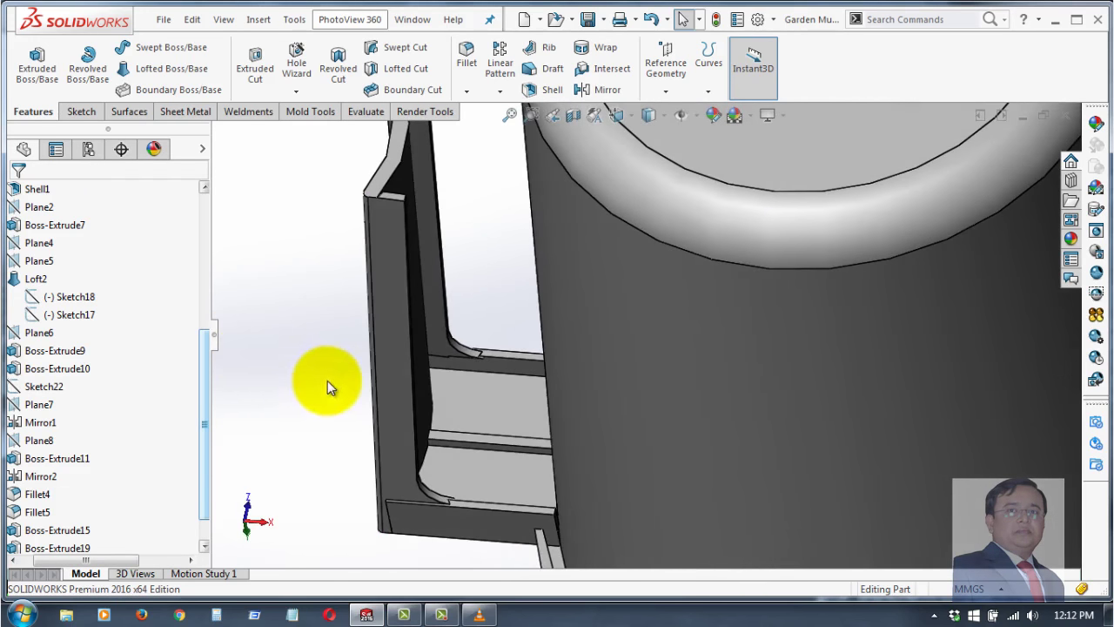
pyautogui.moveTo(327, 380)
pyautogui.mouseDown(button='middle')
pyautogui.moveTo(303, 319)
pyautogui.moveTo(413, 253)
pyautogui.mouseUp(button='middle')
pyautogui.press('space')
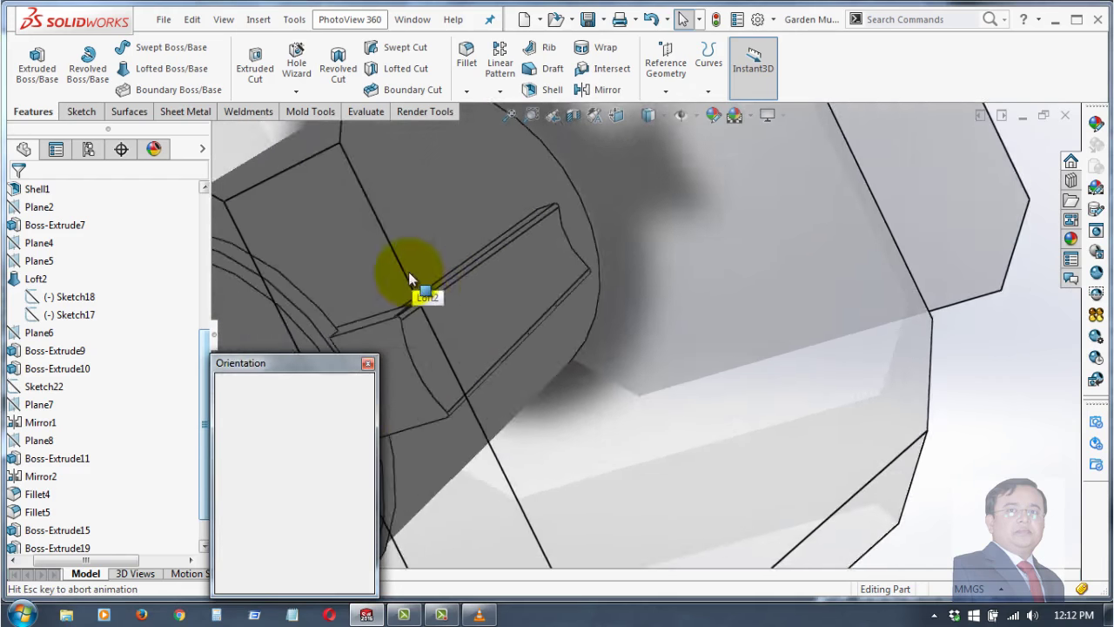
pyautogui.click(349, 411)
pyautogui.hotkey('ctrl', '7')
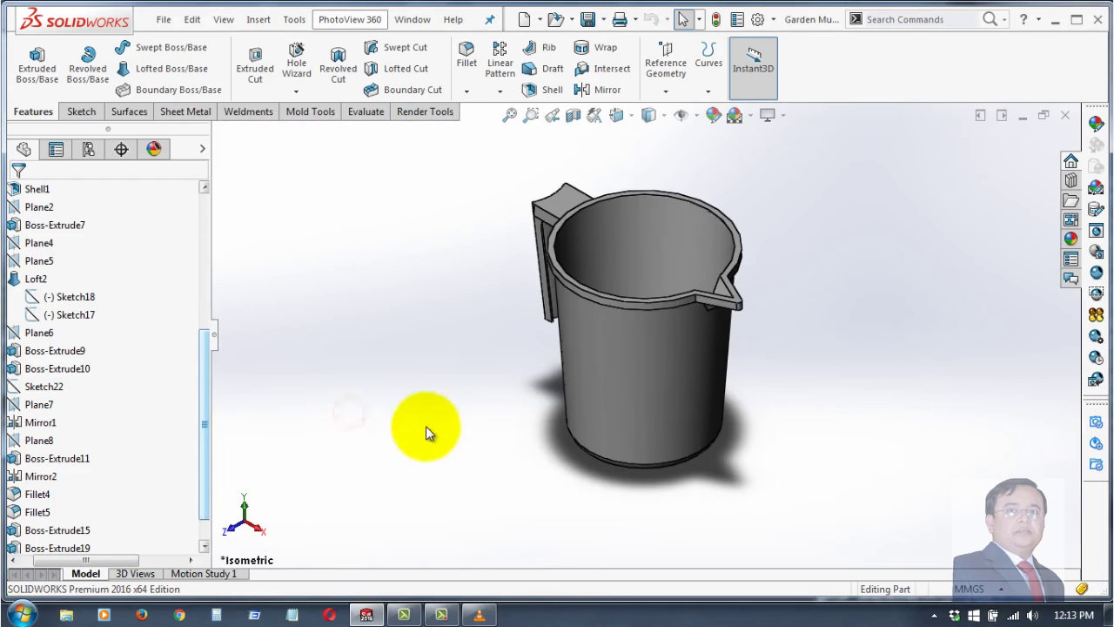
pyautogui.scroll(-2, 671, 372)
pyautogui.scroll(-2, 671, 372)
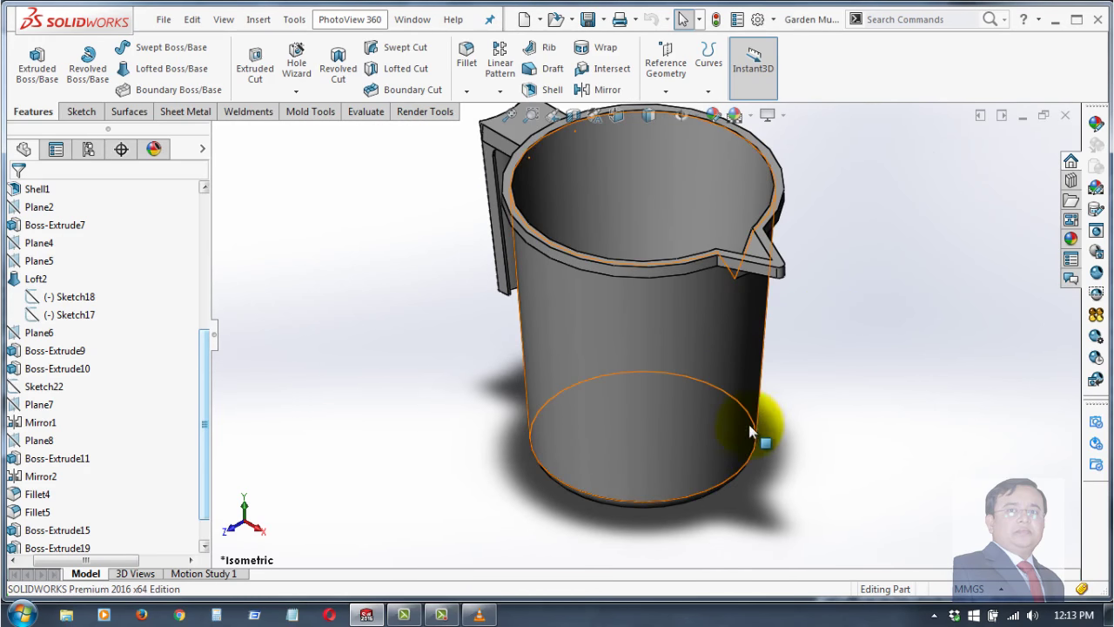
pyautogui.moveTo(738, 444)
pyautogui.mouseDown(button='middle')
pyautogui.moveTo(771, 289)
pyautogui.moveTo(704, 336)
pyautogui.moveTo(737, 207)
pyautogui.mouseUp(button='middle')
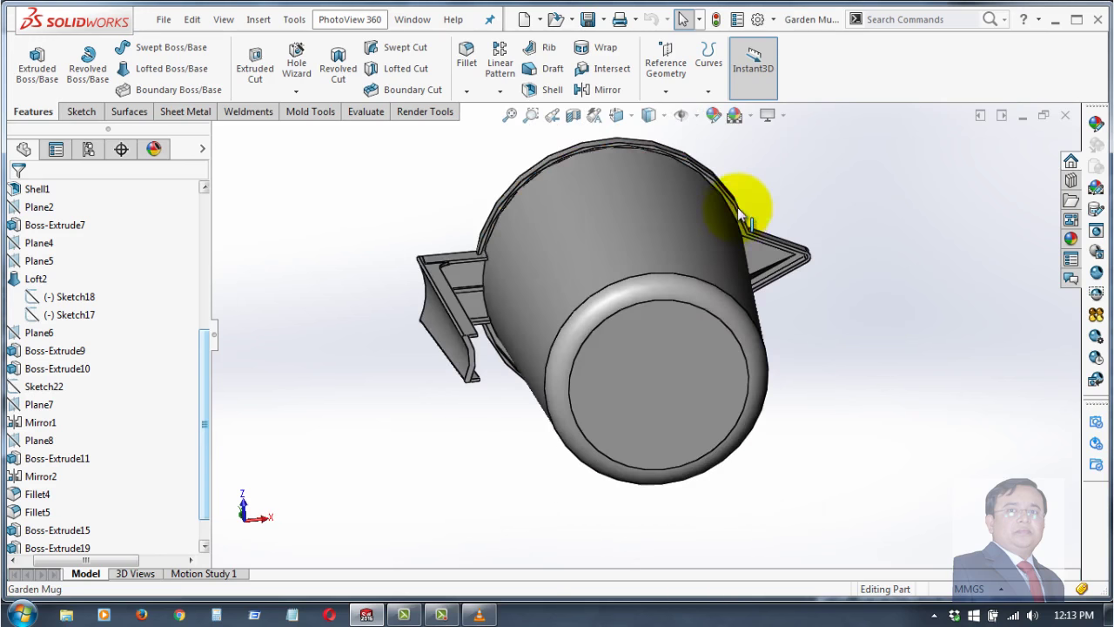
pyautogui.moveTo(706, 385); pyautogui.dragTo(699, 287, button='middle')
# - Start a sketch on the mug's inside bottom face and convert its circular edge
pyautogui.click(702, 291)
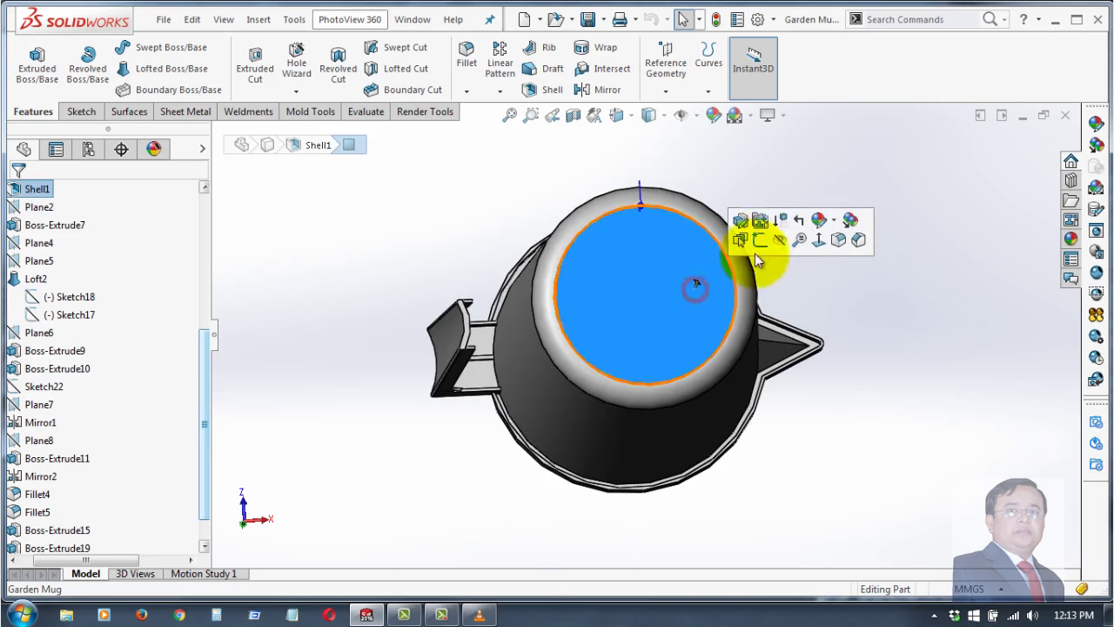
pyautogui.click(760, 240)
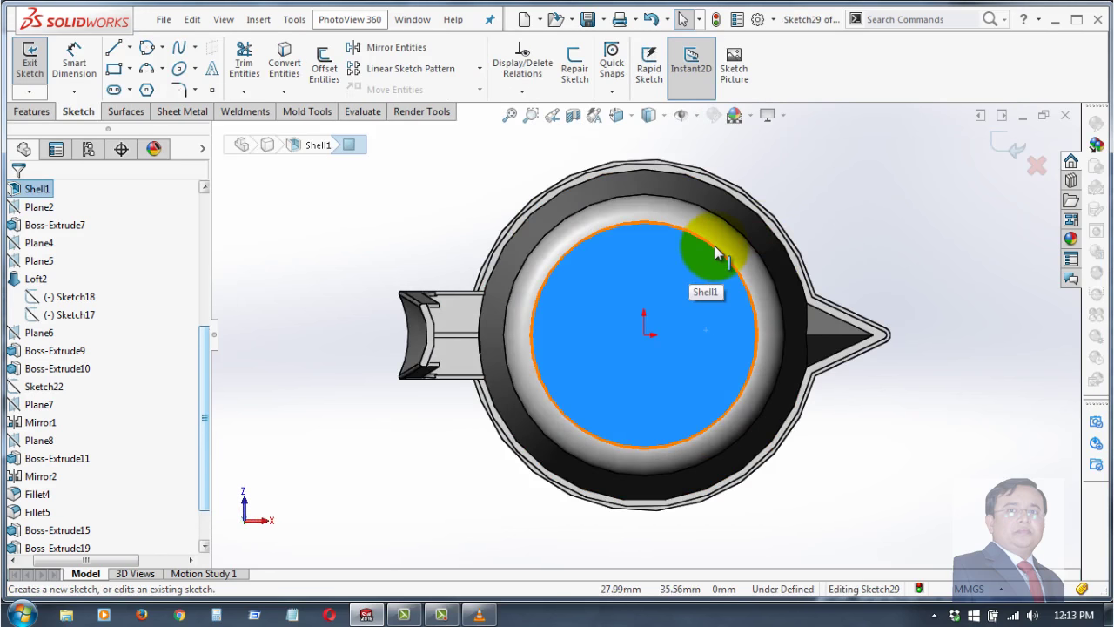
pyautogui.click(715, 246)
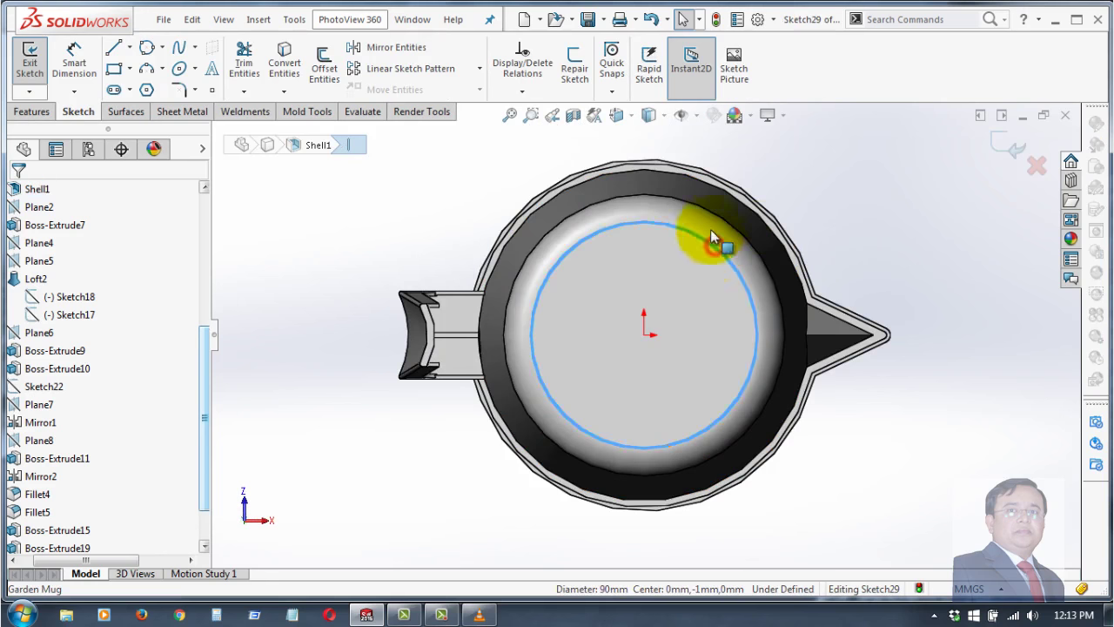
pyautogui.click(284, 61)
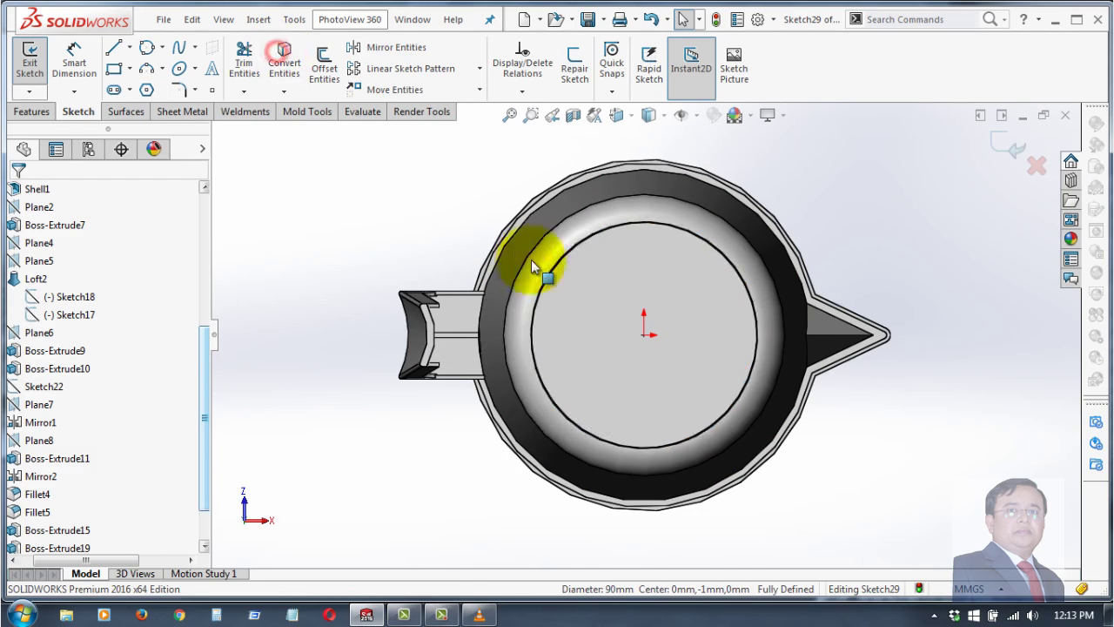
# - Offset the 90 mm circle 2.00 mm to the reversed side, then zoom out
pyautogui.click(322, 62)
pyautogui.click(587, 240)
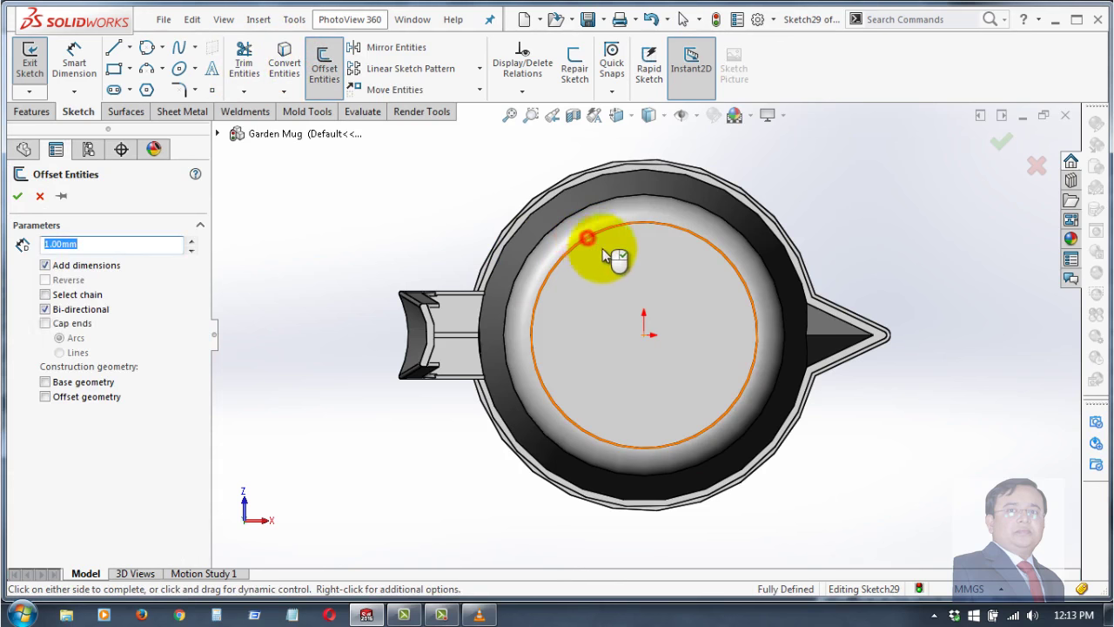
pyautogui.click(45, 309)
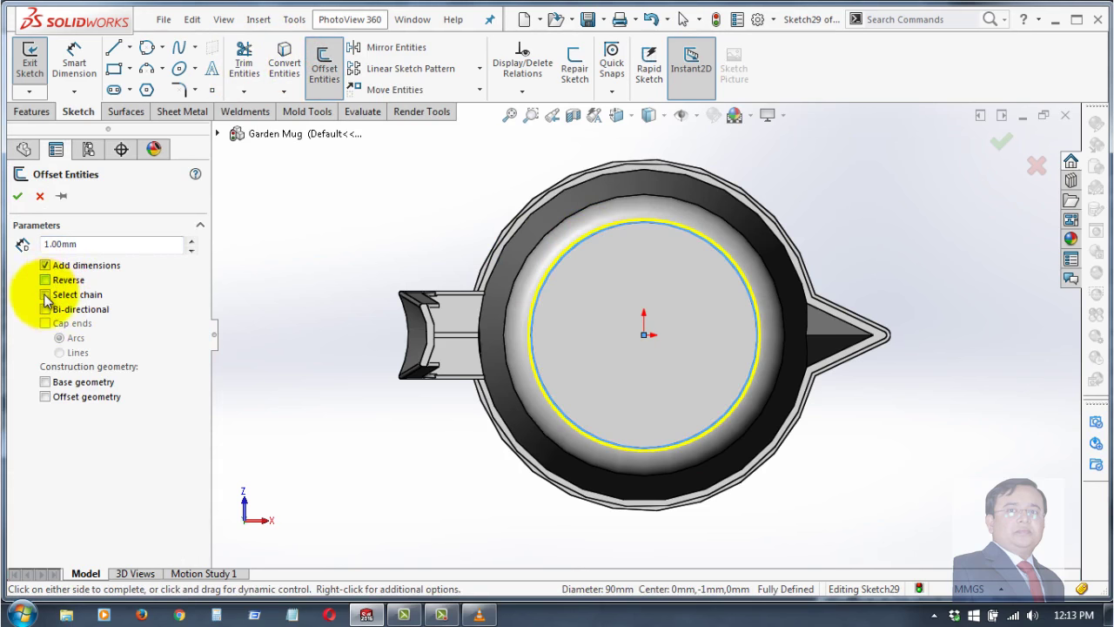
pyautogui.click(44, 279)
pyautogui.scroll(-2, 635, 219)
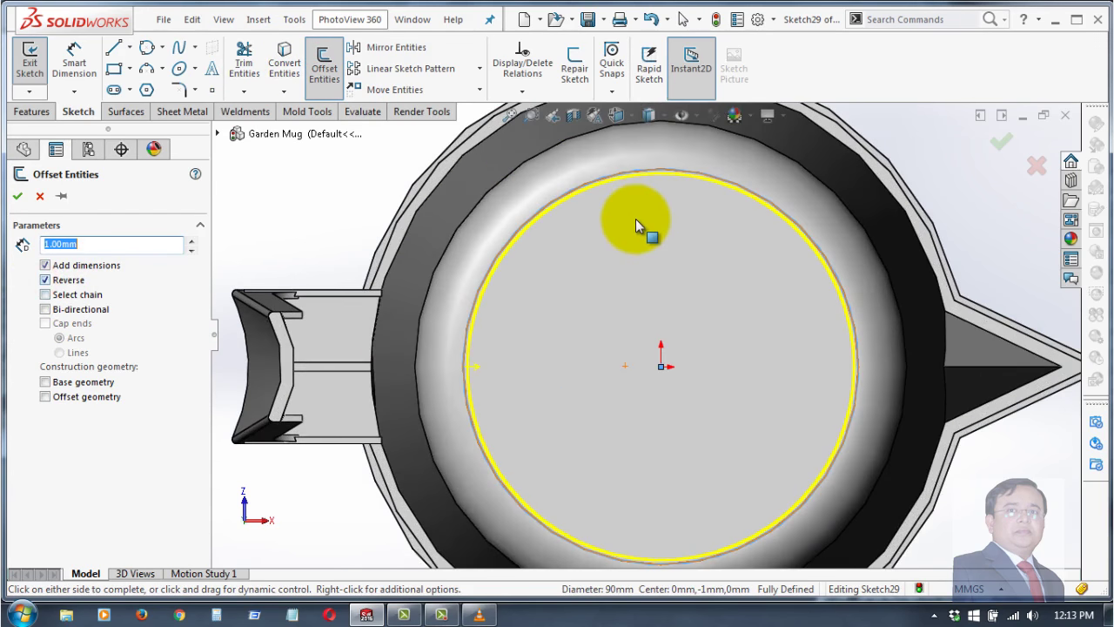
pyautogui.scroll(-2, 610, 230)
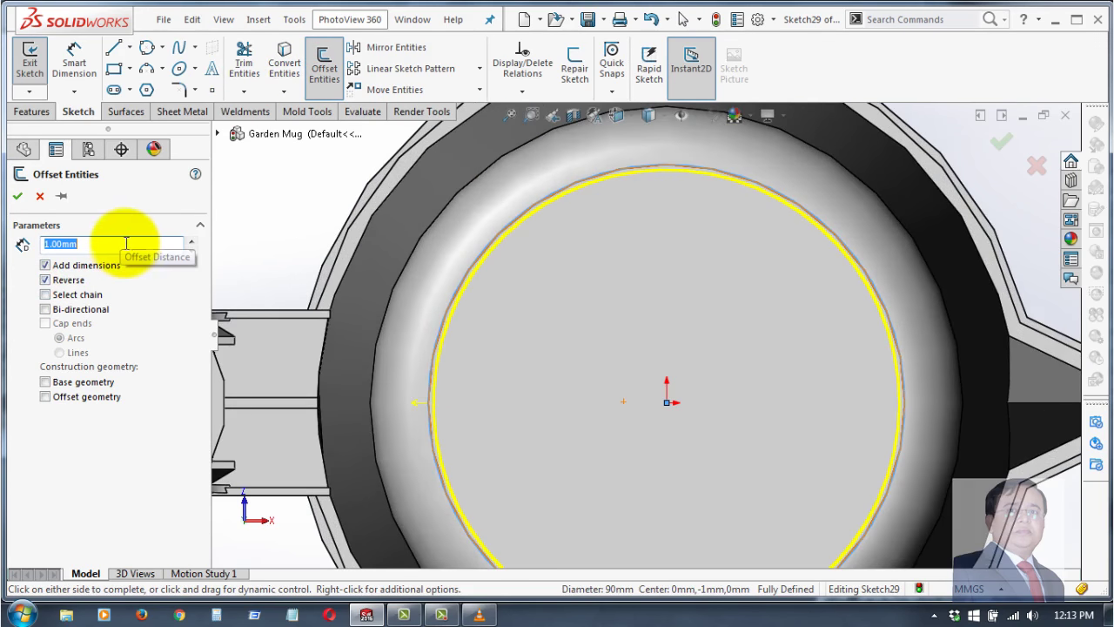
pyautogui.scroll(-2, 541, 213)
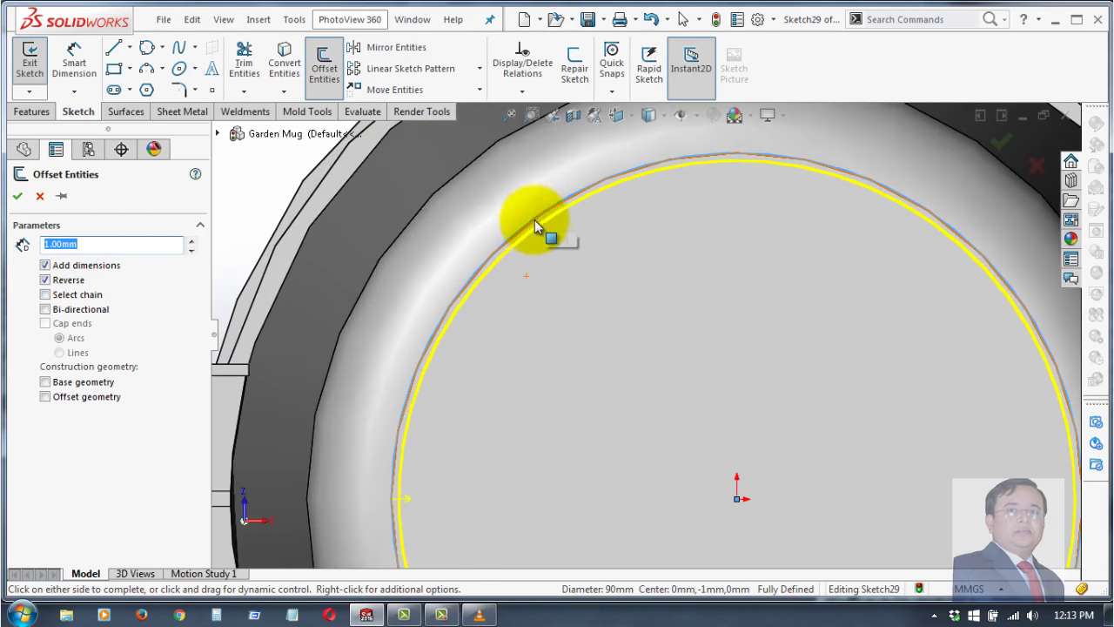
pyautogui.scroll(-2, 534, 226)
pyautogui.scroll(-2, 526, 244)
pyautogui.write('2')
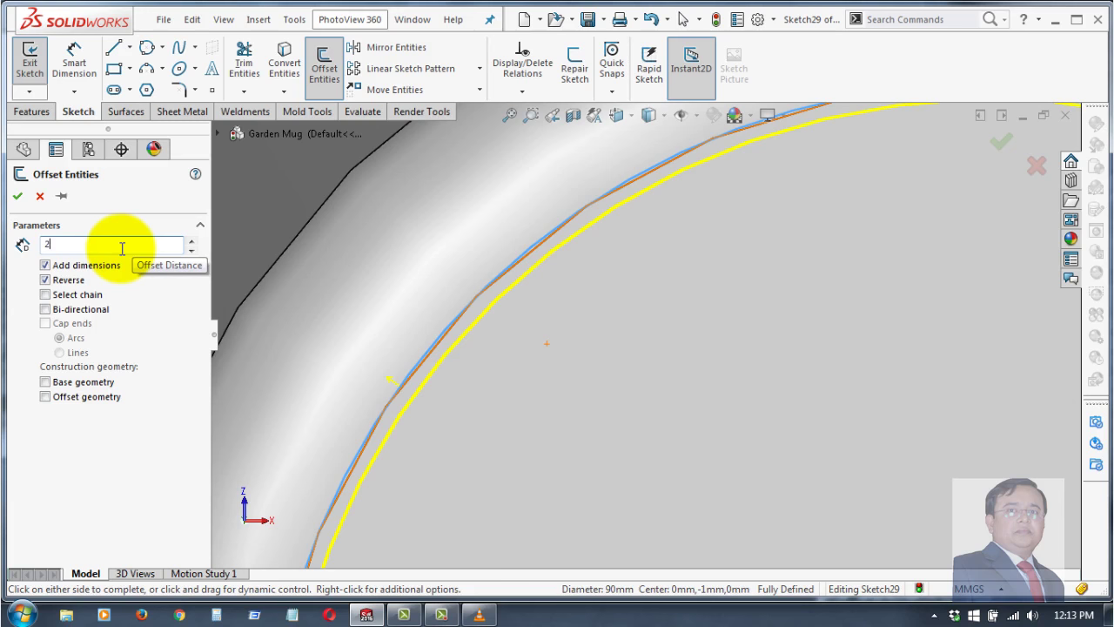
pyautogui.click(18, 196)
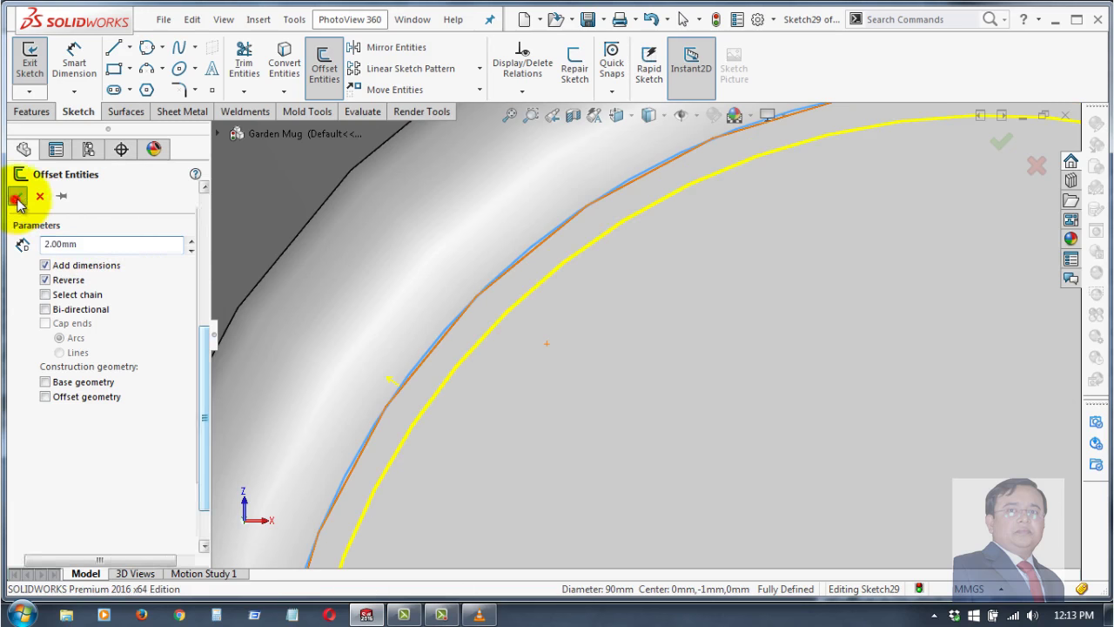
pyautogui.scroll(3, 557, 381)
pyautogui.scroll(3, 676, 378)
pyautogui.scroll(2, 689, 388)
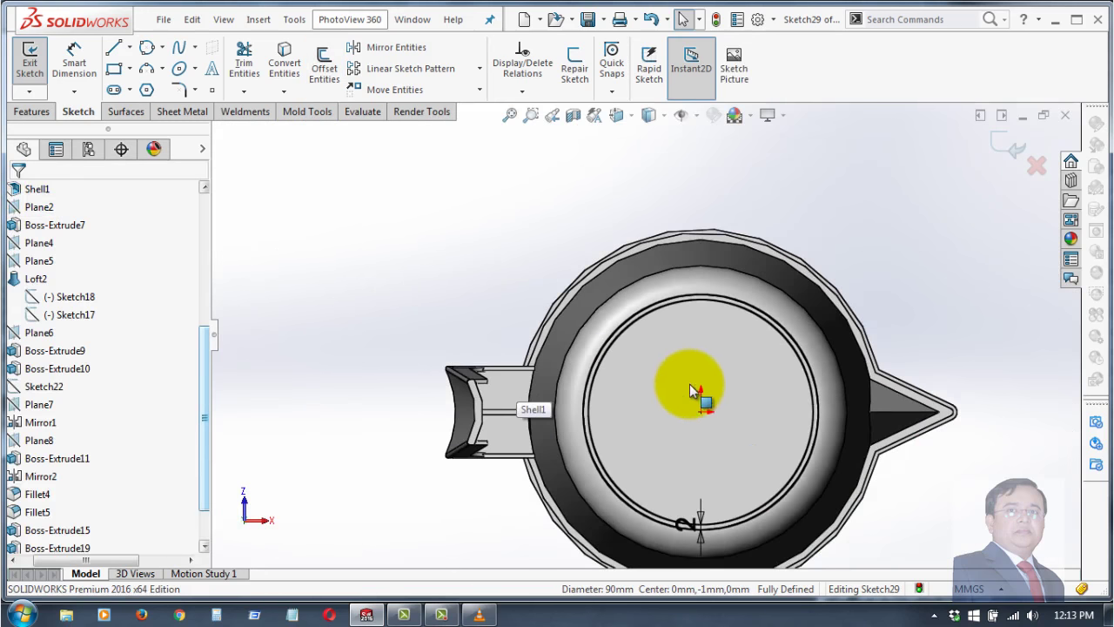
pyautogui.scroll(-1, 561, 367)
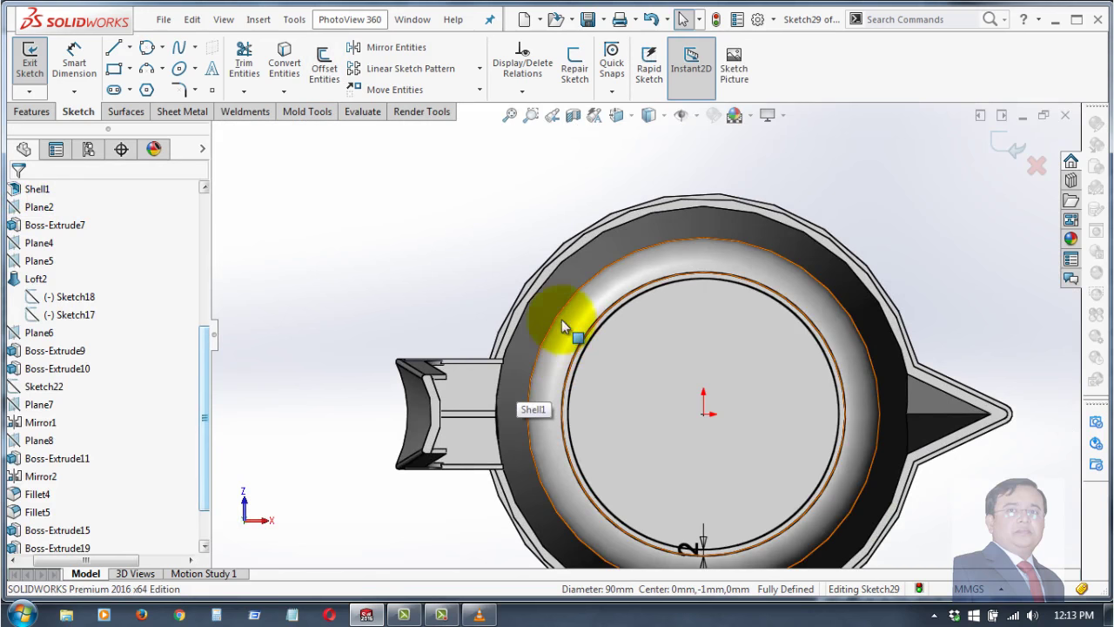
# - Boss-extrude the offset ring sketch 2.00 mm blind
pyautogui.click(43, 114)
pyautogui.click(51, 75)
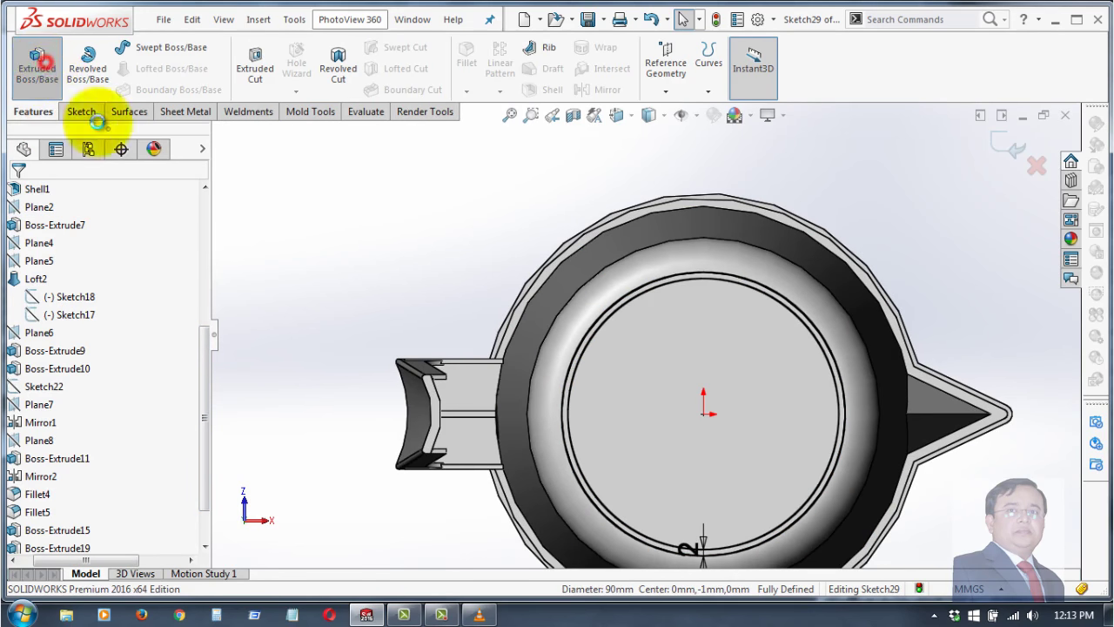
pyautogui.moveTo(513, 190); pyautogui.dragTo(945, 436, button='middle')
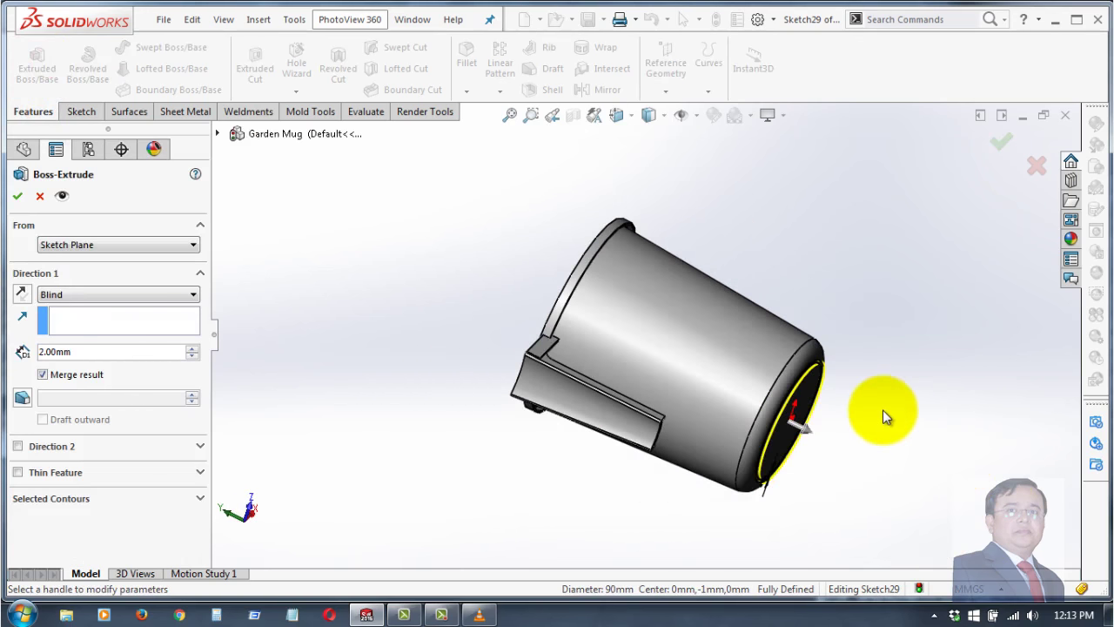
pyautogui.scroll(-2, 779, 397)
pyautogui.scroll(-3, 777, 384)
pyautogui.moveTo(777, 383); pyautogui.dragTo(777, 448, button='middle')
pyautogui.click(16, 200)
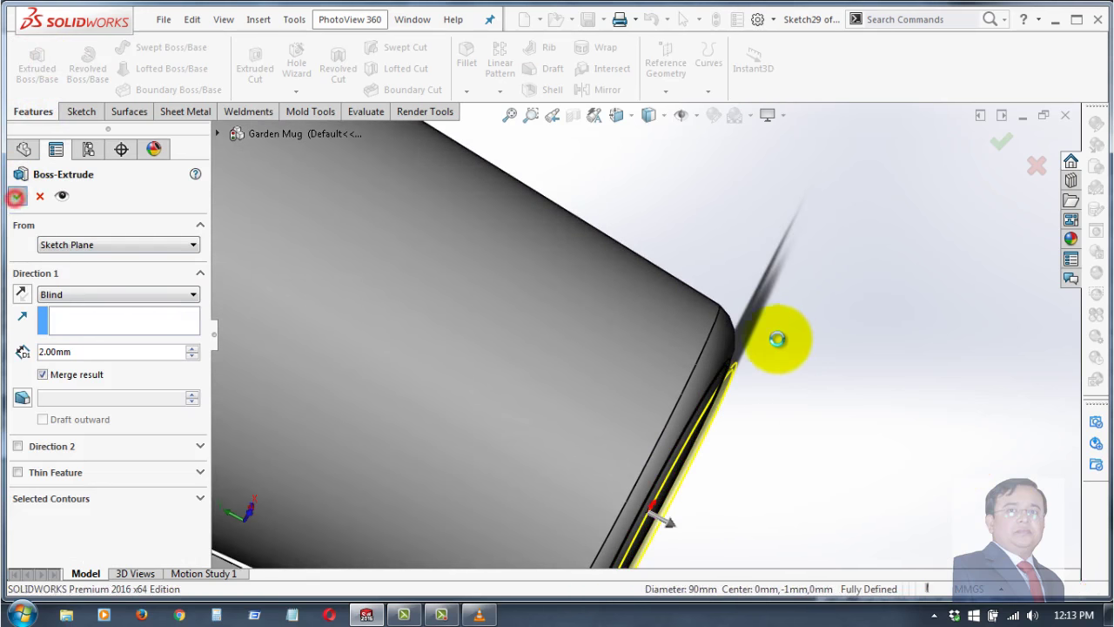
# - Orbit the mug to inspect the new base rim and the handle end
pyautogui.click(832, 348)
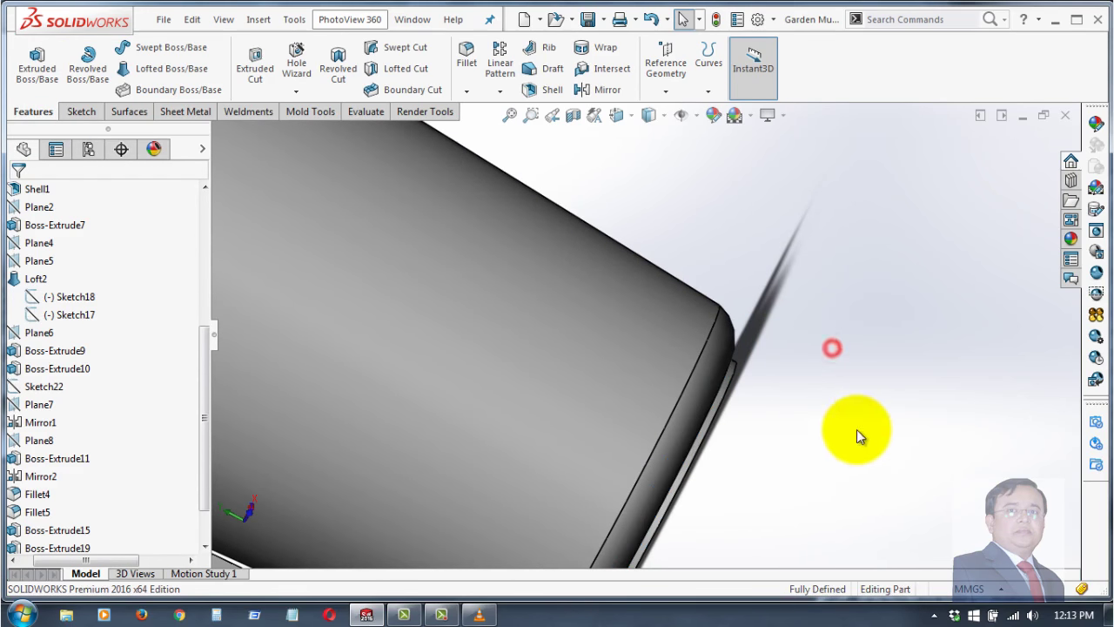
pyautogui.moveTo(836, 449)
pyautogui.mouseDown(button='middle')
pyautogui.moveTo(766, 490)
pyautogui.moveTo(725, 493)
pyautogui.moveTo(736, 443)
pyautogui.moveTo(778, 497)
pyautogui.moveTo(789, 477)
pyautogui.moveTo(772, 428)
pyautogui.mouseUp(button='middle')
pyautogui.scroll(3, 580, 315)
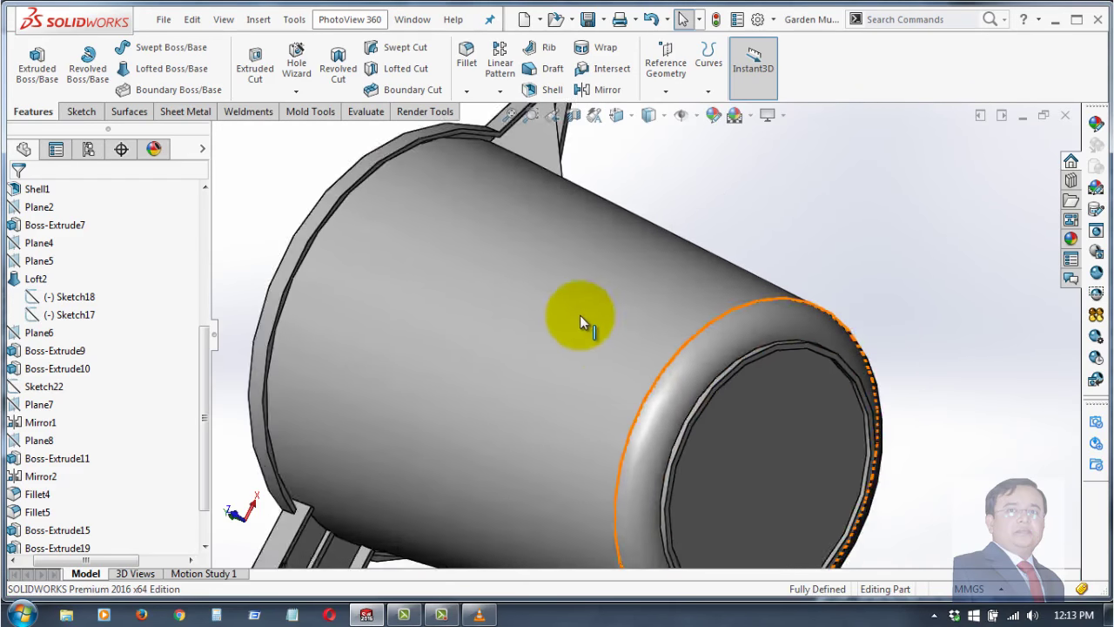
pyautogui.moveTo(580, 315); pyautogui.dragTo(546, 281, button='middle')
pyautogui.moveTo(530, 331)
pyautogui.mouseDown(button='middle')
pyautogui.moveTo(652, 376)
pyautogui.moveTo(667, 252)
pyautogui.moveTo(743, 204)
pyautogui.moveTo(786, 267)
pyautogui.moveTo(755, 251)
pyautogui.mouseUp(button='middle')
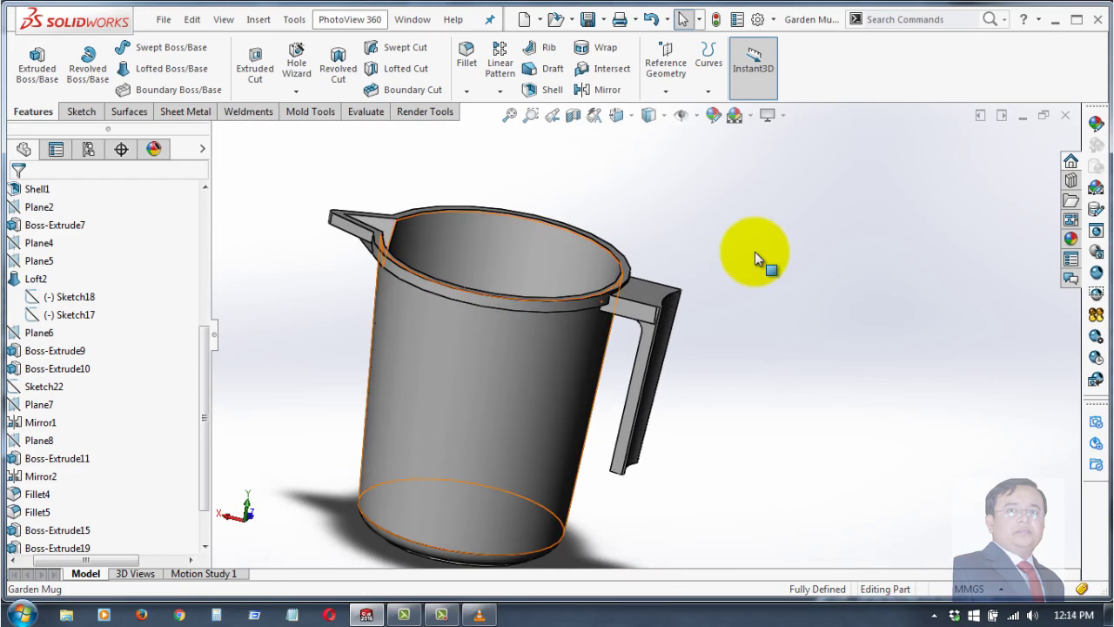
pyautogui.scroll(-2, 633, 527)
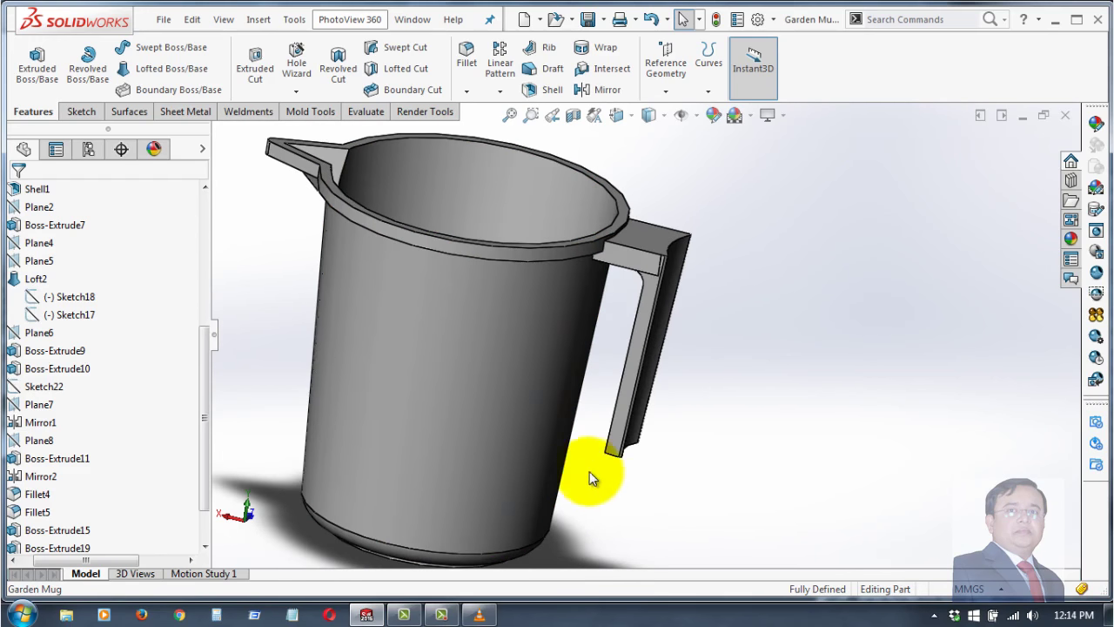
pyautogui.moveTo(590, 471)
pyautogui.mouseDown(button='middle')
pyautogui.moveTo(522, 398)
pyautogui.moveTo(523, 323)
pyautogui.mouseUp(button='middle')
pyautogui.moveTo(597, 460); pyautogui.dragTo(669, 317, button='middle')
pyautogui.scroll(-4, 669, 317)
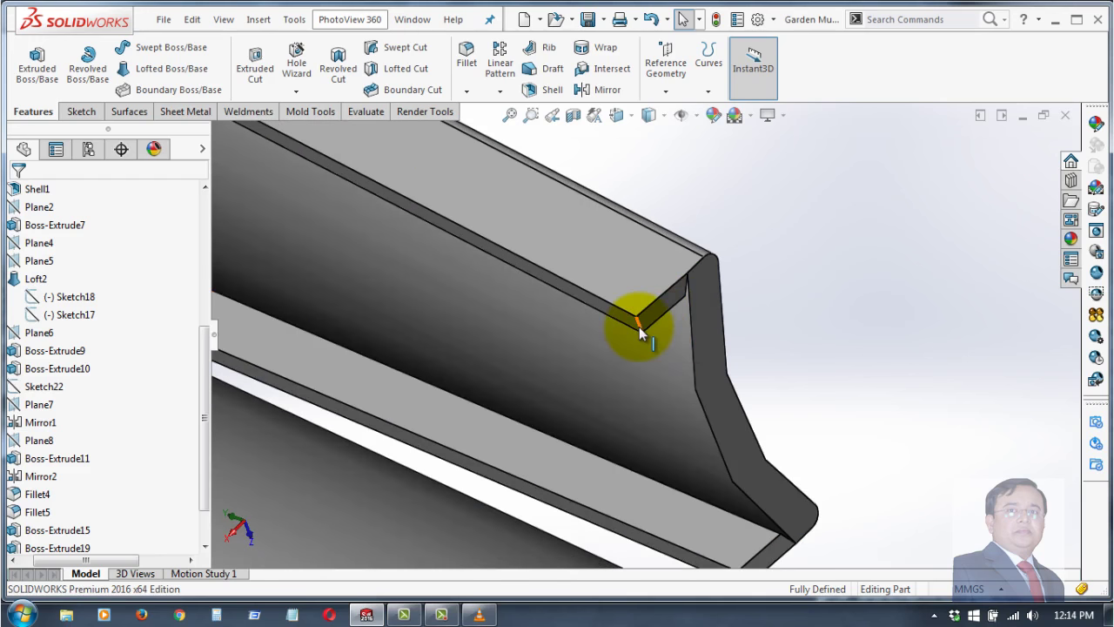
# - Fillet the two handle-end edges with a 2.00 mm radius
pyautogui.click(639, 327)
pyautogui.click(763, 281)
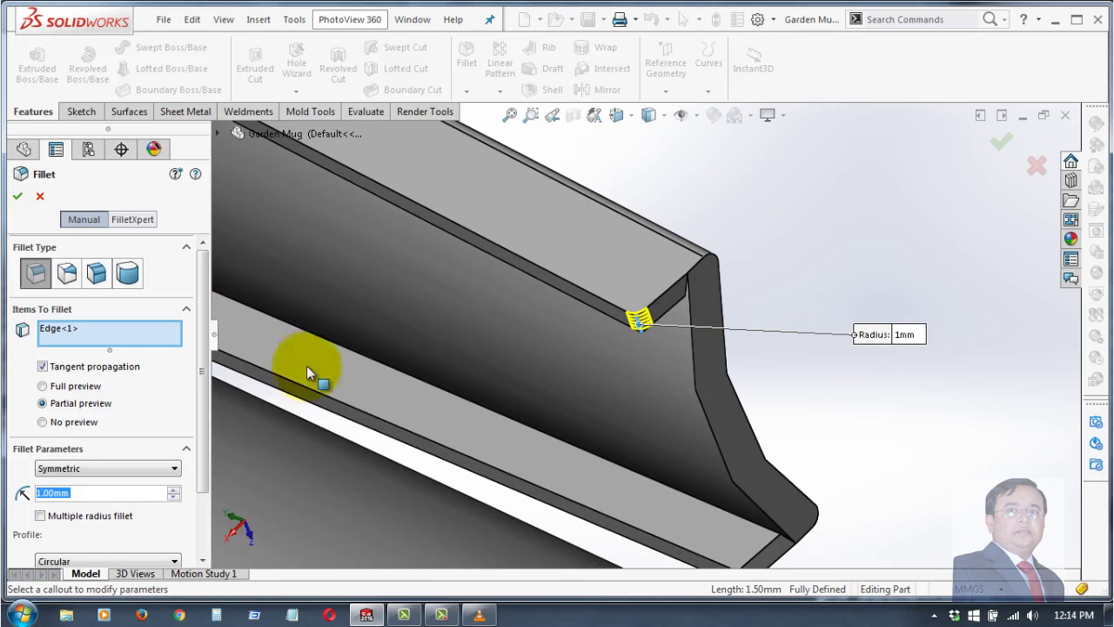
pyautogui.write('2.00mm')
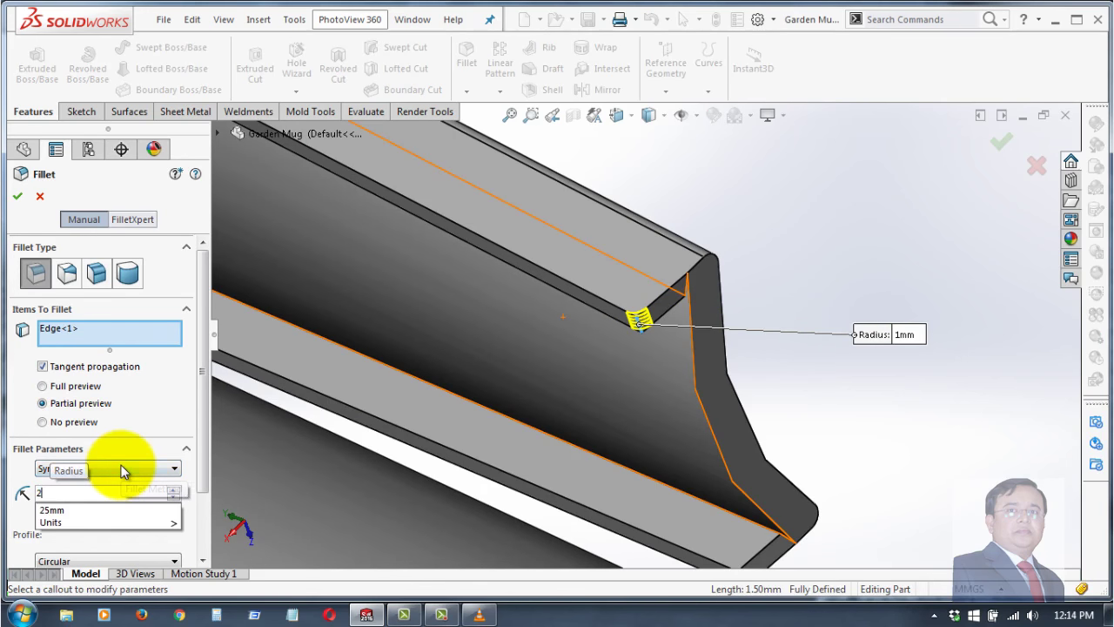
pyautogui.scroll(3, 614, 506)
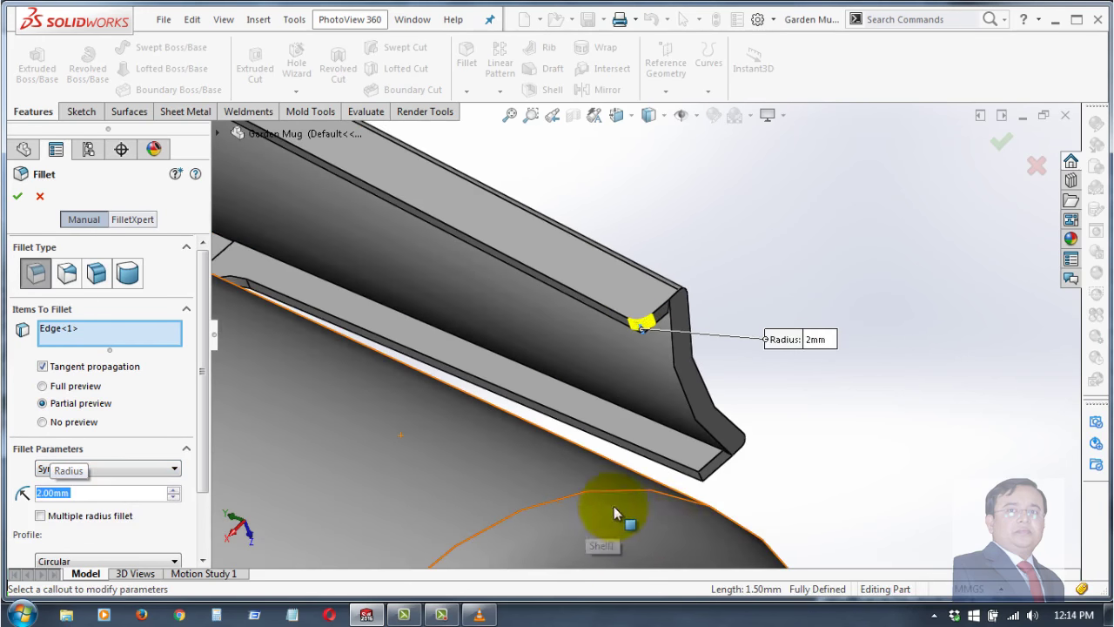
pyautogui.click(701, 477)
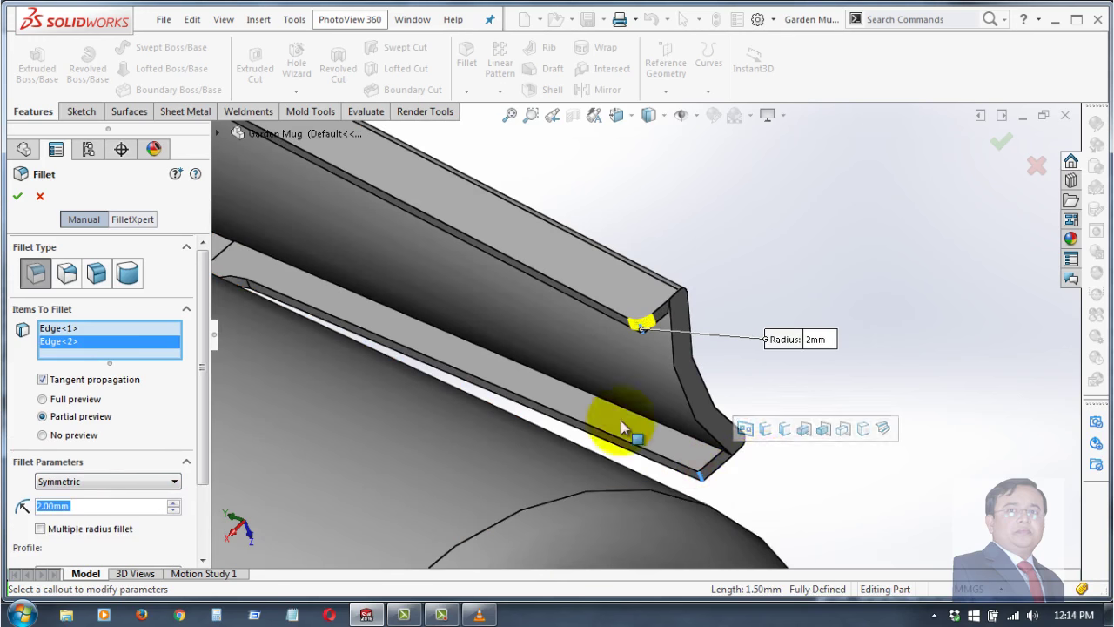
pyautogui.click(18, 198)
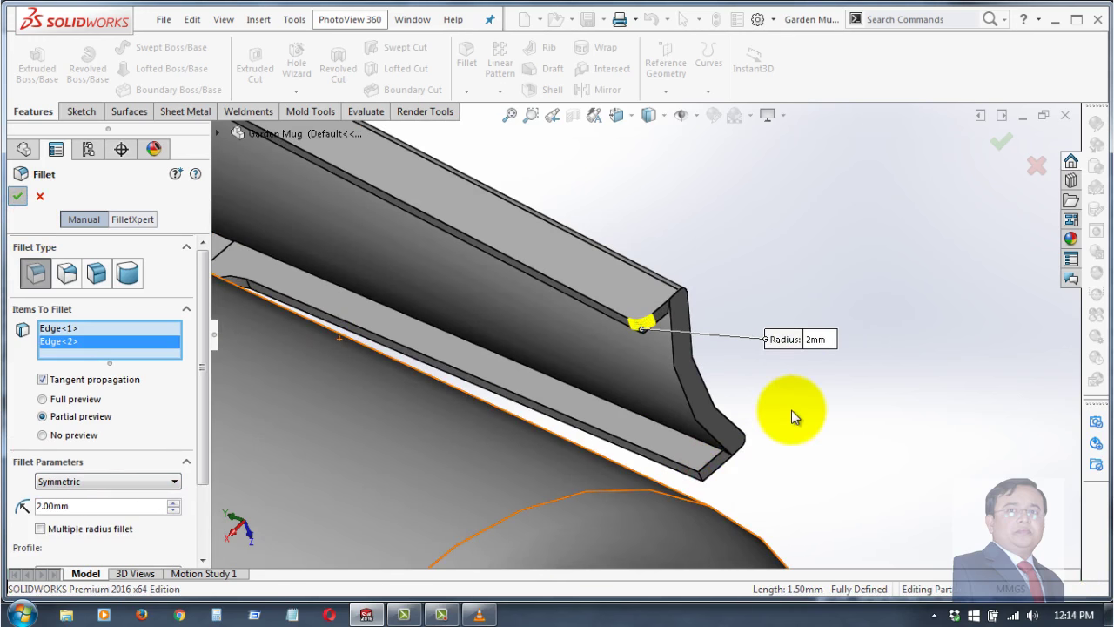
pyautogui.click(792, 410)
# - Round the loft edge at the handle end with a 1.00 mm fillet
pyautogui.scroll(2, 790, 402)
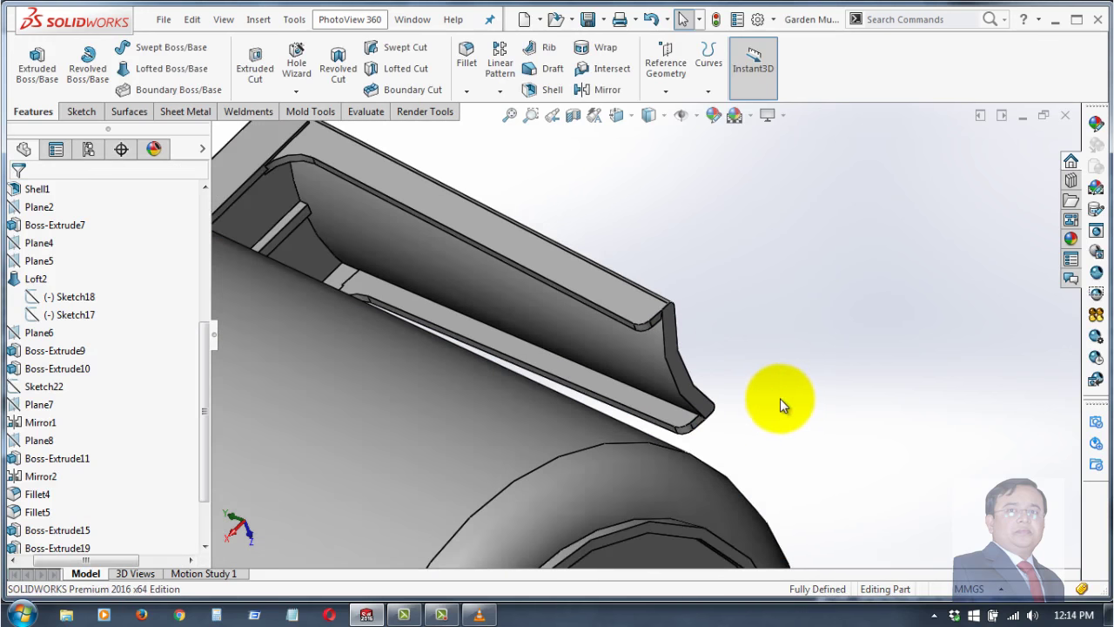
pyautogui.scroll(2, 780, 399)
pyautogui.click(665, 366)
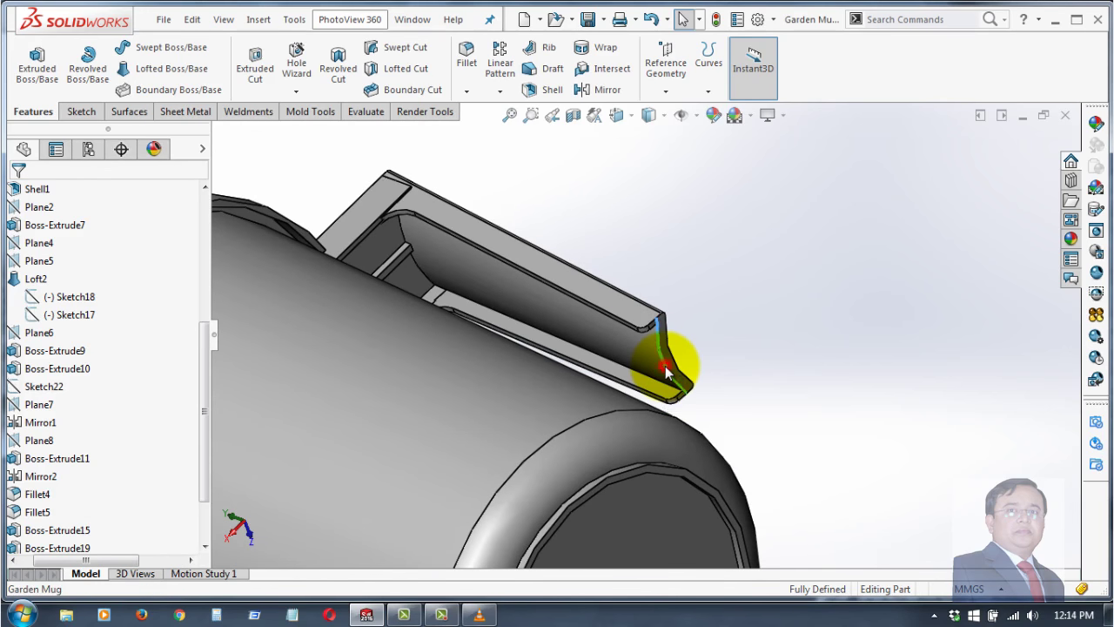
pyautogui.click(792, 321)
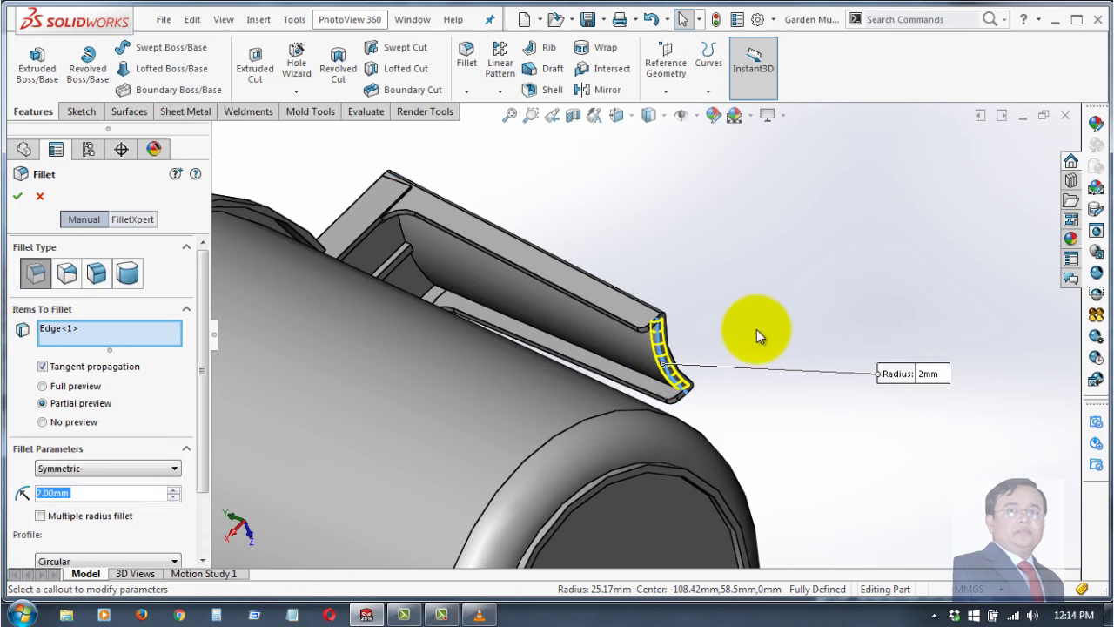
pyautogui.write('1.00mm')
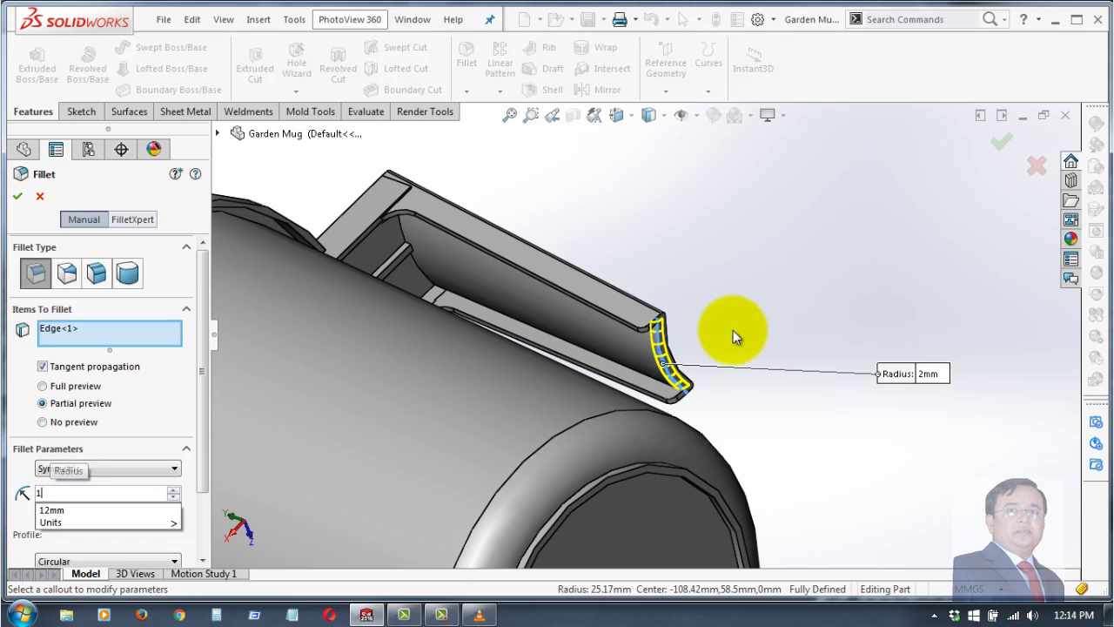
pyautogui.press('Return')
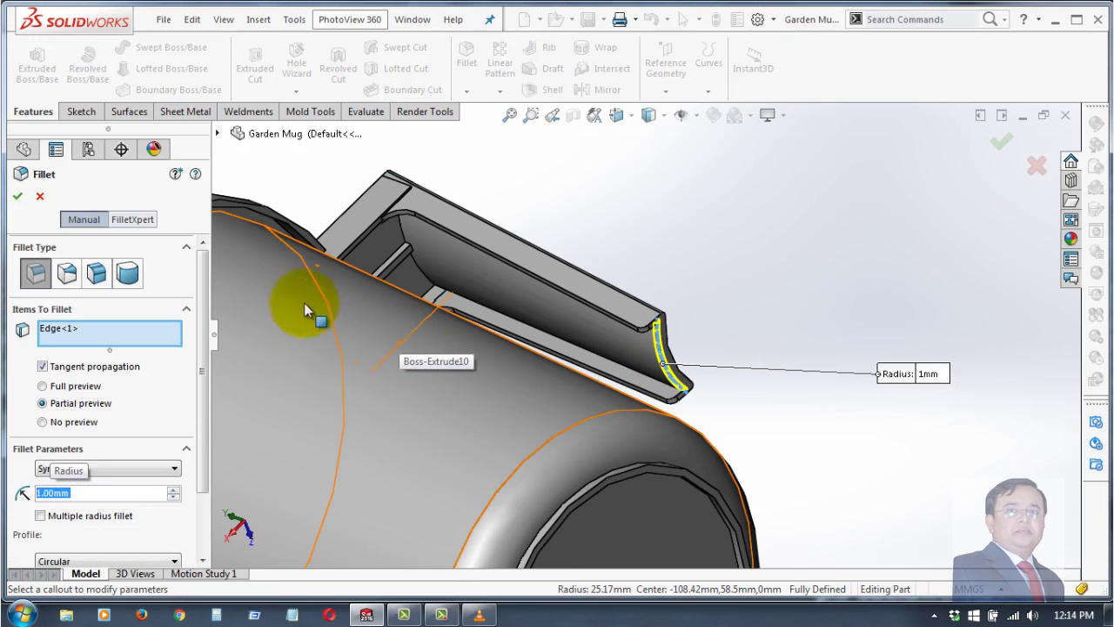
pyautogui.click(19, 198)
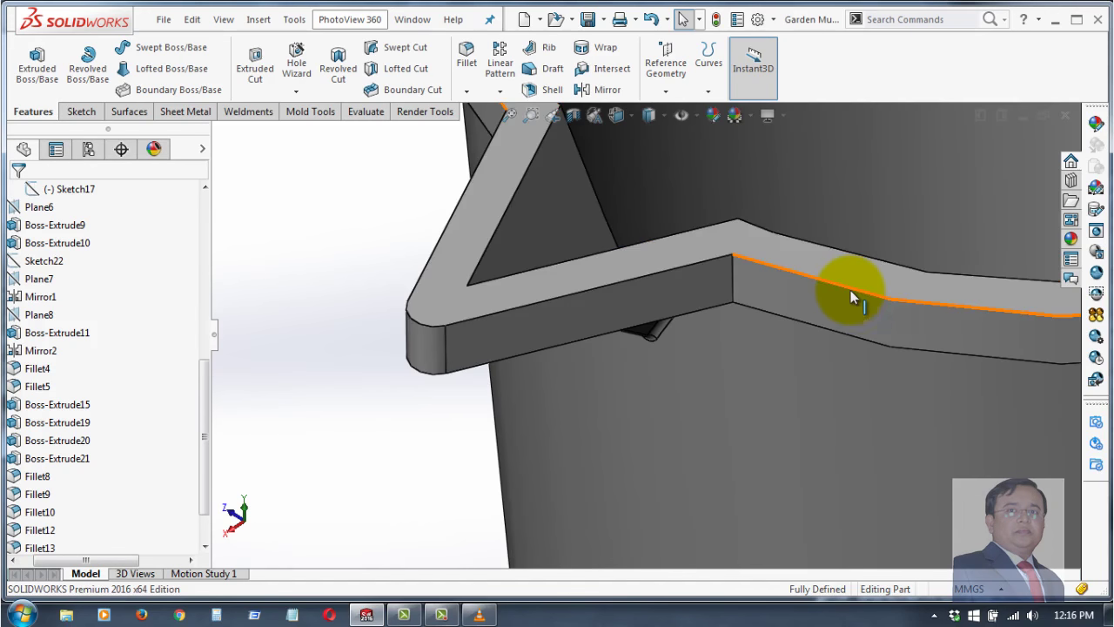
# - Fillet the spout's upper and front edges with a 1 mm radius
pyautogui.click(850, 290)
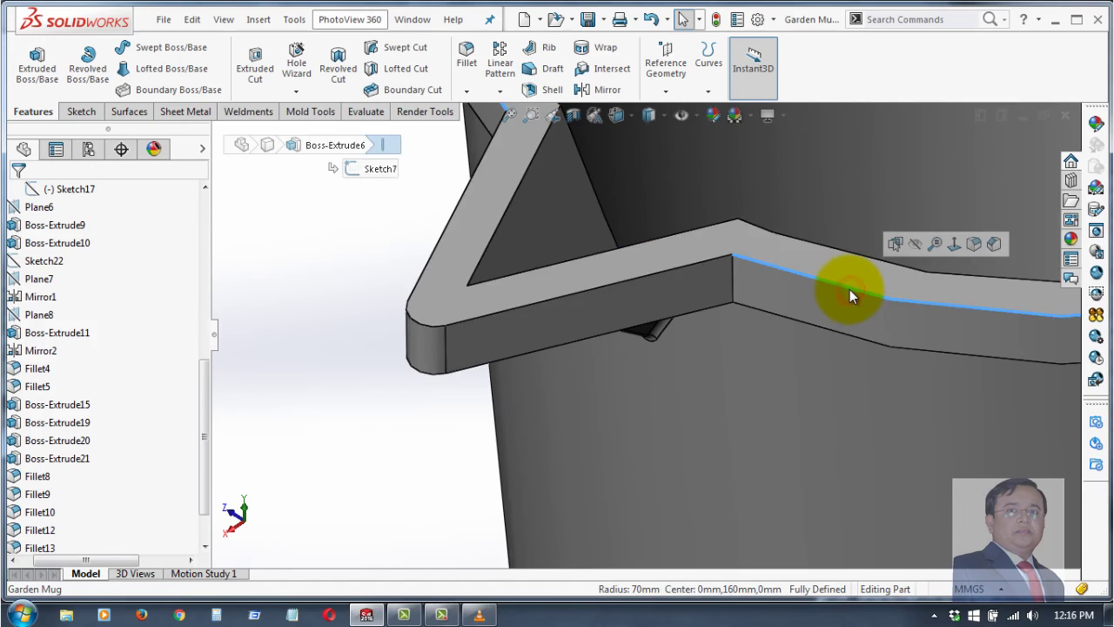
pyautogui.click(970, 242)
pyautogui.scroll(2, 861, 313)
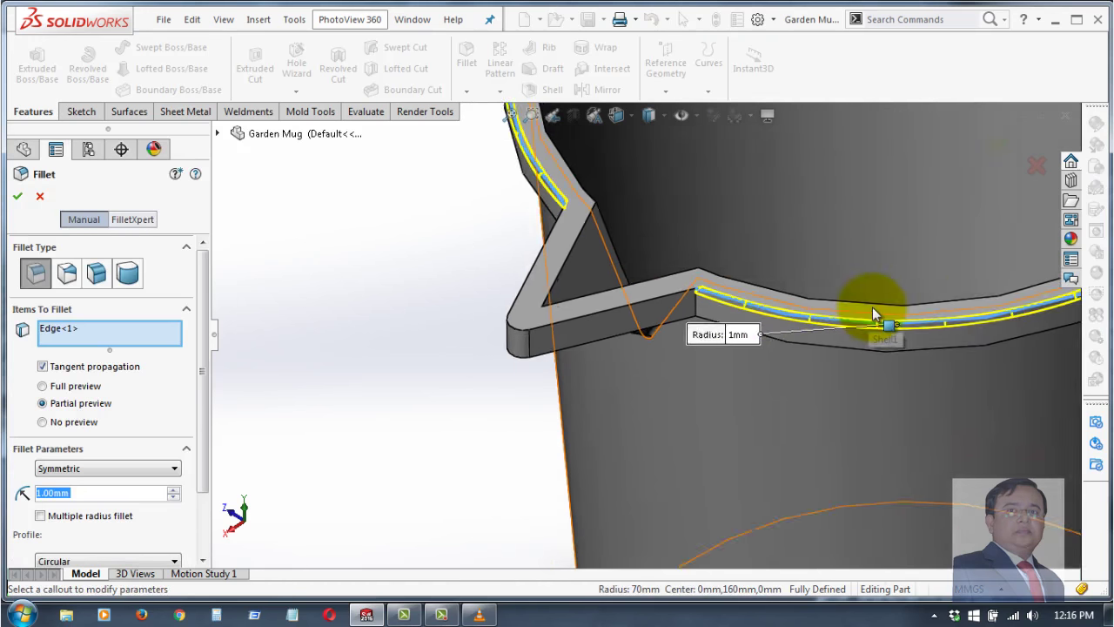
pyautogui.scroll(3, 872, 307)
pyautogui.scroll(-3, 671, 310)
pyautogui.scroll(-3, 572, 336)
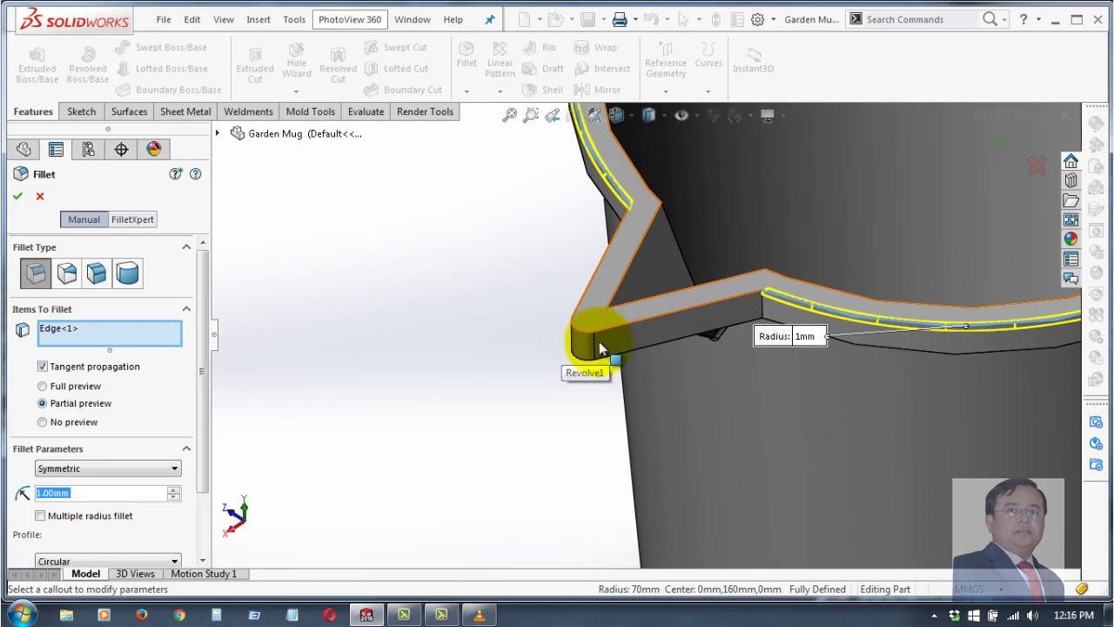
pyautogui.click(681, 317)
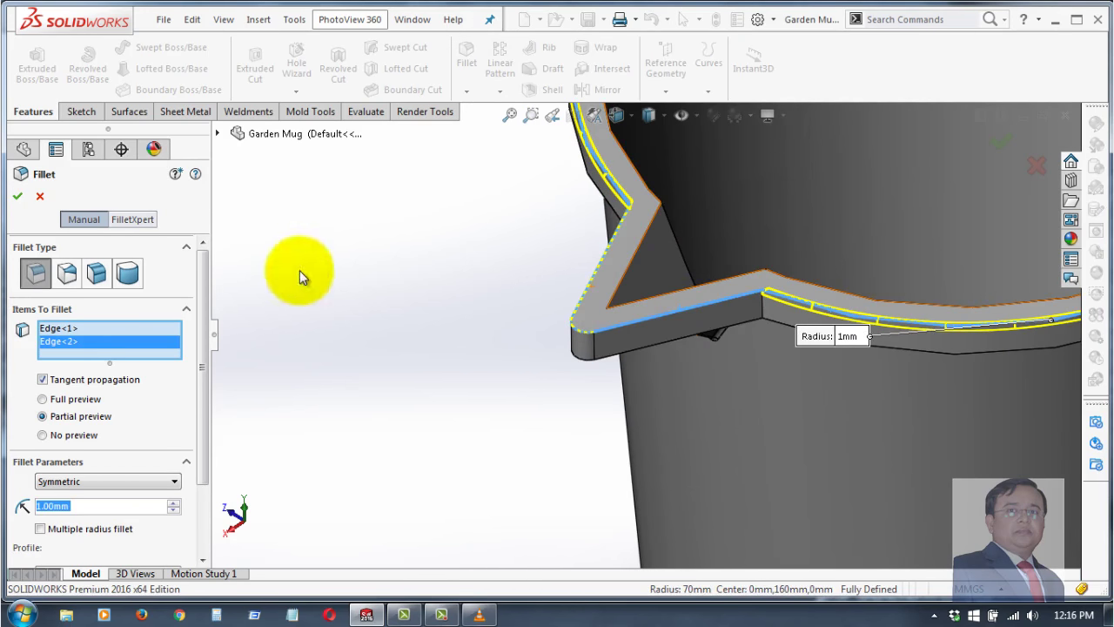
pyautogui.click(18, 199)
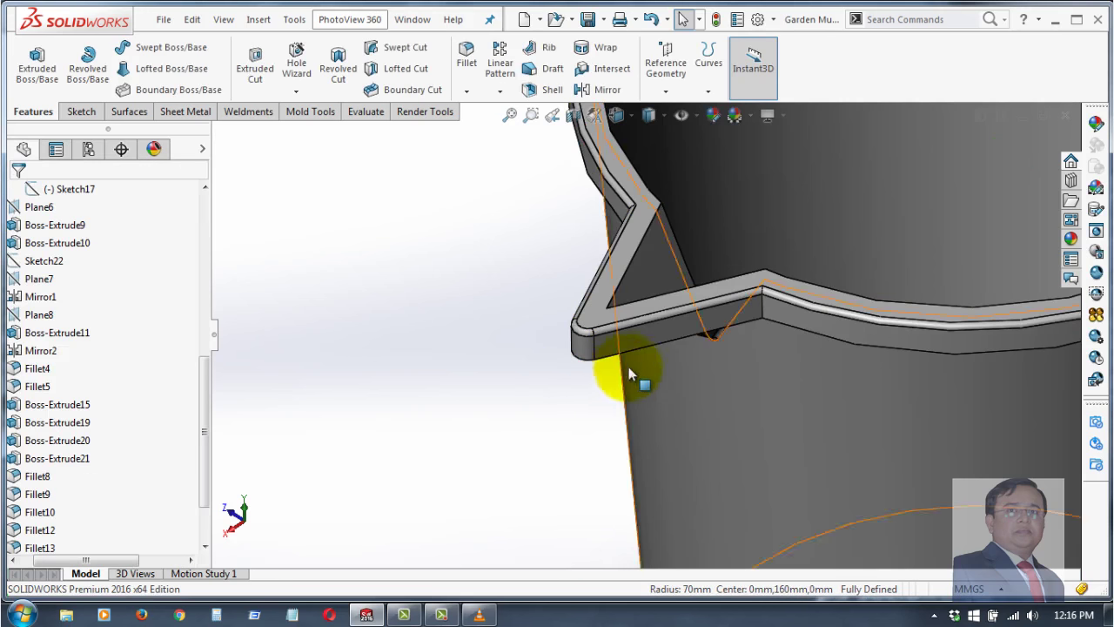
# - Add a 1 mm fillet to the mug's inner rim edge and the spout corner
pyautogui.scroll(3, 815, 266)
pyautogui.scroll(2, 822, 252)
pyautogui.scroll(-4, 696, 209)
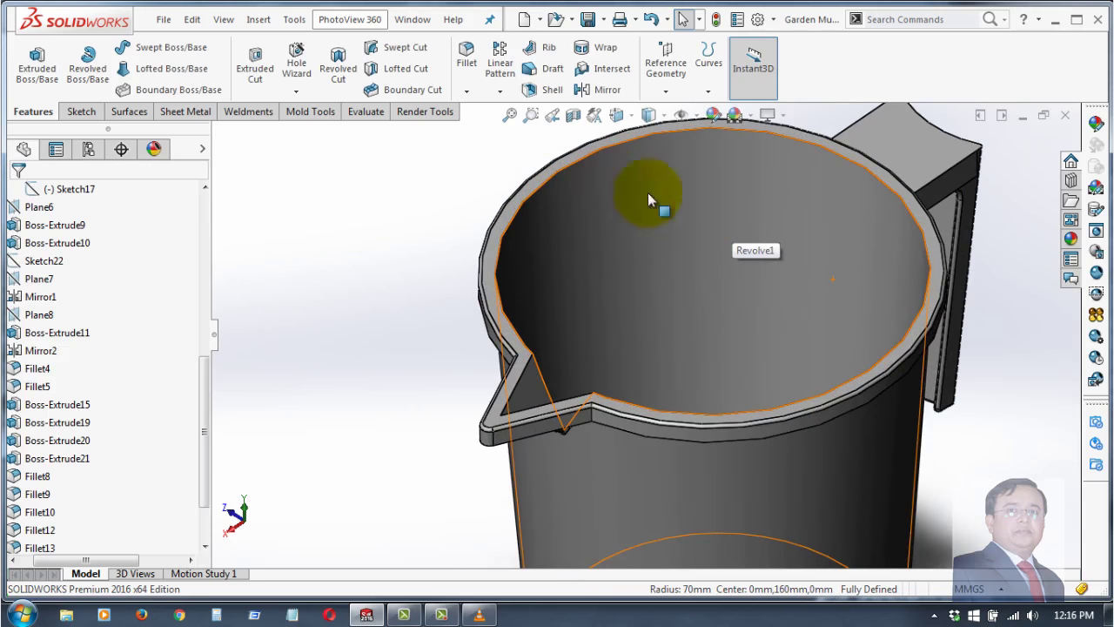
pyautogui.click(580, 159)
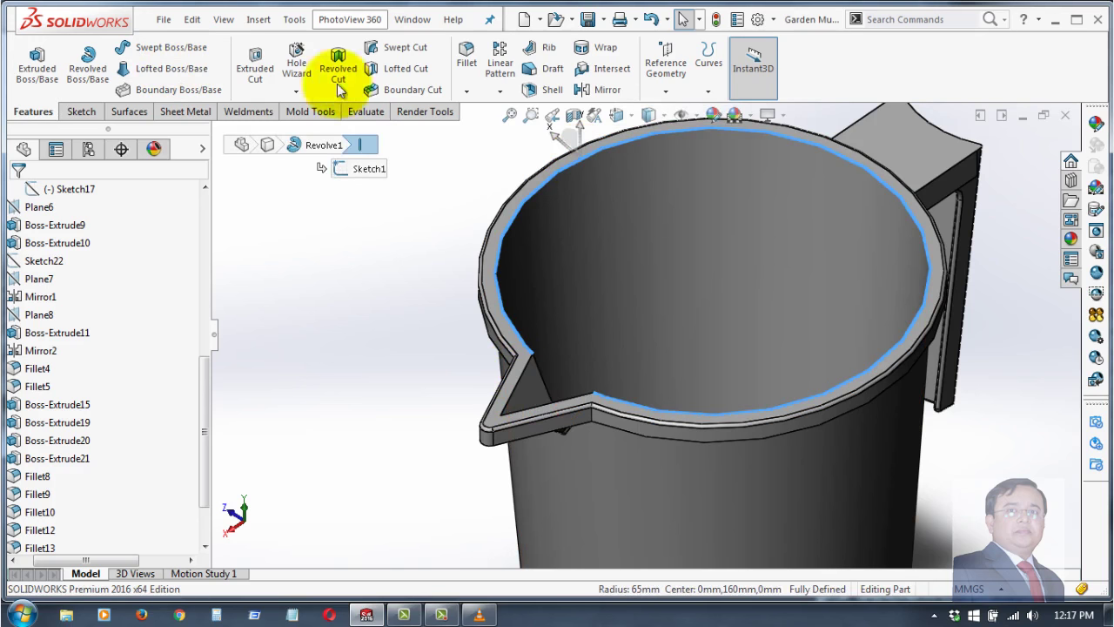
pyautogui.click(467, 57)
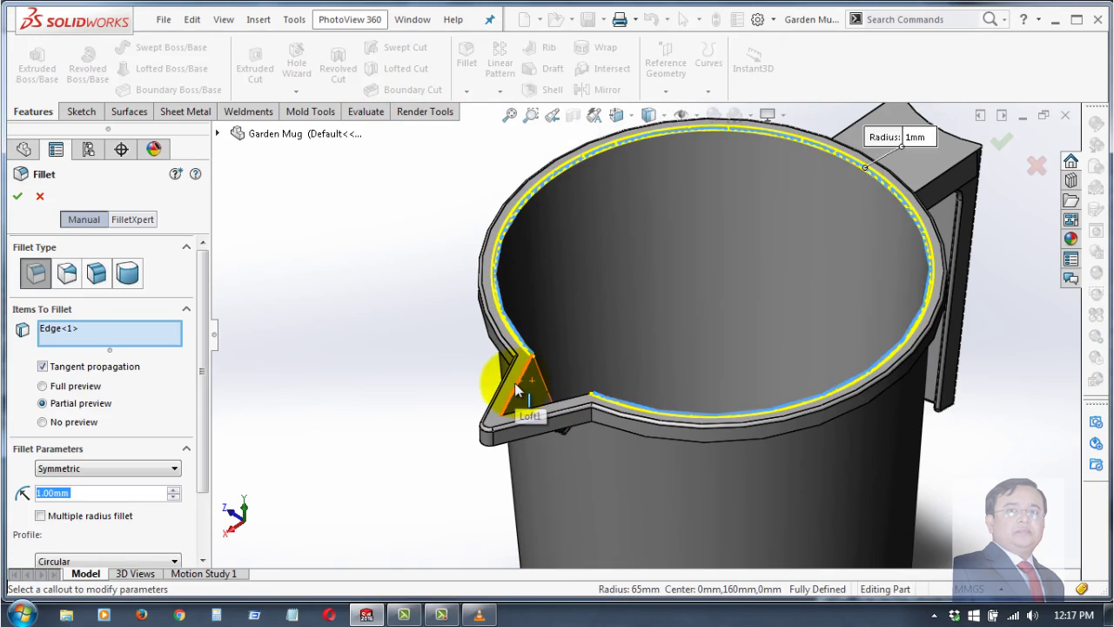
pyautogui.click(516, 388)
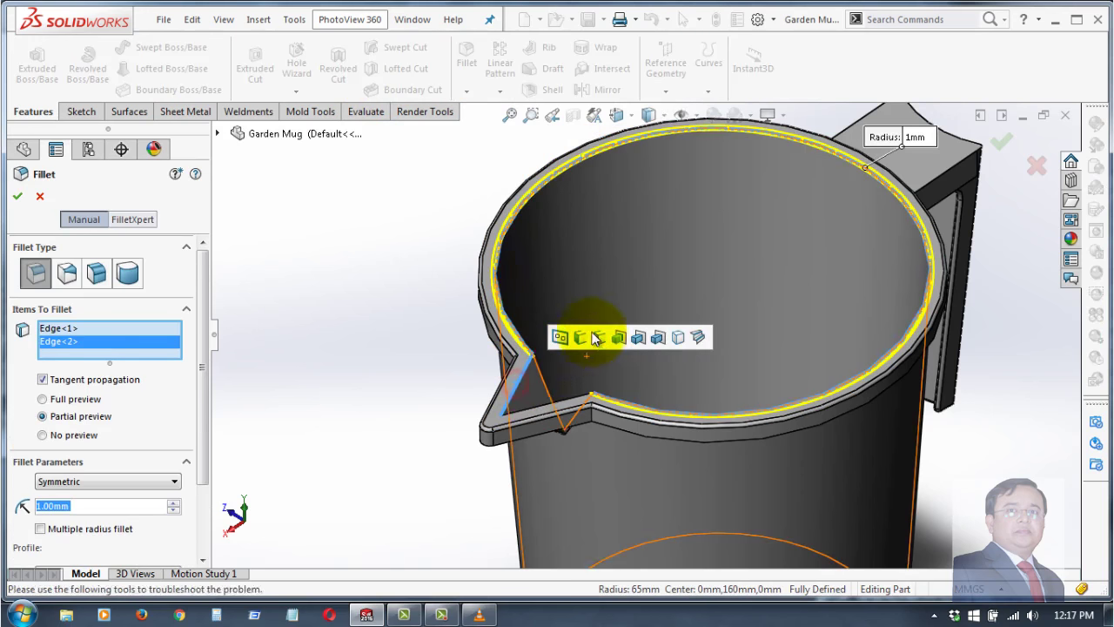
pyautogui.click(19, 197)
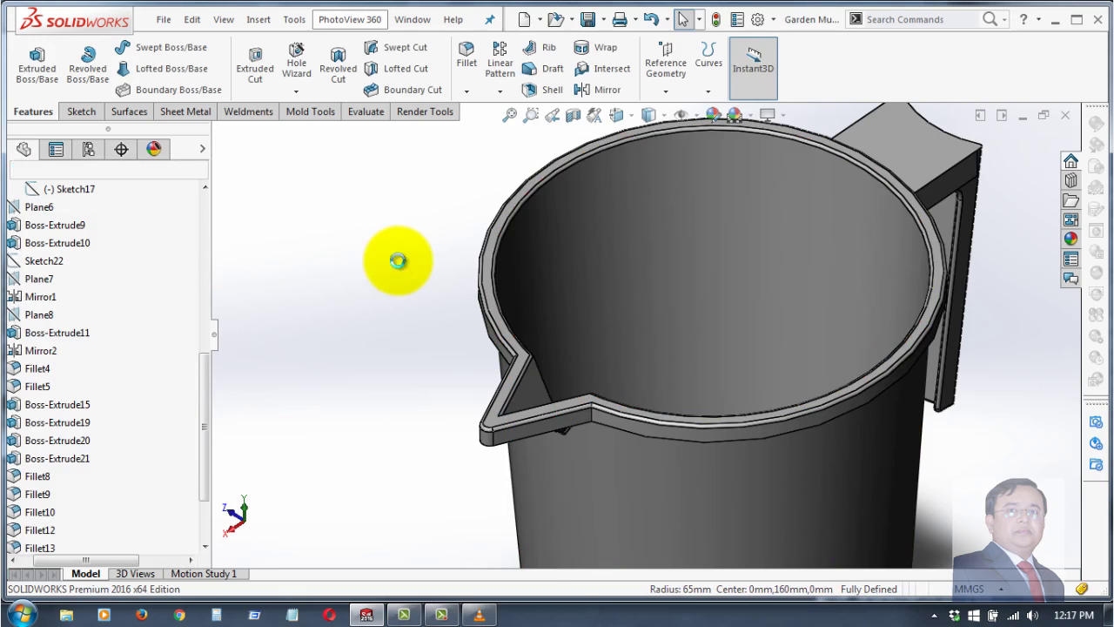
pyautogui.scroll(-2, 544, 404)
pyautogui.scroll(-2, 531, 392)
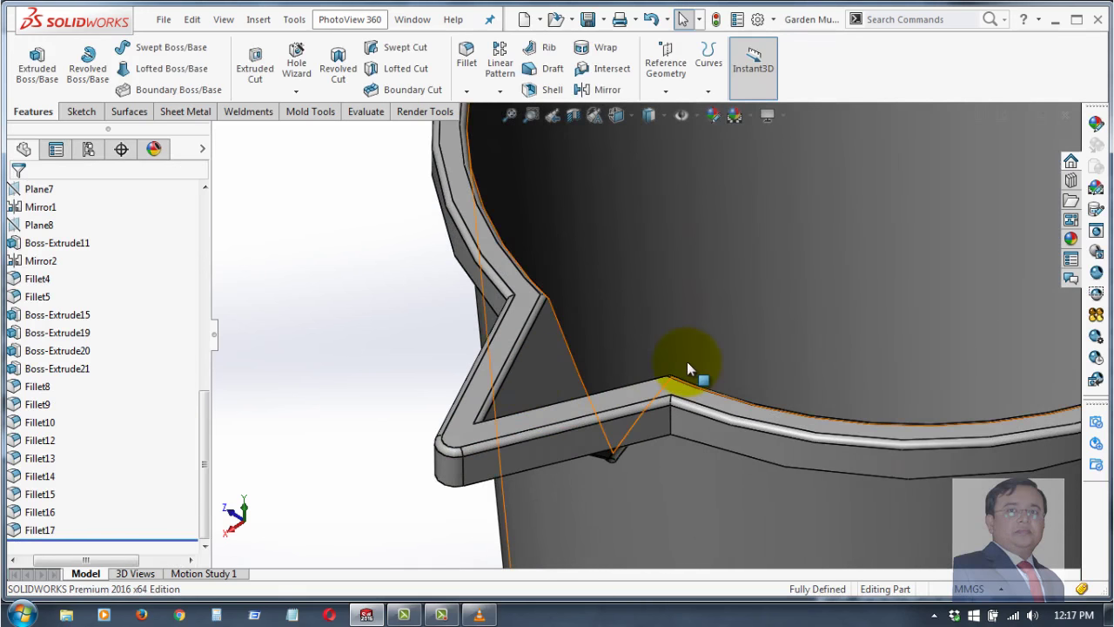
# - Round the first inner spout edge with a 1 mm fillet
pyautogui.scroll(2, 687, 365)
pyautogui.scroll(3, 782, 342)
pyautogui.scroll(-1, 678, 318)
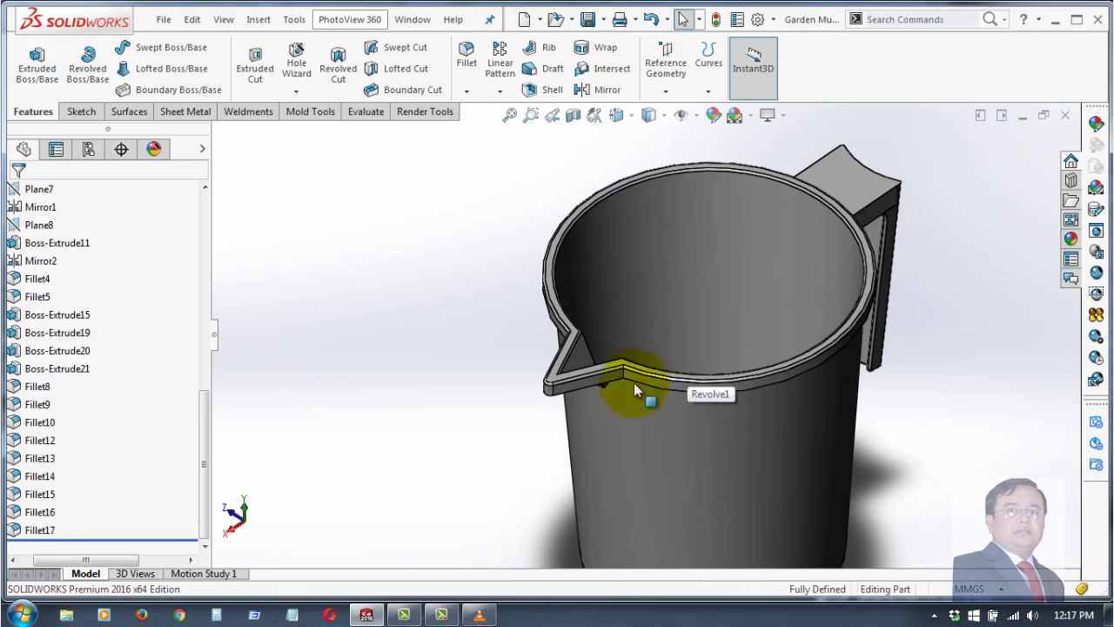
pyautogui.moveTo(931, 391)
pyautogui.mouseDown(button='middle')
pyautogui.moveTo(940, 447)
pyautogui.moveTo(920, 577)
pyautogui.mouseUp(button='middle')
pyautogui.scroll(-2, 609, 261)
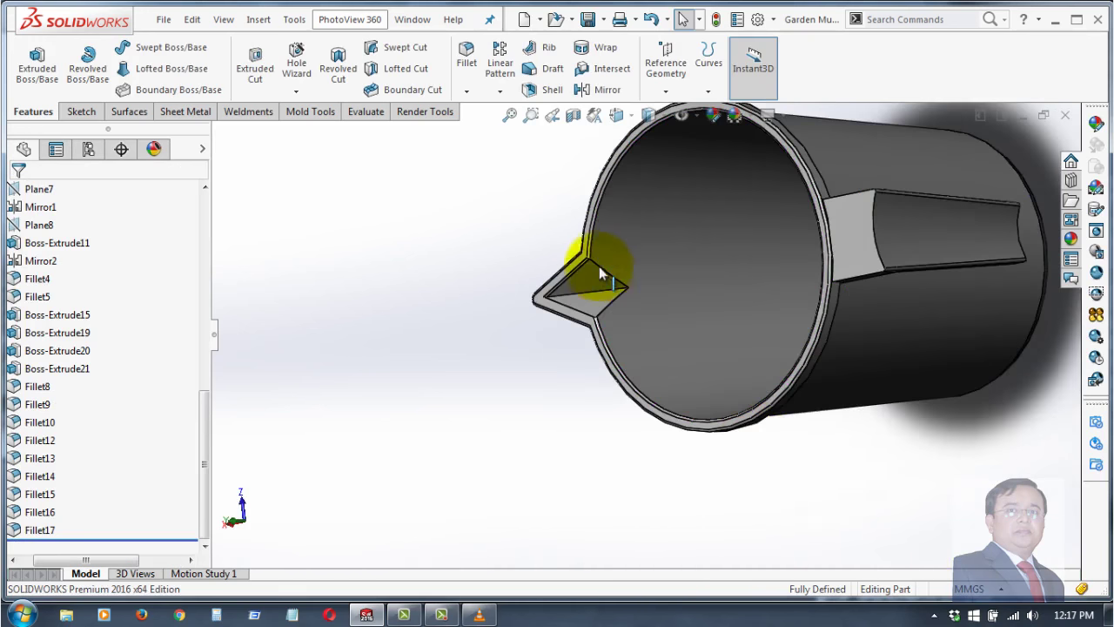
pyautogui.scroll(-3, 633, 295)
pyautogui.click(642, 299)
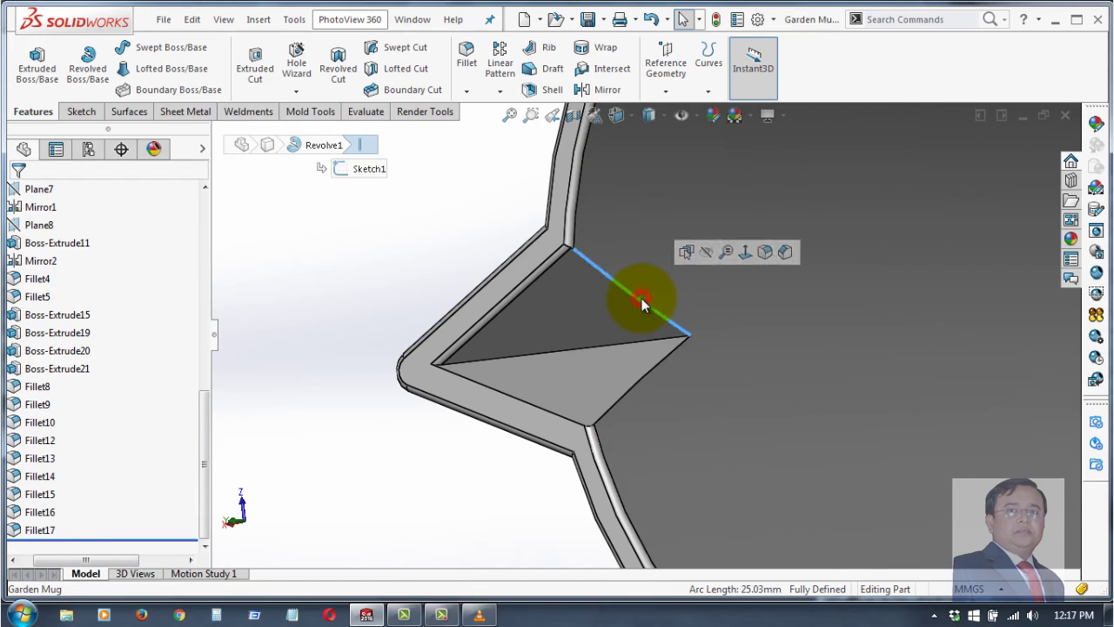
pyautogui.click(765, 252)
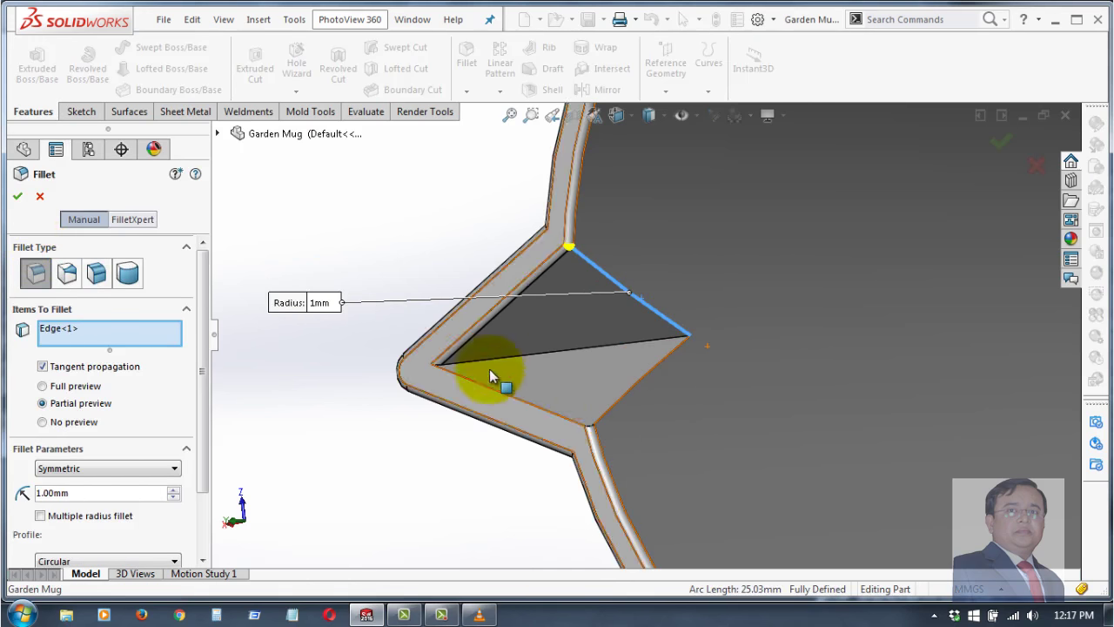
pyautogui.click(18, 198)
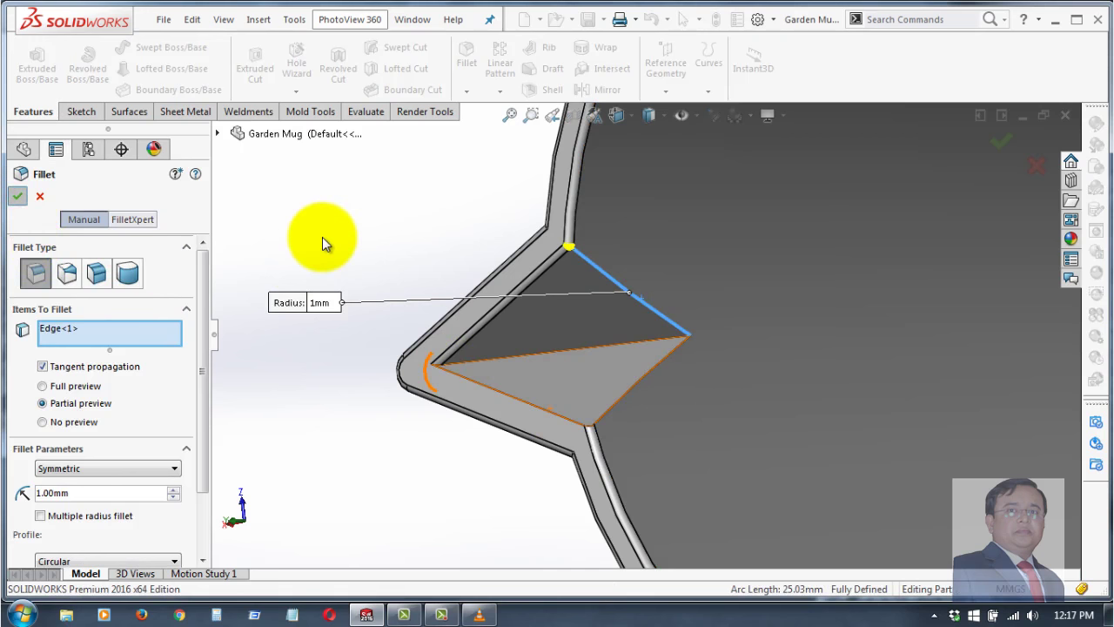
# - Add a 1 mm fillet to the other inner spout edge
pyautogui.click(631, 392)
pyautogui.click(752, 342)
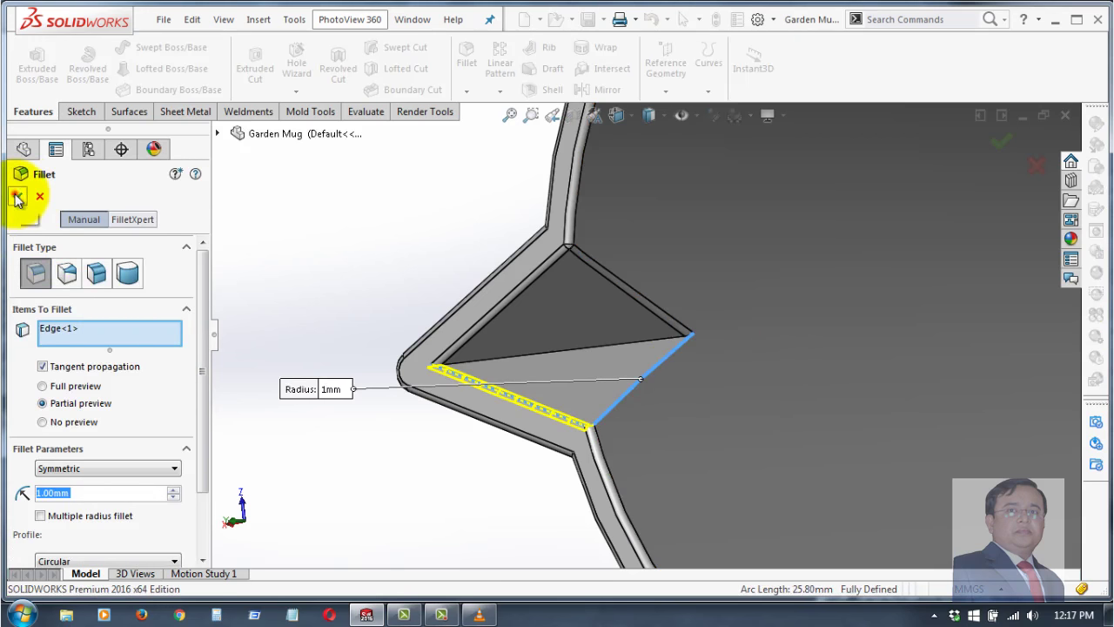
pyautogui.click(17, 199)
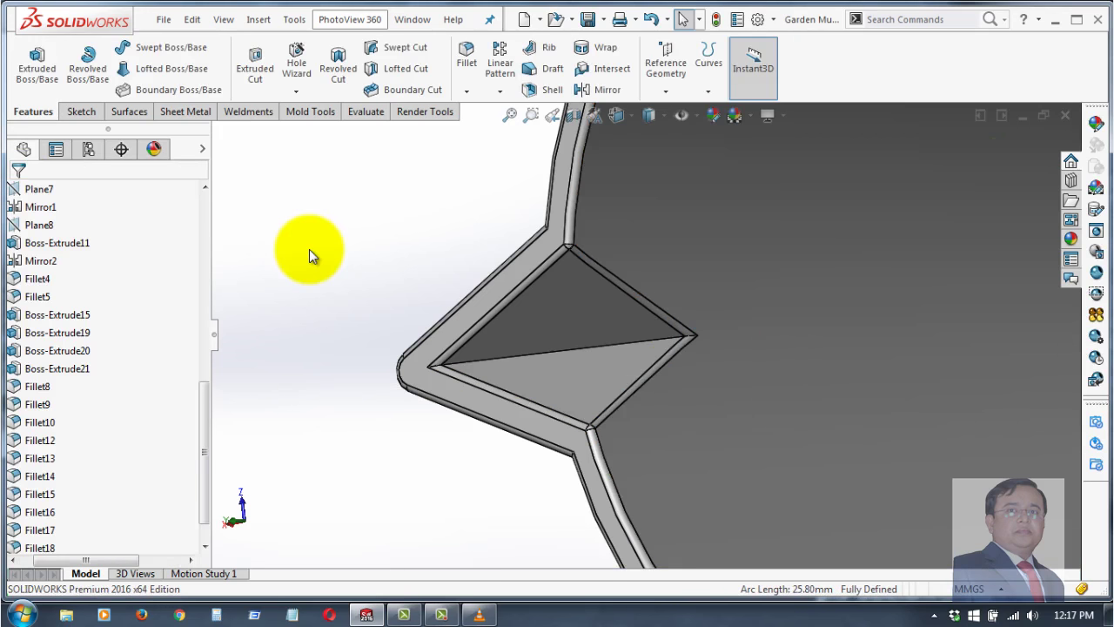
pyautogui.scroll(3, 397, 348)
pyautogui.scroll(3, 667, 397)
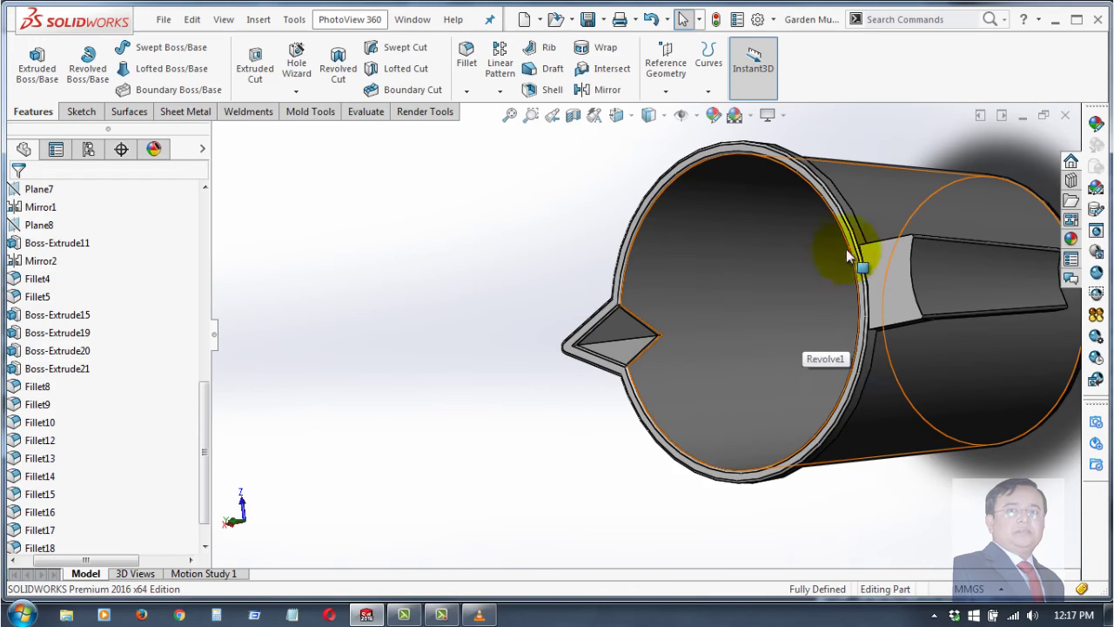
# - Give the whole mug a high gloss plastic appearance coloured red
pyautogui.hotkey('ctrl', '7')
pyautogui.scroll(-1, 700, 245)
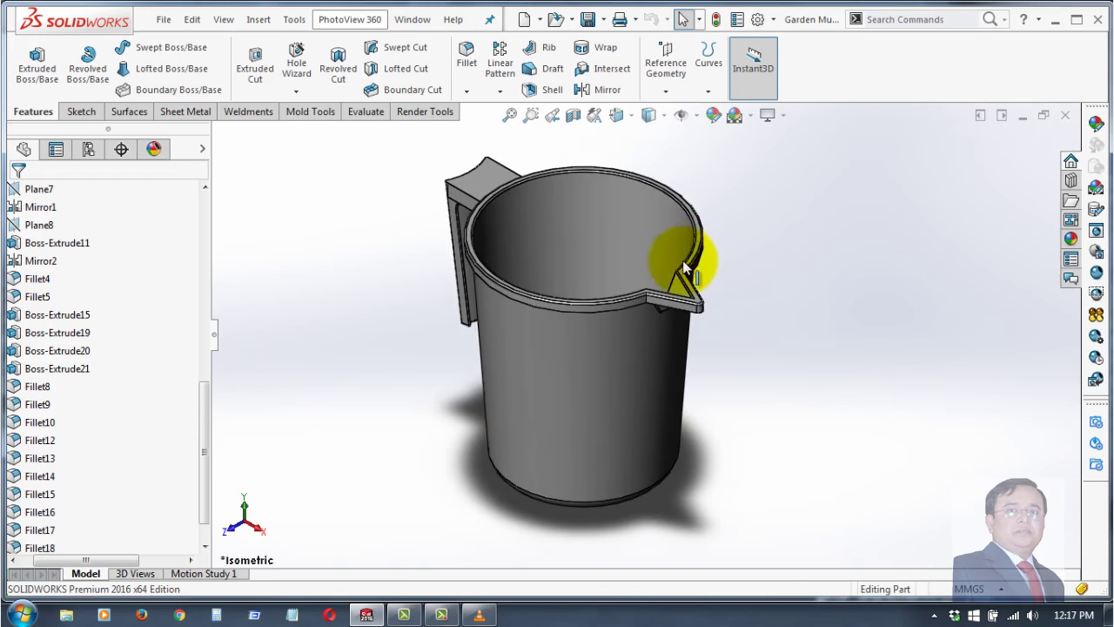
pyautogui.click(1099, 433)
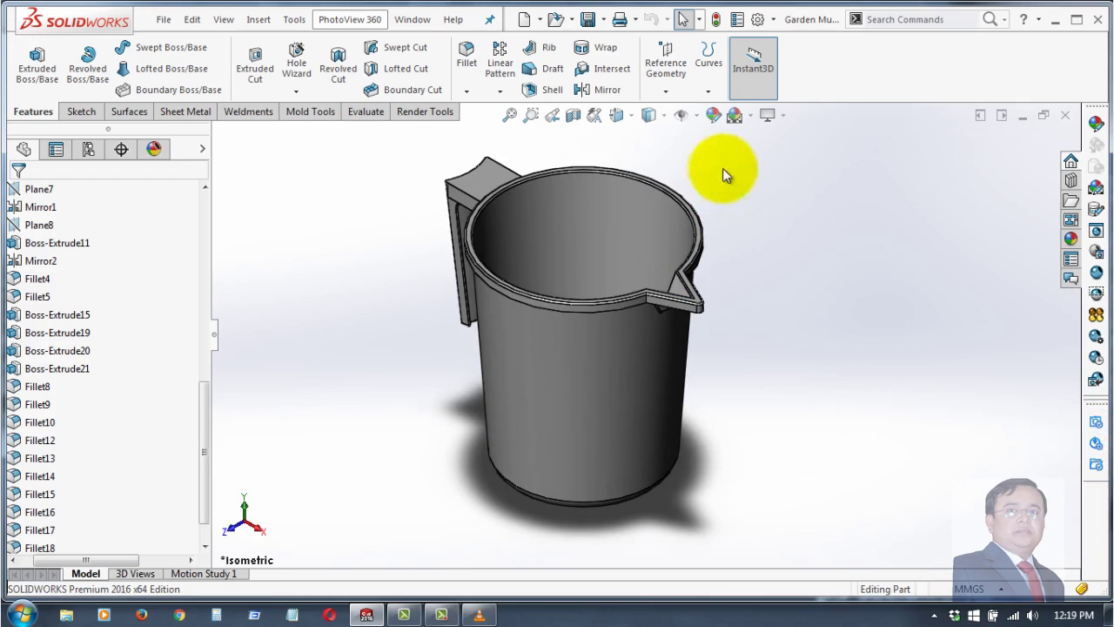
pyautogui.click(714, 116)
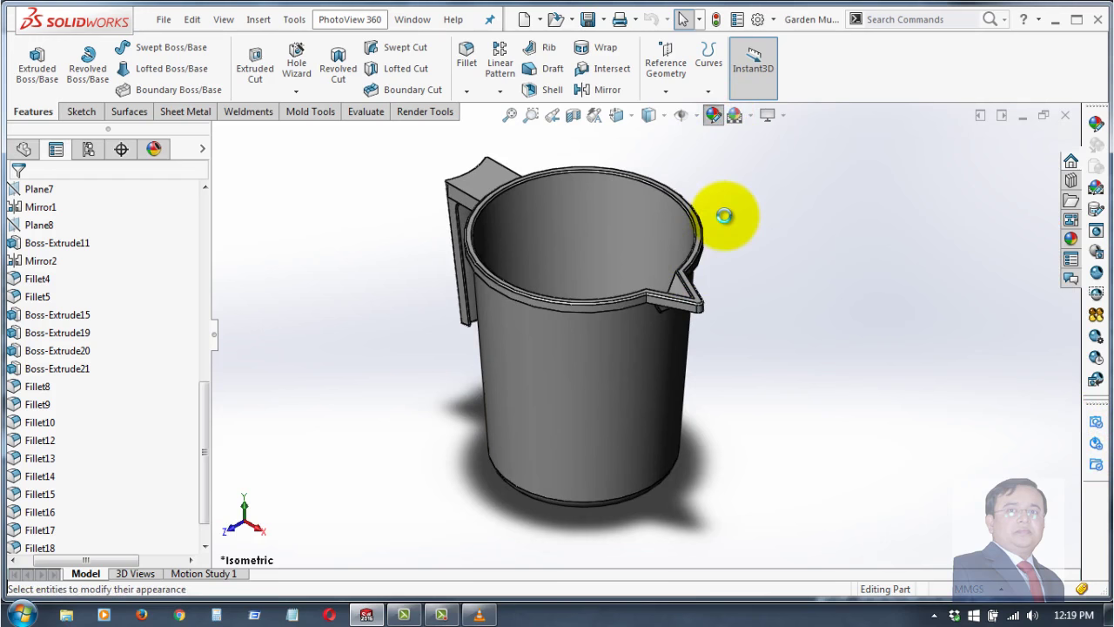
pyautogui.click(723, 215)
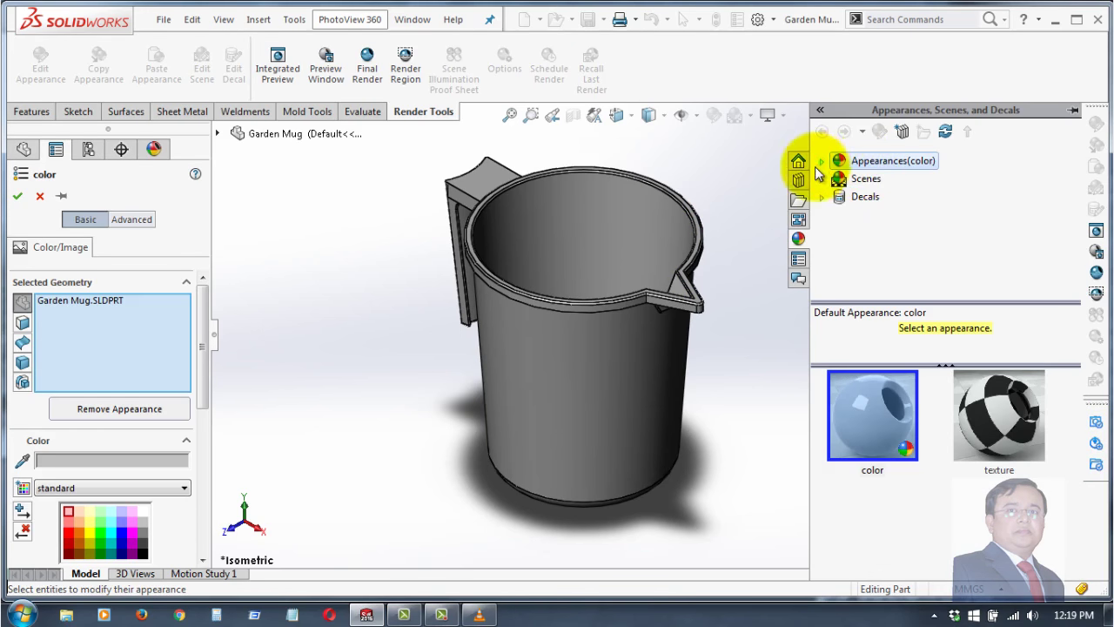
pyautogui.click(820, 162)
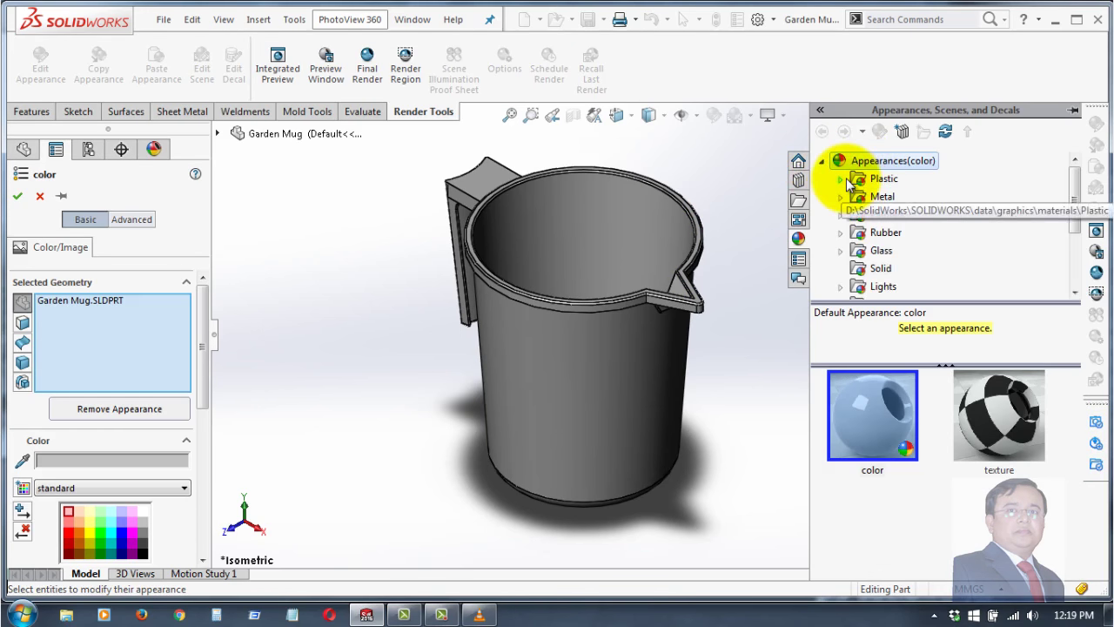
pyautogui.click(841, 179)
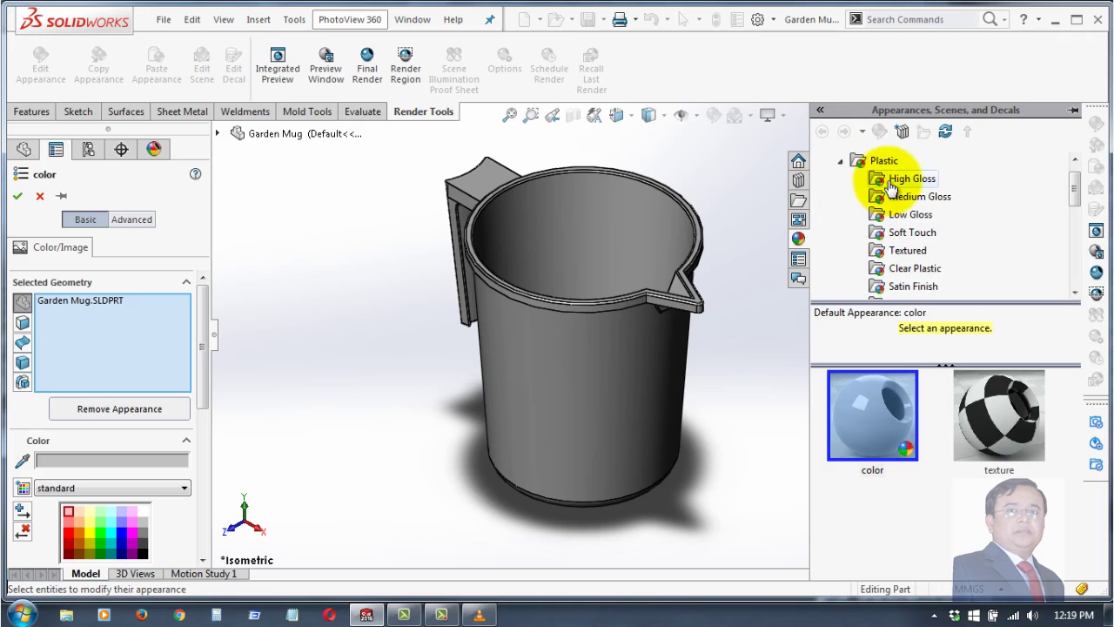
pyautogui.click(889, 180)
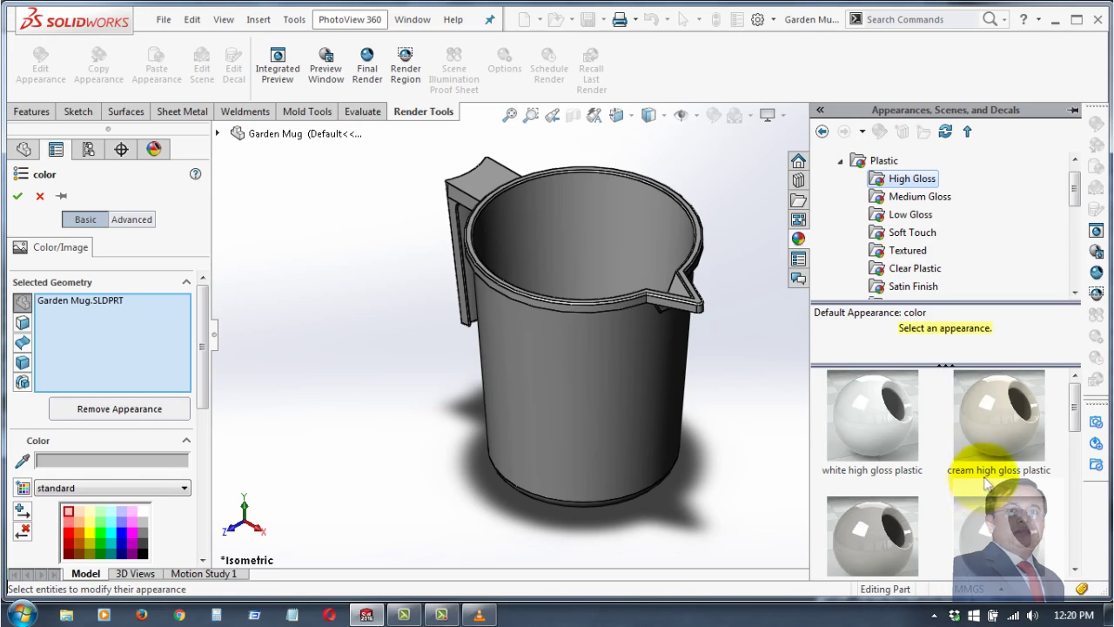
pyautogui.click(878, 426)
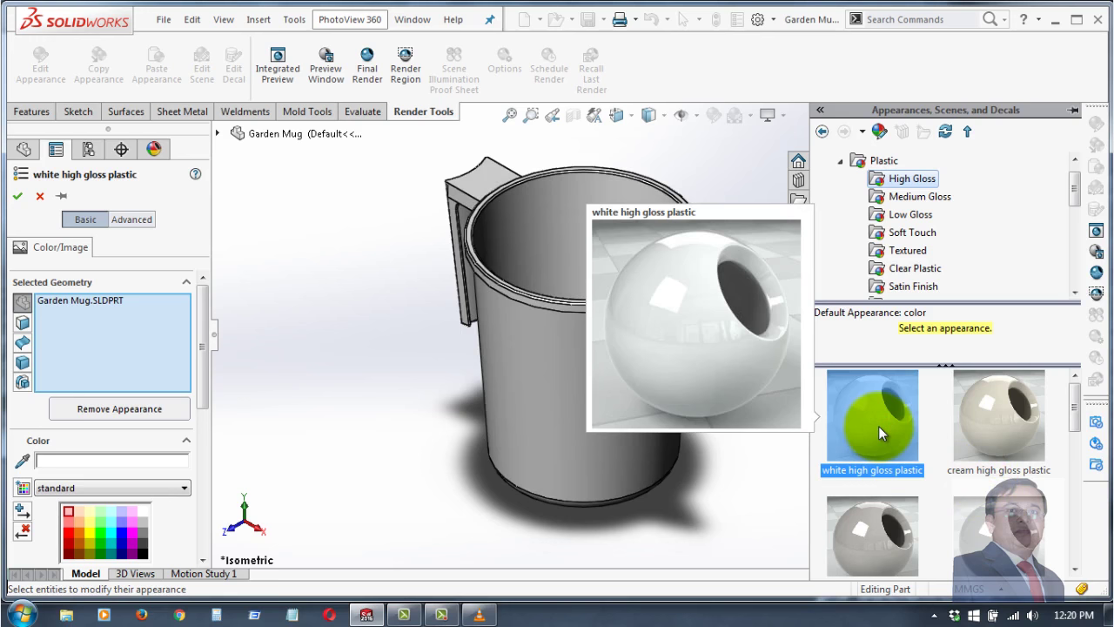
pyautogui.click(70, 533)
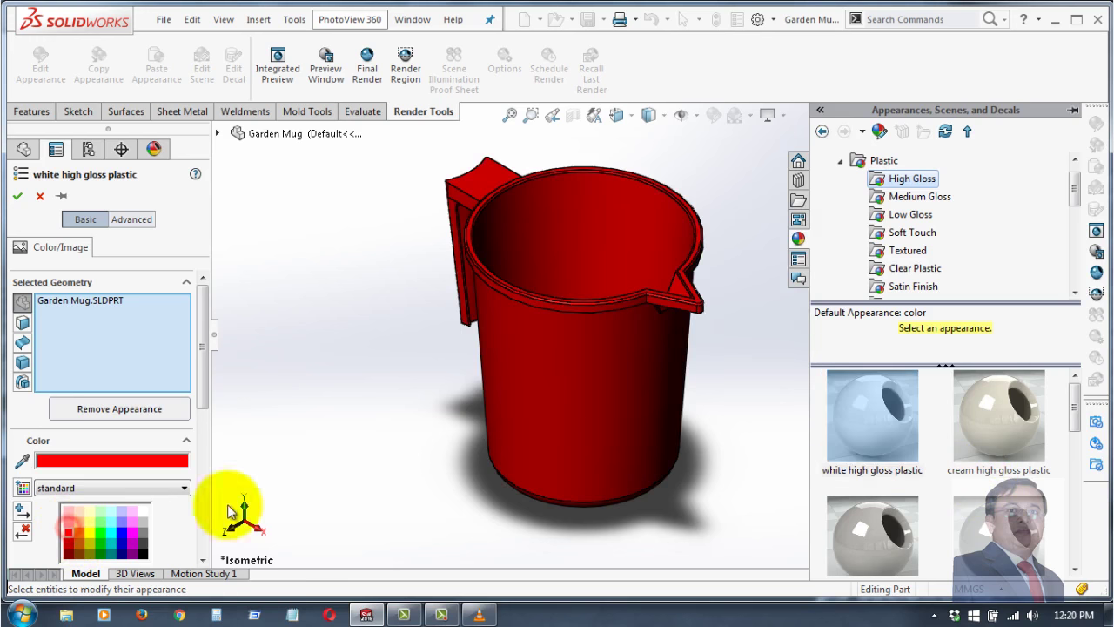
pyautogui.click(19, 199)
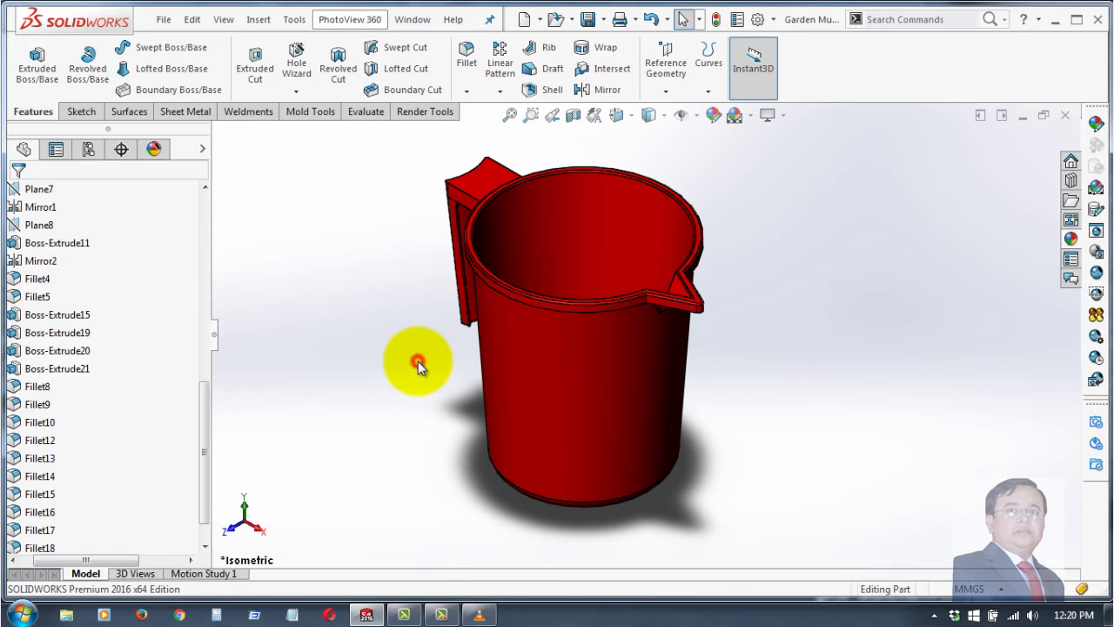
# - Send the red mug to KeyShot for rendering
pyautogui.scroll(-2, 600, 338)
pyautogui.scroll(2, 600, 338)
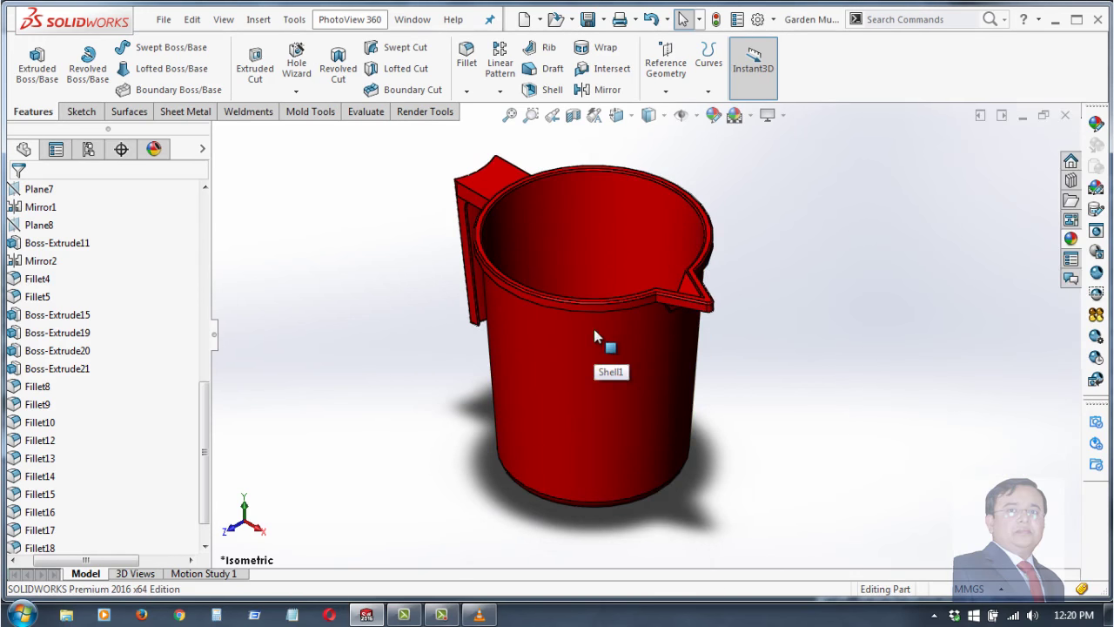
pyautogui.scroll(-2, 614, 287)
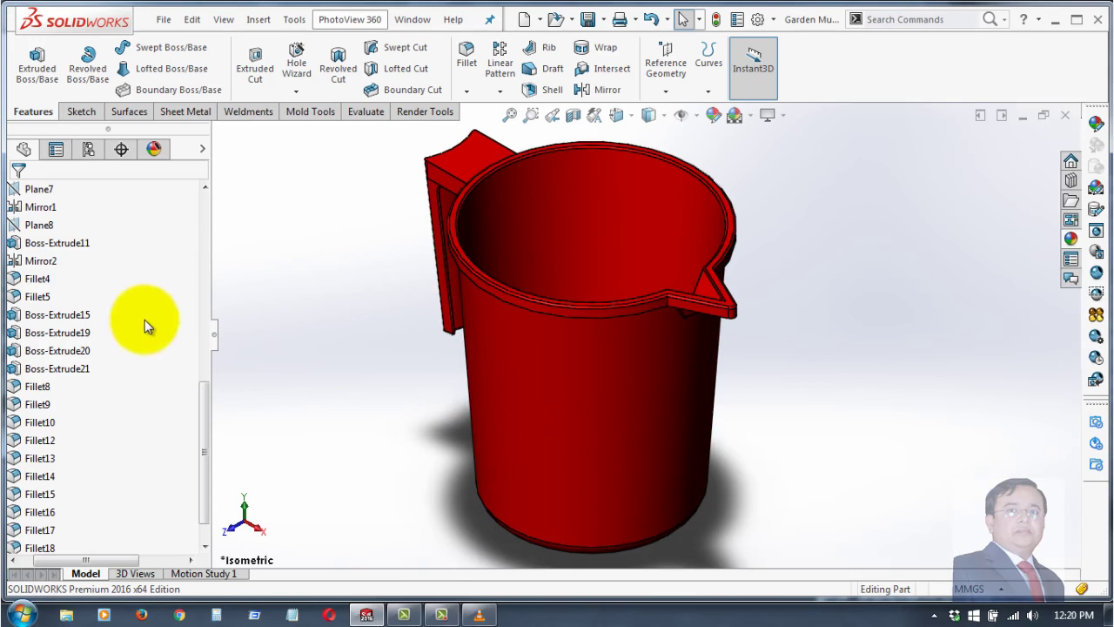
pyautogui.scroll(10, 144, 319)
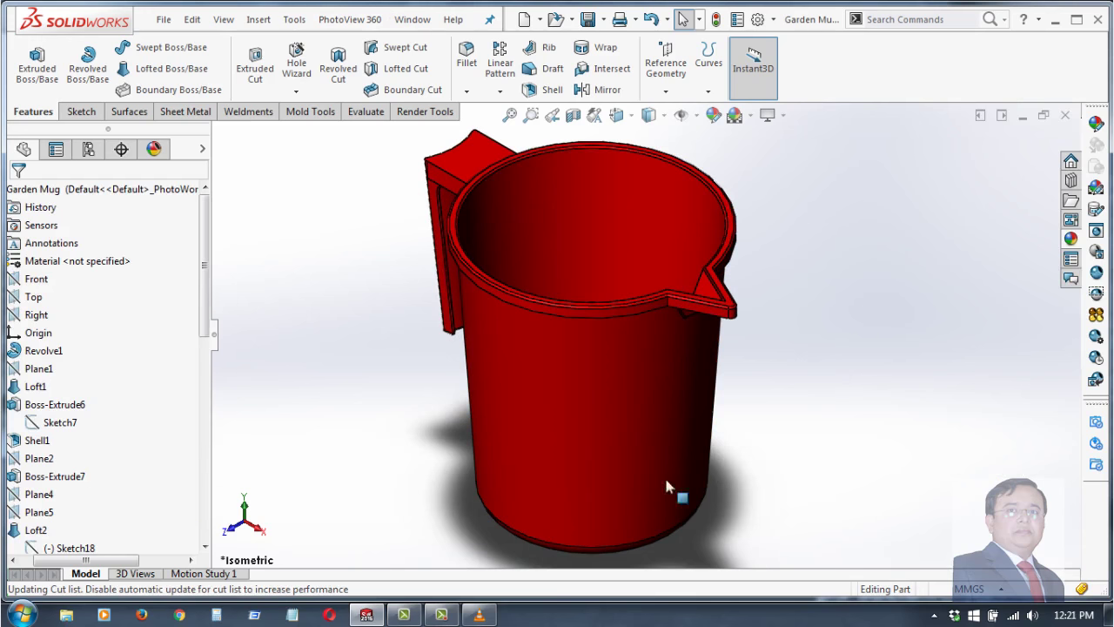
pyautogui.click(1097, 423)
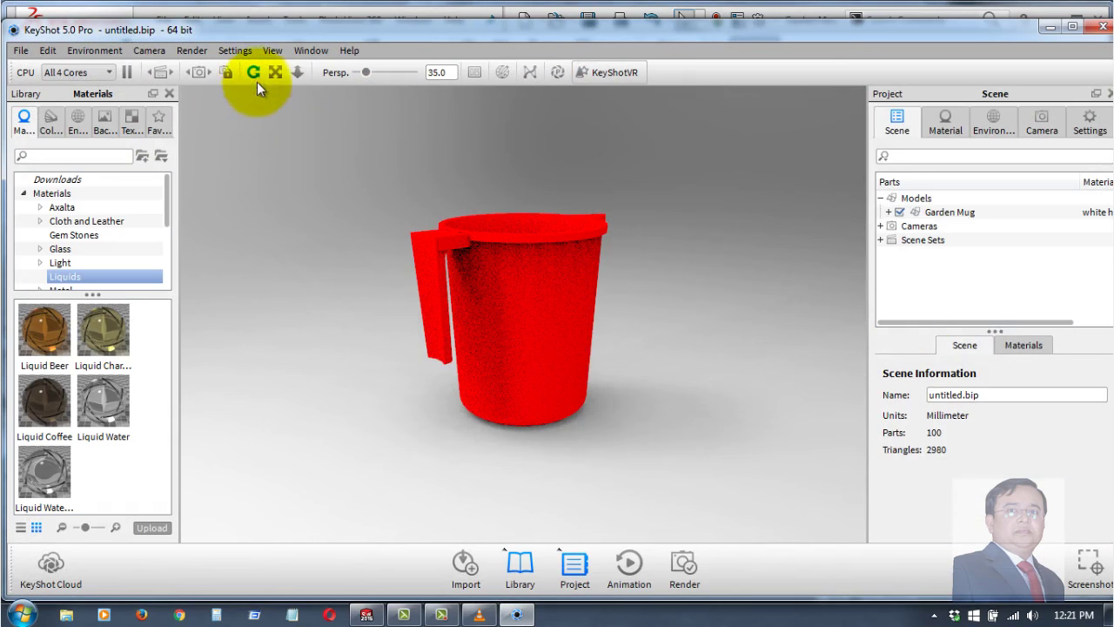
# - Orbit to view the mug from above, then open the Plastic materials category in the library
pyautogui.moveTo(698, 394); pyautogui.dragTo(483, 451)
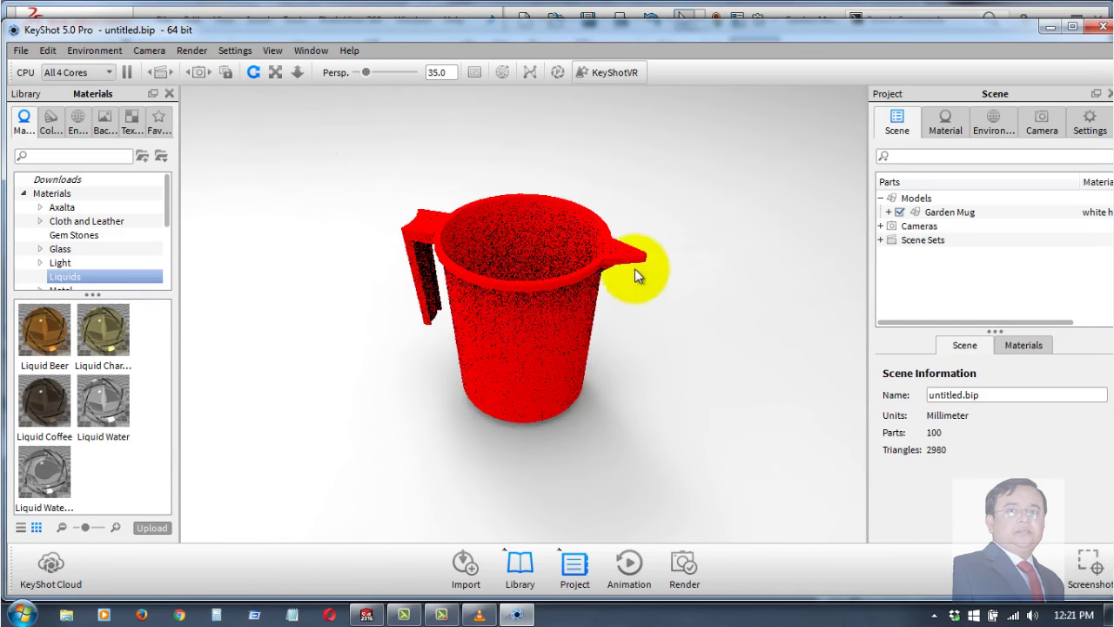
pyautogui.scroll(3, 634, 268)
pyautogui.scroll(3, 593, 252)
pyautogui.moveTo(680, 301)
pyautogui.mouseDown()
pyautogui.moveTo(495, 427)
pyautogui.moveTo(517, 384)
pyautogui.moveTo(507, 345)
pyautogui.moveTo(461, 350)
pyautogui.moveTo(481, 349)
pyautogui.mouseUp()
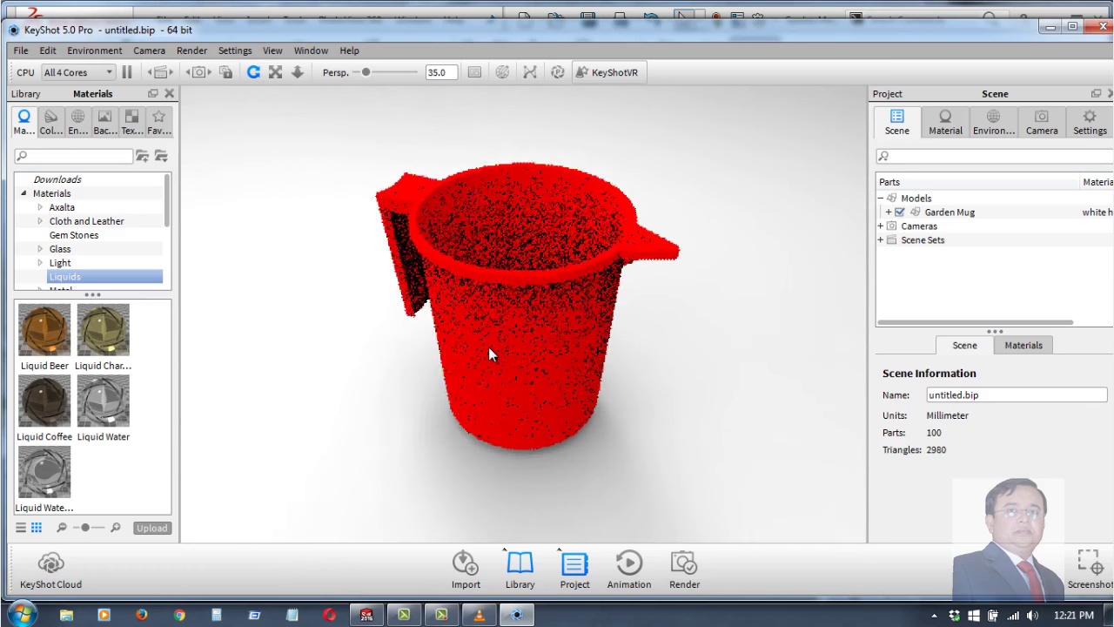
pyautogui.click(306, 388)
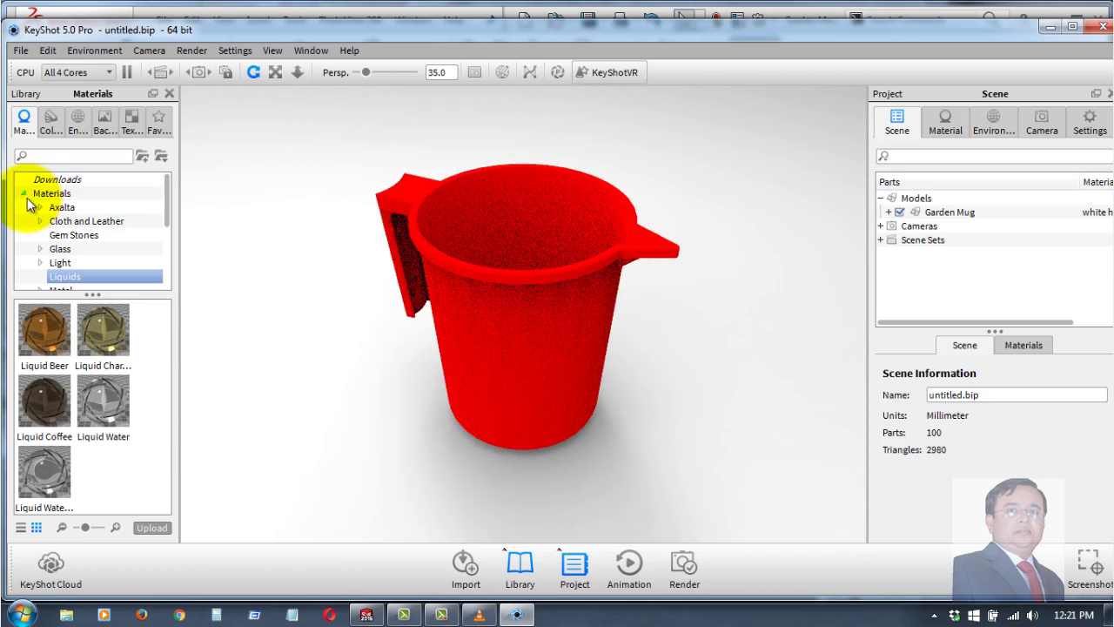
pyautogui.moveTo(164, 202); pyautogui.dragTo(168, 247)
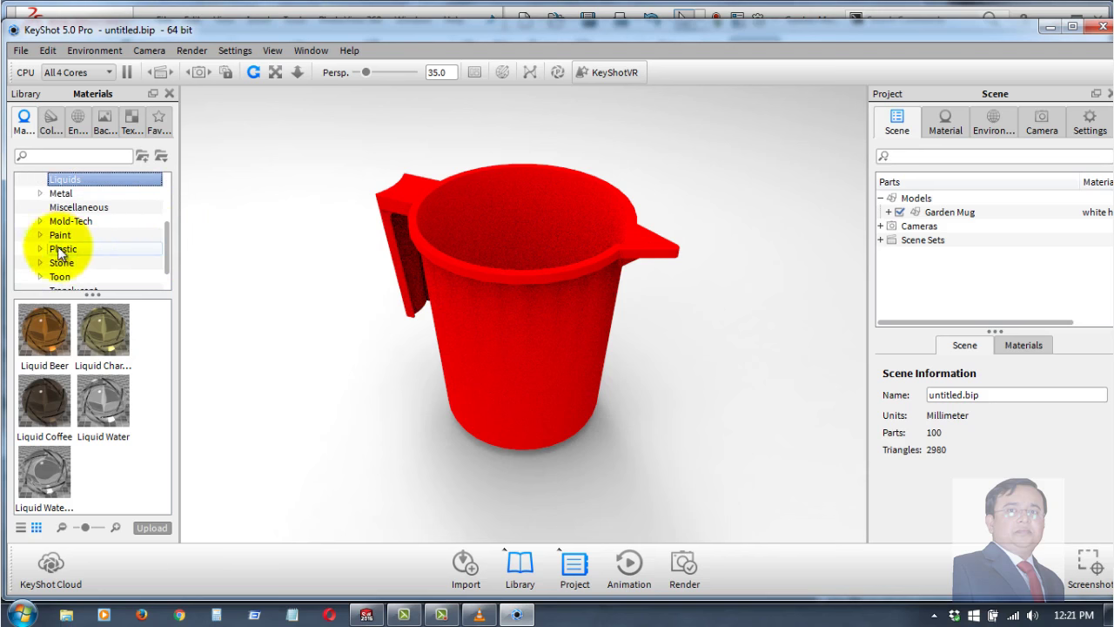
pyautogui.click(40, 250)
pyautogui.click(67, 253)
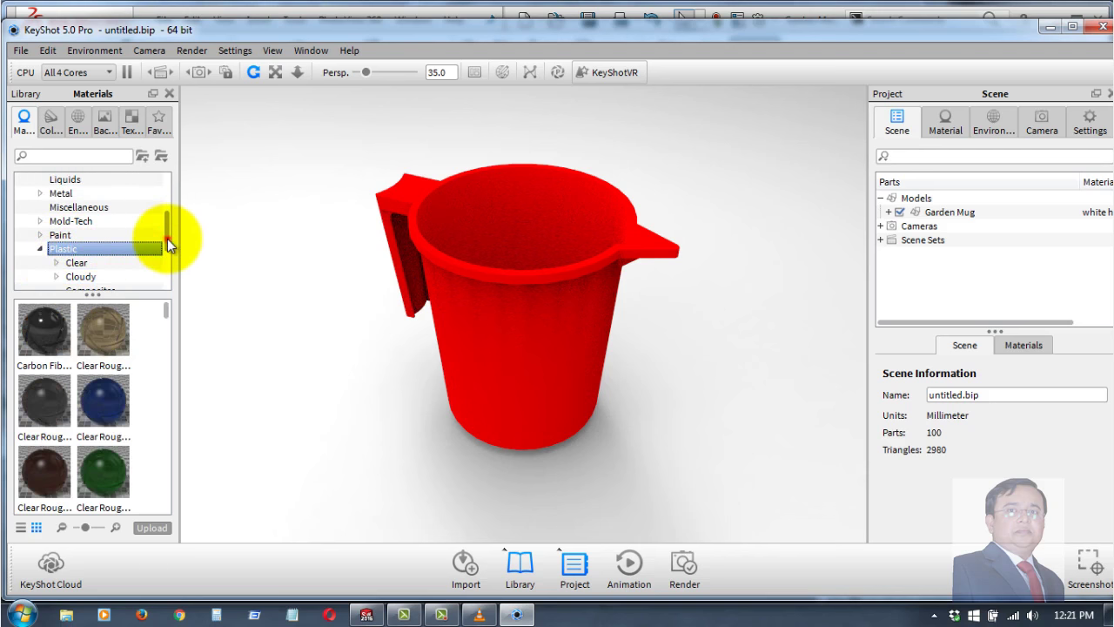
# - Apply the first cream Hard Shiny plastic material from Plastic > Hard > Shiny to the mug
pyautogui.moveTo(167, 239); pyautogui.dragTo(169, 257)
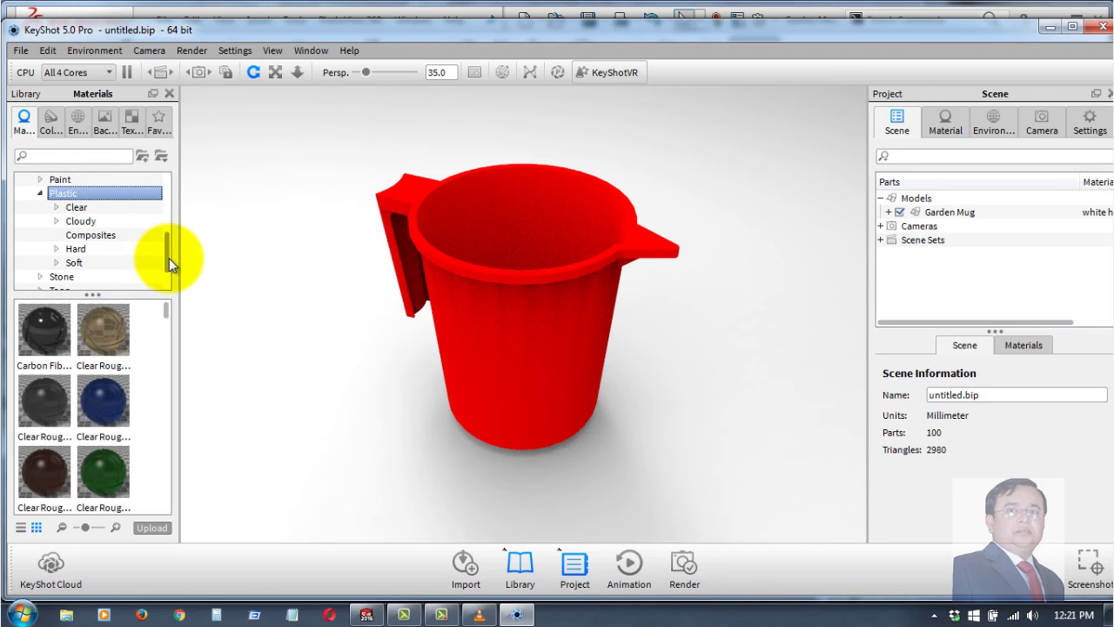
pyautogui.click(58, 248)
pyautogui.click(91, 261)
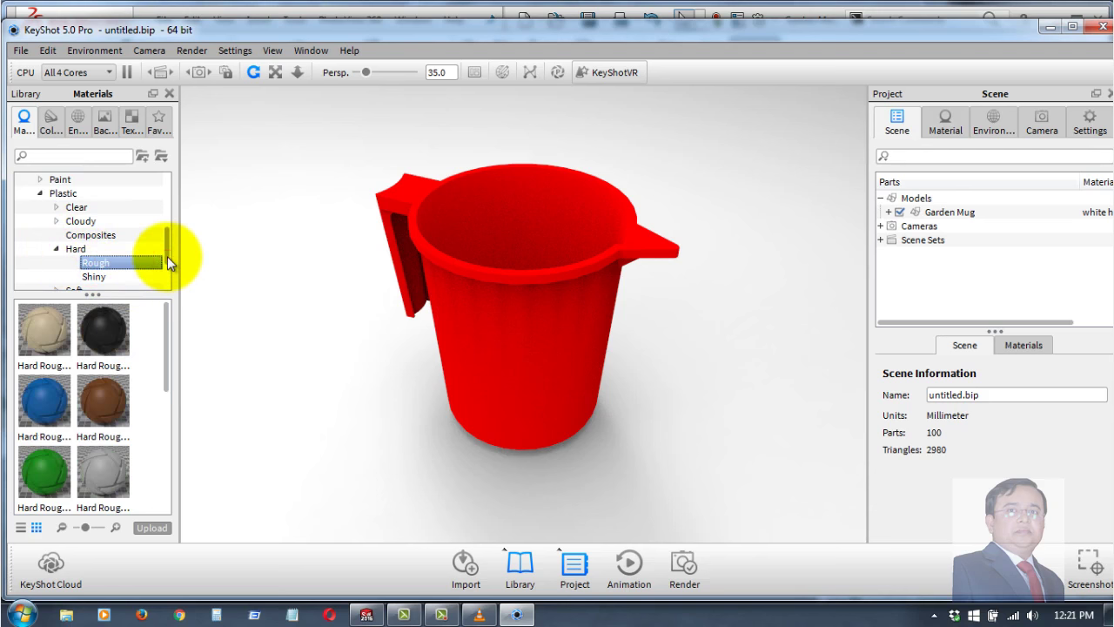
pyautogui.moveTo(168, 259); pyautogui.dragTo(167, 264)
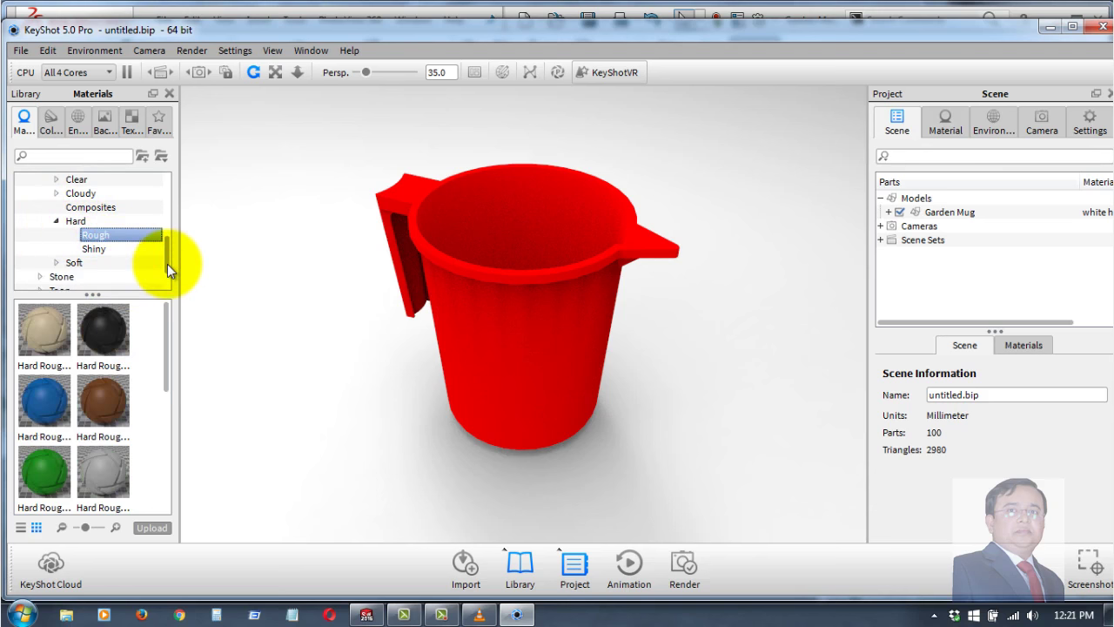
pyautogui.click(101, 249)
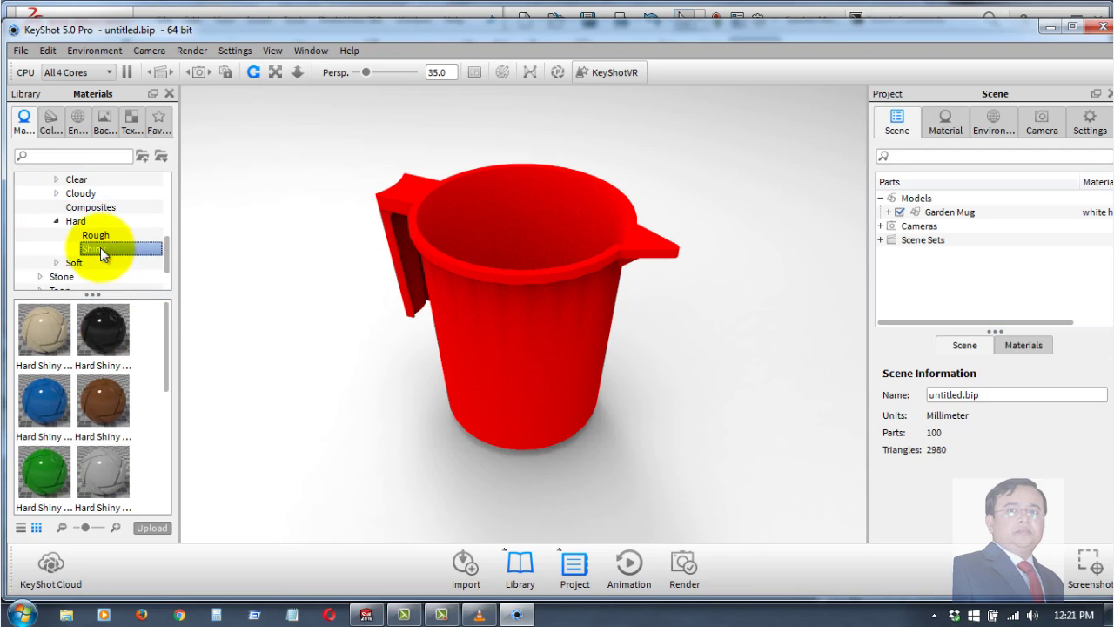
pyautogui.moveTo(45, 335)
pyautogui.mouseDown()
pyautogui.moveTo(458, 341)
pyautogui.moveTo(510, 332)
pyautogui.mouseUp()
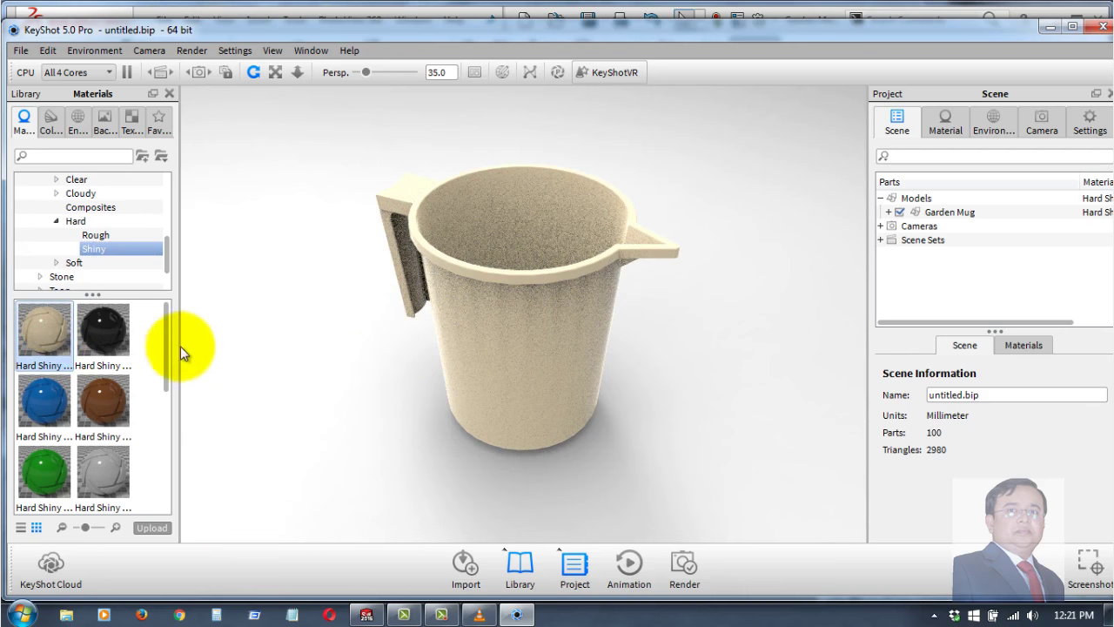
# - Drag the Red swatch from the Basic colour set onto the mug
pyautogui.click(49, 122)
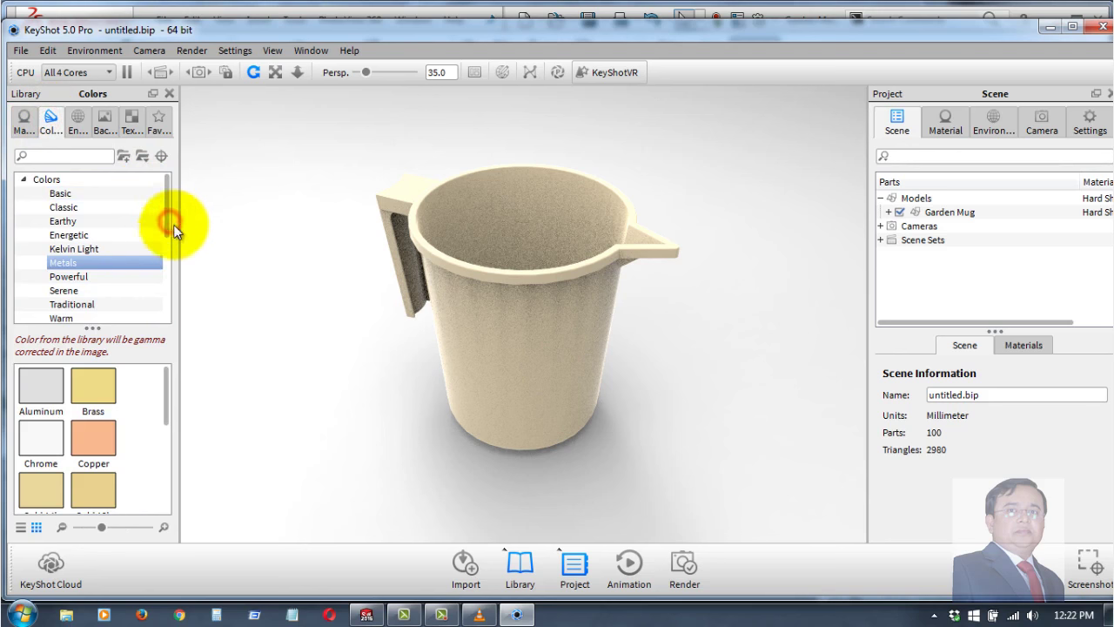
pyautogui.moveTo(168, 208); pyautogui.dragTo(176, 214)
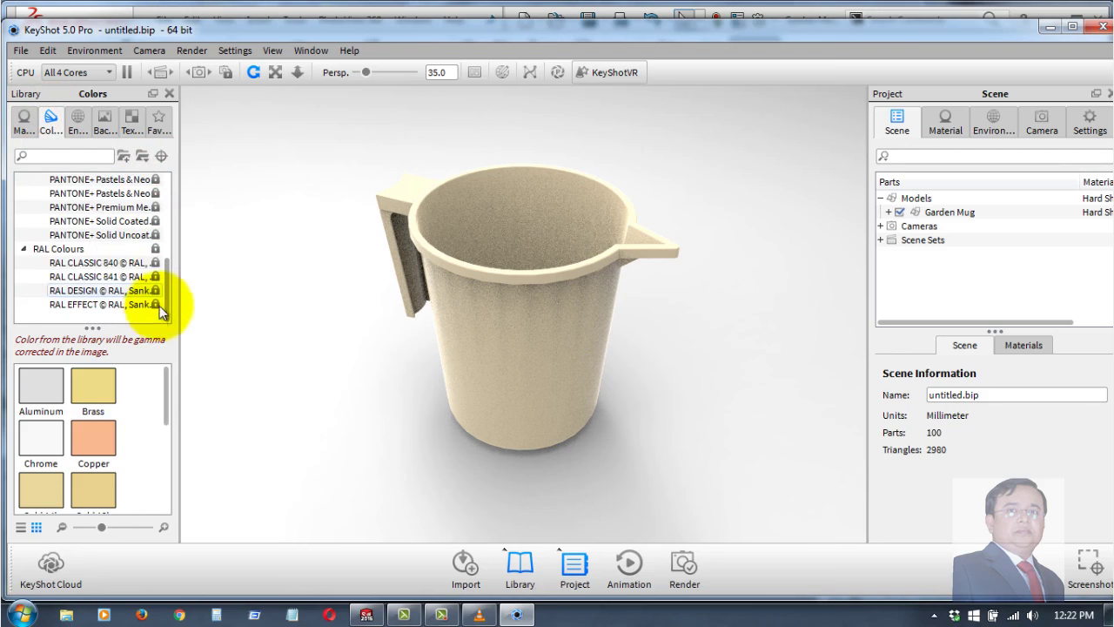
pyautogui.scroll(1, 176, 214)
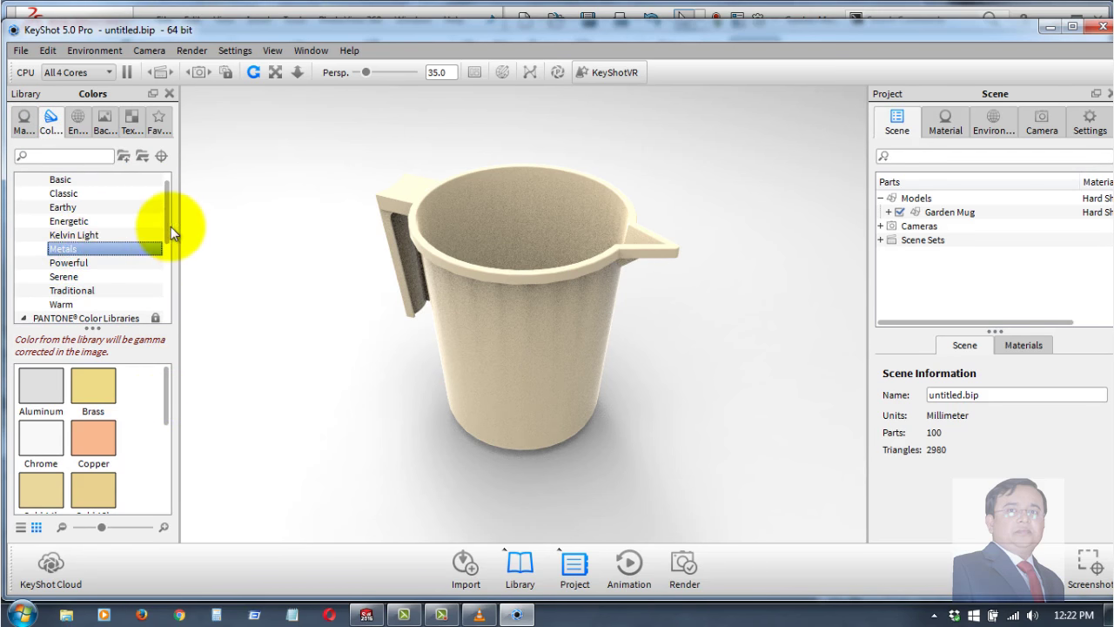
pyautogui.moveTo(166, 230)
pyautogui.mouseDown()
pyautogui.moveTo(163, 245)
pyautogui.moveTo(174, 195)
pyautogui.mouseUp()
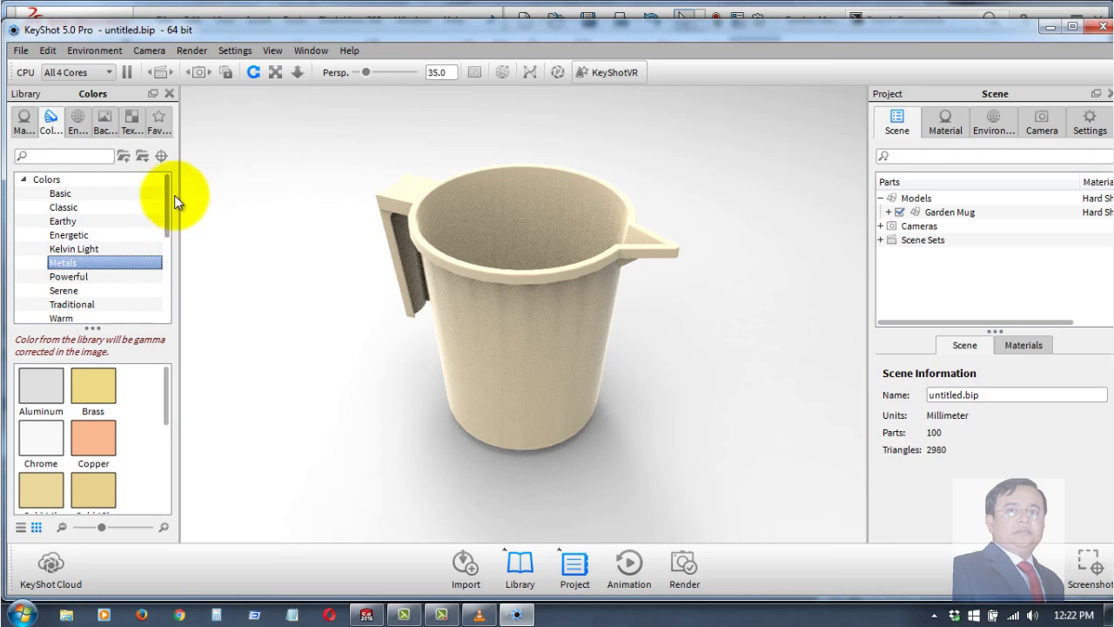
pyautogui.click(63, 193)
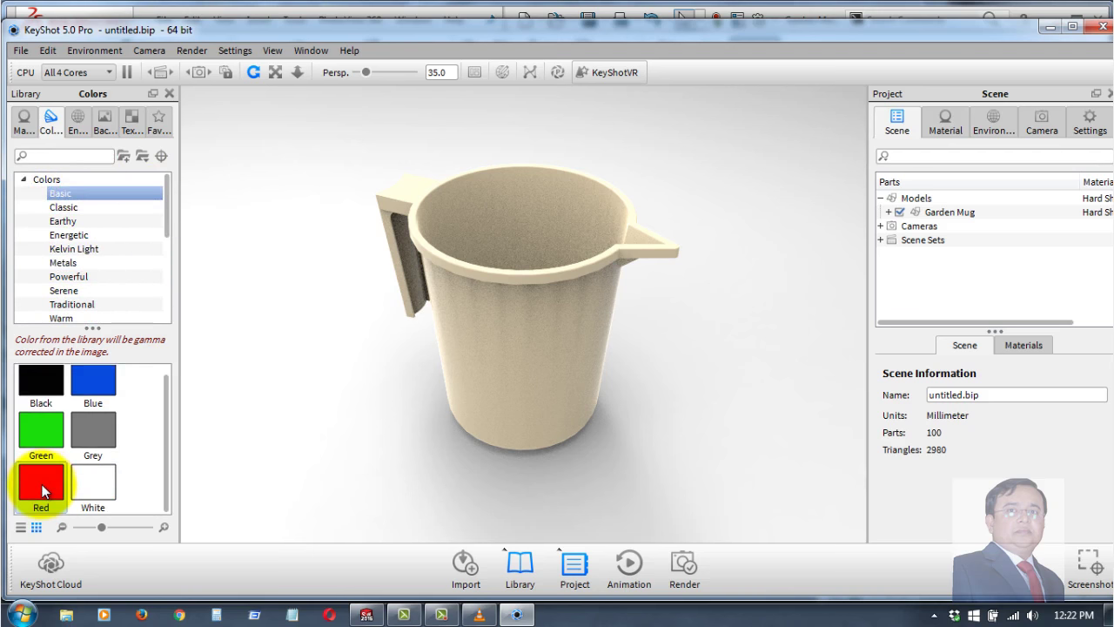
pyautogui.moveTo(41, 485); pyautogui.dragTo(483, 320)
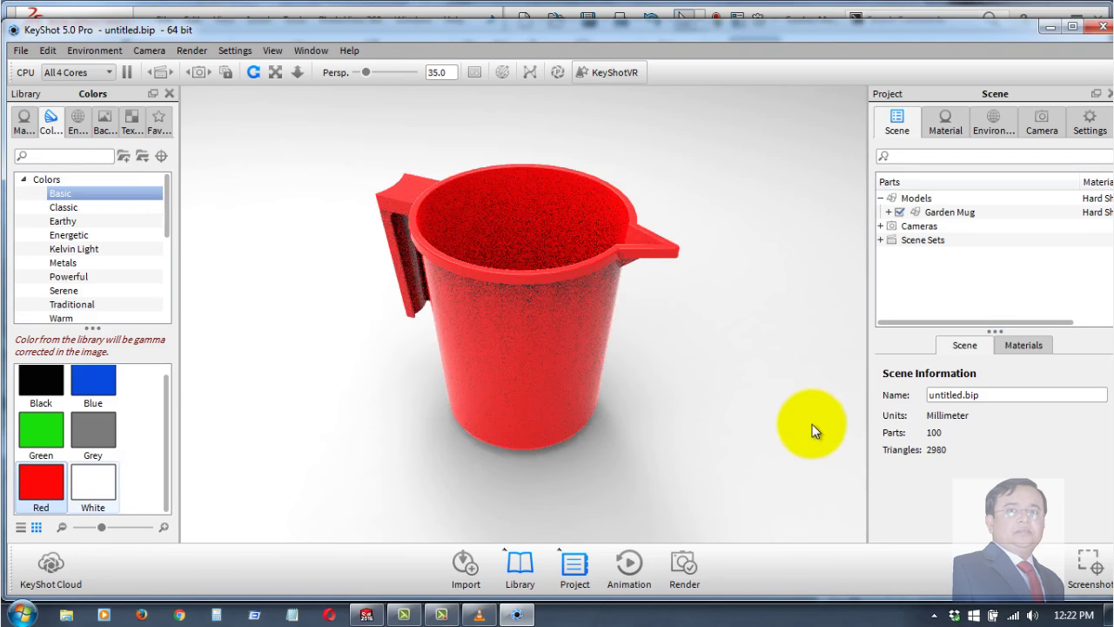
# - Dismiss the Windows prompt keeping the current colour scheme, and zoom closer to the mug
pyautogui.scroll(2, 571, 325)
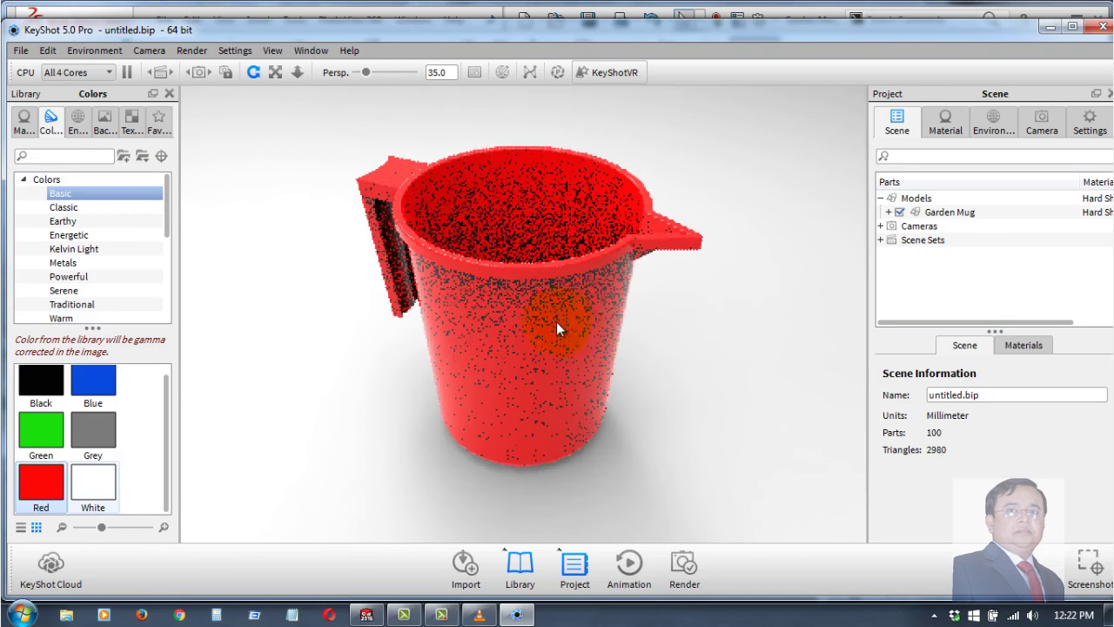
pyautogui.scroll(2, 693, 331)
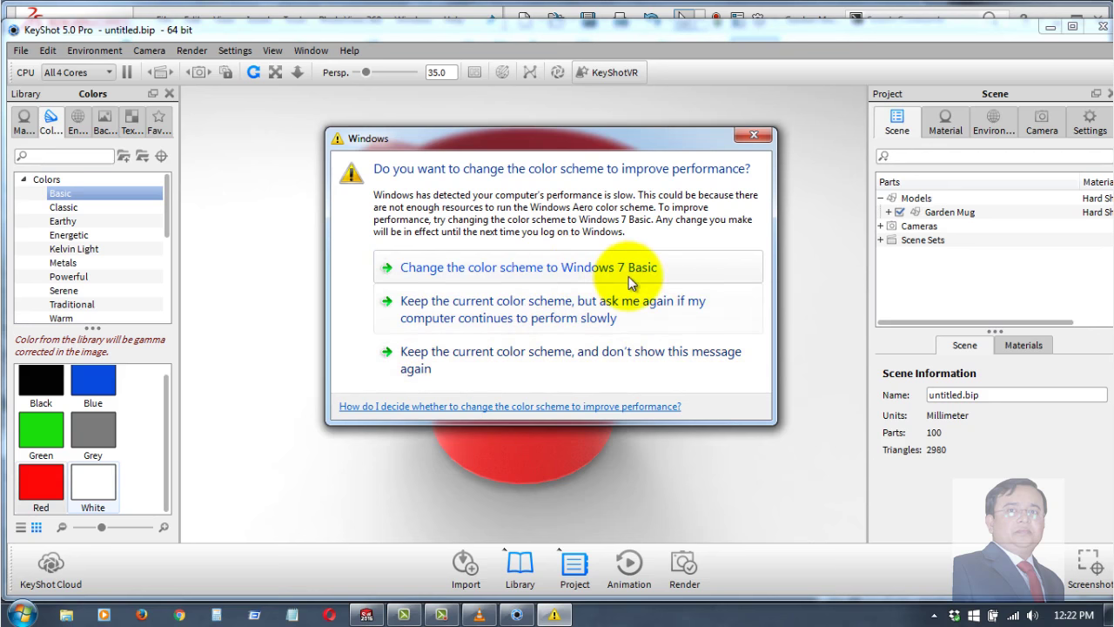
pyautogui.click(593, 359)
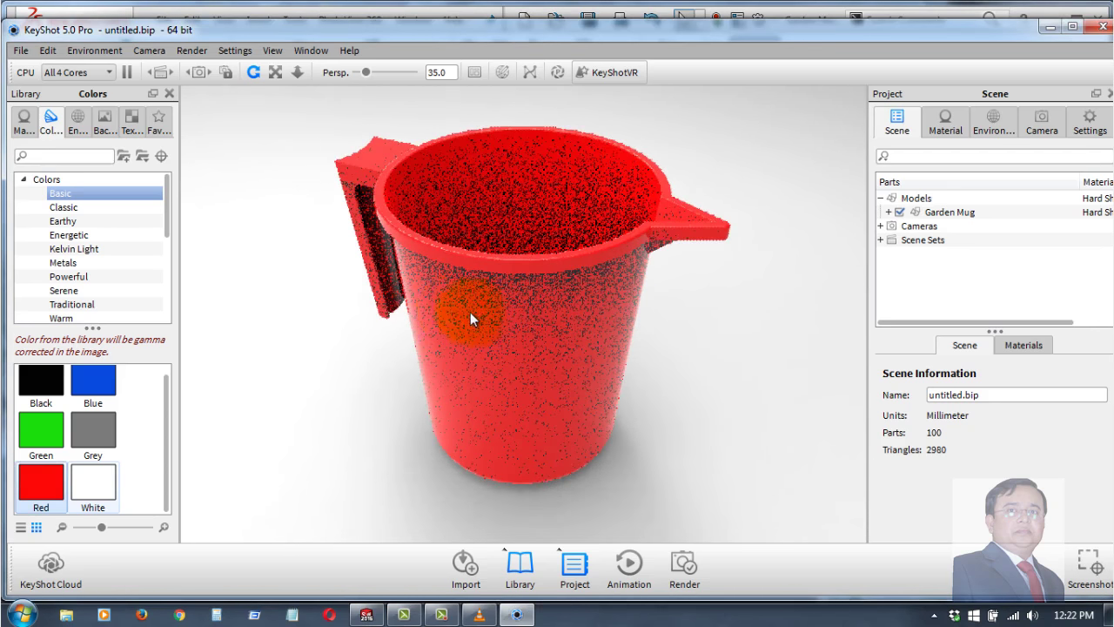
pyautogui.moveTo(446, 311); pyautogui.dragTo(409, 301)
# - Try the green Hard Shiny plastic material on the mug and look down into it
pyautogui.click(24, 119)
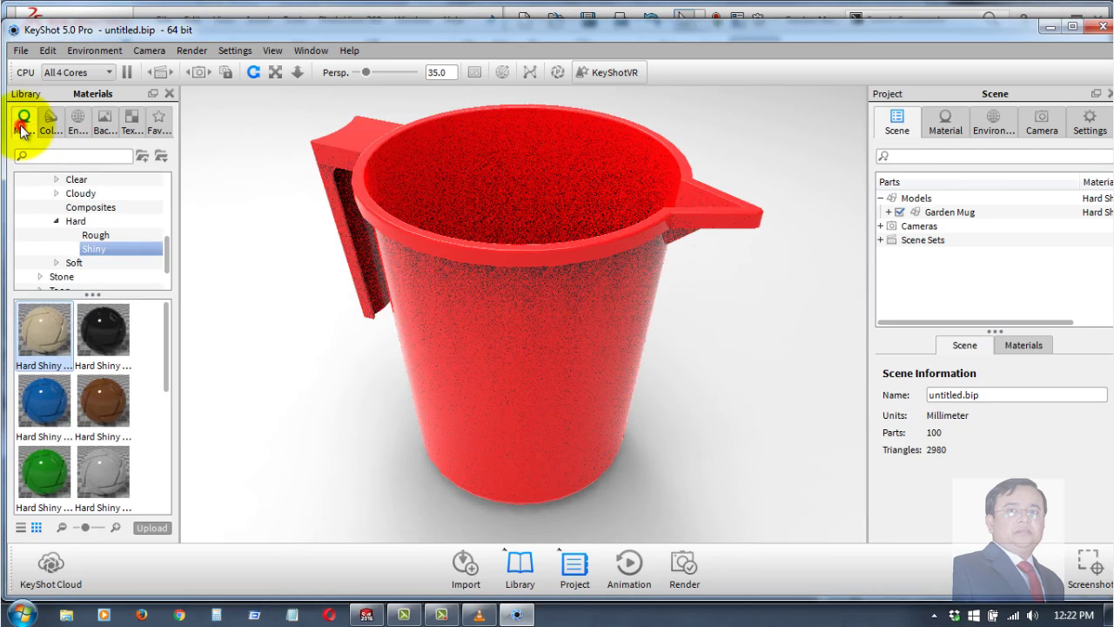
pyautogui.moveTo(46, 472)
pyautogui.mouseDown()
pyautogui.moveTo(318, 399)
pyautogui.moveTo(465, 327)
pyautogui.mouseUp()
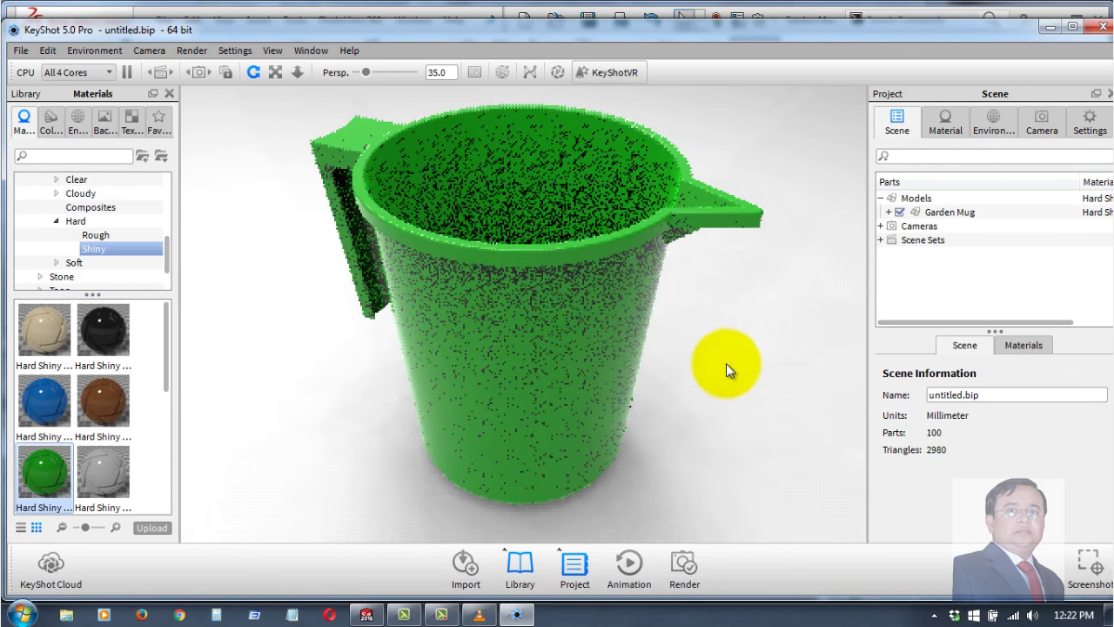
pyautogui.moveTo(562, 387)
pyautogui.mouseDown()
pyautogui.moveTo(280, 334)
pyautogui.moveTo(273, 354)
pyautogui.moveTo(273, 394)
pyautogui.moveTo(455, 349)
pyautogui.moveTo(492, 351)
pyautogui.moveTo(527, 395)
pyautogui.moveTo(512, 383)
pyautogui.moveTo(509, 336)
pyautogui.moveTo(557, 368)
pyautogui.moveTo(363, 432)
pyautogui.moveTo(502, 406)
pyautogui.mouseUp()
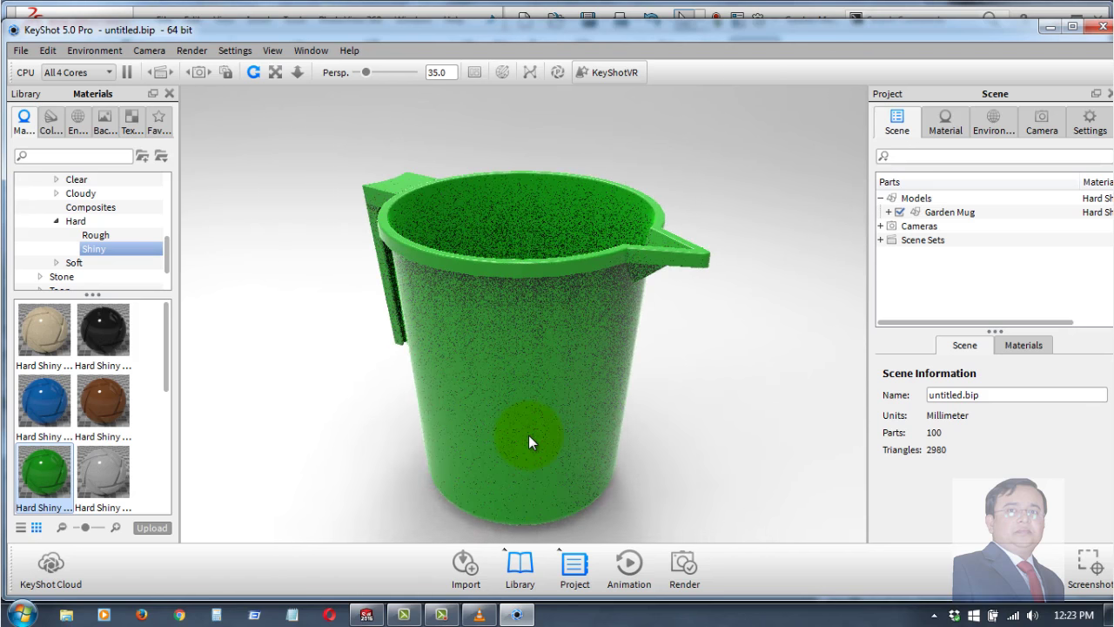
pyautogui.scroll(2, 523, 439)
pyautogui.scroll(-1, 511, 440)
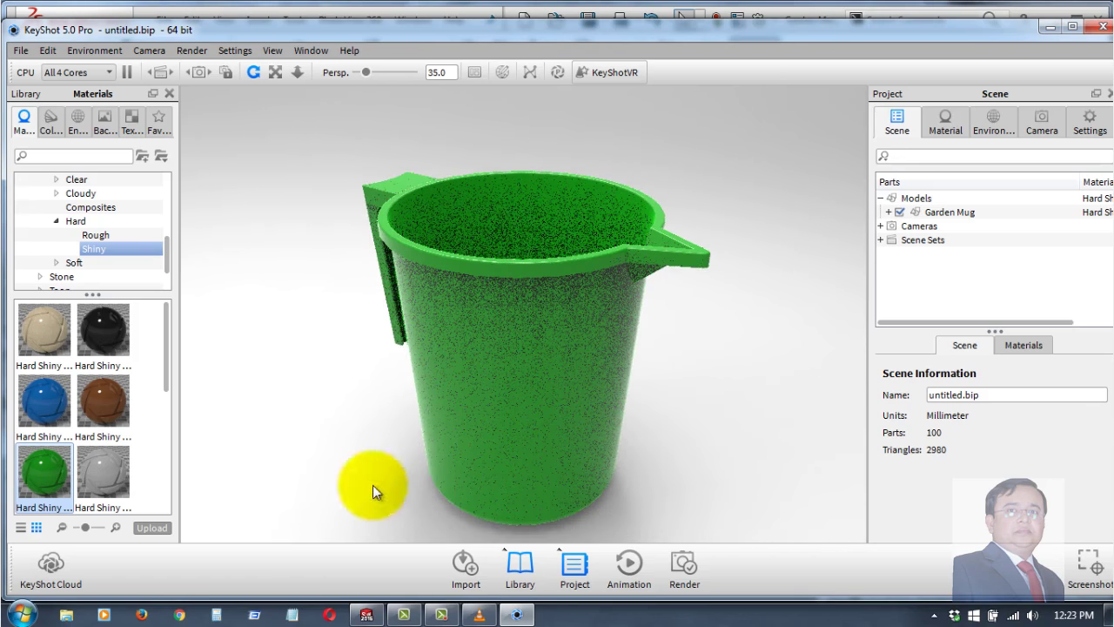
# - Replace it with the red Hard Shiny plastic material and centre and fit the mug
pyautogui.click(96, 426)
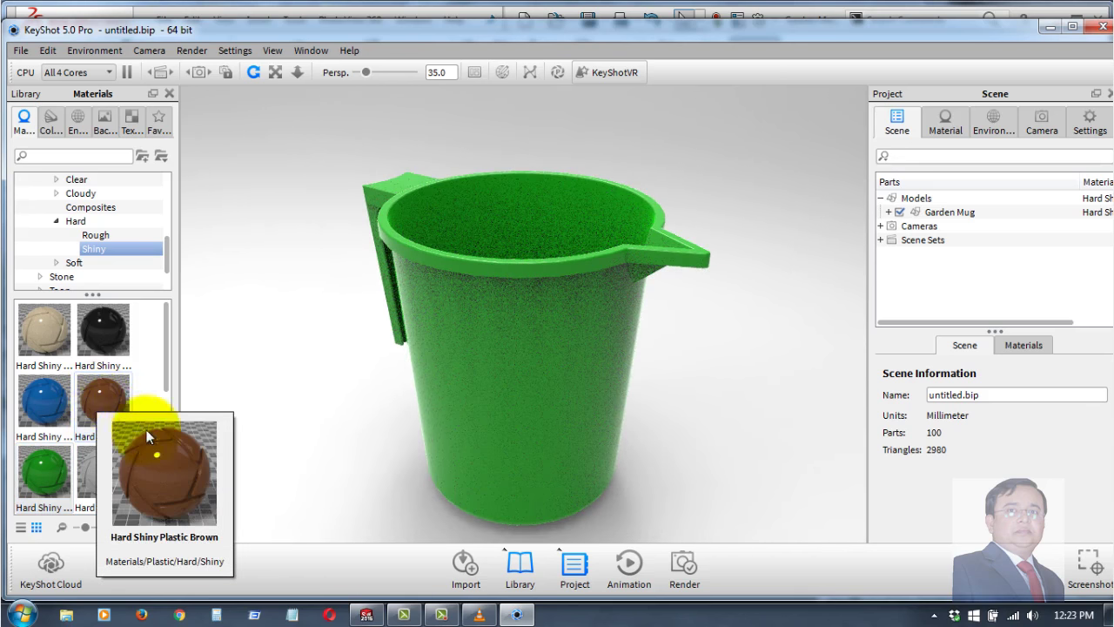
pyautogui.moveTo(167, 352); pyautogui.dragTo(172, 459)
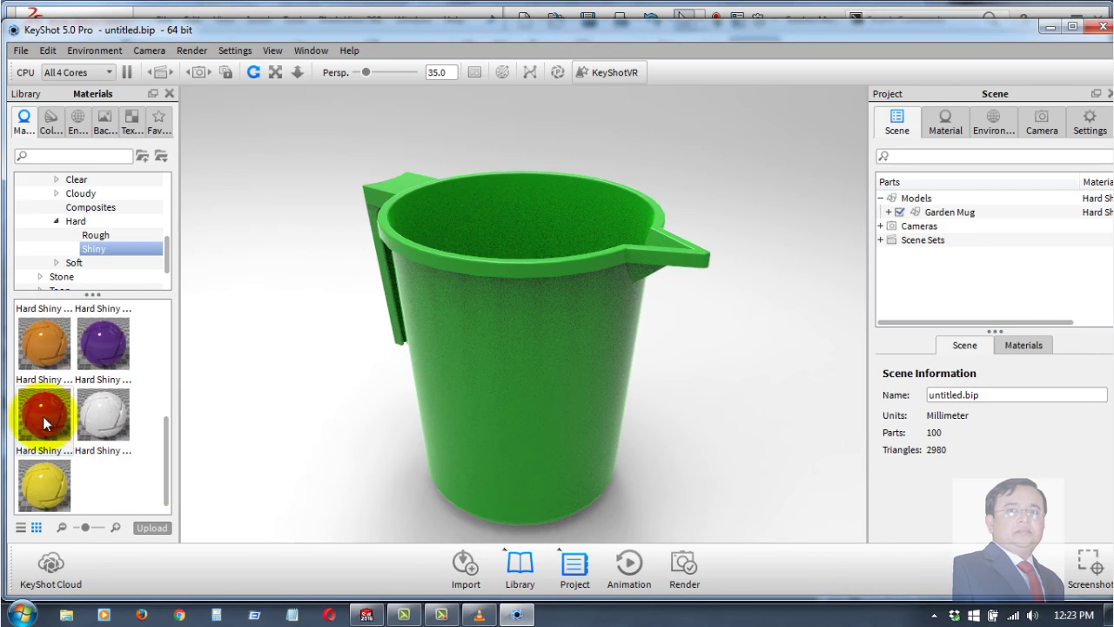
pyautogui.moveTo(43, 416)
pyautogui.mouseDown()
pyautogui.moveTo(343, 410)
pyautogui.moveTo(460, 345)
pyautogui.mouseUp()
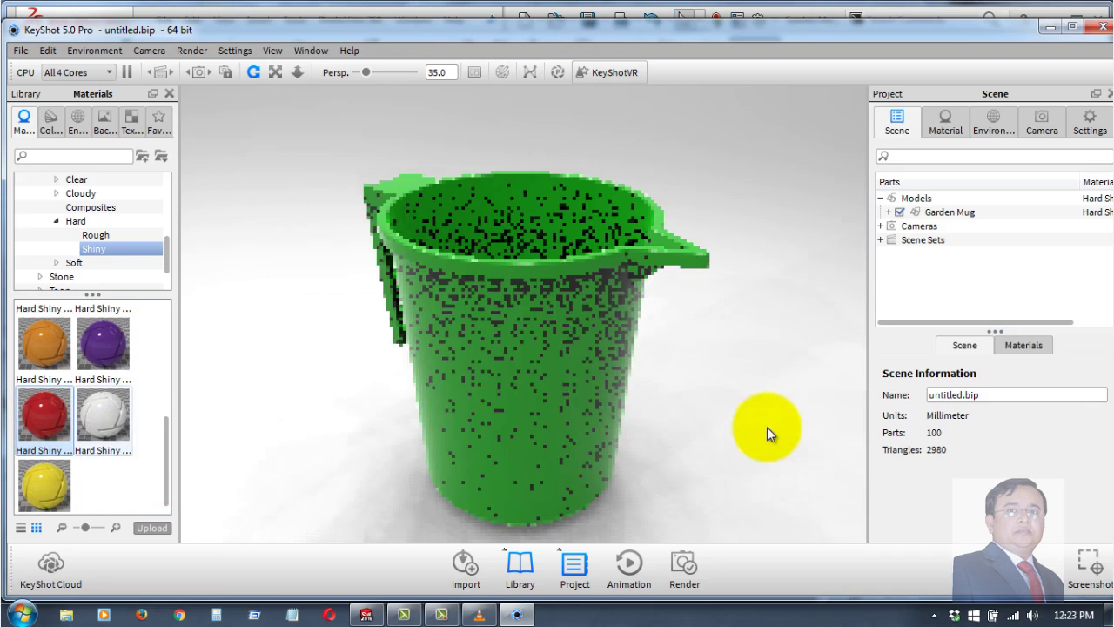
pyautogui.moveTo(672, 497)
pyautogui.mouseDown()
pyautogui.moveTo(577, 492)
pyautogui.moveTo(525, 515)
pyautogui.mouseUp()
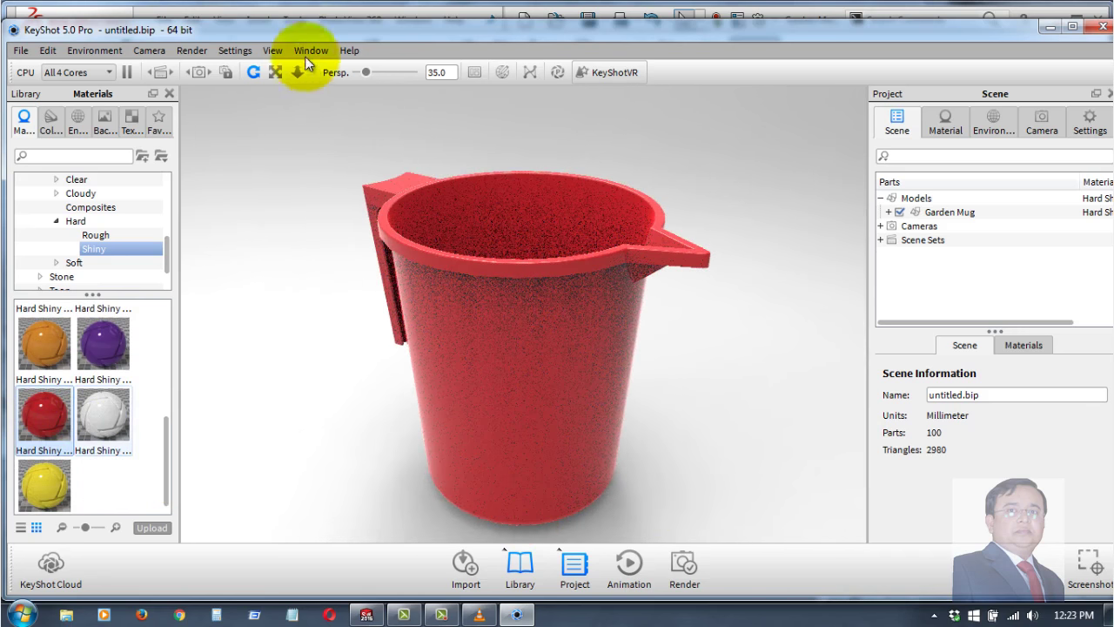
pyautogui.click(275, 73)
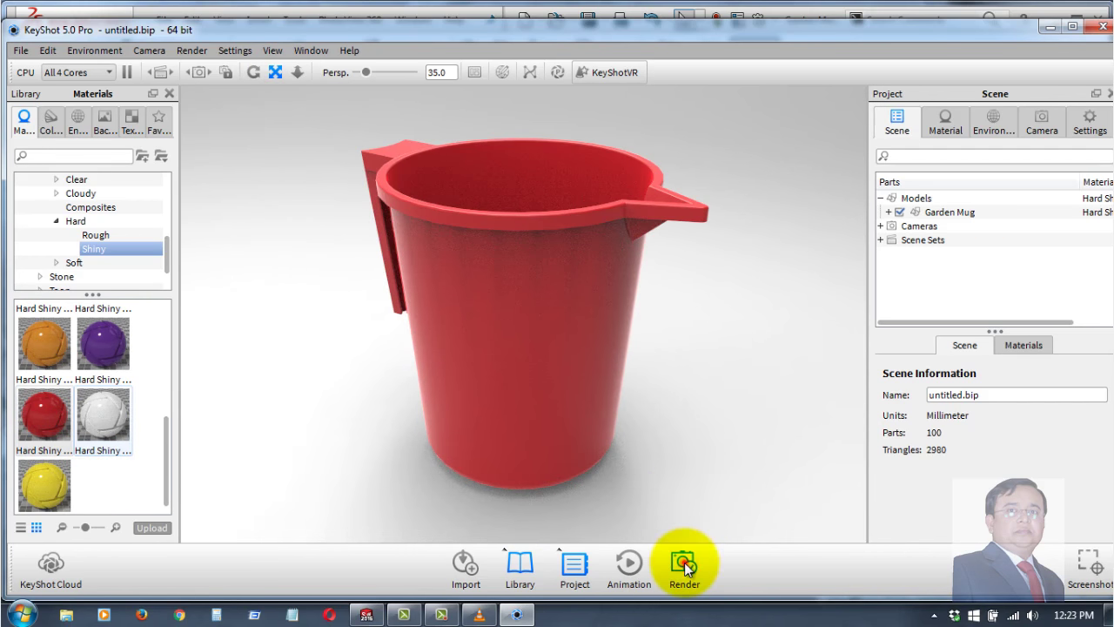
# - In Render options (Ctrl+P), browse the output folder to F:\My YouTube Channel
pyautogui.hotkey('ctrl', 'p')
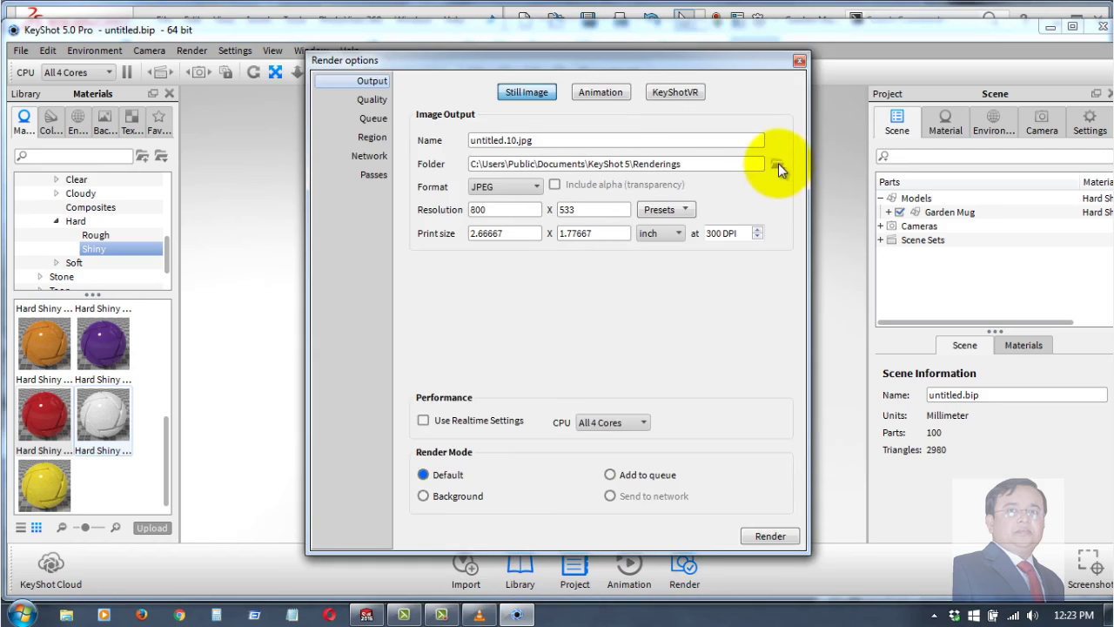
pyautogui.click(776, 164)
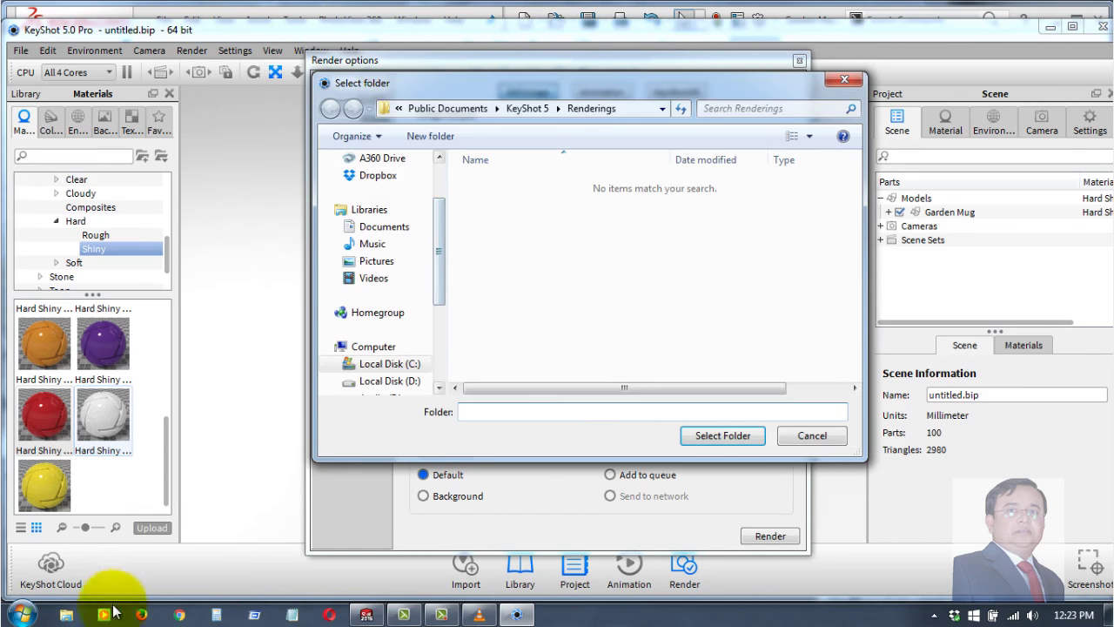
pyautogui.moveTo(439, 296); pyautogui.dragTo(437, 401)
pyautogui.click(370, 295)
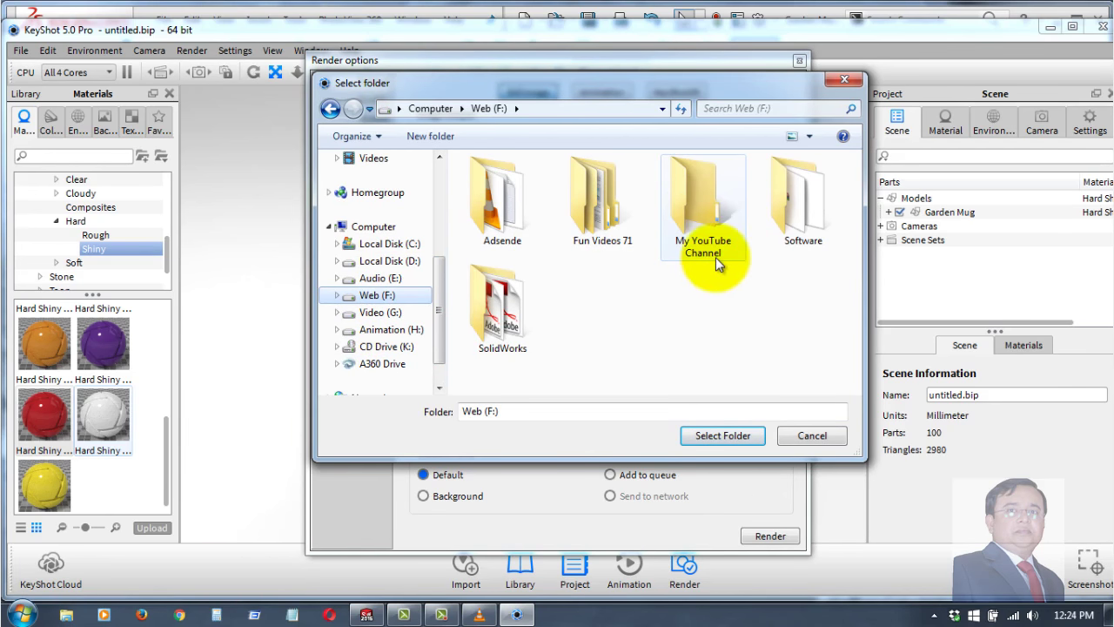
pyautogui.doubleClick(715, 254)
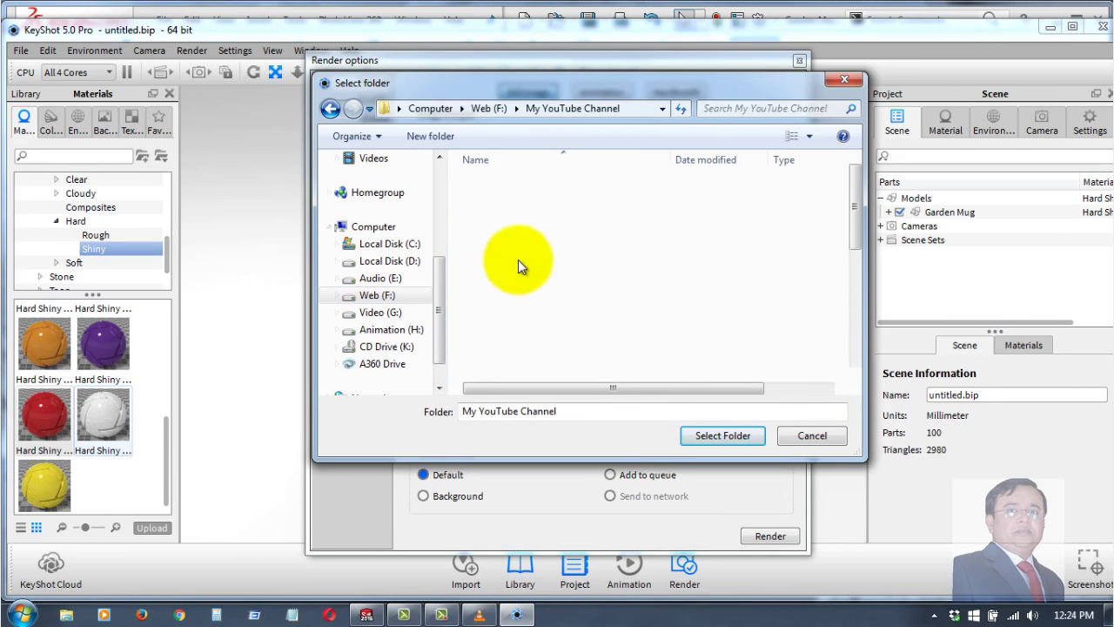
# - Select the Garden Mug folder as output and render the 800 × 533 JPEG still
pyautogui.click(492, 303)
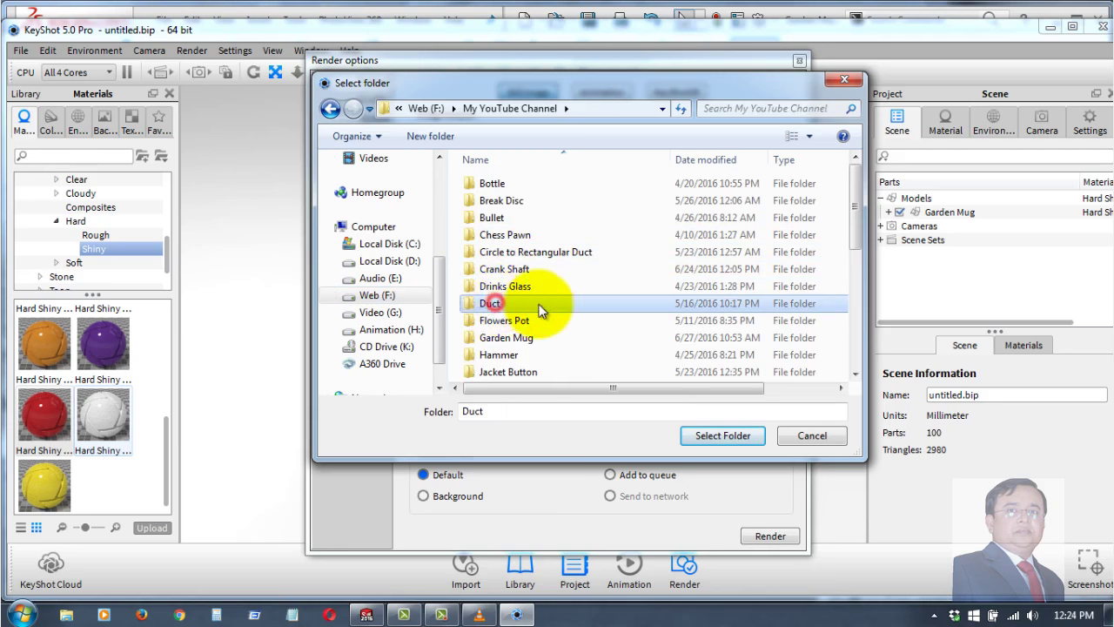
pyautogui.scroll(-1, 541, 306)
pyautogui.scroll(-1, 531, 335)
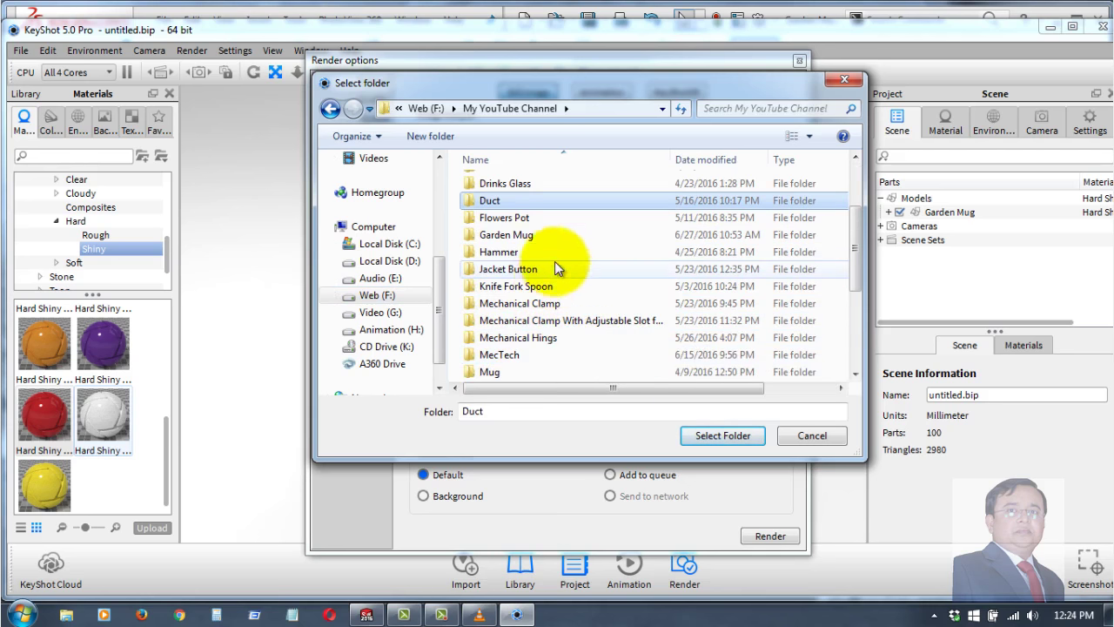
pyautogui.click(530, 244)
pyautogui.doubleClick(528, 237)
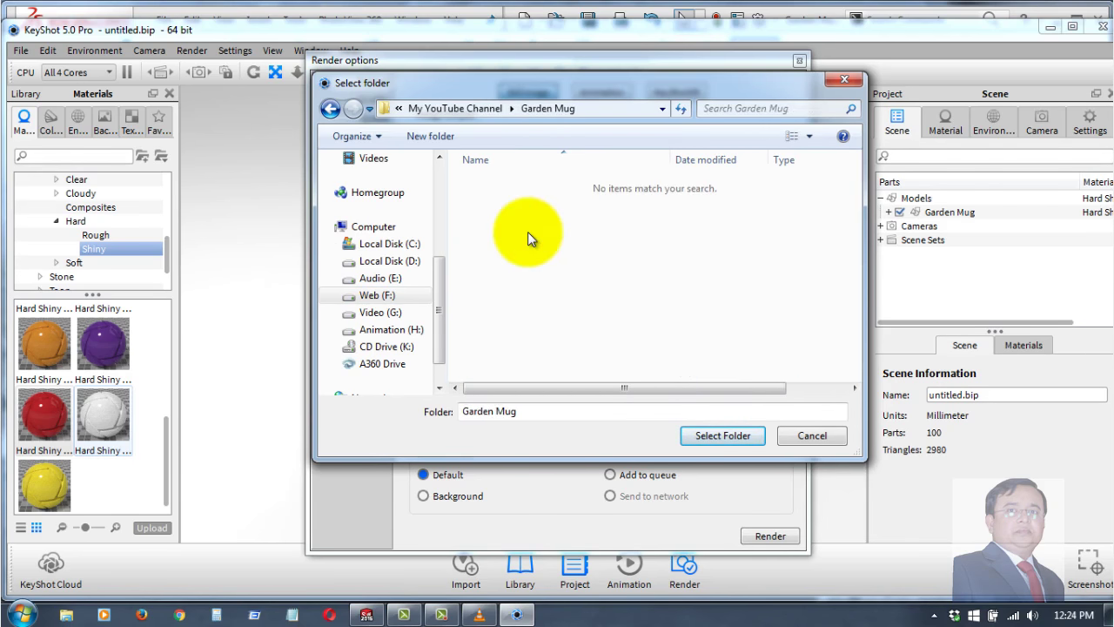
pyautogui.click(715, 439)
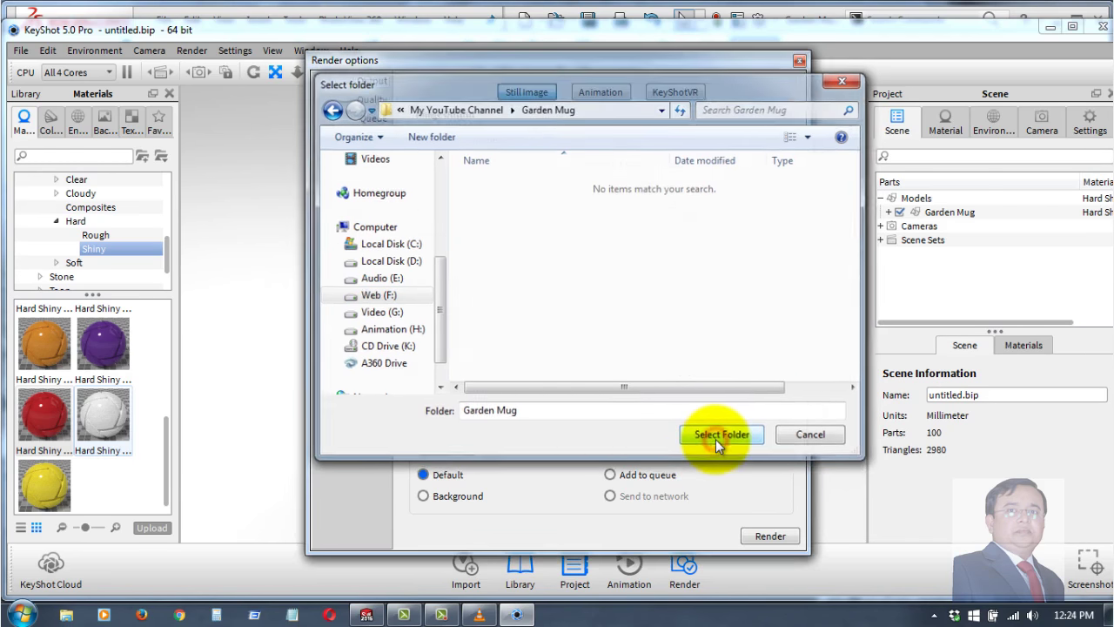
pyautogui.click(764, 537)
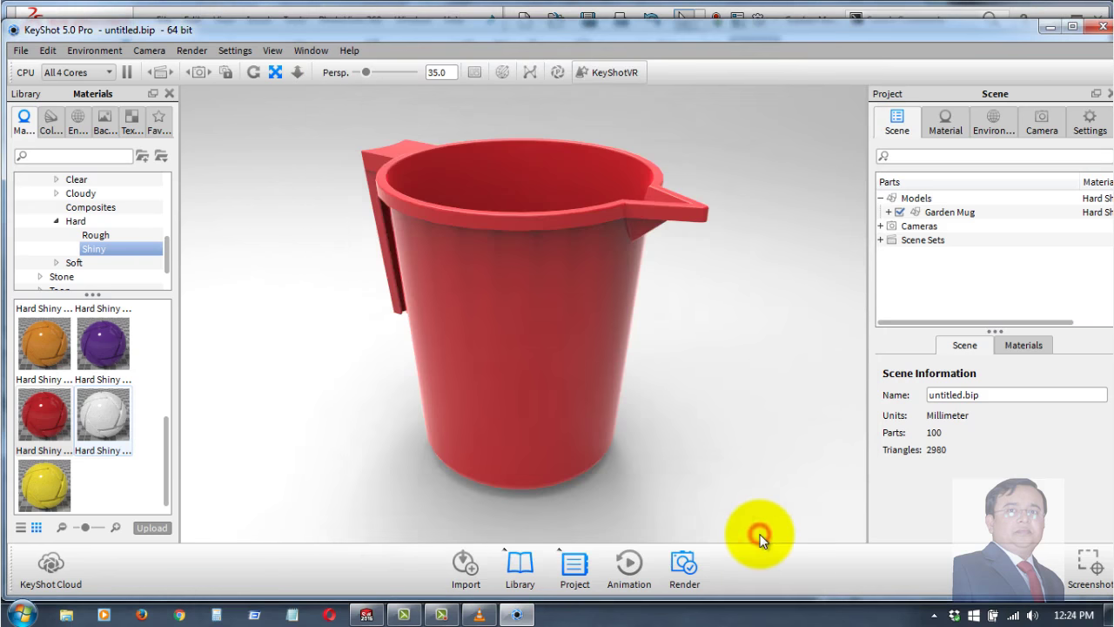